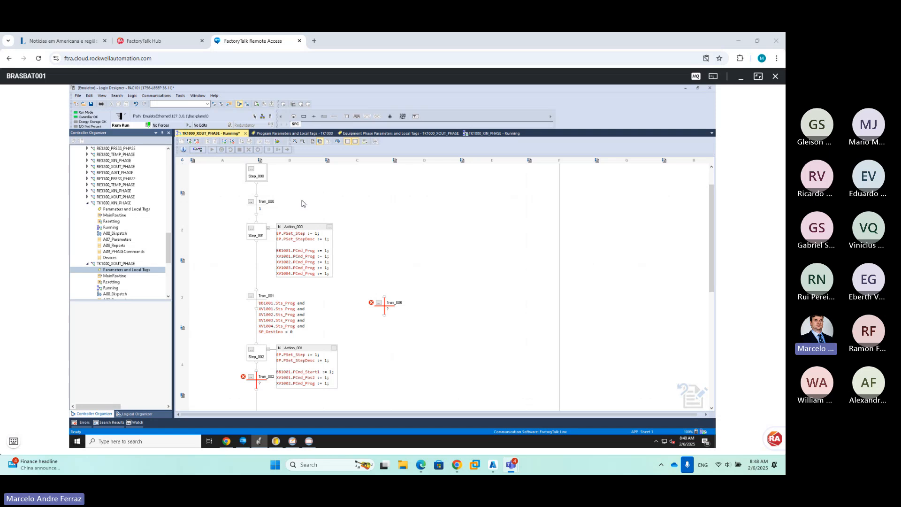
Copy Tran_001's five Sts_Prog conditions into Tran_006, ending with SP_Destino = 1
double_click(297, 320)
left_click_drag(313, 337, 266, 310)
key("ctrl+c")
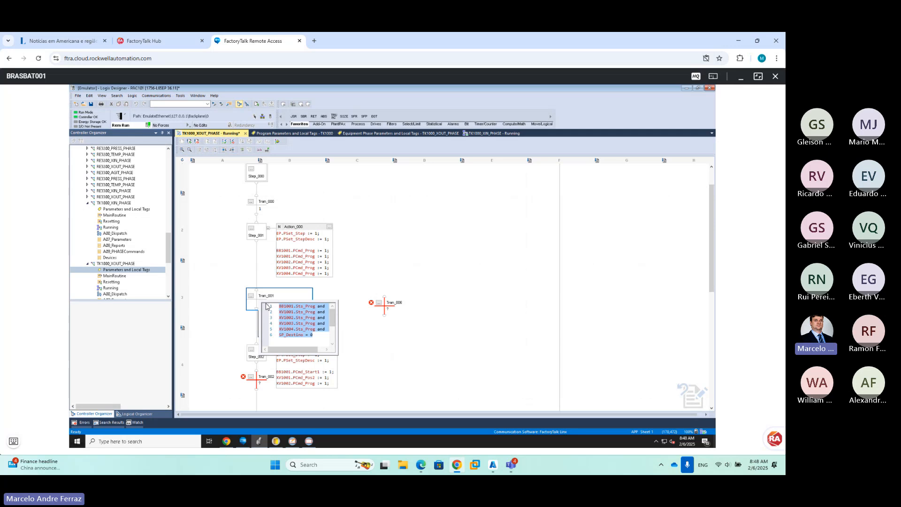
double_click(394, 310)
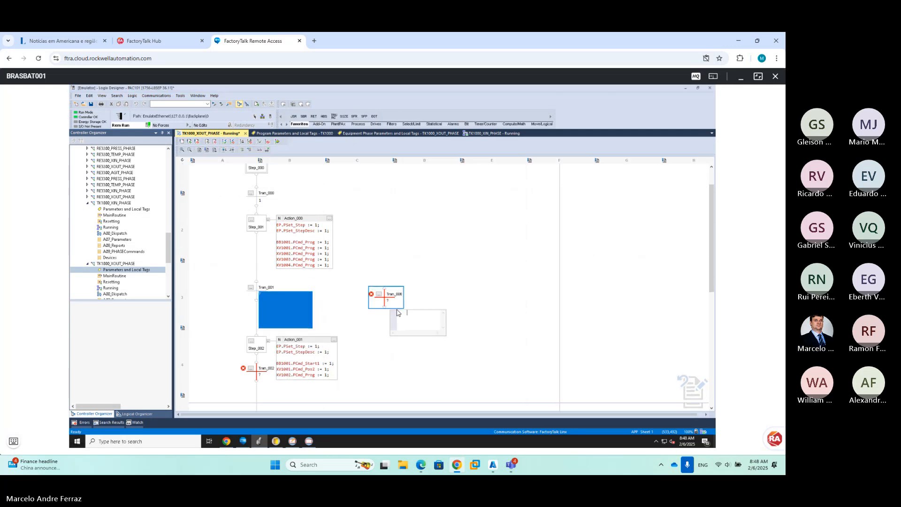
key("ctrl+v")
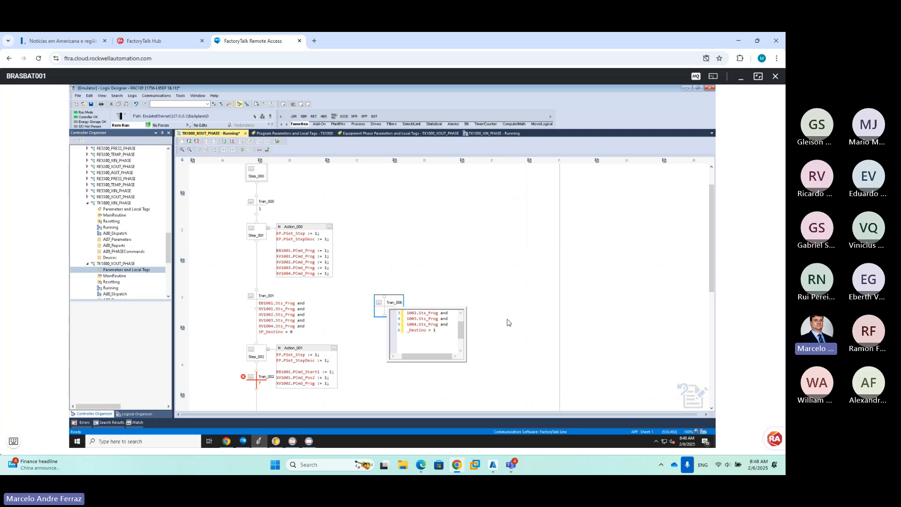
left_click(526, 318)
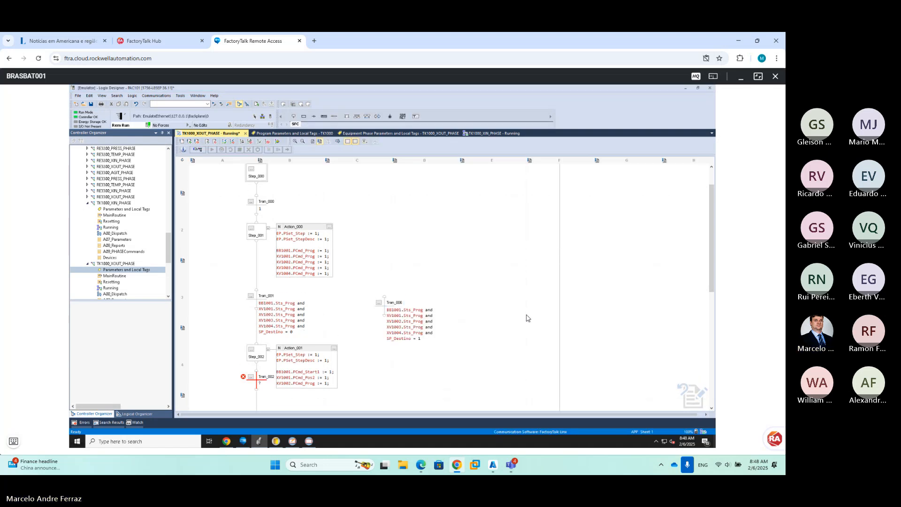
Duplicate Tran_006 with copy and paste to create Tran_007
left_click(385, 301)
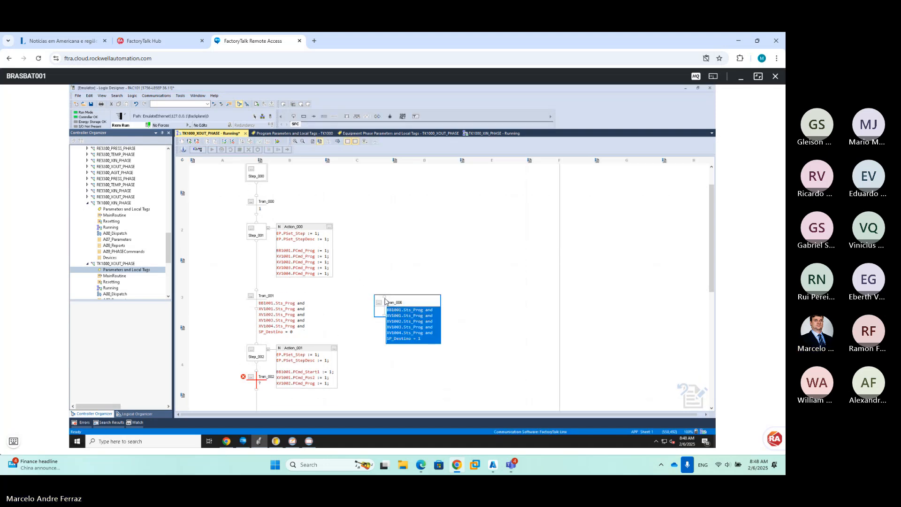
key("ctrl+c")
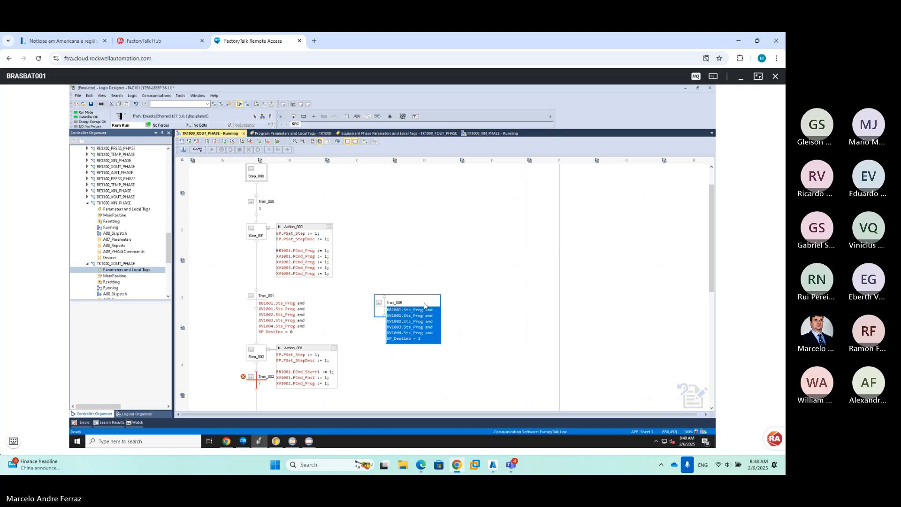
key("ctrl+v")
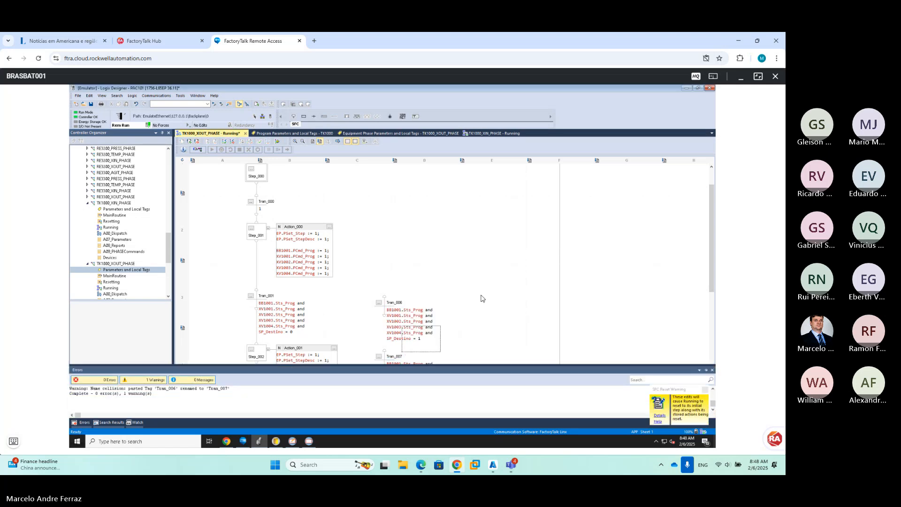
Move Tran_007 up beside Tran_006
left_click(481, 298)
left_click_drag(473, 304, 483, 301)
scroll(469, 308, "down", 3)
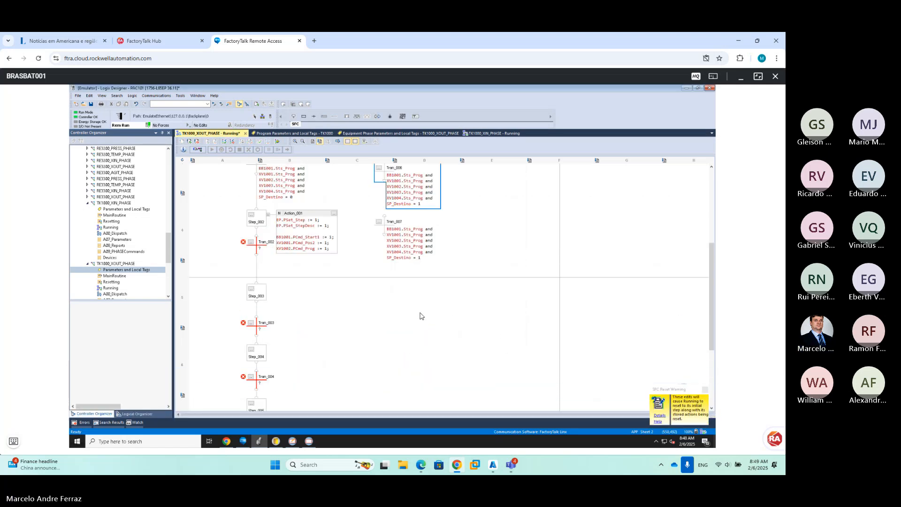
left_click(398, 292)
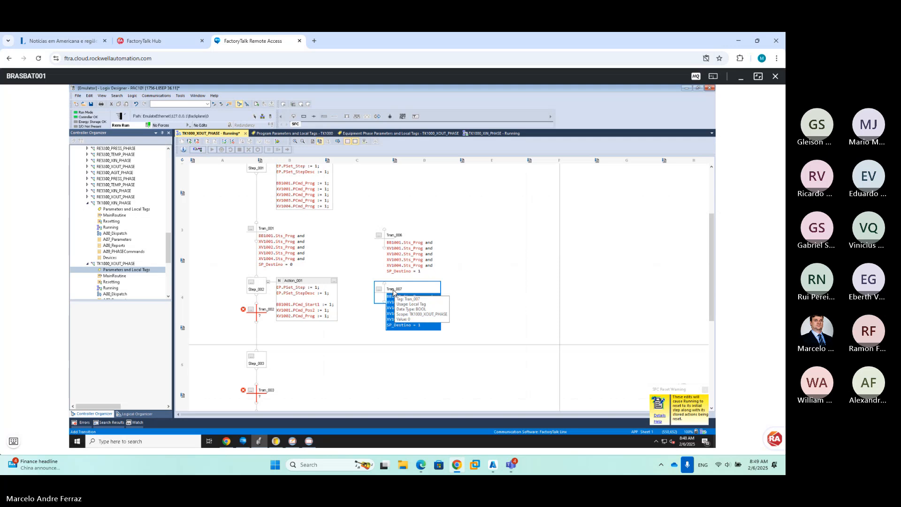
left_click_drag(389, 290, 506, 230)
Change Tran_007's condition so it ends with SP_Destino = 2
double_click(528, 263)
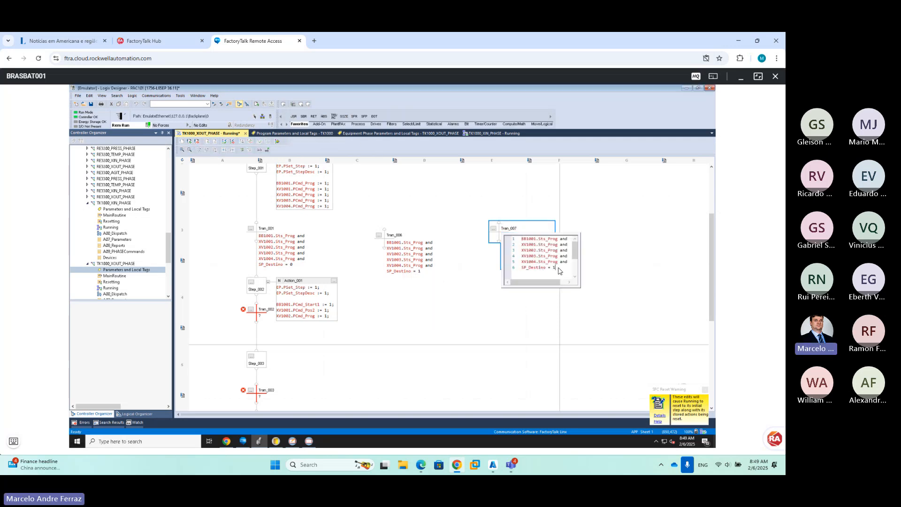
left_click(430, 335)
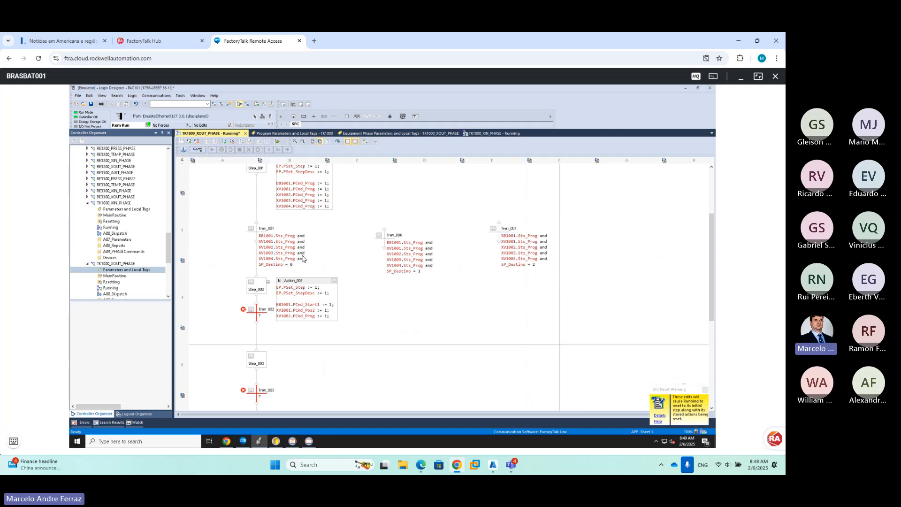
left_click(388, 244)
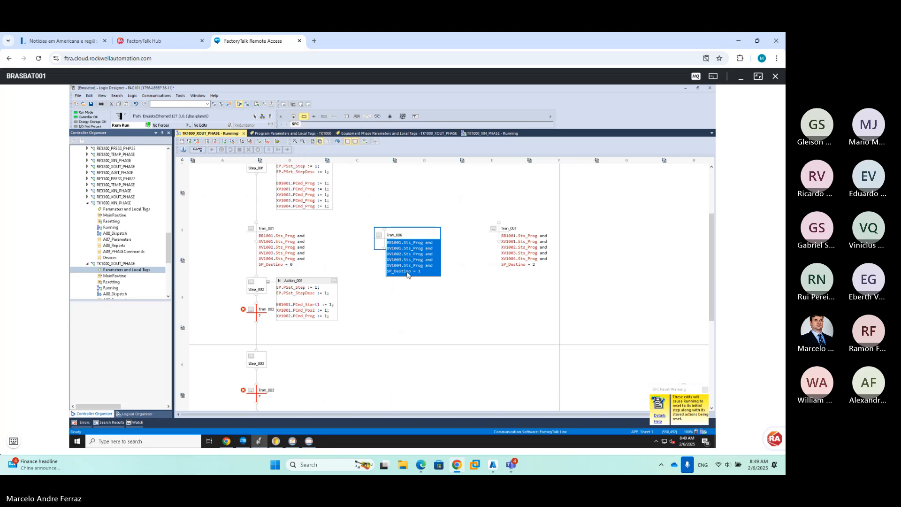
Add Step_006 below Tran_006 and give it an empty Action_002
left_click(390, 289)
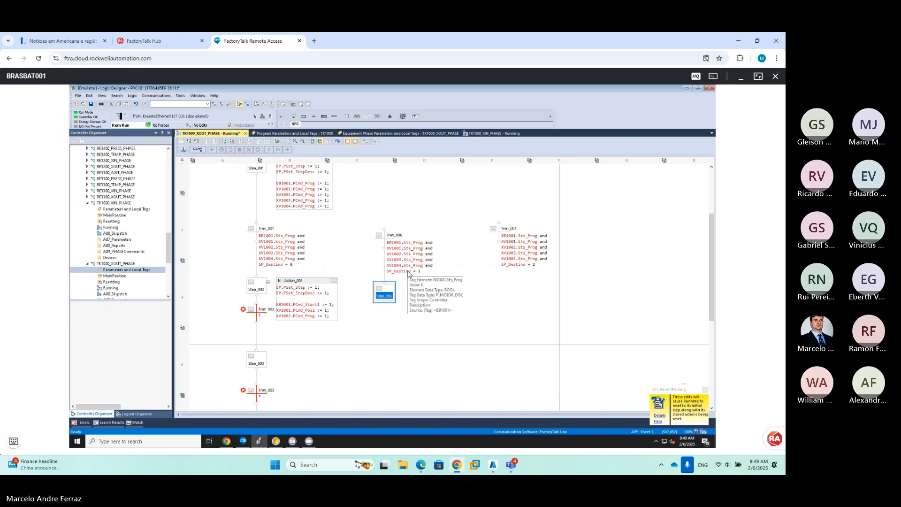
right_click(391, 292)
left_click(420, 171)
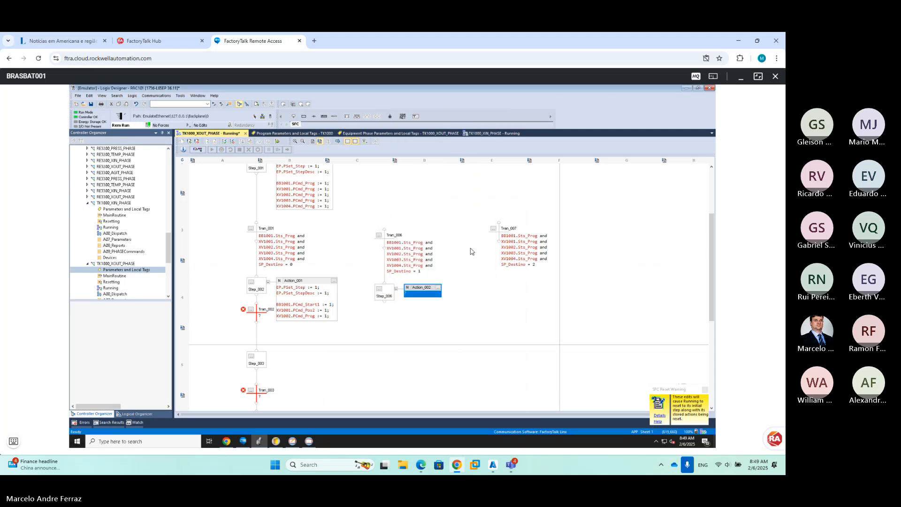
Place a new Step_007 under Tran_007
left_click(496, 243)
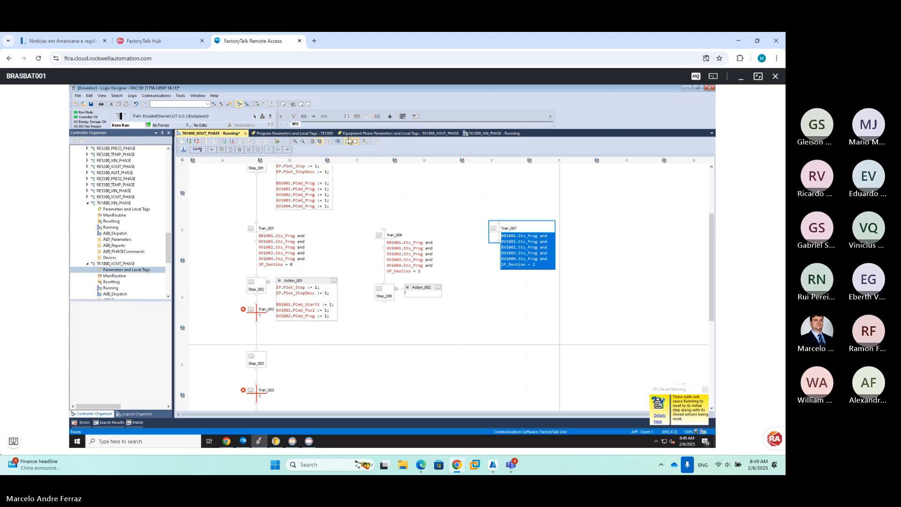
left_click(314, 116)
left_click(303, 117)
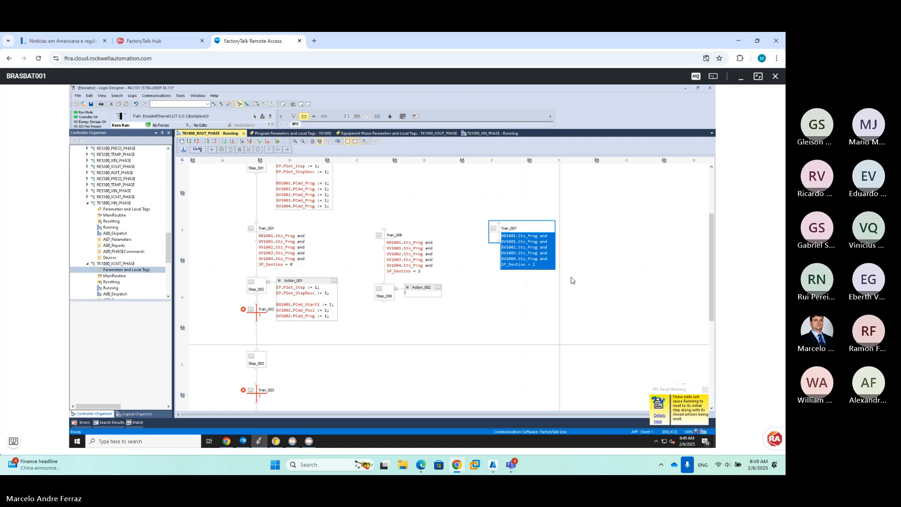
left_click(533, 277)
scroll(505, 303, "down", 3)
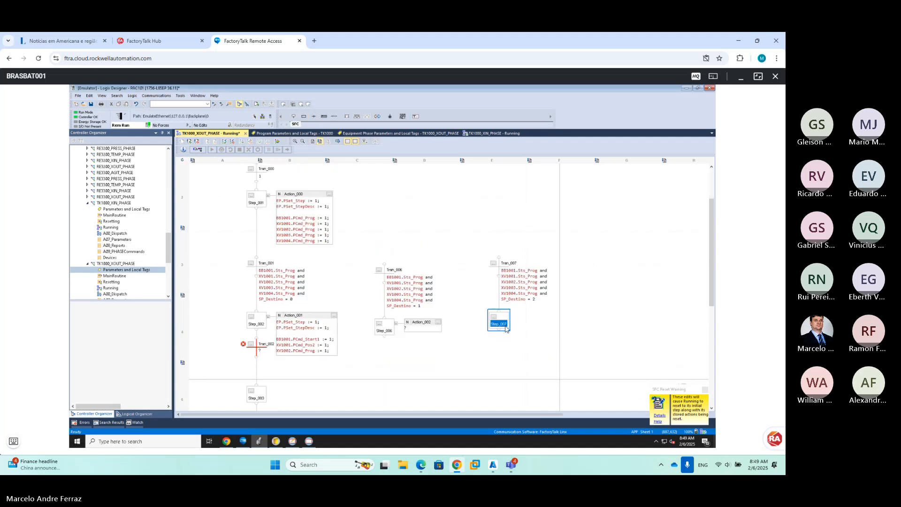
Add Action_003 to Step_007, copy Action_001's code into Action_002, and branch Tran_006 beside Tran_001
right_click(506, 325)
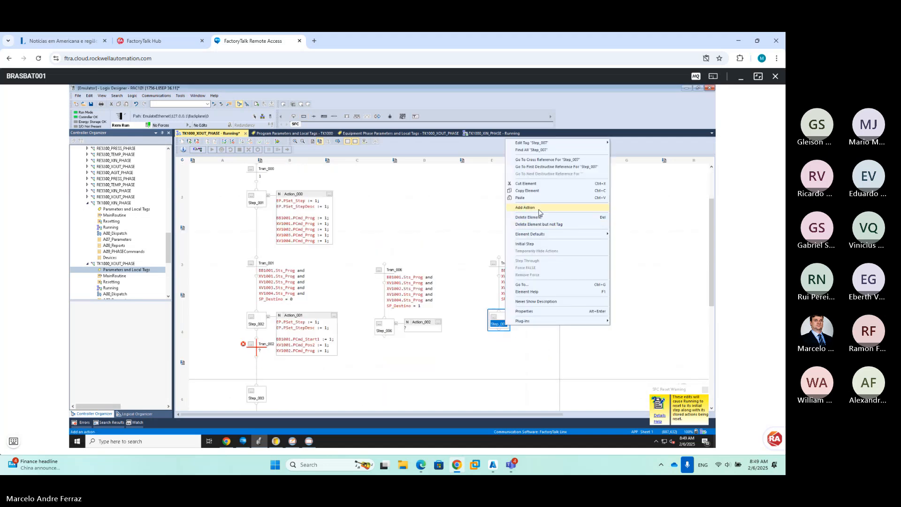
key("Escape")
right_click(292, 350)
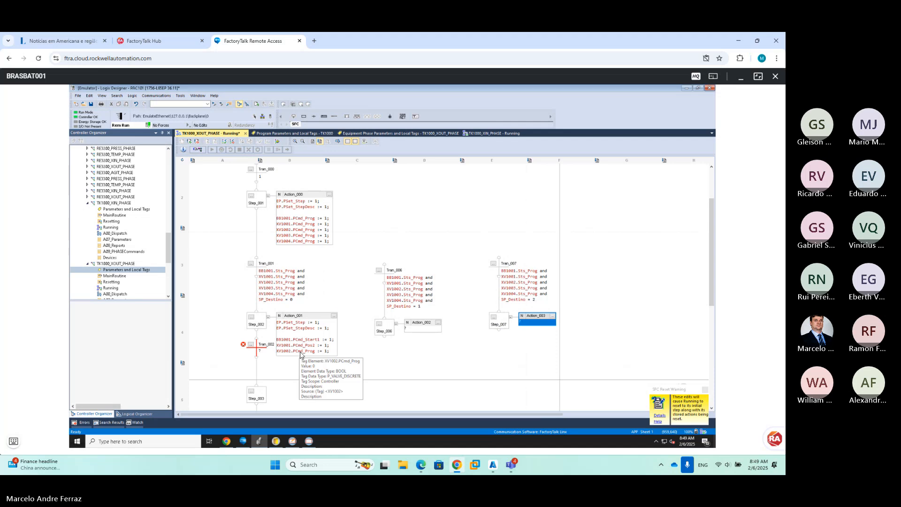
left_click(357, 366)
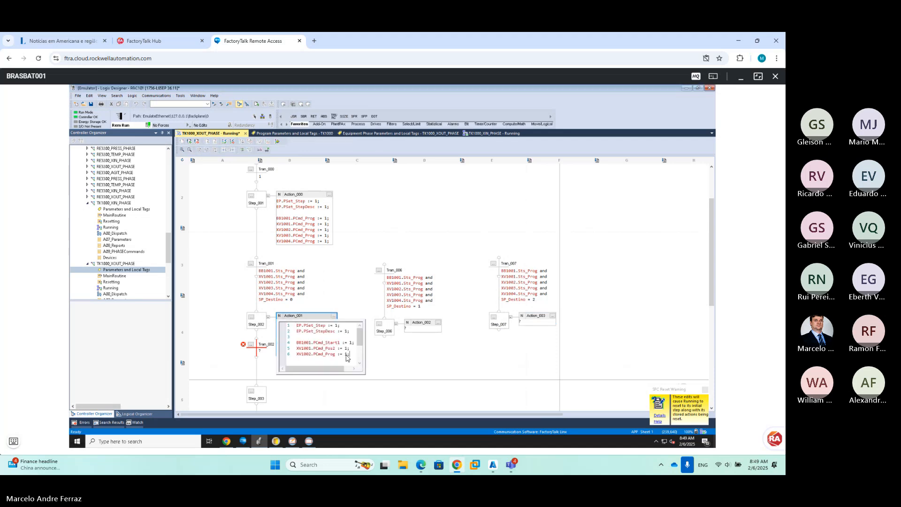
left_click_drag(352, 358, 244, 320)
key("ctrl+c")
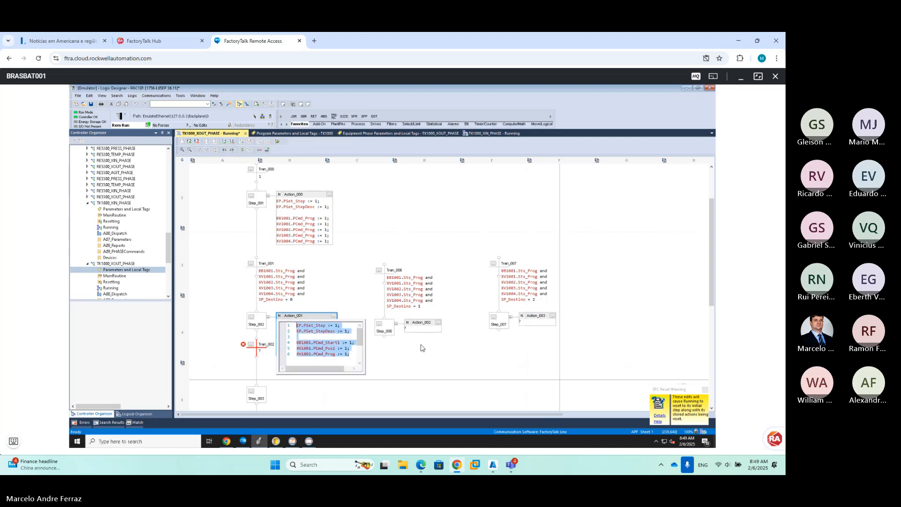
double_click(414, 335)
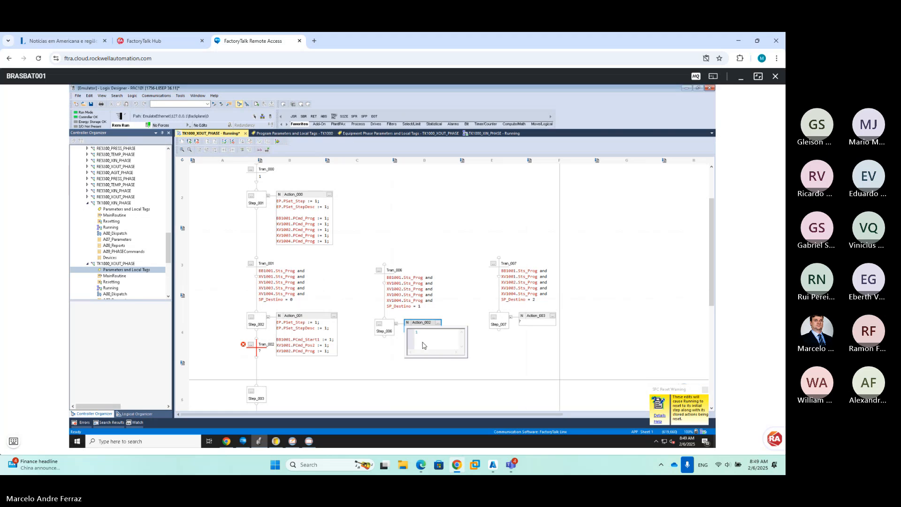
key("ctrl+v")
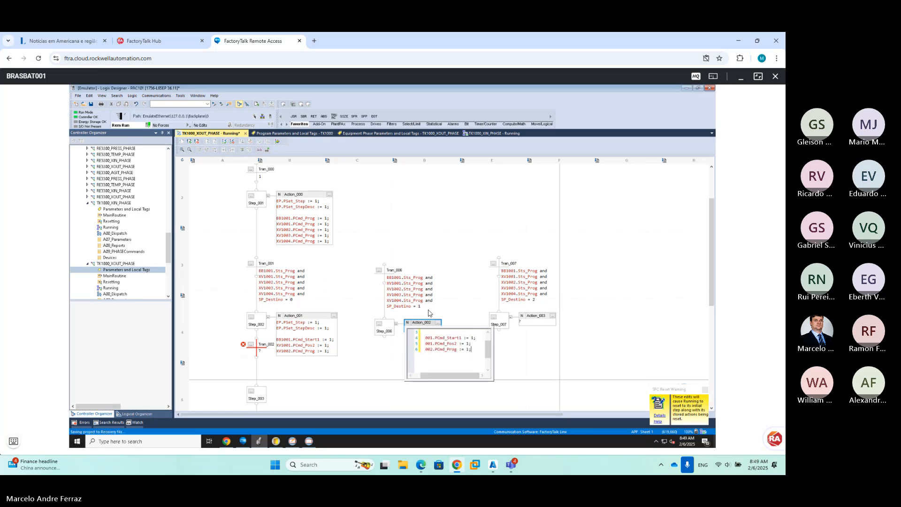
left_click(413, 300)
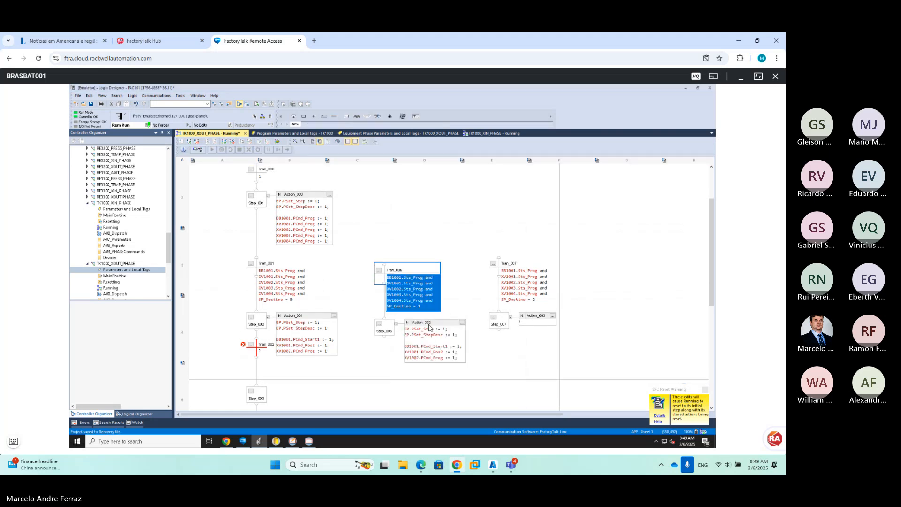
left_click(331, 257)
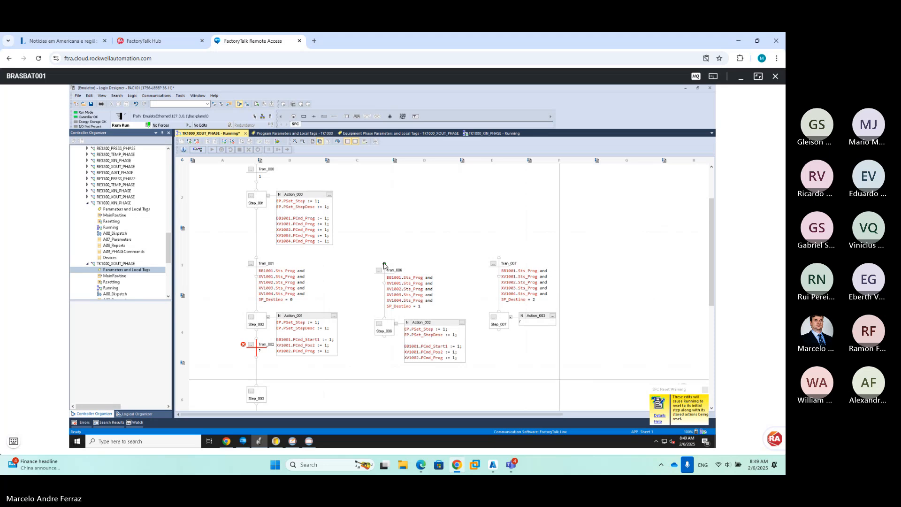
left_click_drag(385, 265, 257, 260)
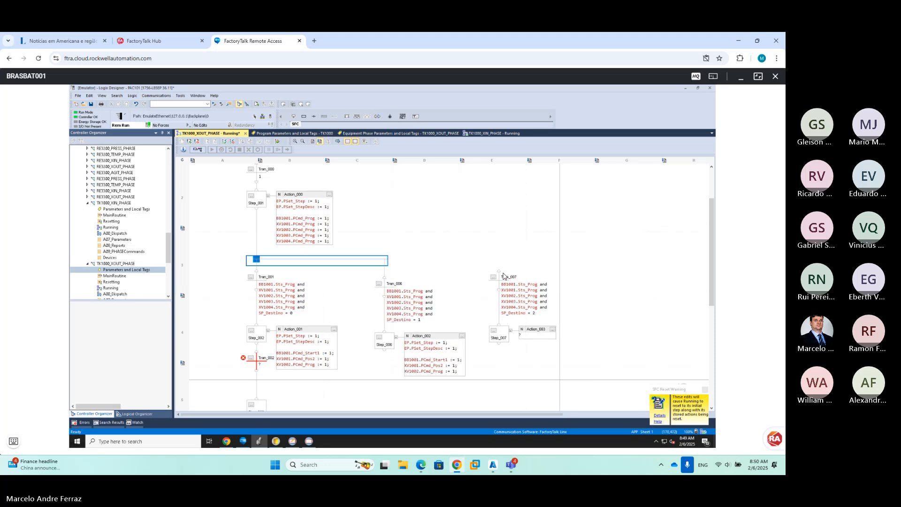
Wire Tran_007 into the same divergence branch as Tran_006
mouse_move(500, 275)
left_mouse_down()
mouse_move(399, 277)
mouse_move(502, 276)
left_mouse_up()
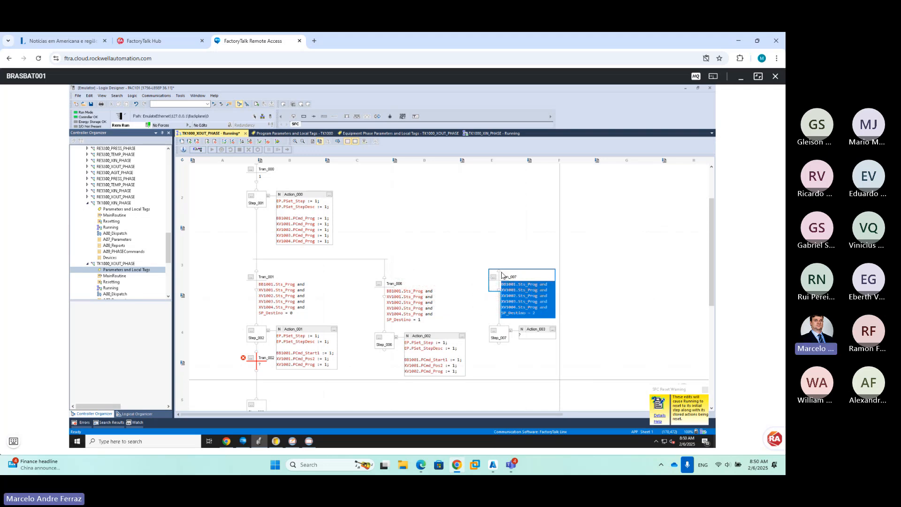
left_click(504, 261)
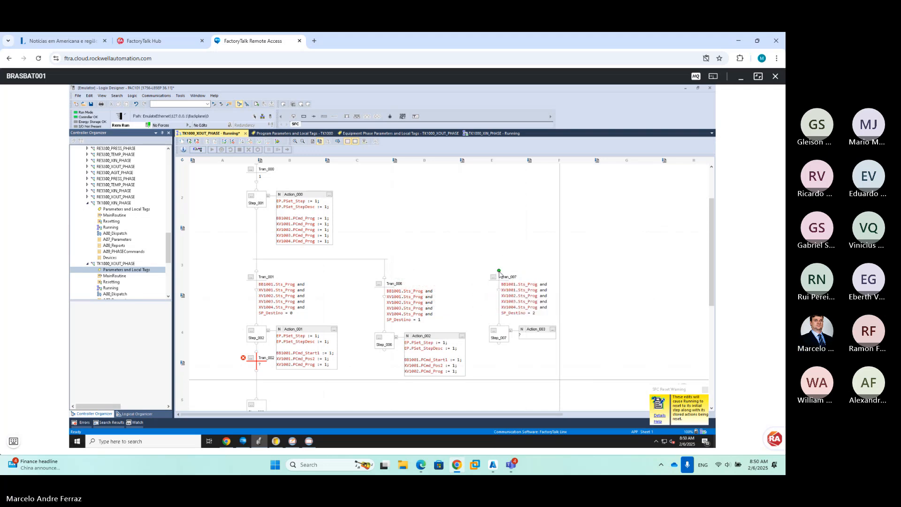
left_click_drag(499, 272, 386, 280)
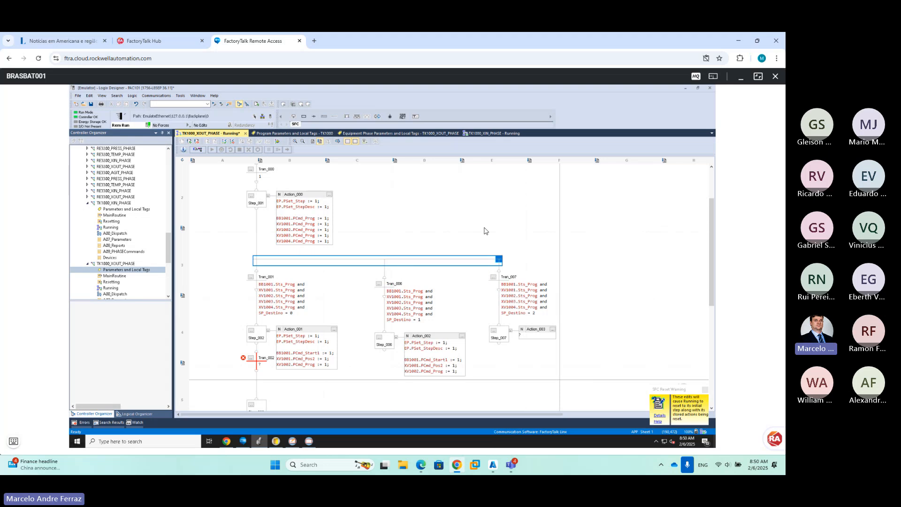
left_click(491, 220)
mouse_move(521, 314)
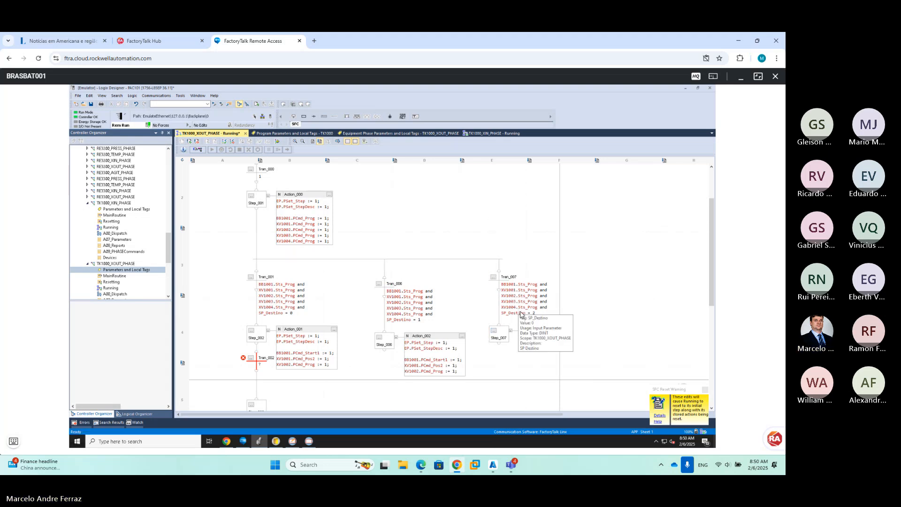
left_click(515, 340)
mouse_move(435, 374)
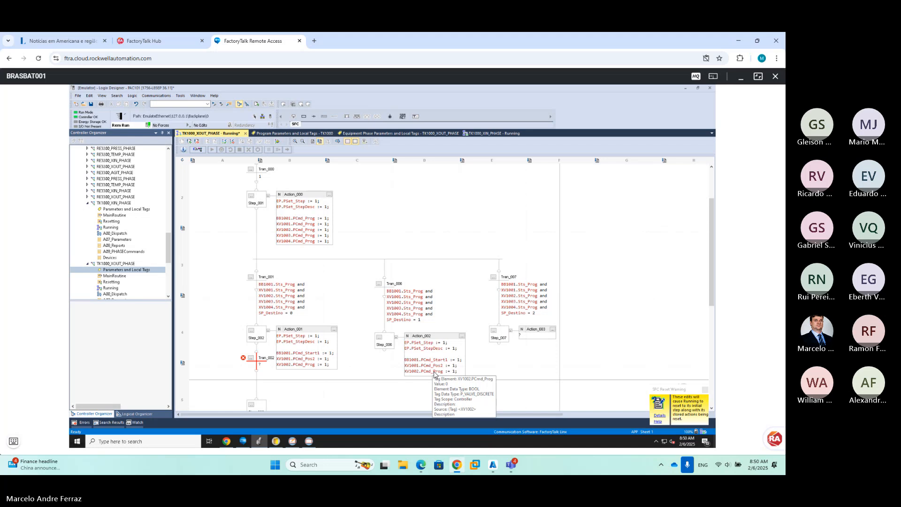
Change Action_001's line 6 to XV1002.PCmd_Pos2, then bring up the PlantPAx TK1000 L3 display
double_click(312, 365)
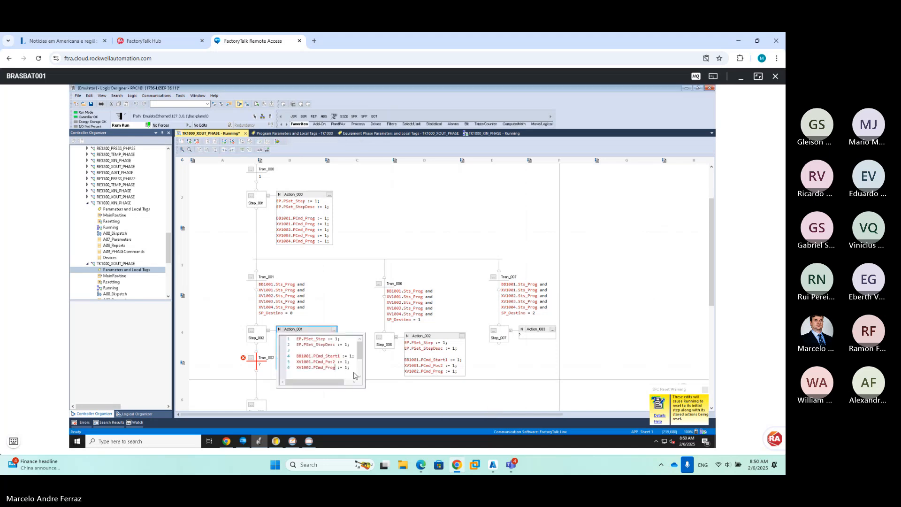
key("BackSpace")
key("BackSpace")
type("s2")
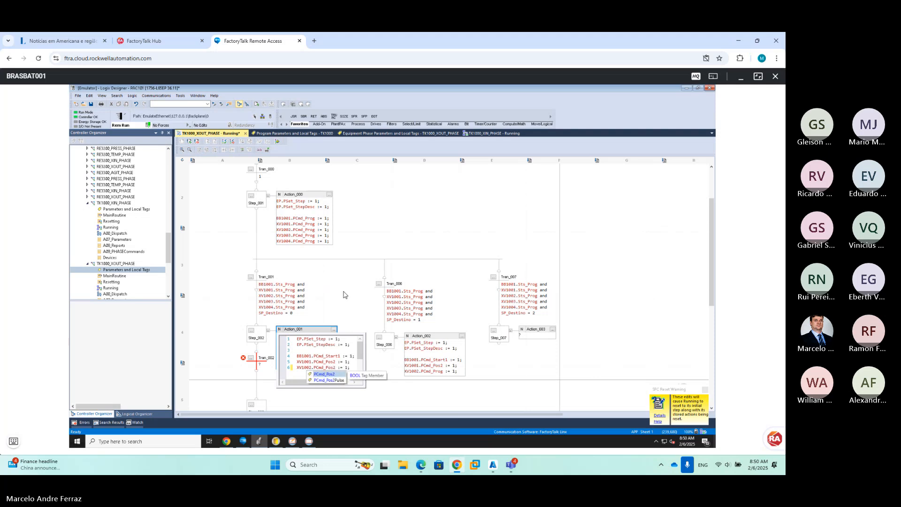
left_click(435, 359)
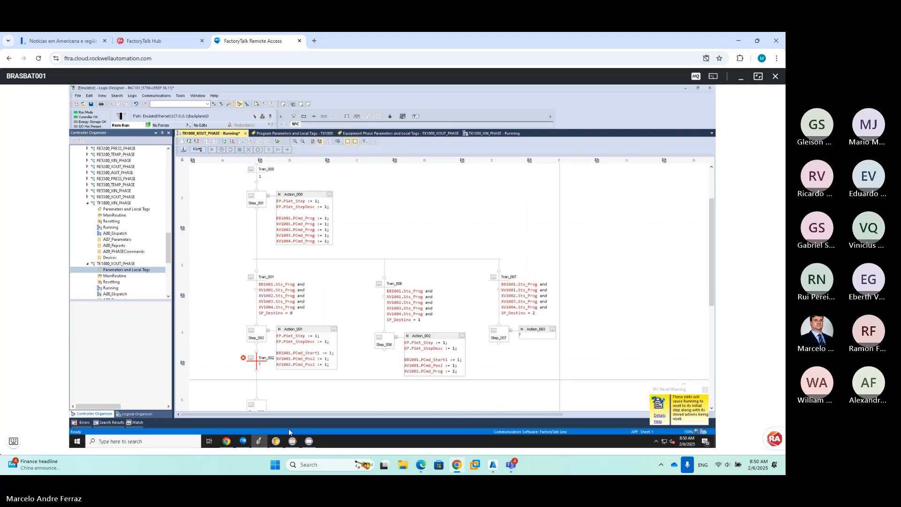
left_click(308, 441)
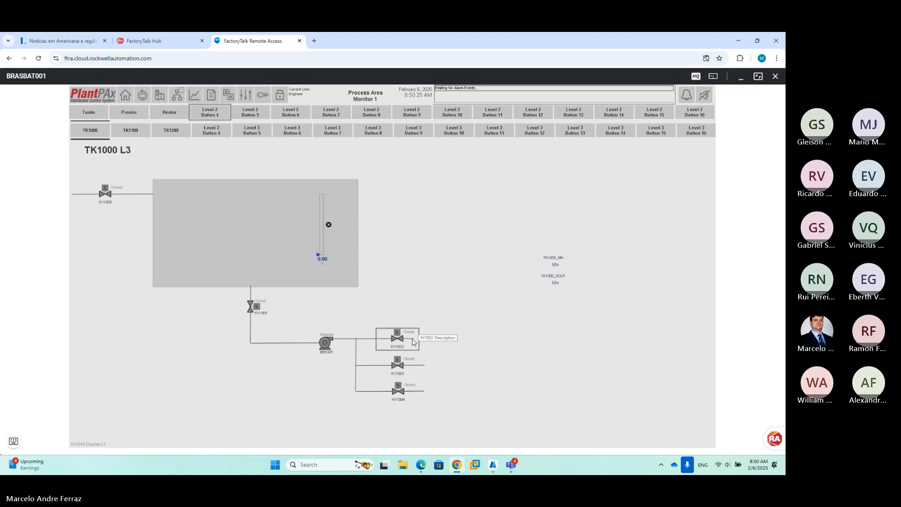
Switch back to Logix Designer with Alt+Tab from the remote desktop's special keys
left_click(14, 441)
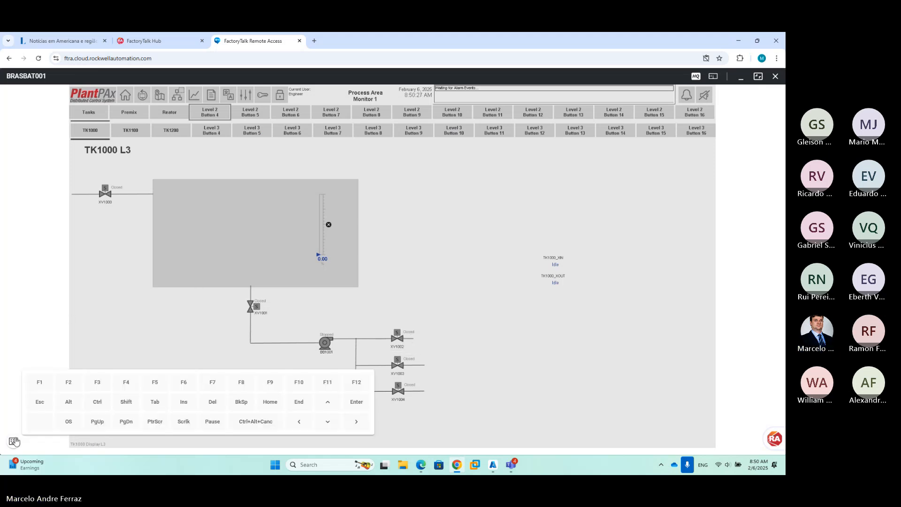
left_click(68, 403)
left_click(154, 401)
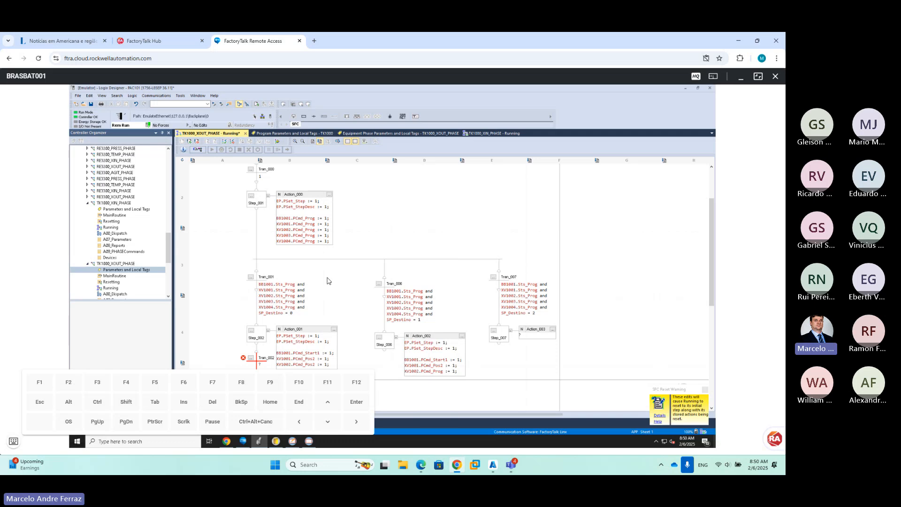
Change Action_002's line 6 valve from XV1002 to XV1003.PCmd_Prog
scroll(169, 160, "up", 5)
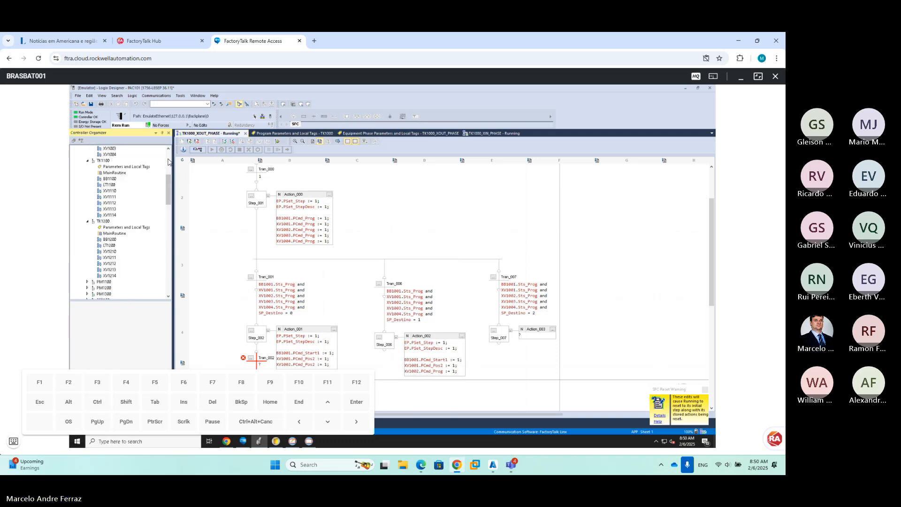
scroll(169, 161, "up", 6)
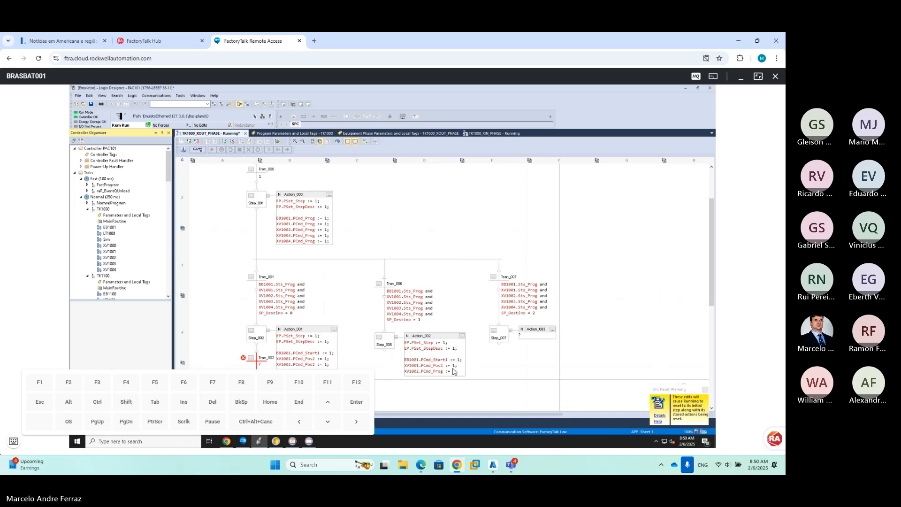
double_click(428, 372)
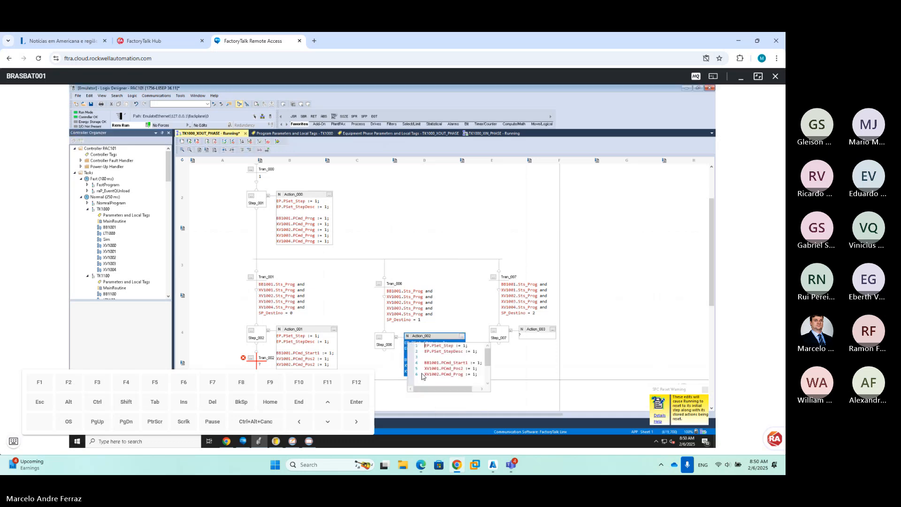
left_click(440, 375)
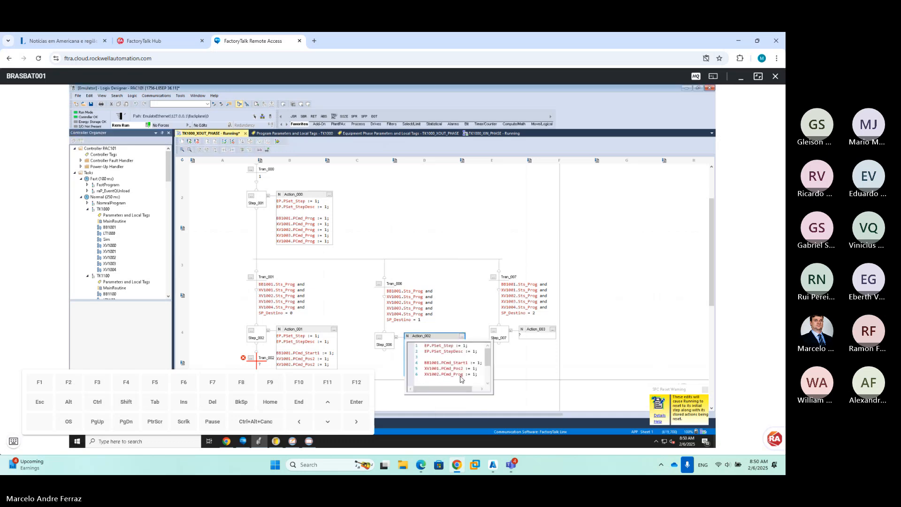
key("BackSpace")
type("3")
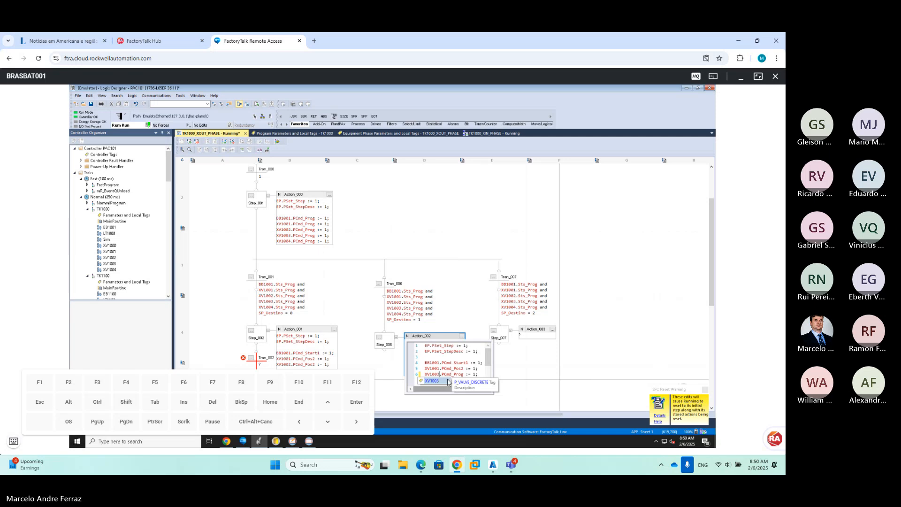
left_click(11, 442)
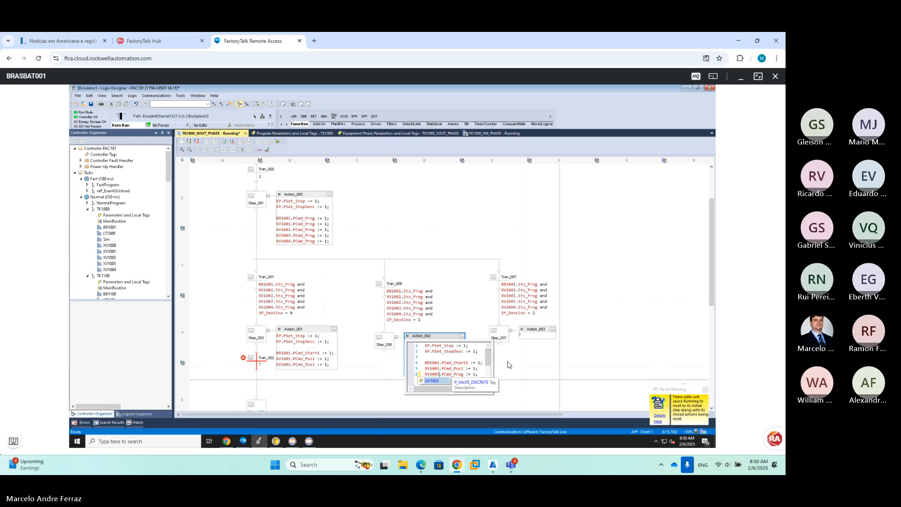
left_click(517, 365)
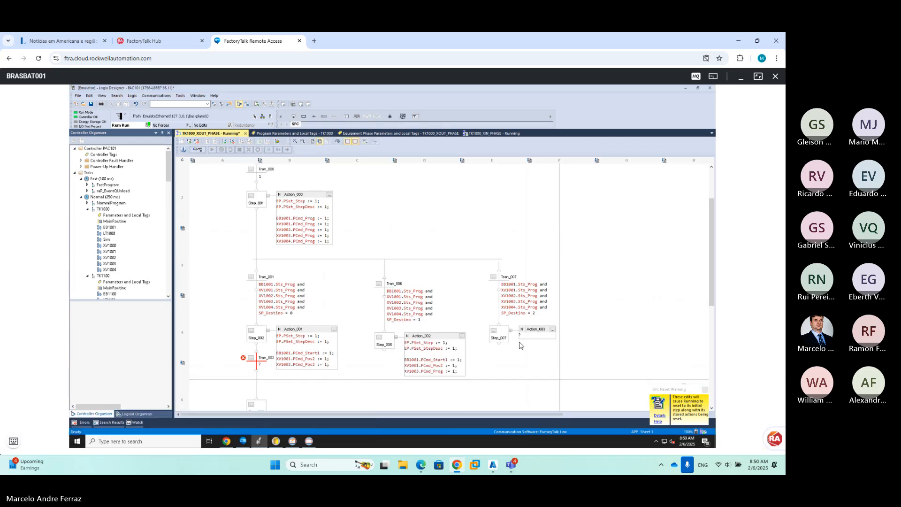
Reopen Action_002 and select all six lines of its code for copying
left_click(444, 372)
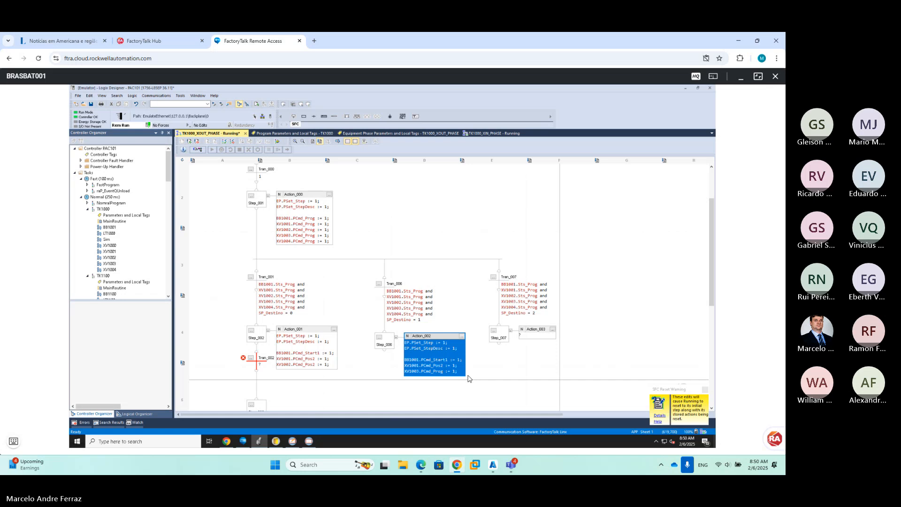
double_click(446, 371)
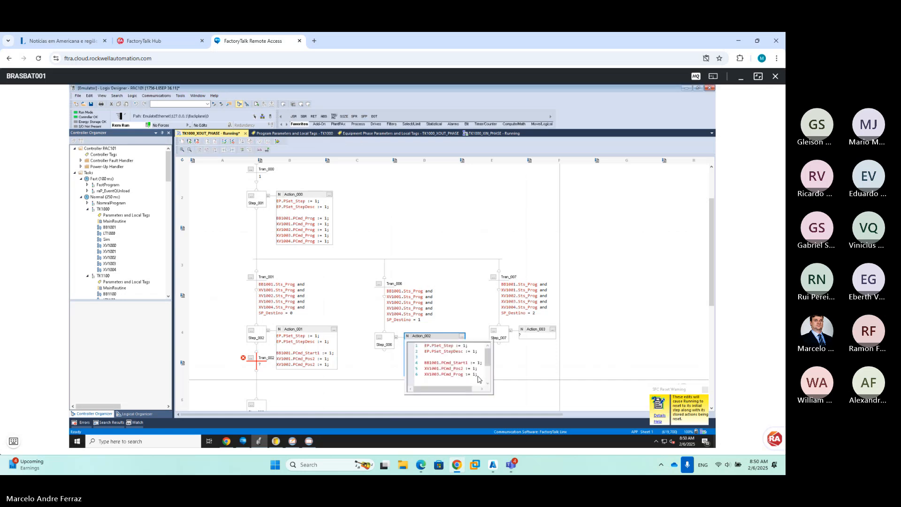
left_click_drag(478, 378, 402, 348)
key("ctrl+c")
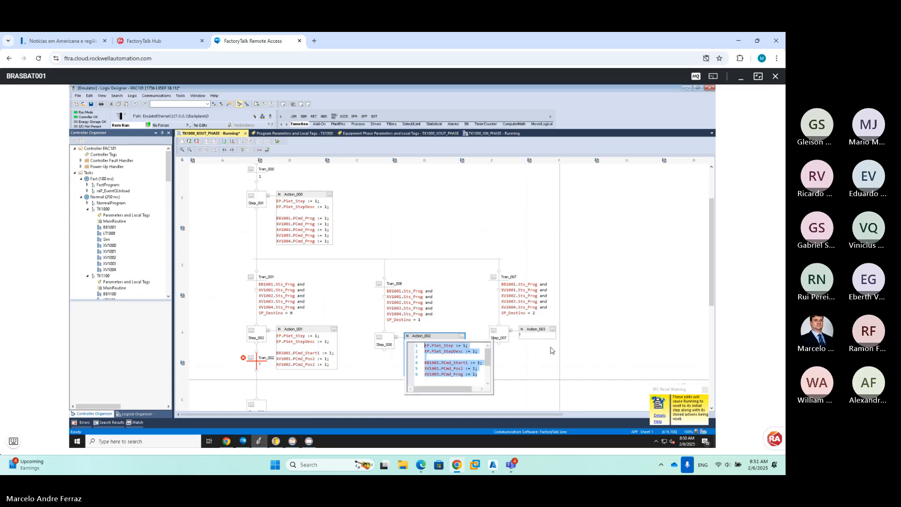
Paste Action_002's code into Action_003 and change line 6's valve to XV1004
left_click(539, 341)
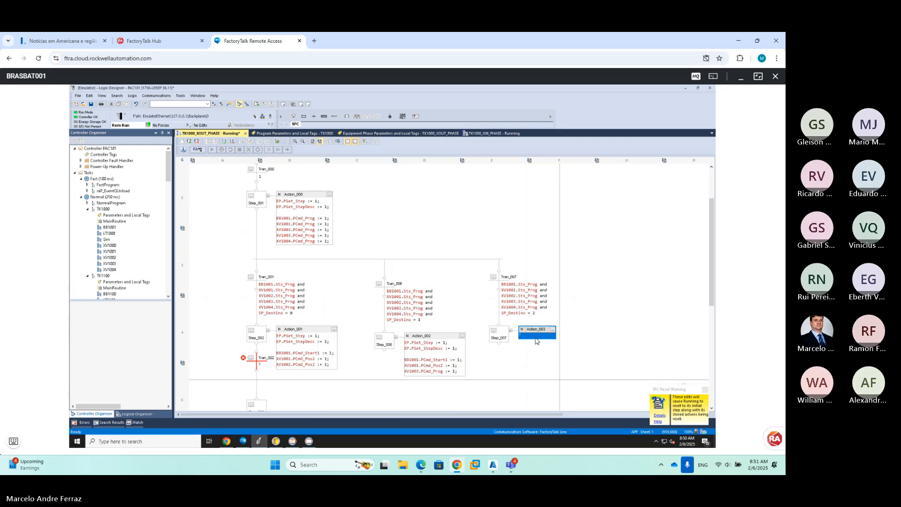
double_click(536, 340)
key("ctrl+v")
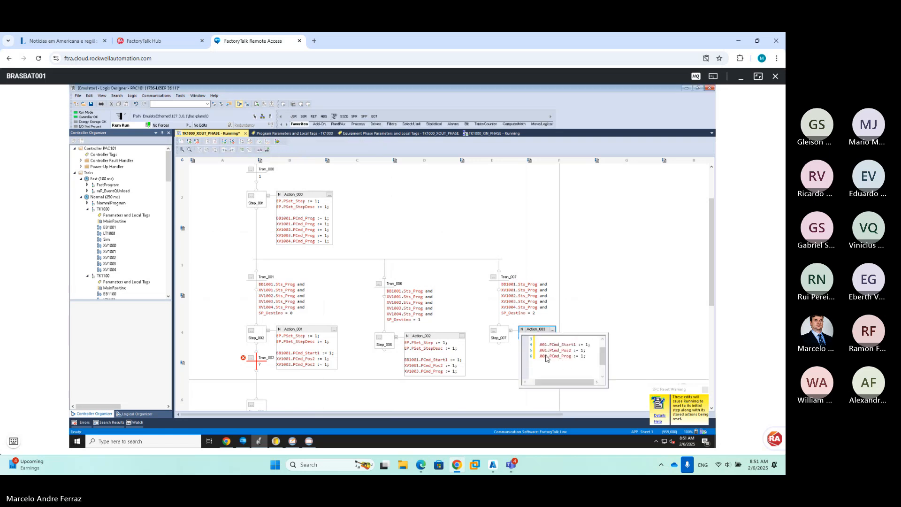
left_click(545, 356)
type("34")
key("BackSpace")
key("BackSpace")
key("BackSpace")
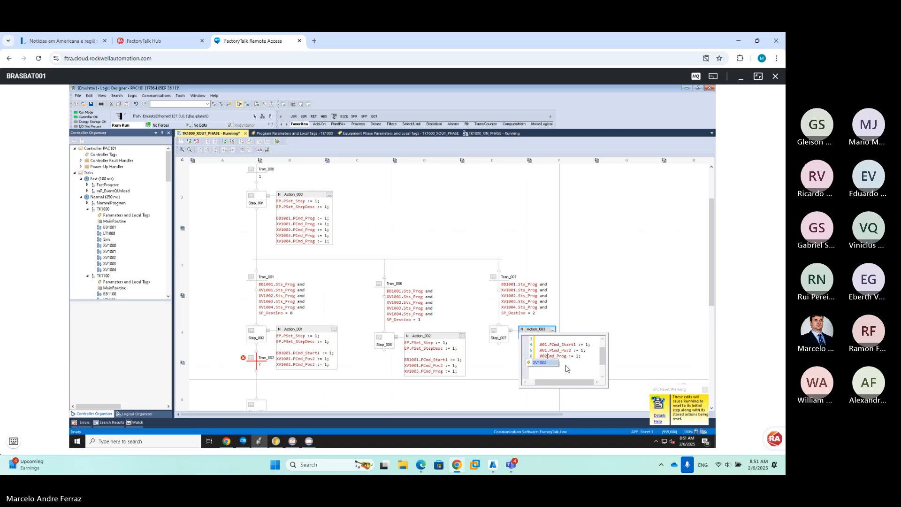
type("4.p")
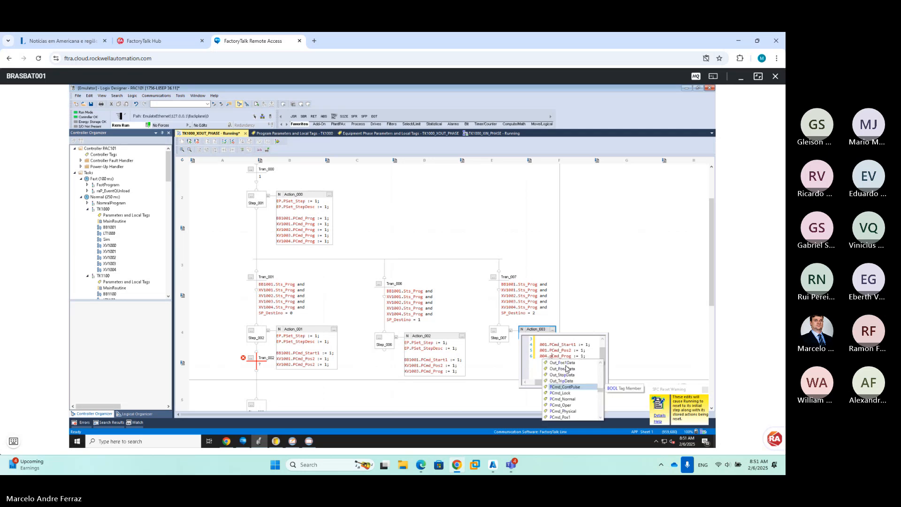
key("Escape")
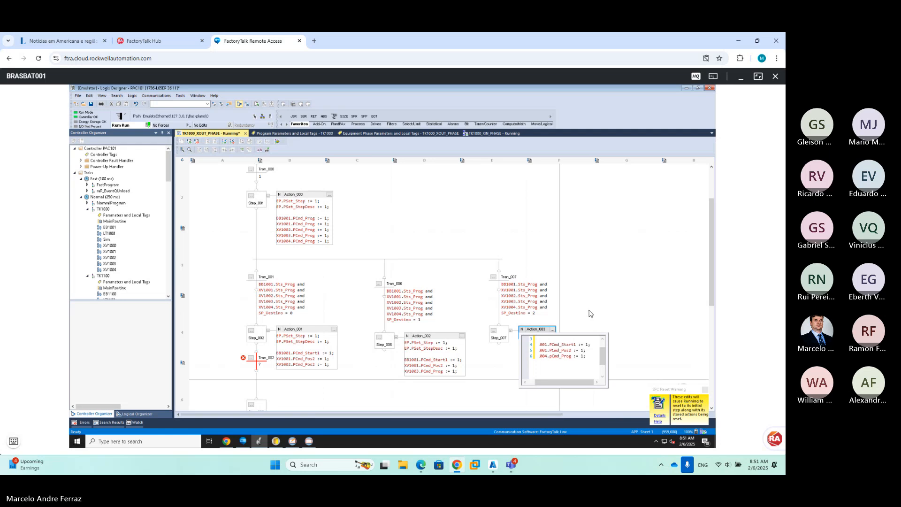
key("ctrl+Return")
Change Action_003's last line to XV1004.PCmd_Pos2 and commit it
double_click(563, 368)
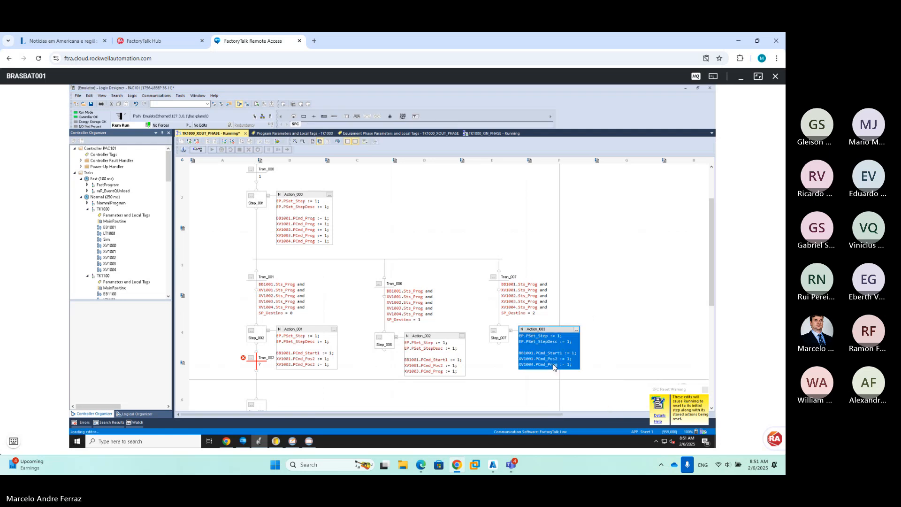
key("BackSpace")
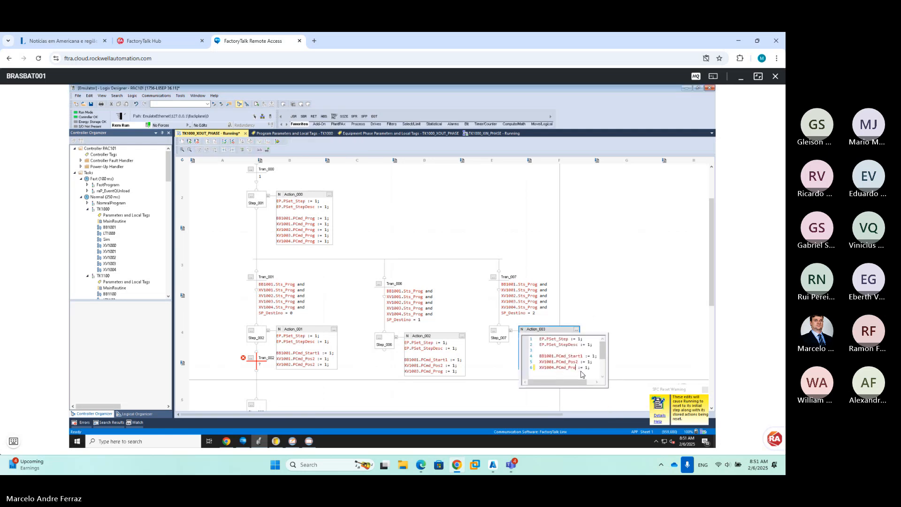
type("os2")
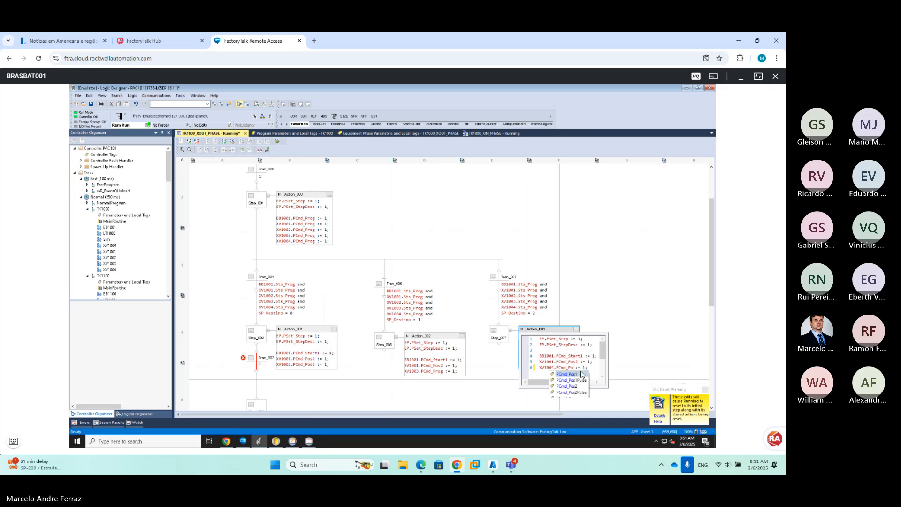
left_click(559, 253)
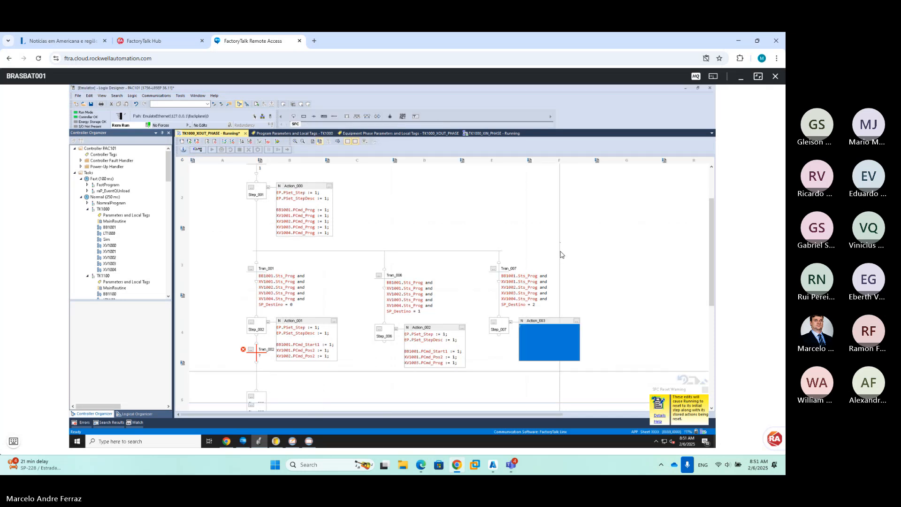
left_click(458, 321)
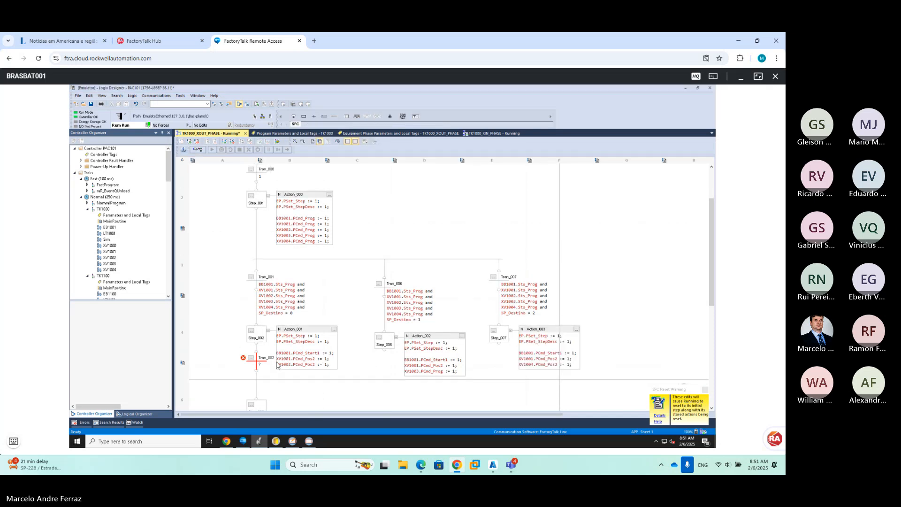
scroll(281, 350, "down", 3)
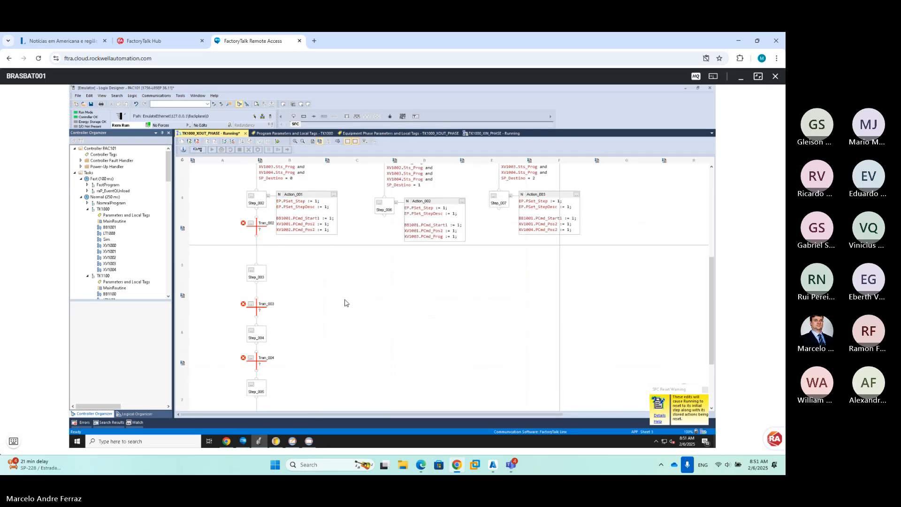
Add transition Tran_008 below Step_006 and Tran_009 below Step_007
left_click(386, 205)
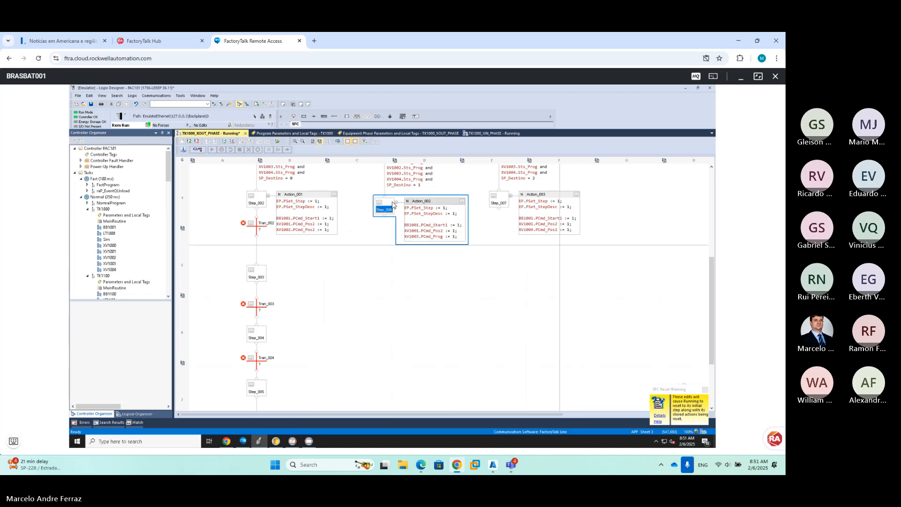
left_click(315, 116)
left_click(499, 205)
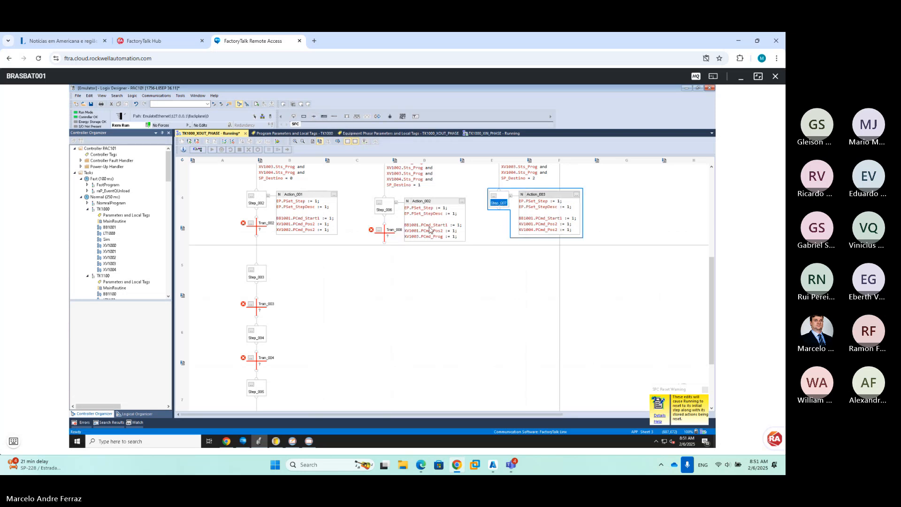
left_click(494, 195)
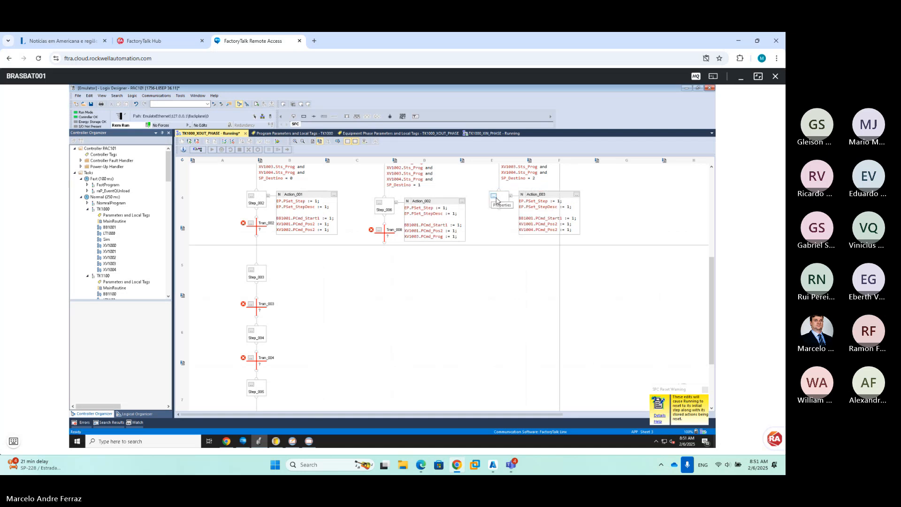
left_click(389, 332)
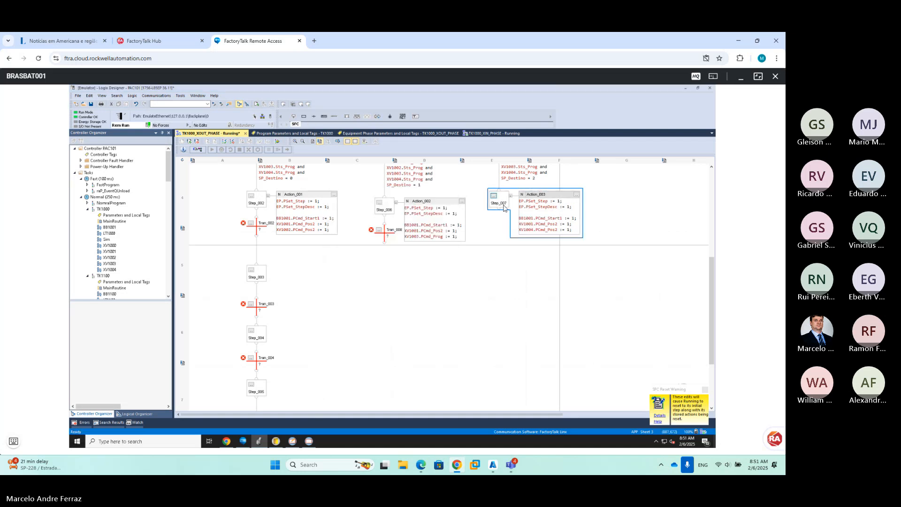
left_click(503, 202)
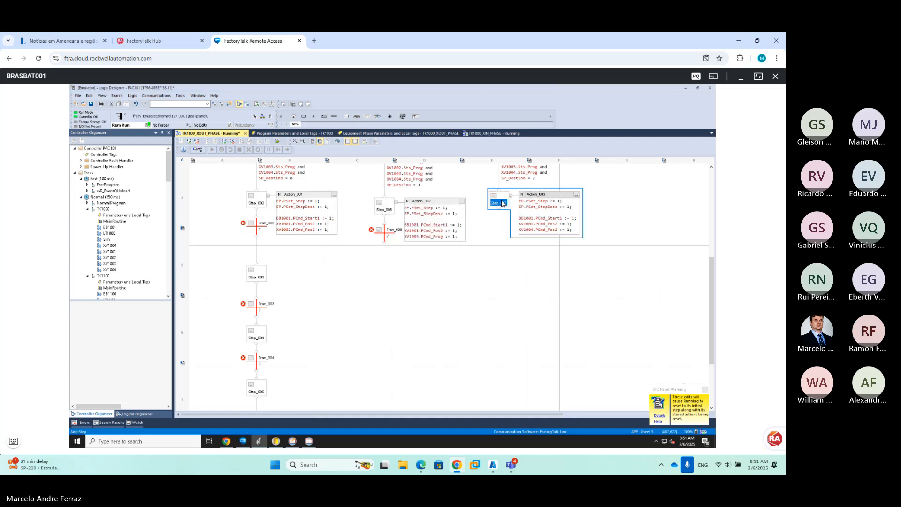
left_click(314, 118)
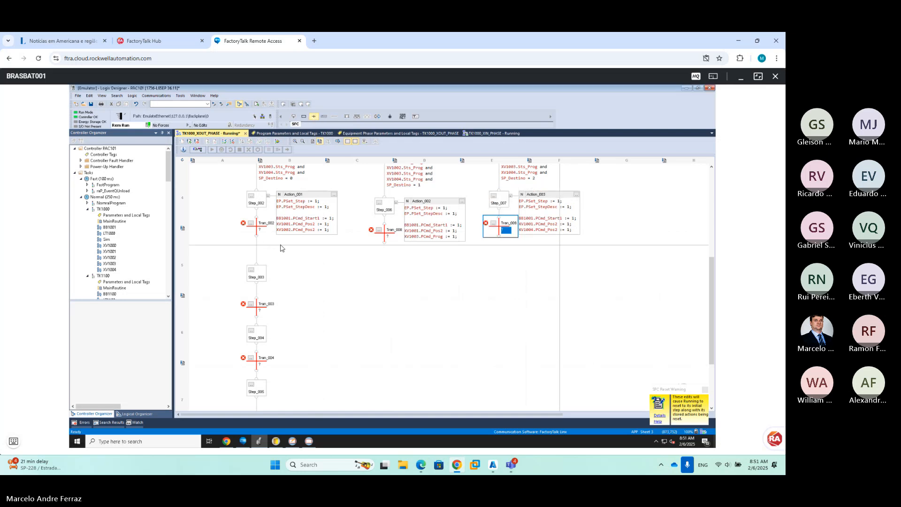
Wire Tran_008 and Tran_009 into a selective convergence with Tran_002
left_click_drag(384, 245, 256, 238)
left_click_drag(256, 238, 256, 239)
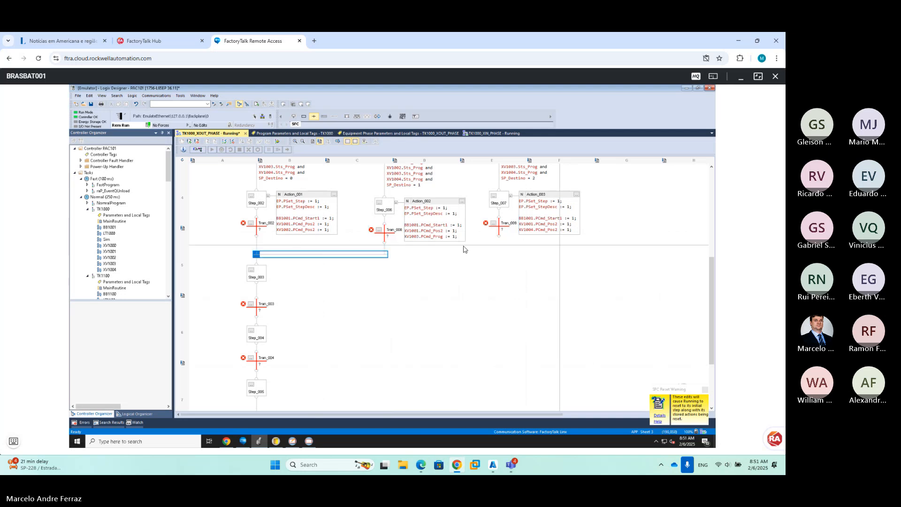
left_click_drag(499, 238, 384, 245)
left_click(360, 244)
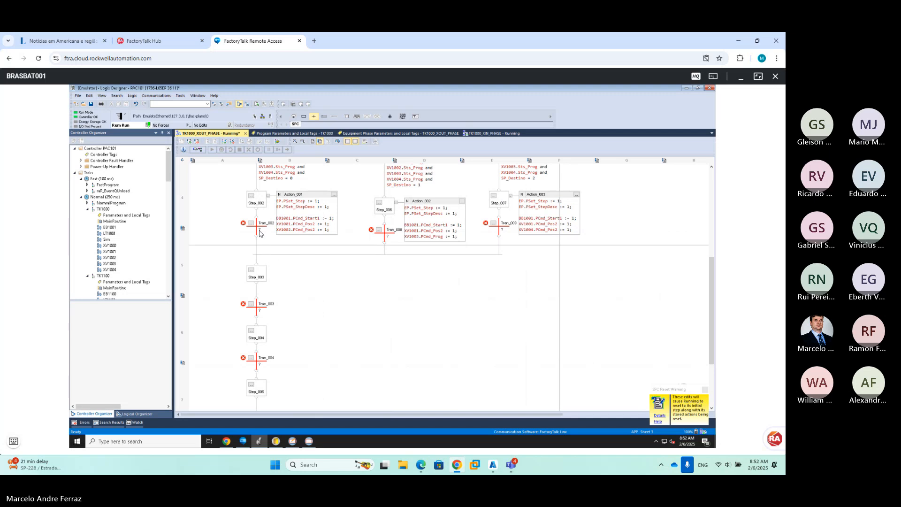
Type Tran_002's three-line condition BB1001.Sts_Running1 and XV1001.Sts_Pos2 and XV1002.Sts_Pos2, then apply it
double_click(261, 232)
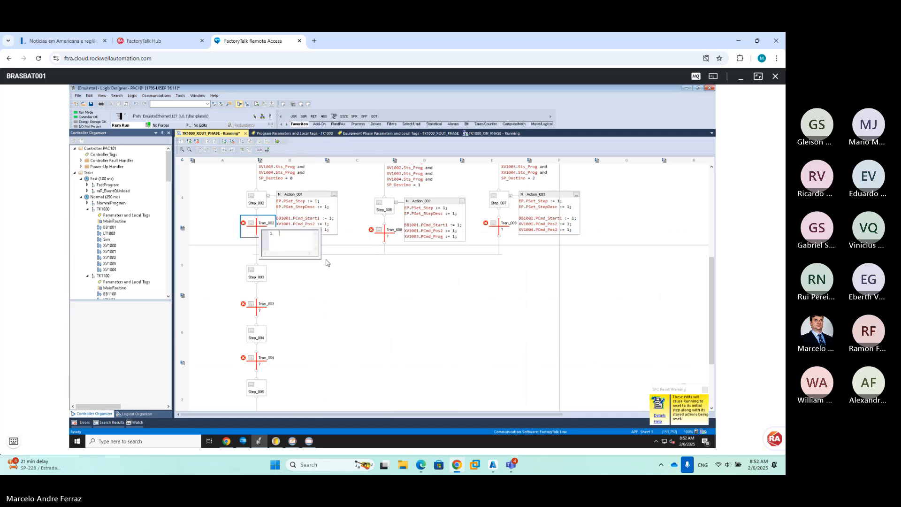
type("bb100")
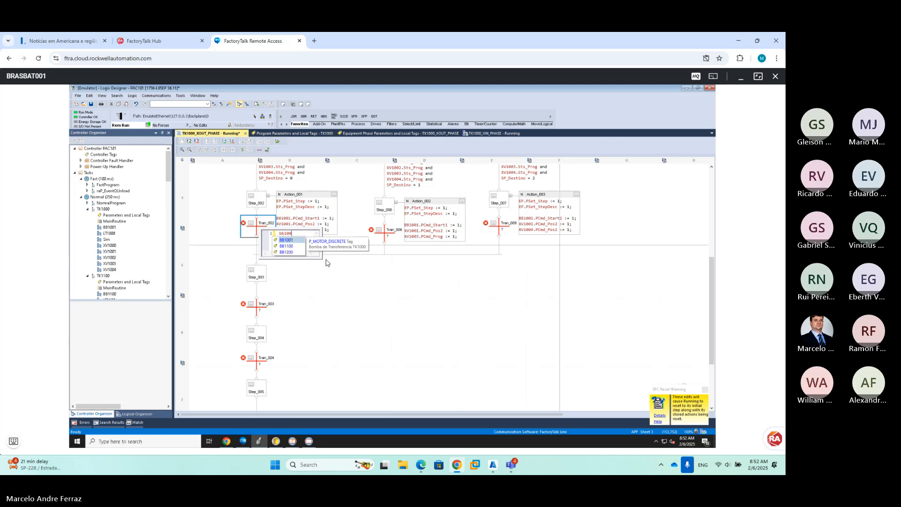
type("1.sts")
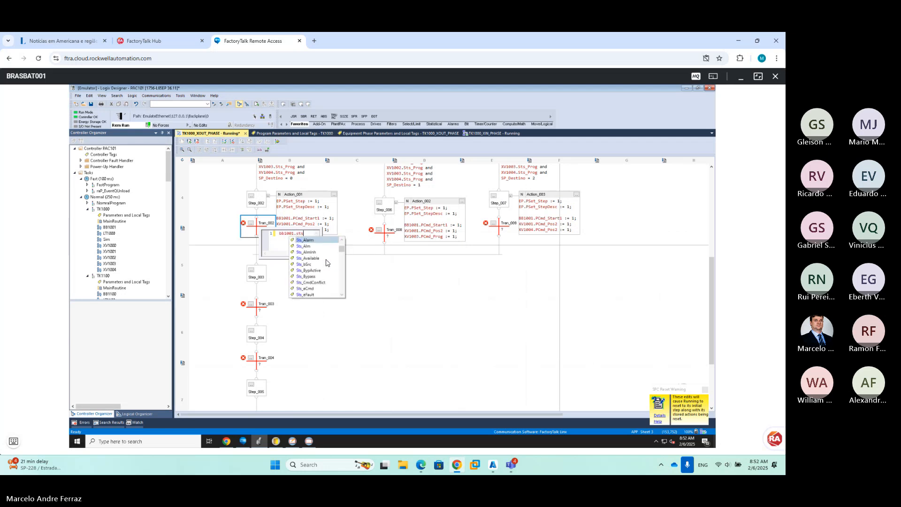
type("_Running1")
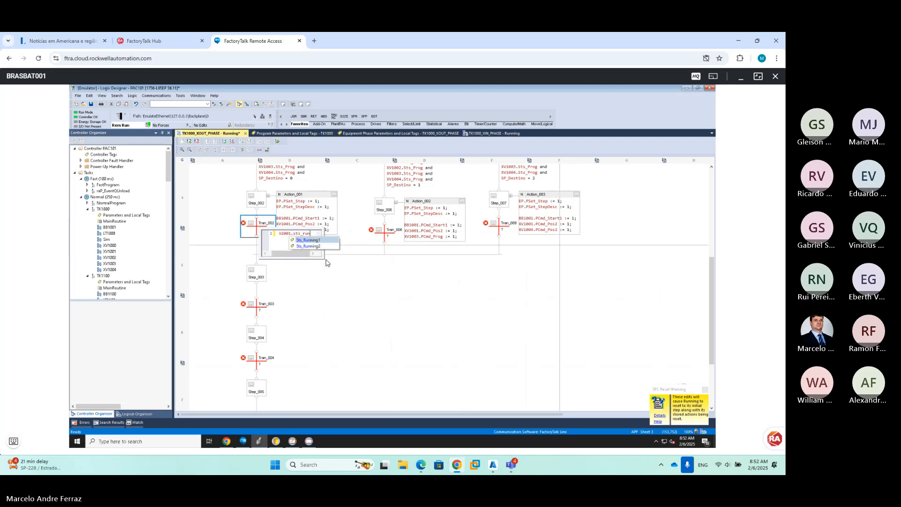
key("Return")
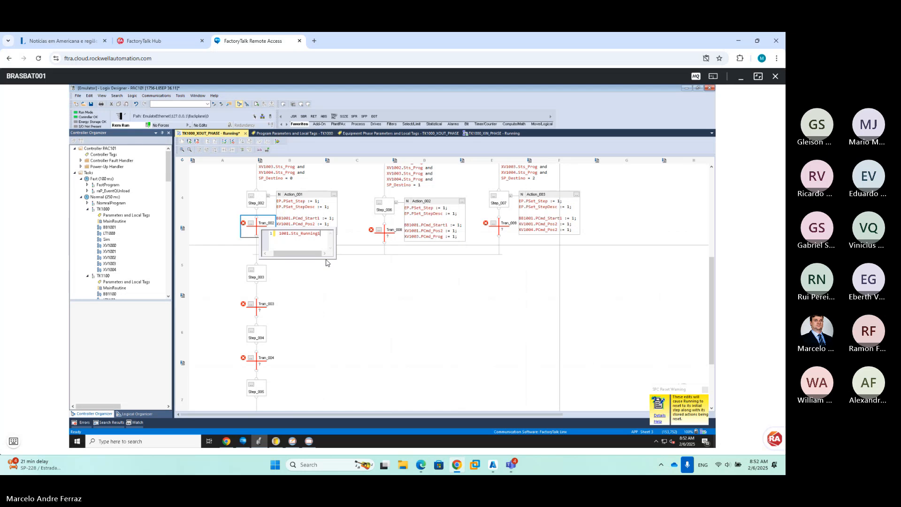
type("and")
key("Return")
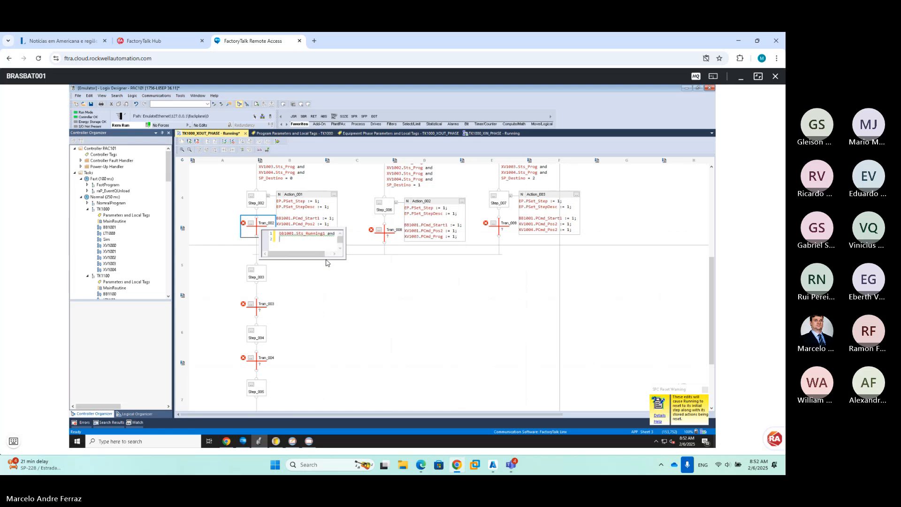
type("xv1001")
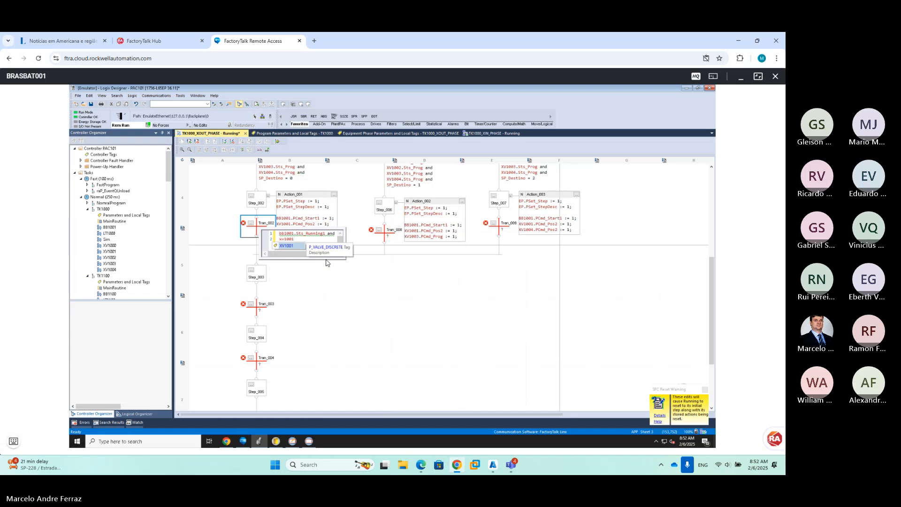
type(".sts_pos2")
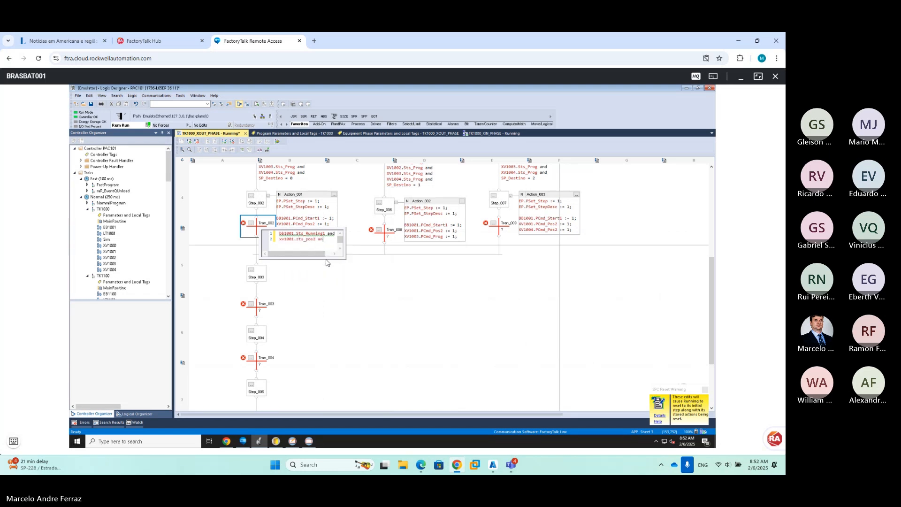
type(" and")
key("Return")
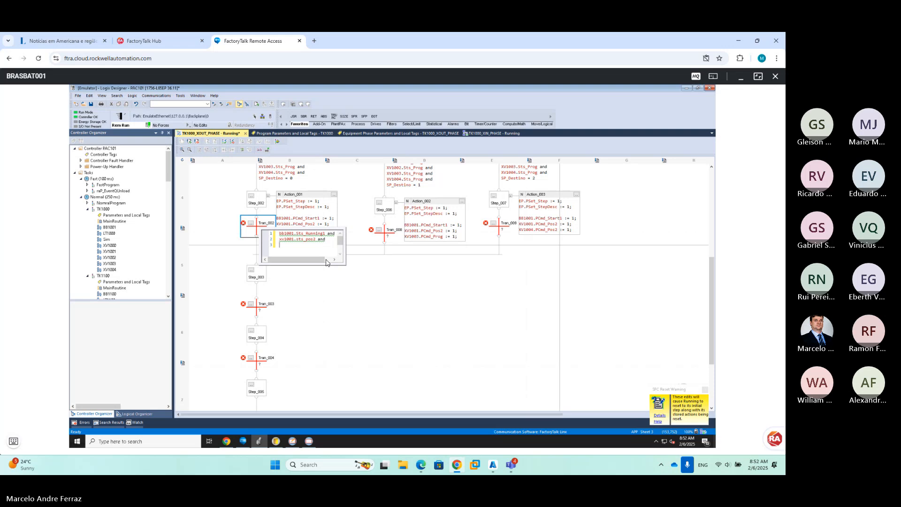
type("xv100")
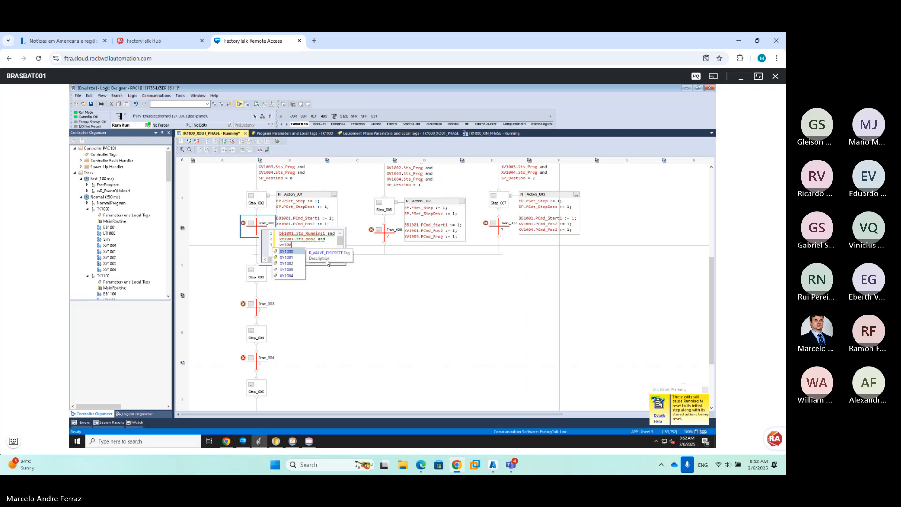
type("2.sts")
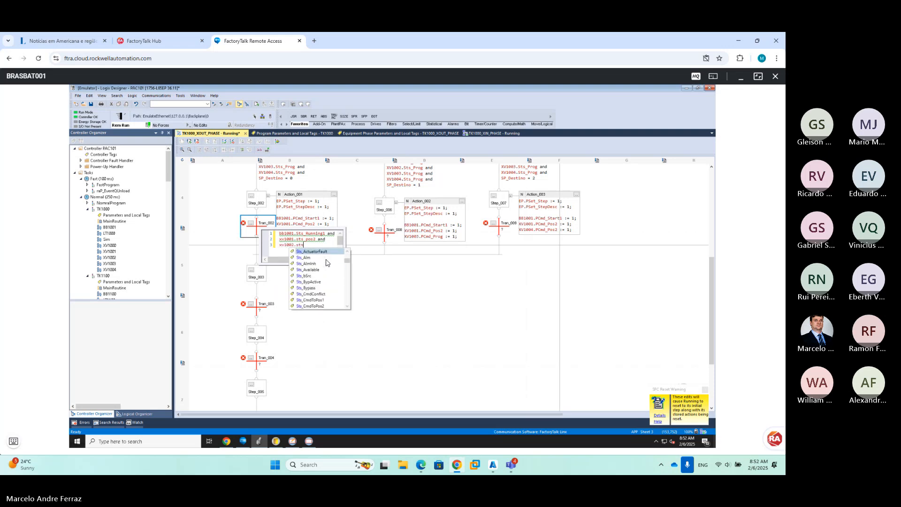
type("_pos2")
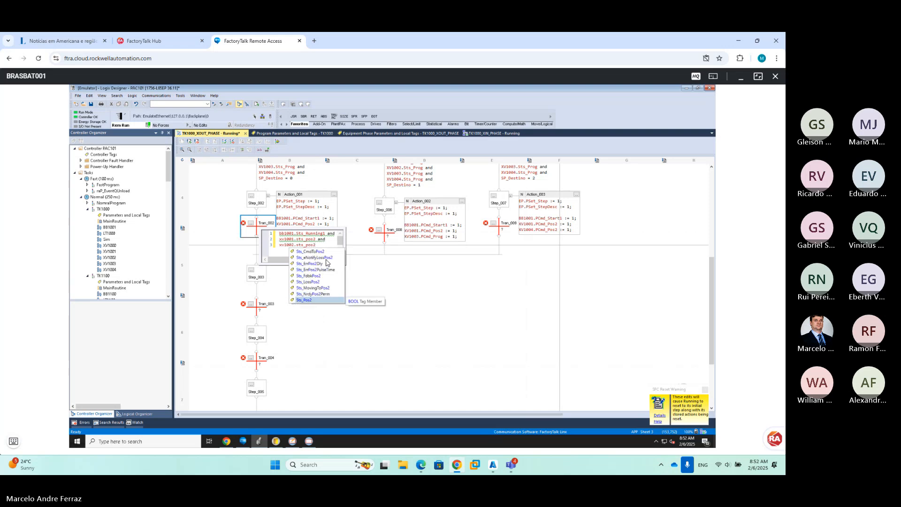
key("Return")
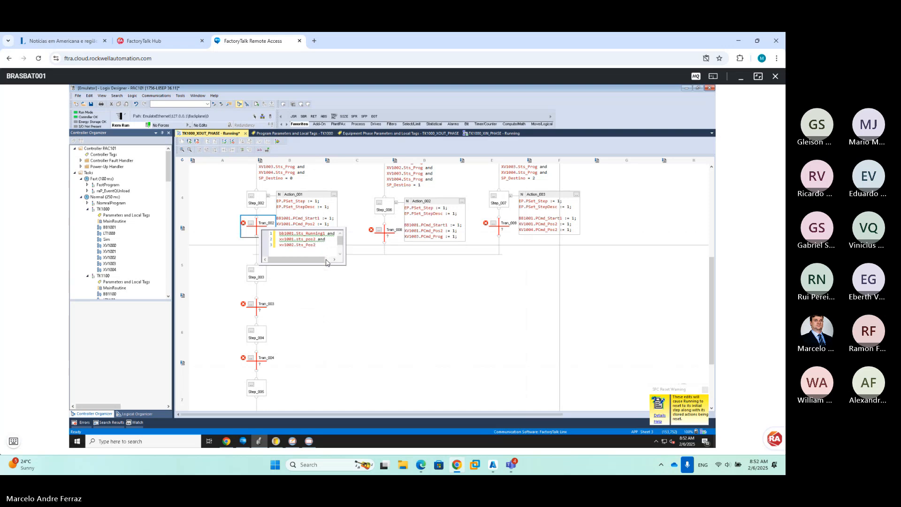
left_click(427, 307)
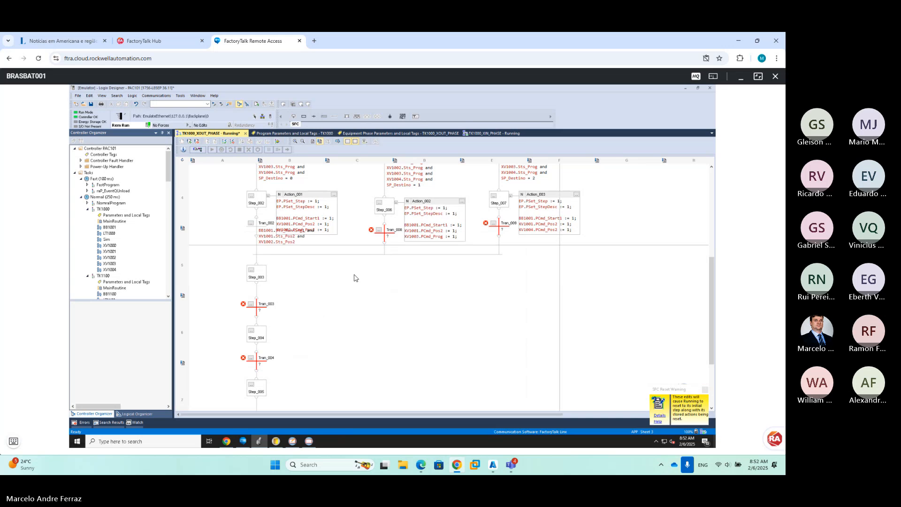
key("ctrl+a")
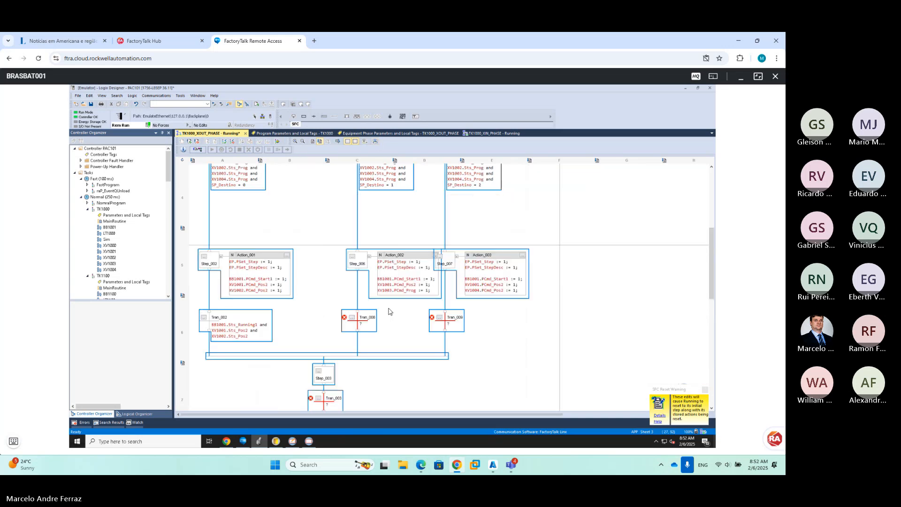
scroll(386, 302, "up", 3)
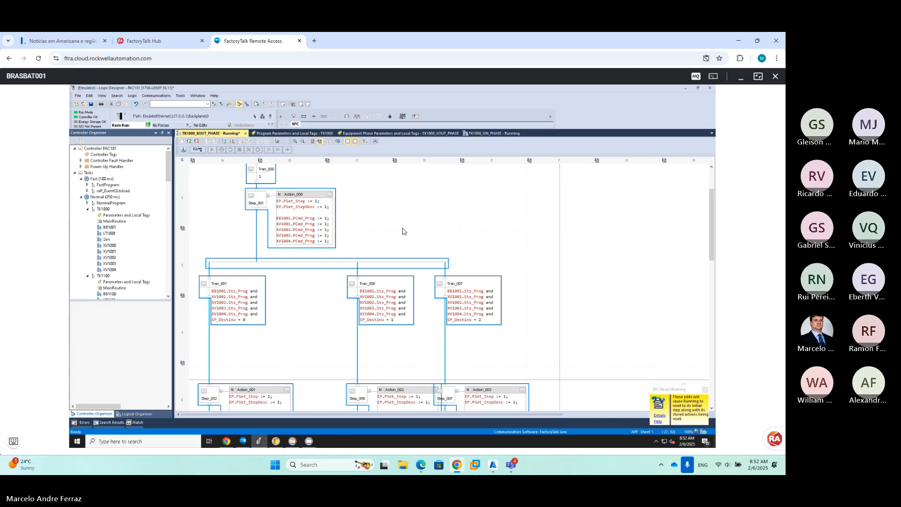
left_click(427, 292)
scroll(431, 293, "down", 3)
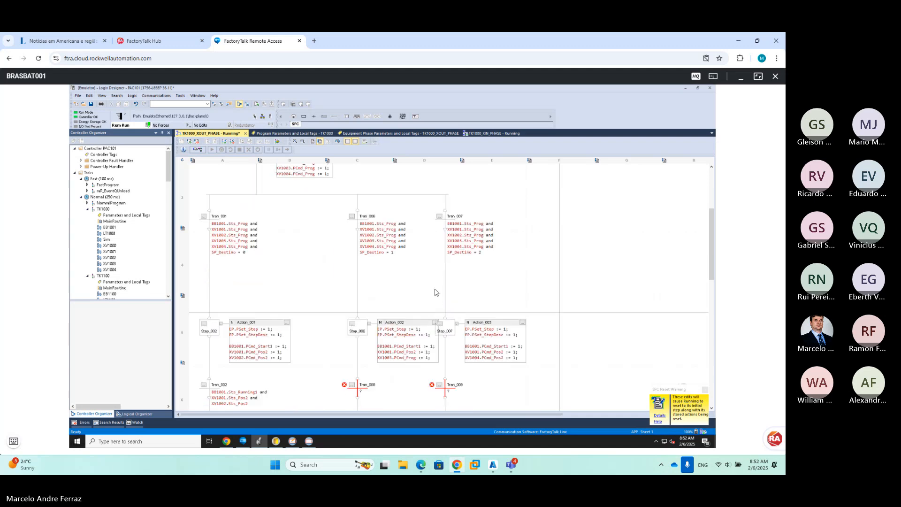
scroll(431, 293, "down", 3)
Copy Tran_002's condition into Tran_008, changing its last valve to XV1003.Sts_Pos2
double_click(268, 332)
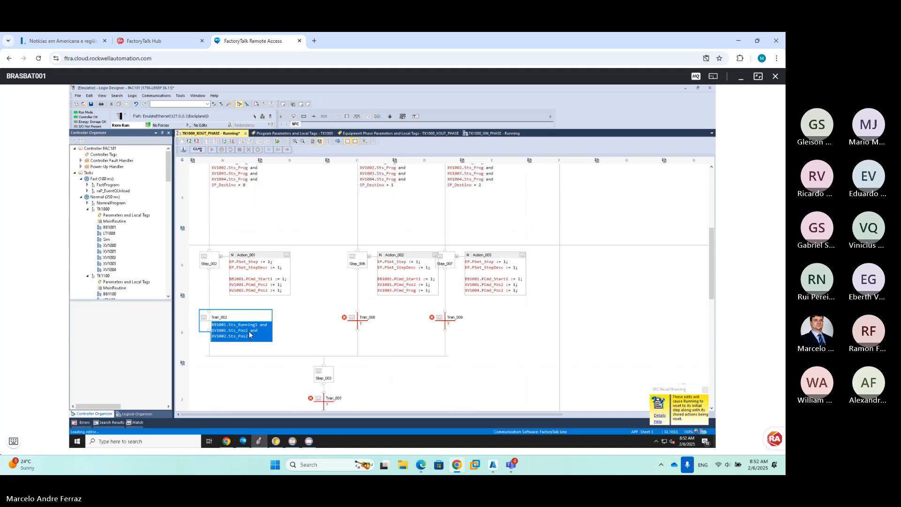
left_click_drag(272, 341, 230, 327)
key("ctrl+c")
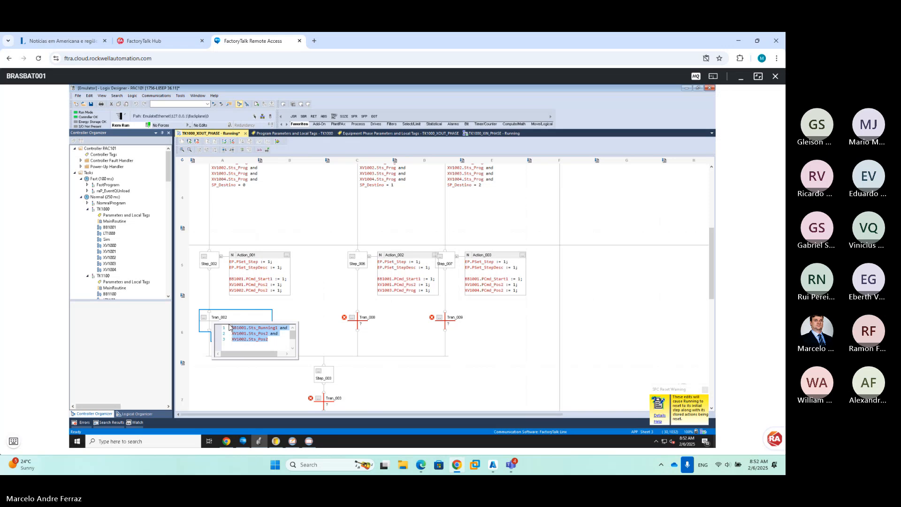
left_click(365, 329)
double_click(365, 328)
key("ctrl+v")
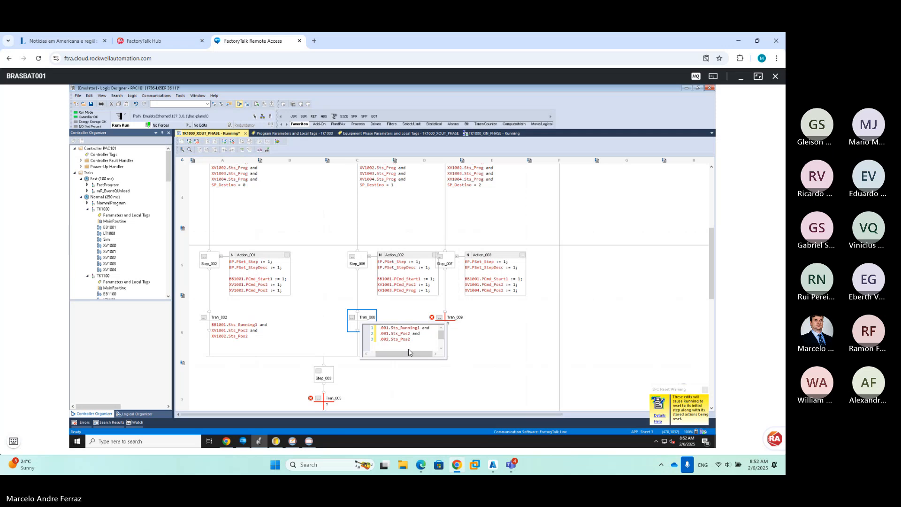
type("3")
left_click(493, 339)
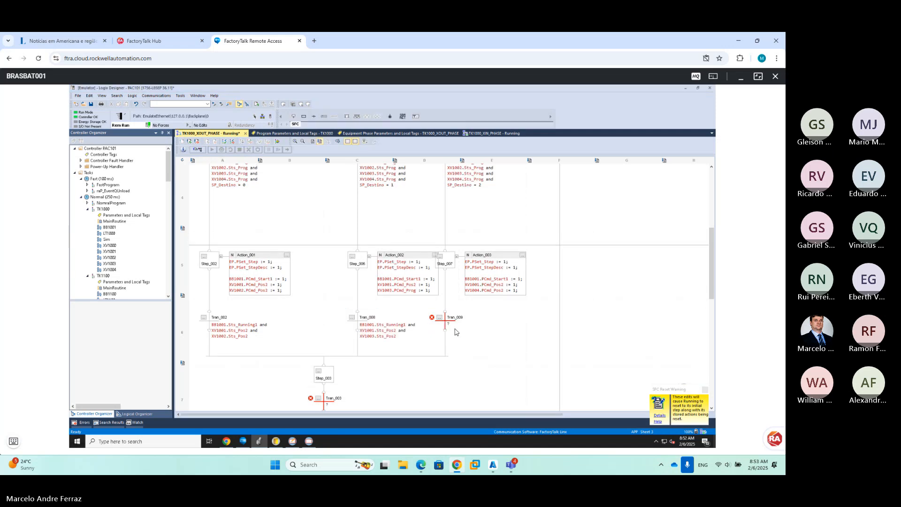
Paste the same condition into Tran_009, changing its last valve to XV1004.Sts_Pos2
double_click(454, 325)
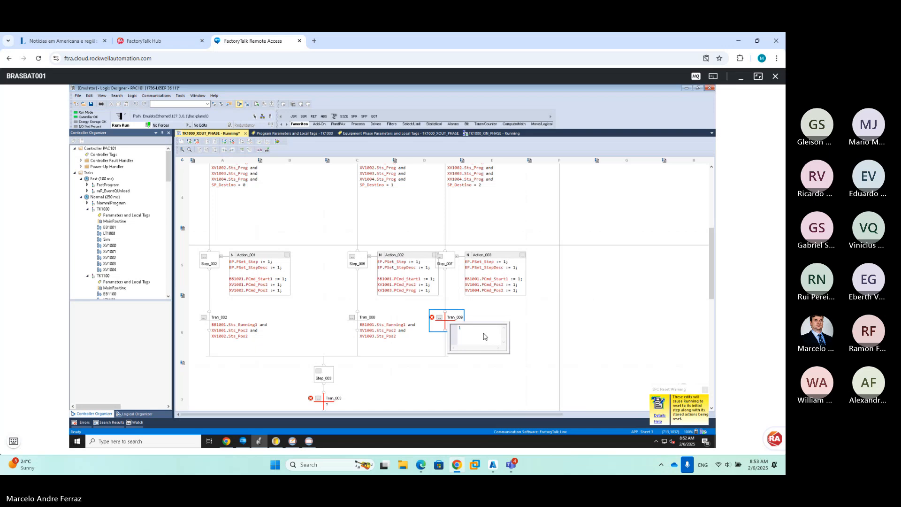
key("ctrl+v")
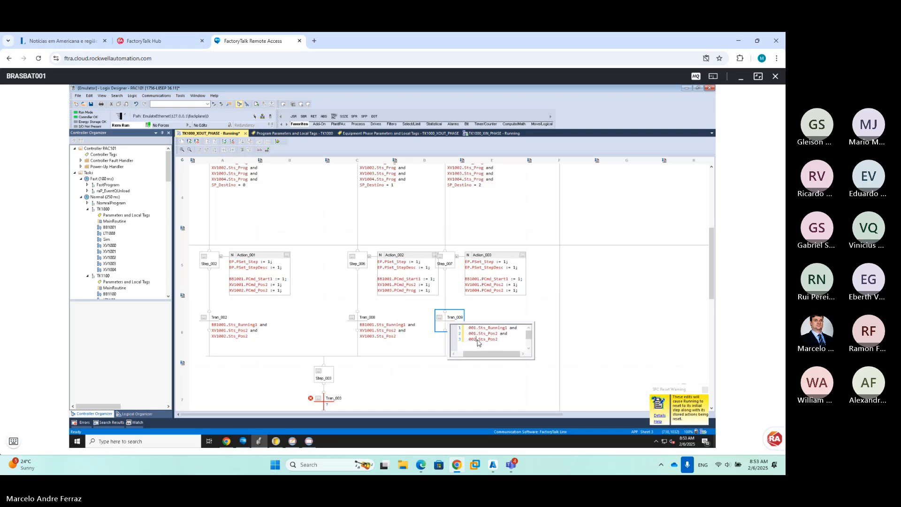
type("4")
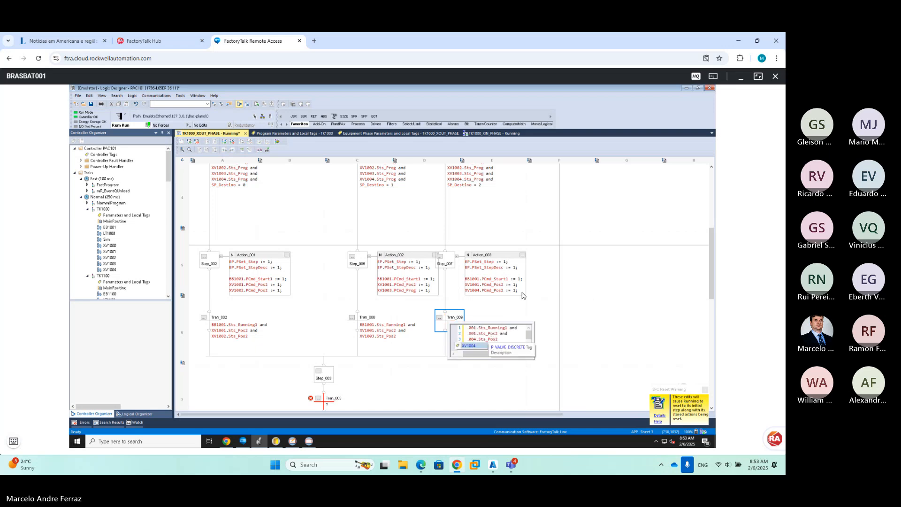
left_click(530, 291)
scroll(493, 292, "down", 3)
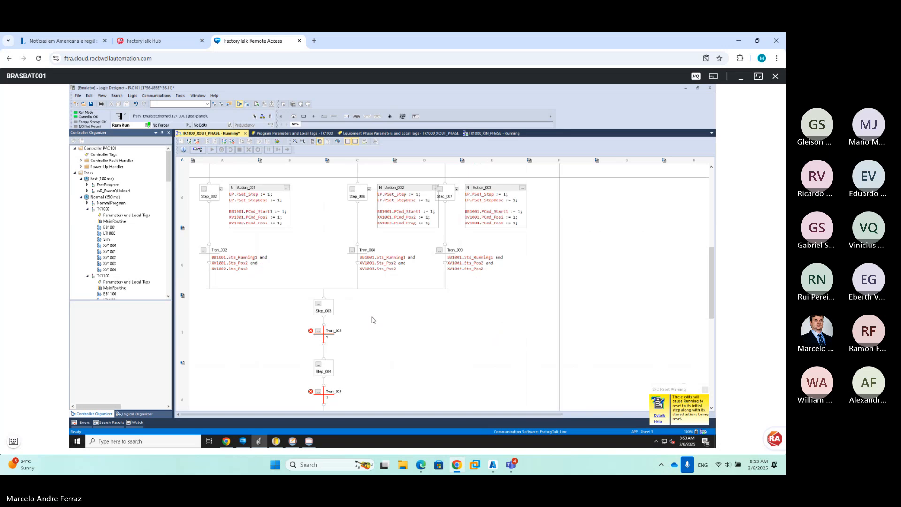
Set Action_000's EP.PSet_Step and EP.PSet_StepDesc values to 010
right_click(331, 308)
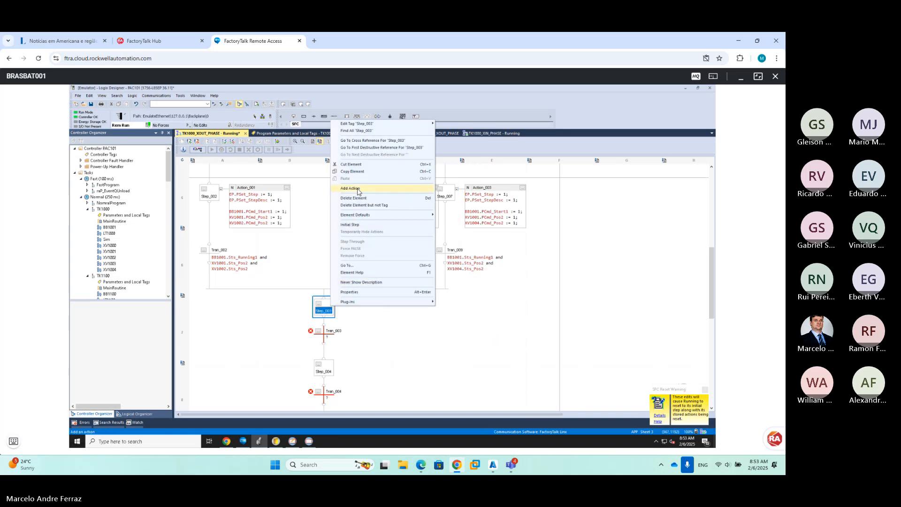
key("Escape")
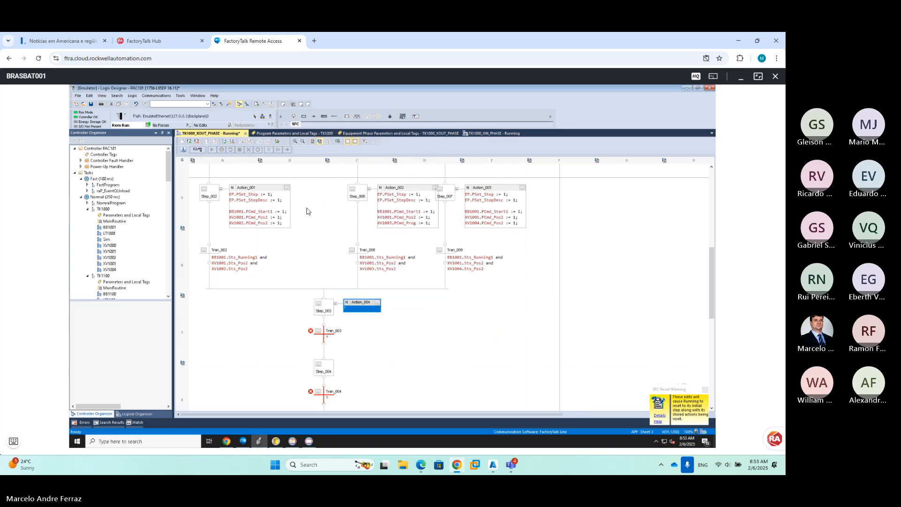
scroll(287, 205, "up", 10)
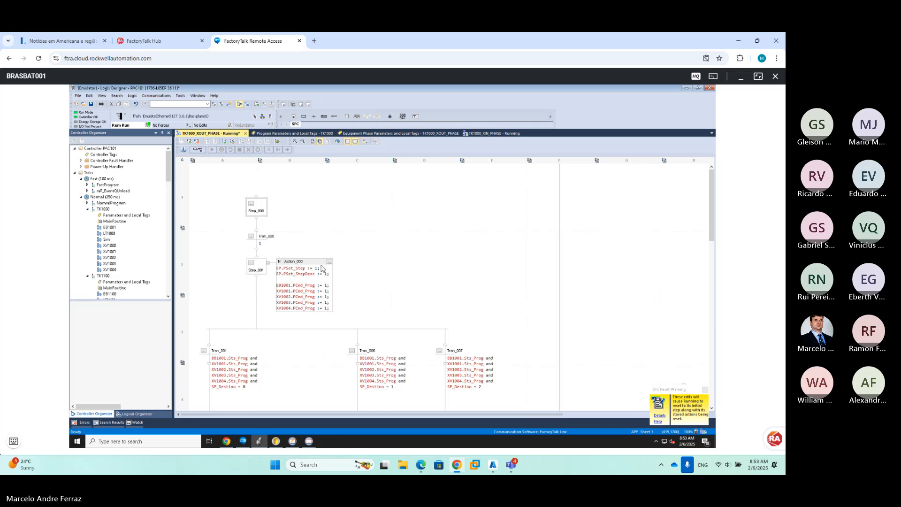
double_click(318, 271)
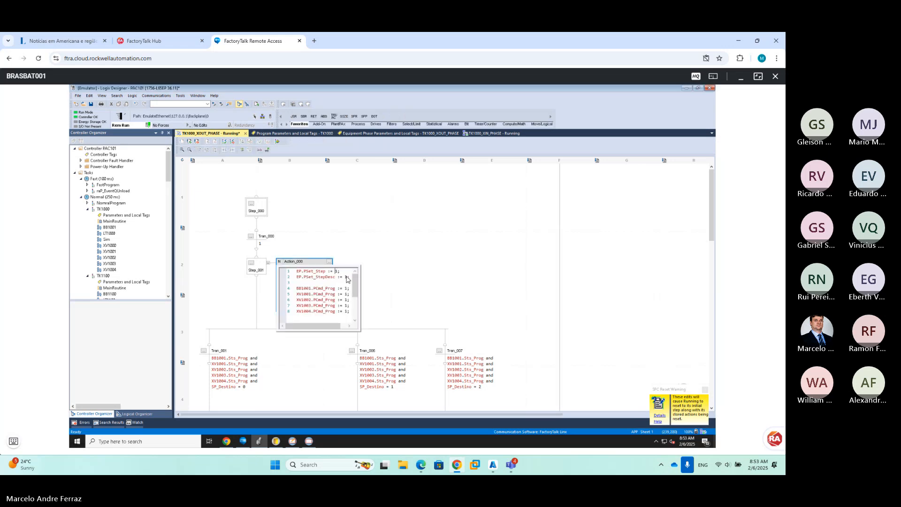
key("Delete")
type("010")
key("Delete")
type("010")
left_click(394, 260)
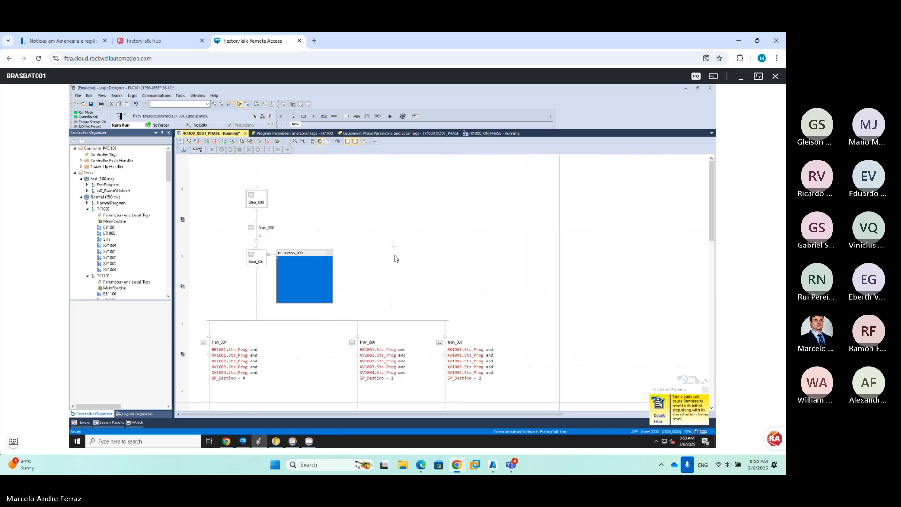
Set Action_001's EP.PSet_Step and EP.PSet_StepDesc values to 020
scroll(302, 328, "down", 3)
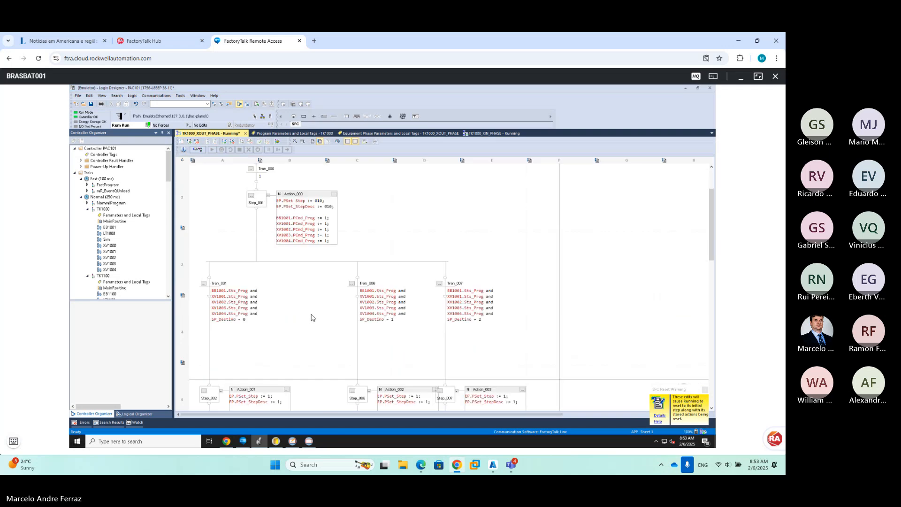
scroll(313, 317, "up", 3)
scroll(338, 279, "down", 6)
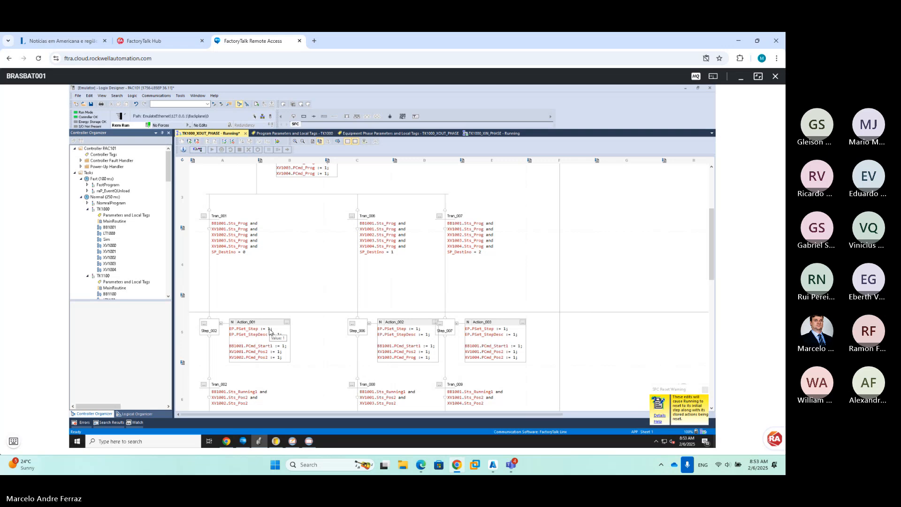
left_click(271, 333)
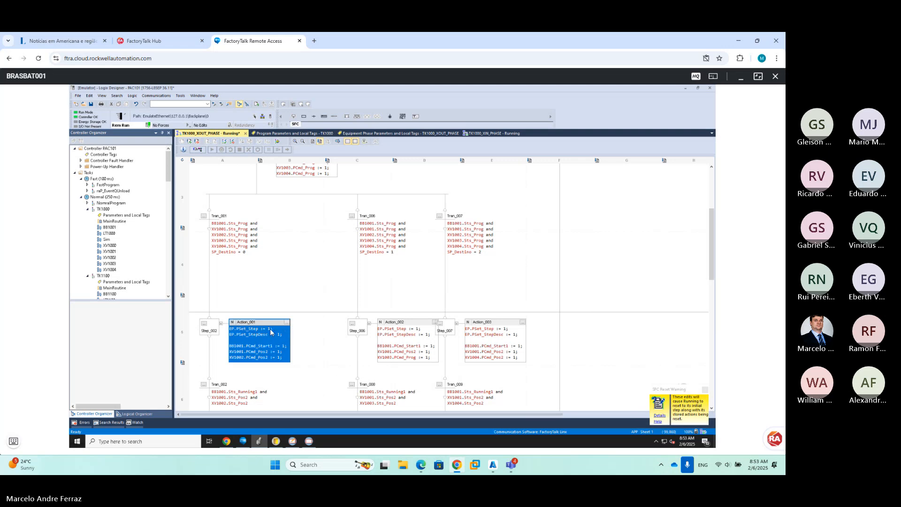
double_click(287, 340)
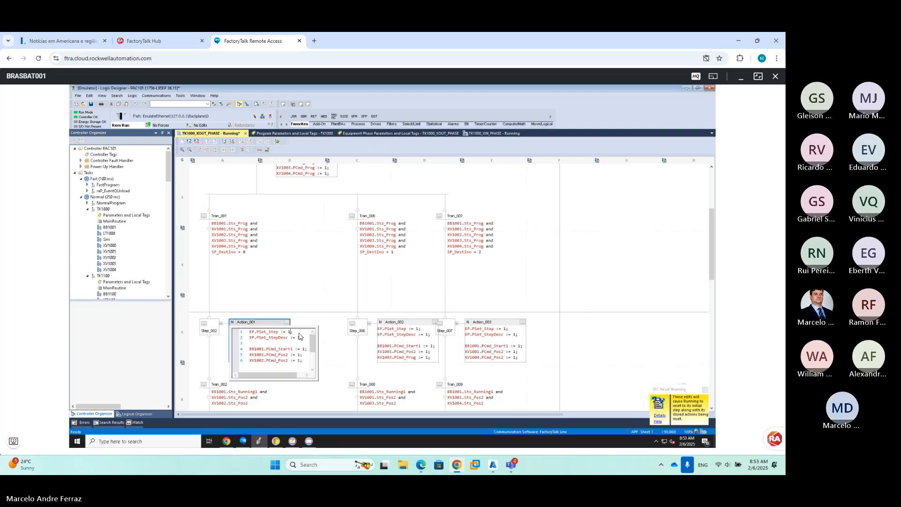
key("BackSpace")
type("020")
key("BackSpace")
type("020")
left_click(418, 331)
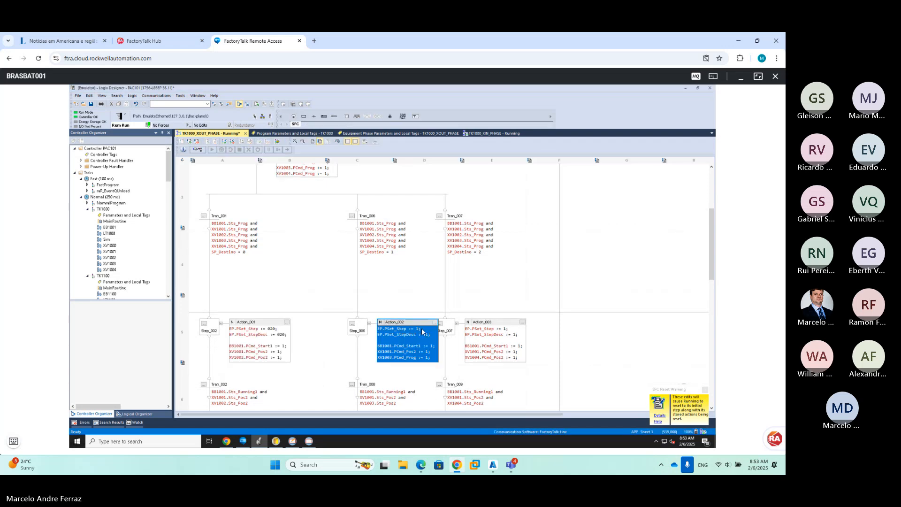
Change Action_002 and Action_003 so both set PSet_Step and PSet_StepDesc to 020
double_click(424, 334)
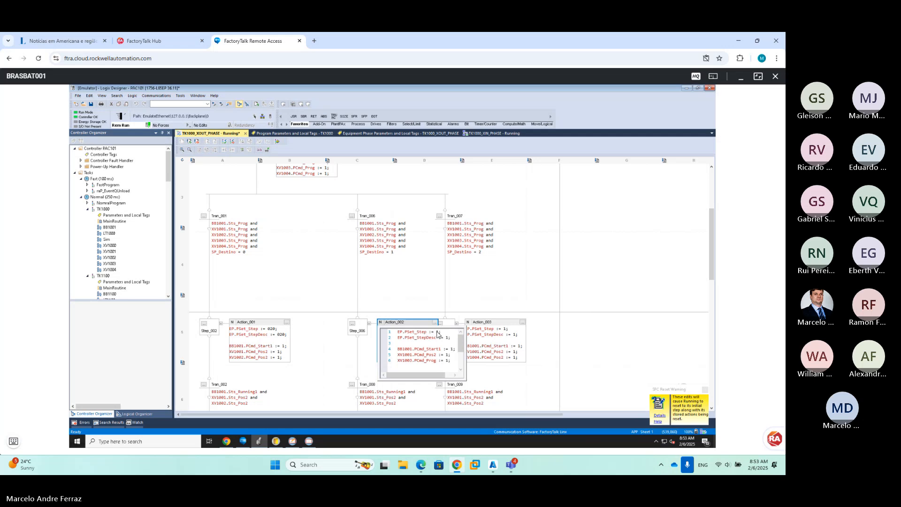
left_click(437, 333)
key("Delete")
left_click(504, 329)
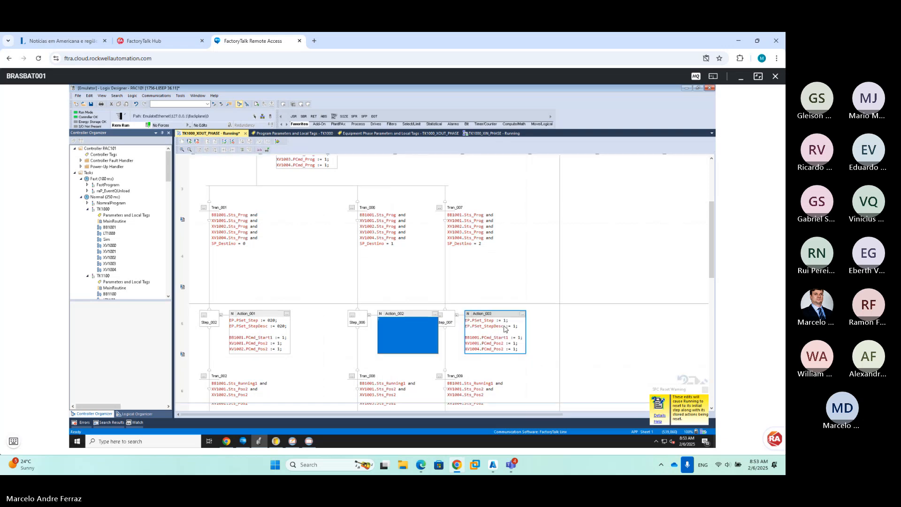
double_click(505, 331)
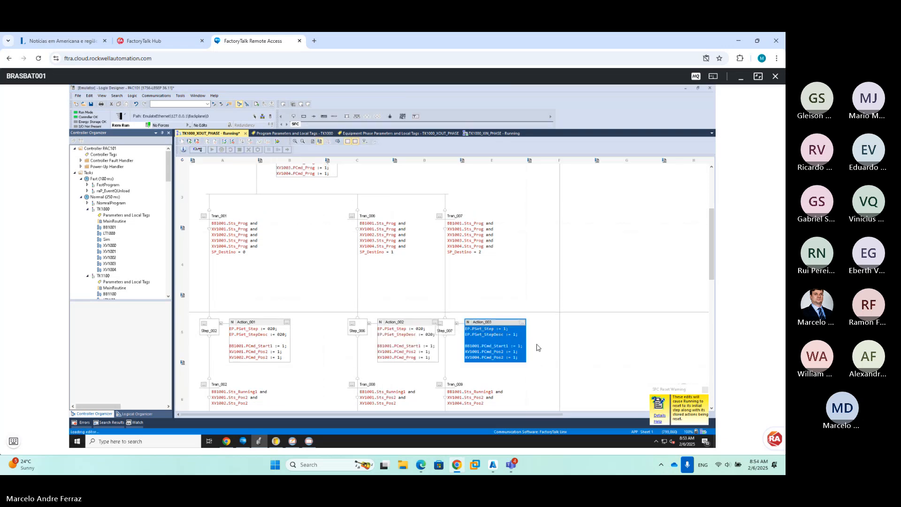
left_click(526, 332)
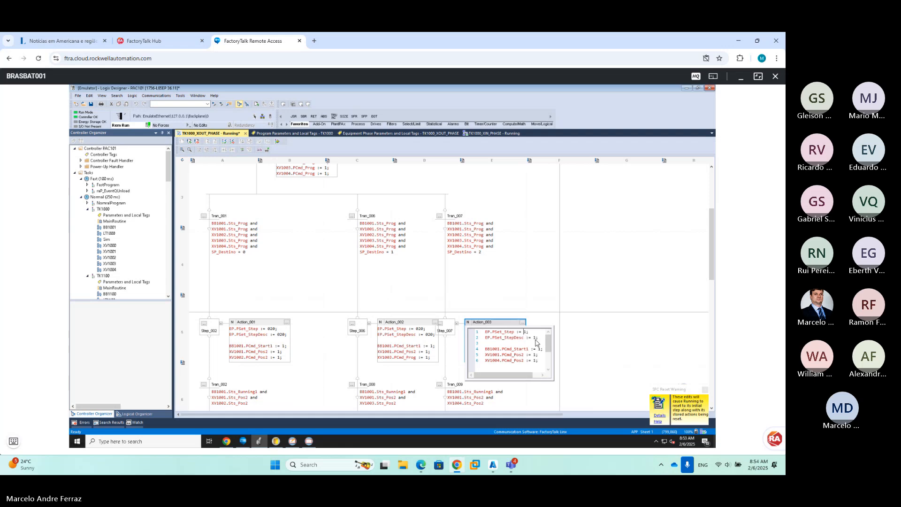
key("BackSpace")
left_click(507, 294)
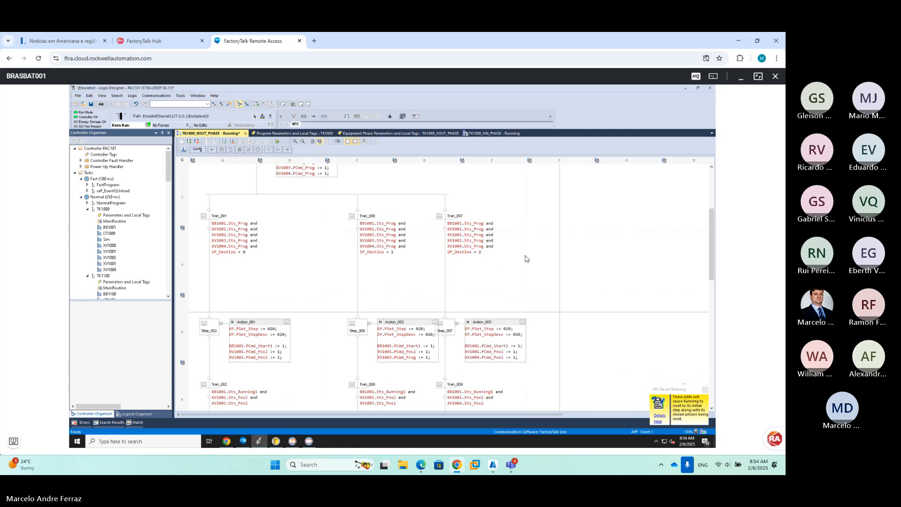
scroll(516, 268, "down", 3)
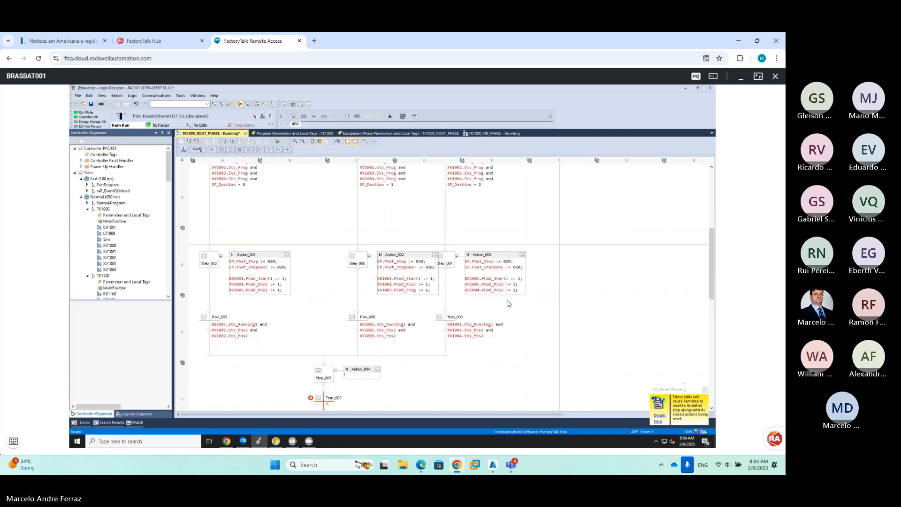
Move Tran_007 and Step_007 with Action_003 further right in the SFC
scroll(459, 205, "up", 6)
double_click(469, 289)
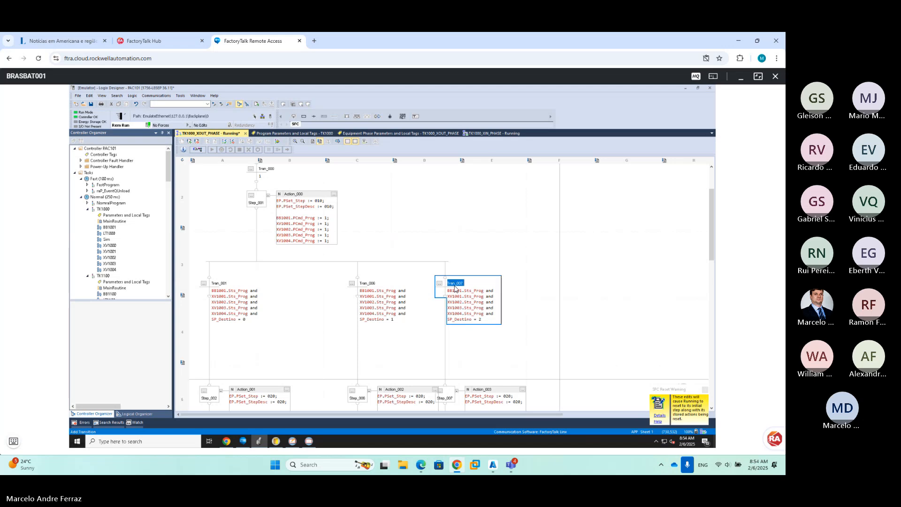
left_click_drag(469, 290, 471, 289)
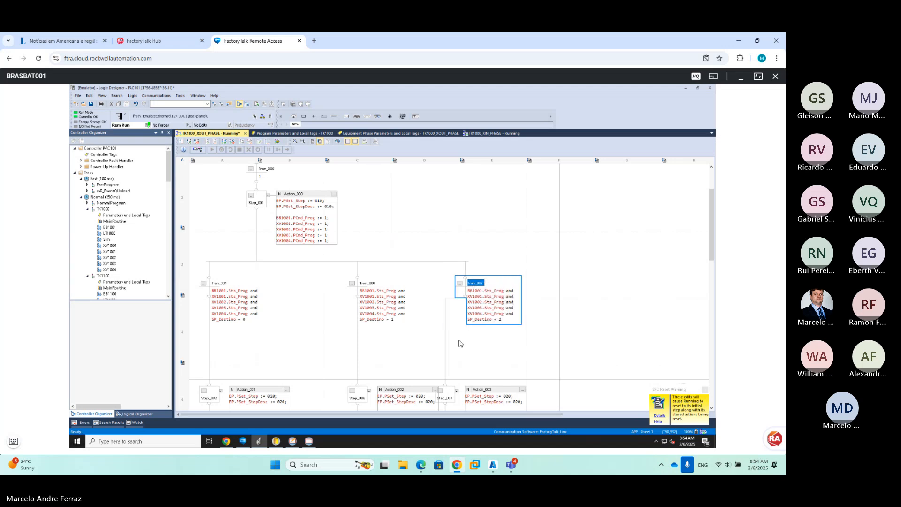
left_click_drag(446, 397, 466, 393)
Shift Tran_009 right and open Tran_003's empty condition for editing
scroll(485, 368, "down", 3)
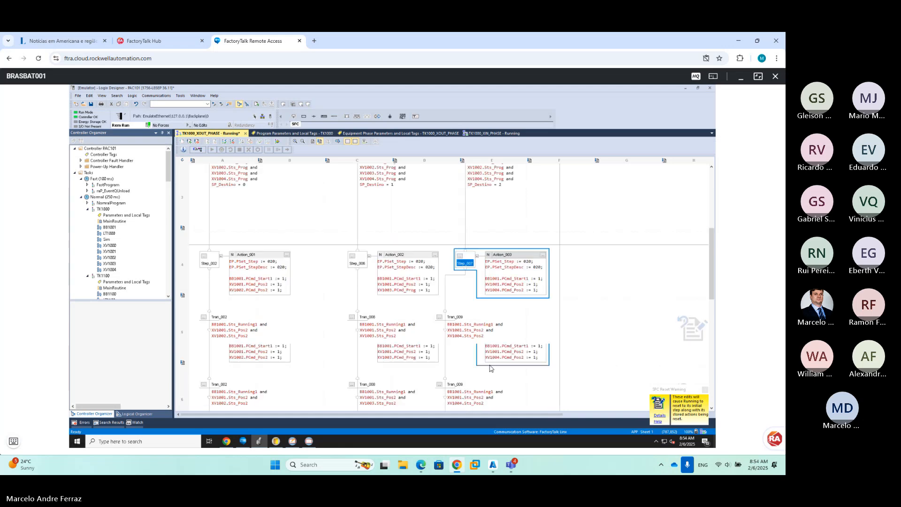
left_click(455, 323)
left_click_drag(455, 324, 477, 322)
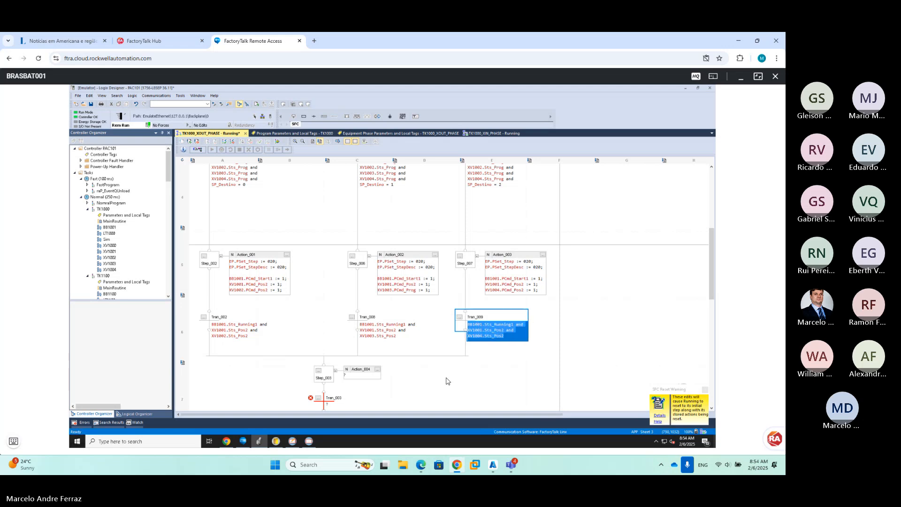
left_click(449, 397)
scroll(446, 386, "down", 1)
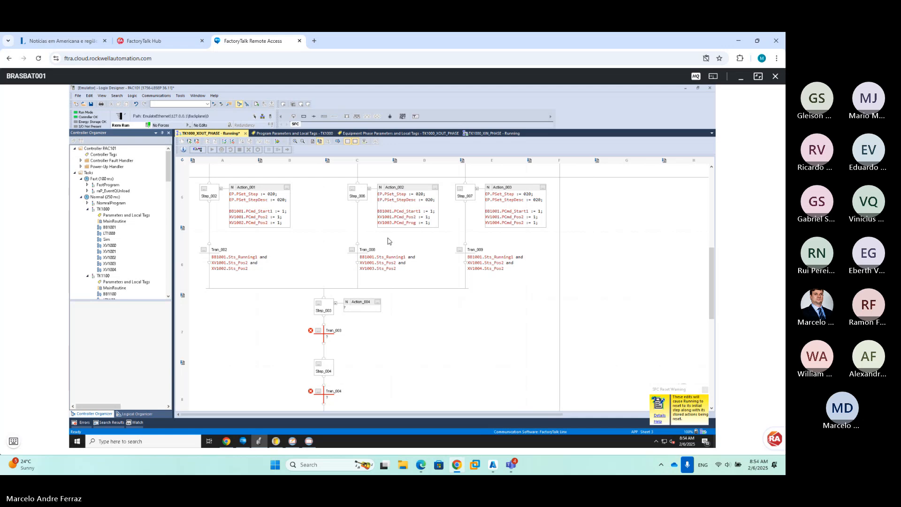
double_click(328, 341)
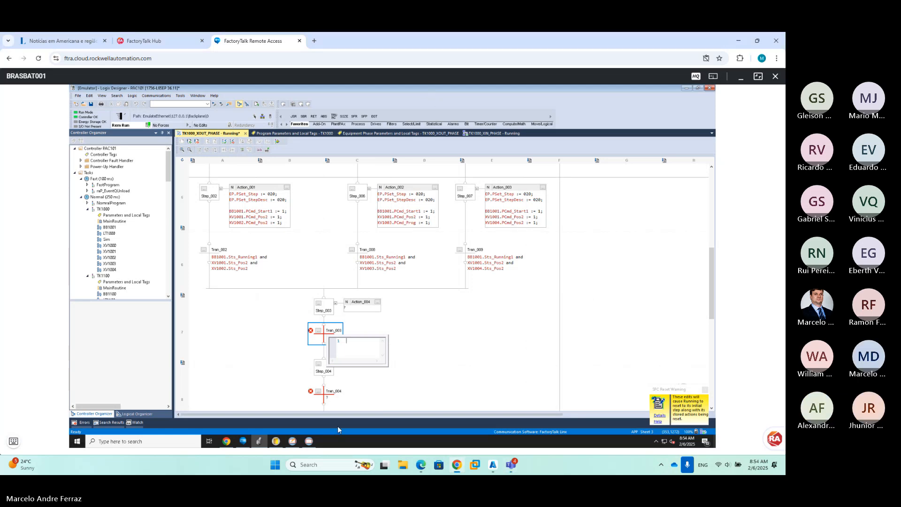
In the PlantPAx HMI, enter a new SP Dosagem value in the TK1000_XOUT phase parameters
left_click(310, 444)
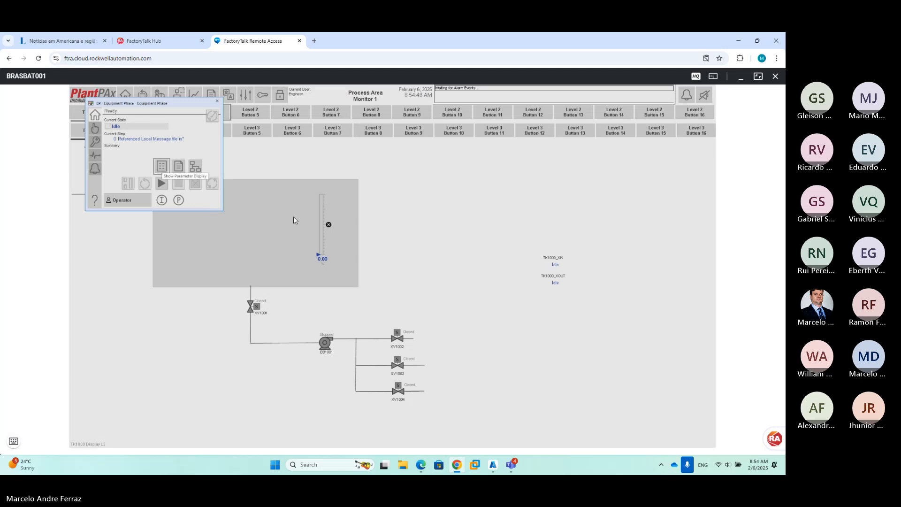
left_click(161, 165)
left_click(243, 204)
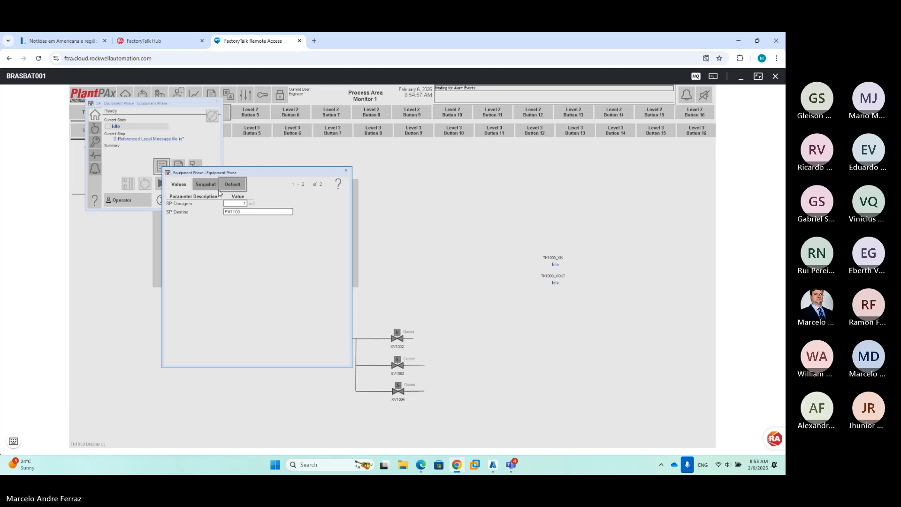
left_click(237, 204)
left_click(240, 291)
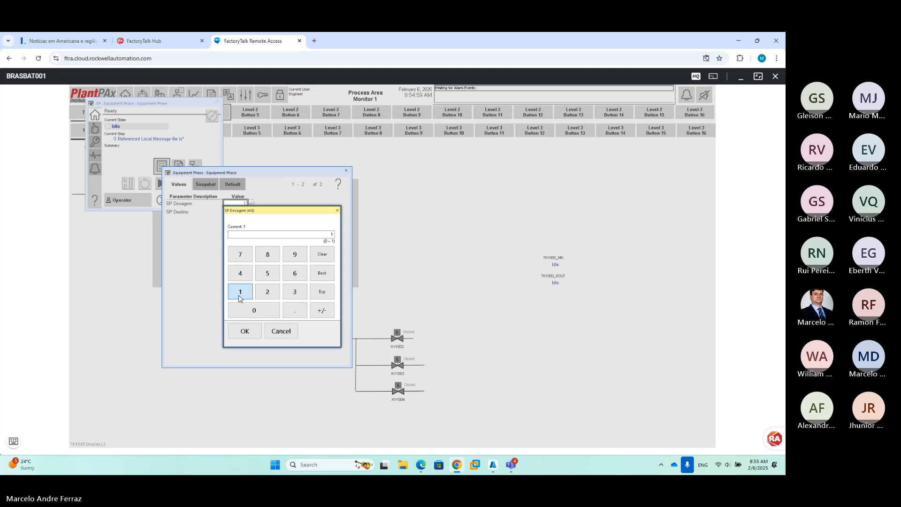
left_click(252, 310)
left_click(249, 330)
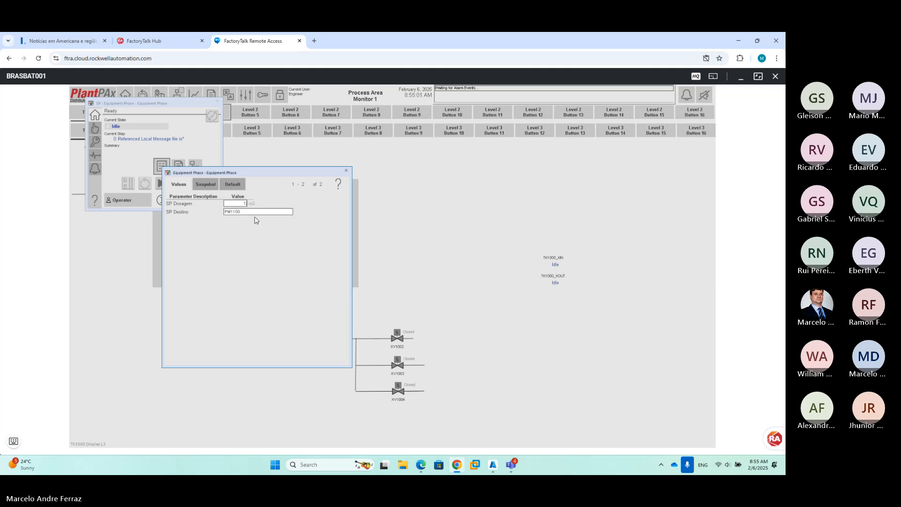
Close the phase parameter and faceplate windows and return to Logix Designer
left_click(345, 171)
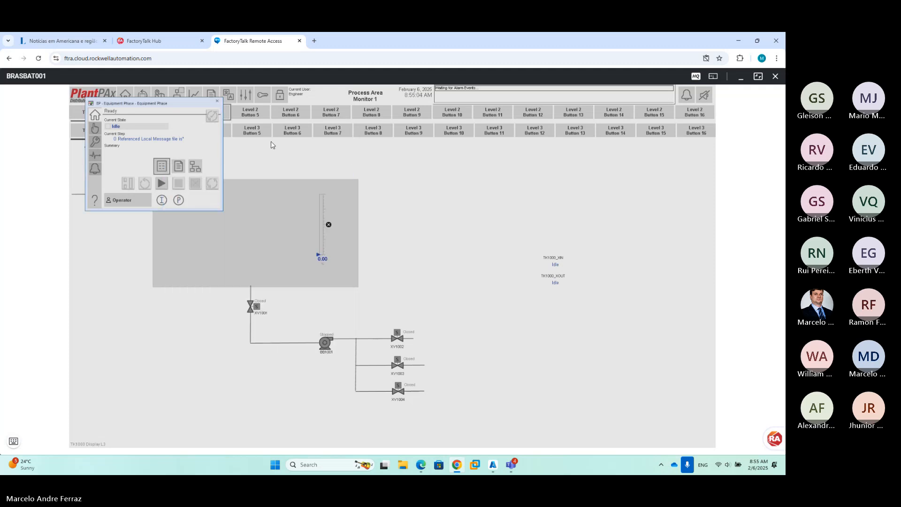
left_click(217, 101)
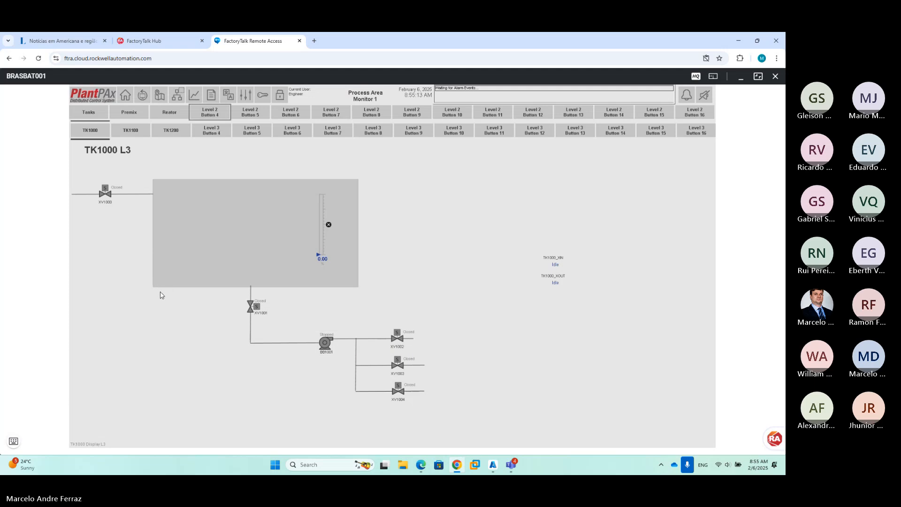
left_click(14, 442)
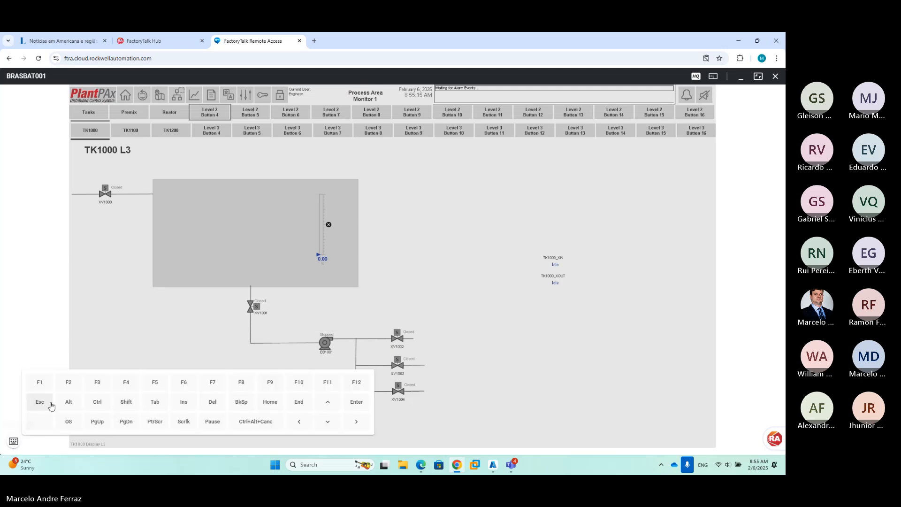
left_click(156, 405)
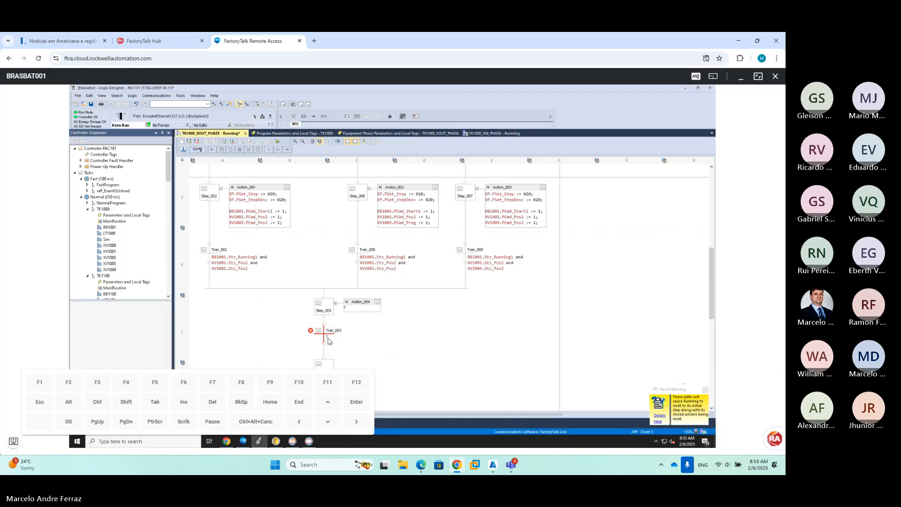
Save the project, uploading the current online tag values first
double_click(328, 340)
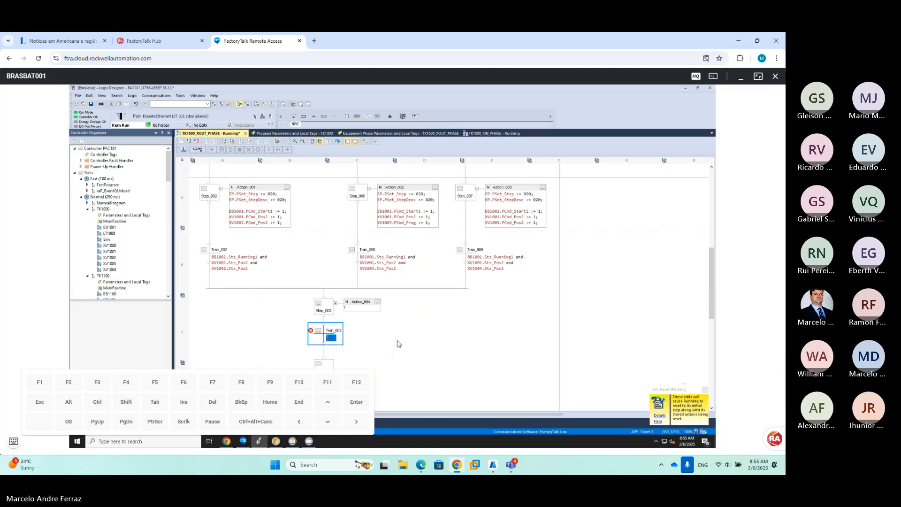
left_click(13, 441)
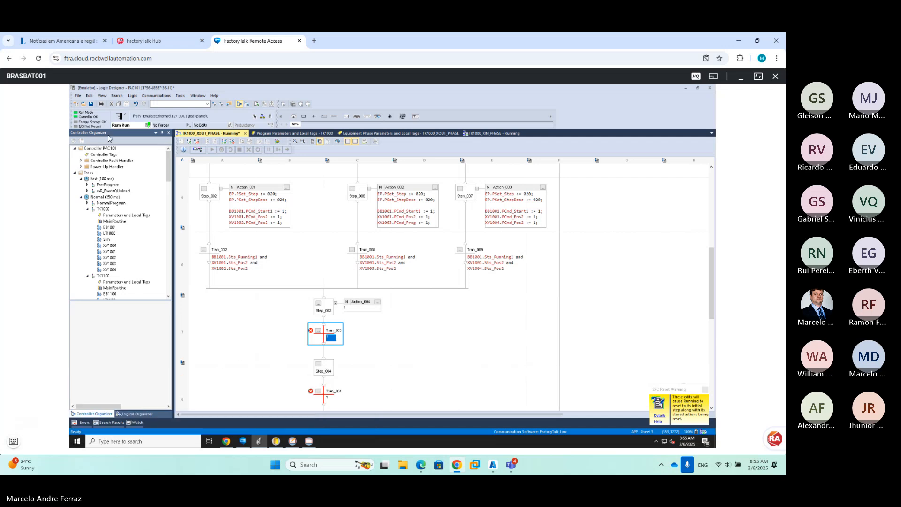
left_click(90, 105)
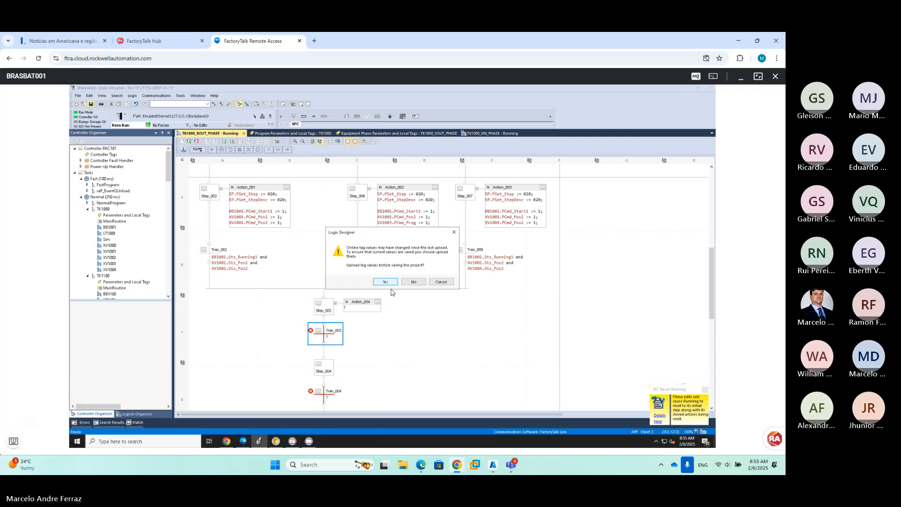
left_click(385, 282)
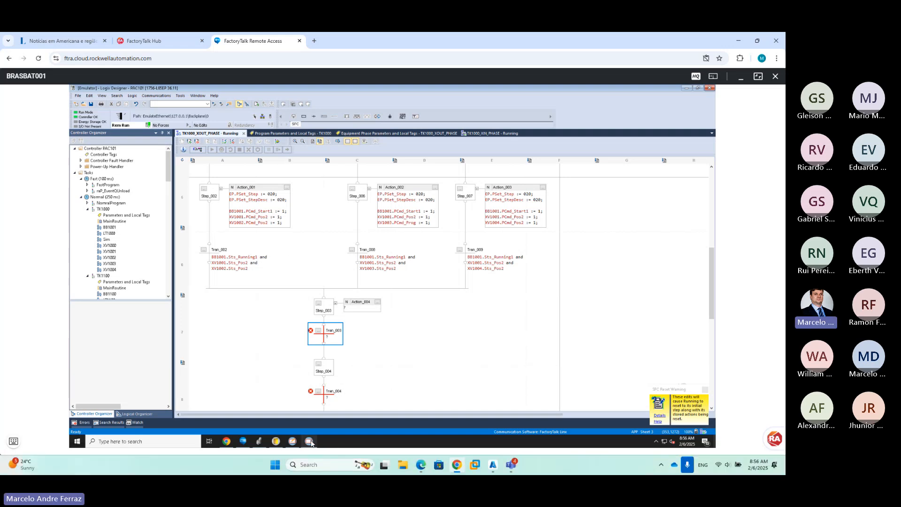
mouse_move(309, 442)
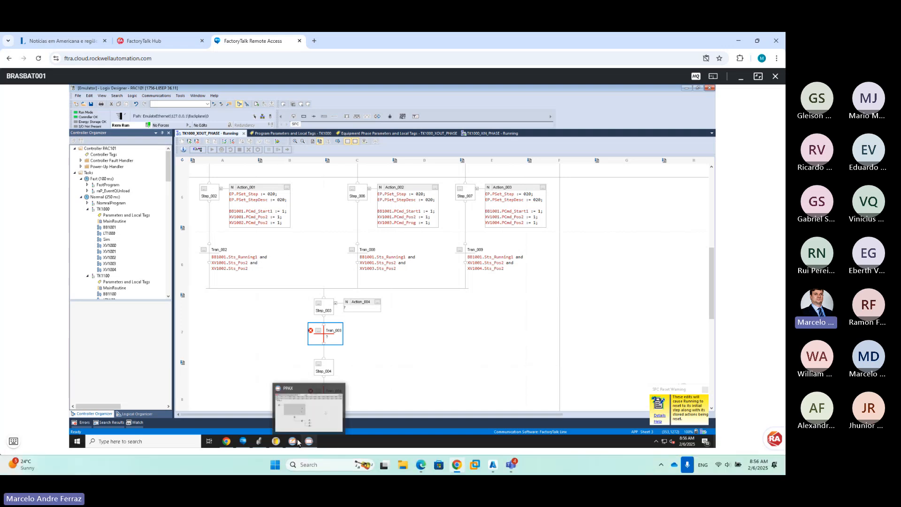
Expand the Rockwell Automation Start menu group and bring Application Code Manager for PAC101 forward
left_click(77, 441)
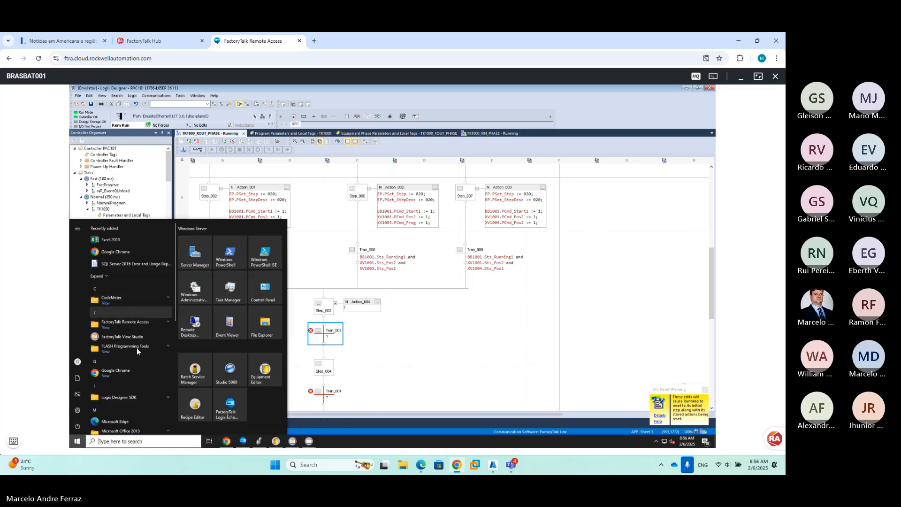
scroll(137, 352, "down", 5)
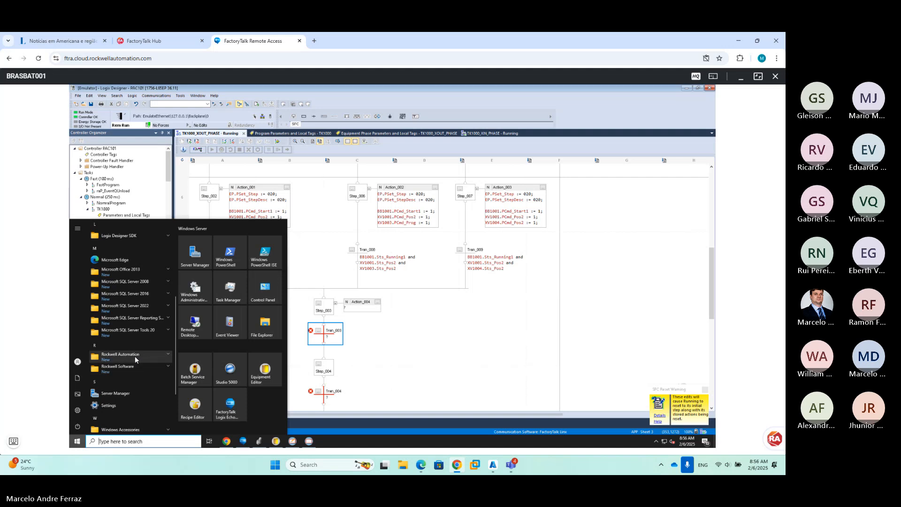
left_click(134, 355)
left_click(138, 382)
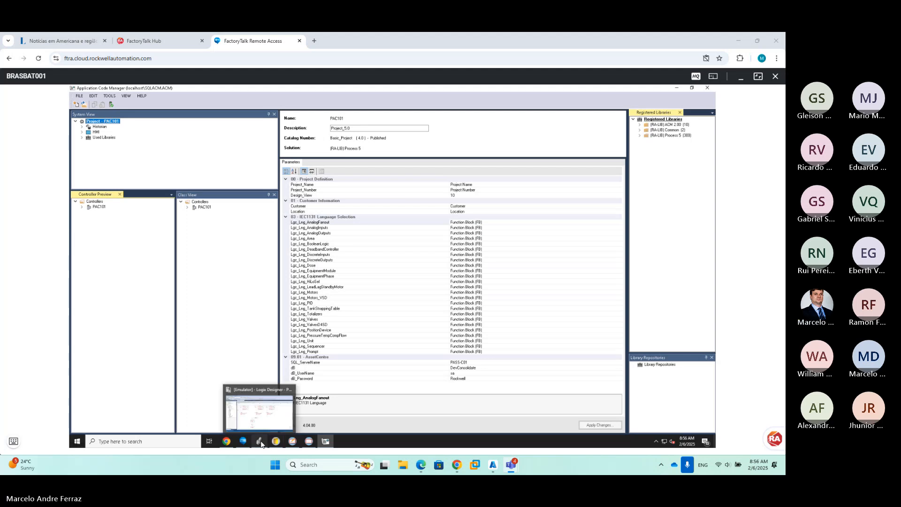
Set Step_003's timer preset to 2000 in Step Properties
left_click(261, 428)
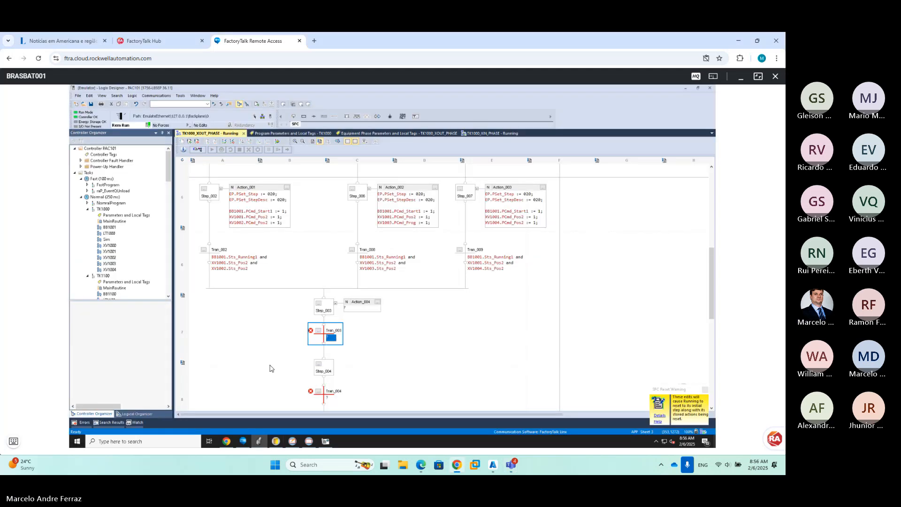
double_click(322, 311)
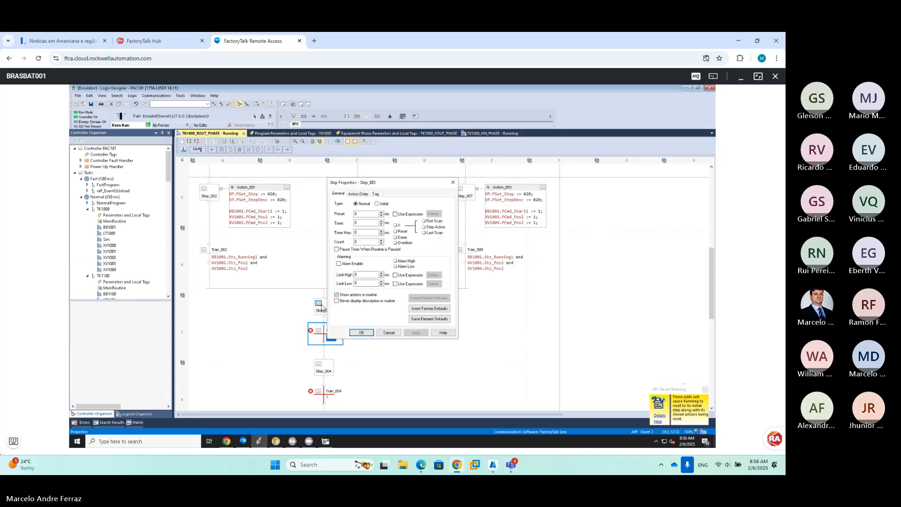
left_click(365, 214)
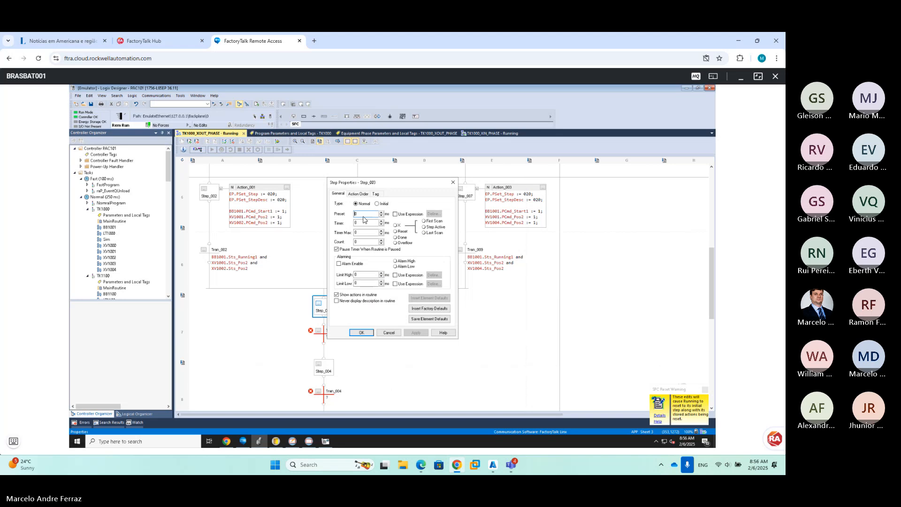
key("BackSpace")
type("20000")
left_click(361, 332)
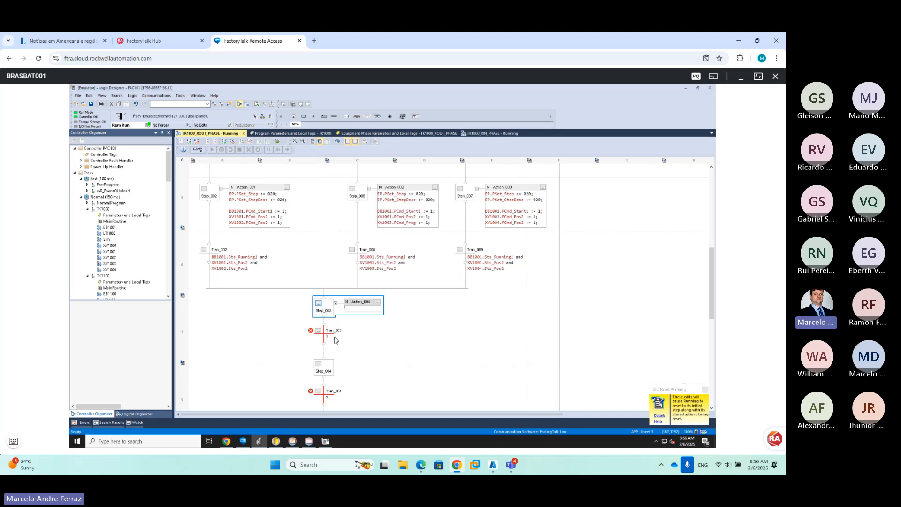
Give Tran_003 the condition step_003.DN
double_click(335, 338)
type("st")
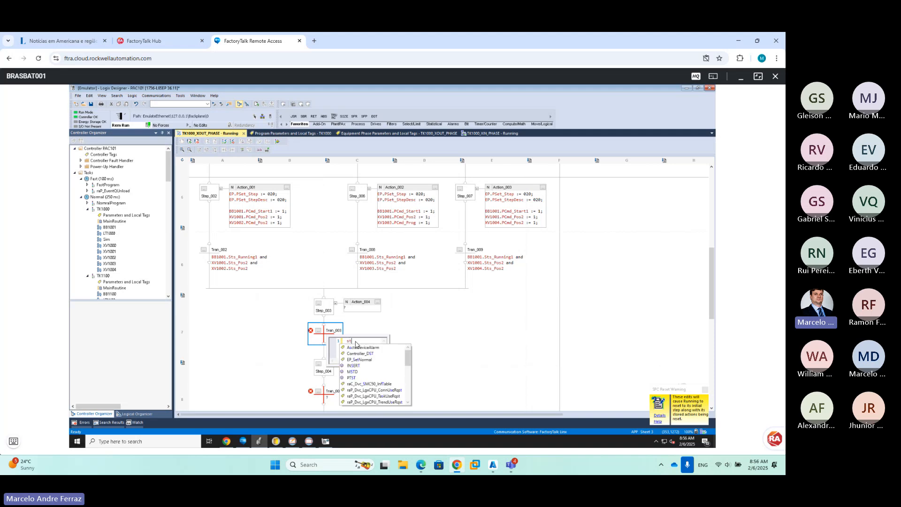
type("ep_003")
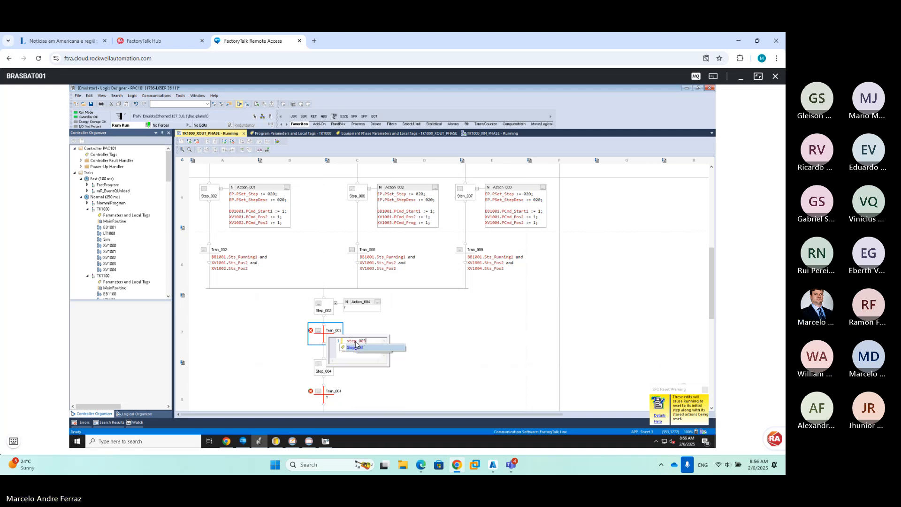
type(".dn")
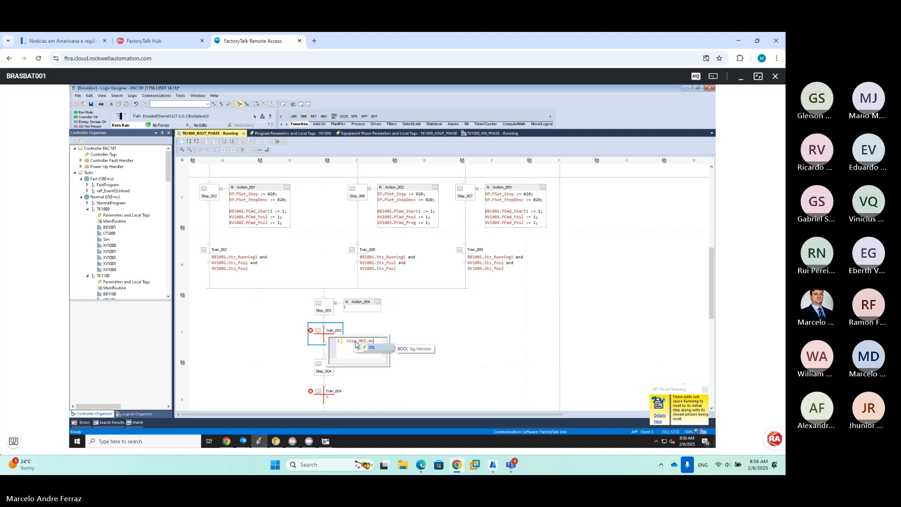
key("Return")
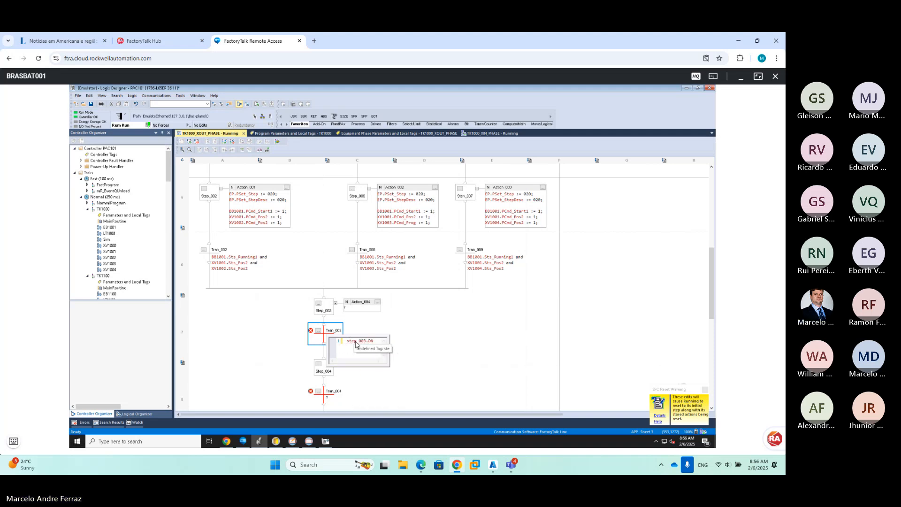
left_click(431, 347)
Add Action_005 to Step_004 and paste Action_001's structured text into it
right_click(328, 367)
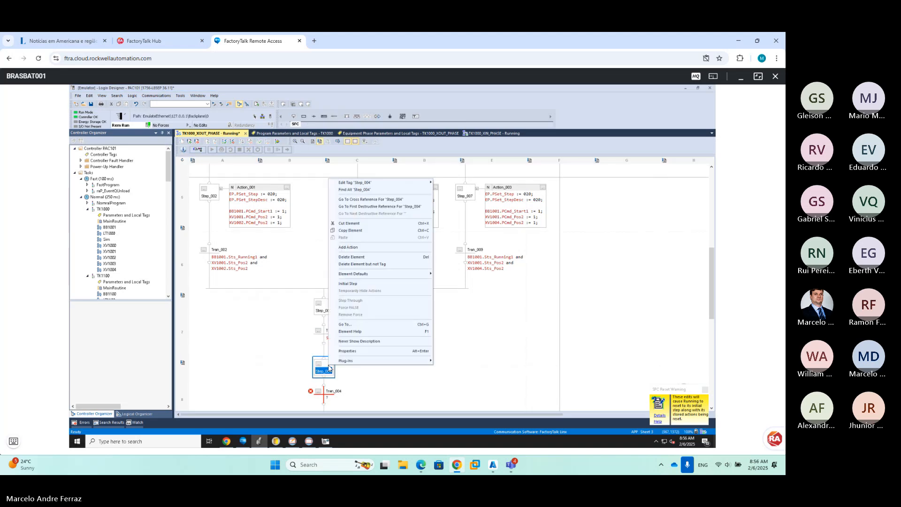
key("Escape")
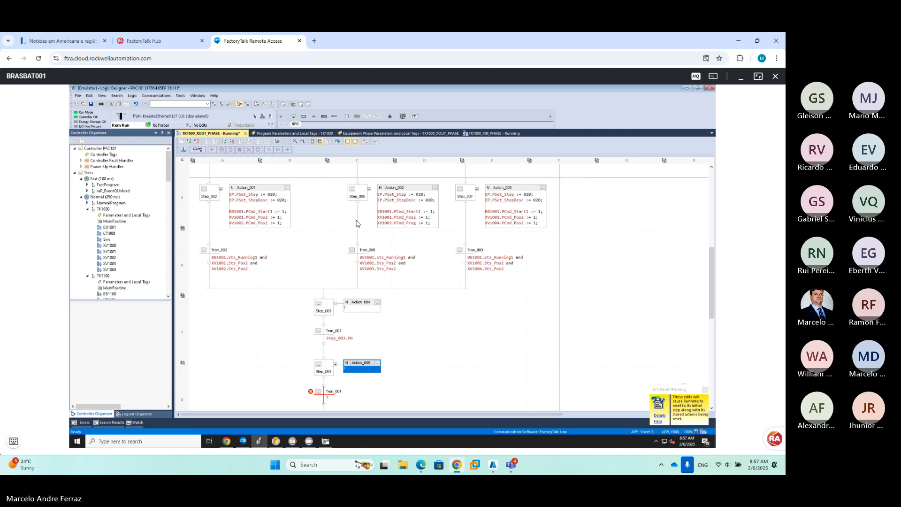
double_click(263, 208)
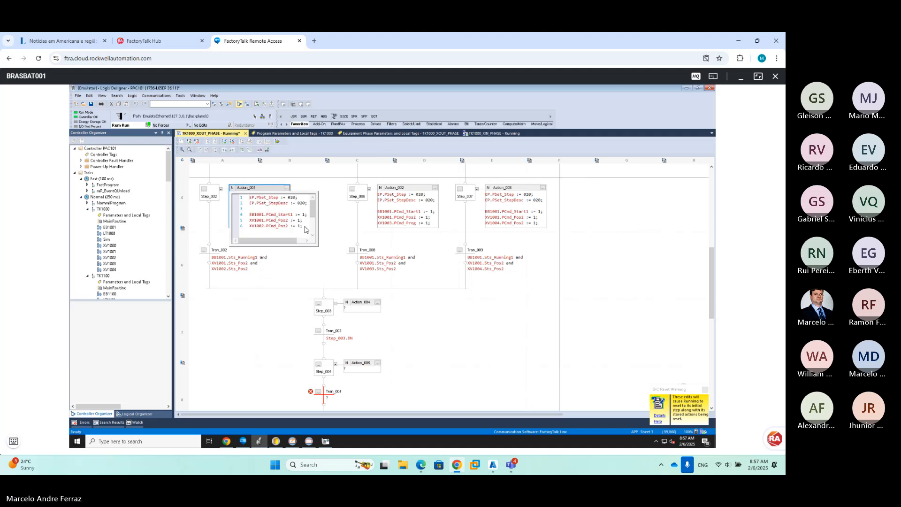
left_click_drag(304, 229, 234, 189)
key("ctrl+c")
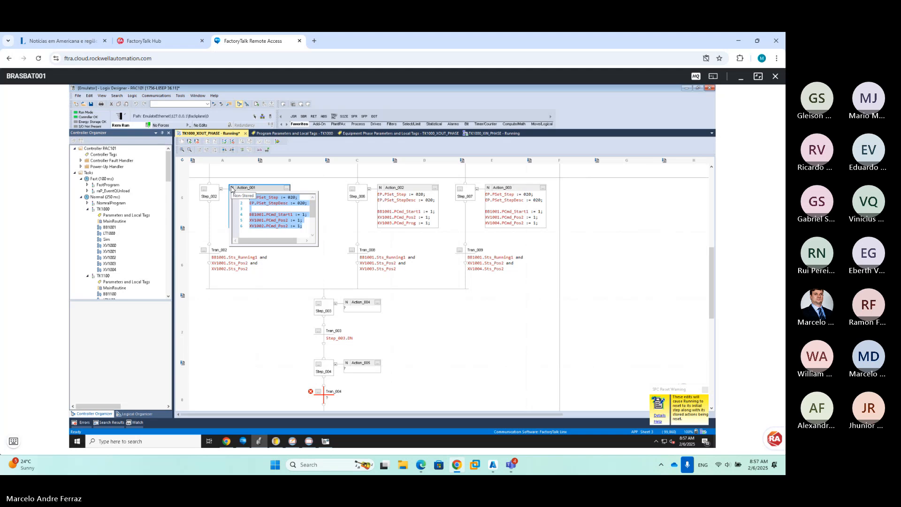
left_click(357, 371)
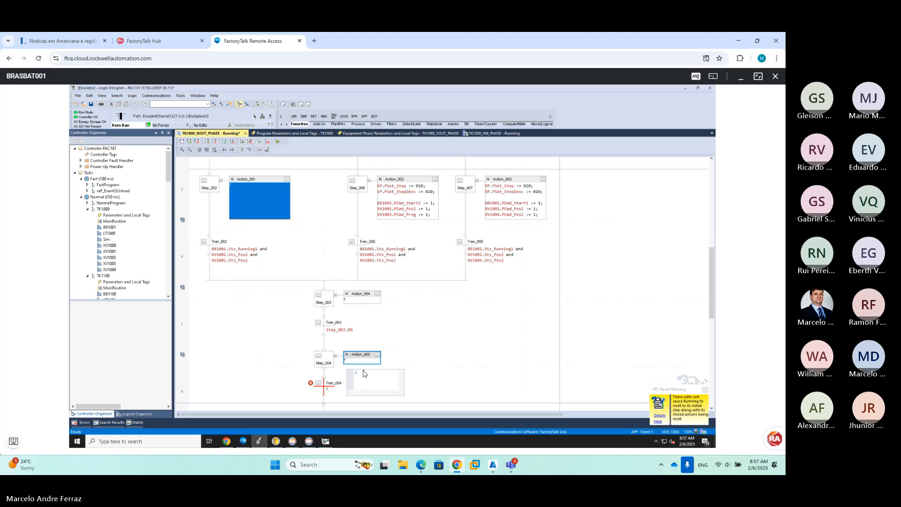
key("ctrl+v")
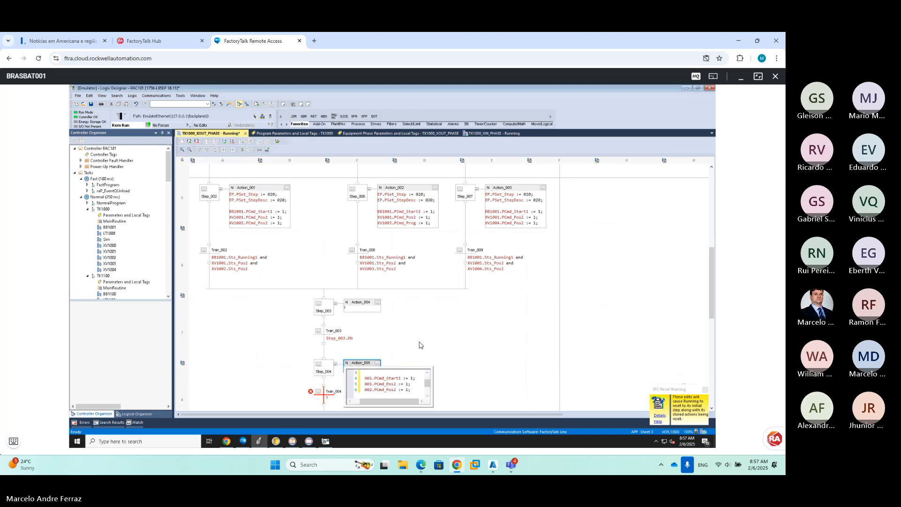
left_click(386, 340)
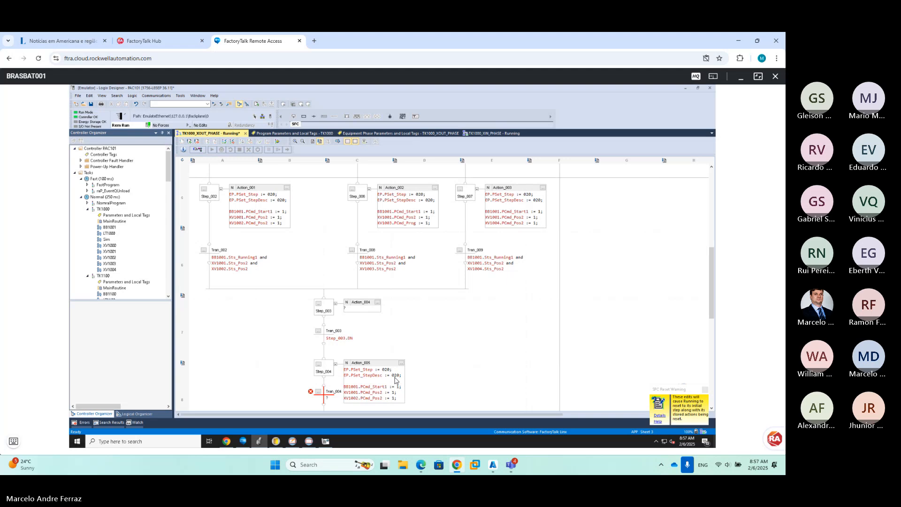
Copy the PSet_Step and PSet_StepDesc lines into Action_004, setting them to 030
double_click(397, 380)
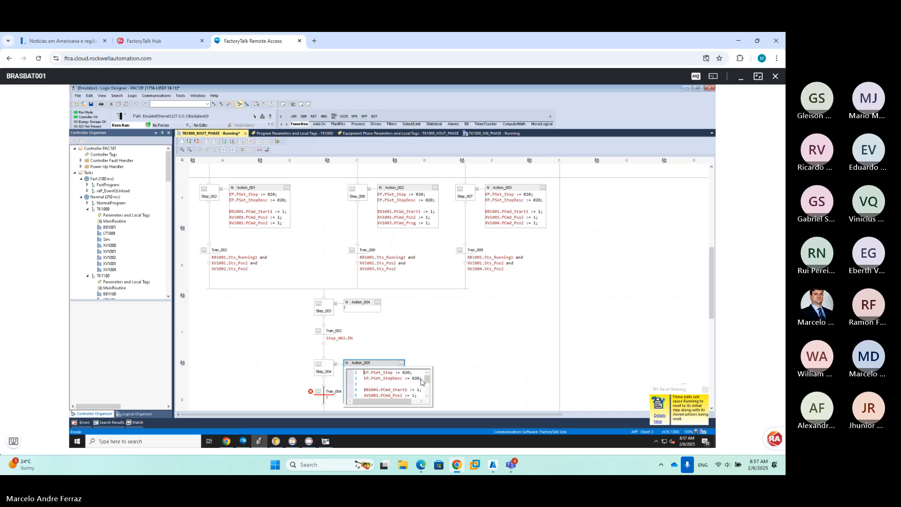
left_click_drag(421, 379, 351, 373)
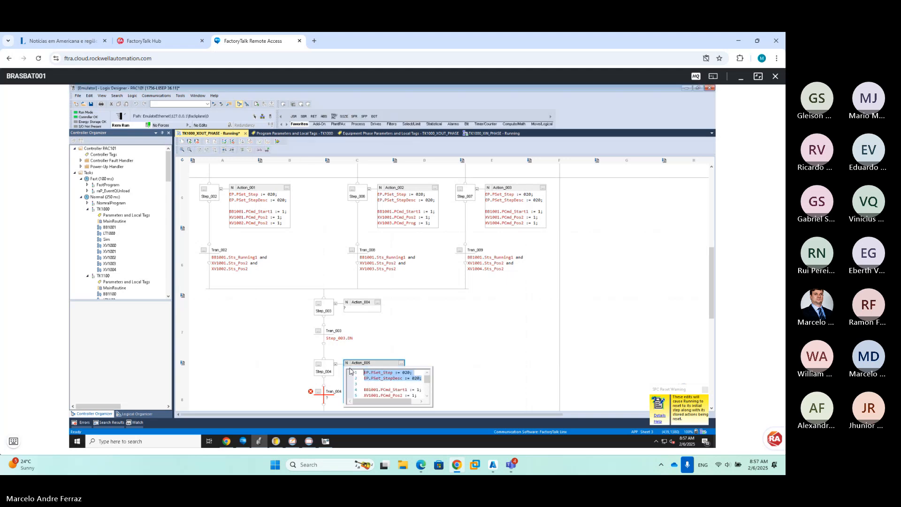
double_click(362, 310)
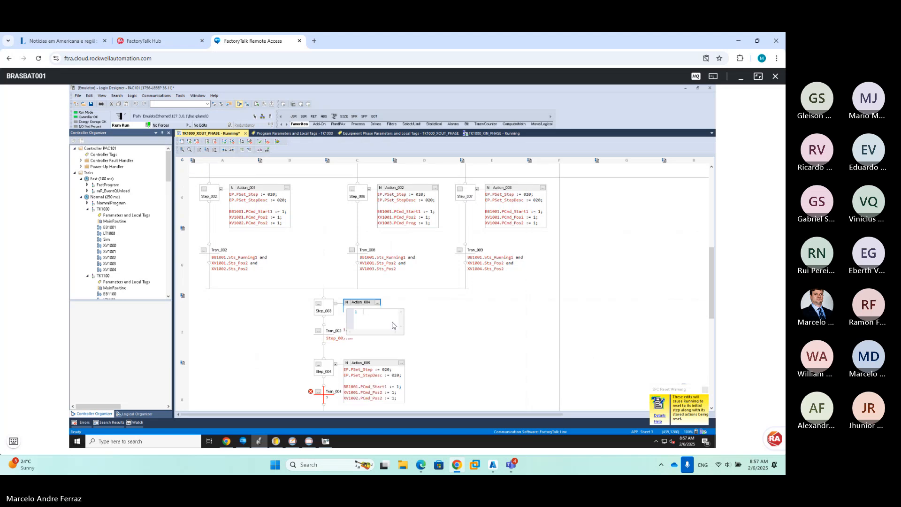
type("PSet_Step := 020; PSet_StepDesc := 020;")
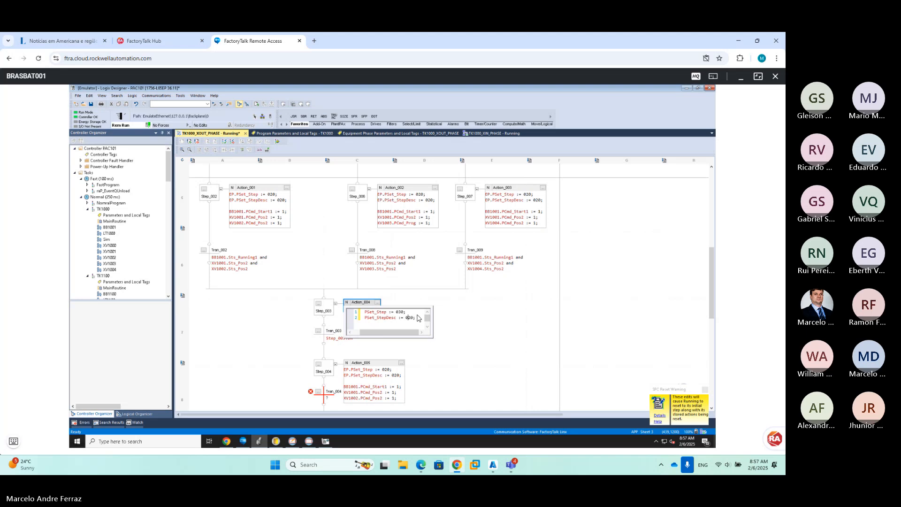
left_click(492, 323)
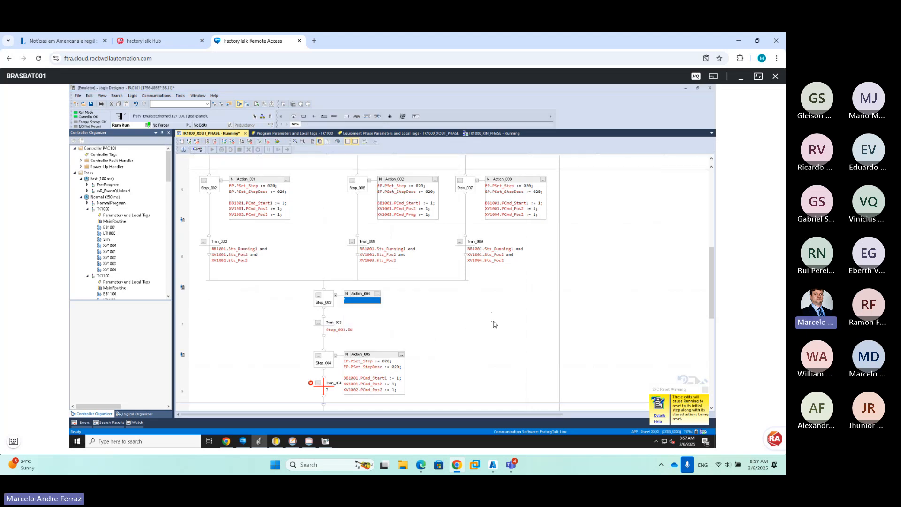
Change Action_005's step number and step description values to 040
double_click(387, 371)
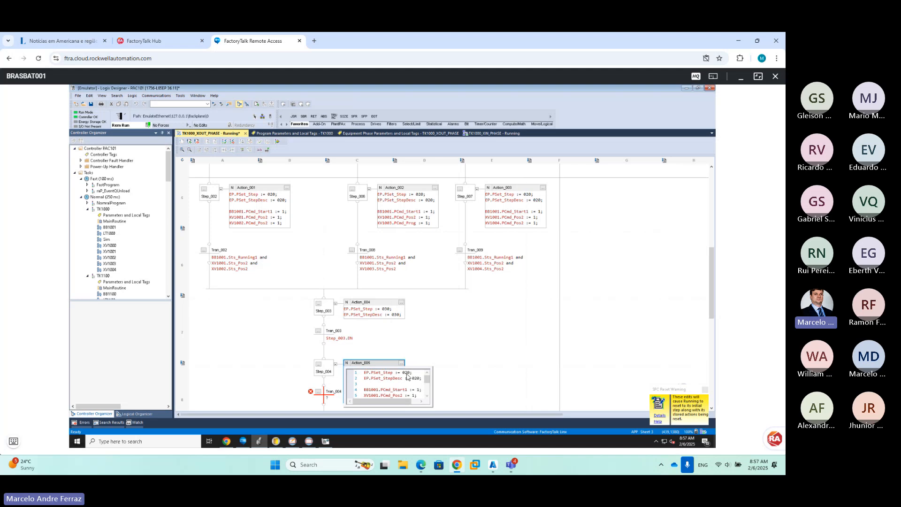
key("BackSpace")
type("4")
left_click(480, 377)
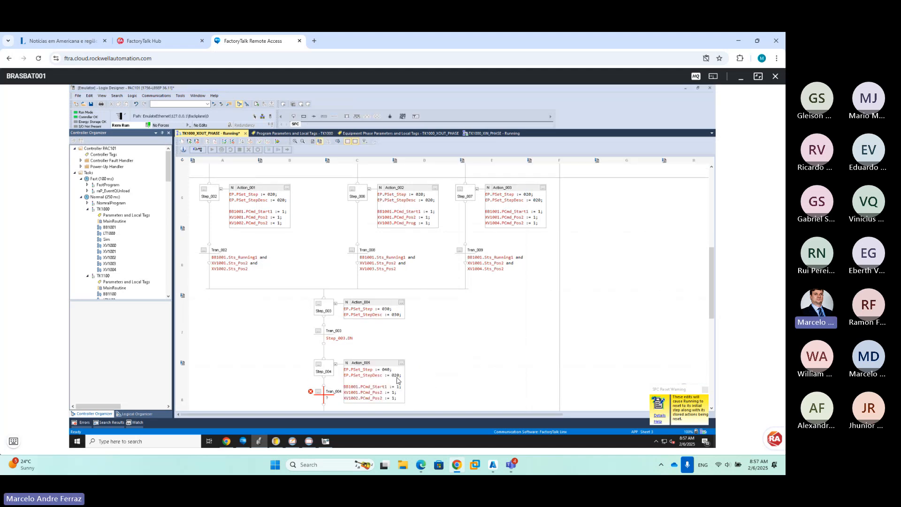
double_click(397, 379)
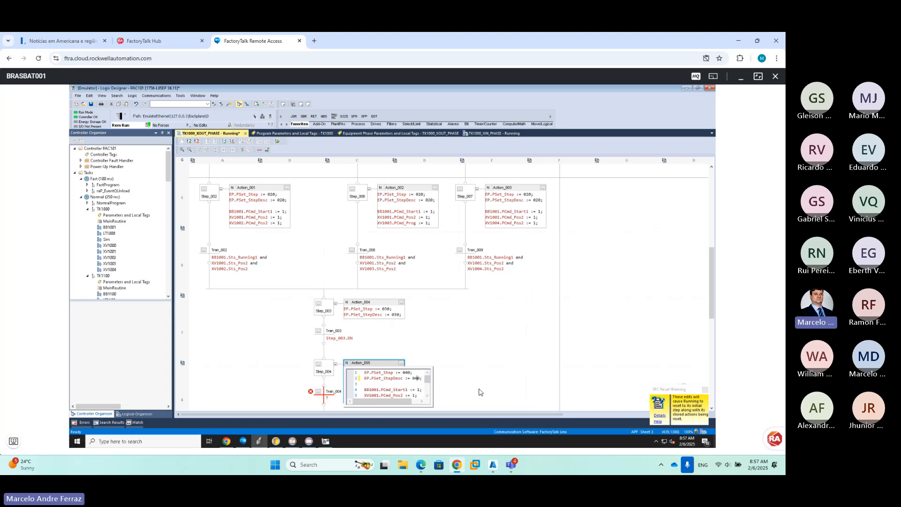
left_click(512, 381)
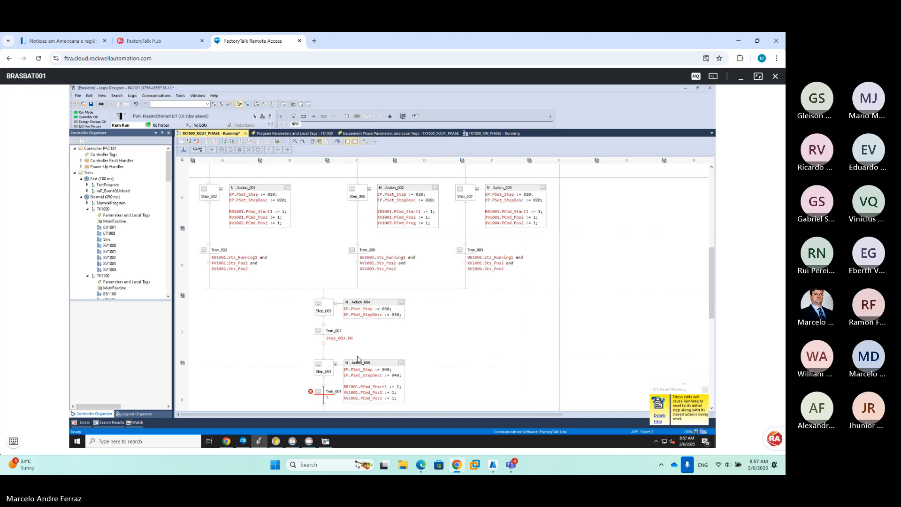
key("ctrl+a")
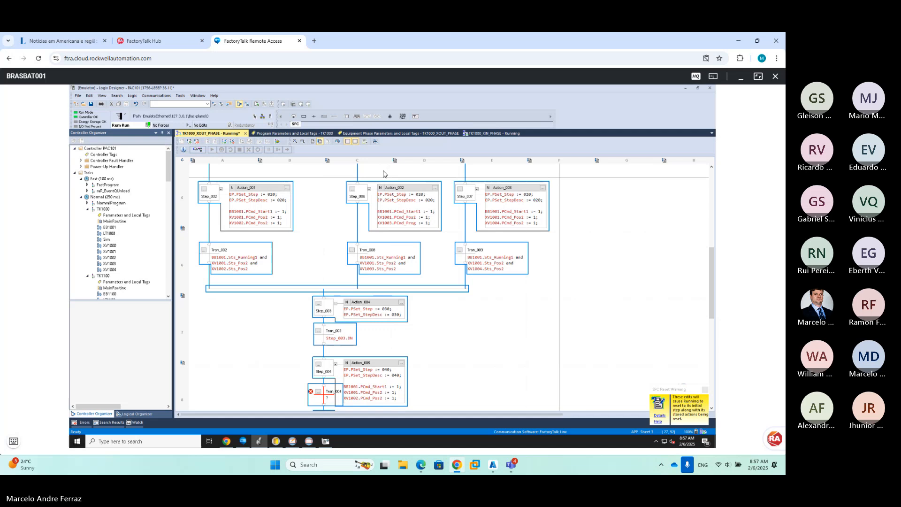
In Action_005, change BB1001's command to PCmd_Stop and the valve command to PCmd_Pos1
left_click(375, 141)
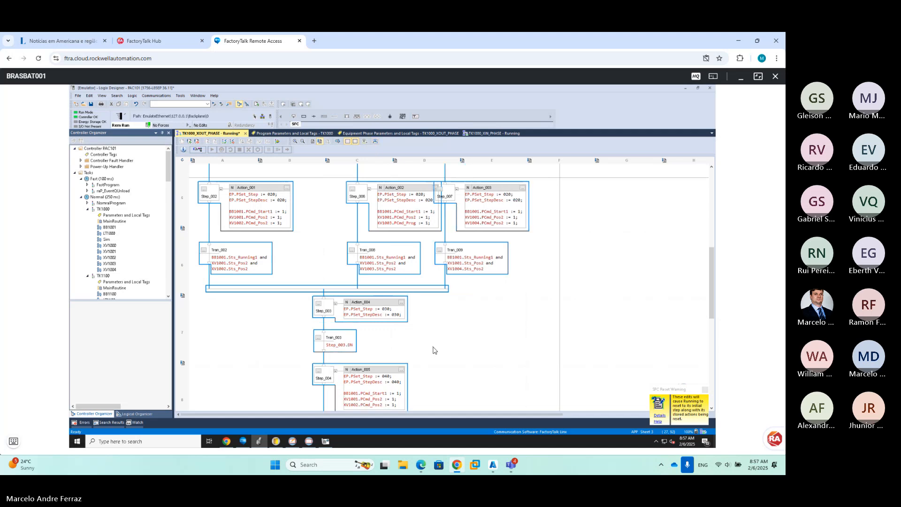
left_click(432, 349)
scroll(434, 350, "down", 3)
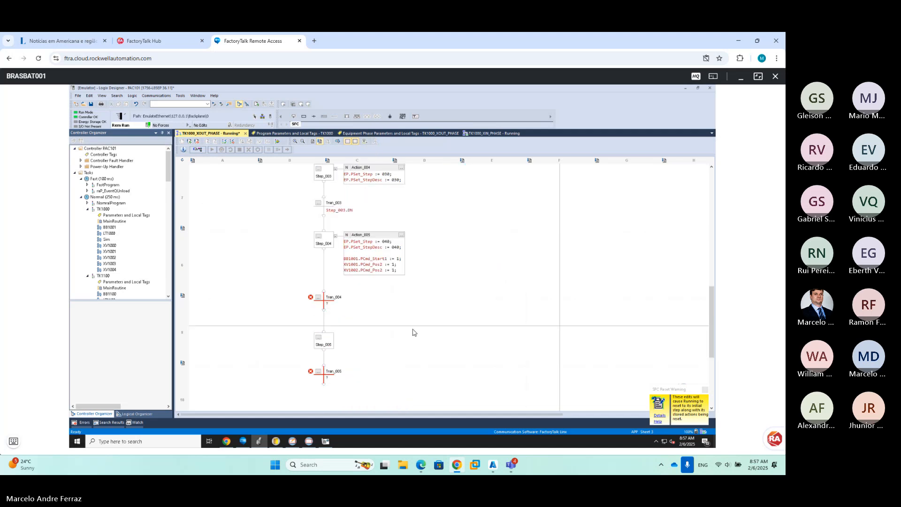
double_click(384, 269)
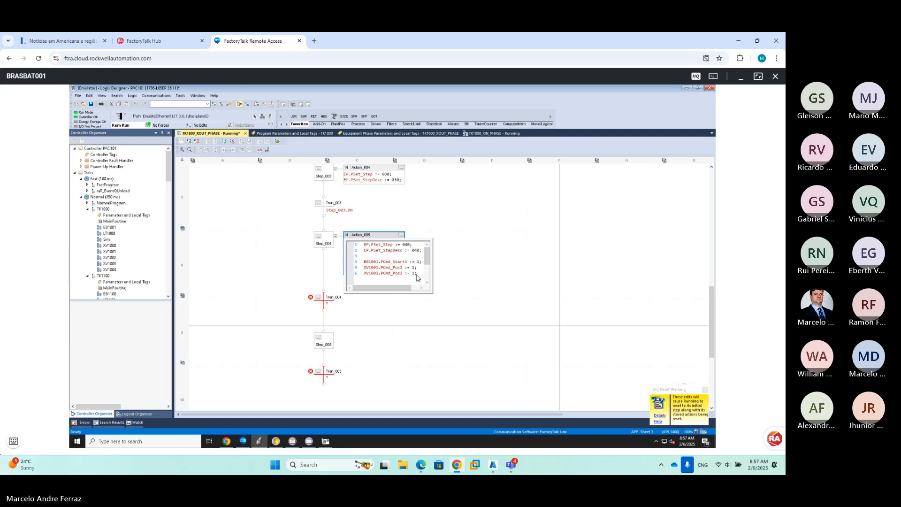
left_click(404, 267)
left_click_drag(407, 262, 398, 263)
type("op")
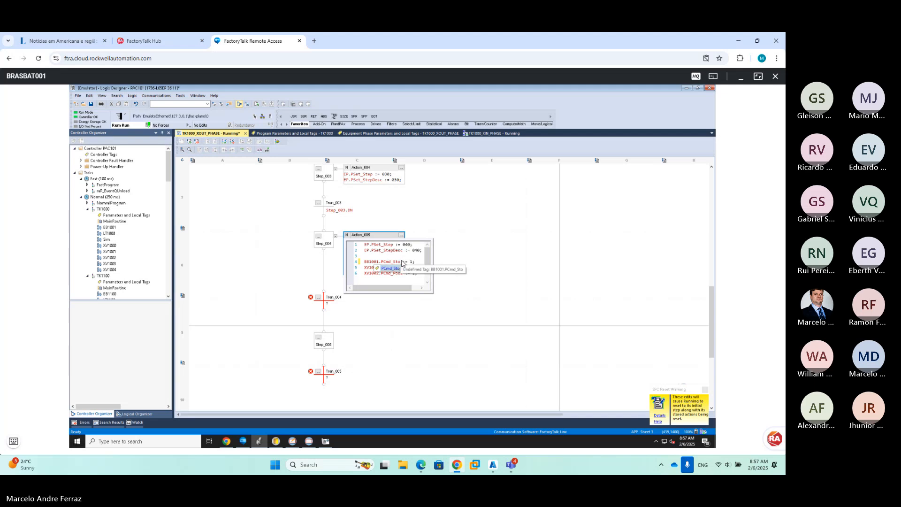
left_click(404, 267)
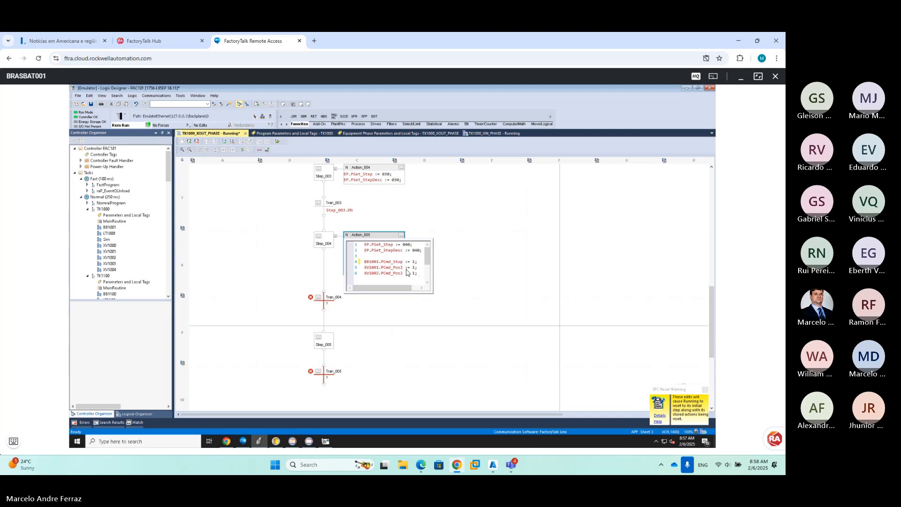
key("BackSpace")
type("1 := 1")
Duplicate the valve command lines for XV1003 and XV1004 and commit Action_005
left_click_drag(417, 273, 347, 273)
key("ctrl+c")
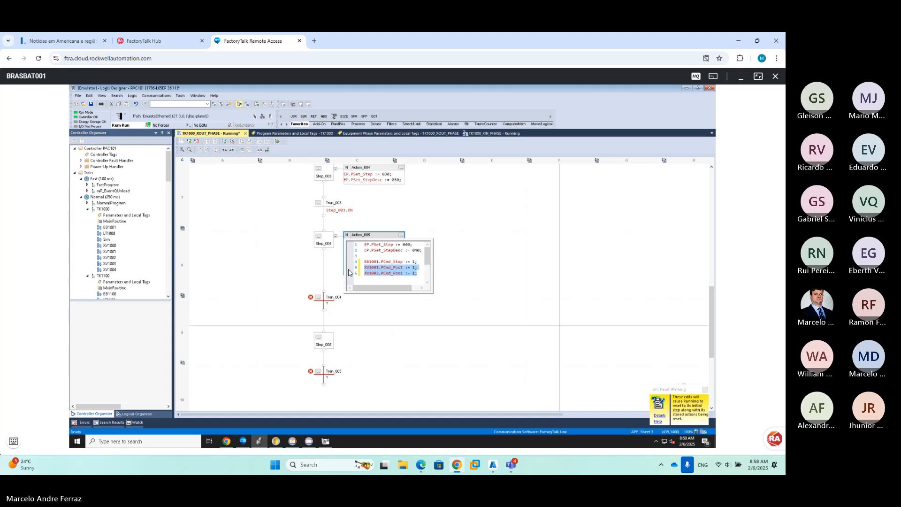
left_click(420, 275)
key("Return")
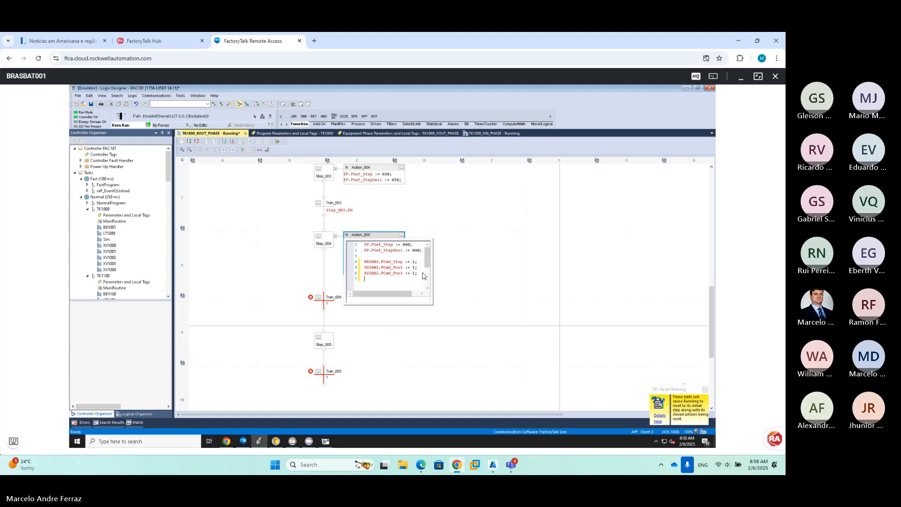
key("ctrl+v")
key("Up")
key("Home")
key("Right")
key("Right")
key("Right")
key("Right")
key("Right")
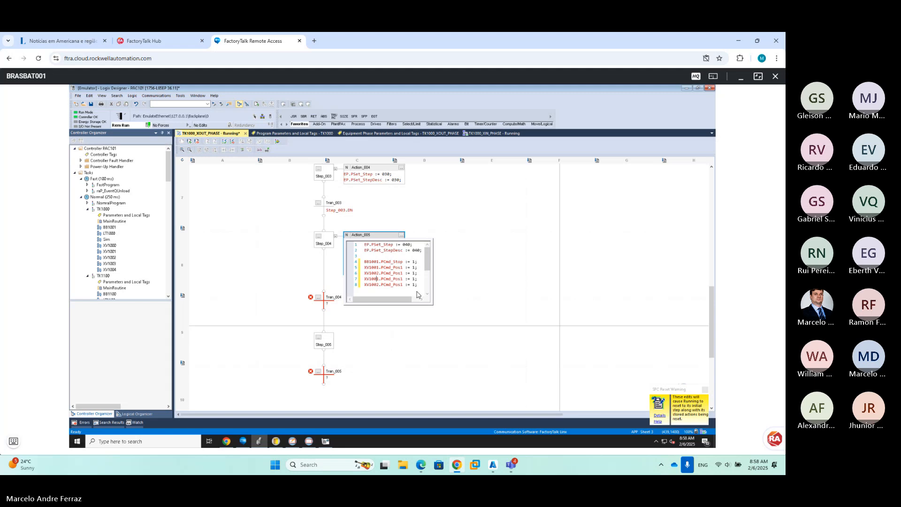
key("Down")
key("BackSpace")
type("3")
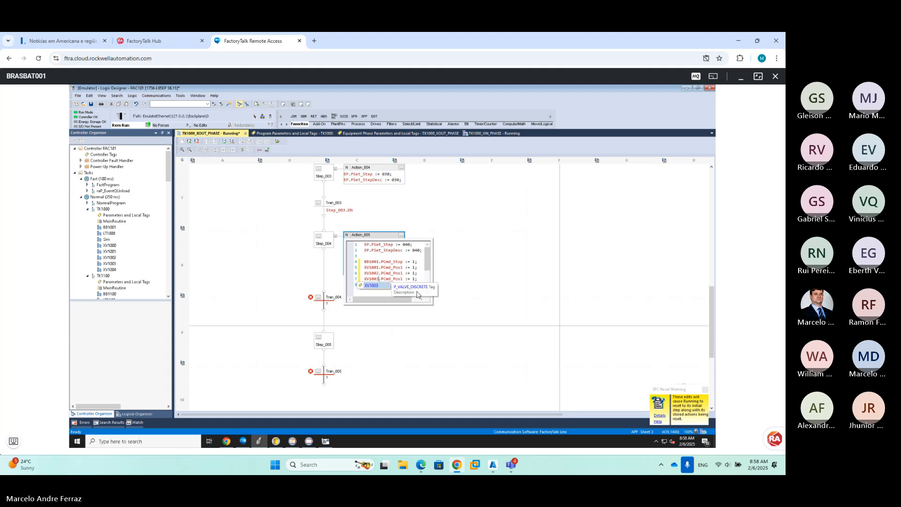
key("Escape")
key("BackSpace")
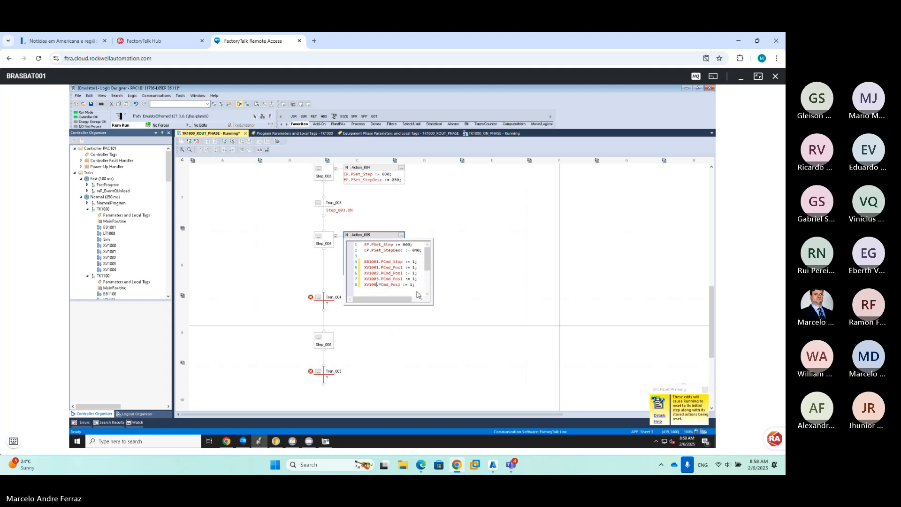
type("4")
key("Escape")
left_click(523, 282)
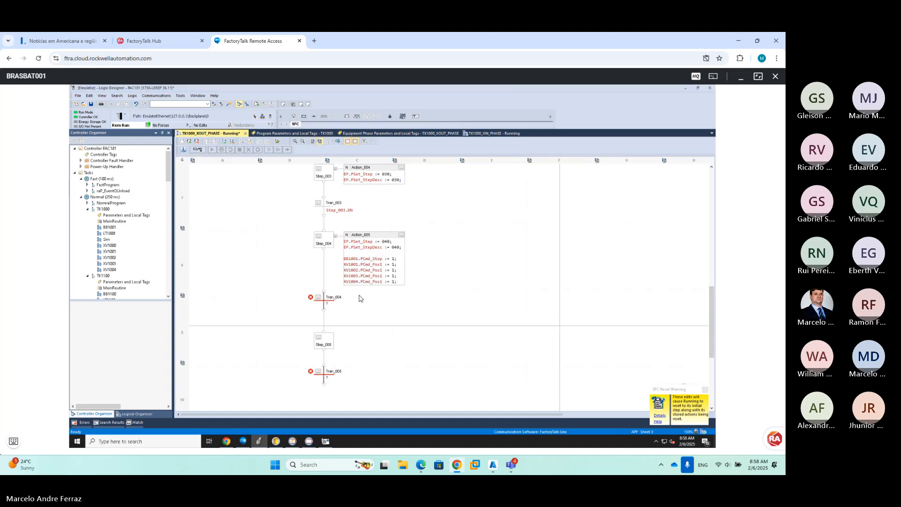
Start Tran_004's condition with BB1001.Sts_Stopped AND
double_click(329, 304)
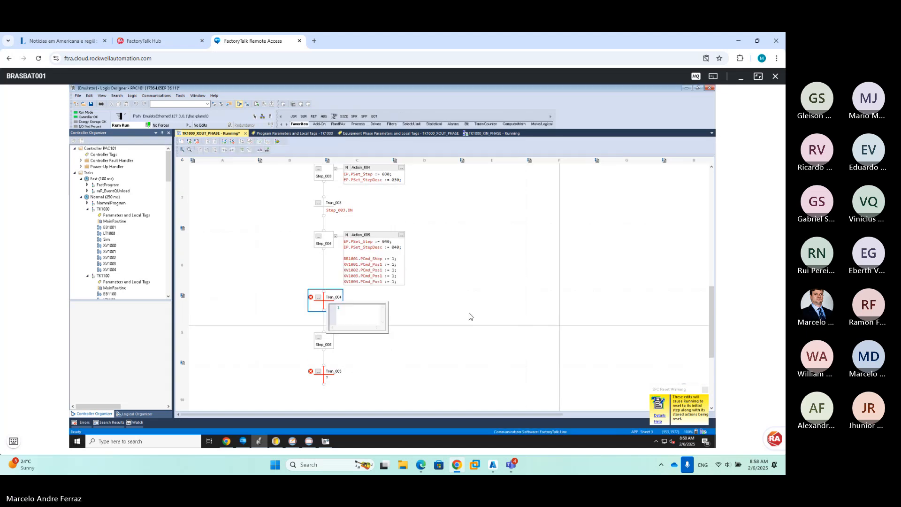
type("b")
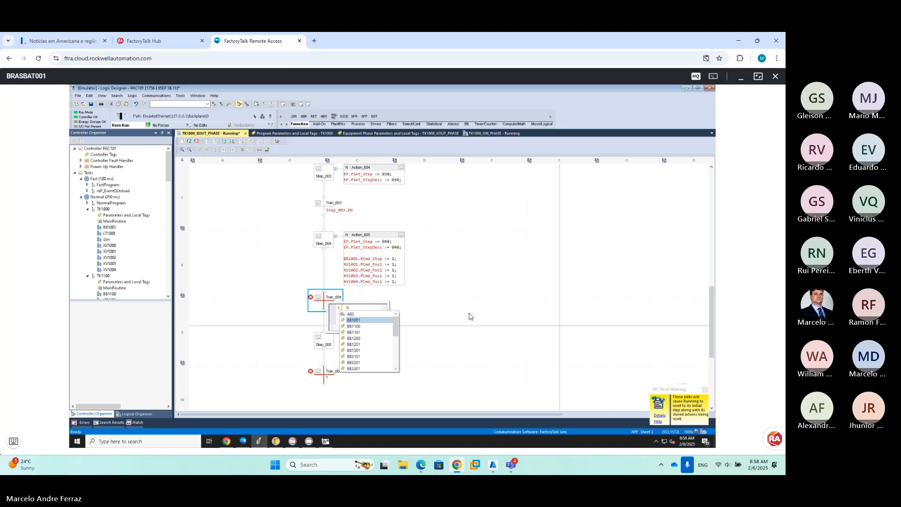
type("b100")
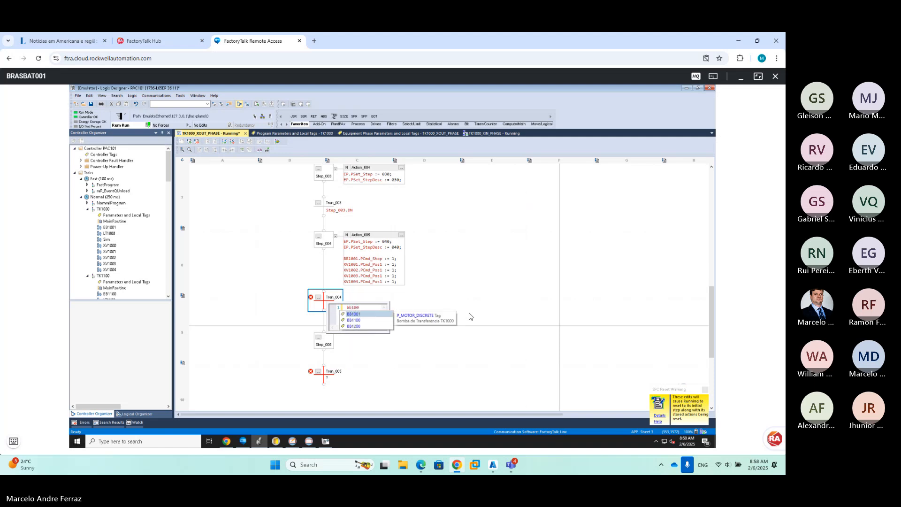
type("1.sts")
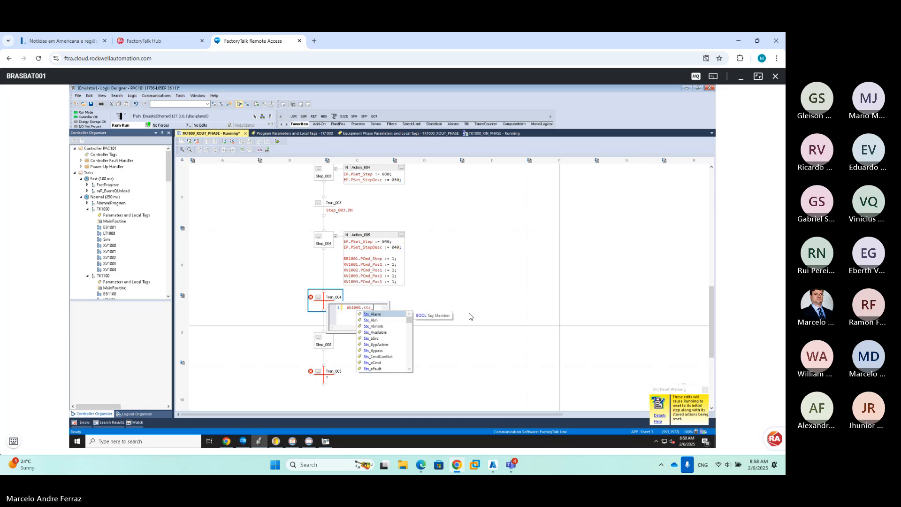
type("_s")
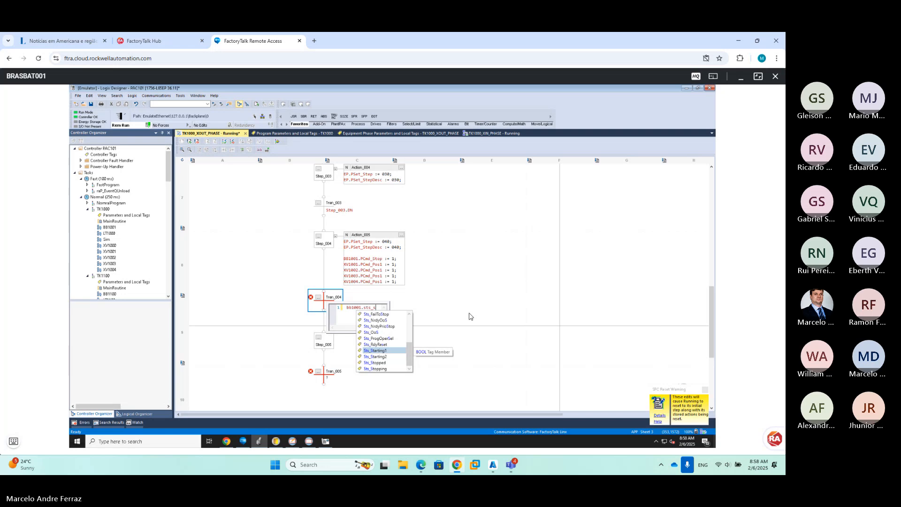
type("to")
key("Tab")
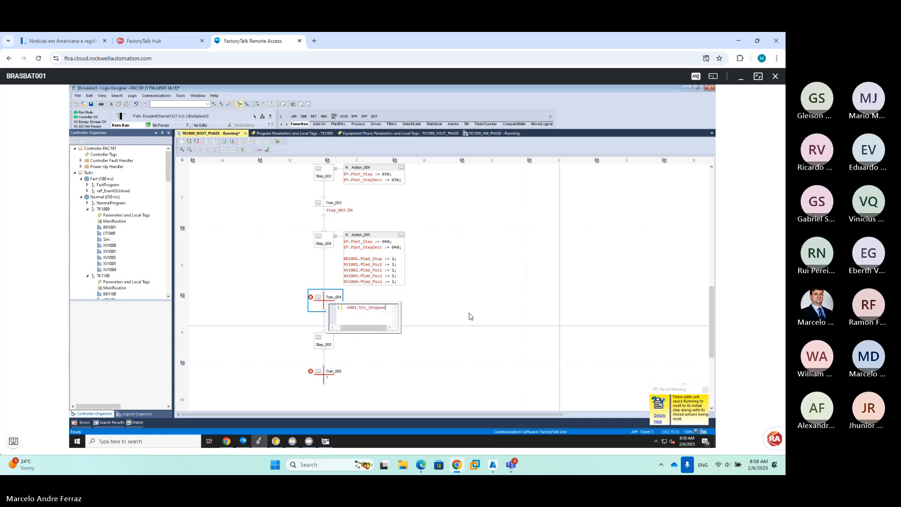
type("and")
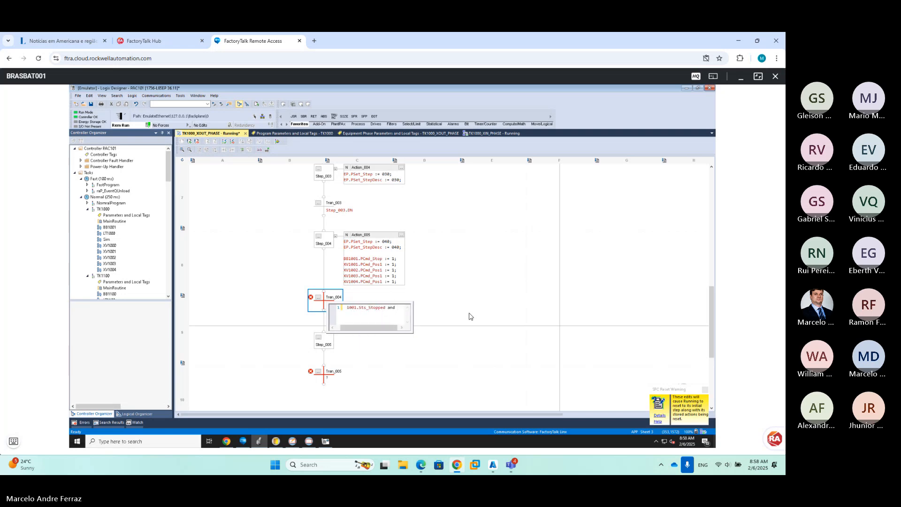
key("BackSpace")
Complete it with Sts_Pos1 for XV1001, XV1002, XV1003 and XV1004, and commit
type("xv")
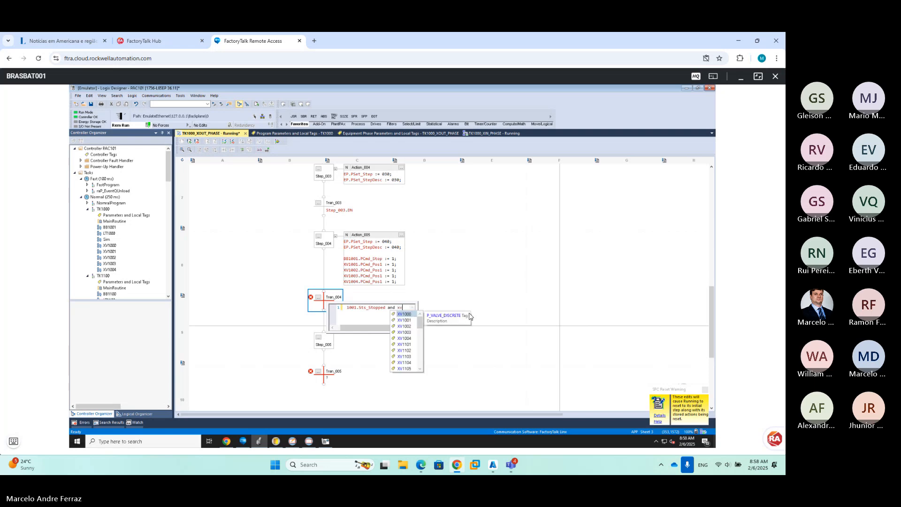
type("1001")
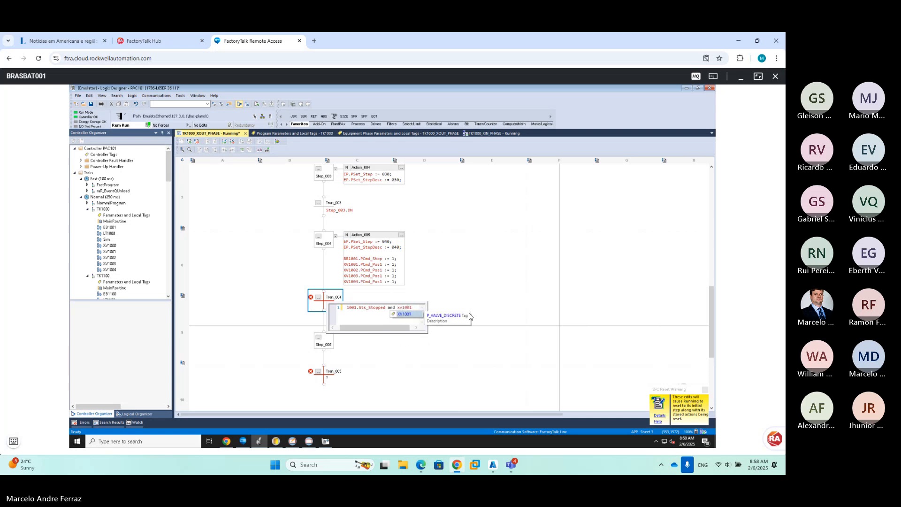
type(".pos1")
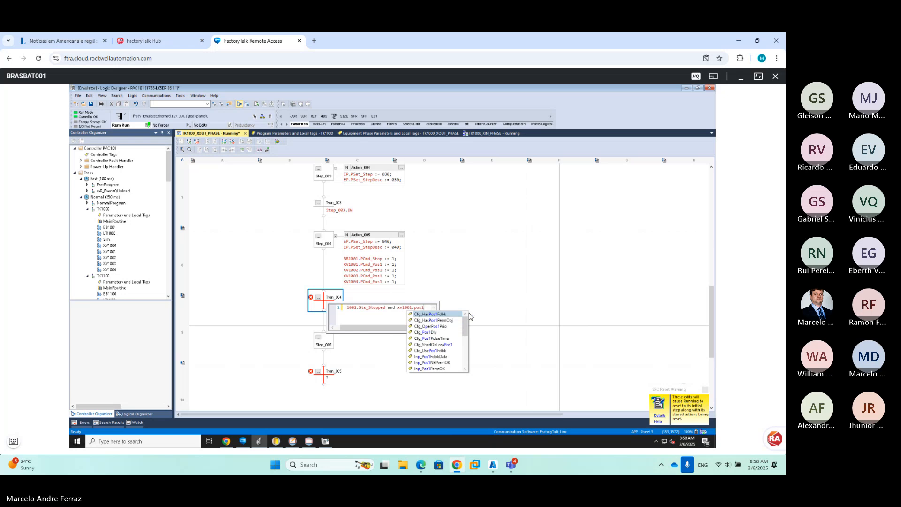
type(" and xv1")
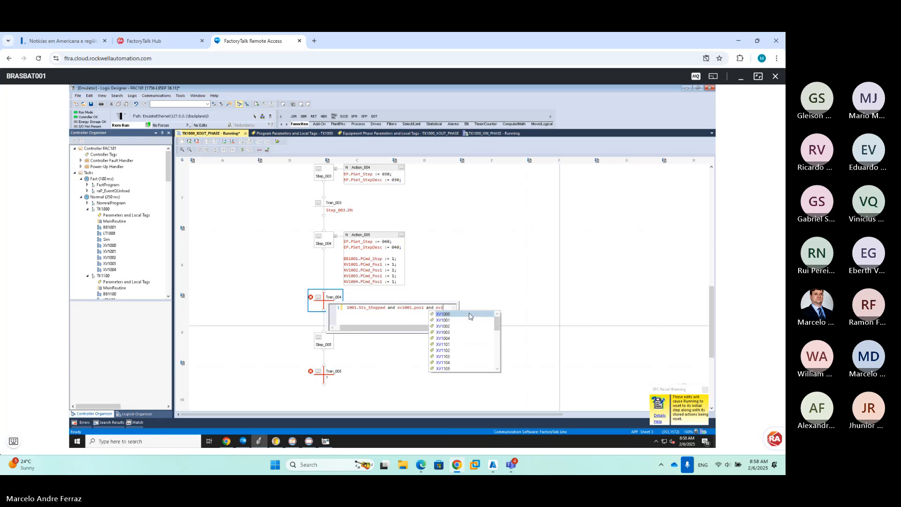
type("002")
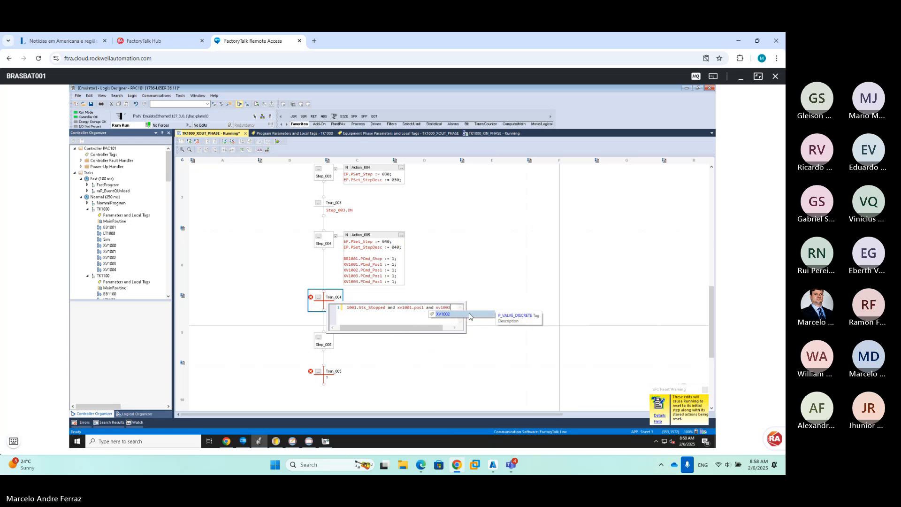
type(".pos1")
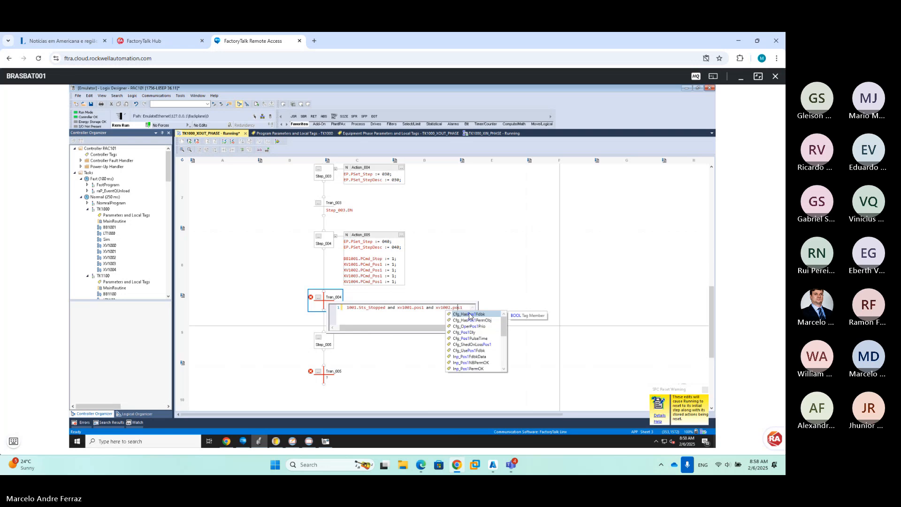
type("sts_")
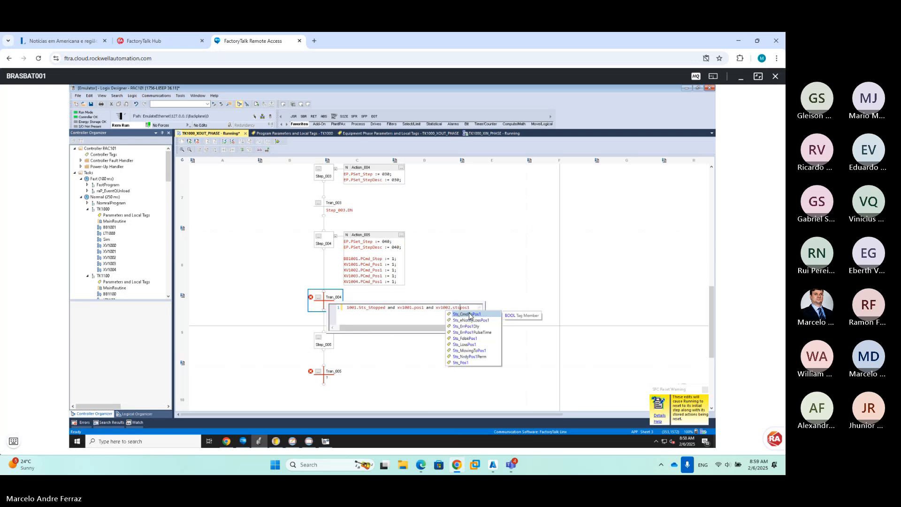
key("Return")
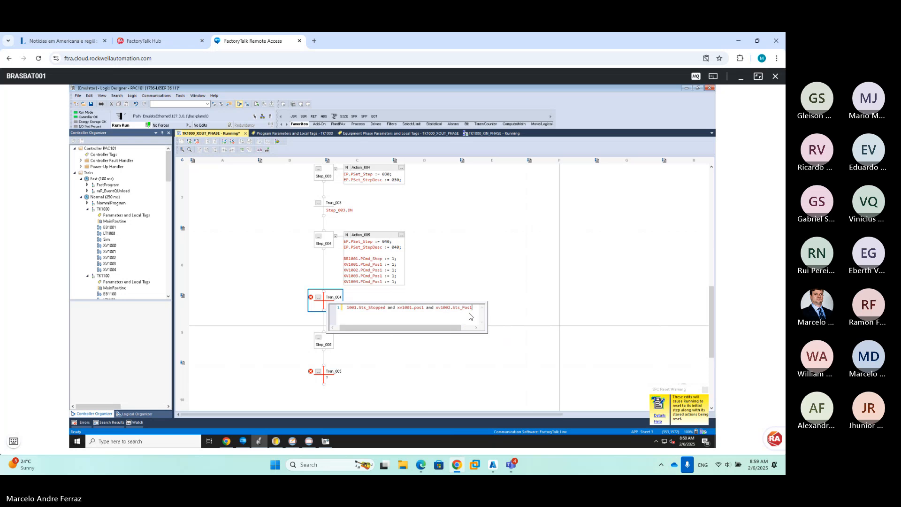
type("and xv1004")
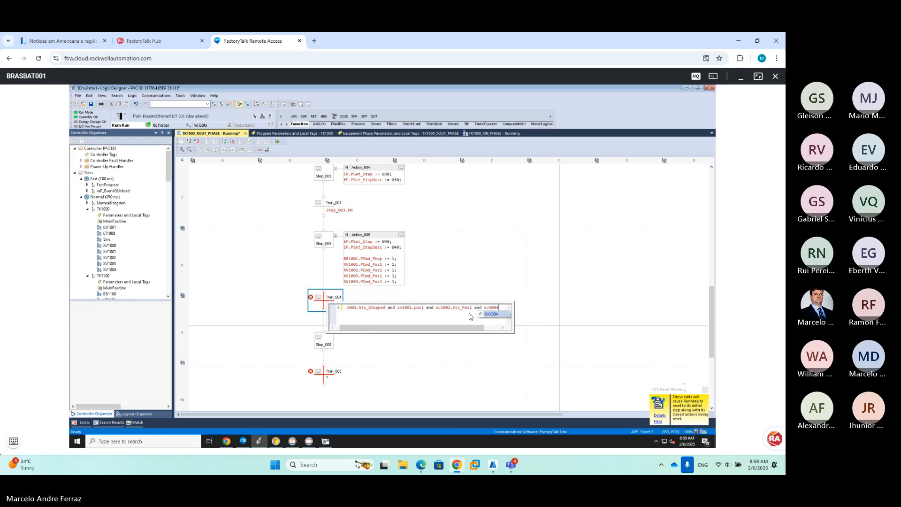
type("3.sts")
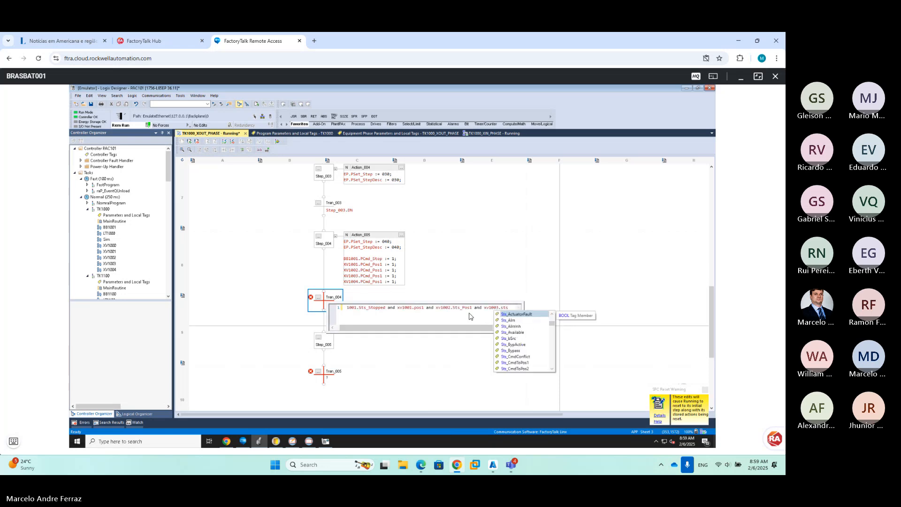
type("_pos1")
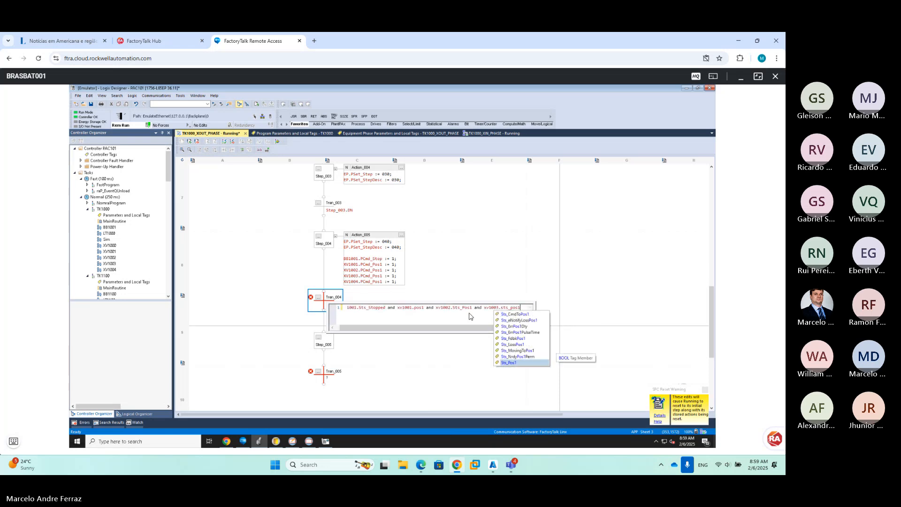
type(" and")
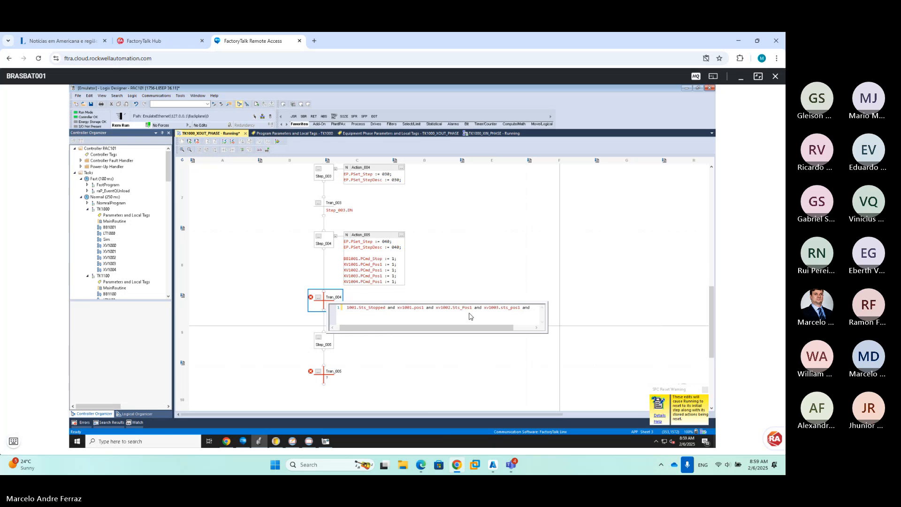
type(" xv")
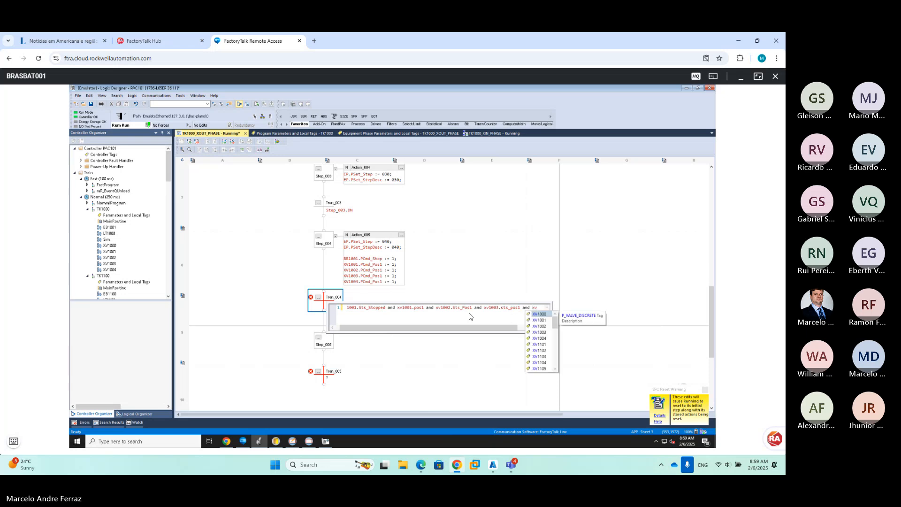
type("1004")
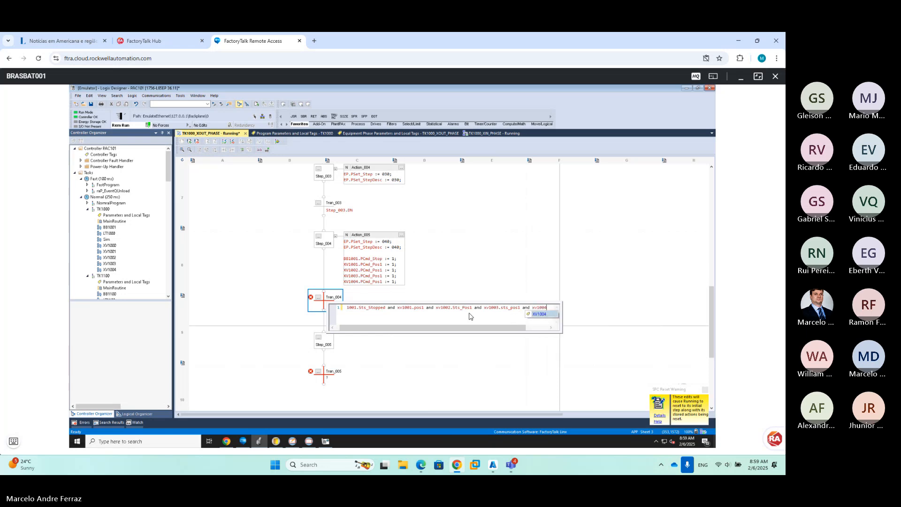
type(".sts_pos1")
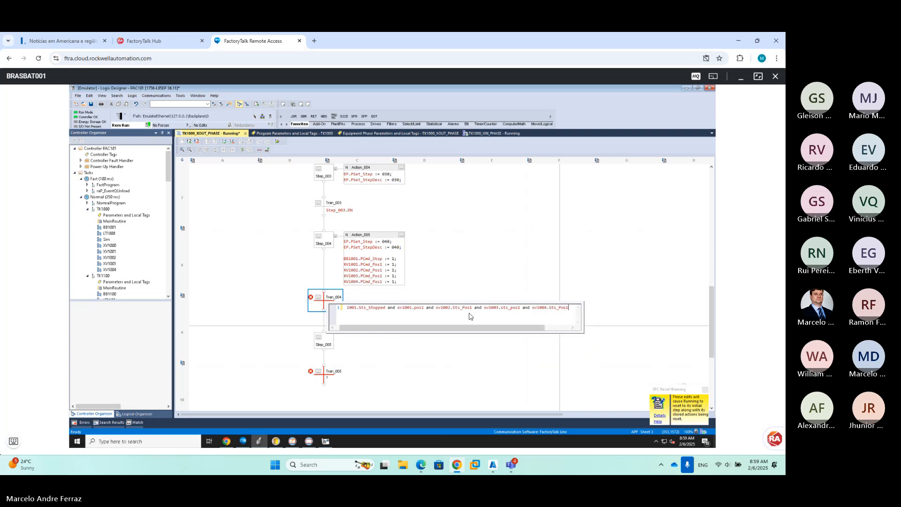
left_click(474, 295)
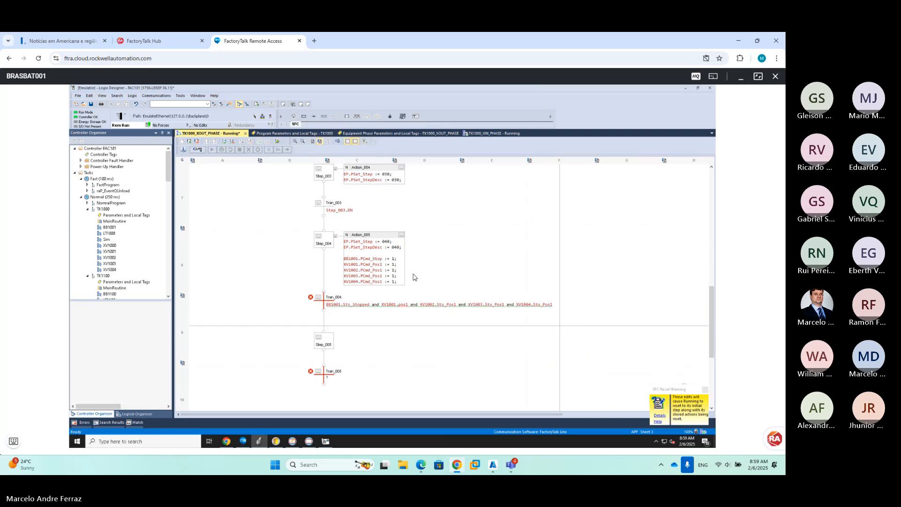
mouse_move(373, 261)
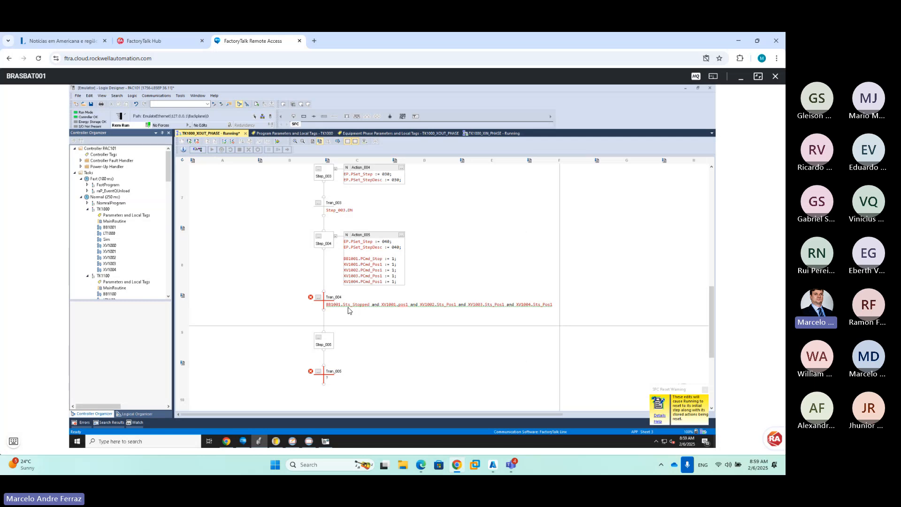
Change Tran_004's condition term from XV1001.pos1 to XV1001.Sts_Pos1
double_click(398, 310)
left_click(420, 309)
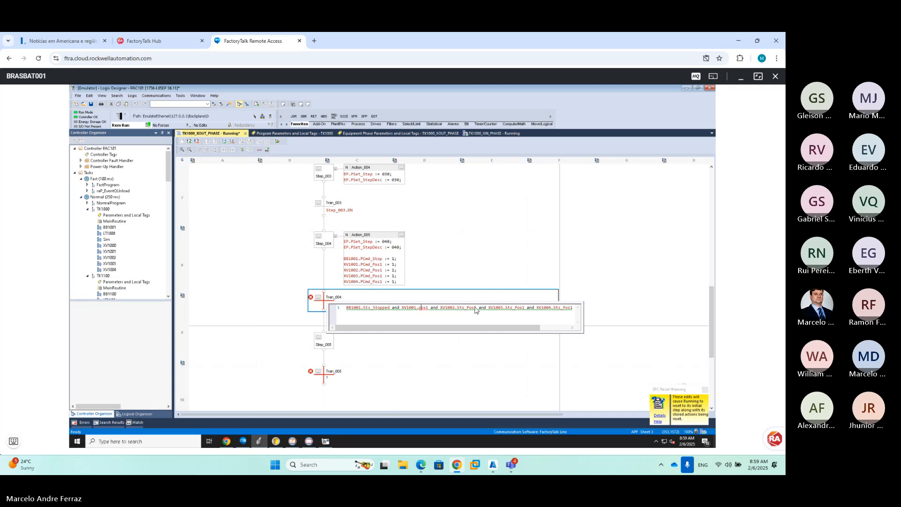
type("sts_")
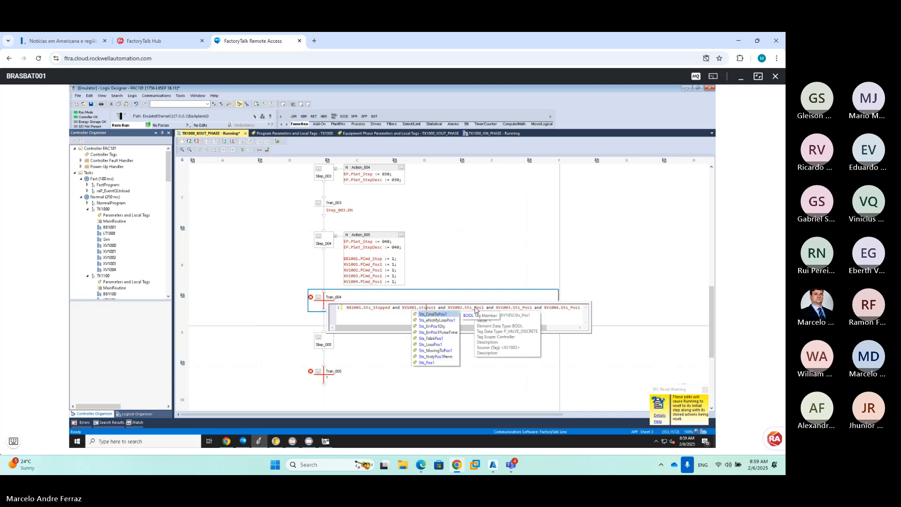
key("Return")
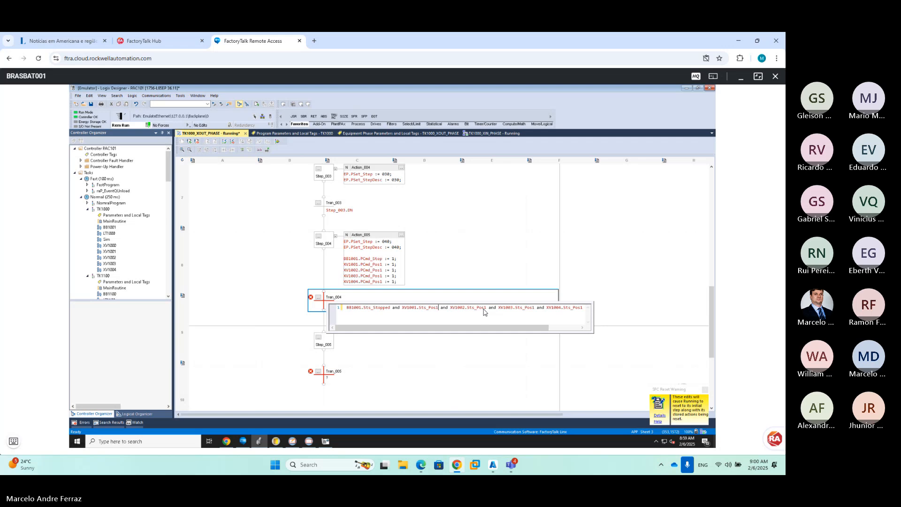
left_click(503, 261)
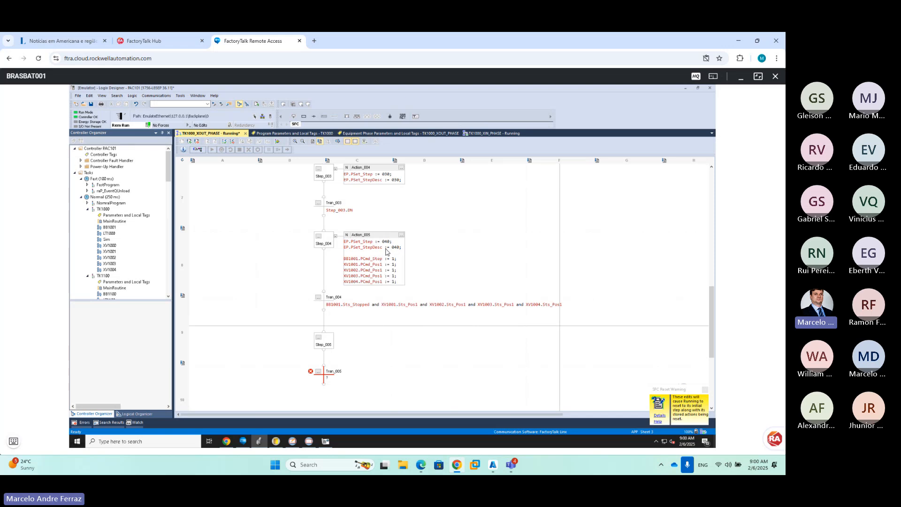
In Action_005, insert an 'if SP_Destino = 0' line above the XV1002 command
double_click(376, 271)
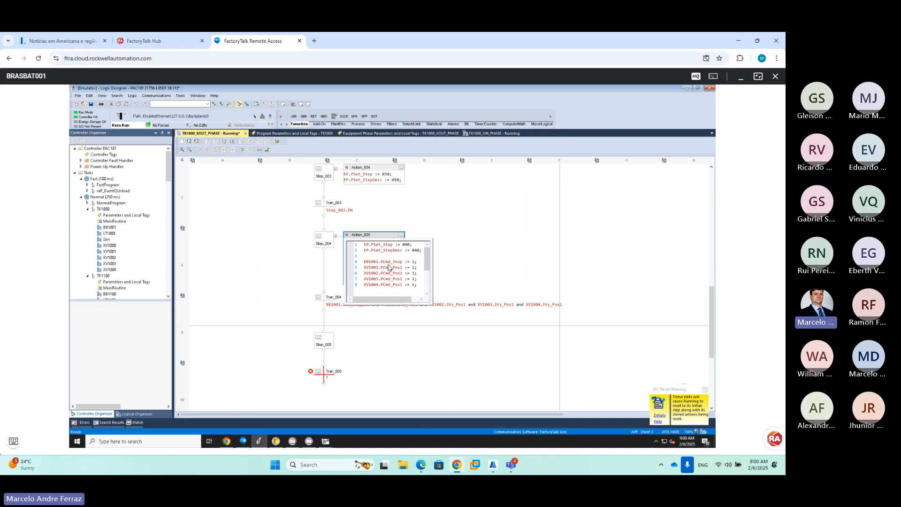
left_click(417, 268)
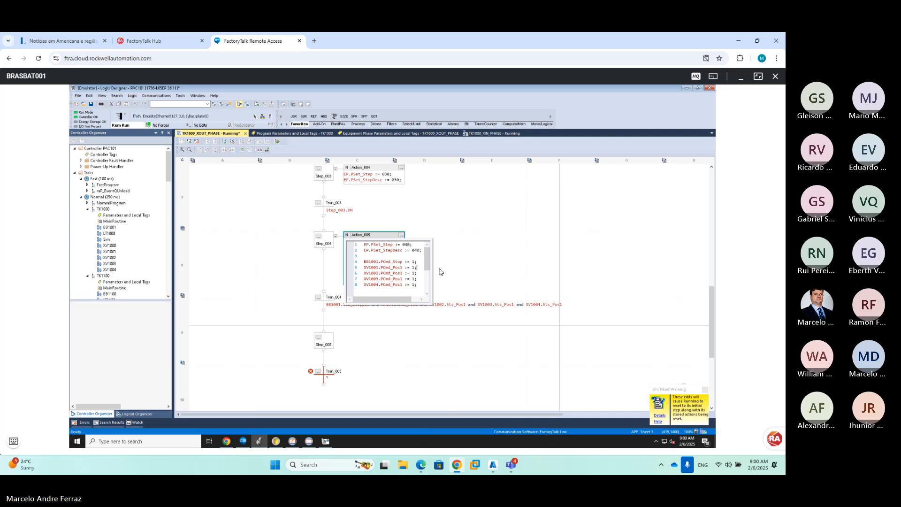
key("Return")
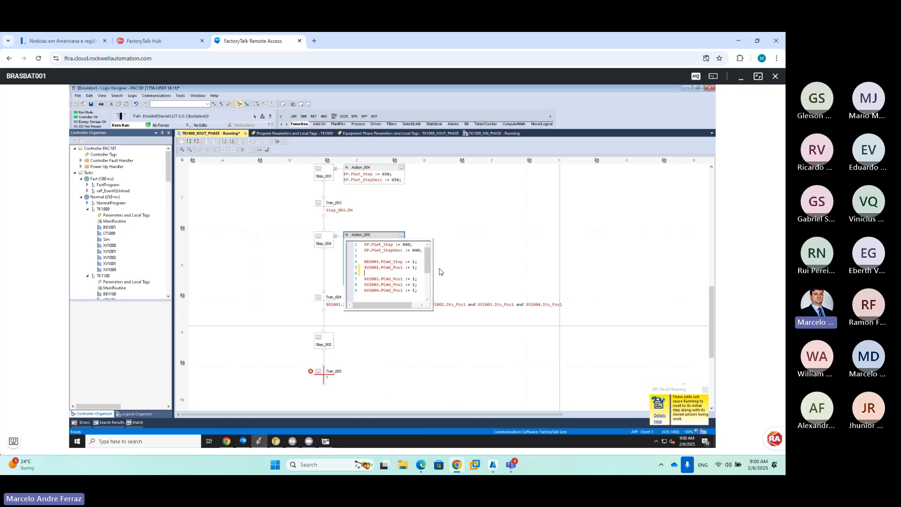
type("if ")
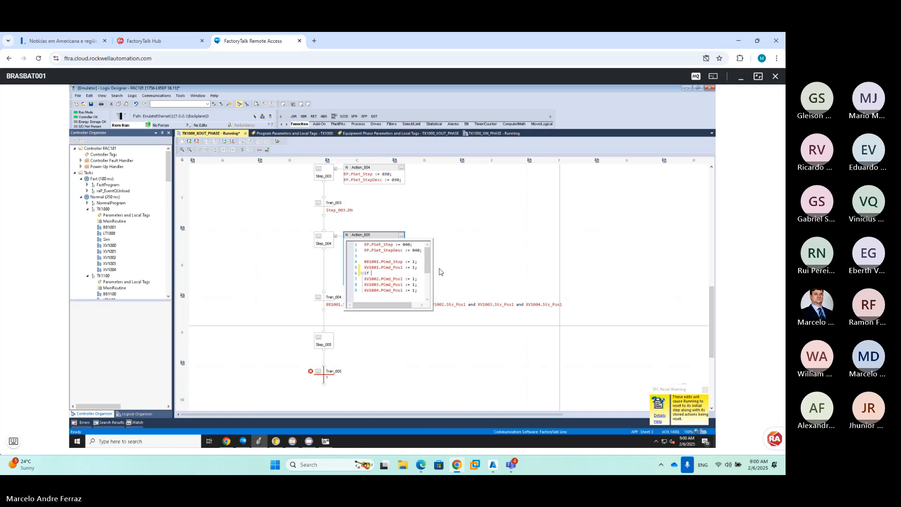
type("sp")
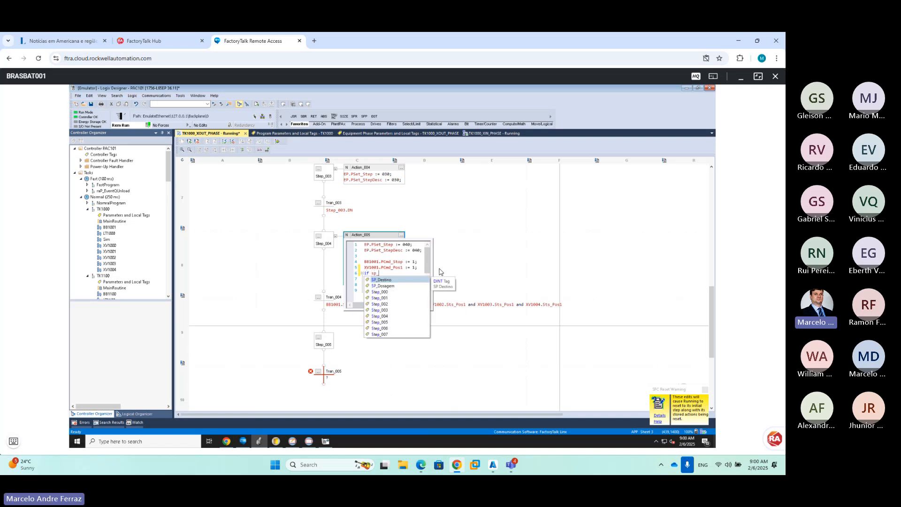
key("Return")
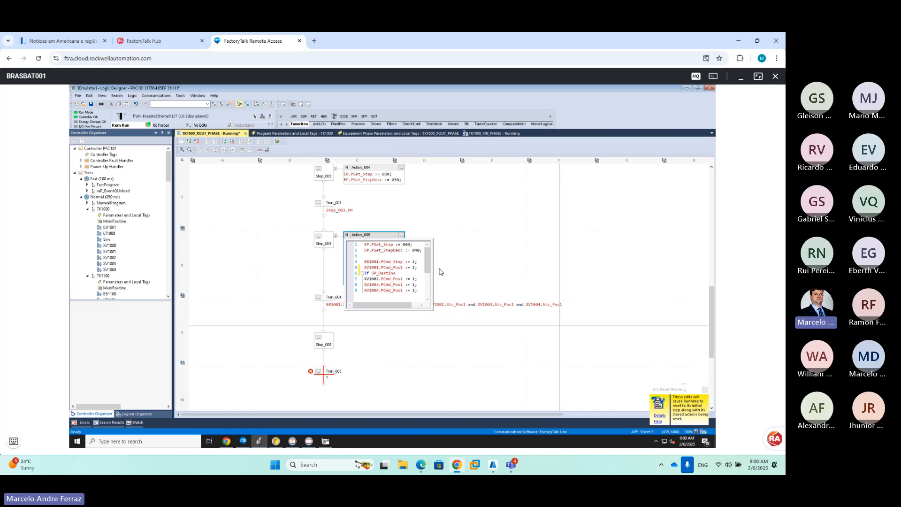
type("=")
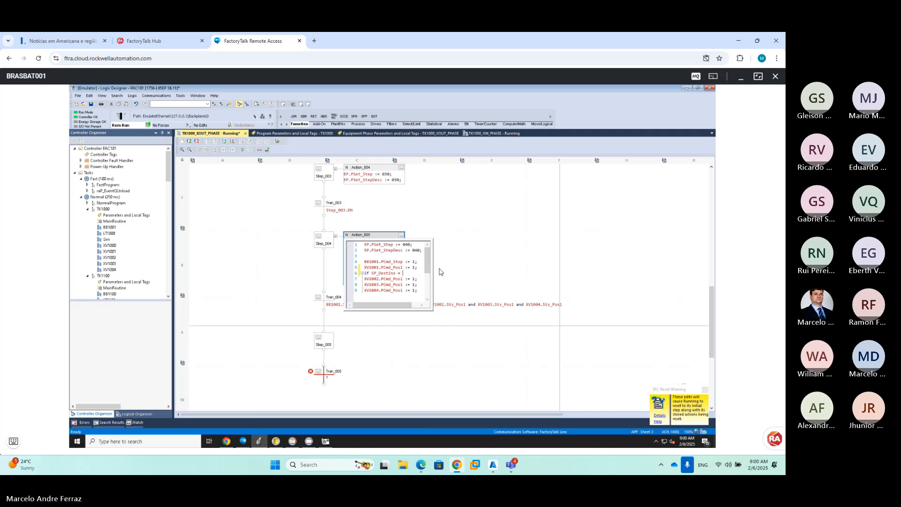
type(" 0")
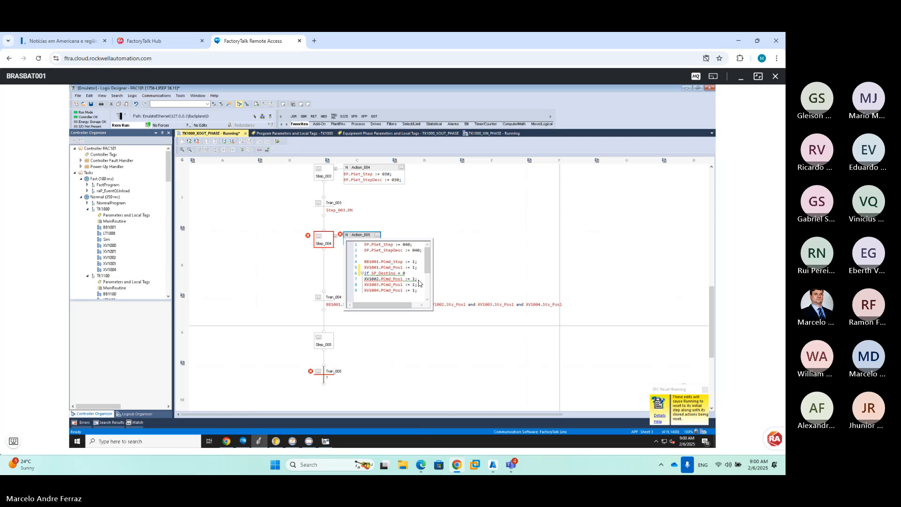
Close the block with end_if, indent the XV1002 command, add 'then', and commit
left_click(423, 281)
key("Return")
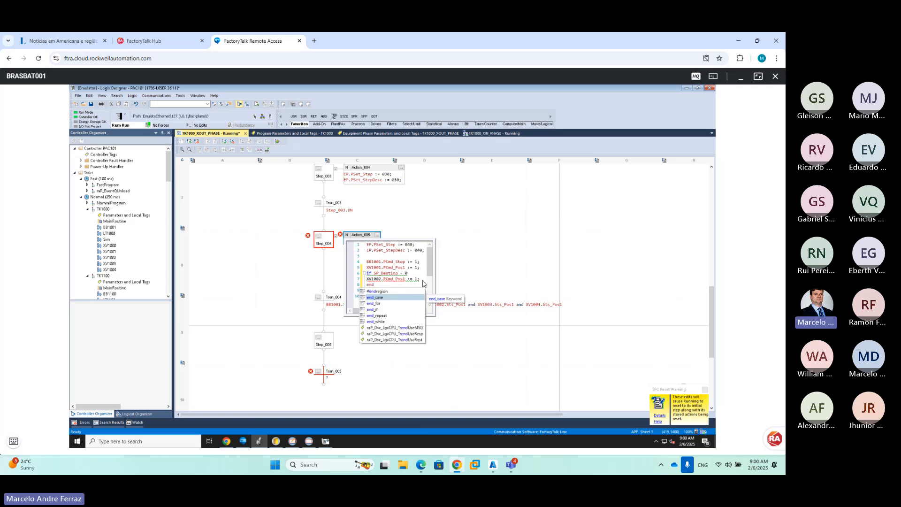
type("end")
key("Down")
key("Down")
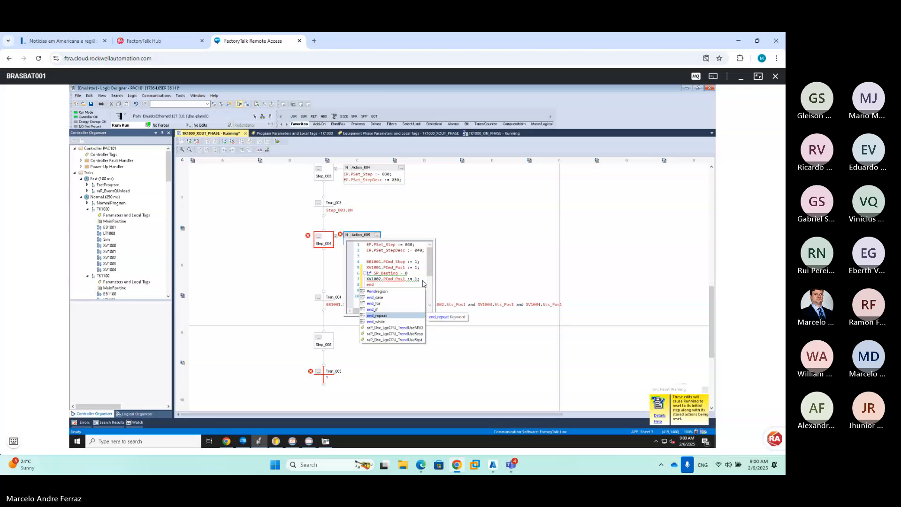
key("Return")
key("Up")
key("Up")
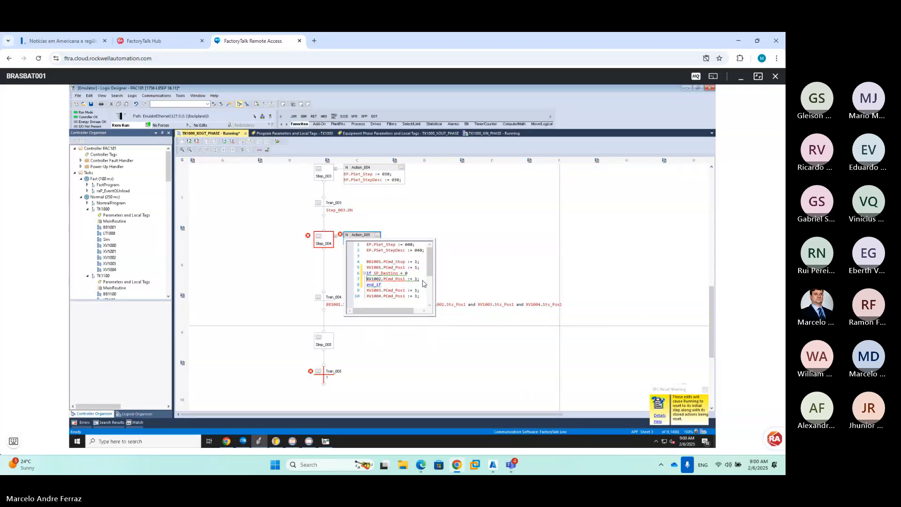
key("Tab")
key("Up")
key("End")
type("th")
left_click(471, 267)
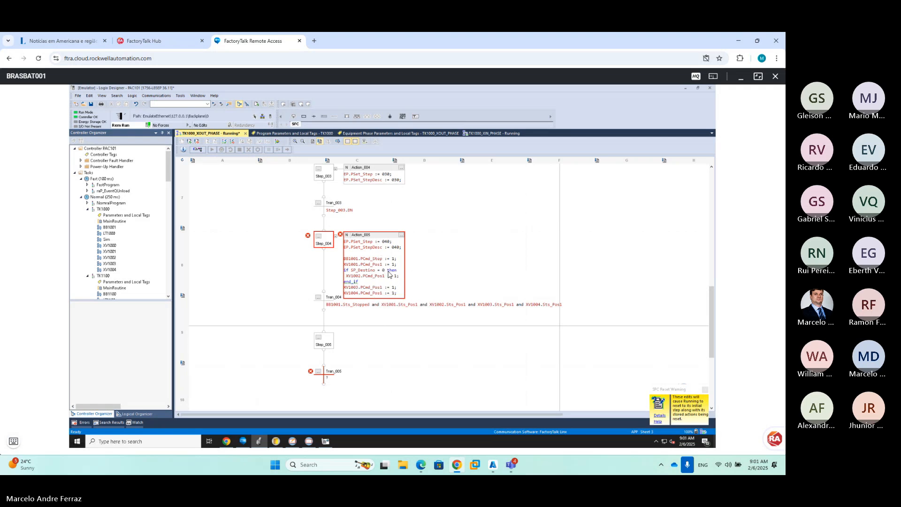
Add a missing semicolon to Action_005's code and commit it
left_click(397, 285)
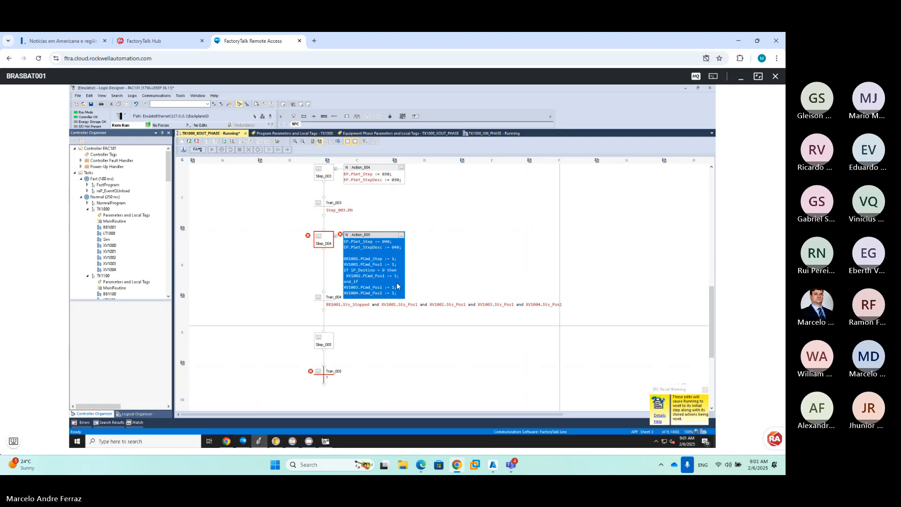
left_click(371, 287)
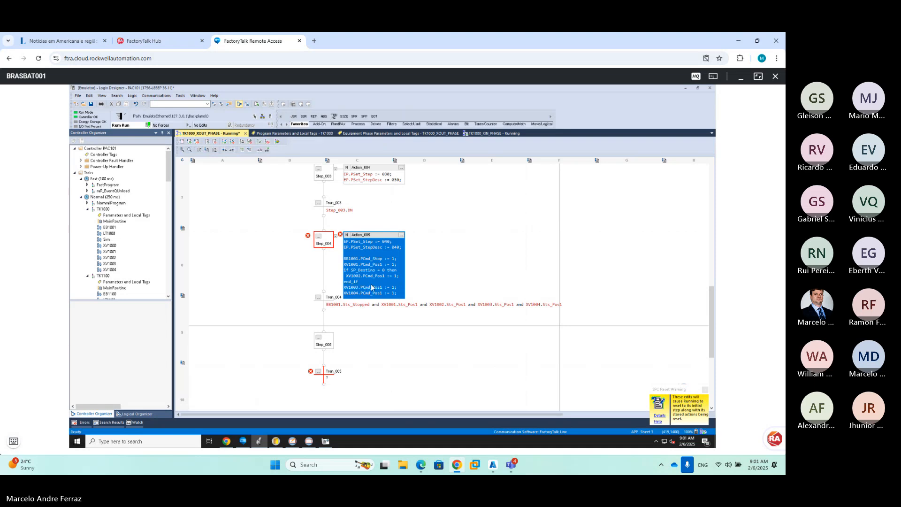
double_click(371, 287)
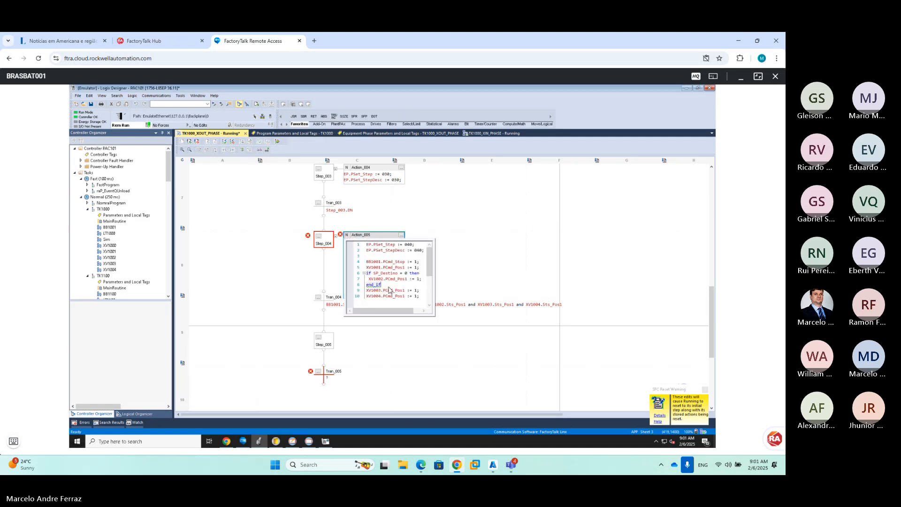
type(";")
left_click(467, 257)
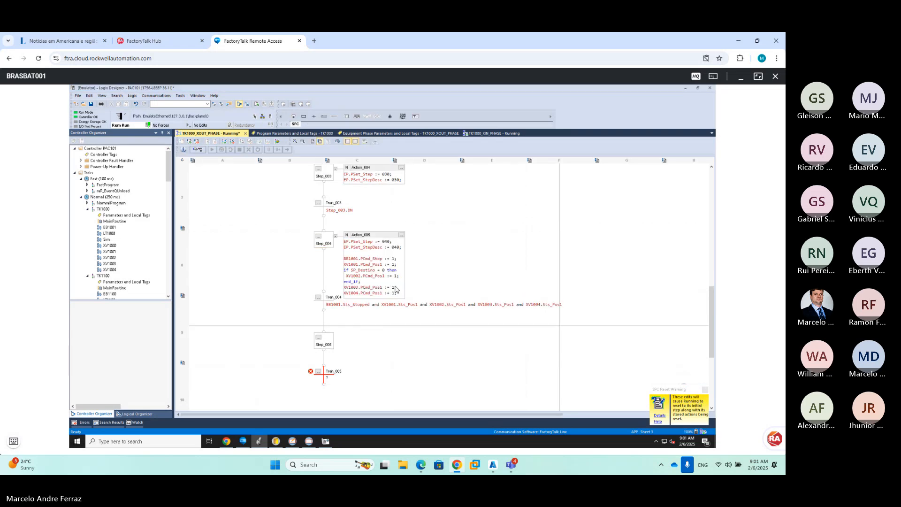
Wrap the XV1003 Pos1 command in an 'if SP_Destino = 1 then … end_if;' block
left_click(396, 288)
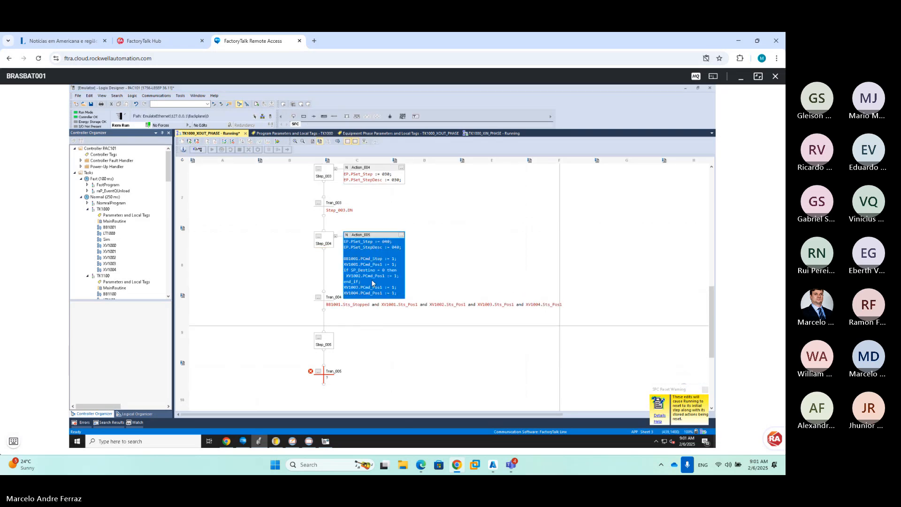
double_click(382, 290)
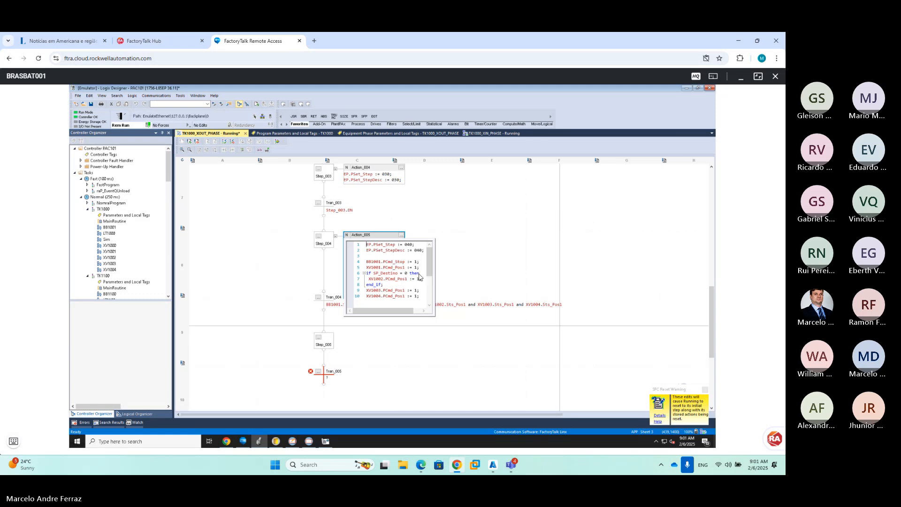
left_click_drag(421, 277, 366, 276)
key("ctrl+c")
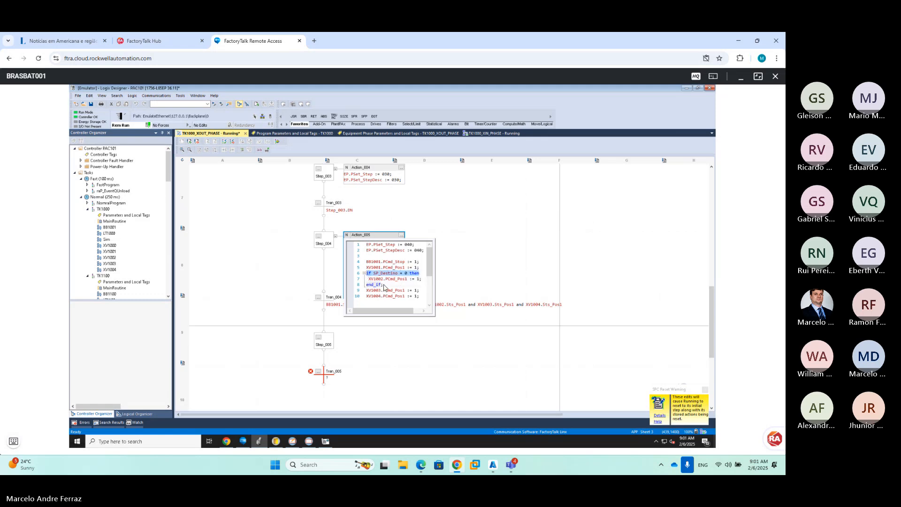
left_click(384, 285)
key("Return")
key("ctrl+v")
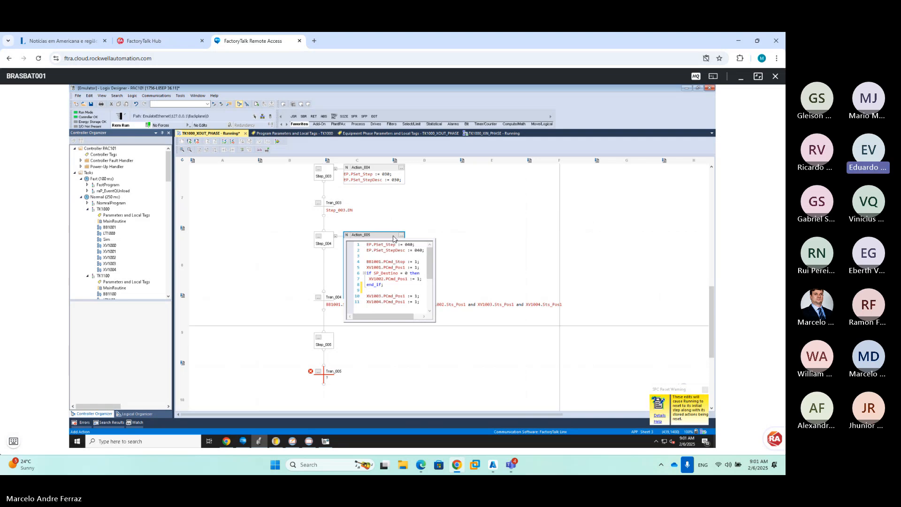
left_click(407, 291)
key("Delete")
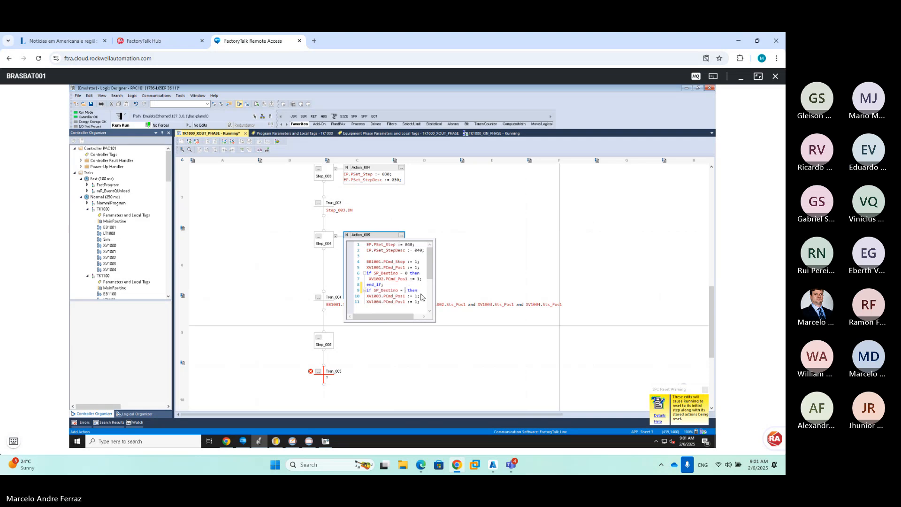
type("1")
left_click(420, 296)
key("Return")
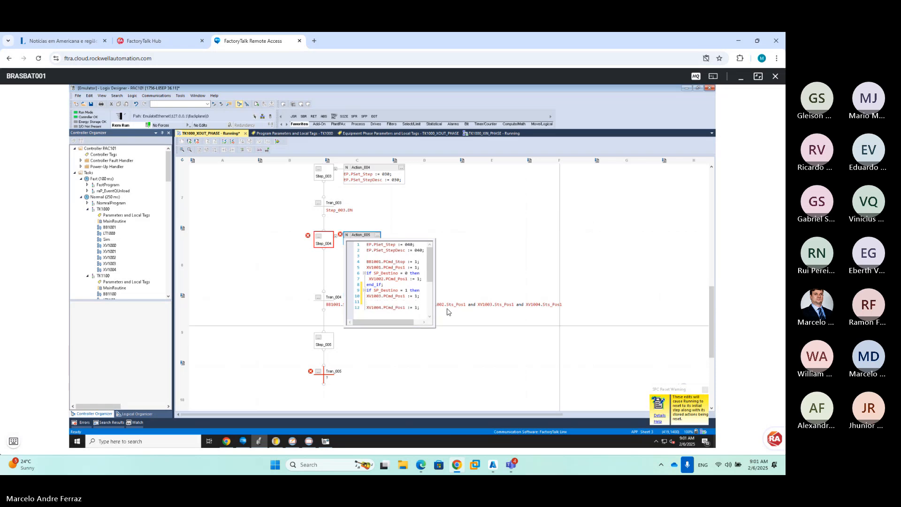
type("end_i")
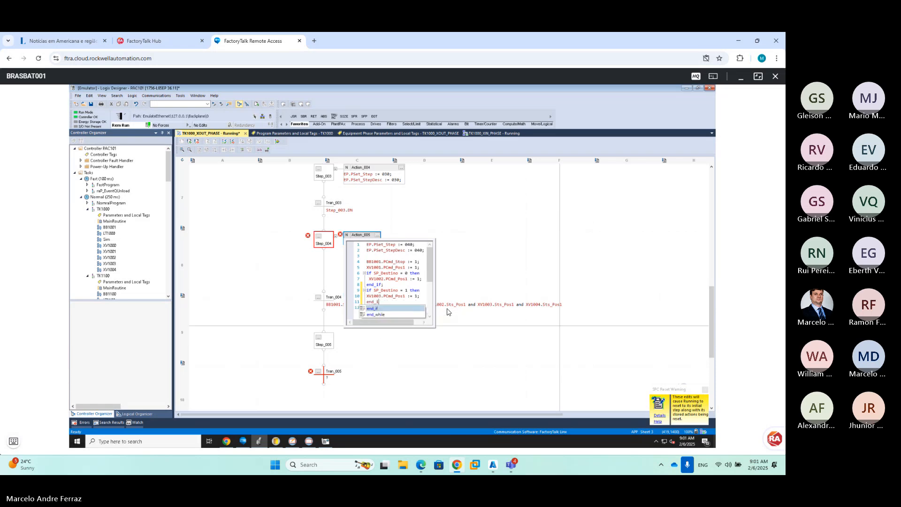
type("f;")
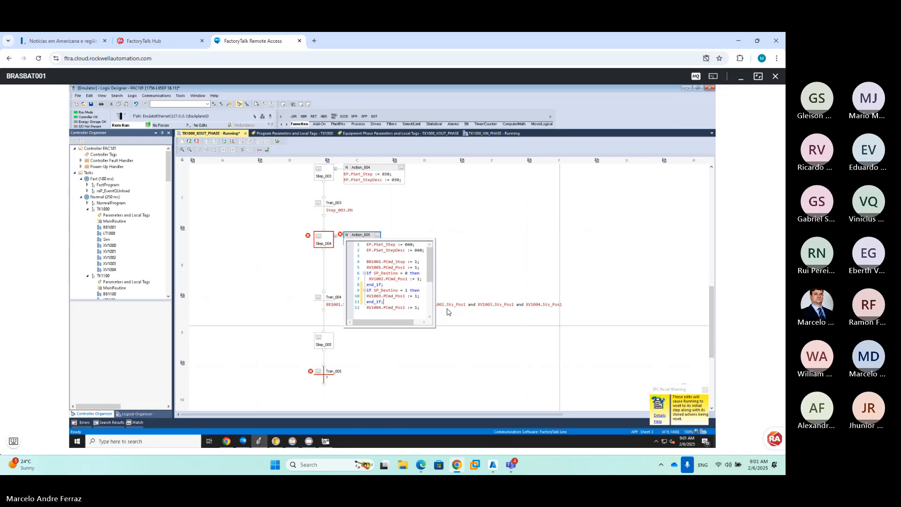
Wrap XV1004.PCmd_Pos1 in an 'if SP_Destino = 2 then … end_if' block and commit
key("Return")
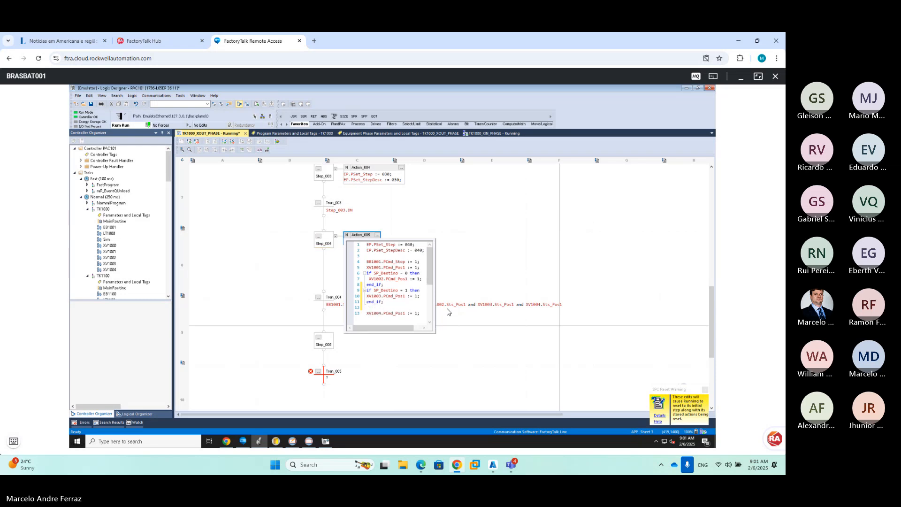
type("if SP_Destino = 0 then")
left_click(407, 308)
key("BackSpace")
type("2")
key("Return")
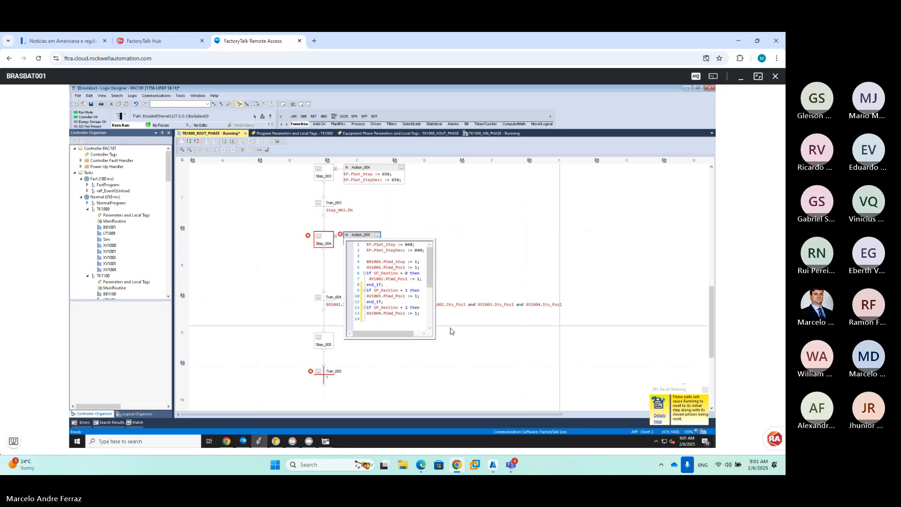
type("end")
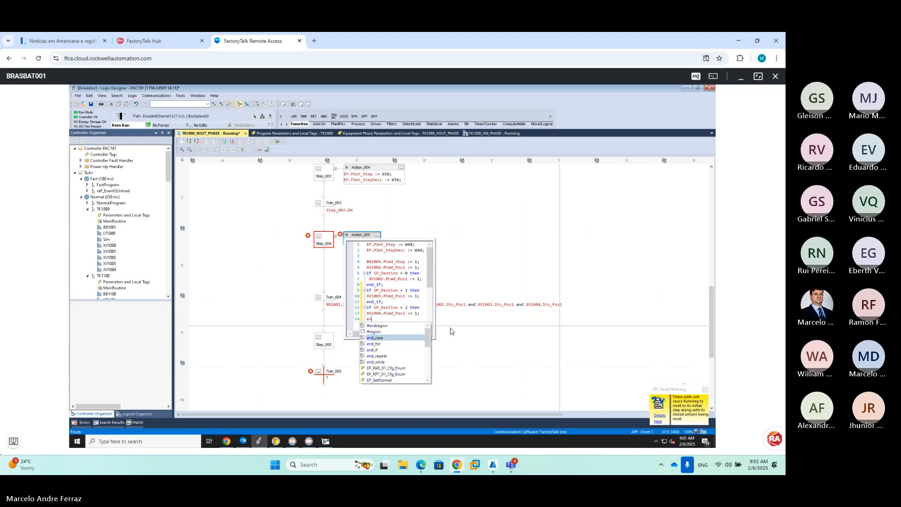
key("Down")
key("Down")
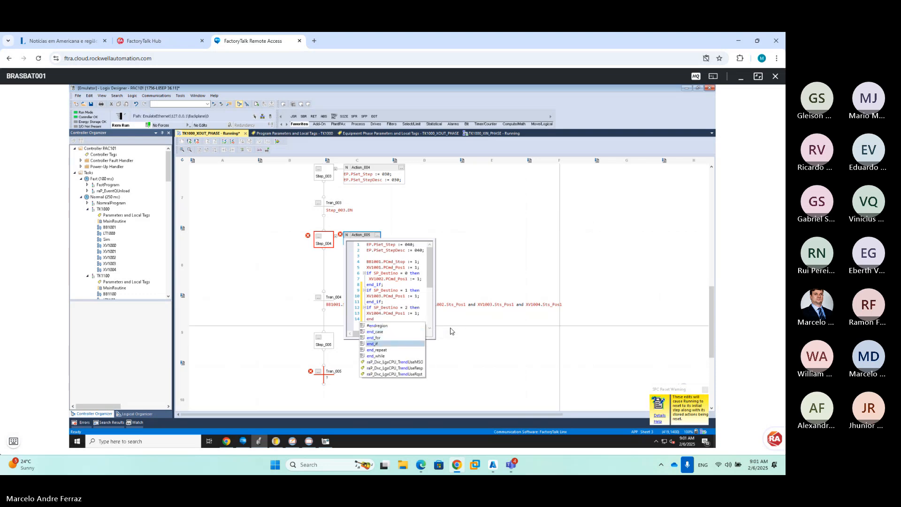
key("Return")
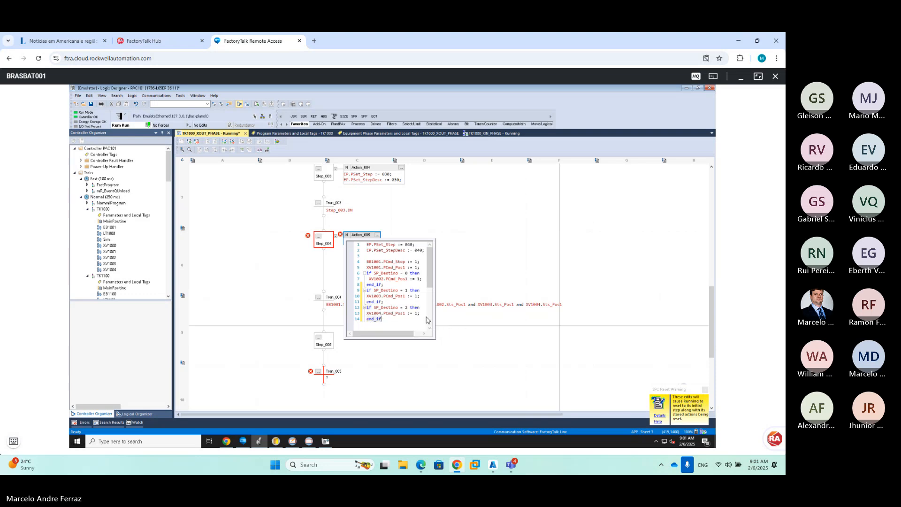
left_click(449, 274)
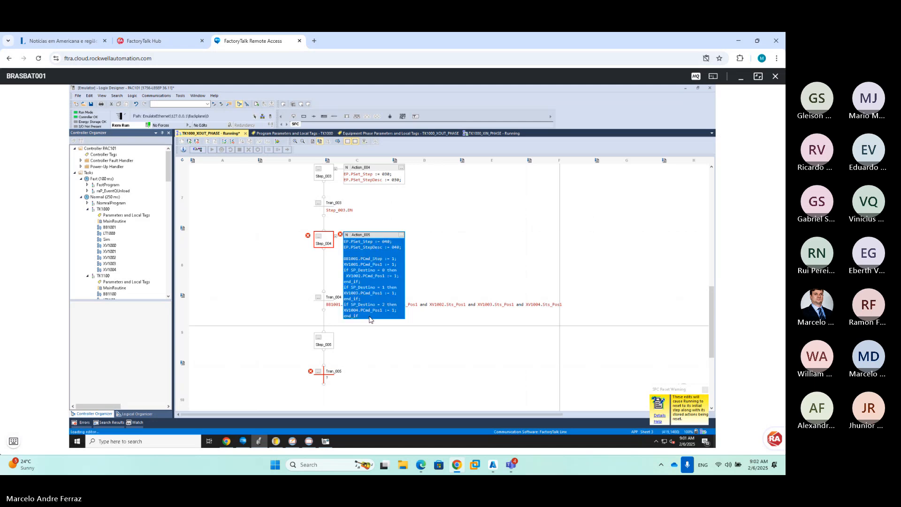
Reopen Action_005's code and commit it again without changes
double_click(368, 319)
left_click(390, 324)
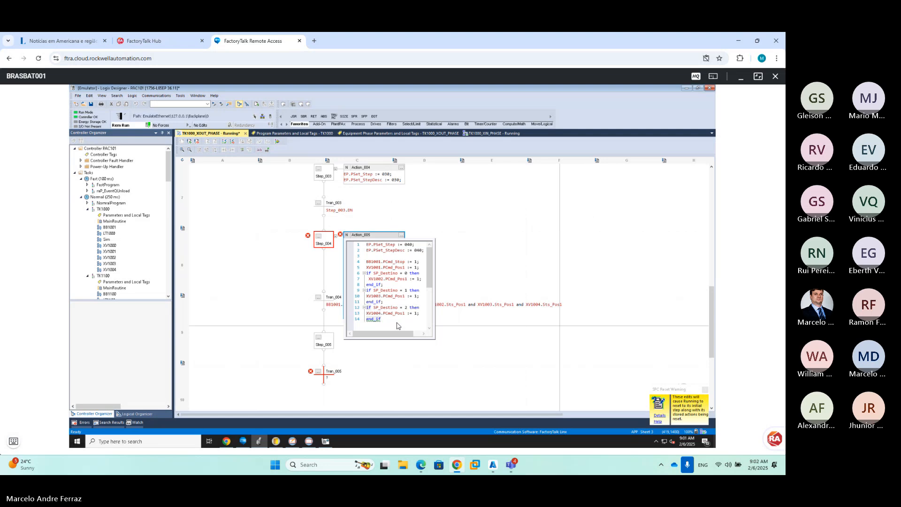
left_click(471, 254)
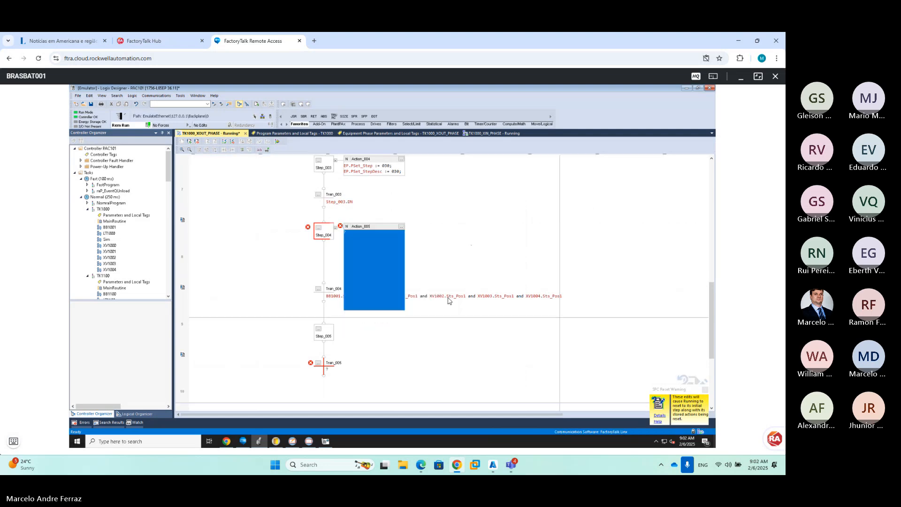
left_click(387, 281)
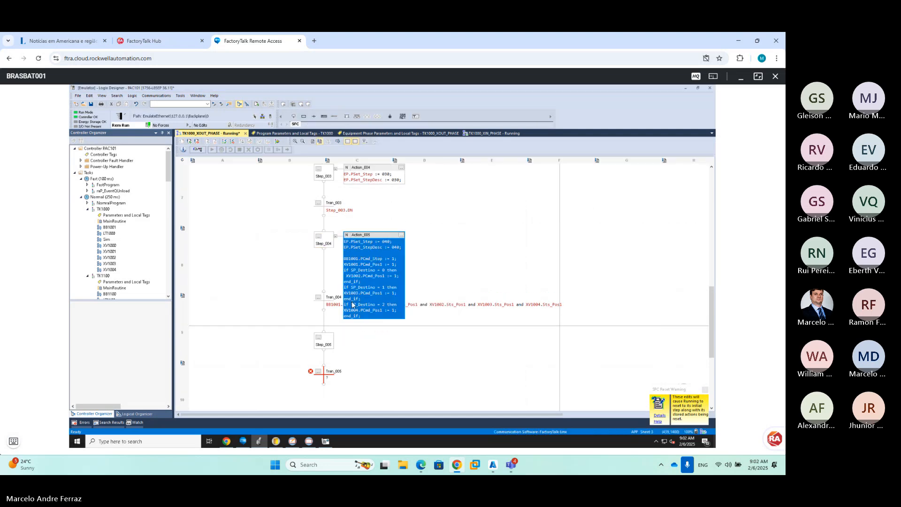
Marquee-select Tran_004, Step_005 and Tran_005 and move them below Action_005
left_click(337, 305)
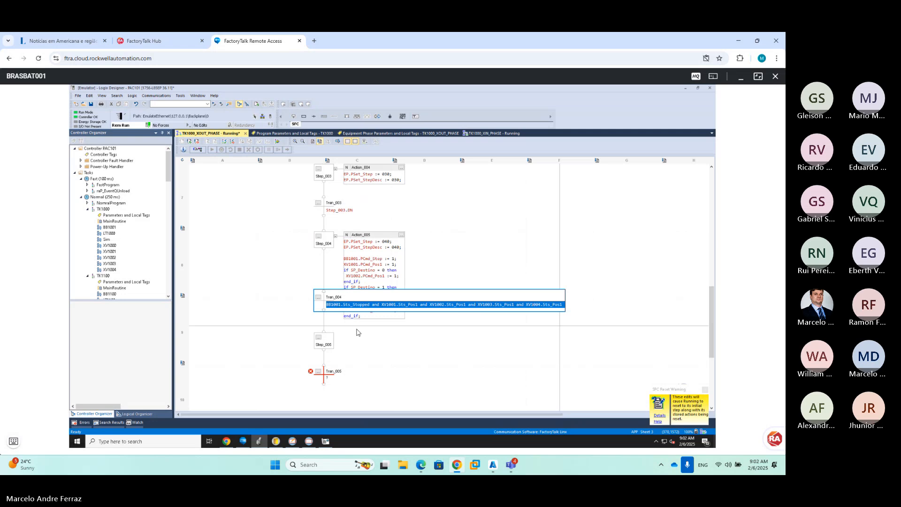
left_click(372, 348)
left_click_drag(273, 223, 555, 404)
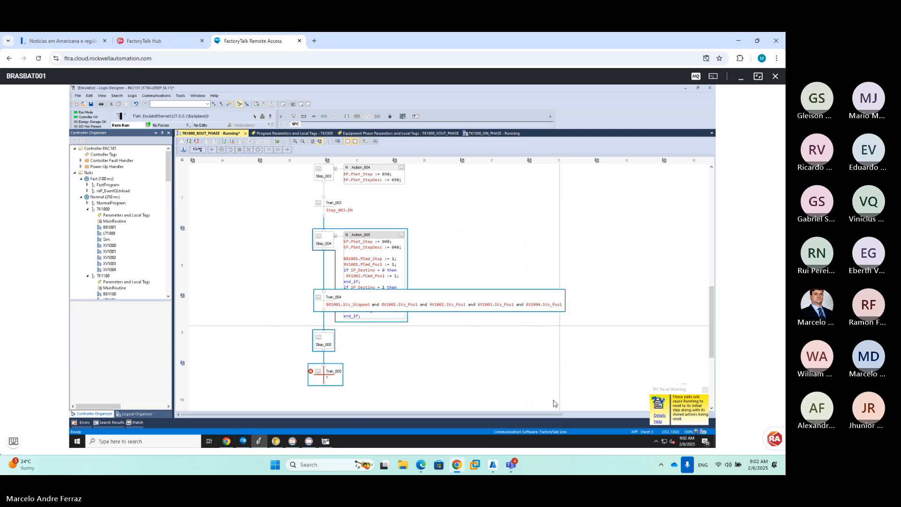
left_click(374, 142)
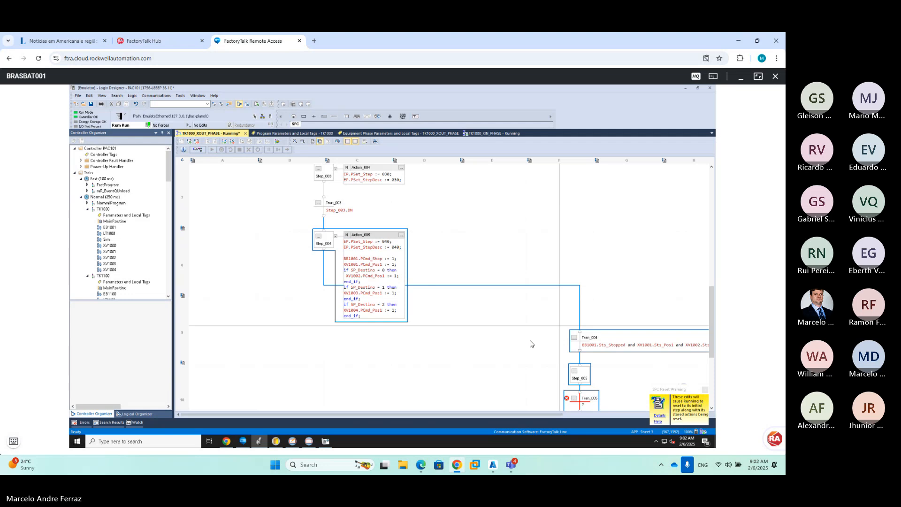
Check Step_005's properties without changes, then scroll the chart to review the layout
left_click(574, 370)
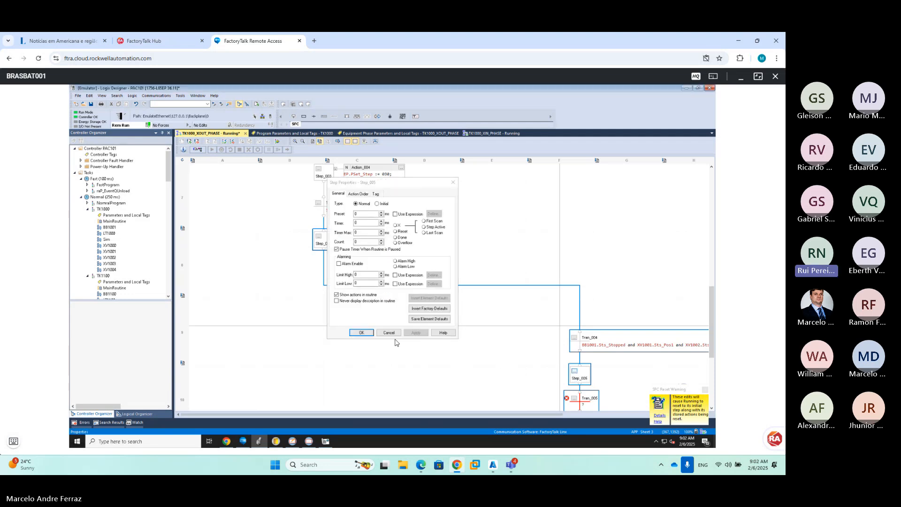
left_click(389, 333)
left_click(535, 377)
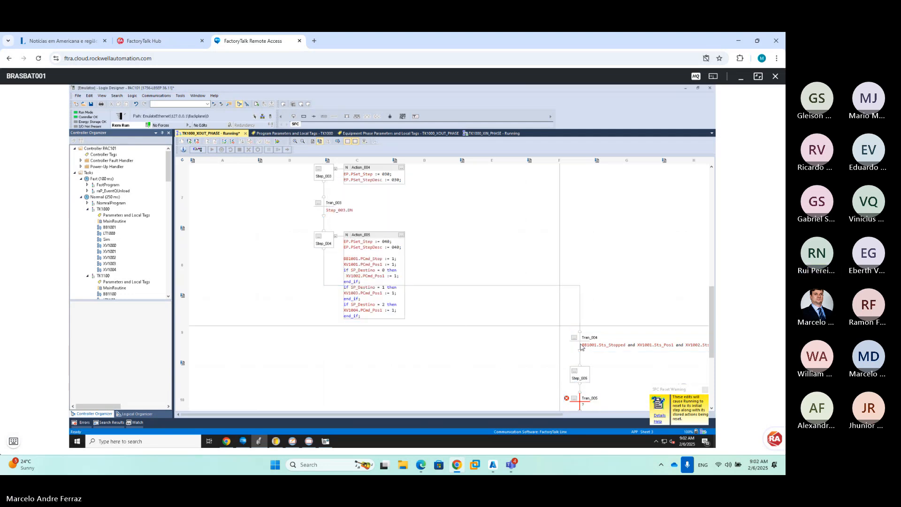
scroll(551, 322, "down", 3)
left_click_drag(615, 359, 332, 269)
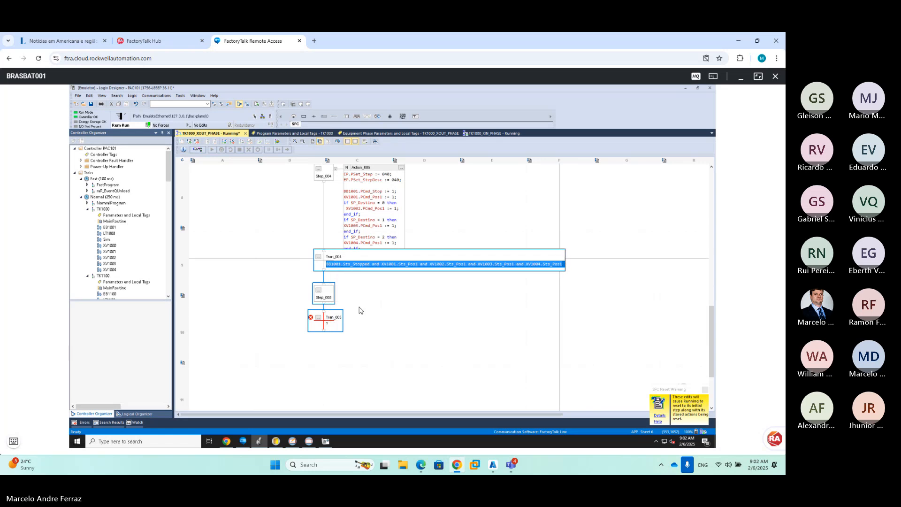
left_click(365, 314)
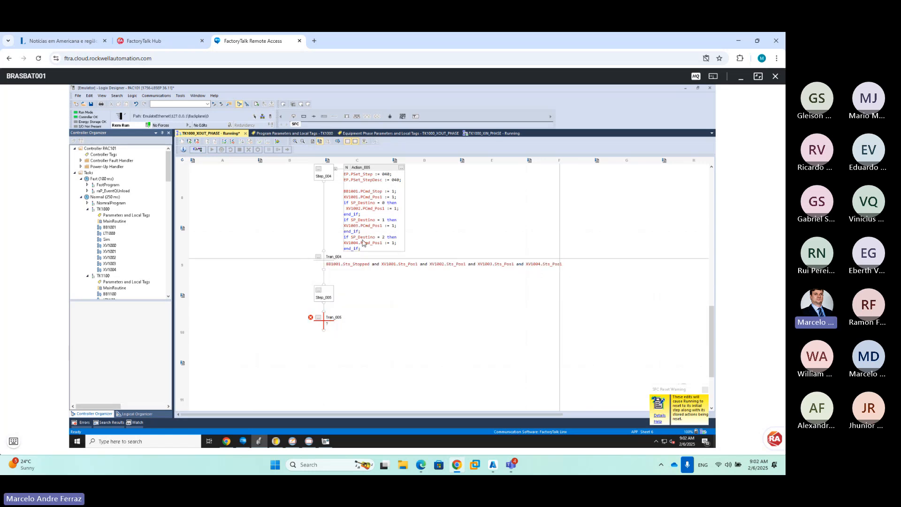
mouse_move(359, 241)
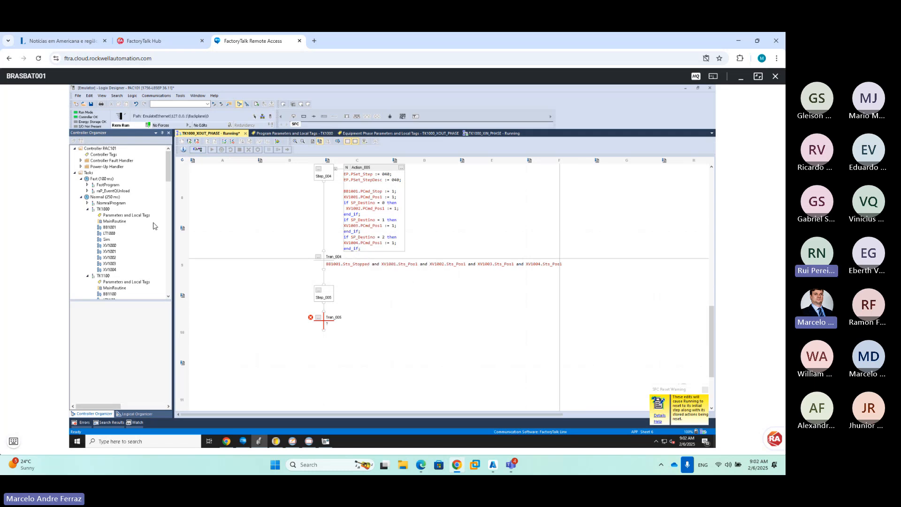
scroll(157, 262, "down", 15)
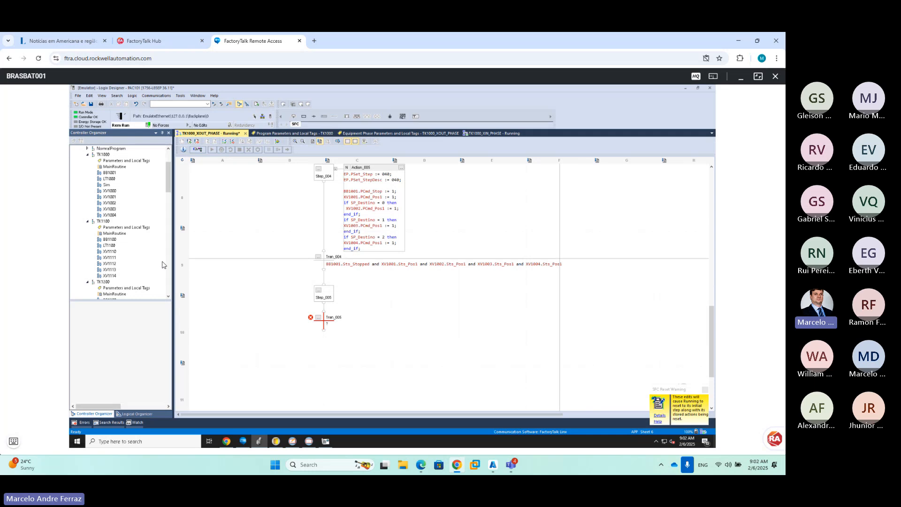
scroll(160, 265, "down", 6)
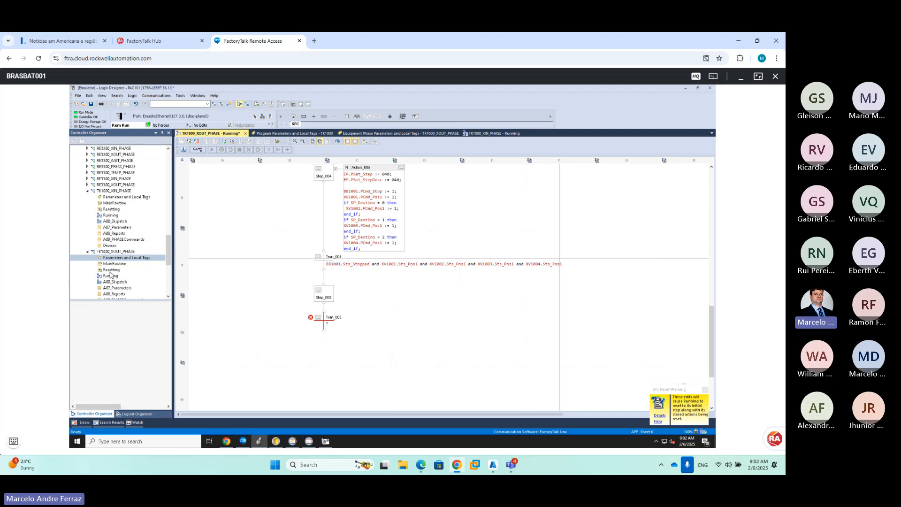
Open TK1000_XOUT_PHASE's A07_Parameters routine to inspect SP_Destino, then collapse both phase folders
left_click(118, 289)
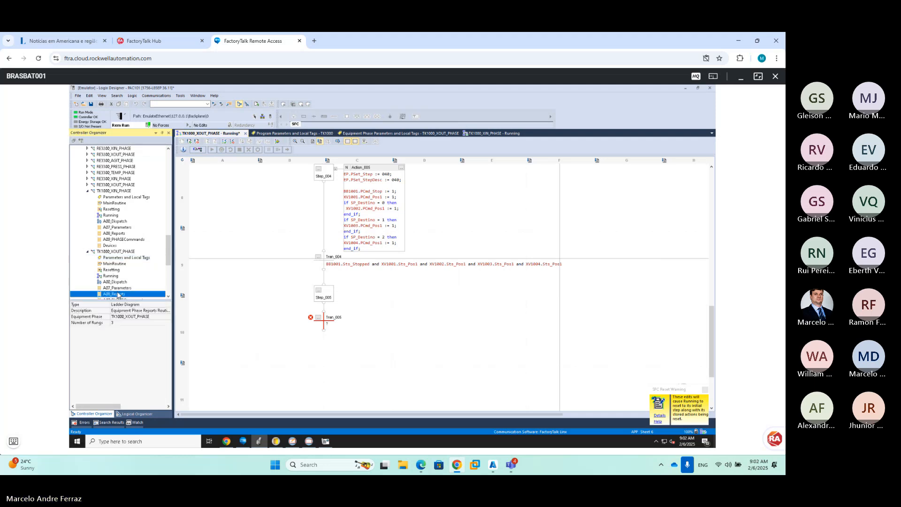
double_click(118, 288)
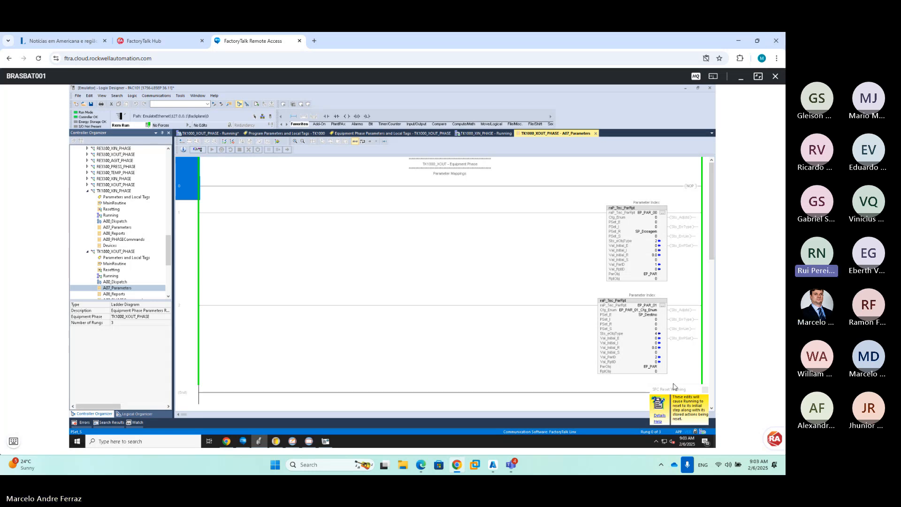
mouse_move(652, 318)
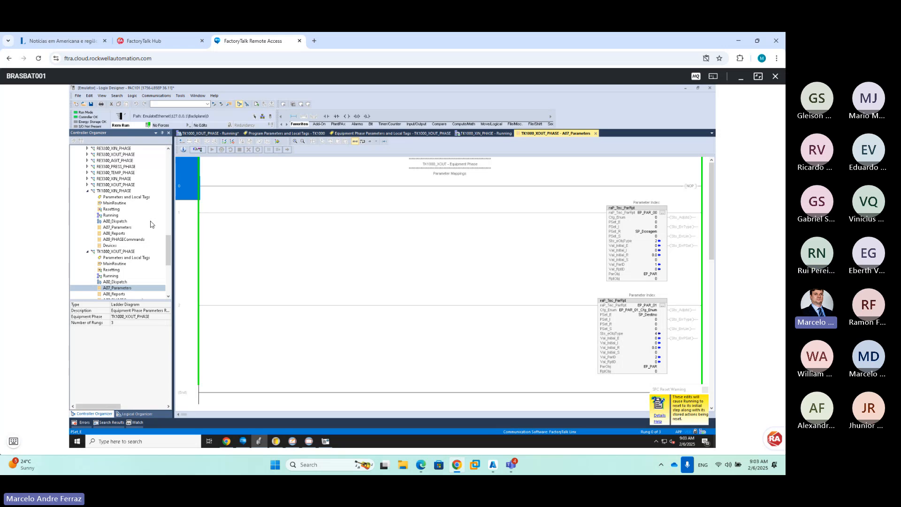
left_click(87, 190)
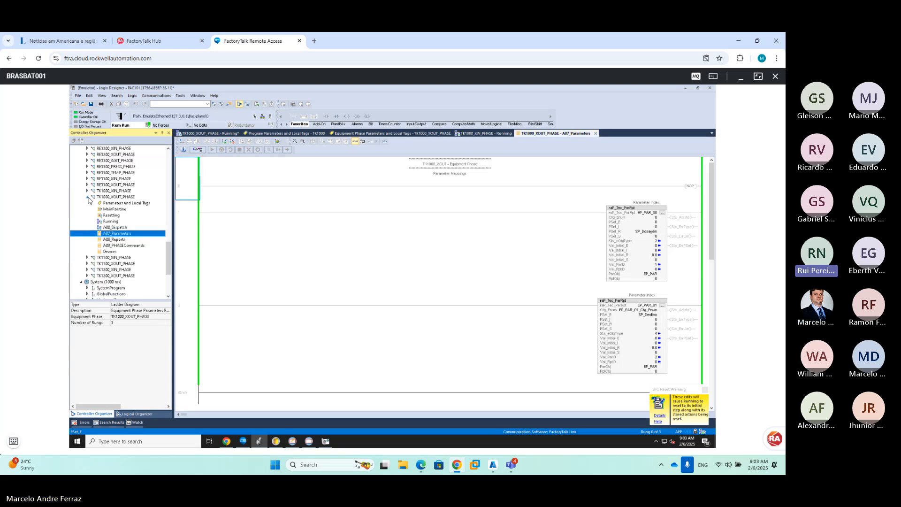
left_click(87, 197)
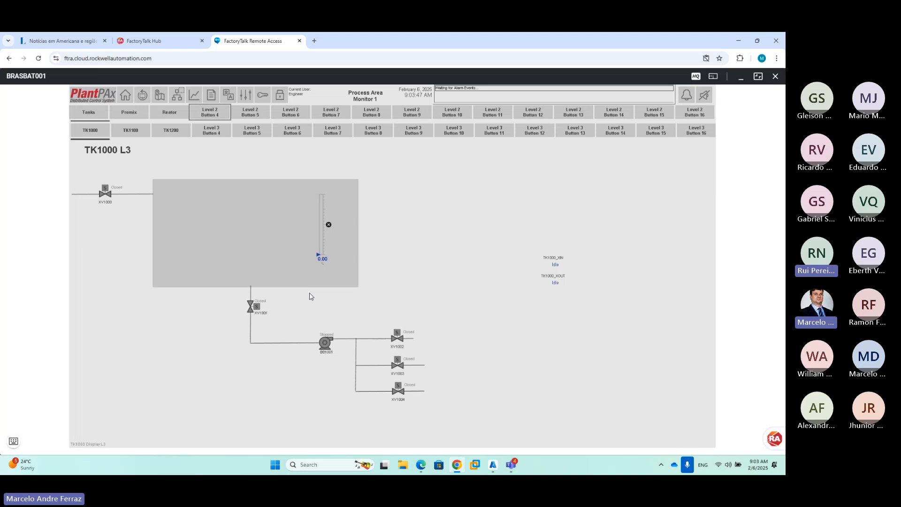
left_click(13, 441)
left_click(69, 421)
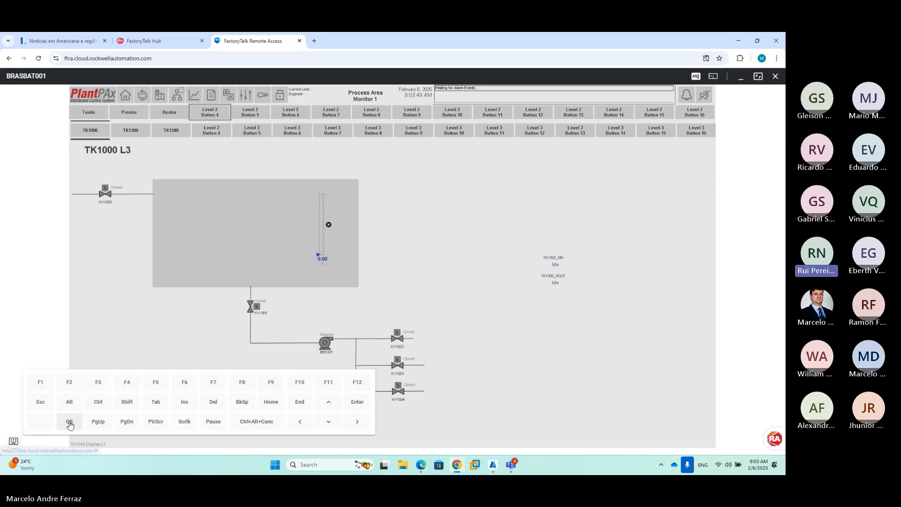
left_click(13, 441)
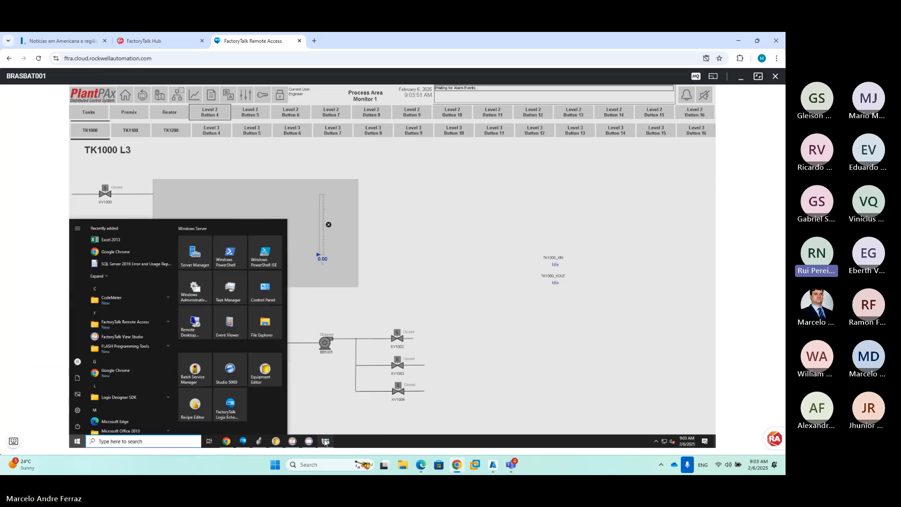
left_click(325, 441)
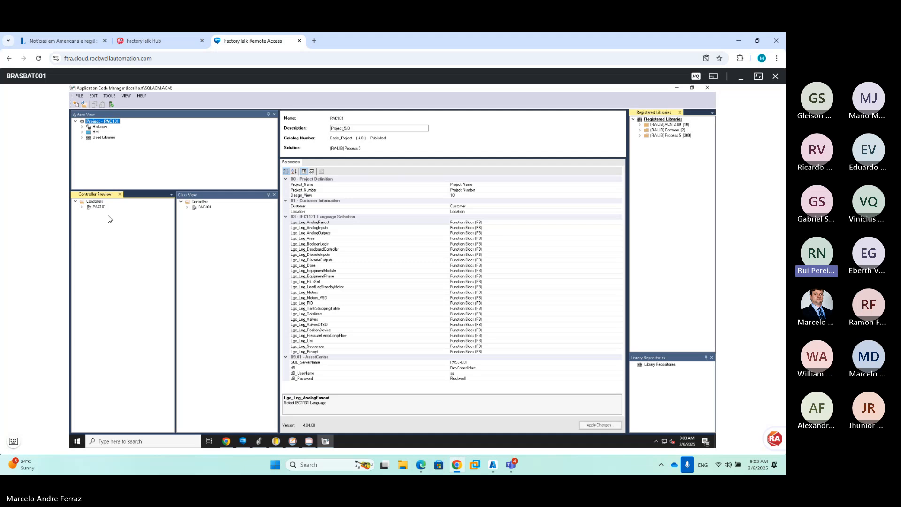
left_click(82, 207)
left_click(677, 90)
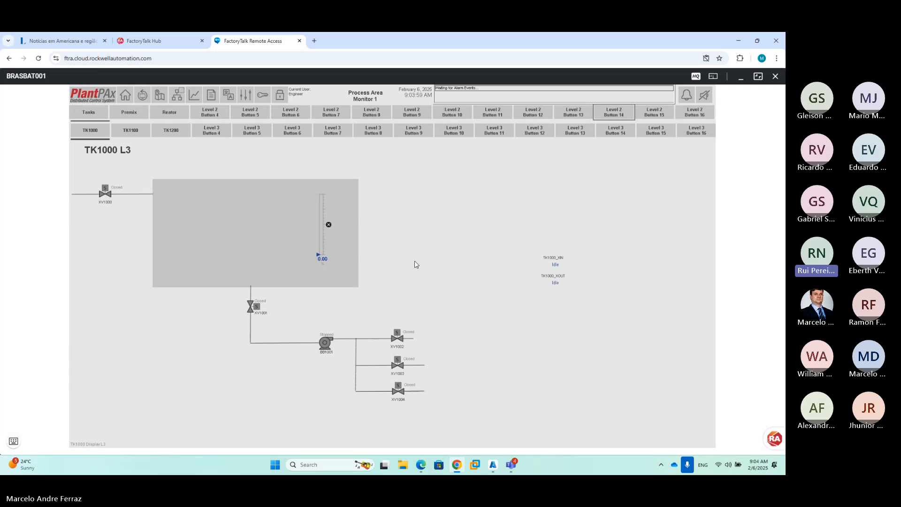
left_click(513, 465)
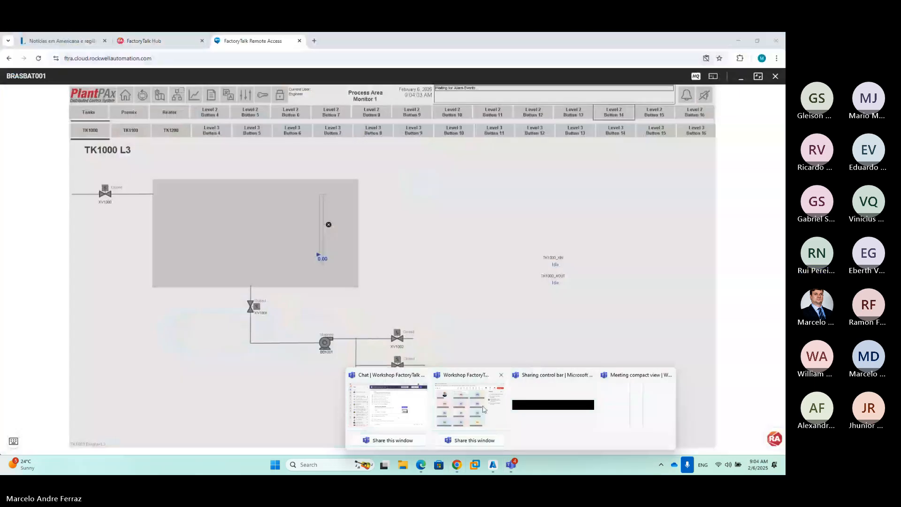
left_click(417, 249)
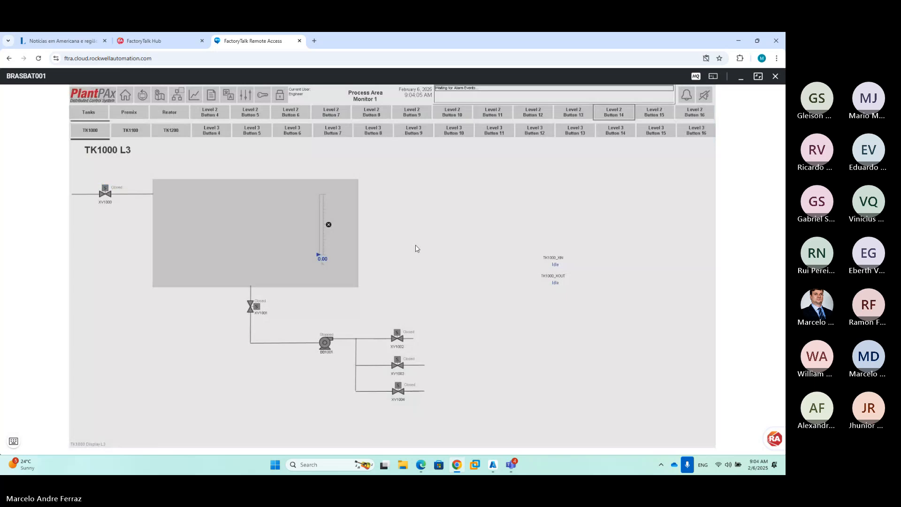
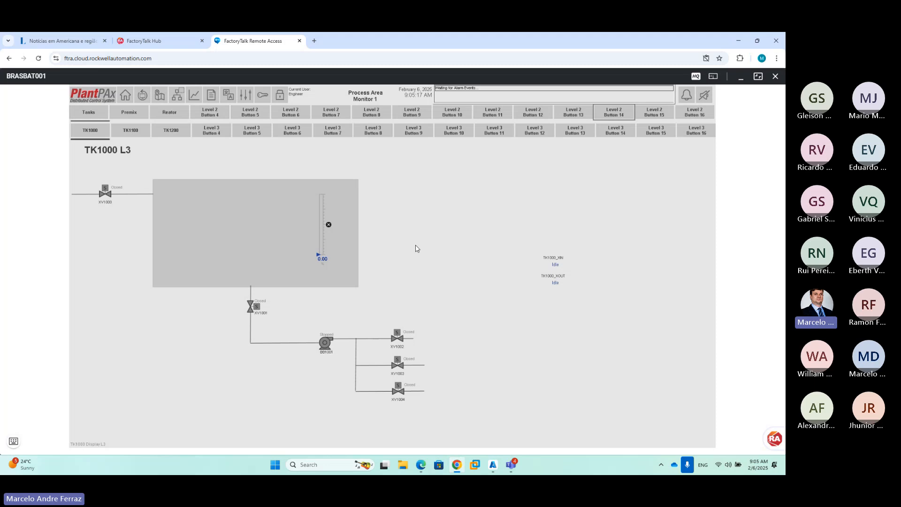
Close the Teams meeting transcript, minimize Teams, and bring up Application Code Manager remotely
left_click(511, 464)
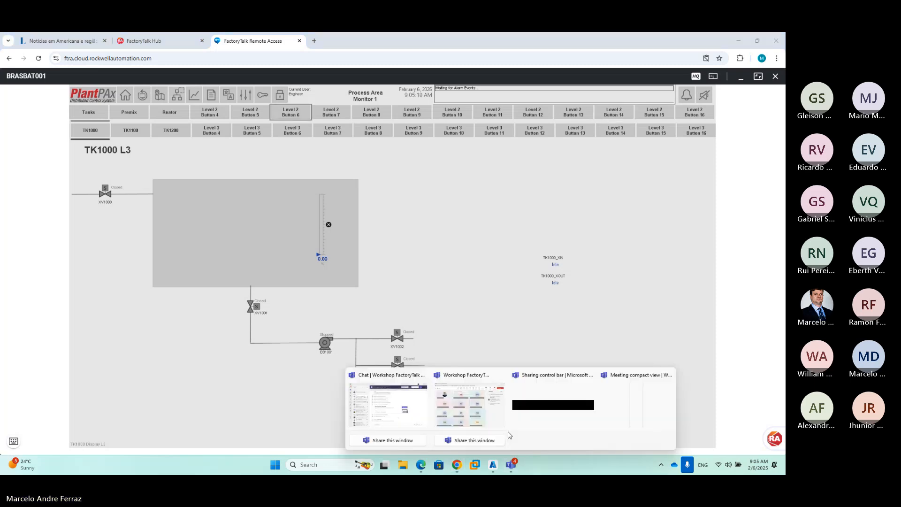
left_click(479, 408)
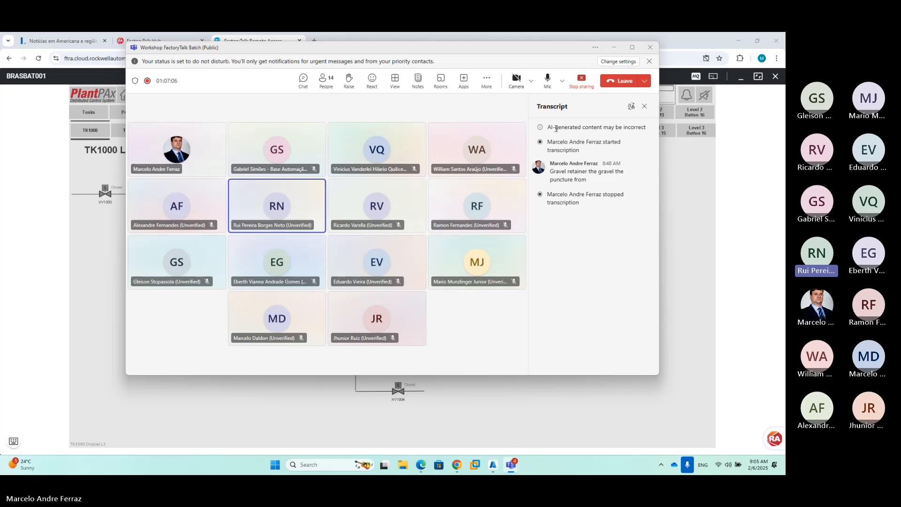
left_click(644, 106)
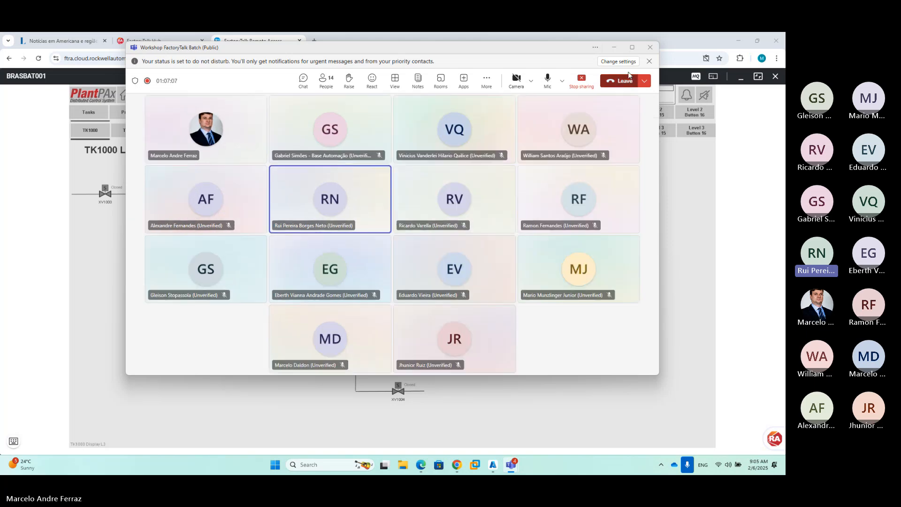
left_click(613, 47)
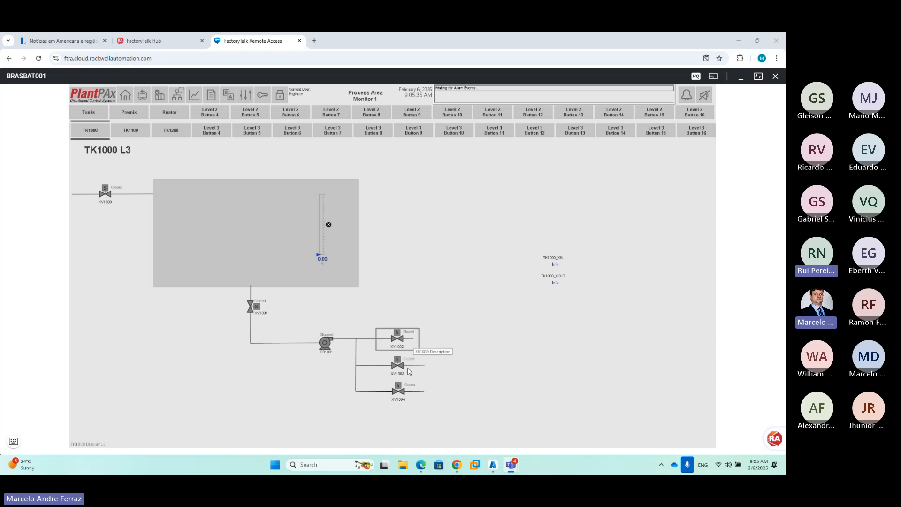
left_click(14, 442)
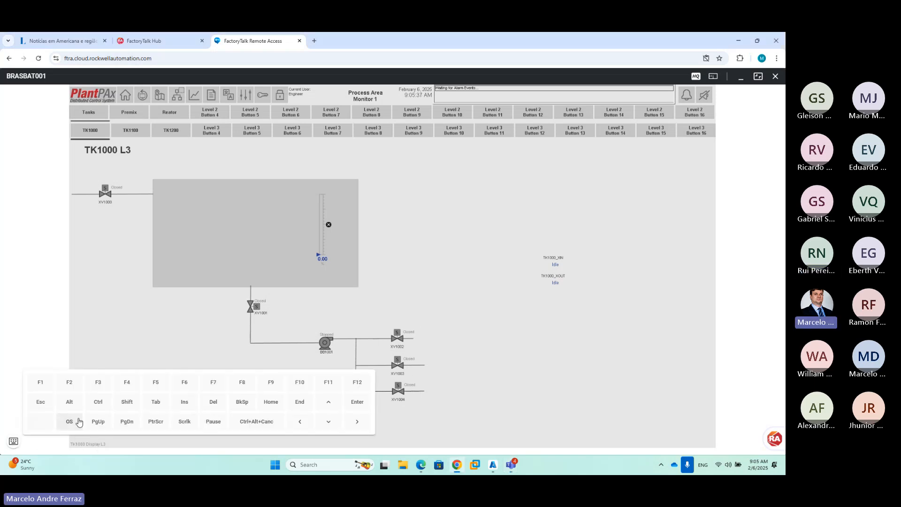
left_click(169, 407)
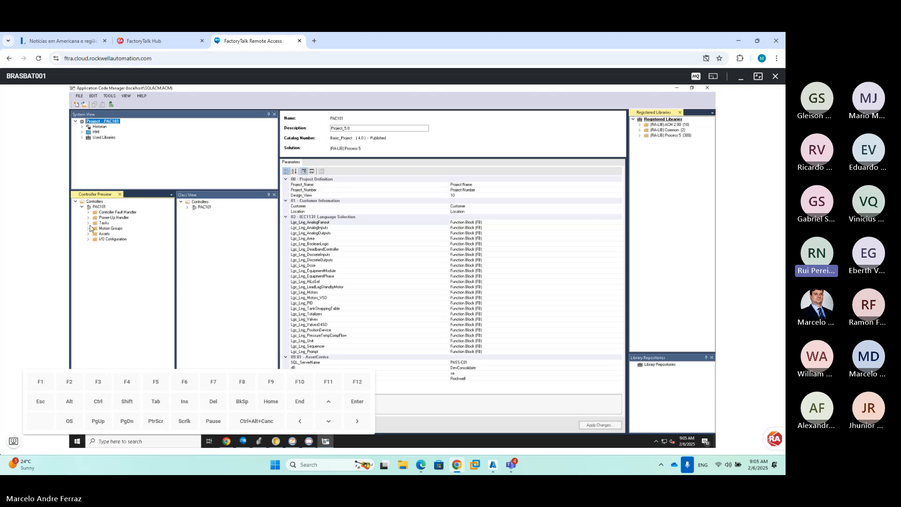
Expand PAC101's Generic_Equipment_Phase class in Class View
left_click(89, 223)
left_click(95, 234)
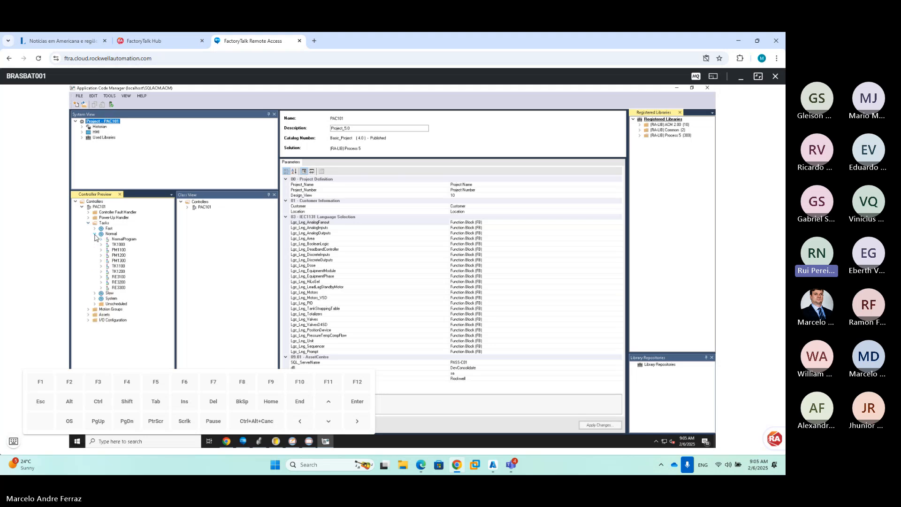
left_click(95, 234)
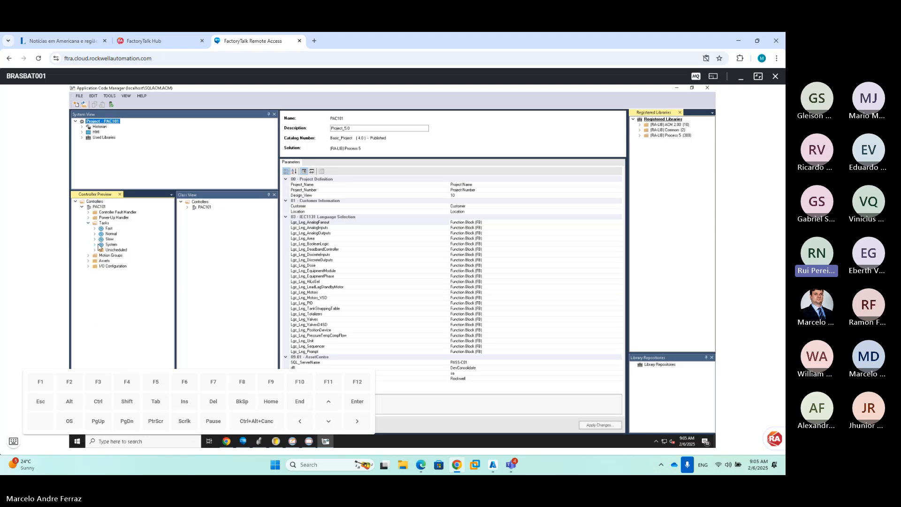
left_click(188, 207)
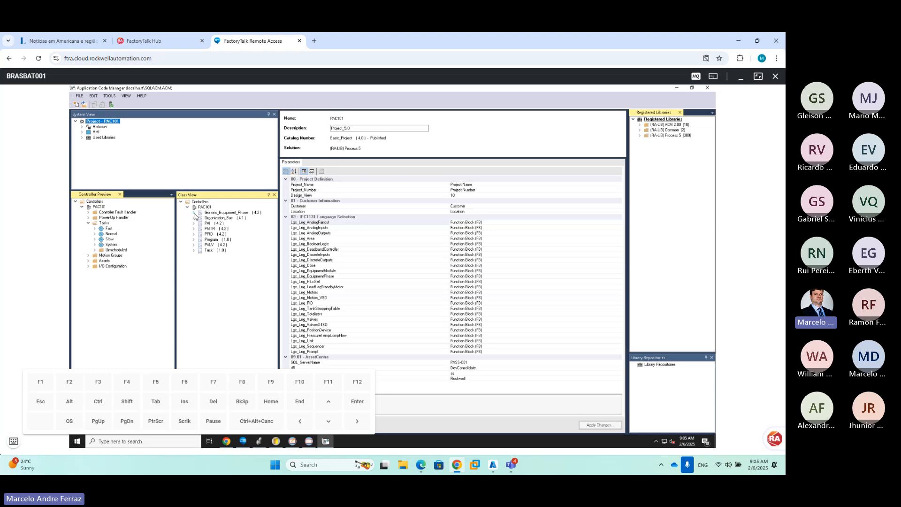
left_click(194, 214)
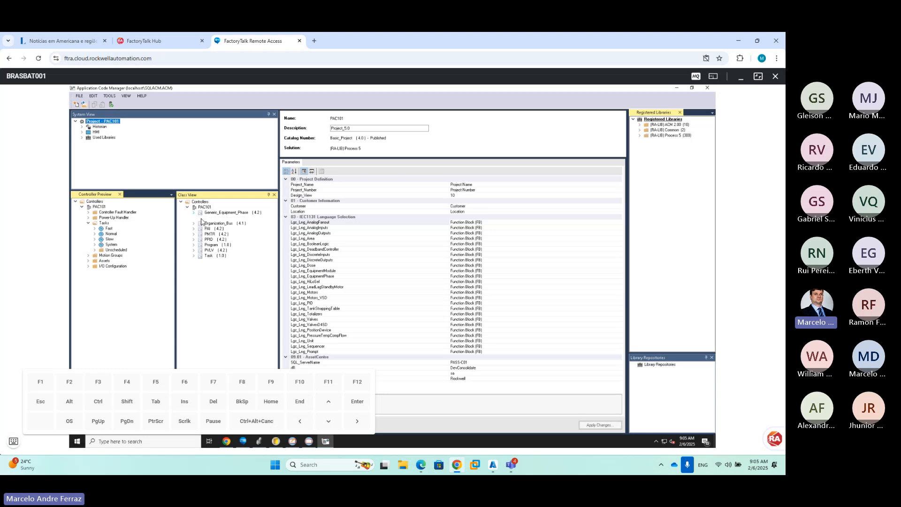
left_click(16, 440)
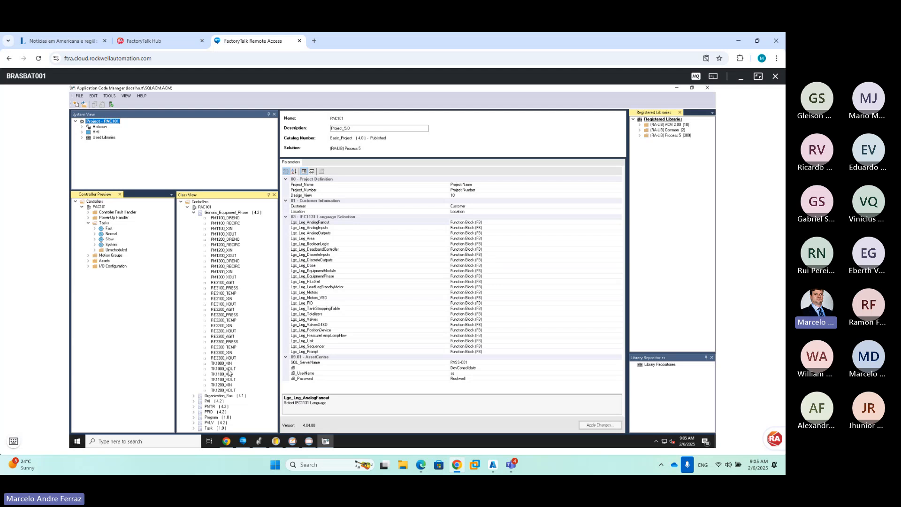
Open TK1000_XOUT's EPParameters and scroll to Par_01's Enum columns
left_click(228, 369)
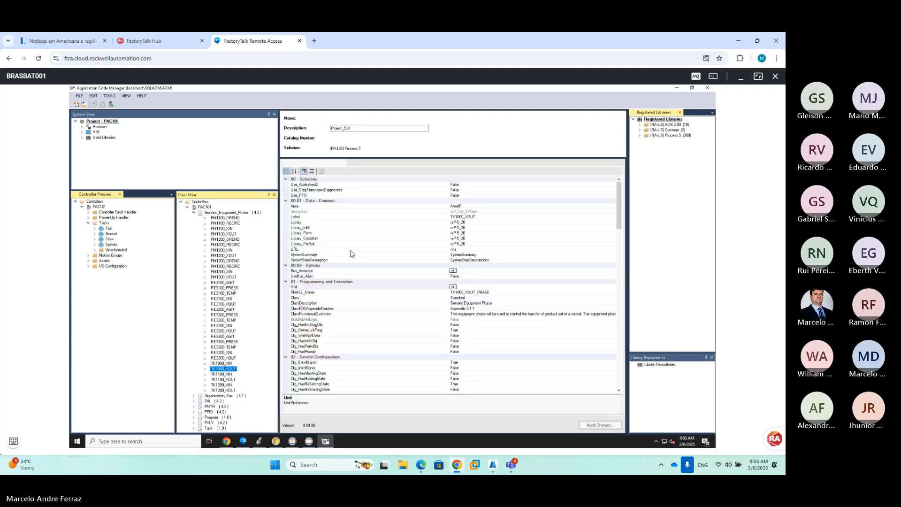
left_click(352, 162)
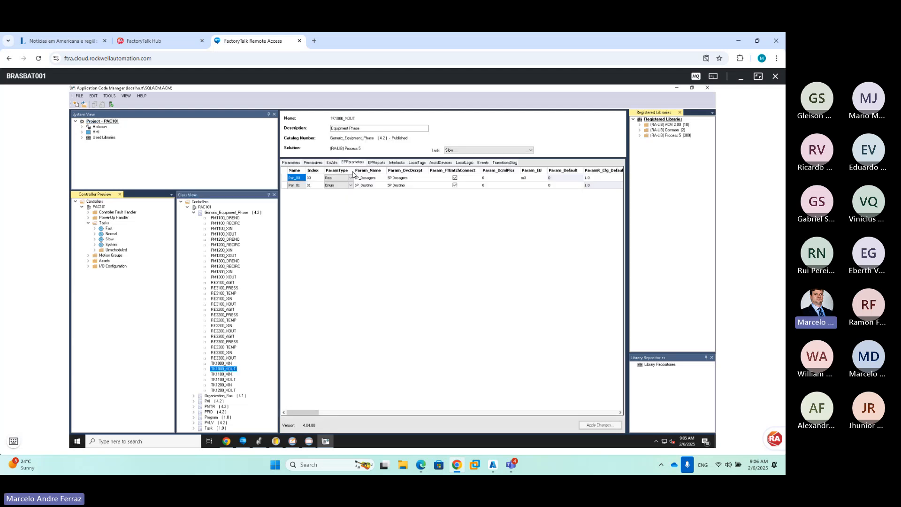
left_click(331, 186)
left_click(477, 185)
left_click(620, 412)
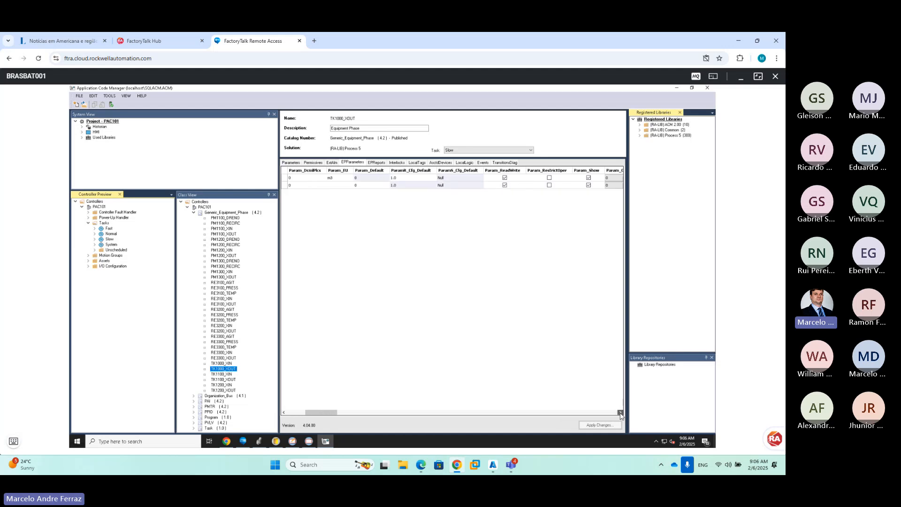
left_click(620, 413)
left_click(620, 413)
left_click(621, 413)
left_click(620, 413)
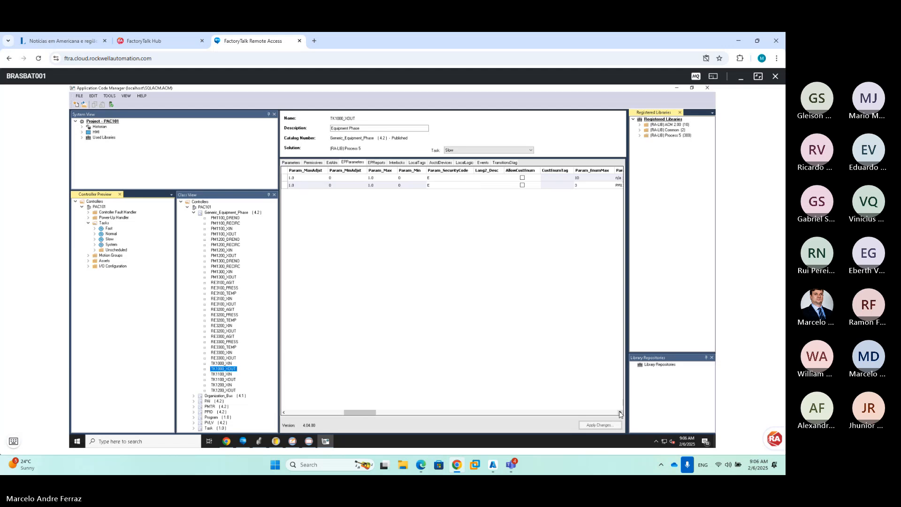
left_click(620, 412)
left_click(620, 413)
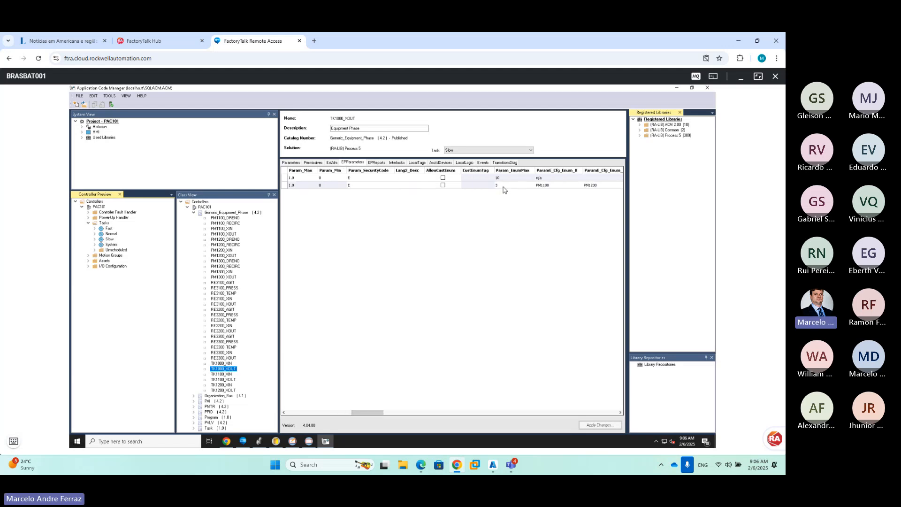
Review the enum values PM1100, PM1200 and PM1300, then return to PlantPAx
left_click(566, 187)
left_click(589, 186)
left_click(620, 412)
left_click(621, 412)
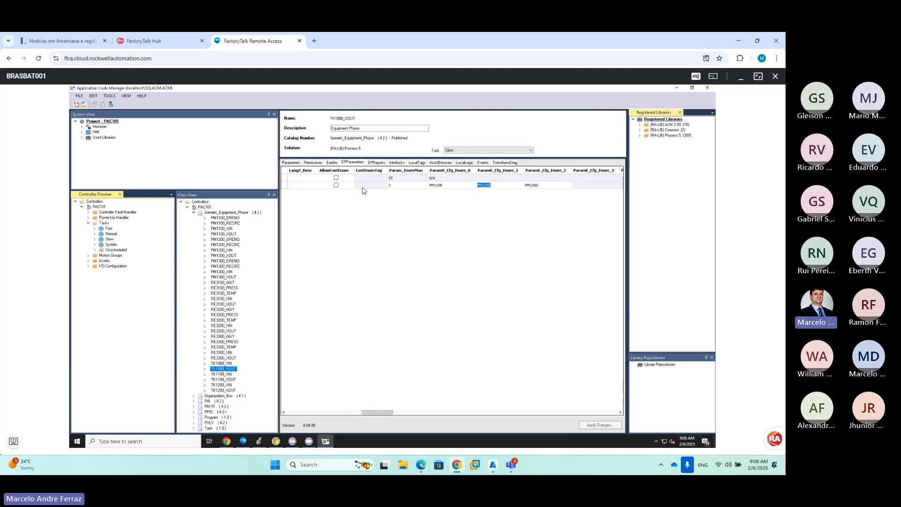
left_click(309, 441)
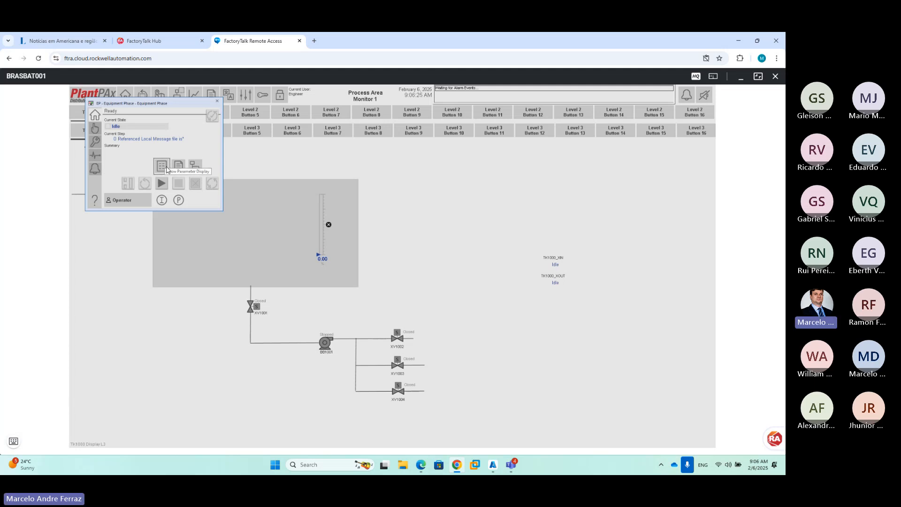
Review SP Destino's destination choices in the parameter display, keeping PM1100
left_click(162, 166)
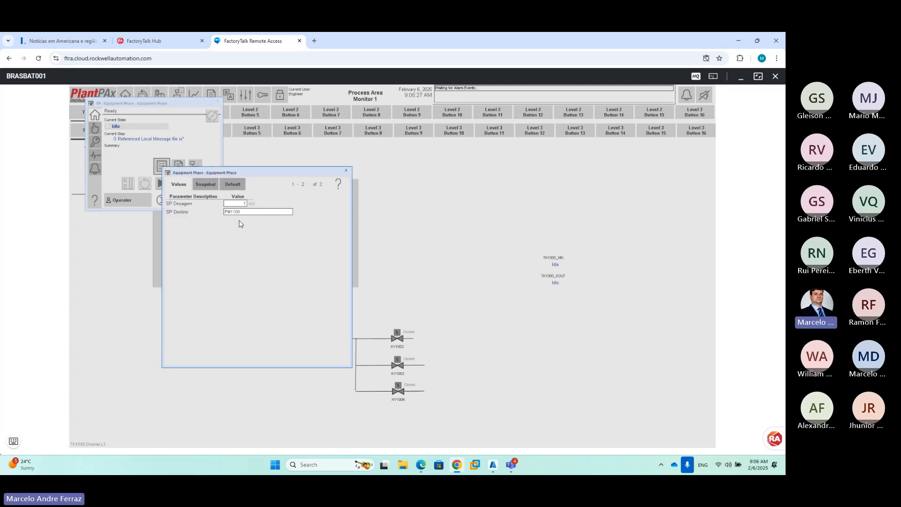
left_click(236, 213)
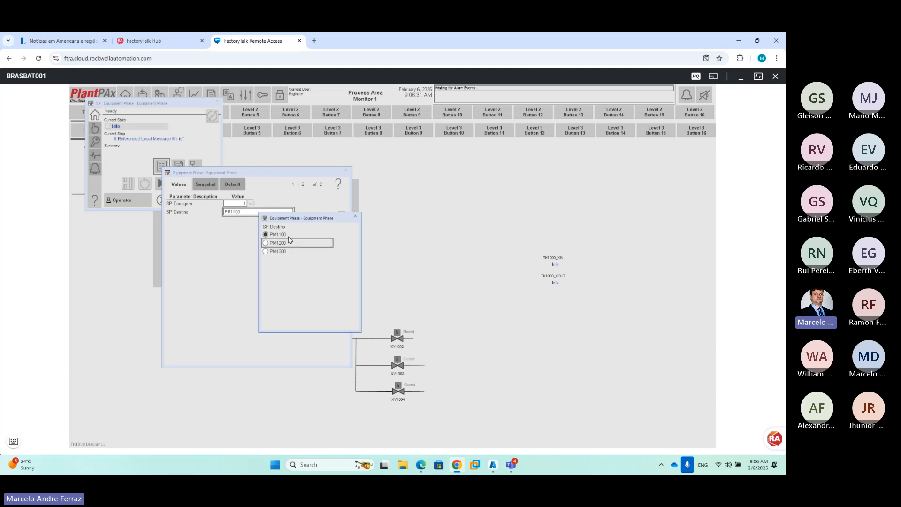
left_click(297, 256)
left_click(299, 235)
left_click(356, 216)
Close the parameter window and Equipment Phase faceplate, and bring up the function-key panel
left_click(346, 170)
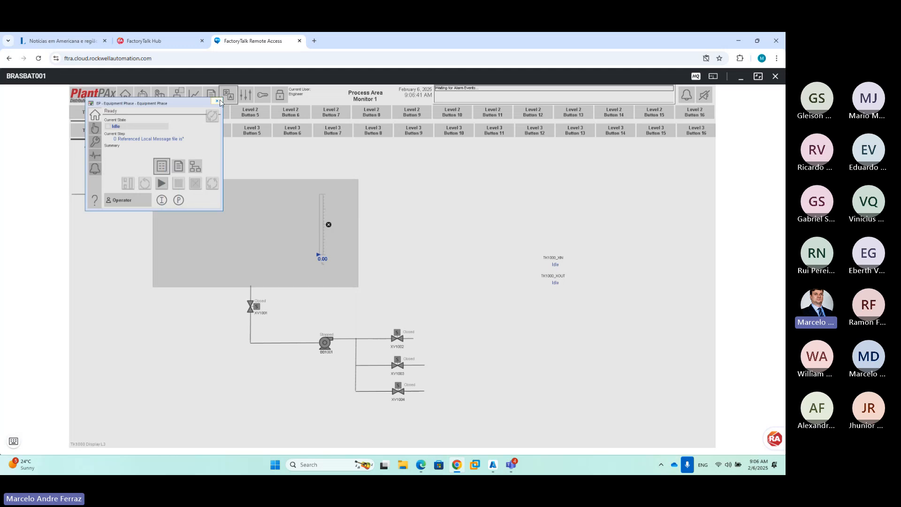
left_click(217, 102)
left_click(14, 441)
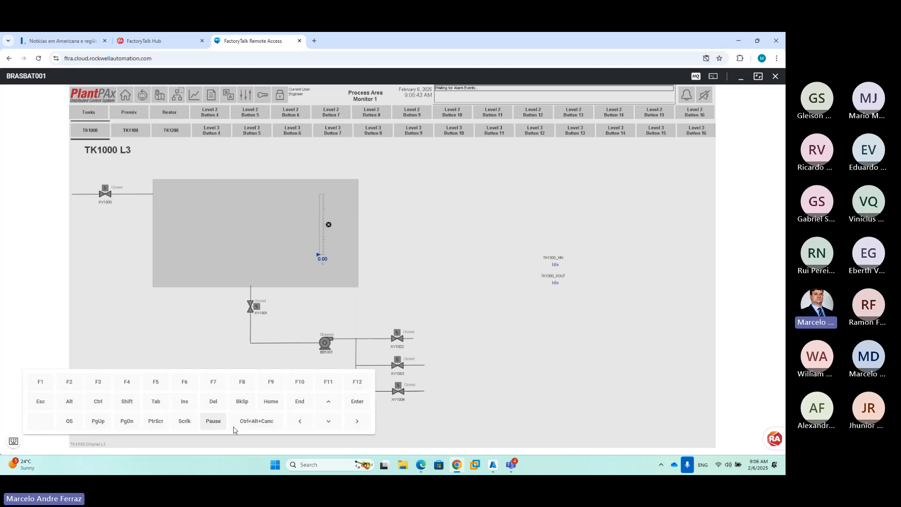
Launch the FactoryTalk Batch Equipment Editor from the remote Start menu
left_click(14, 442)
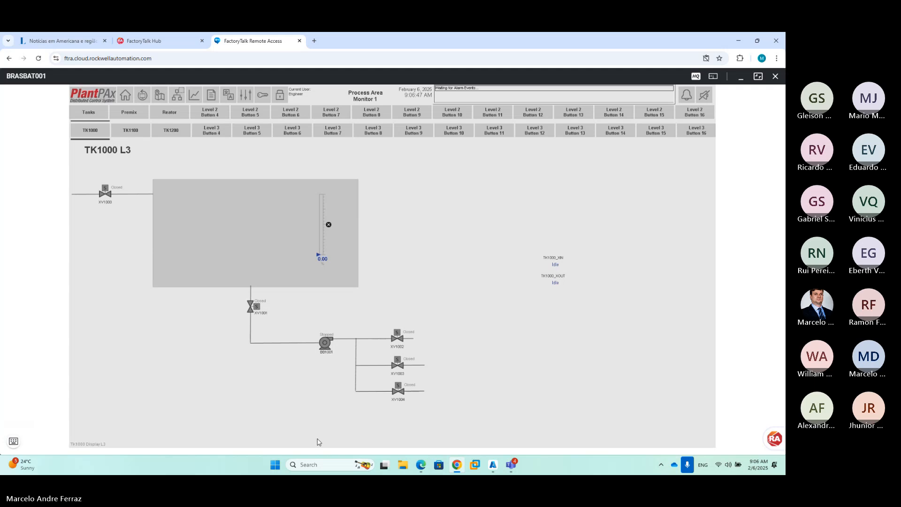
left_click(14, 441)
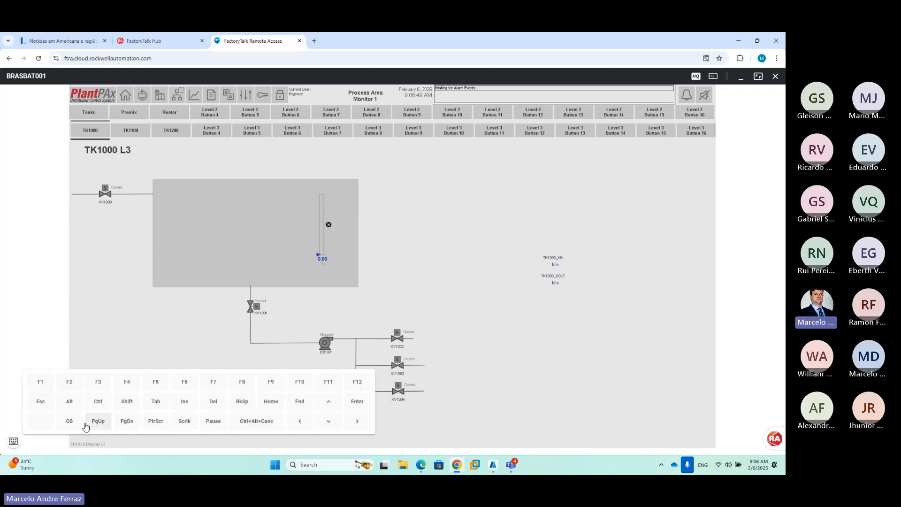
left_click(13, 441)
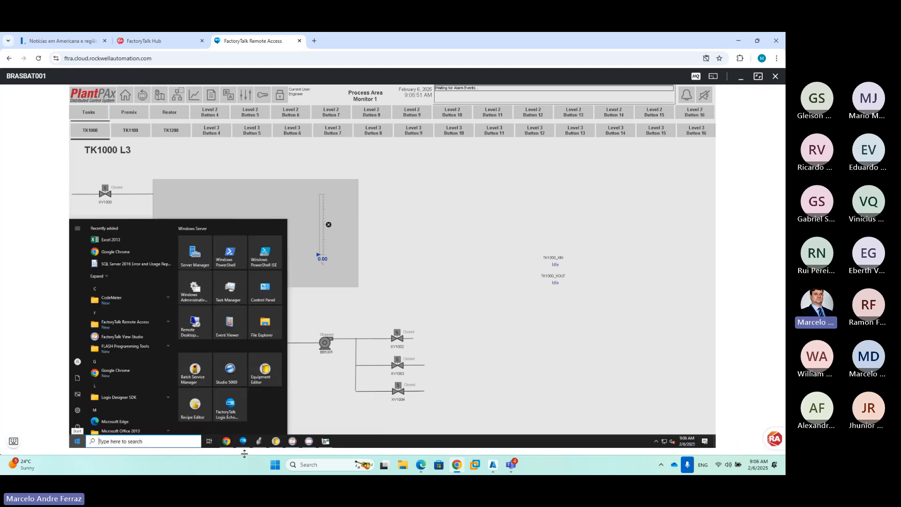
left_click(276, 442)
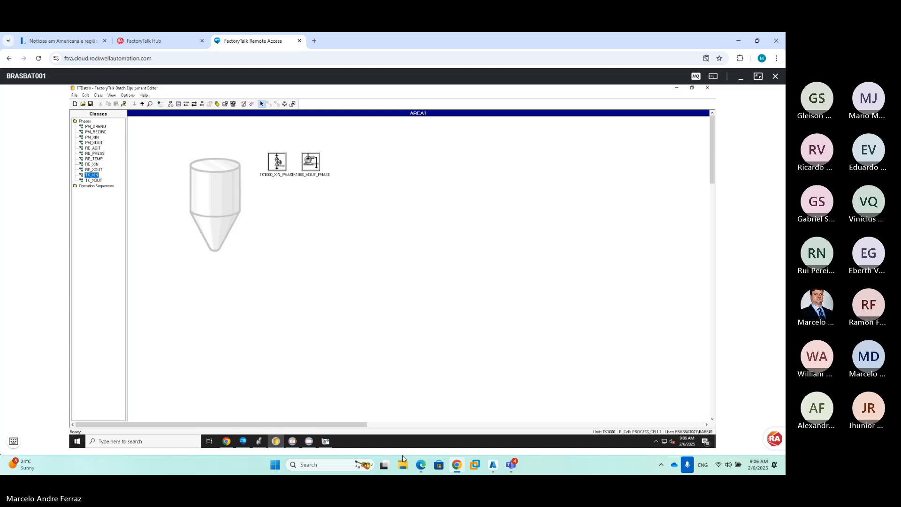
mouse_move(511, 466)
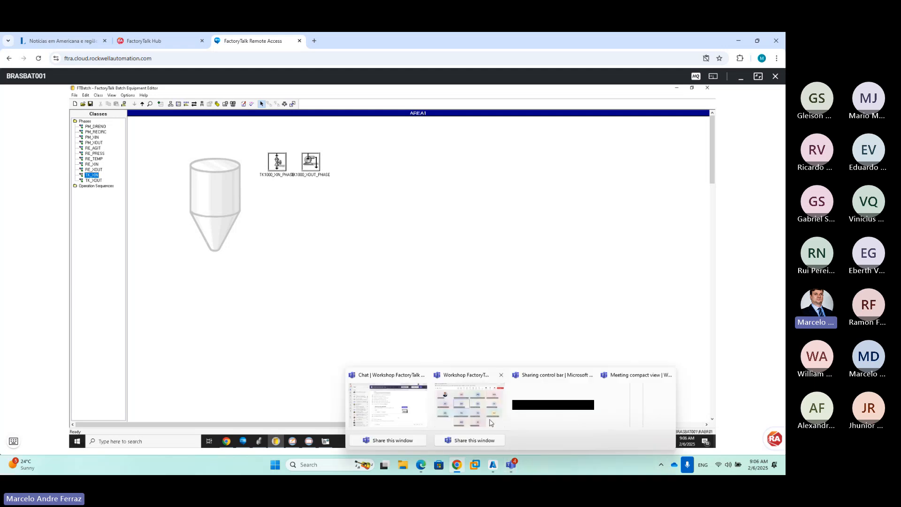
left_click(488, 376)
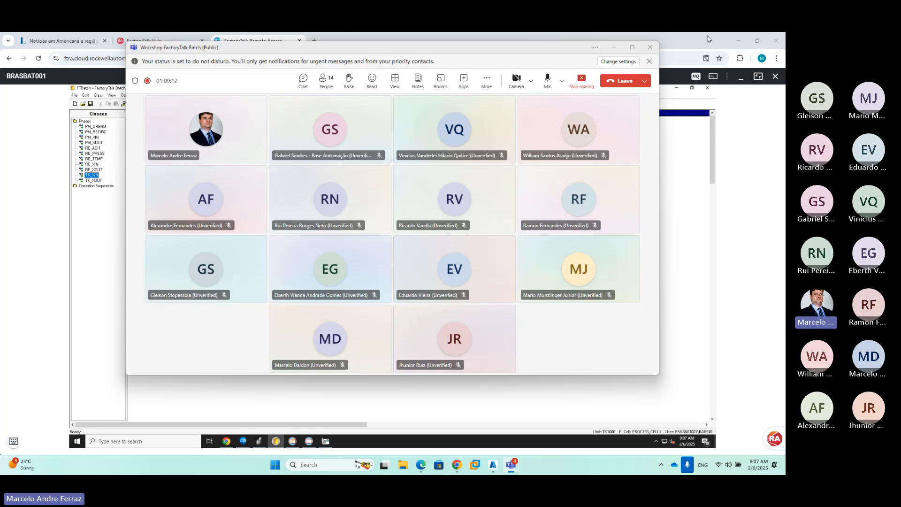
left_click(614, 47)
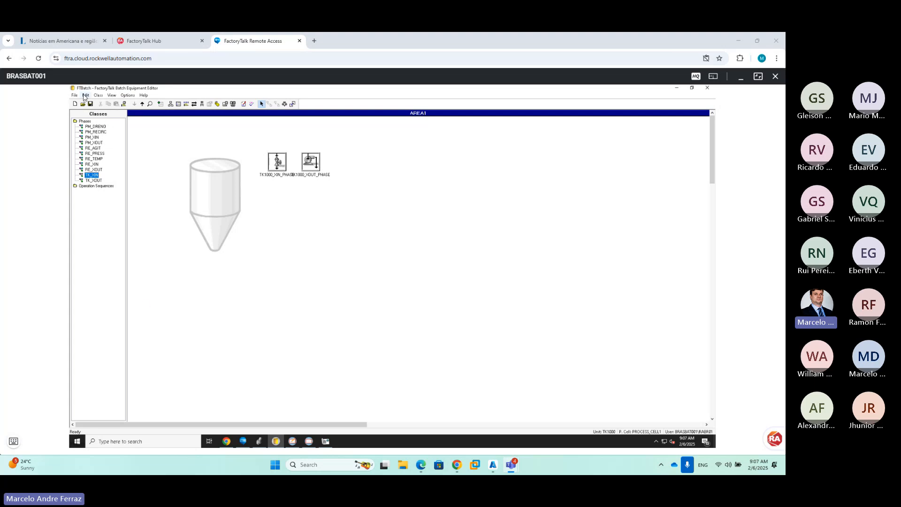
Add an empty enumeration set named TANKS_DEST next to STORAGE_DEST
left_click(86, 96)
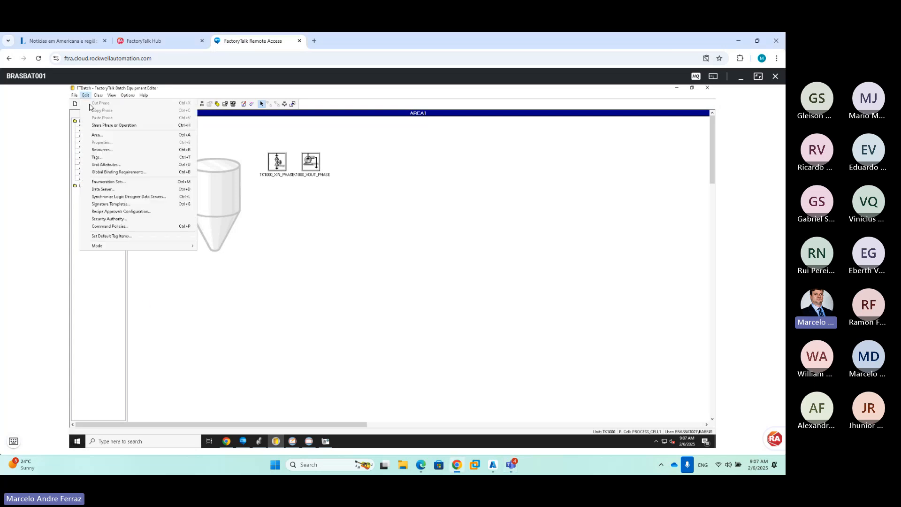
left_click(108, 182)
left_click(323, 241)
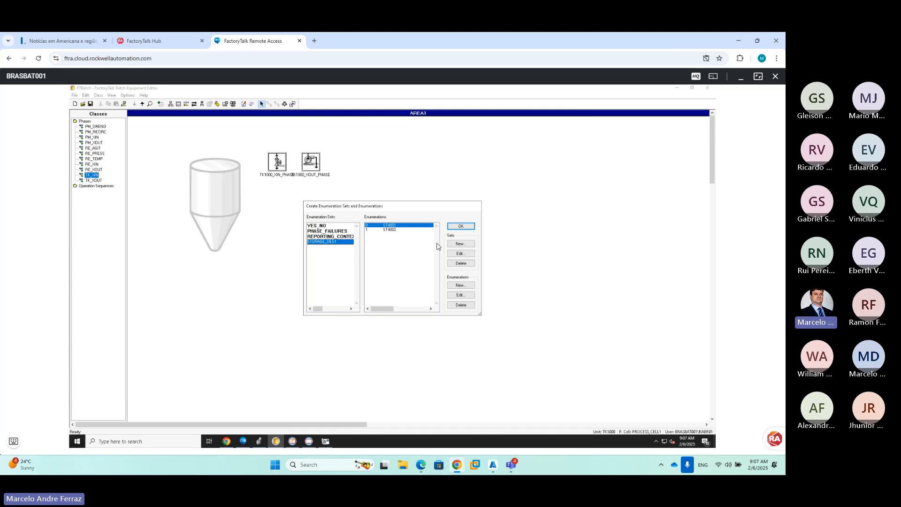
left_click(458, 244)
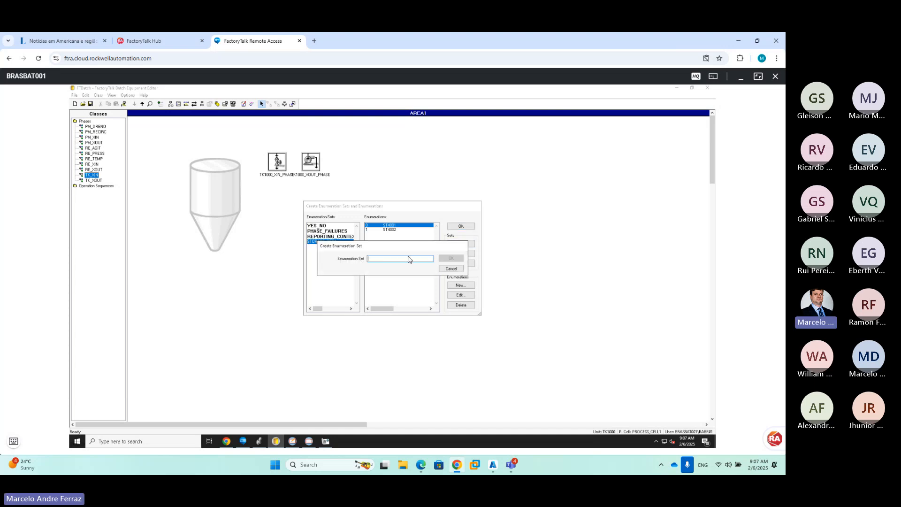
type("T")
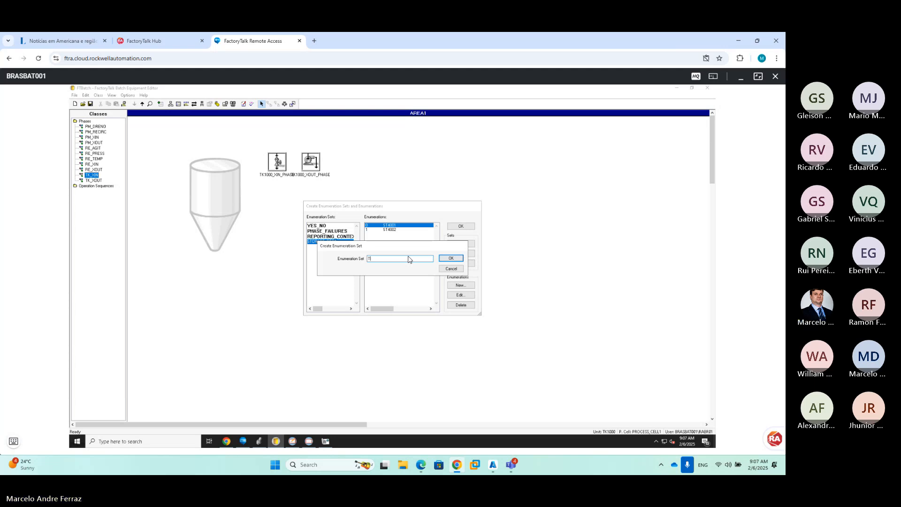
key("BackSpace")
type("D")
key("BackSpace")
type("T")
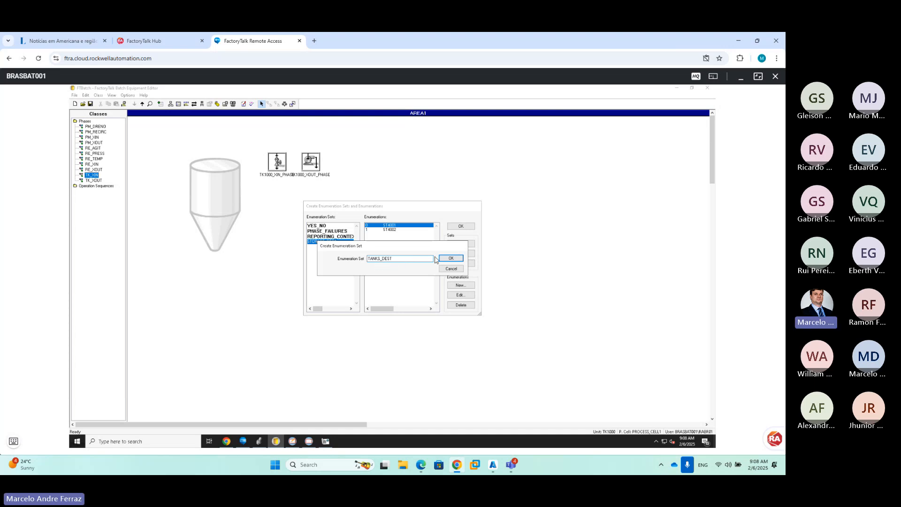
left_click(449, 258)
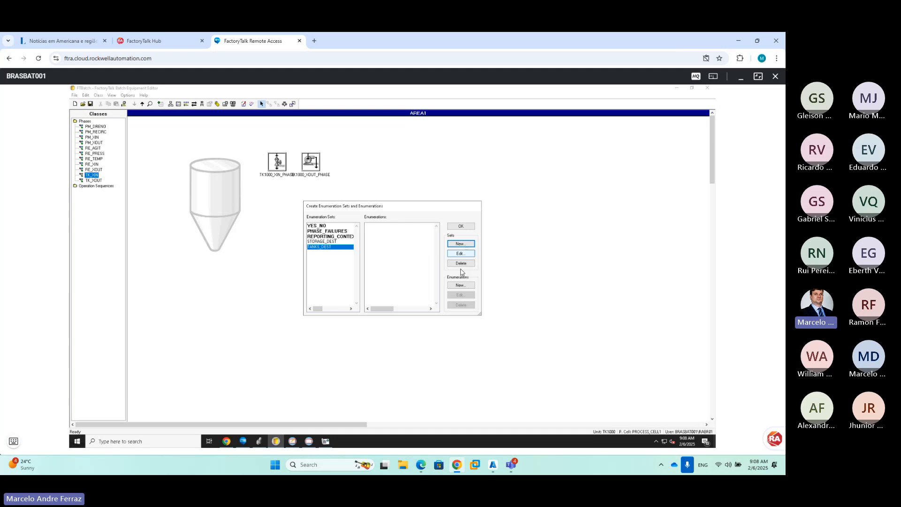
Add enumerations PM1100, PM1200 and PM1300 to the TANKS_DEST set
left_click(461, 285)
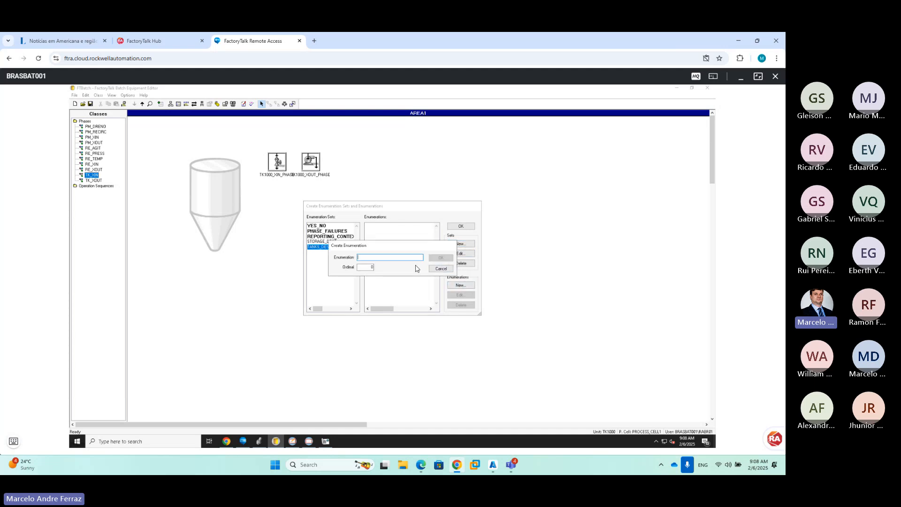
type("R")
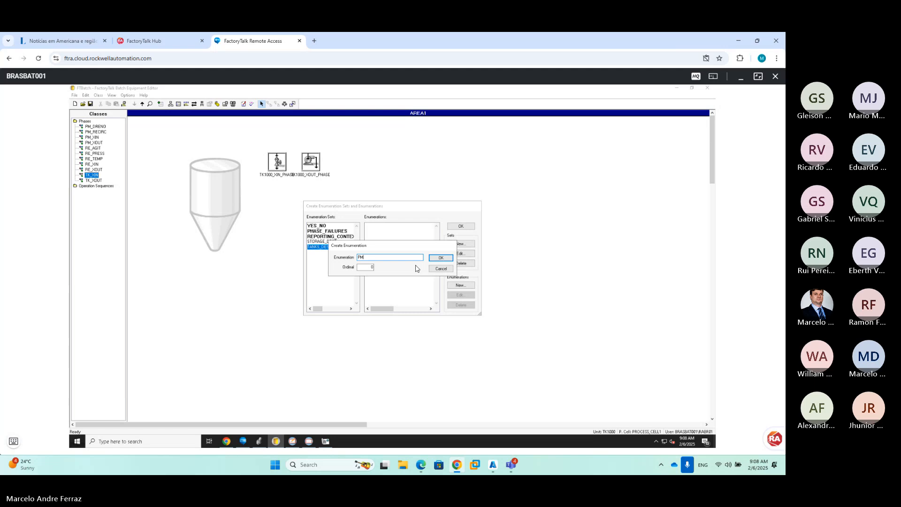
type("M1100")
left_click(441, 258)
left_click(470, 285)
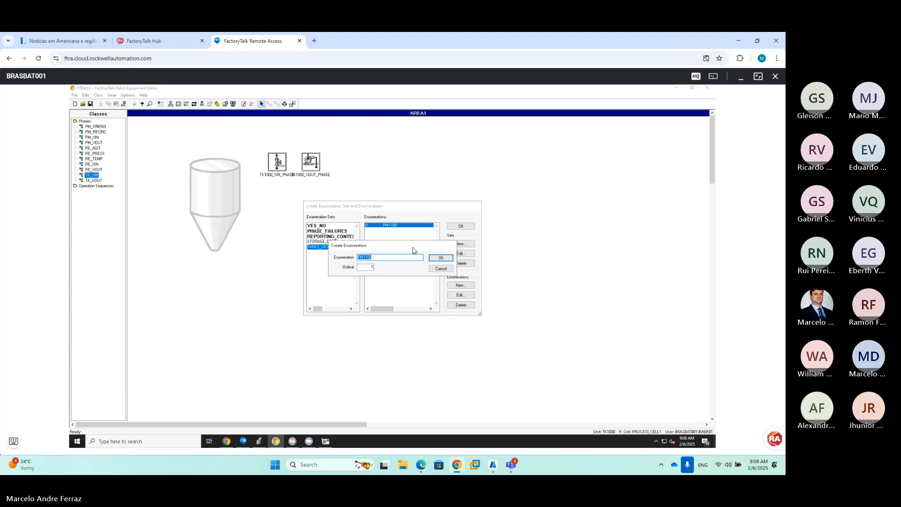
key("Left")
left_click(461, 285)
left_click(371, 258)
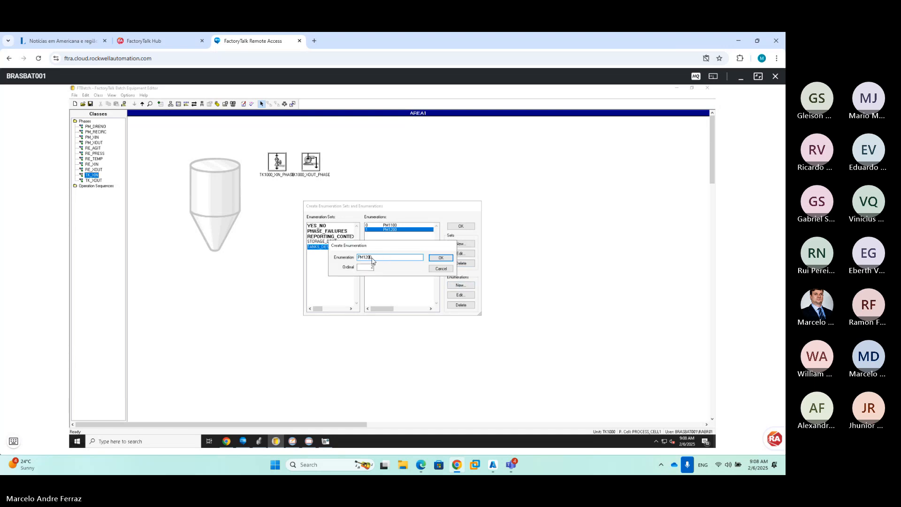
key("Left")
key("Left")
key("BackSpace")
type("3")
left_click(437, 261)
Rename the set to SEL_PREMIX and close the enumerations window
double_click(324, 248)
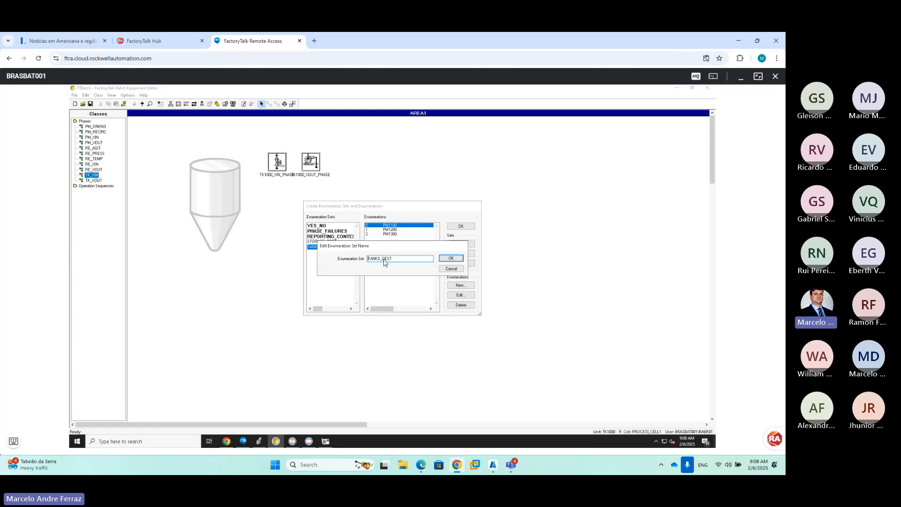
left_click_drag(398, 262, 347, 257)
type("SEL_PREM")
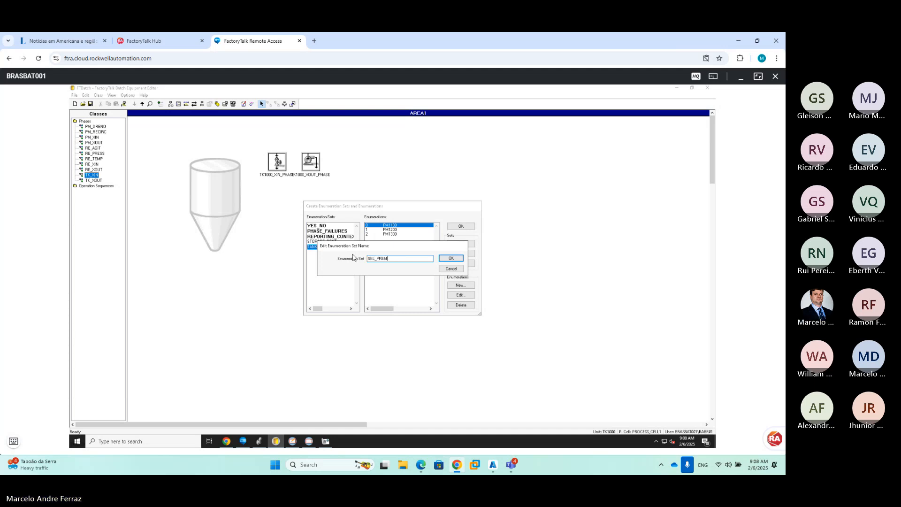
type("IX")
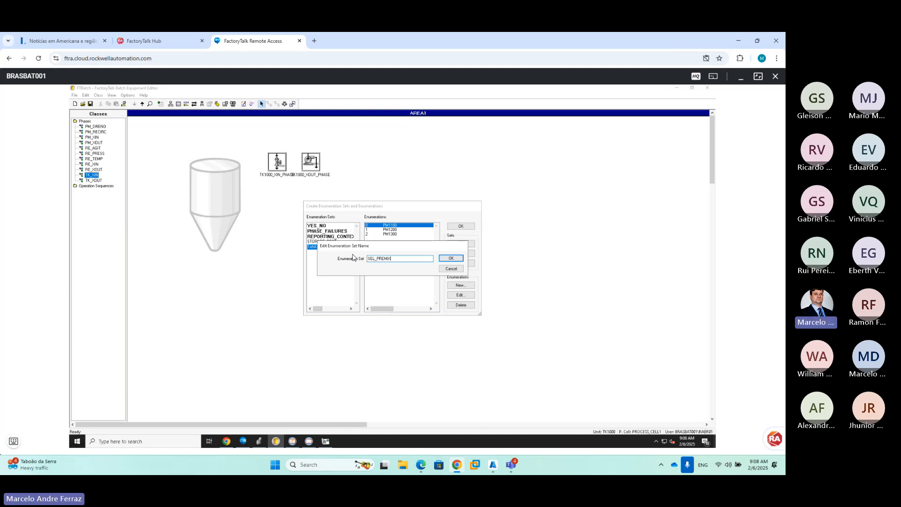
left_click(451, 258)
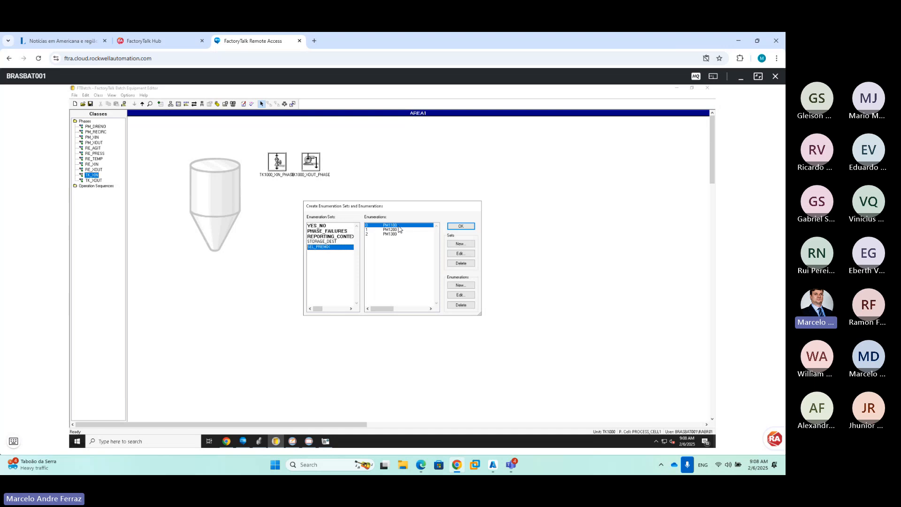
left_click(456, 227)
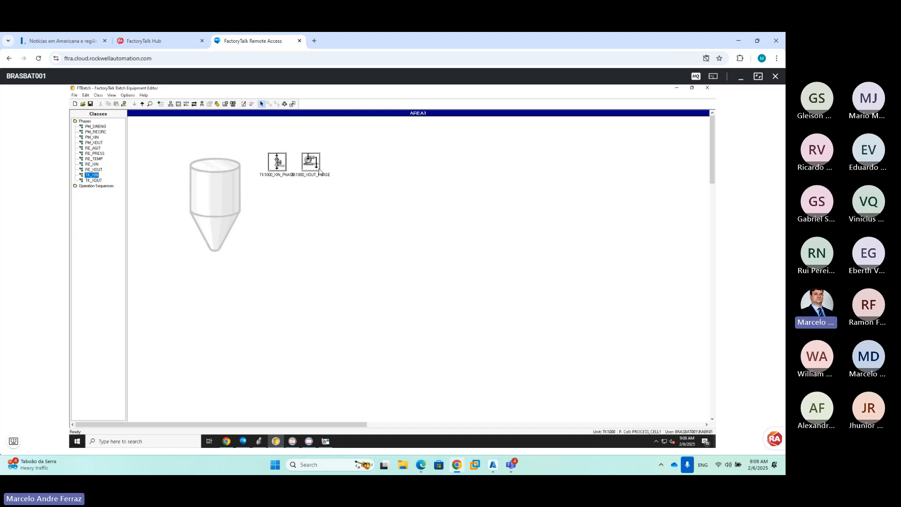
Check TK1000_XOUT_PHASE's parameter limit tags, then view the TK_XOUT class's parameters
double_click(313, 168)
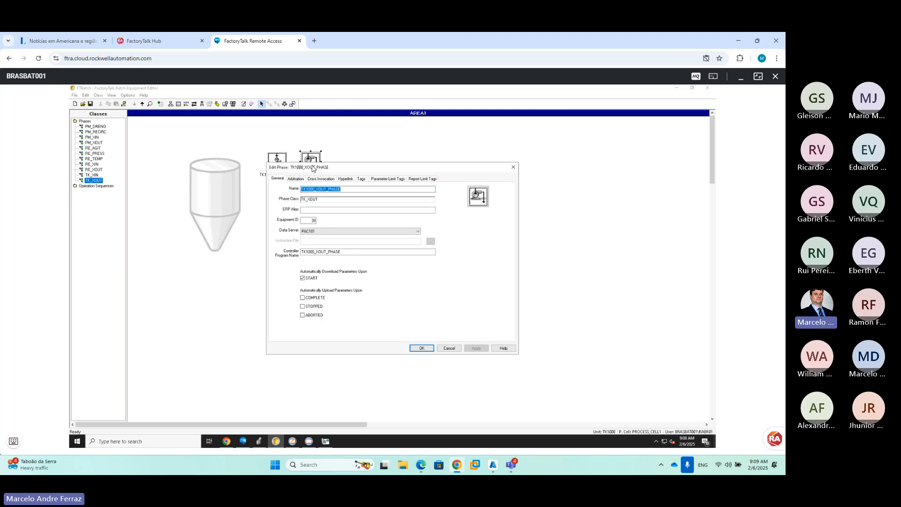
left_click(377, 179)
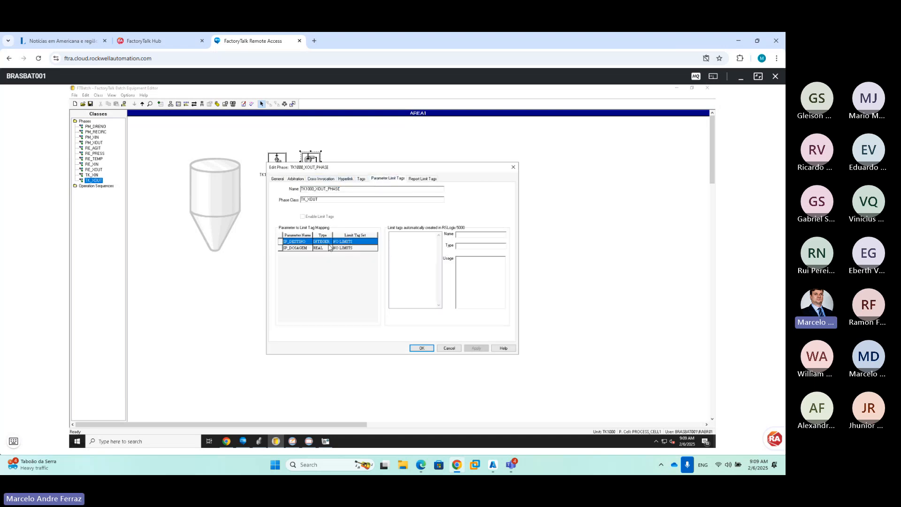
left_click(446, 348)
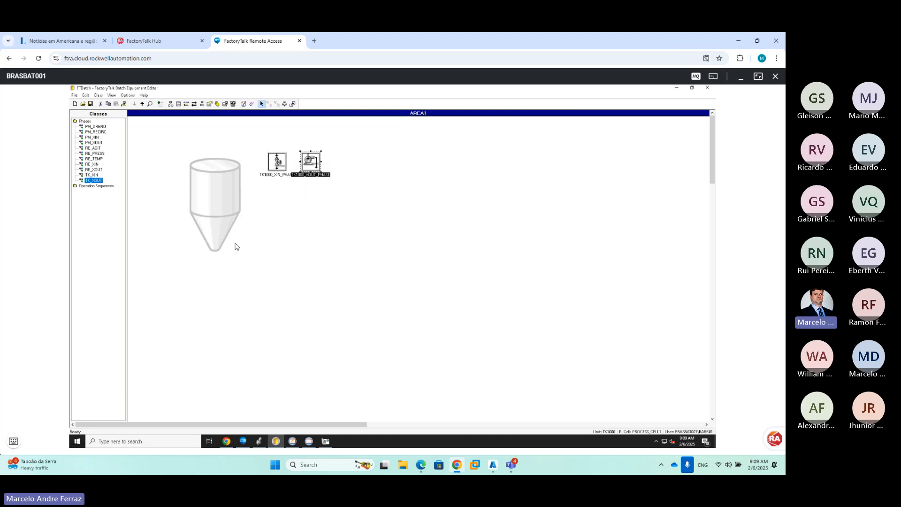
double_click(93, 181)
left_click(287, 191)
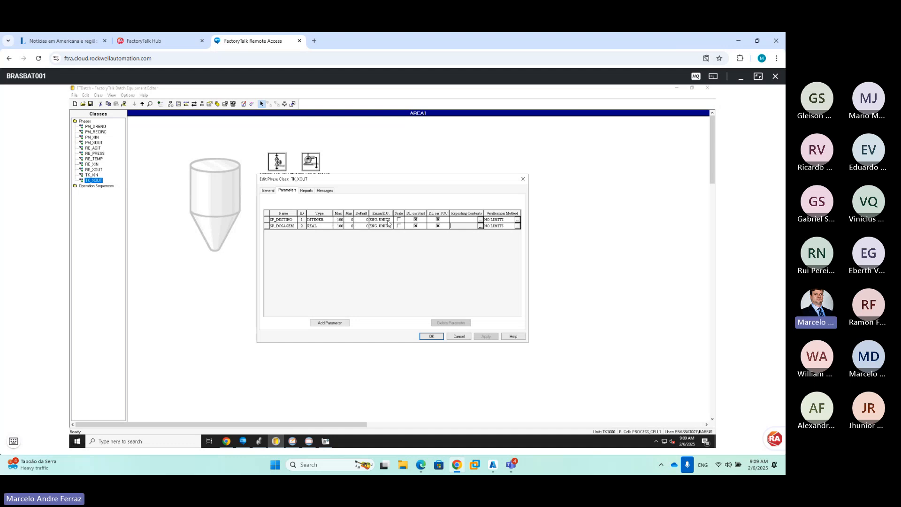
Make SP_DESTINO an ENUM parameter using SEL_PREMIX with default PM1100
left_click(328, 221)
left_click(328, 221)
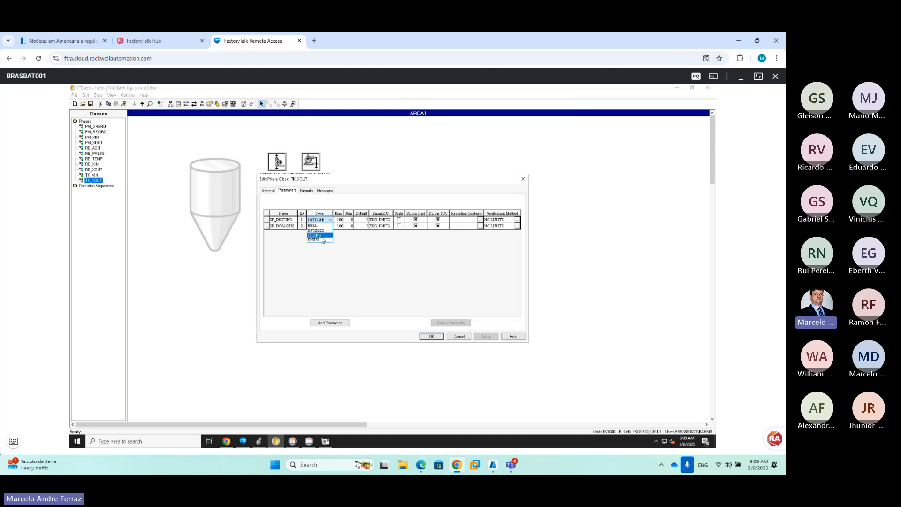
left_click(320, 240)
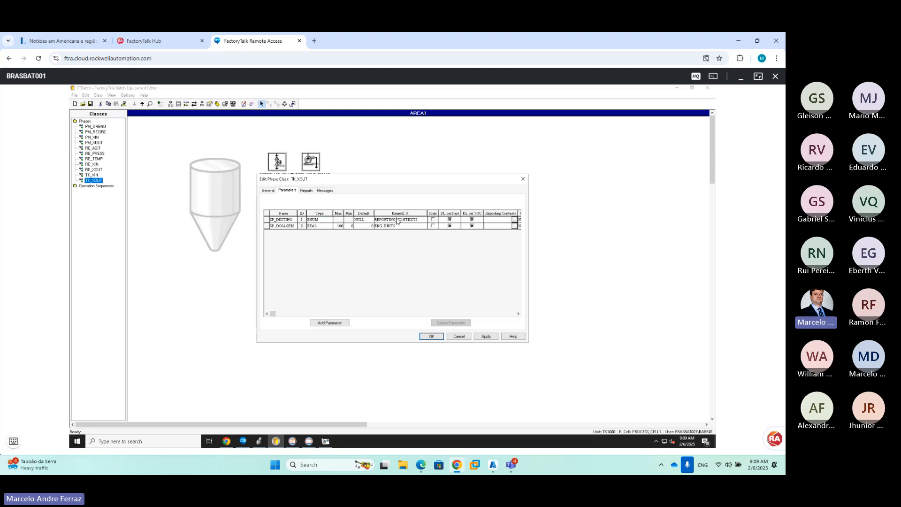
left_click(424, 221)
left_click(424, 220)
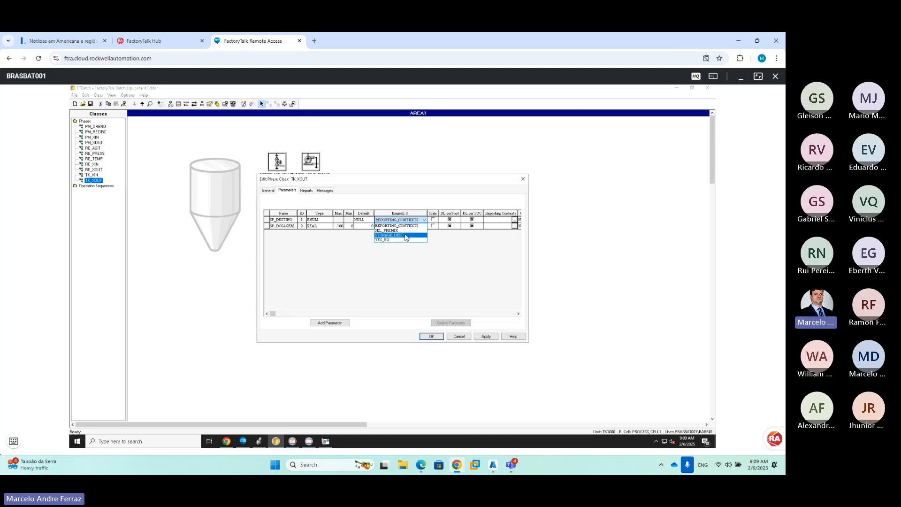
left_click(389, 230)
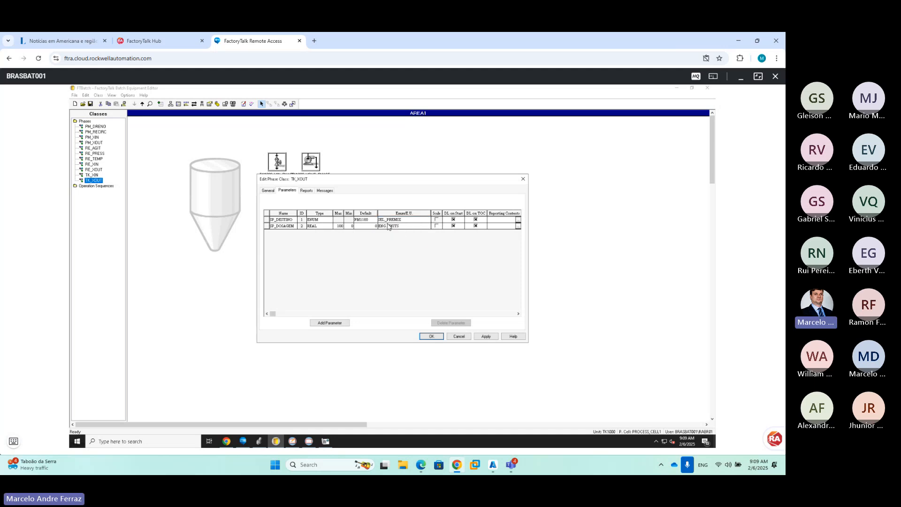
left_click(370, 221)
left_click(375, 219)
left_click(376, 223)
Set SP_DOSAGEM's engineering units to m3 and apply the class changes
left_click(402, 227)
type("m3")
left_click(489, 337)
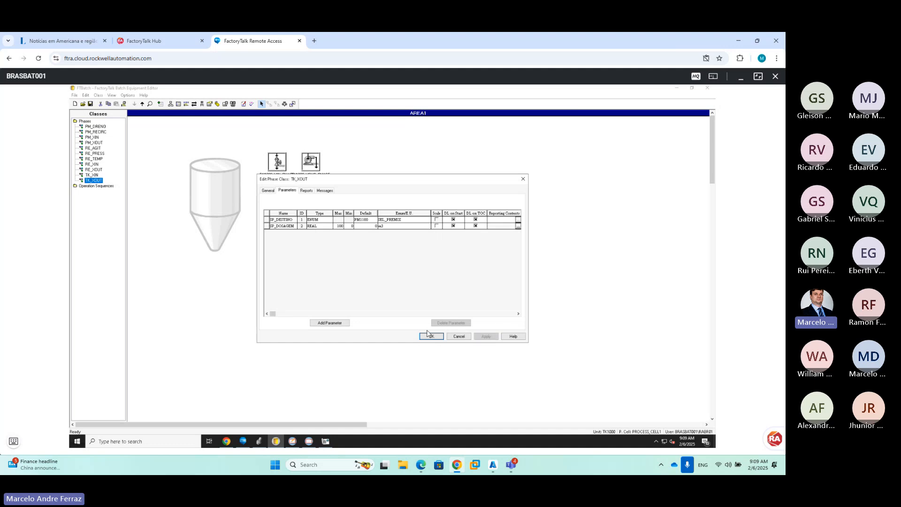
left_click(428, 334)
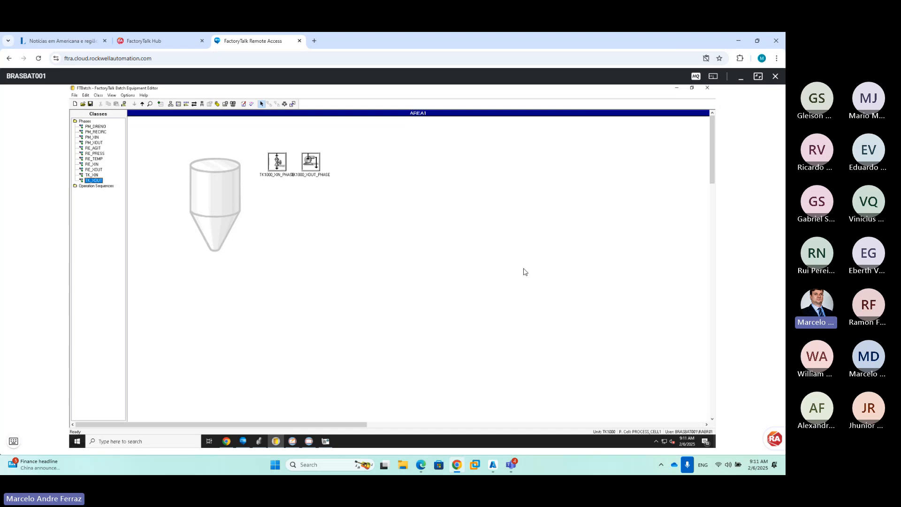
Switch to the FactoryTalk View SE client showing the TK1000 L3 display
left_click(309, 441)
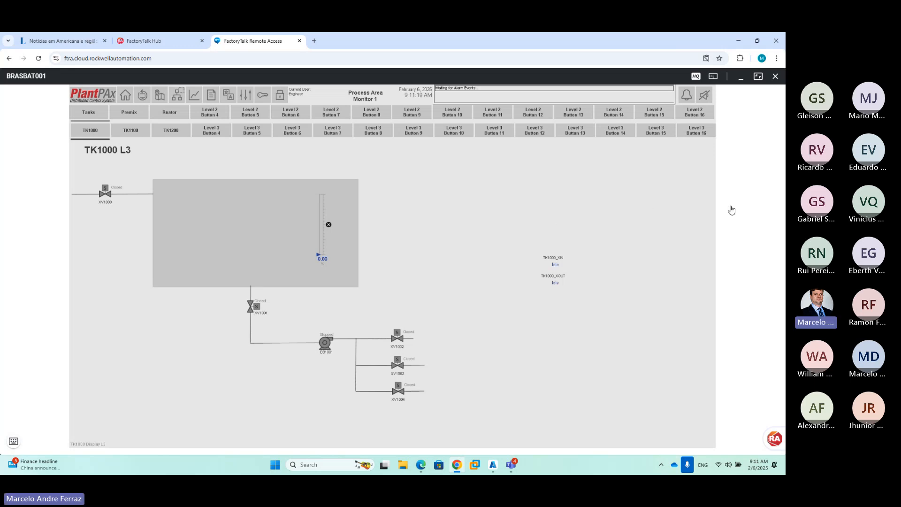
View the TK1100 tank display and back to TK1000, then Alt+Tab to the Equipment Editor
left_click(133, 135)
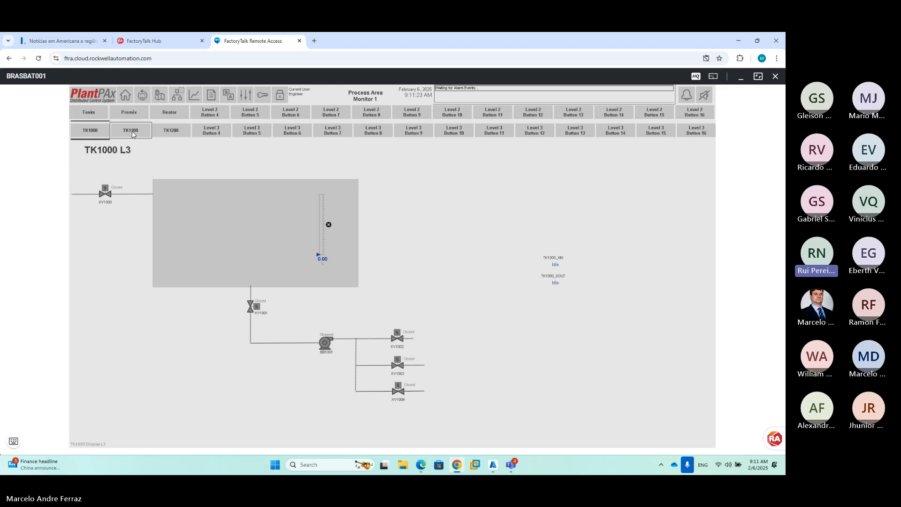
left_click(91, 133)
left_click(14, 442)
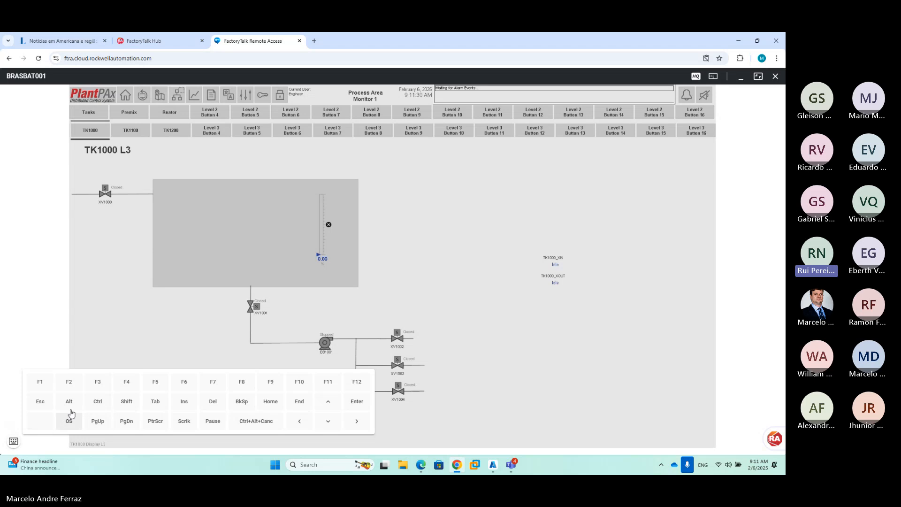
key("alt+Tab")
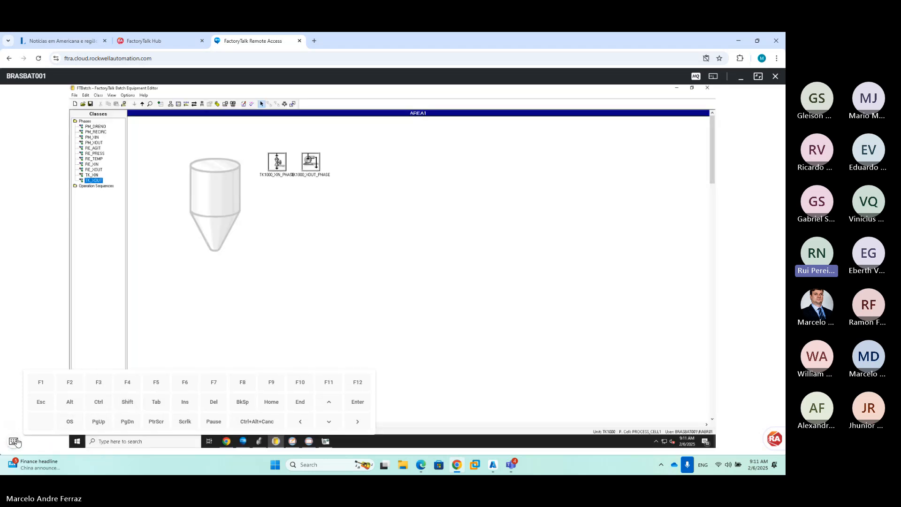
Hide the function-key panel, then open and close the TK1000_XOUT_PHASE properties
left_click(14, 441)
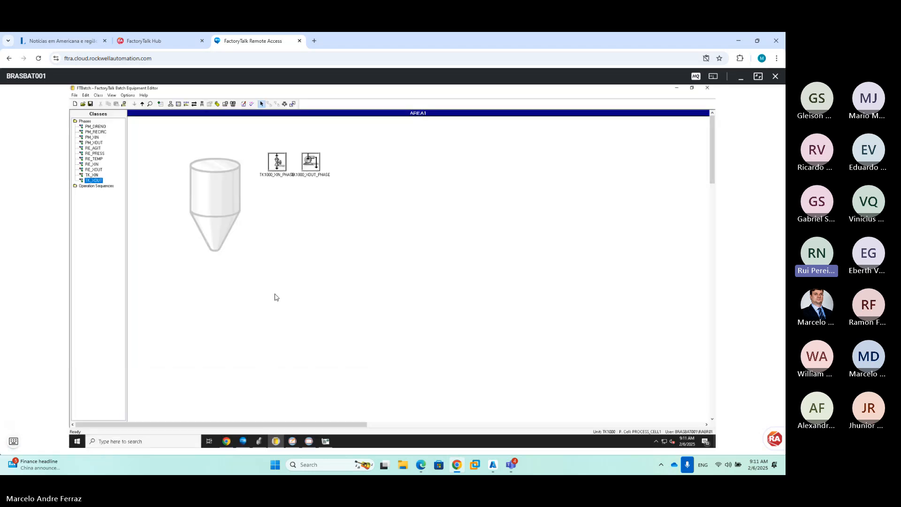
double_click(313, 170)
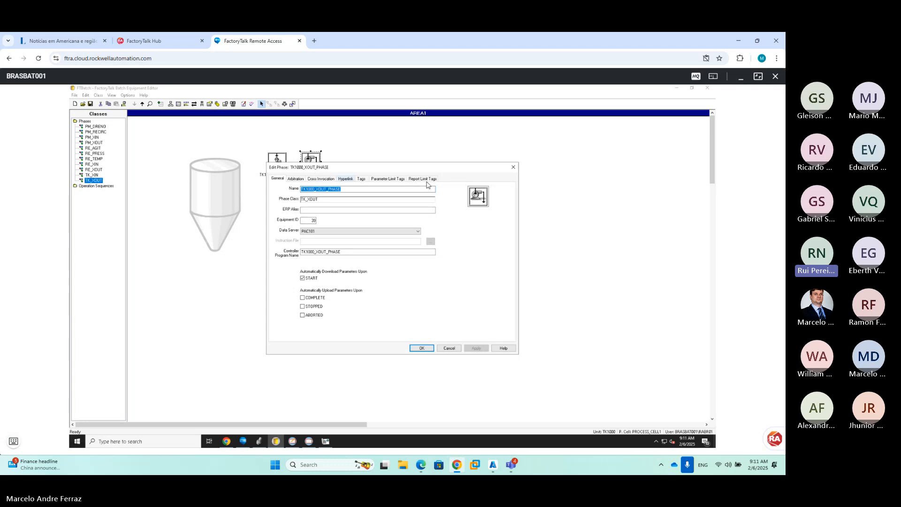
left_click(513, 168)
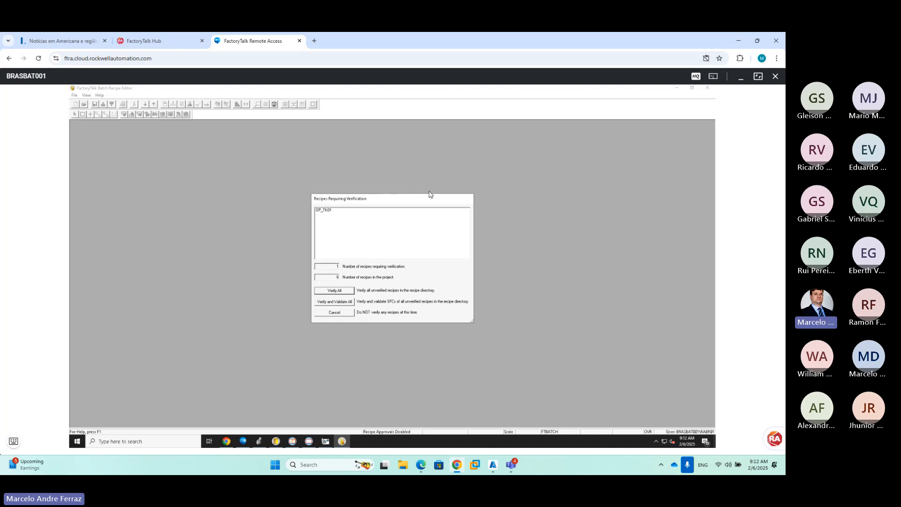
Verify and validate all unverified recipes, accept and save them without an audit comment
left_click(350, 301)
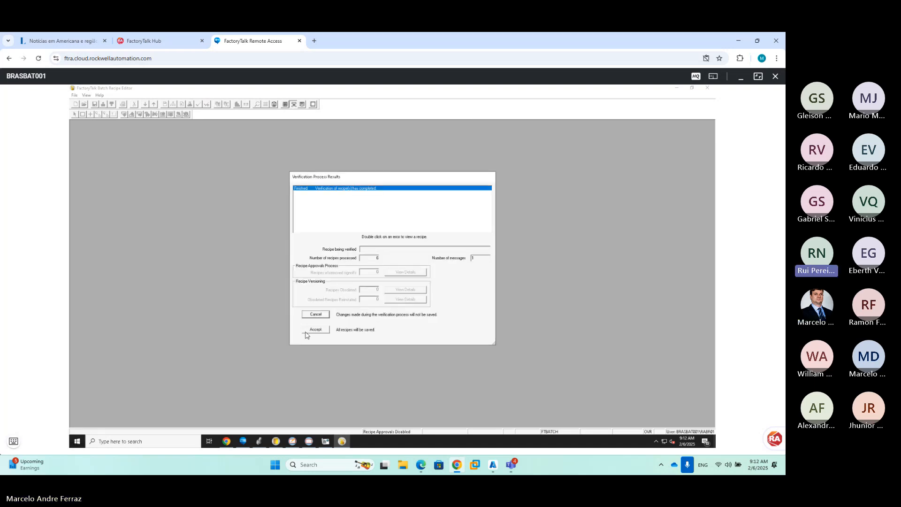
left_click(308, 331)
key("Return")
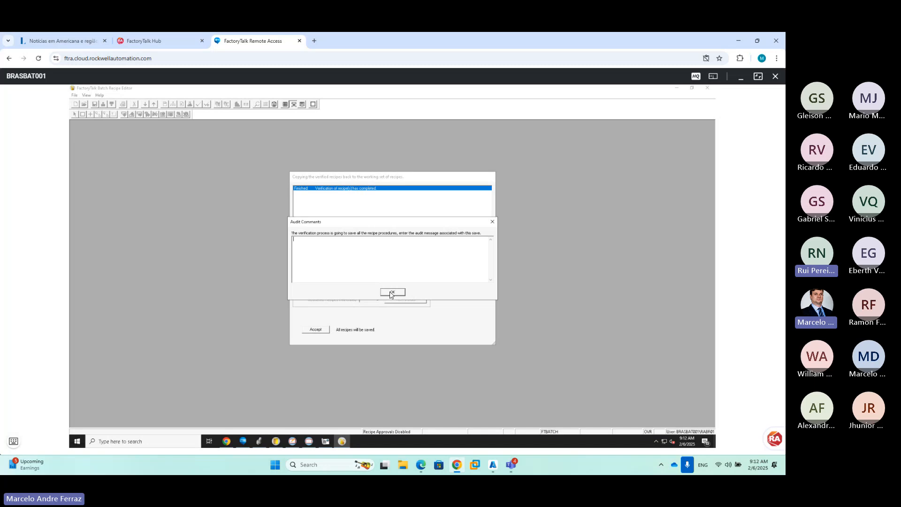
left_click(313, 329)
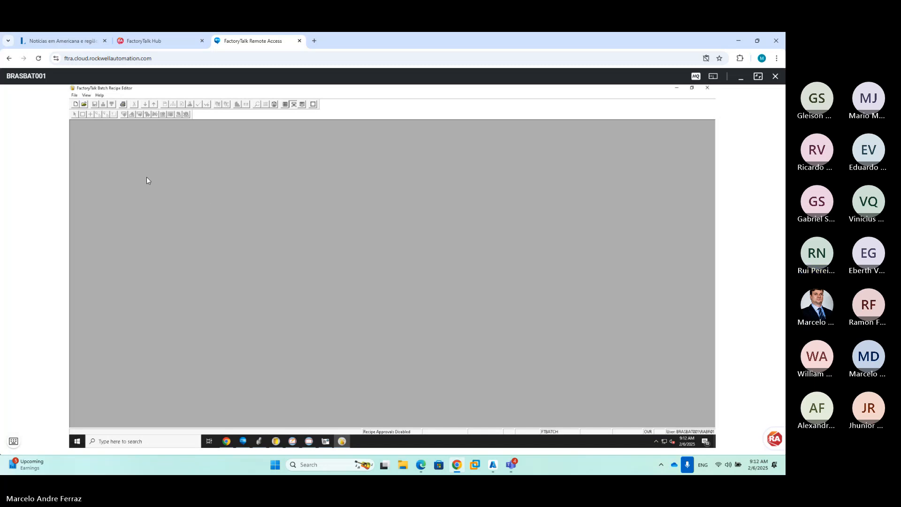
Browse the OP_TK01 and OP_REATOR01 recipes, then cancel without opening any
left_click(84, 103)
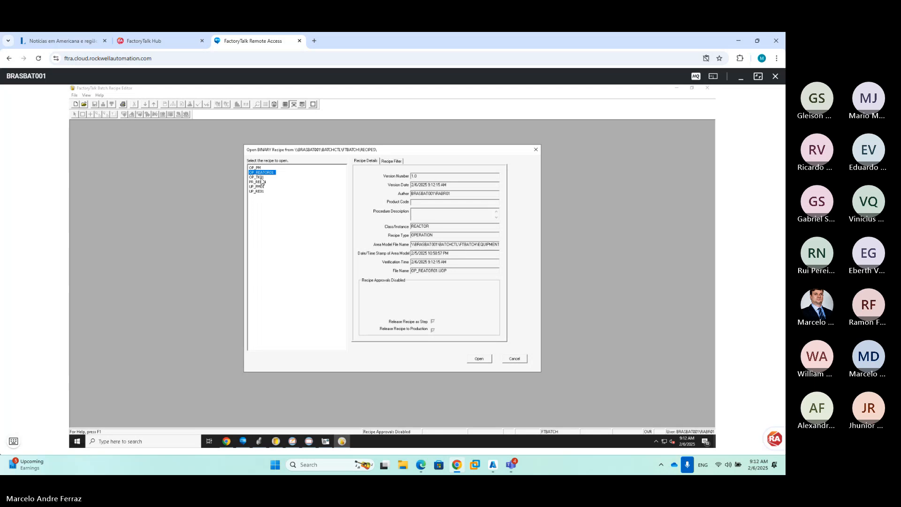
left_click(261, 178)
left_click(258, 173)
left_click(260, 178)
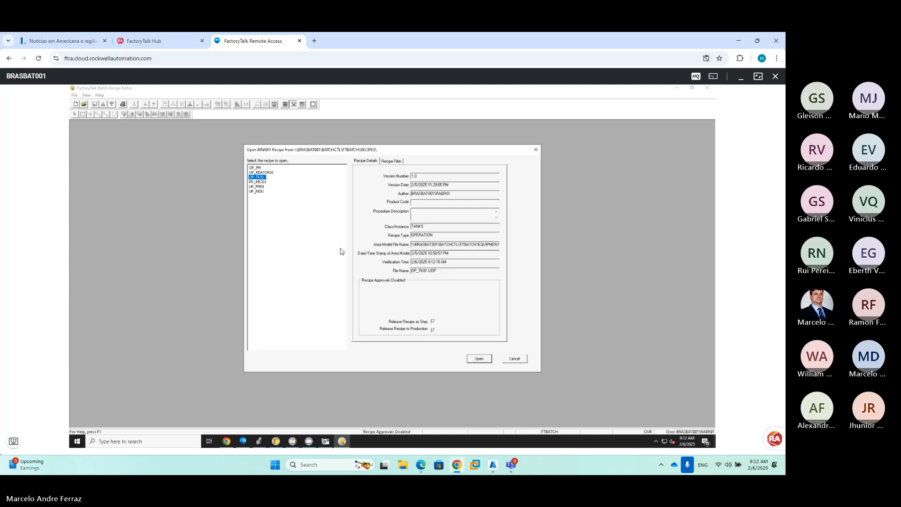
left_click(514, 359)
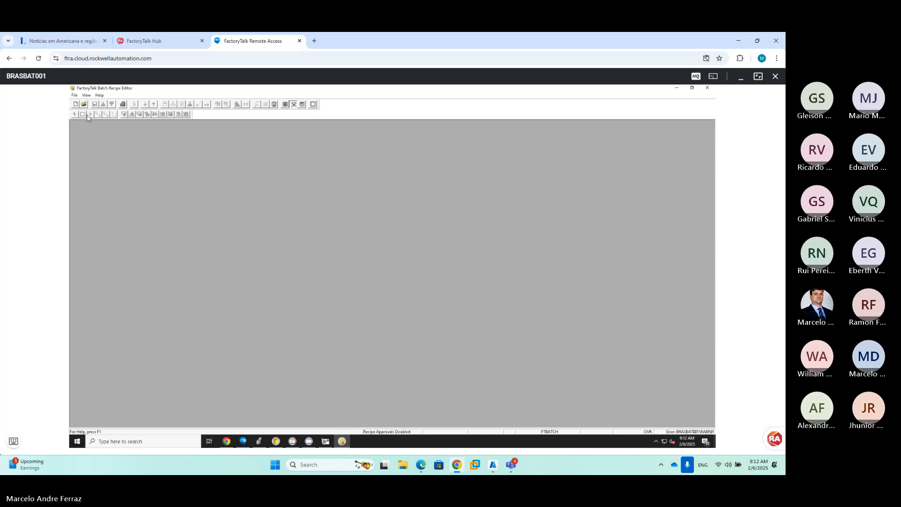
Create new operation OP_TK_XOUT requiring the TANKS unit class
left_click(75, 104)
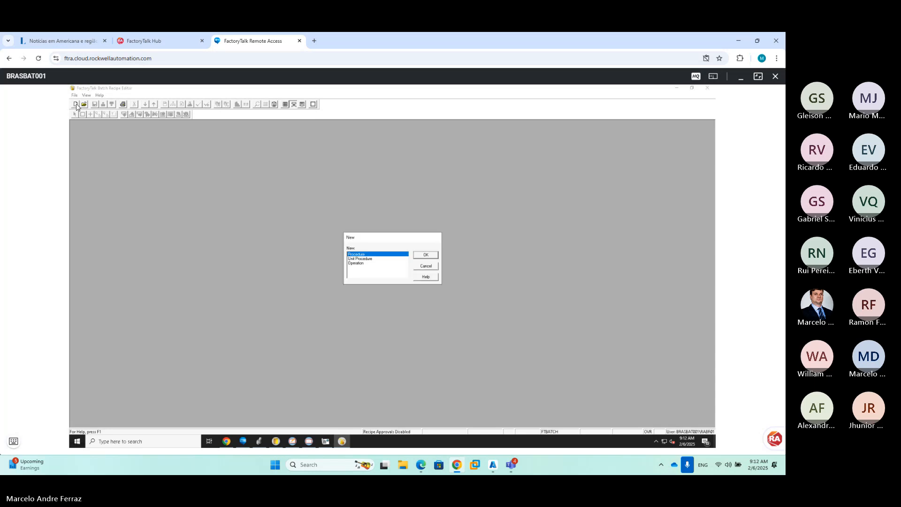
left_click(386, 263)
left_click(425, 254)
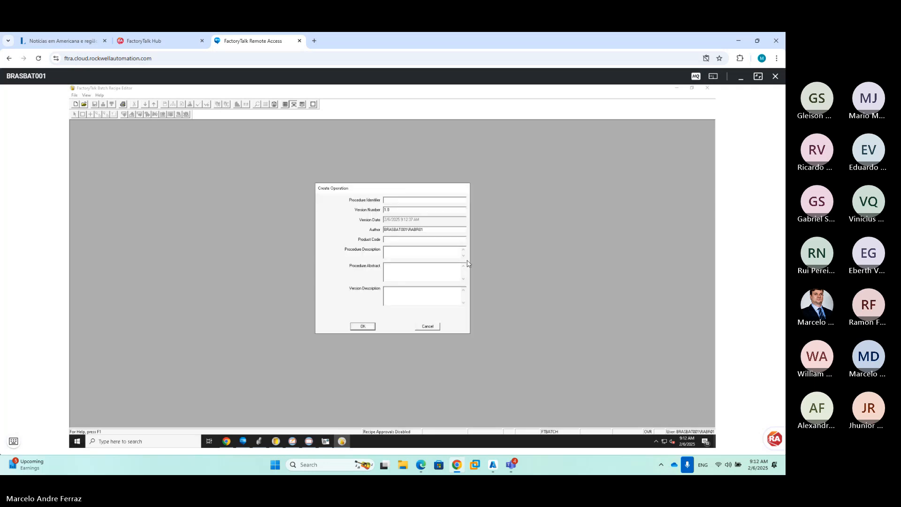
type("OP_TK_XOUT")
left_click(363, 326)
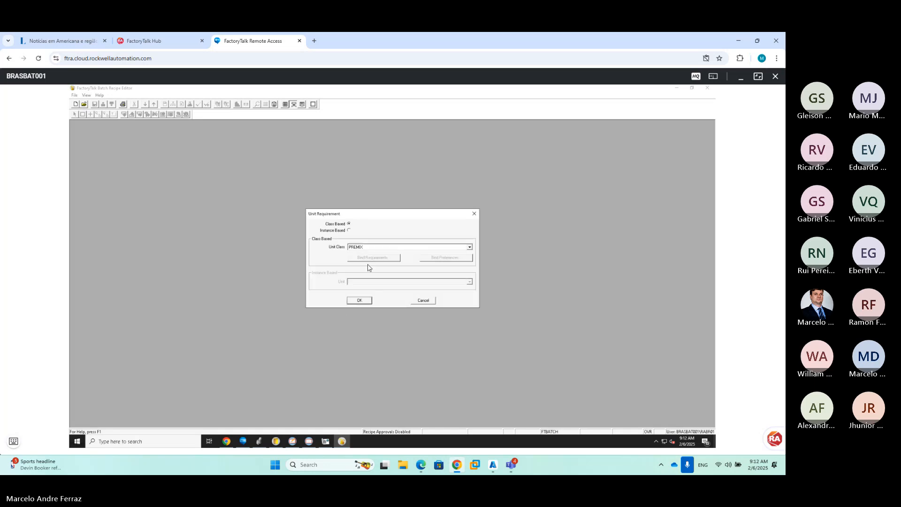
left_click(371, 247)
left_click(362, 265)
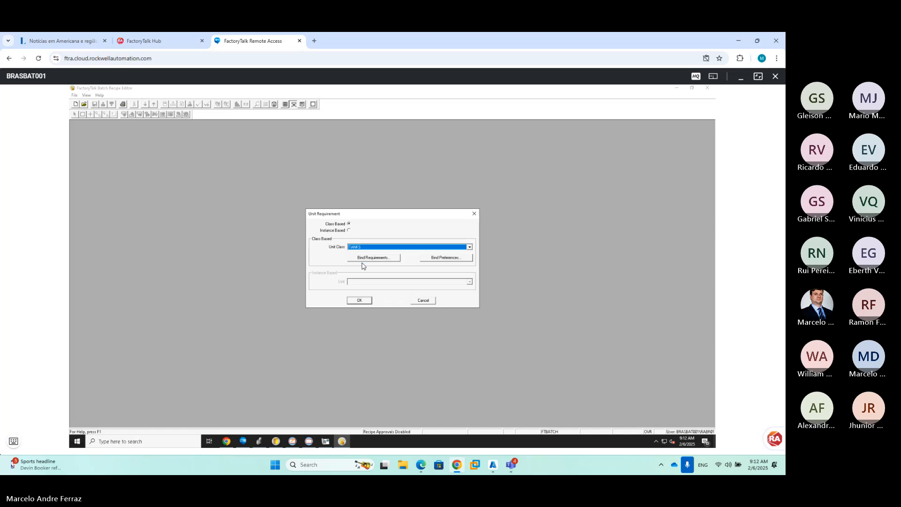
left_click(359, 301)
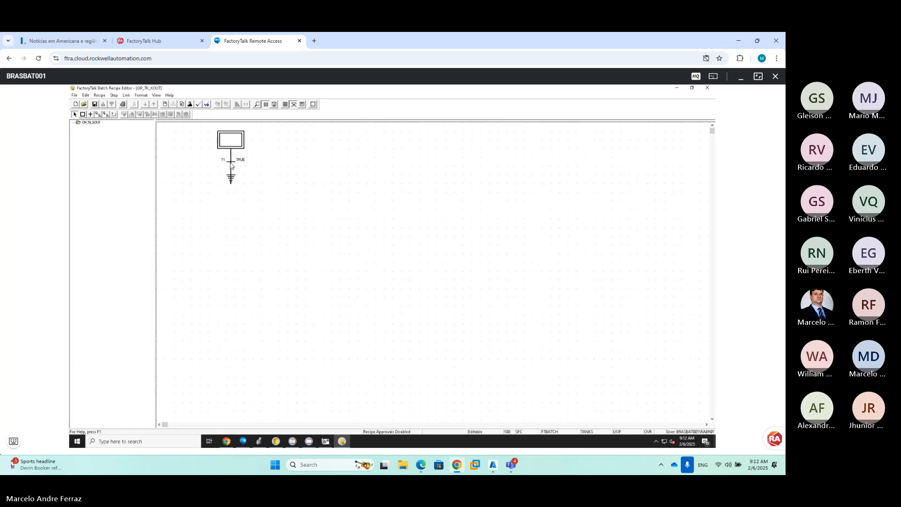
Insert a TK_XOUT phase step below transition T1 and accept its parameter values
left_click(231, 166)
left_click(131, 114)
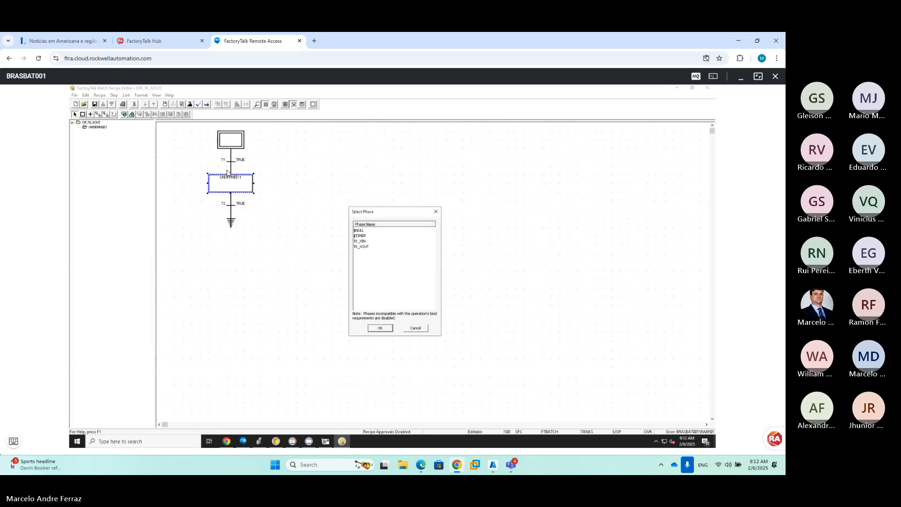
left_click(375, 247)
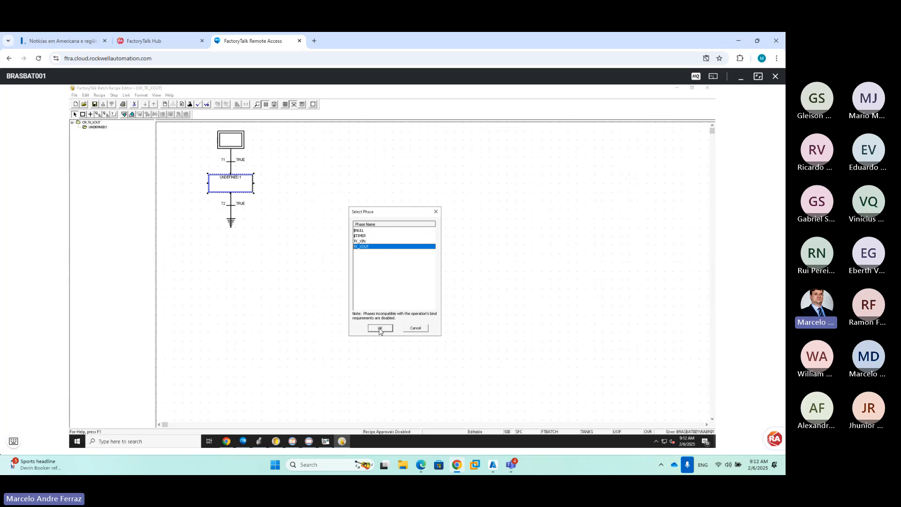
left_click(380, 328)
left_click(242, 105)
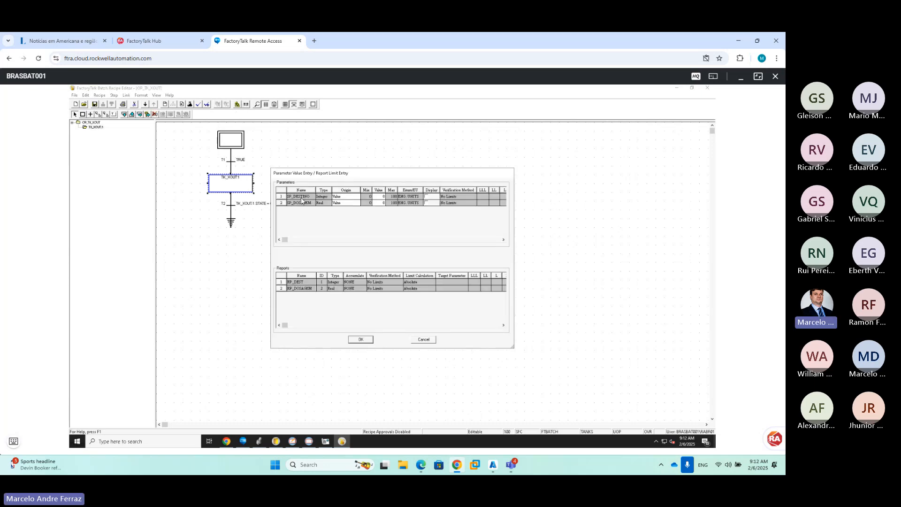
left_click(357, 196)
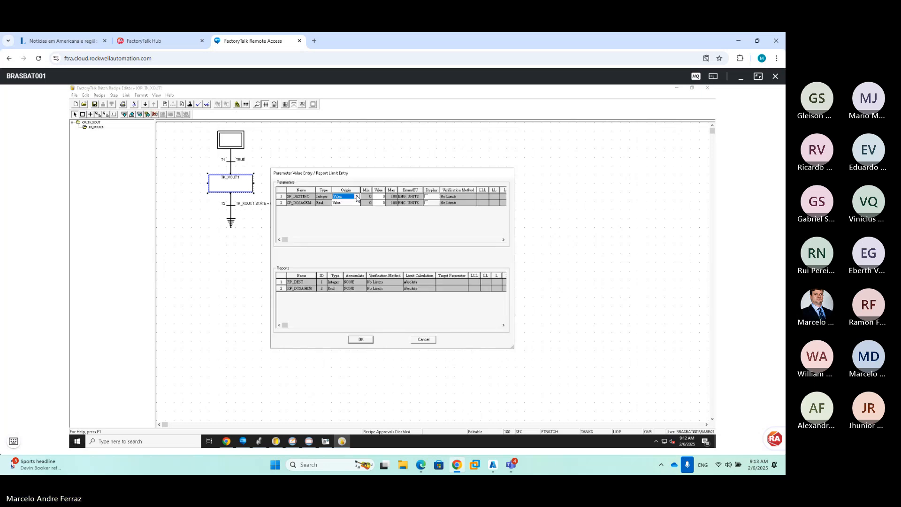
left_click(365, 339)
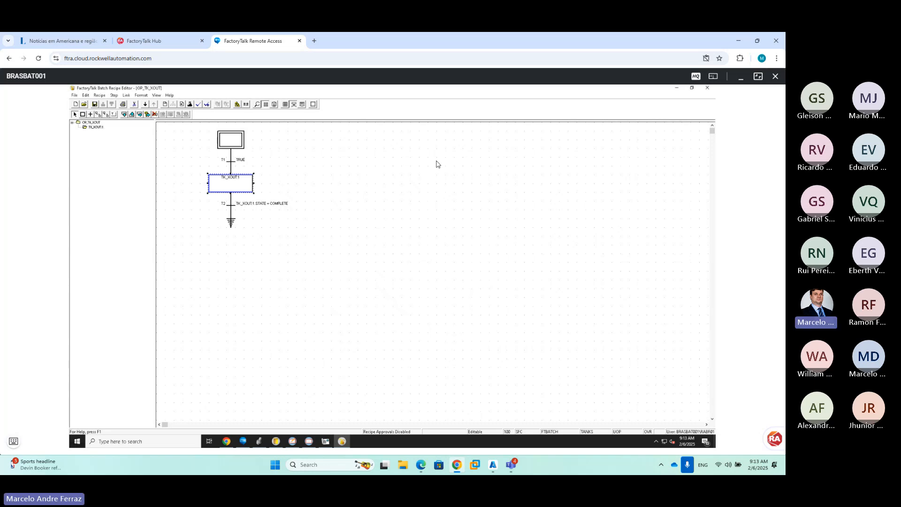
Close the Recipe Editor, saving OP_TK_XOUT
left_click(707, 88)
left_click(394, 293)
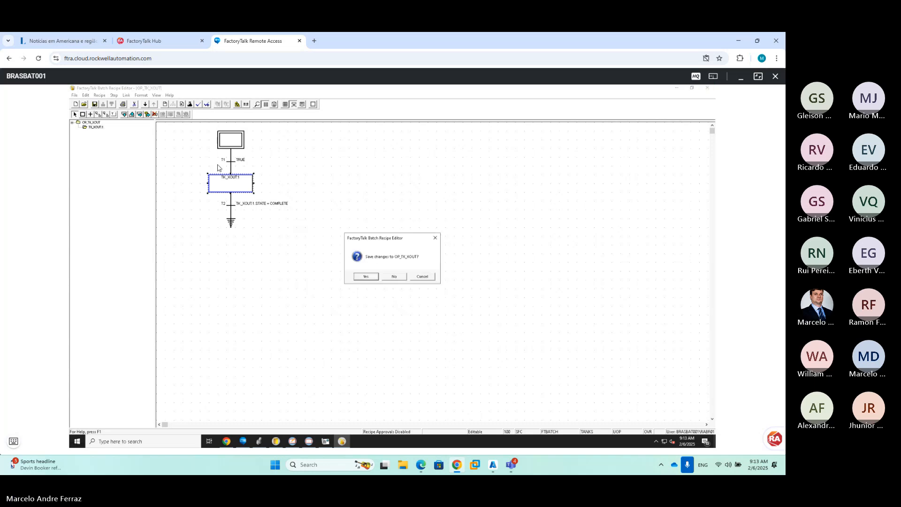
left_click(365, 276)
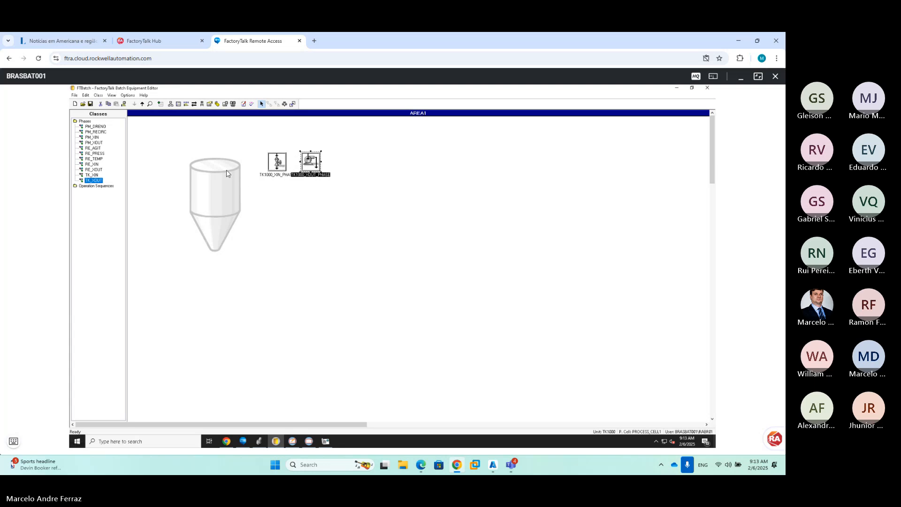
Save the AREA1 model and review TK1000_XOUT_PHASE's parameter limit tags
left_click(91, 104)
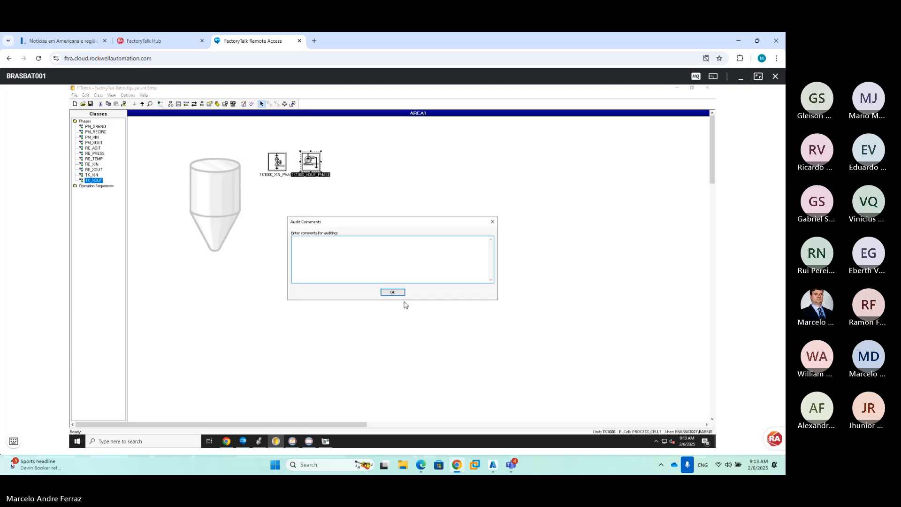
left_click(393, 292)
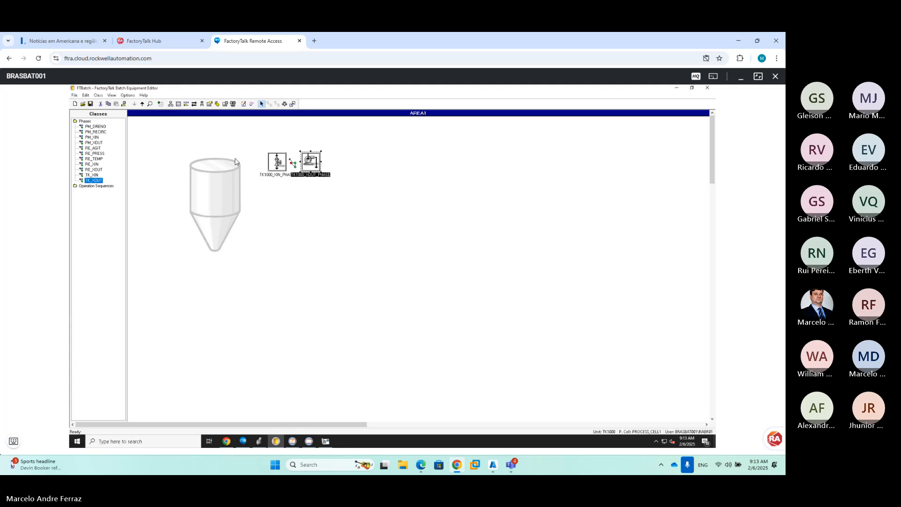
double_click(308, 160)
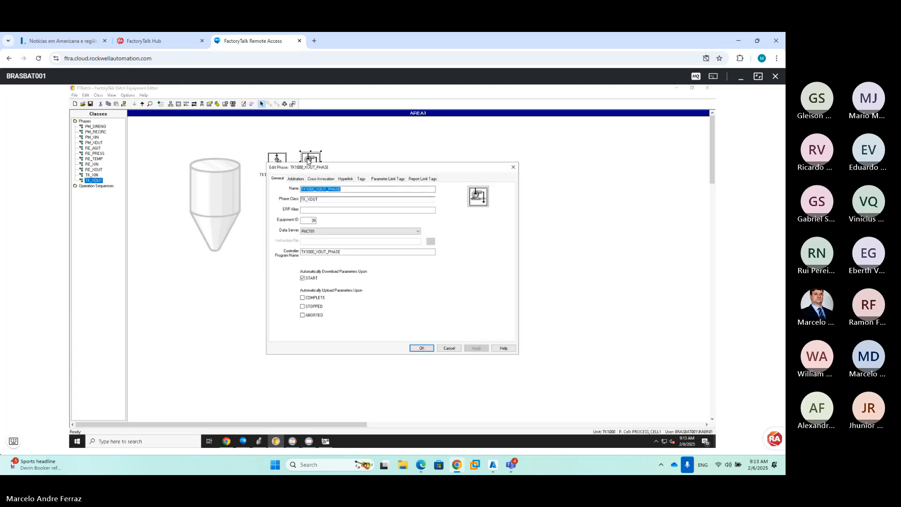
left_click(377, 180)
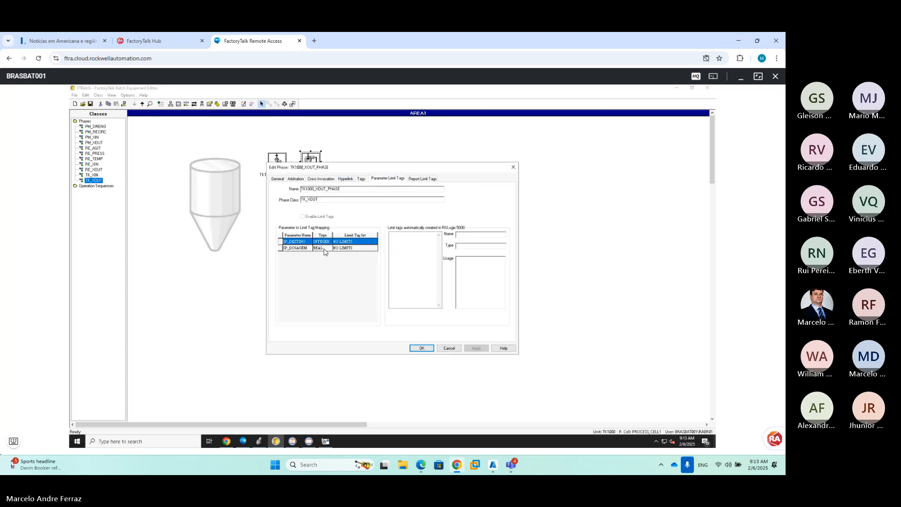
left_click(422, 348)
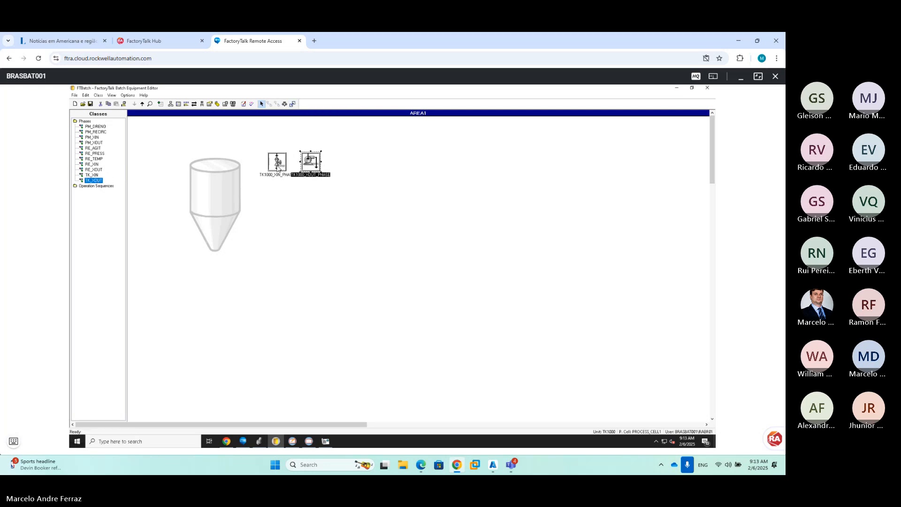
Review TK1000_XOUT_PHASE's required tags, then save the area model again
left_click(278, 167)
double_click(312, 164)
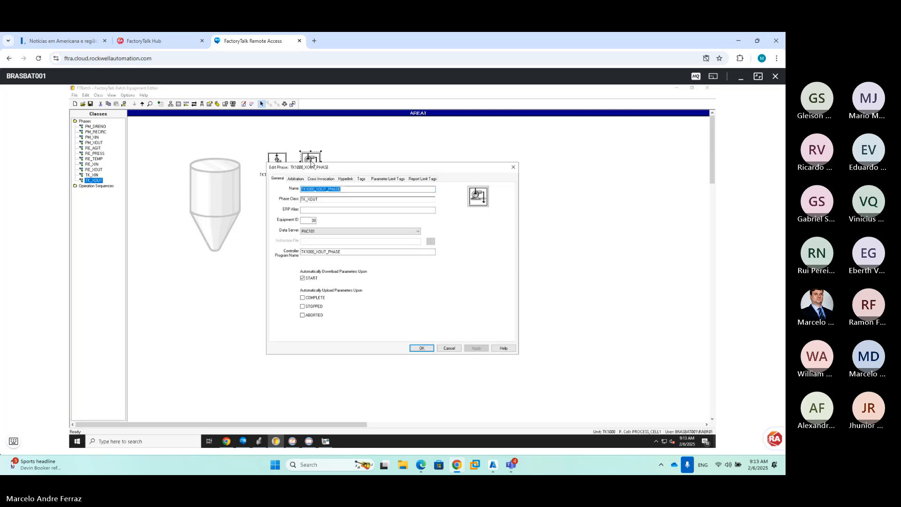
left_click(361, 179)
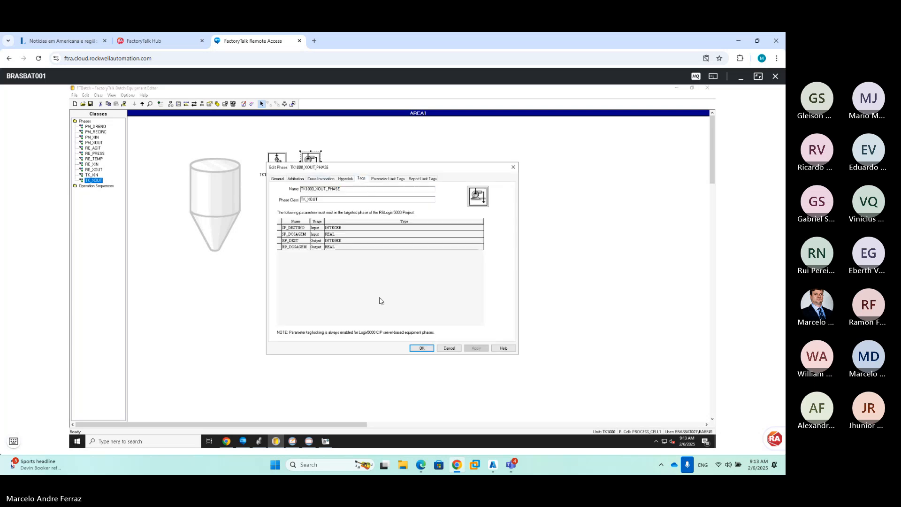
left_click(420, 348)
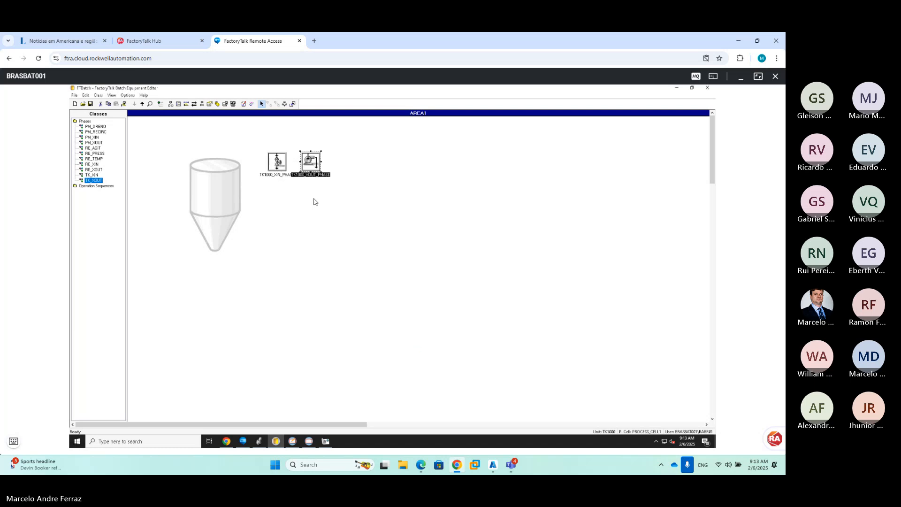
left_click(91, 104)
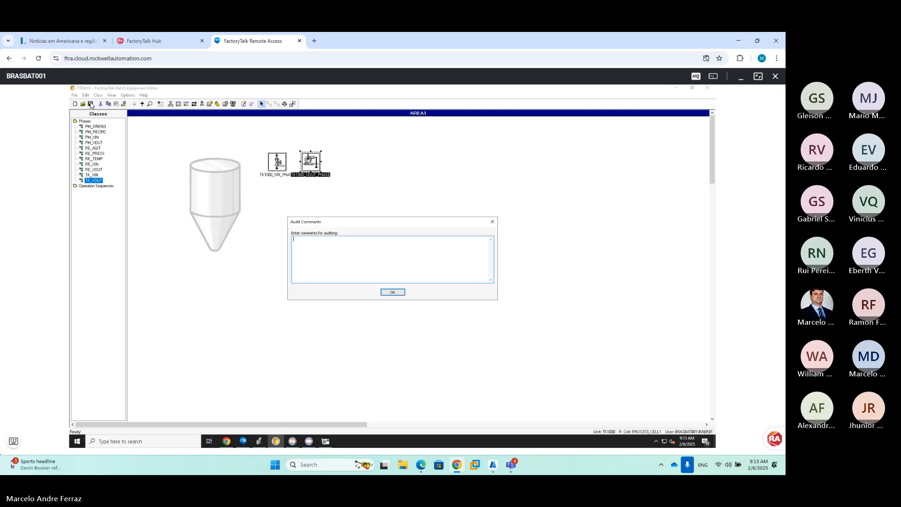
left_click(400, 292)
Close the Equipment Editor and dismiss the remote start menu, returning to the TK1000 display
left_click(708, 88)
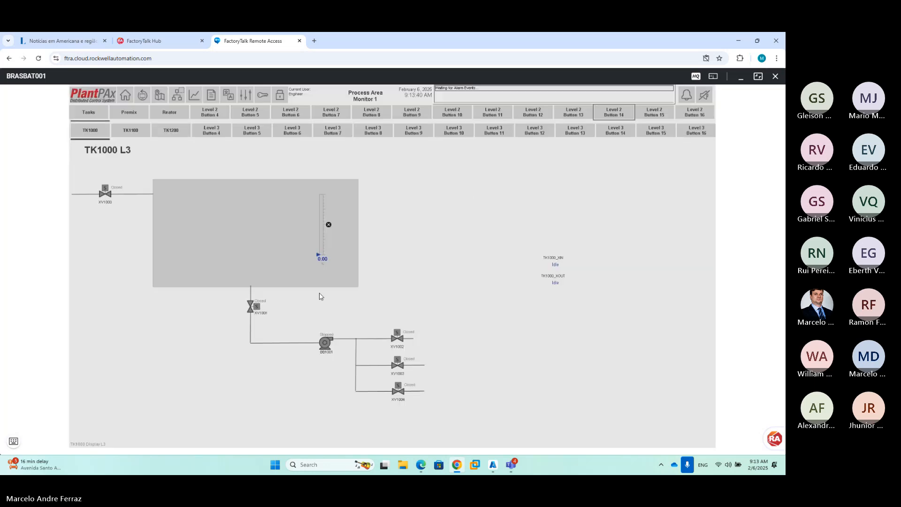
left_click(13, 442)
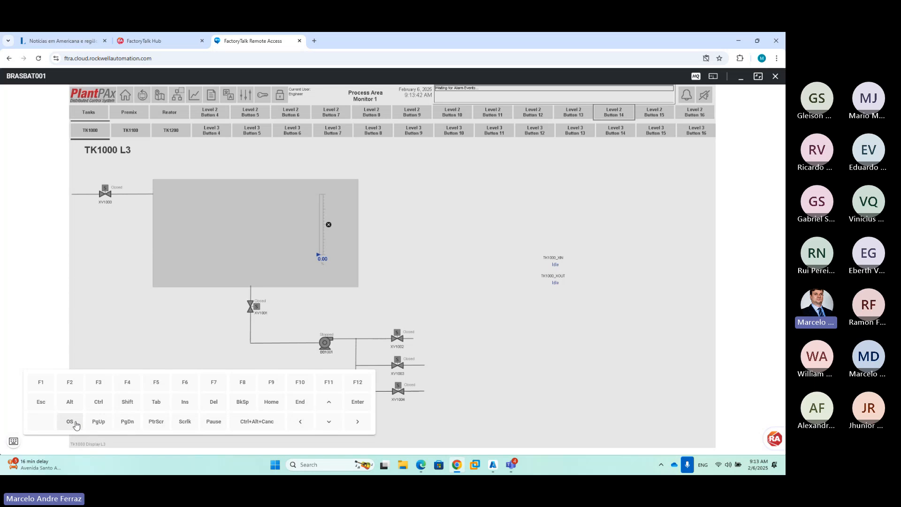
left_click(71, 422)
left_click(13, 442)
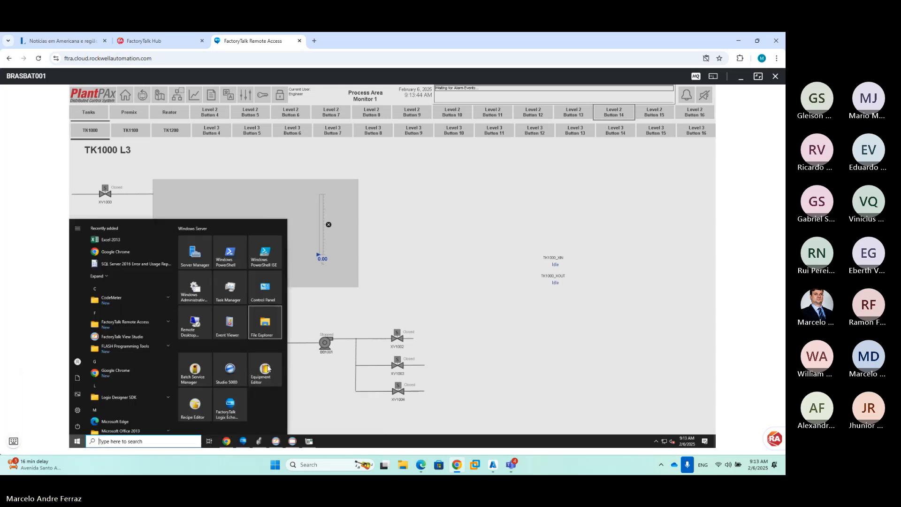
left_click(362, 297)
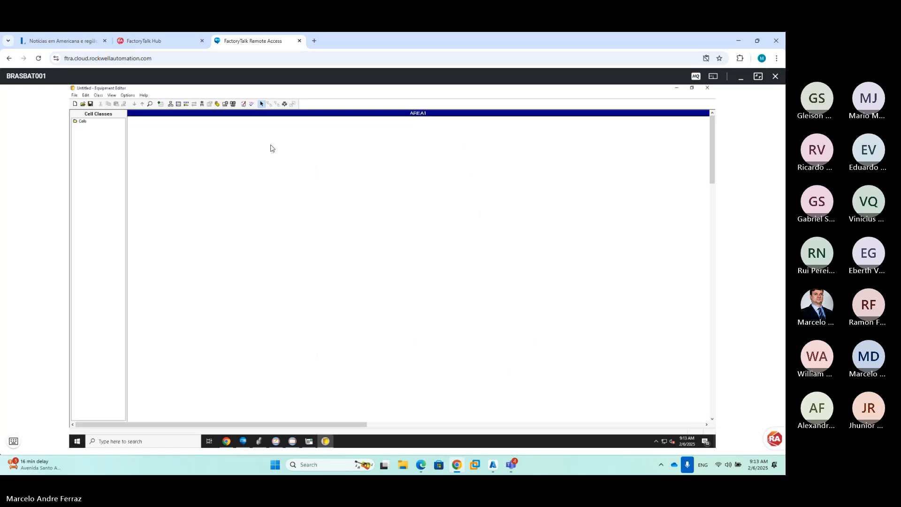
Open FTBatch.cfg, drill into TK1000, and check TK1000_XOUT_PHASE's parameter and report limit tags
left_click(83, 103)
double_click(359, 224)
double_click(241, 171)
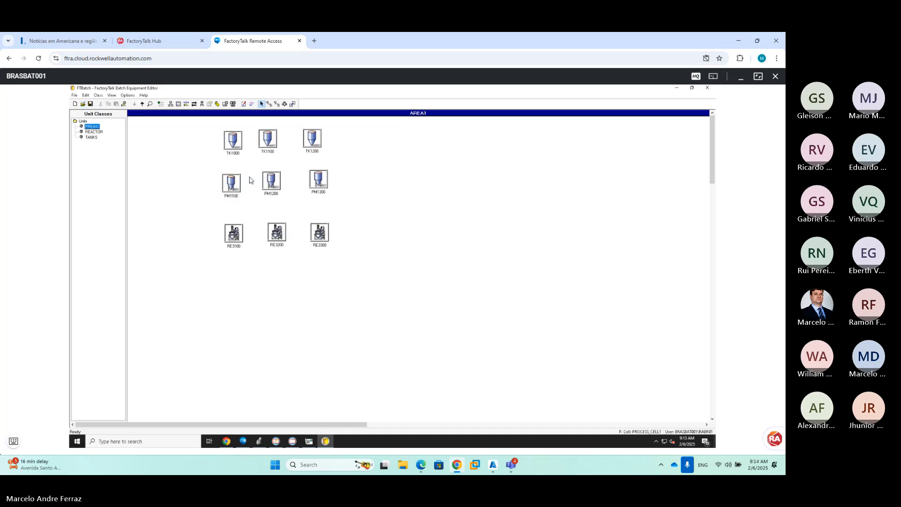
double_click(236, 144)
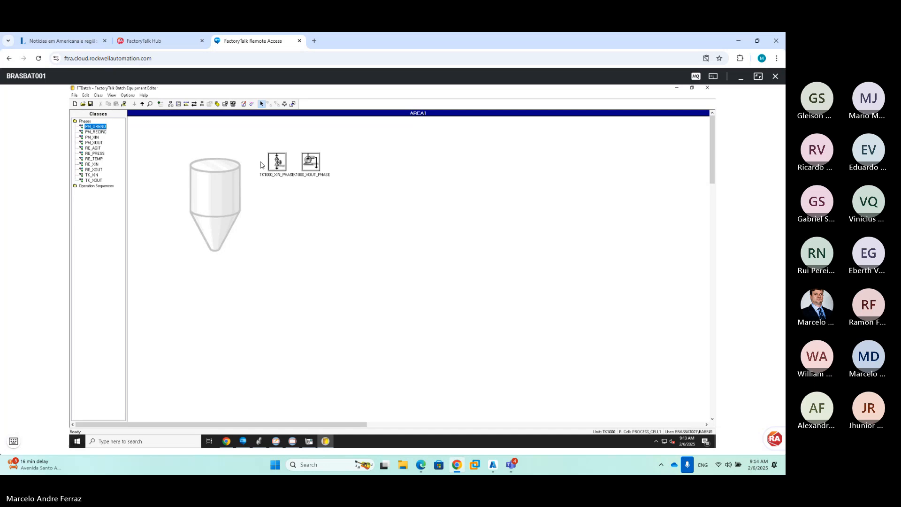
double_click(311, 160)
left_click(379, 180)
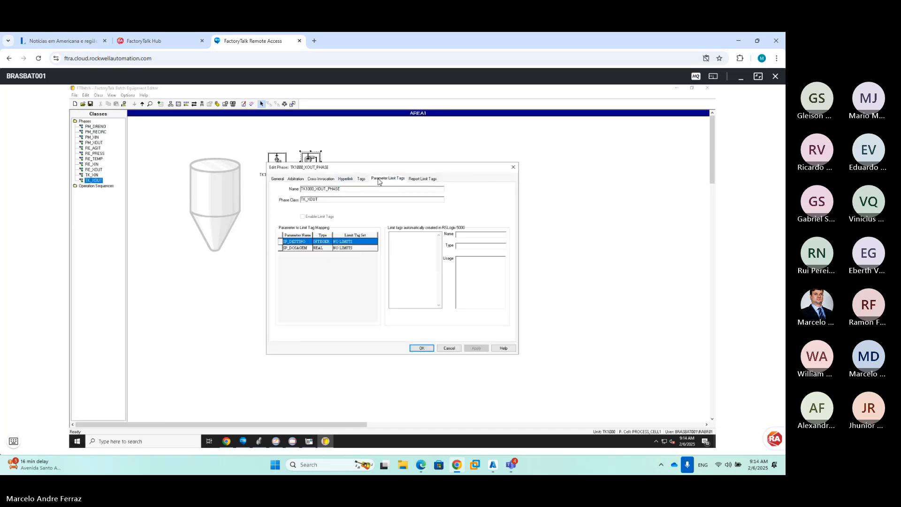
left_click(421, 179)
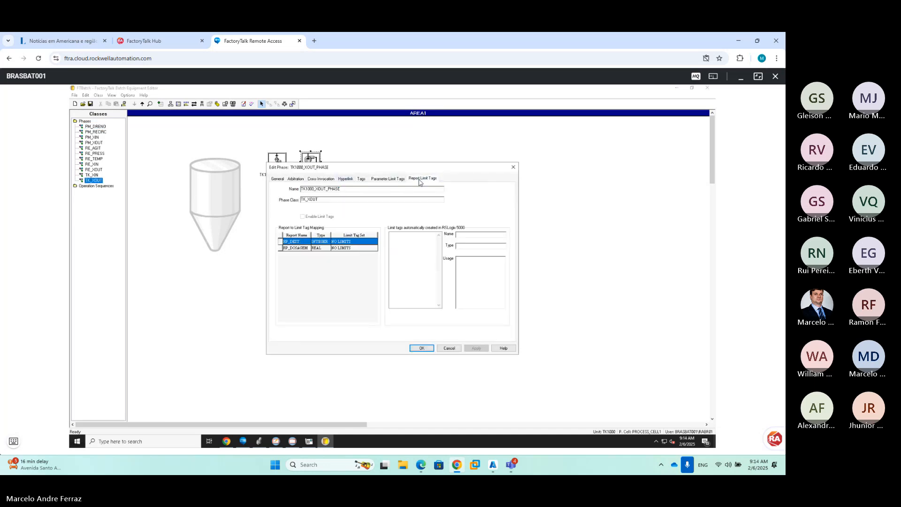
left_click(422, 348)
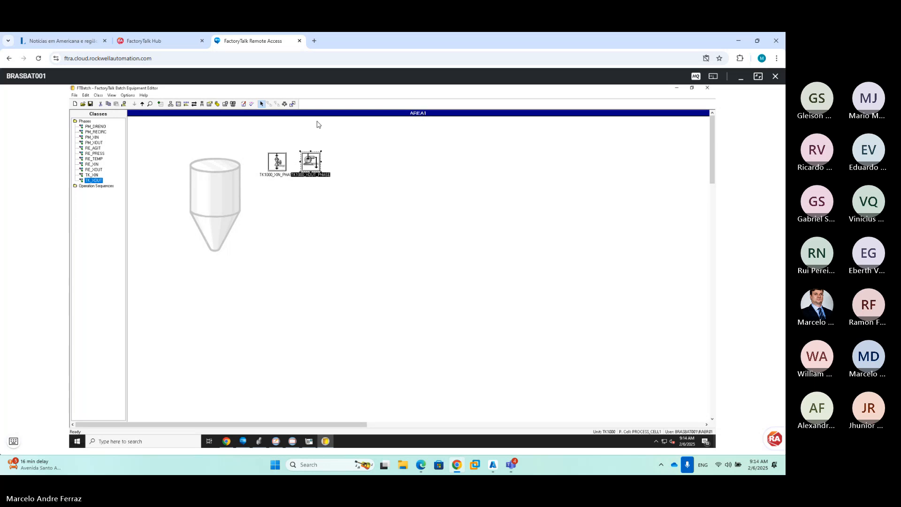
left_click(291, 105)
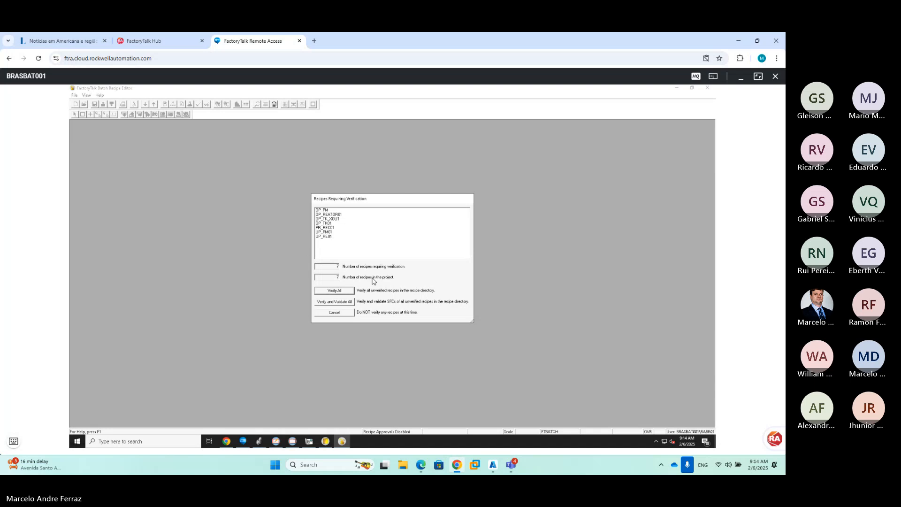
Verify and validate all 7 recipes, accept the results, and close the verification dialog
left_click(351, 301)
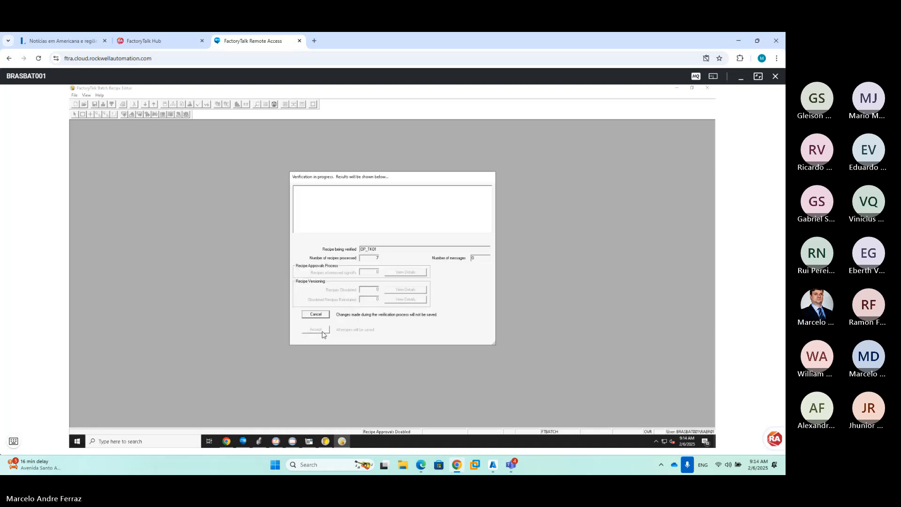
left_click(320, 331)
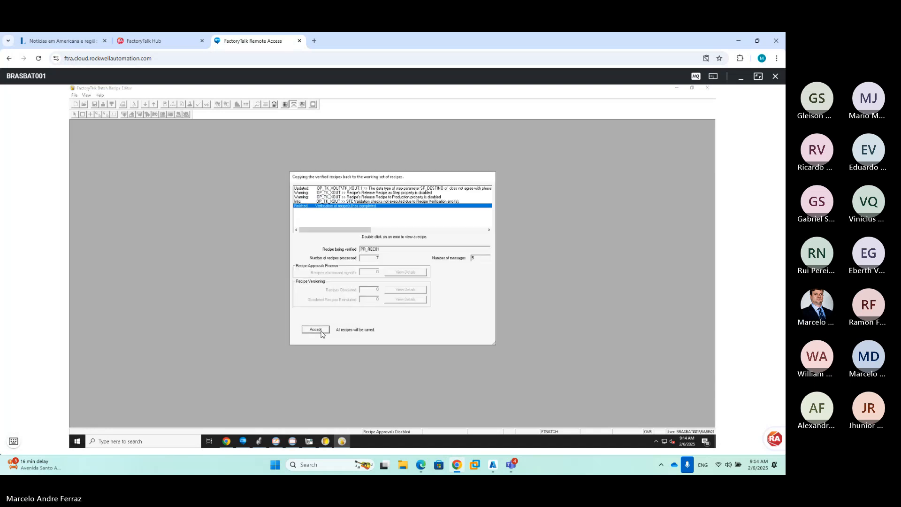
left_click(392, 294)
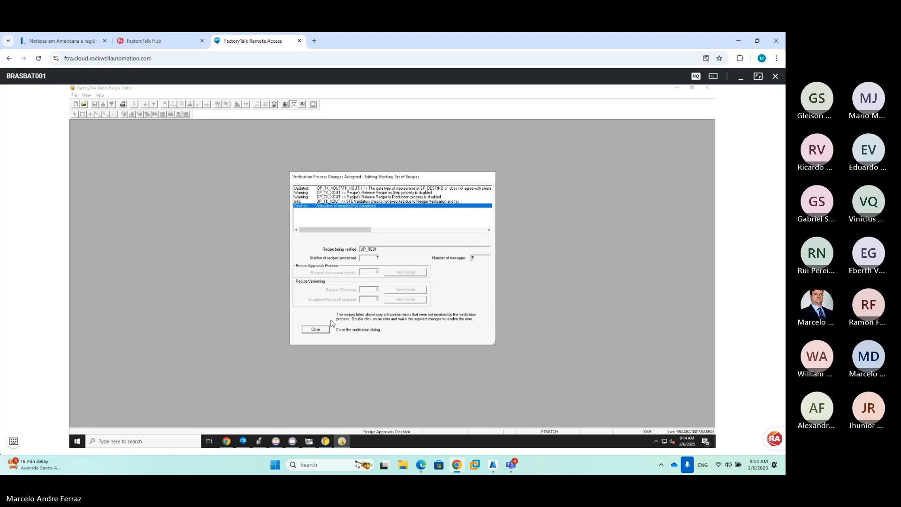
left_click(316, 330)
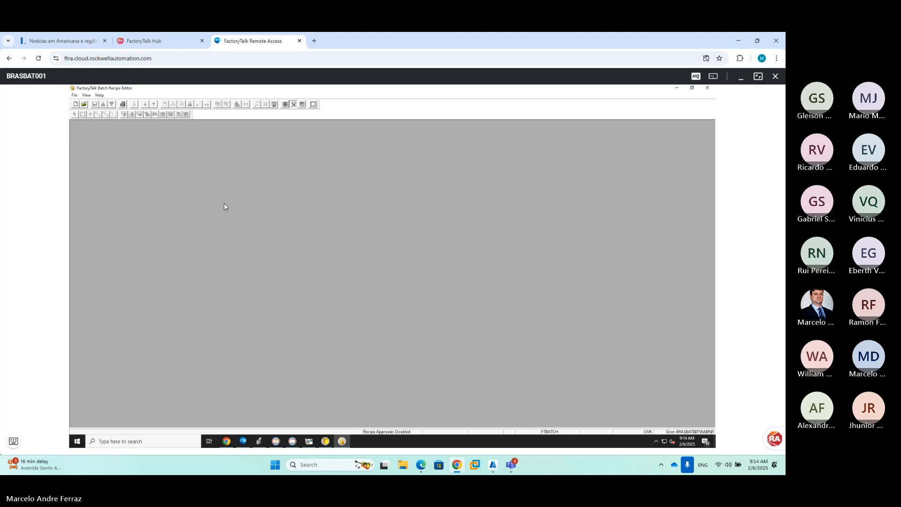
Open OP_TK_XOUT and set its first parameter's origin to Operator, keeping destination PM1100
left_click(84, 104)
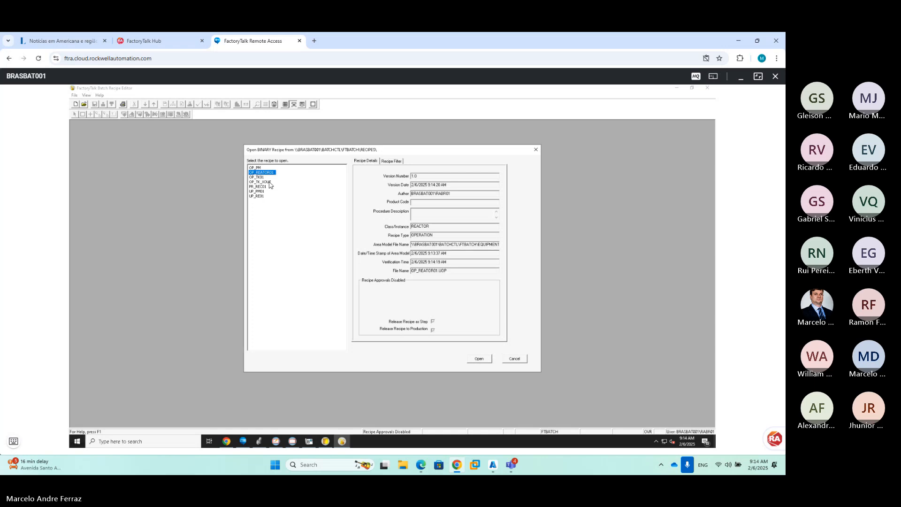
double_click(263, 181)
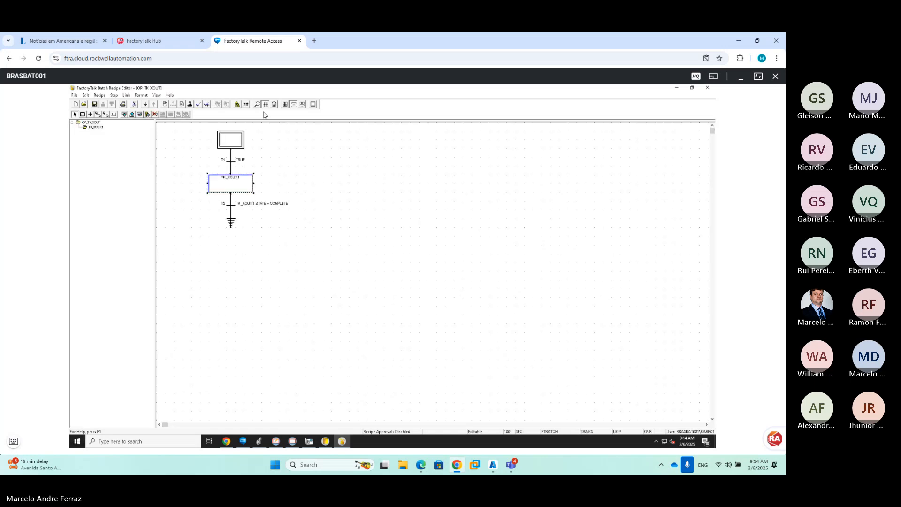
left_click(245, 104)
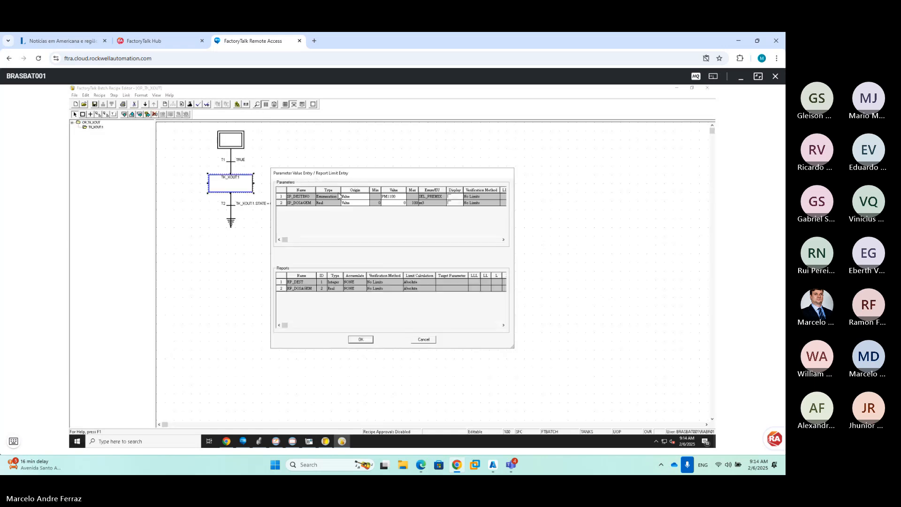
left_click(367, 198)
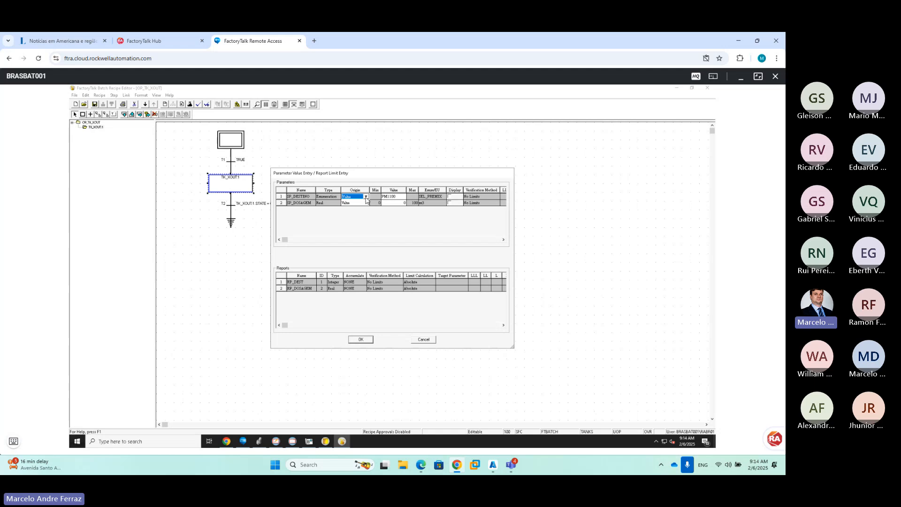
left_click(398, 198)
left_click(403, 198)
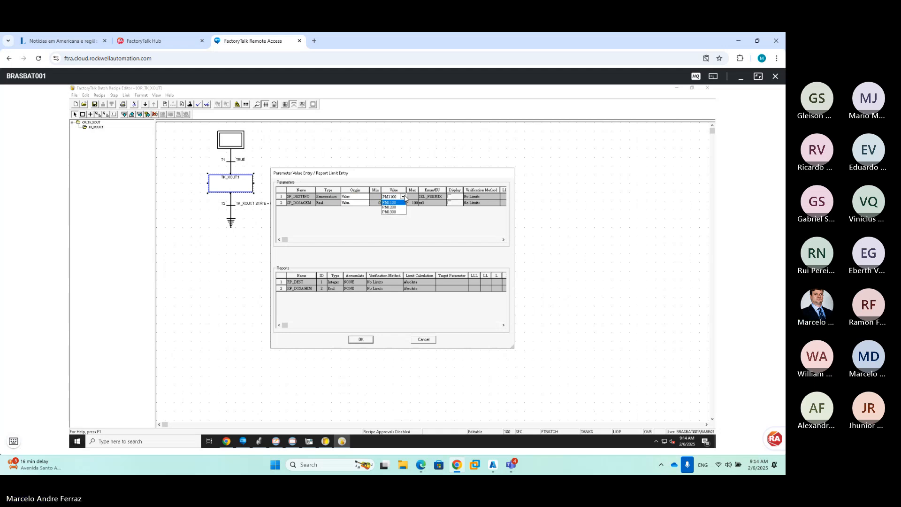
left_click(406, 201)
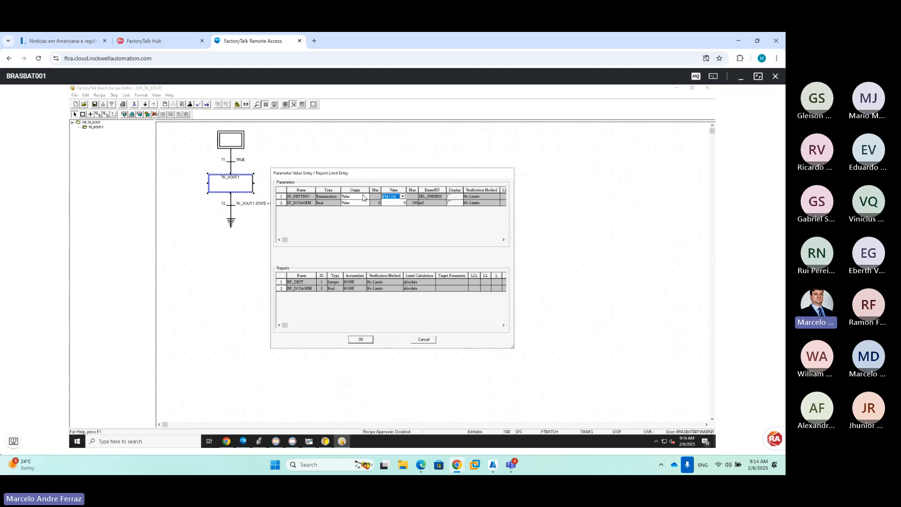
left_click(364, 197)
left_click(366, 198)
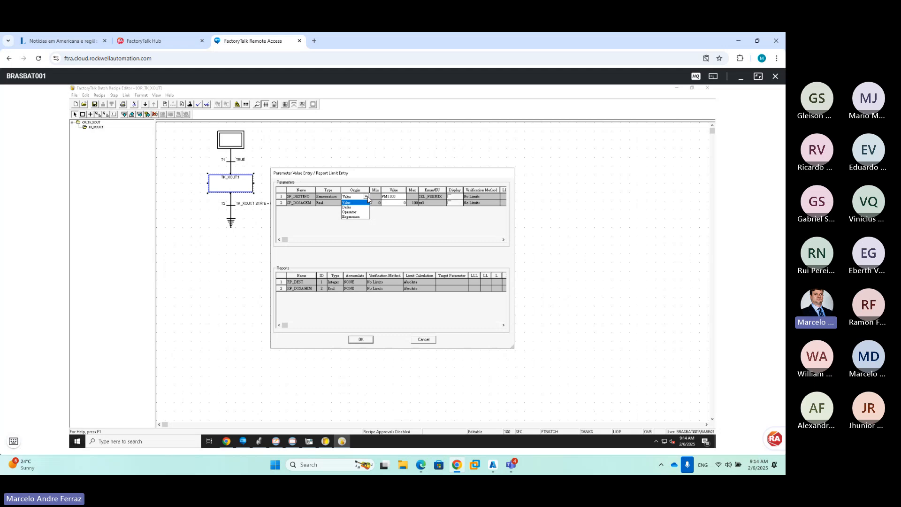
left_click(356, 211)
left_click(397, 204)
left_click(361, 339)
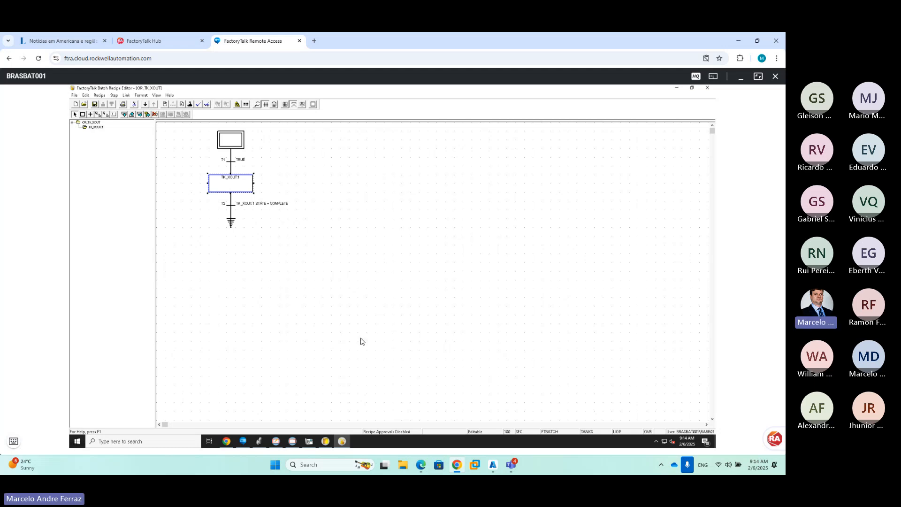
Save OP_TK_XOUT, mark it released as step and to production, and save again
left_click(95, 104)
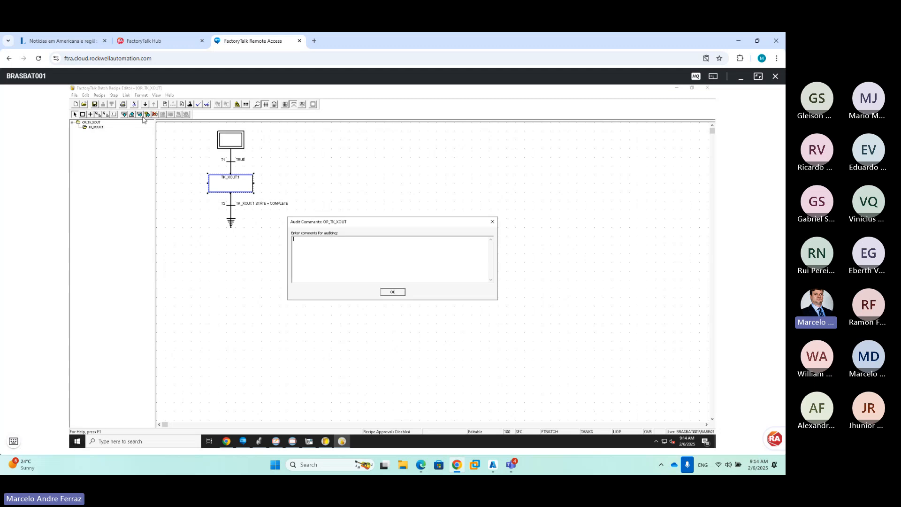
left_click(391, 293)
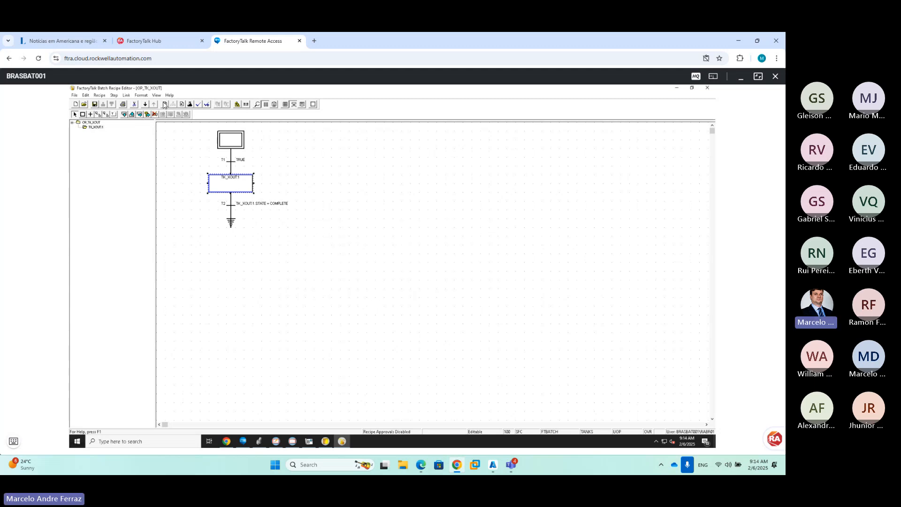
left_click(374, 325)
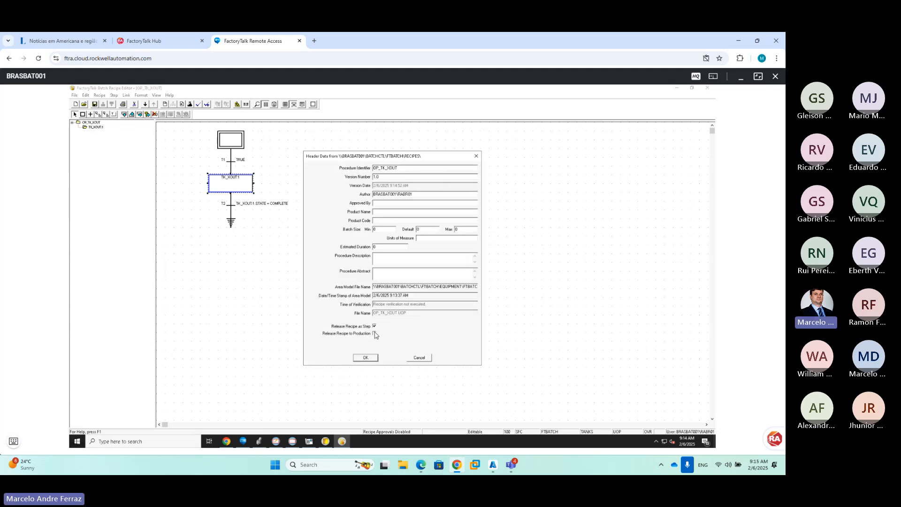
left_click(374, 333)
left_click(366, 359)
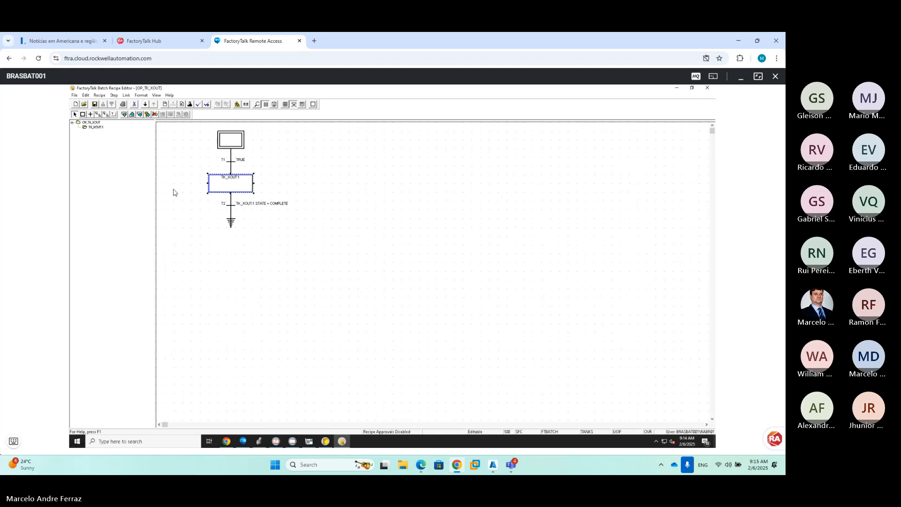
left_click(96, 105)
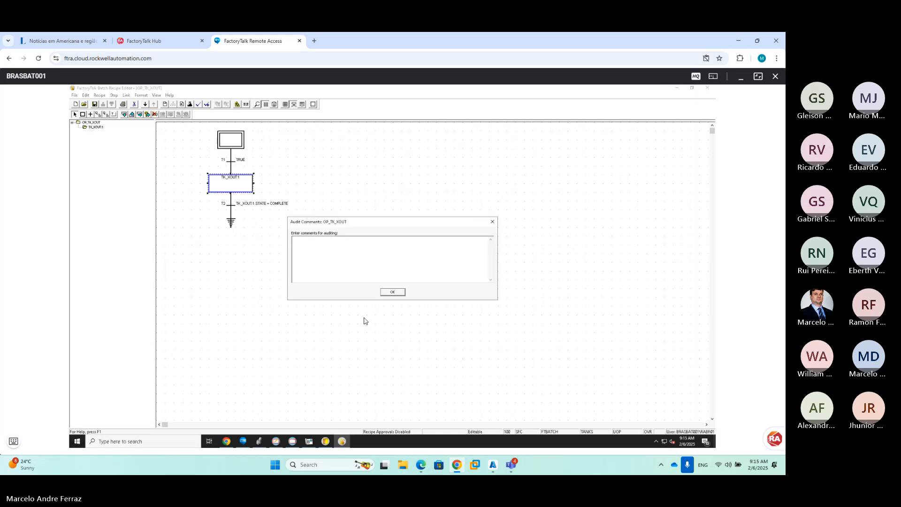
left_click(392, 292)
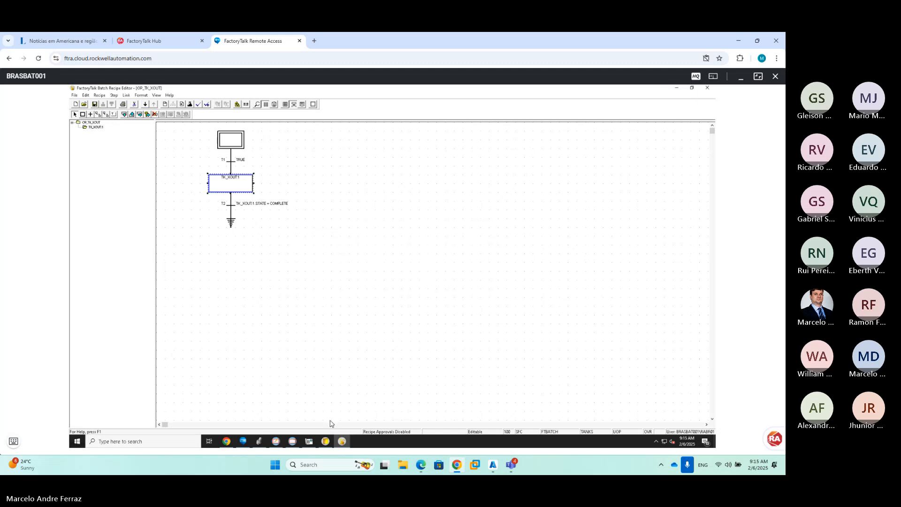
left_click(227, 441)
Log on to FT Batch View with the username and password, then maximize the window
left_click(303, 278)
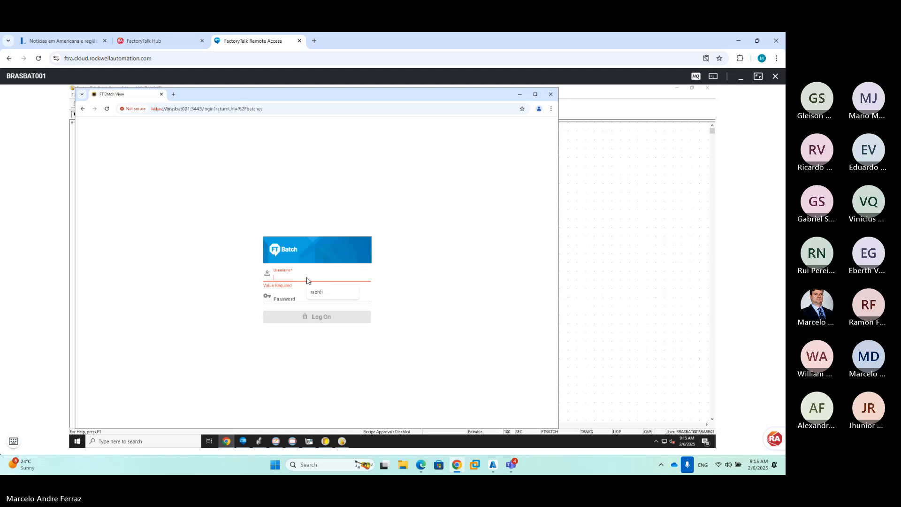
type("rabr01")
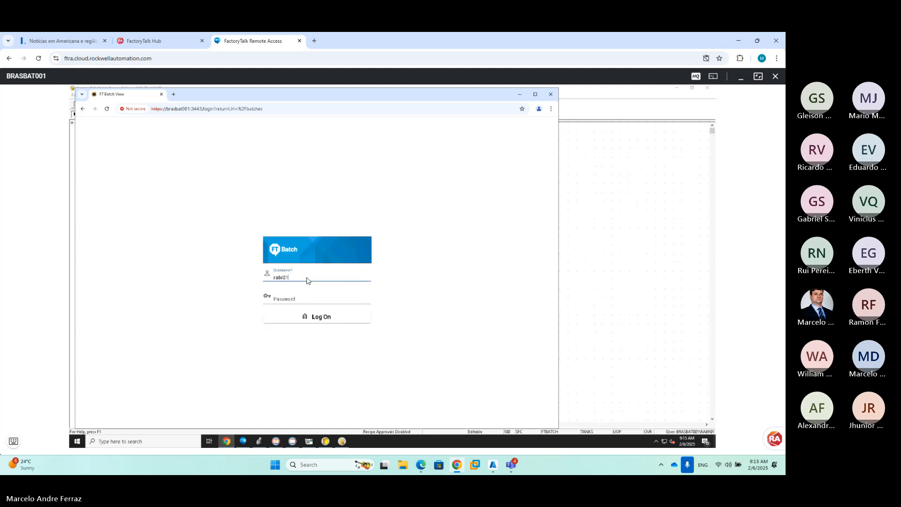
key("Tab")
key("Return")
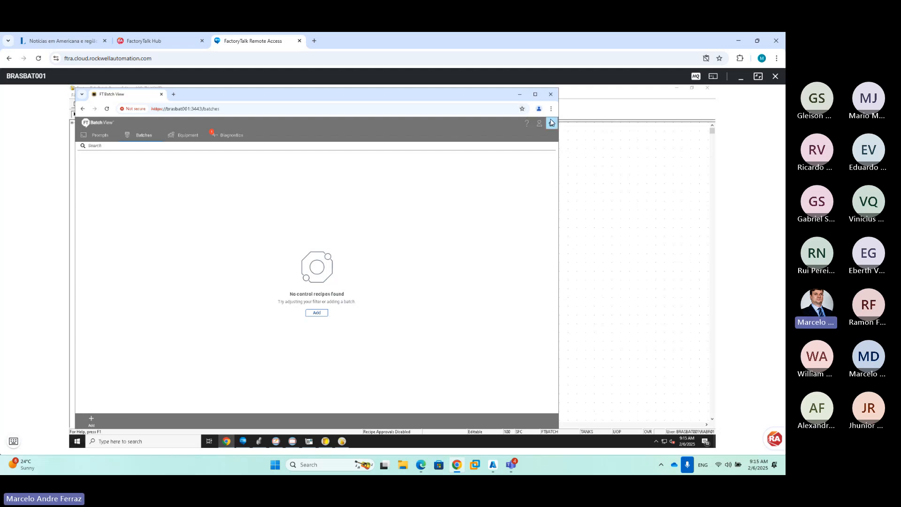
left_click(535, 94)
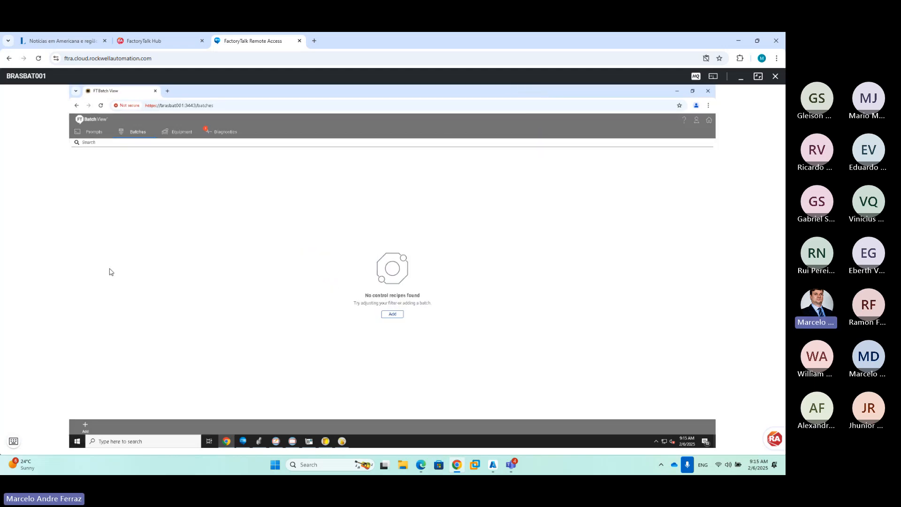
Begin a new batch choosing the OP_TK_XOUT recipe, then go back to the Batches list
left_click(84, 426)
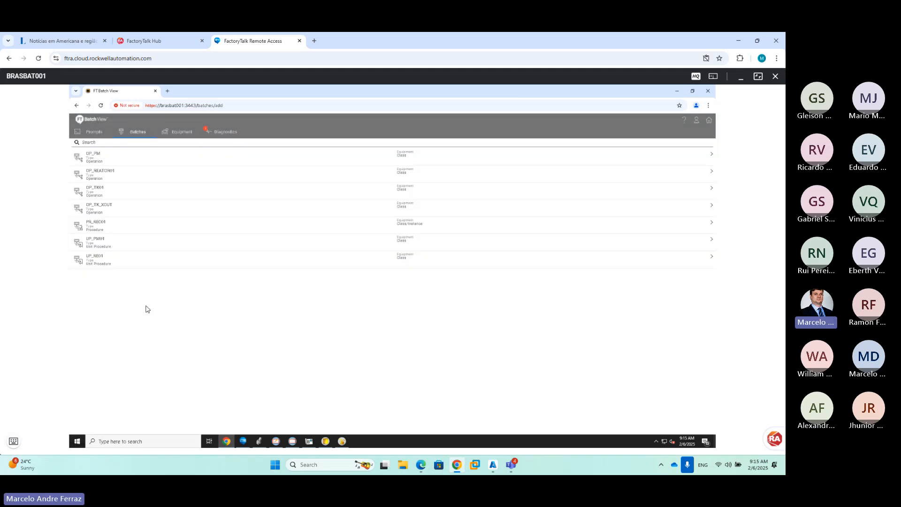
left_click(113, 209)
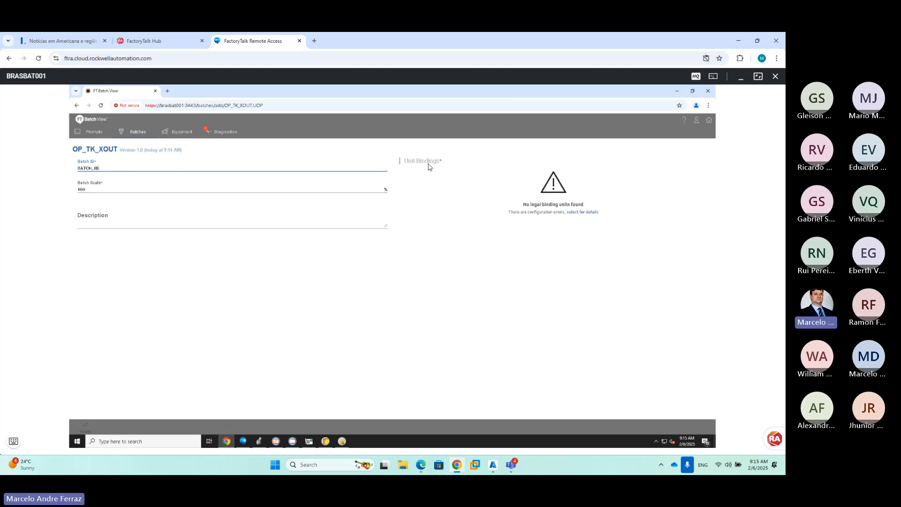
left_click(134, 133)
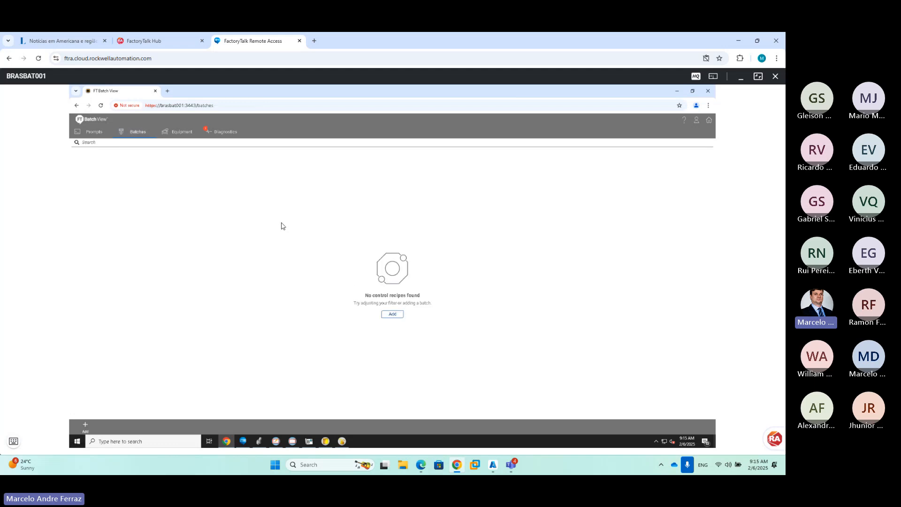
Bring Logix Designer forward, close A07_Parameters, and open Tran_005 in TK1000_XOUT_PHASE's Running SFC
left_click(259, 441)
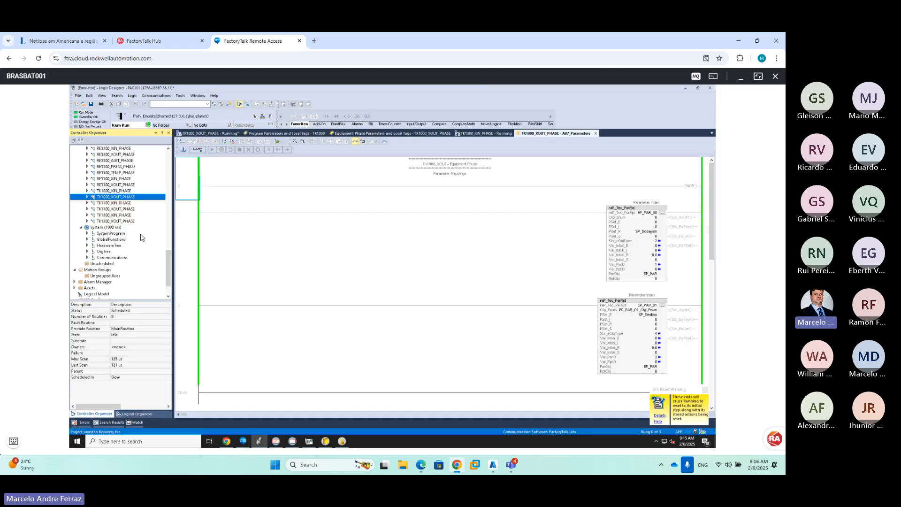
mouse_move(325, 442)
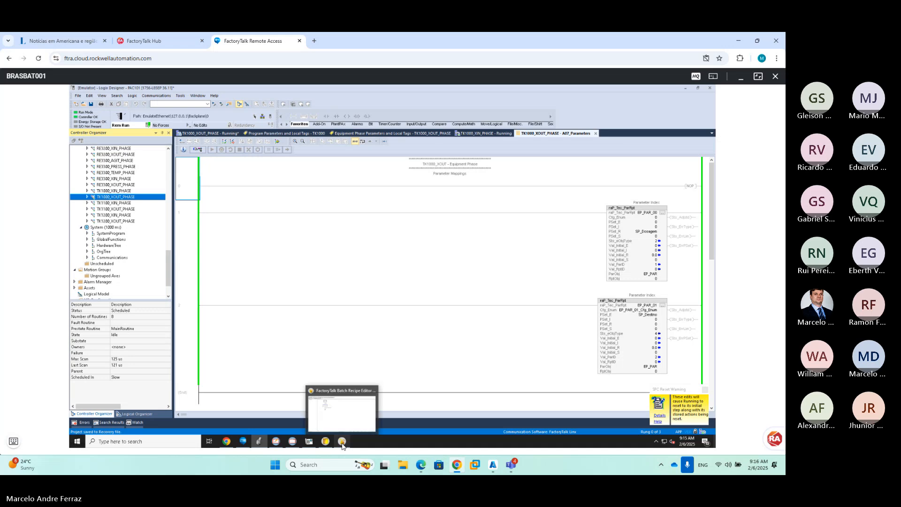
mouse_move(264, 441)
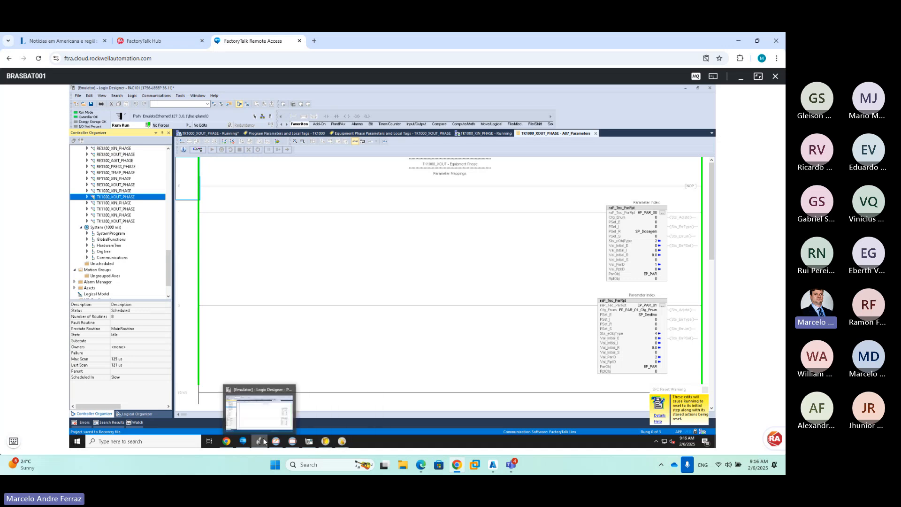
left_click(264, 441)
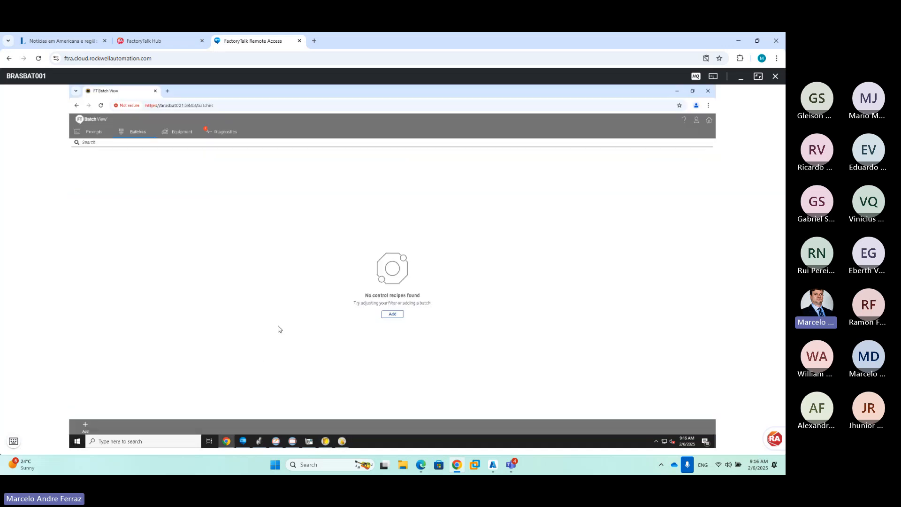
mouse_move(260, 445)
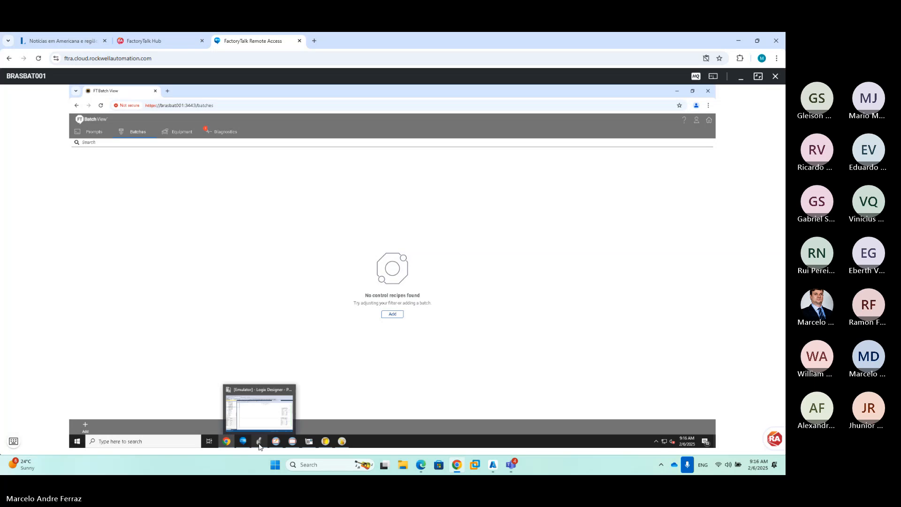
left_click(243, 401)
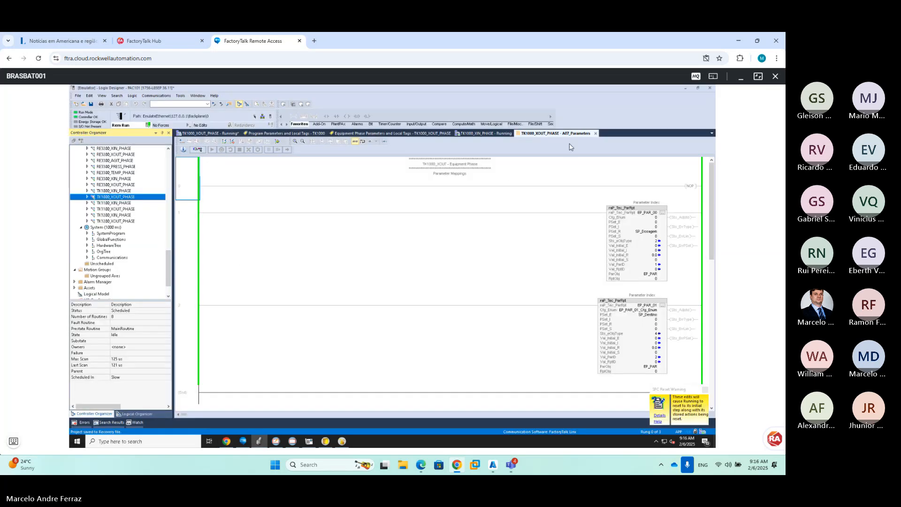
left_click(596, 133)
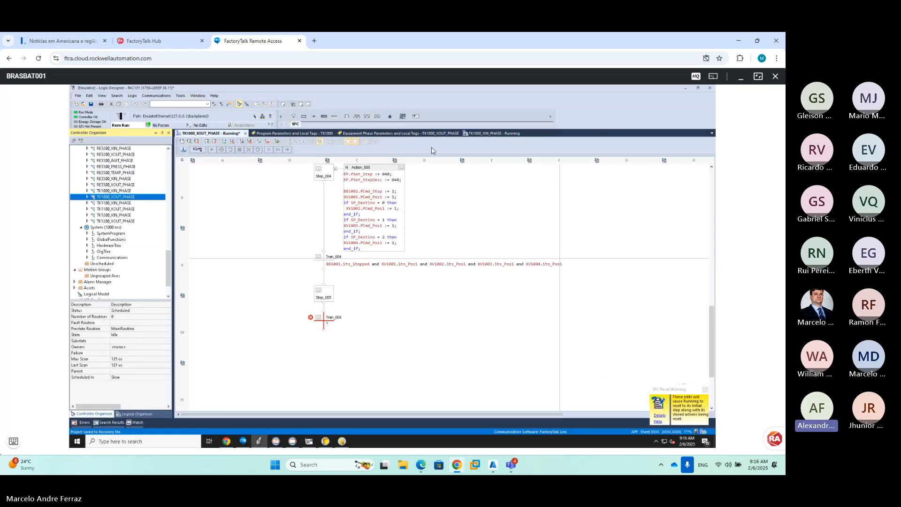
double_click(329, 324)
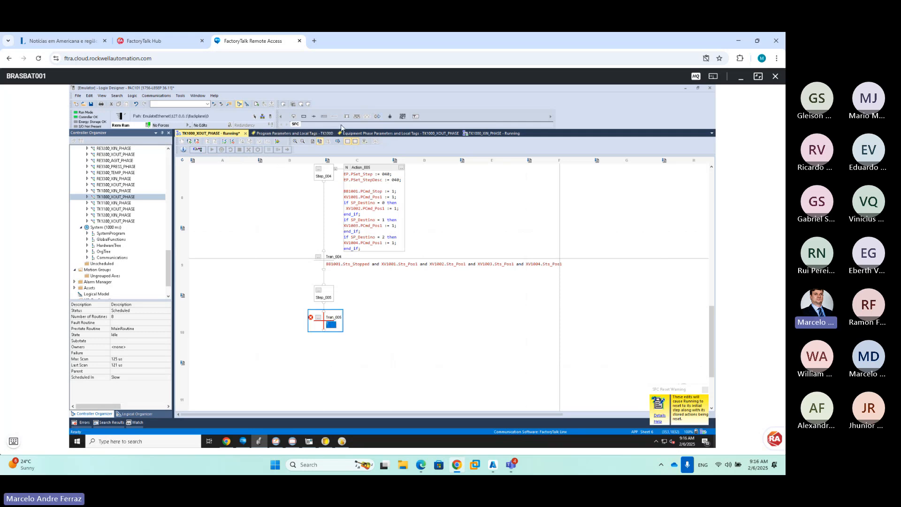
Add a Stop after Tran_005 and a new Action_006 on Step_005 holding Action_005's step lines
left_click(392, 119)
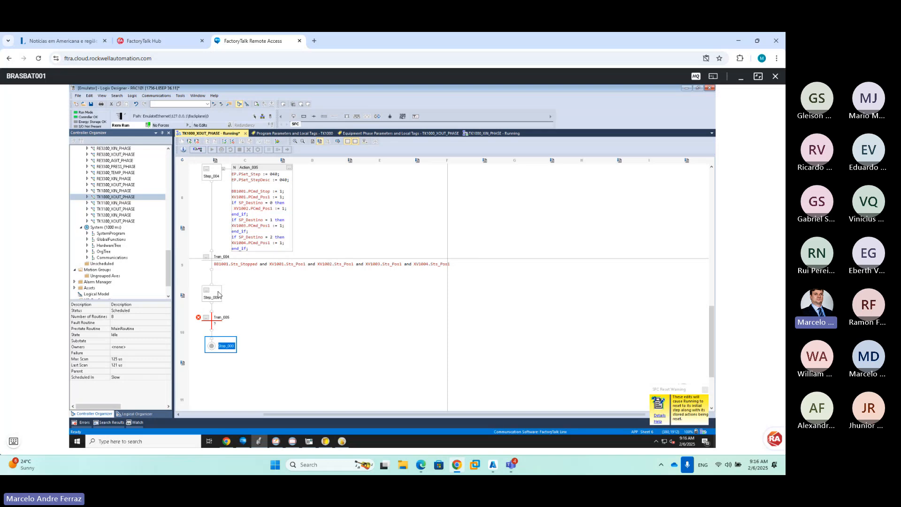
right_click(218, 294)
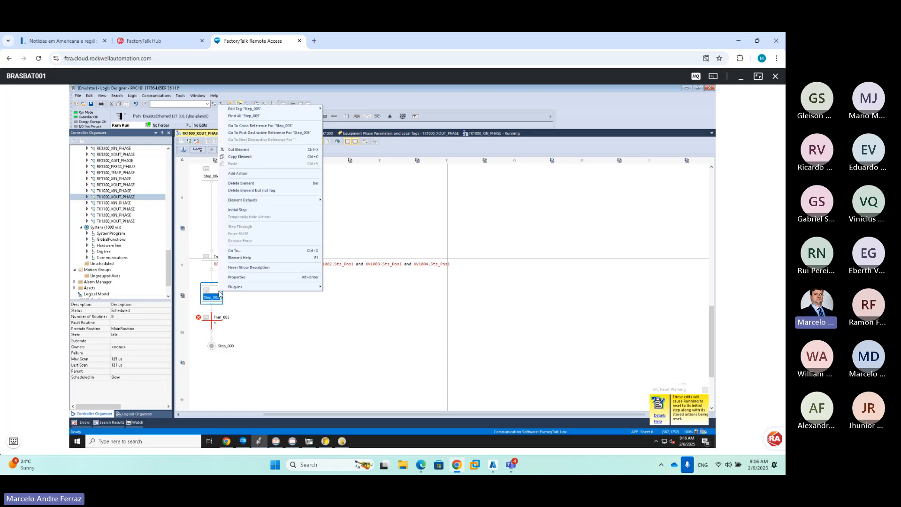
left_click(249, 174)
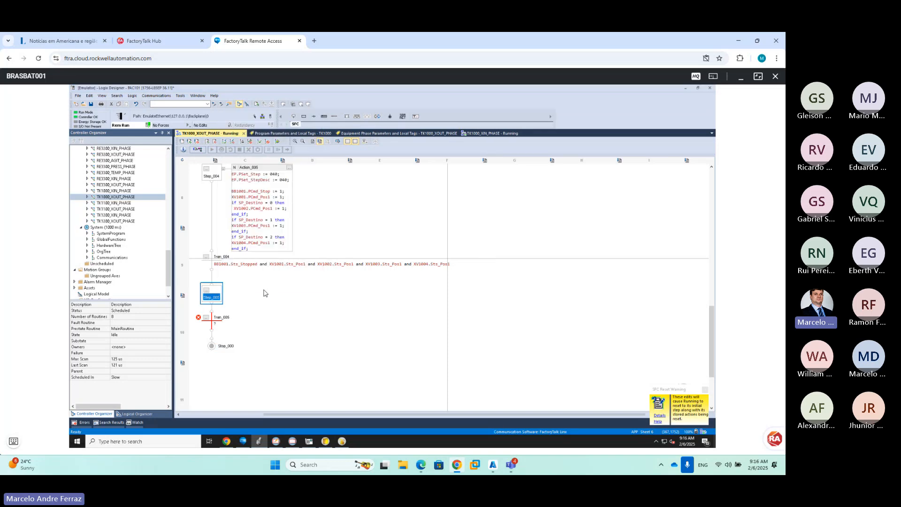
double_click(252, 242)
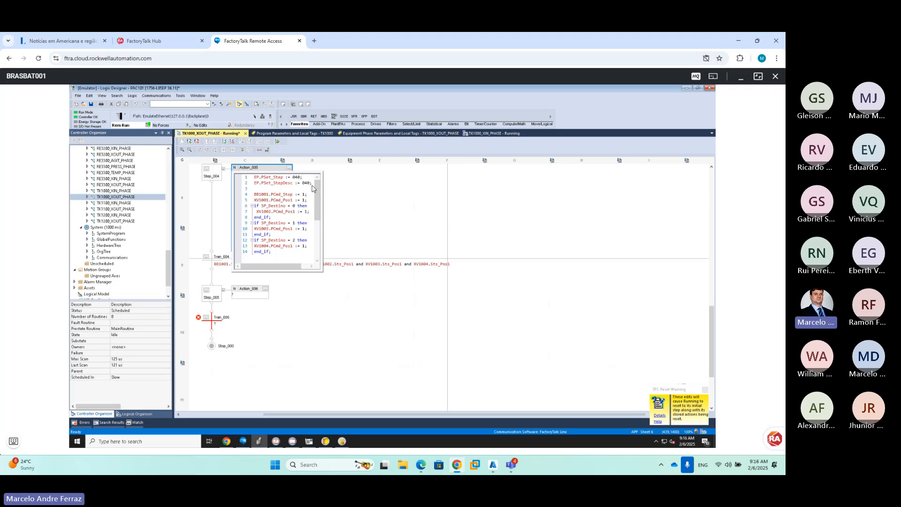
left_click_drag(312, 183, 244, 177)
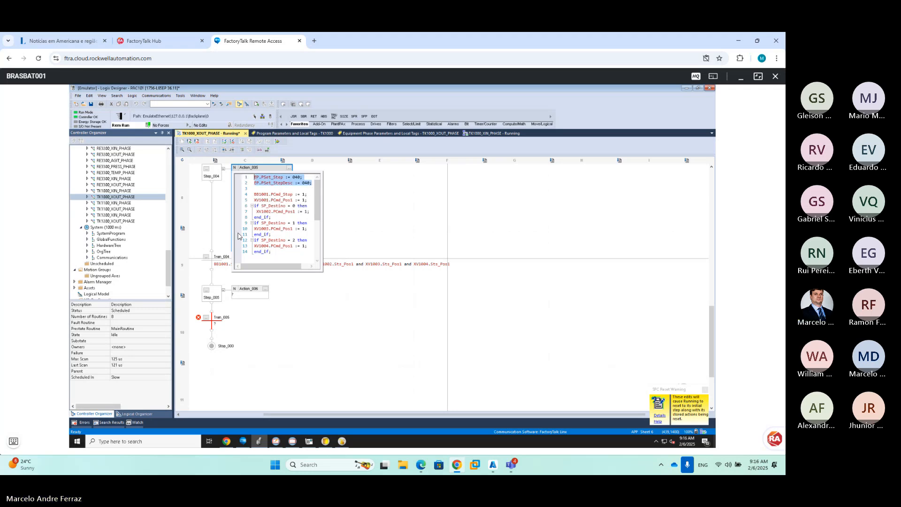
double_click(254, 295)
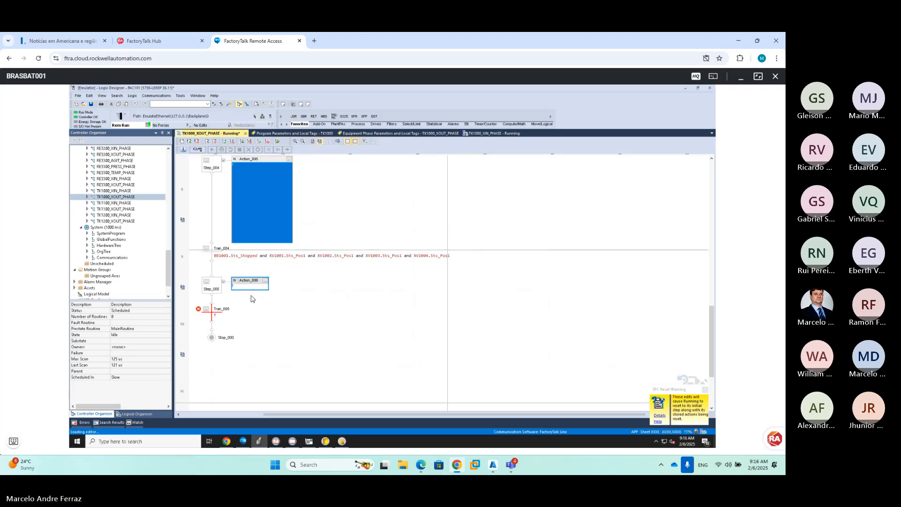
type("PSet_Step := 040; PSet_StepDesc := 040;")
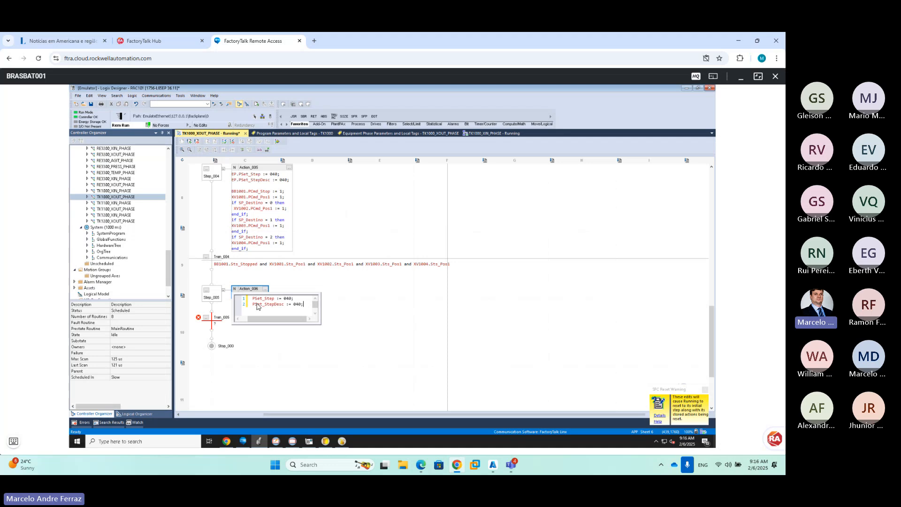
Change Action_006's PSet_Step and PSet_StepDesc values to 050
left_click(288, 299)
left_click(294, 305)
key("Delete")
type("5")
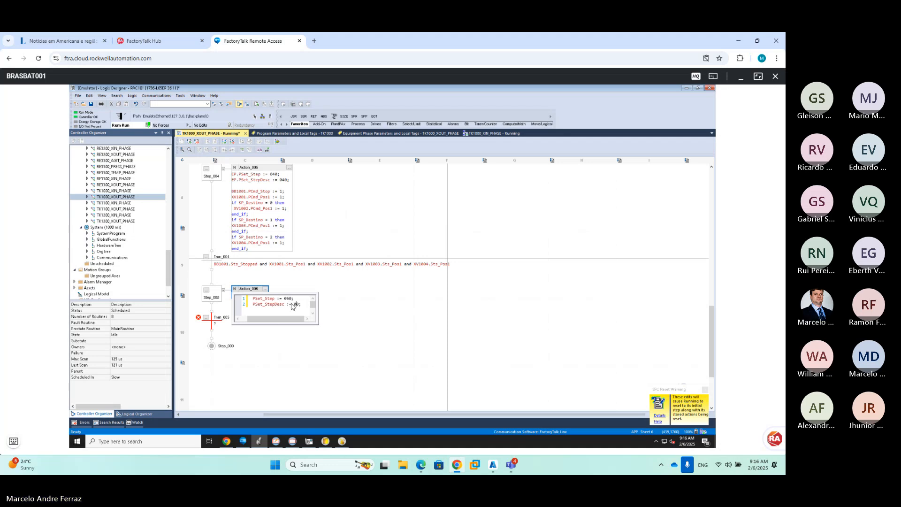
left_click(333, 363)
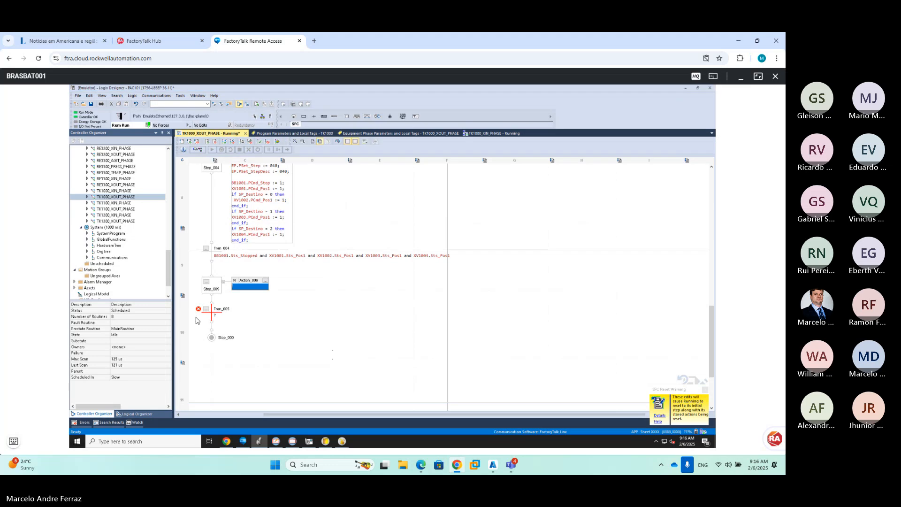
Set Tran_005's condition to 1
double_click(215, 324)
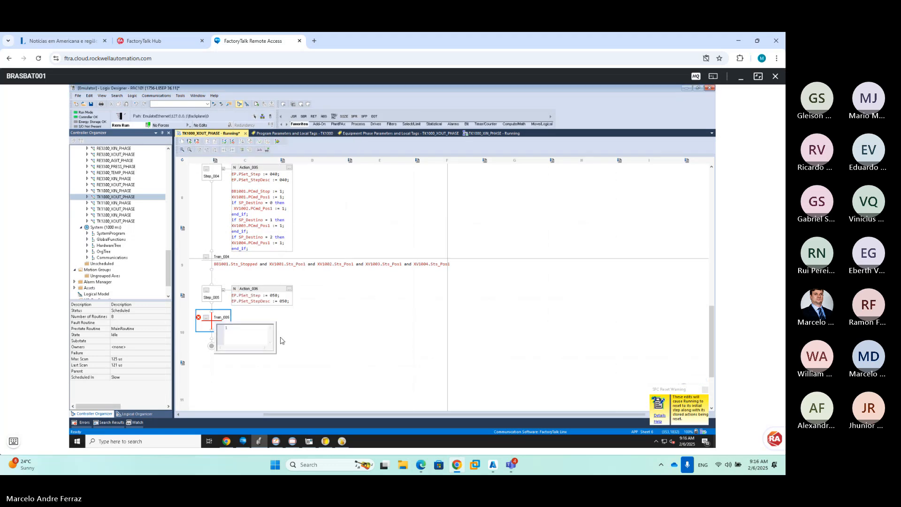
type("1")
left_click(311, 329)
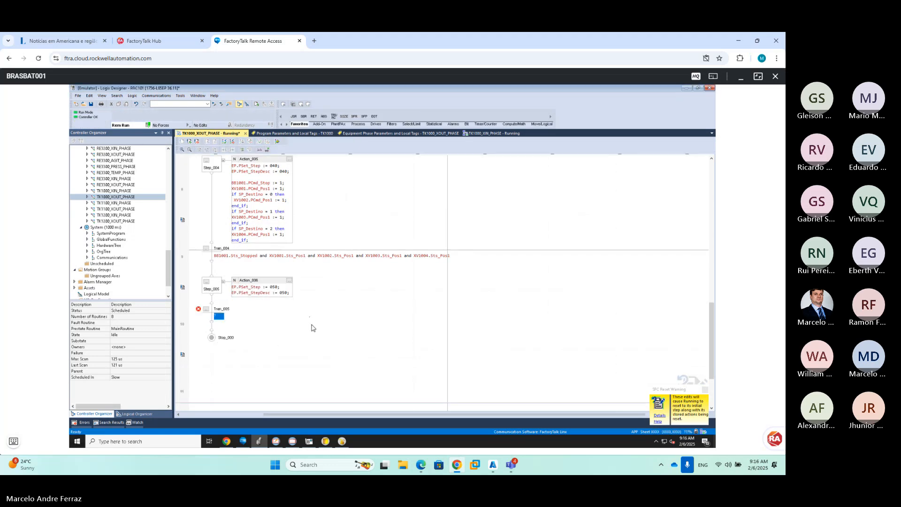
Append a PSC() call to the end of Action_006
left_click(278, 302)
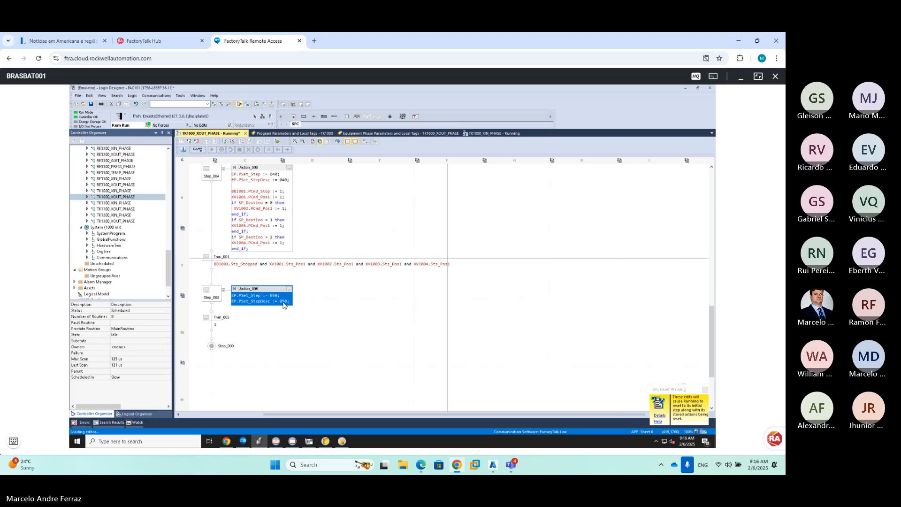
double_click(287, 300)
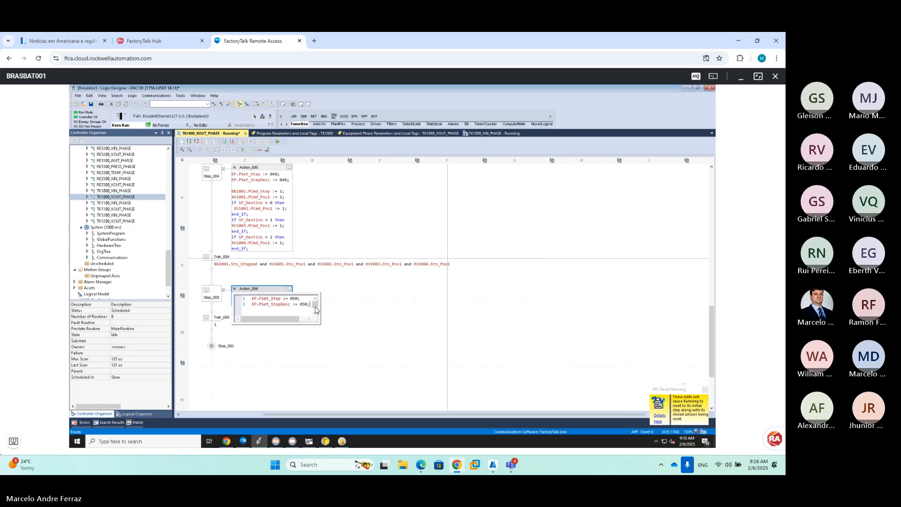
key("Return")
key("Return")
type("PSC();")
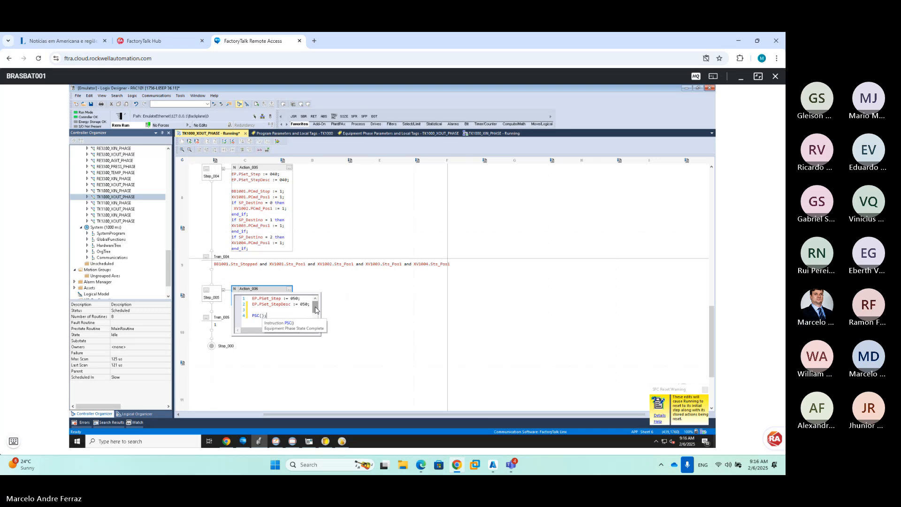
left_click(352, 287)
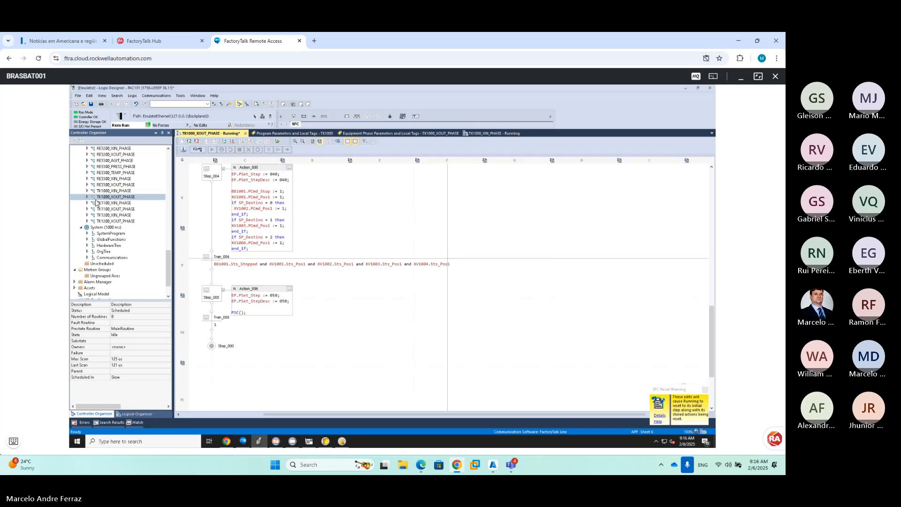
left_click(88, 196)
Paste the PSC rung from TK1000_XIN_PHASE Resetting into the empty TK1000_XOUT_PHASE Resetting routine
left_click(88, 191)
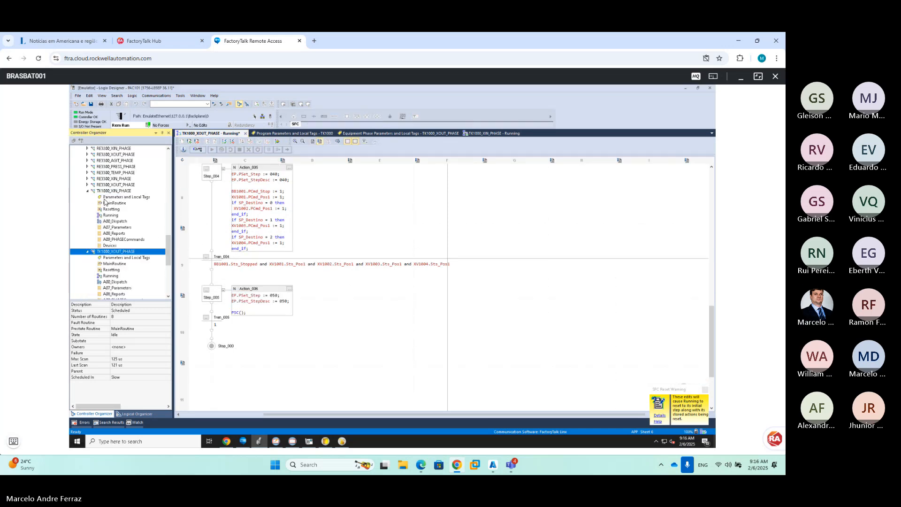
double_click(111, 209)
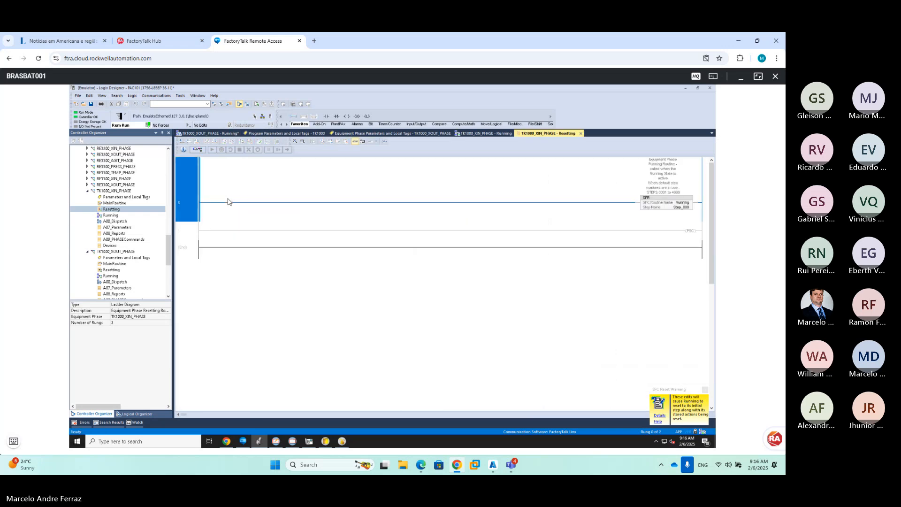
key("Down")
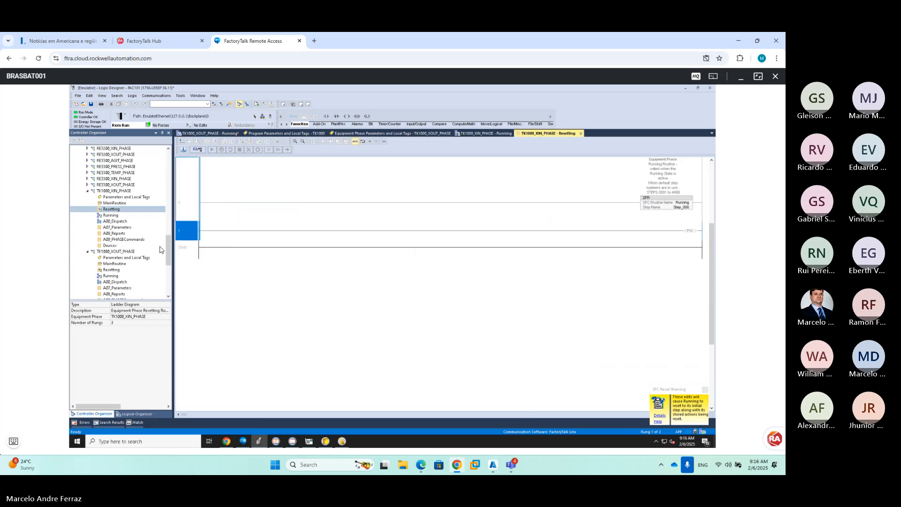
left_click(111, 270)
key("Return")
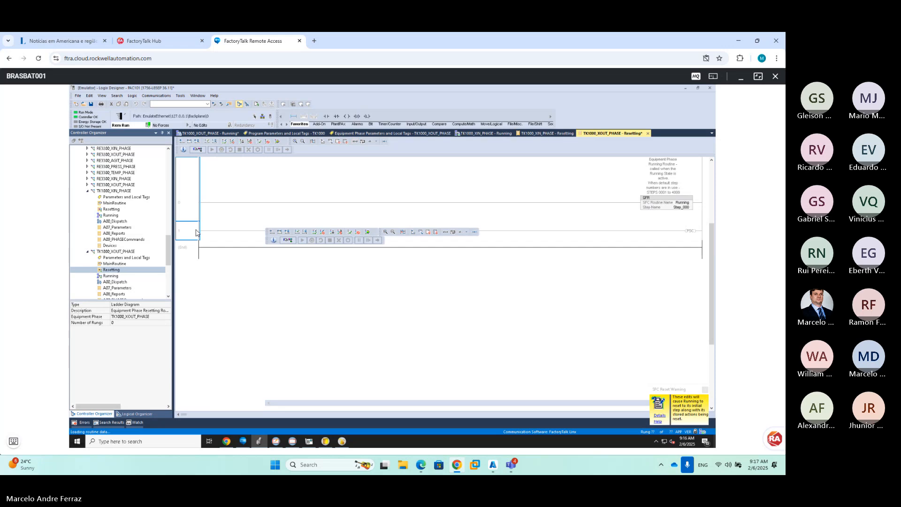
key("ctrl+v")
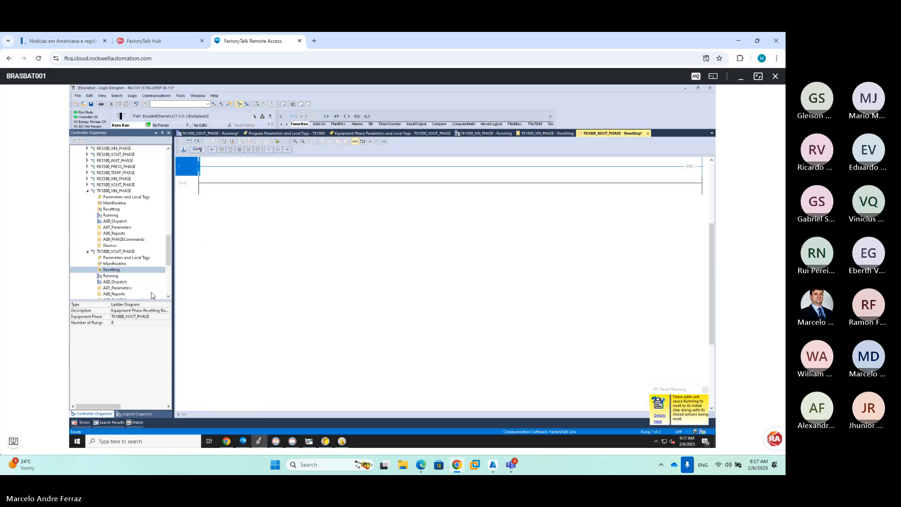
Place the copied SFR rung above the PSC rung in the Resetting routine
left_click(535, 134)
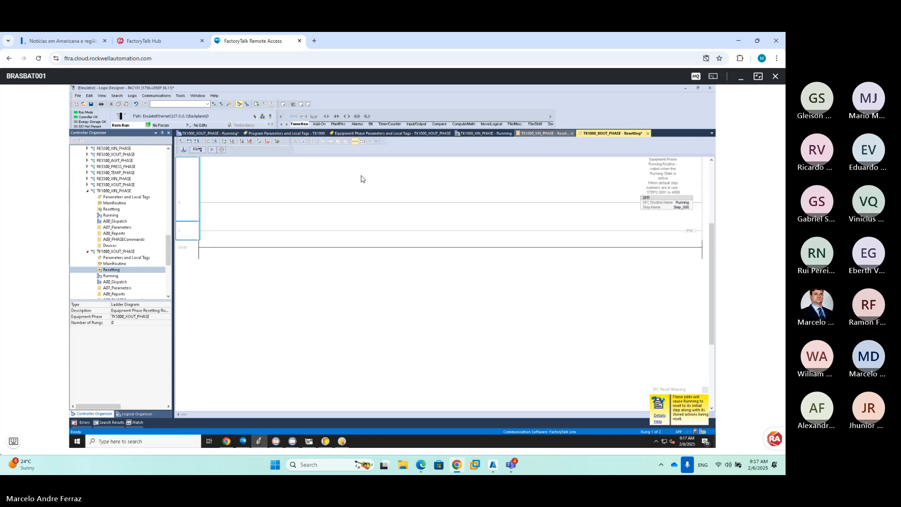
left_click(186, 201)
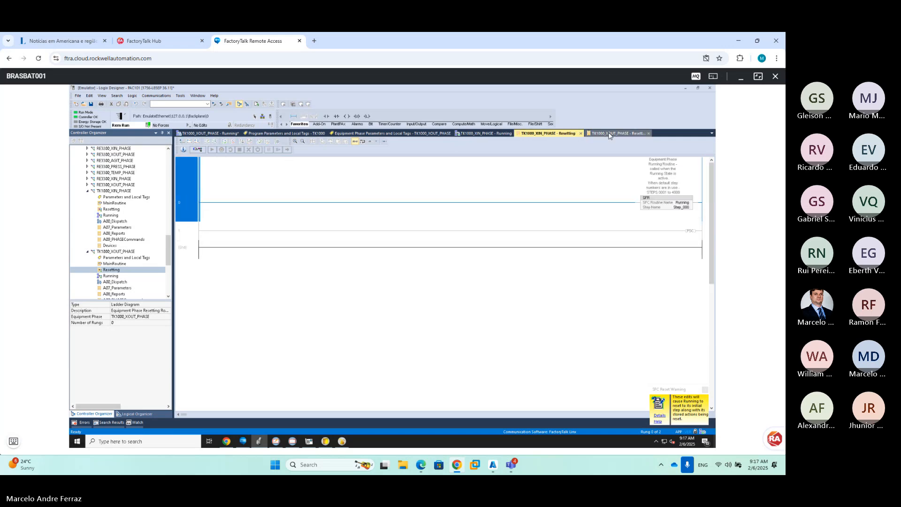
key("Delete")
left_click(220, 179)
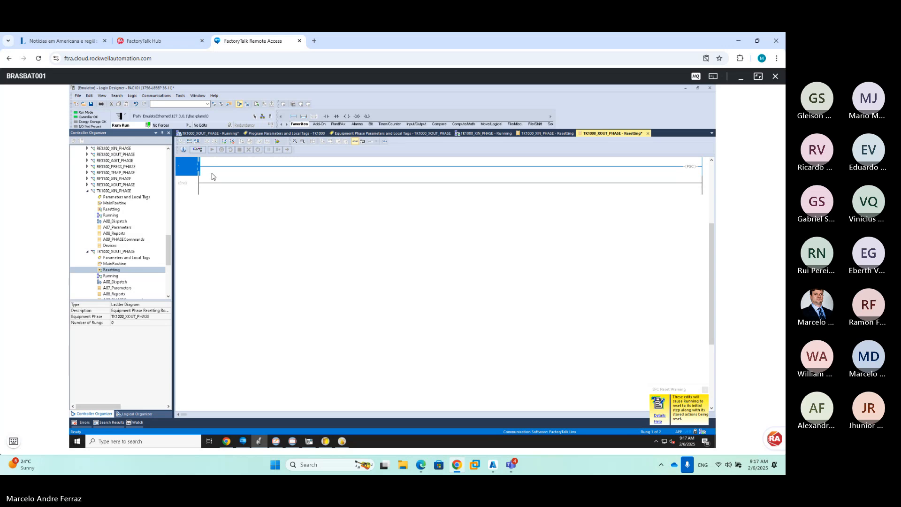
key("ctrl+v")
left_click_drag(197, 170, 193, 165)
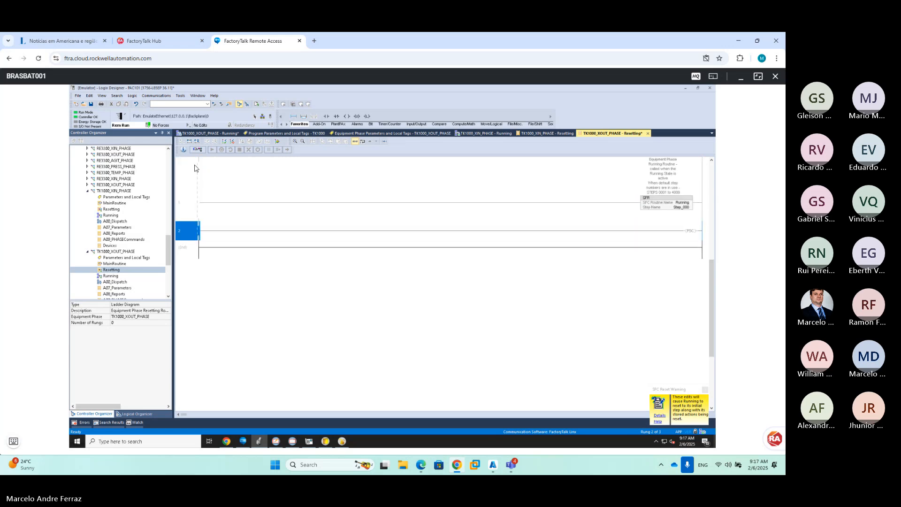
Finalize all edits to TK1000_XOUT_PHASE and return to FT Batch View
left_click(286, 150)
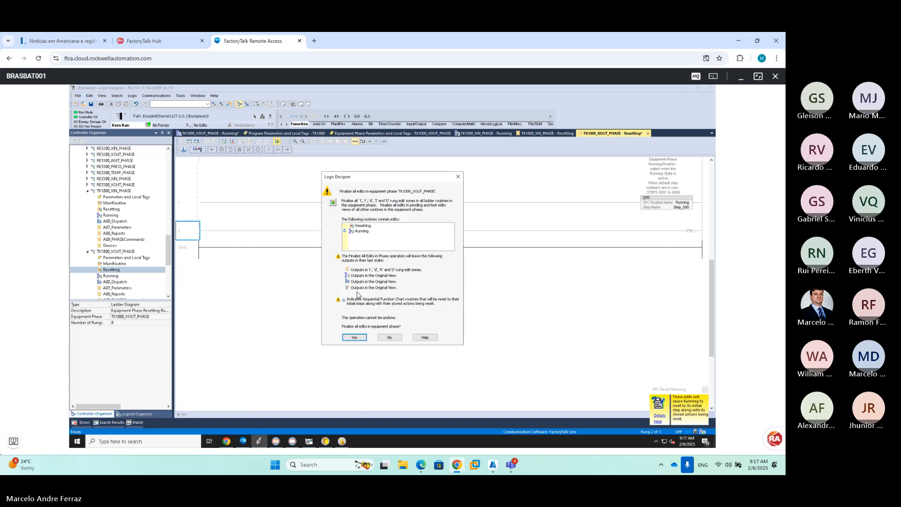
left_click(355, 338)
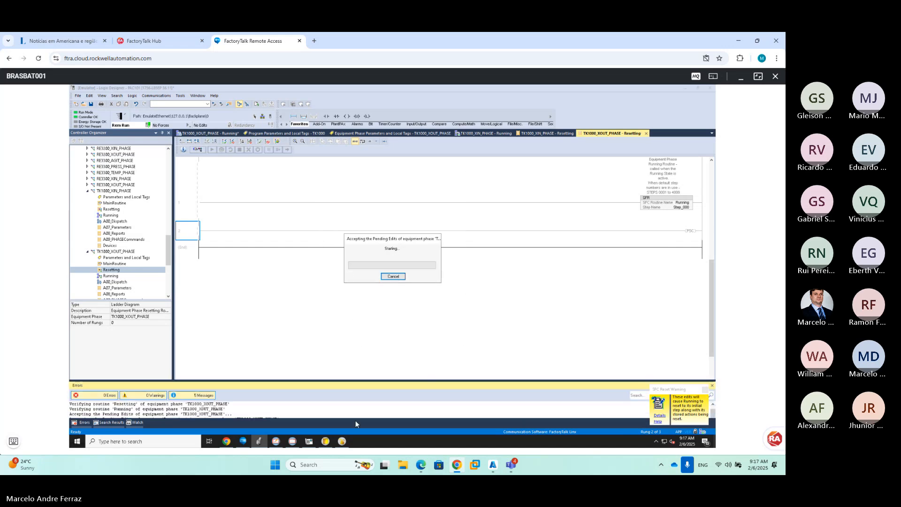
mouse_move(299, 444)
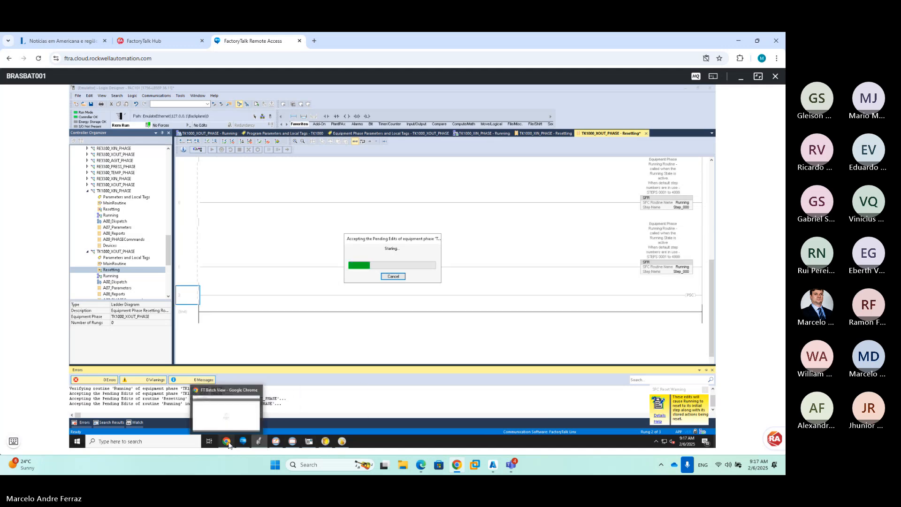
left_click(226, 409)
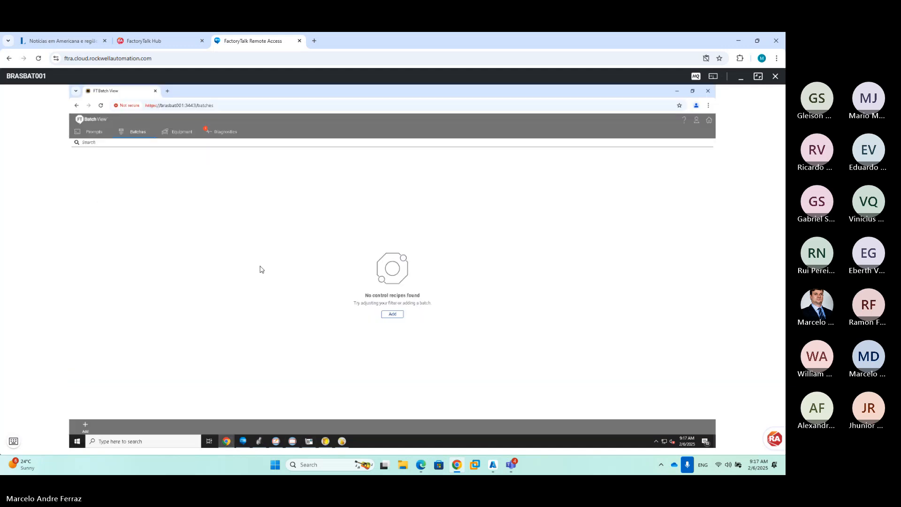
Browse PROCESS_CELL1's equipment to view TK1000's phases
left_click(180, 135)
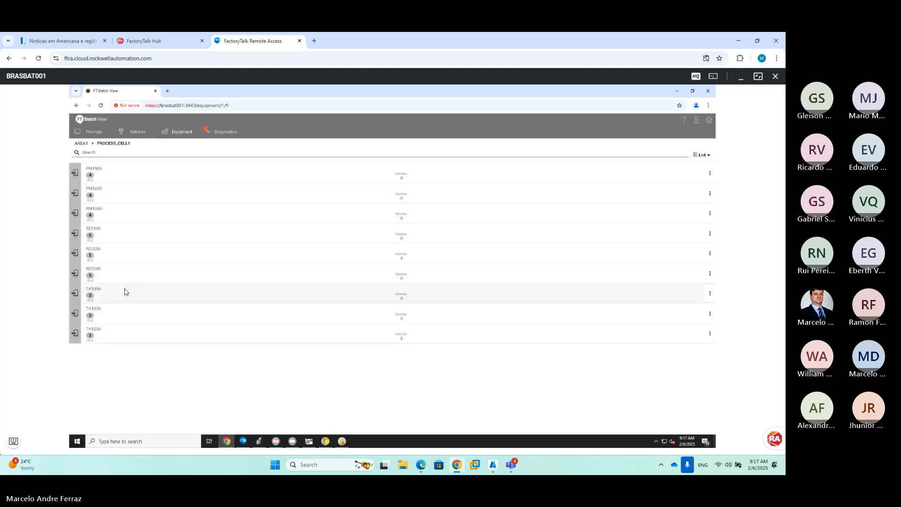
left_click(126, 292)
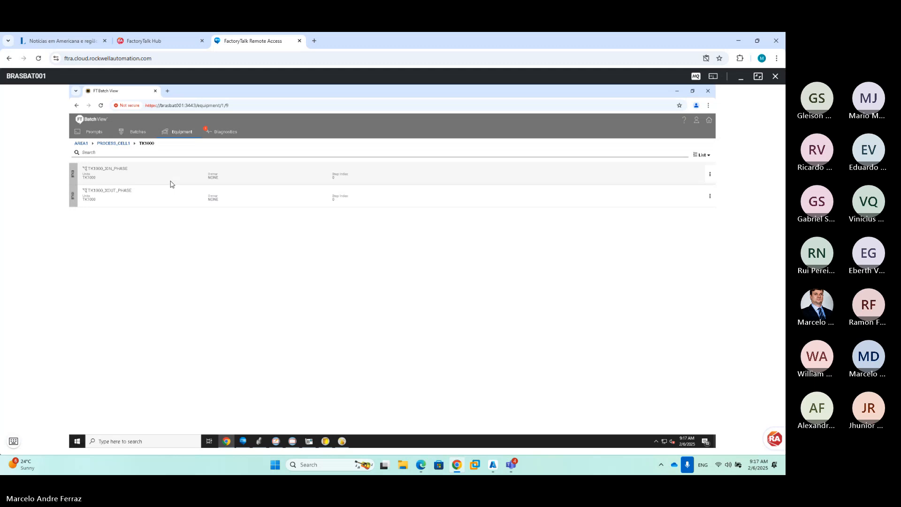
left_click(139, 130)
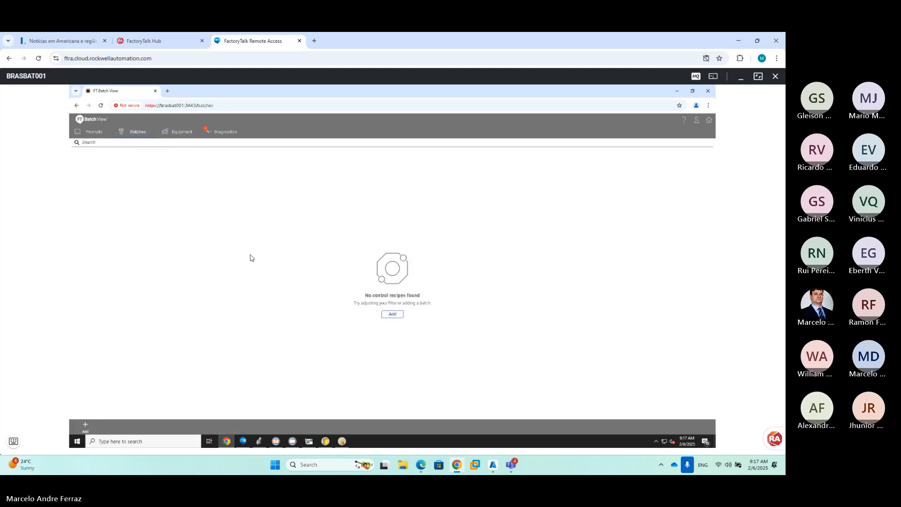
Try adding an OP_TK_XOUT batch and review the missing SEL_PREMIX enumeration set error
left_click(393, 314)
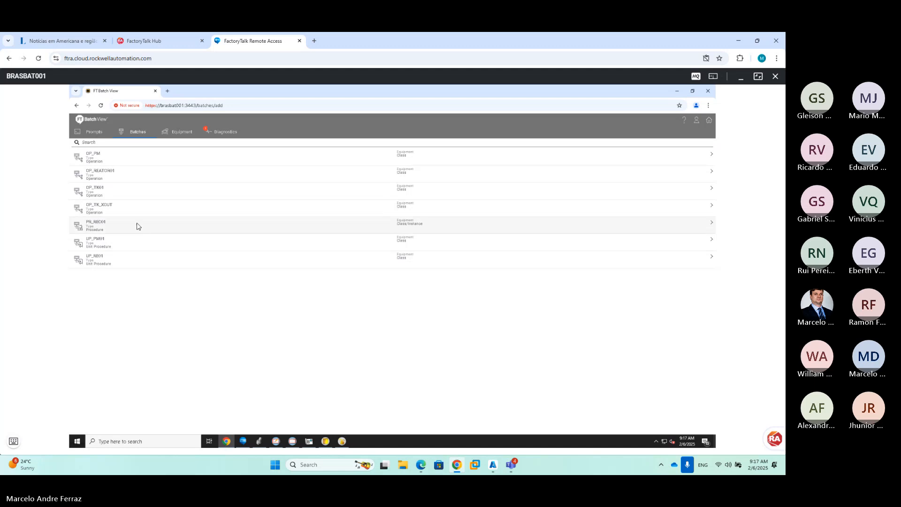
left_click(134, 207)
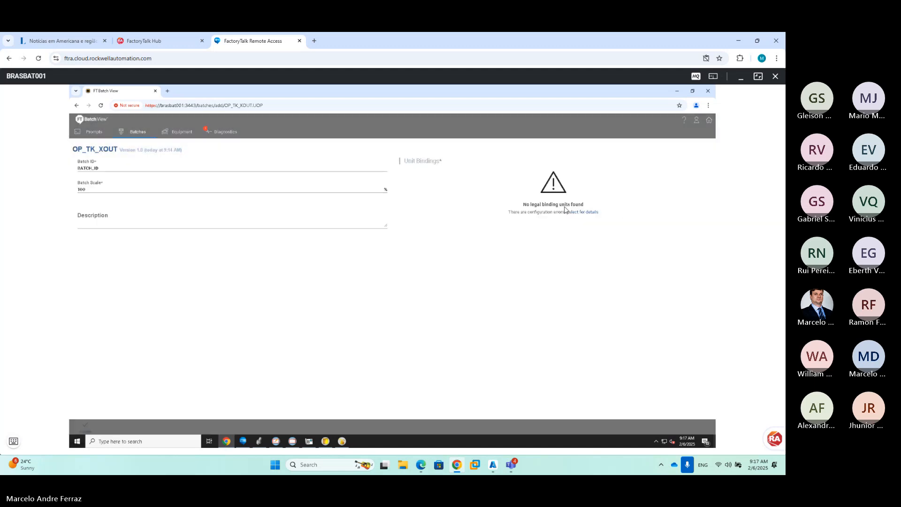
left_click(590, 213)
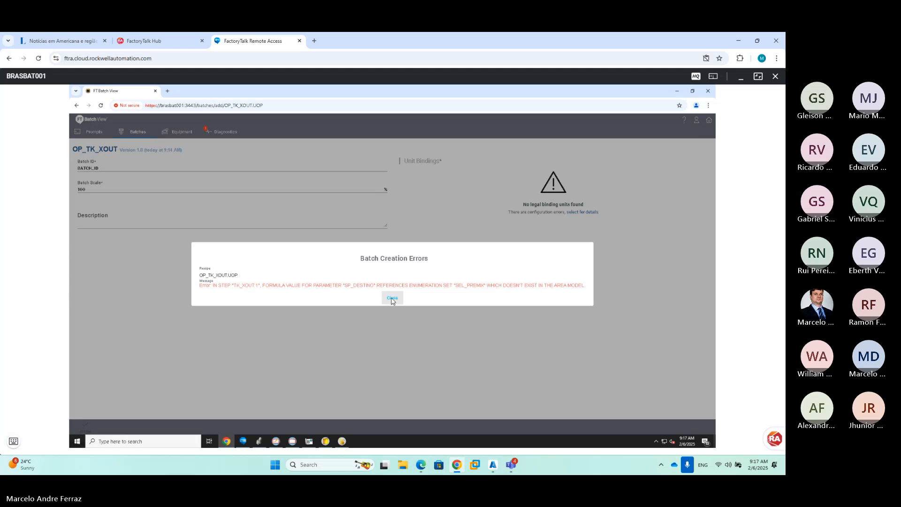
left_click(392, 299)
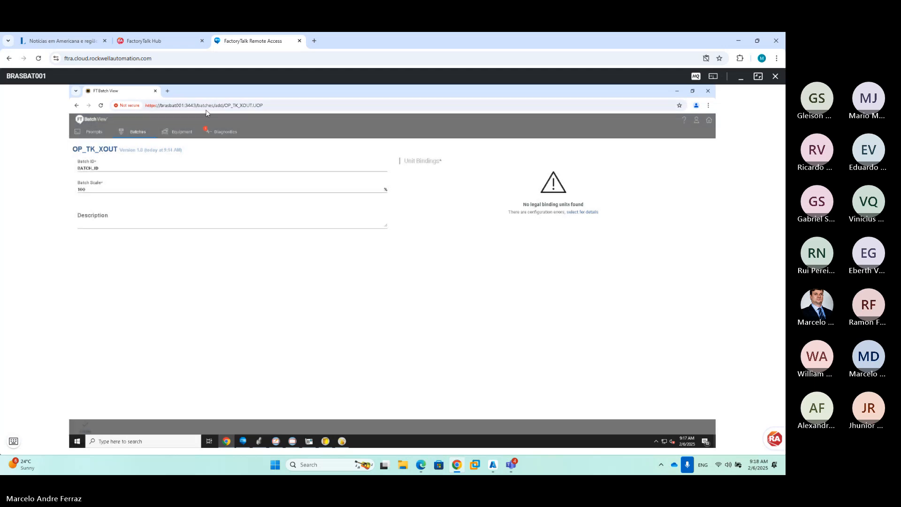
left_click(137, 132)
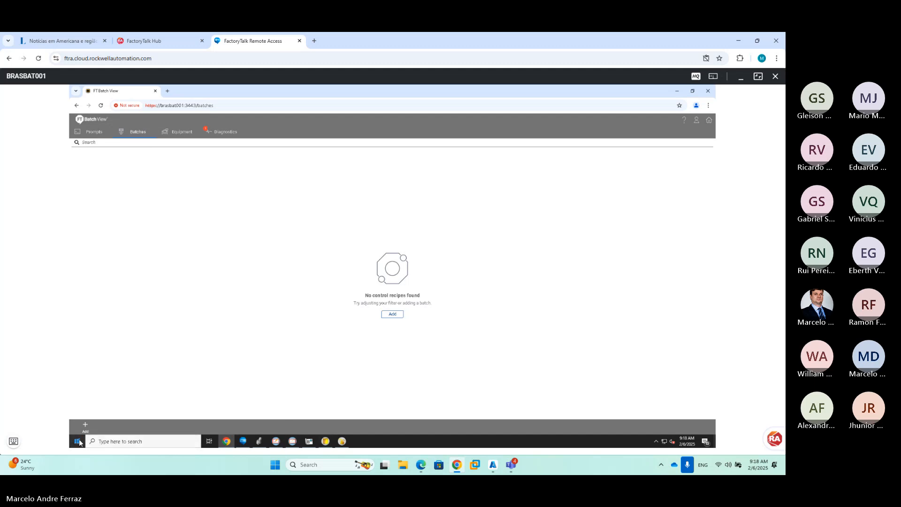
Verify the OP_TK_XOUT recipe in the Recipe Editor, then close the editor
left_click(326, 441)
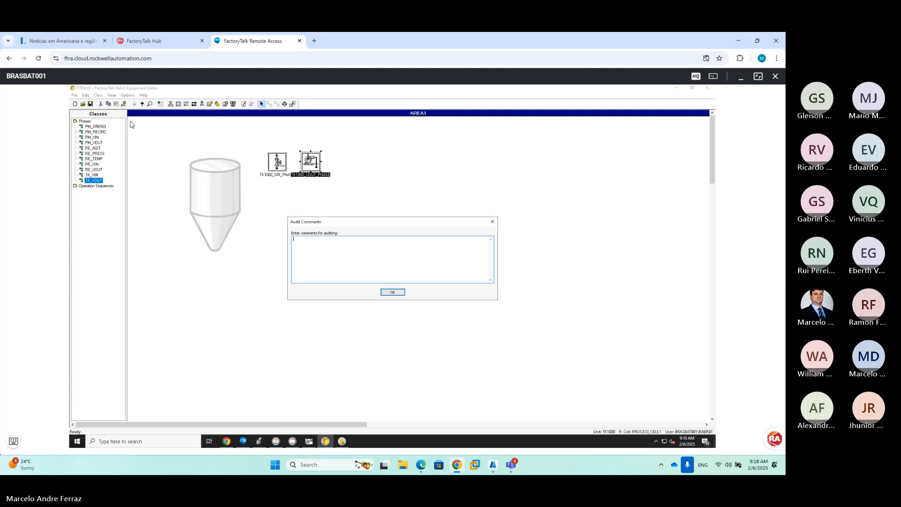
left_click(391, 292)
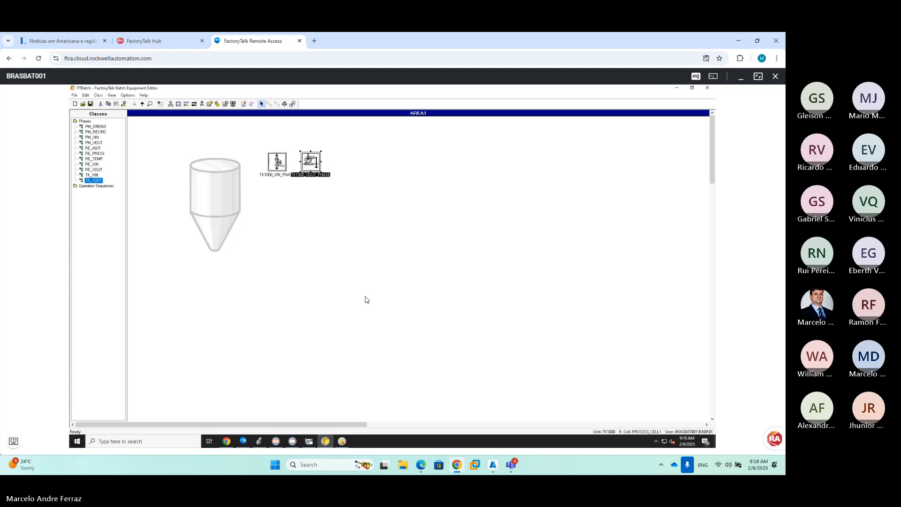
left_click(341, 443)
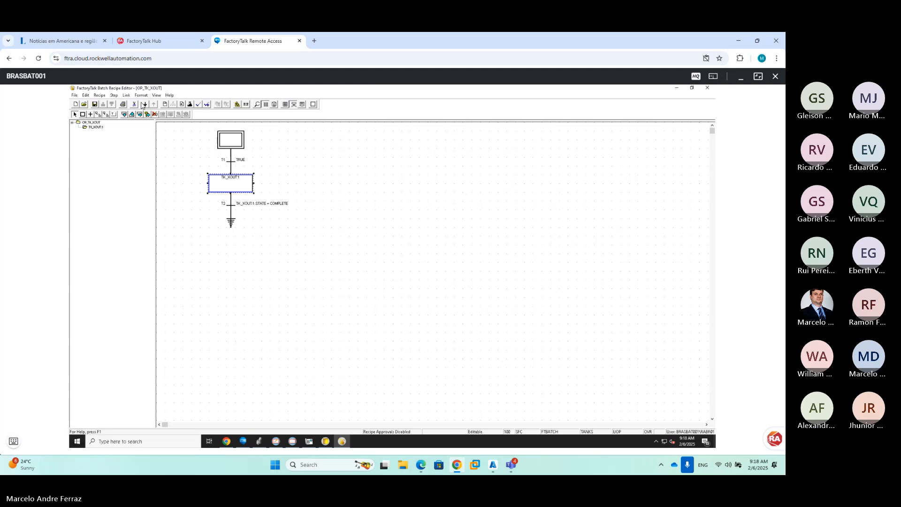
left_click(206, 105)
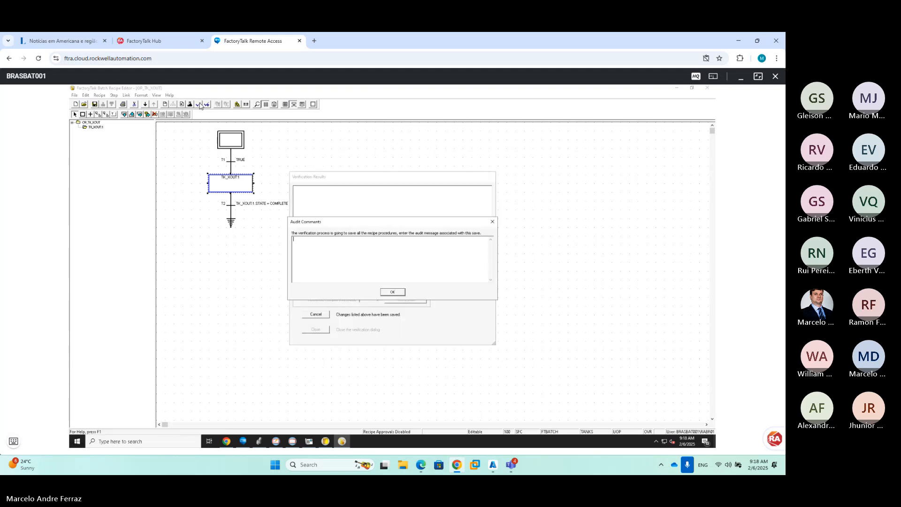
left_click(393, 292)
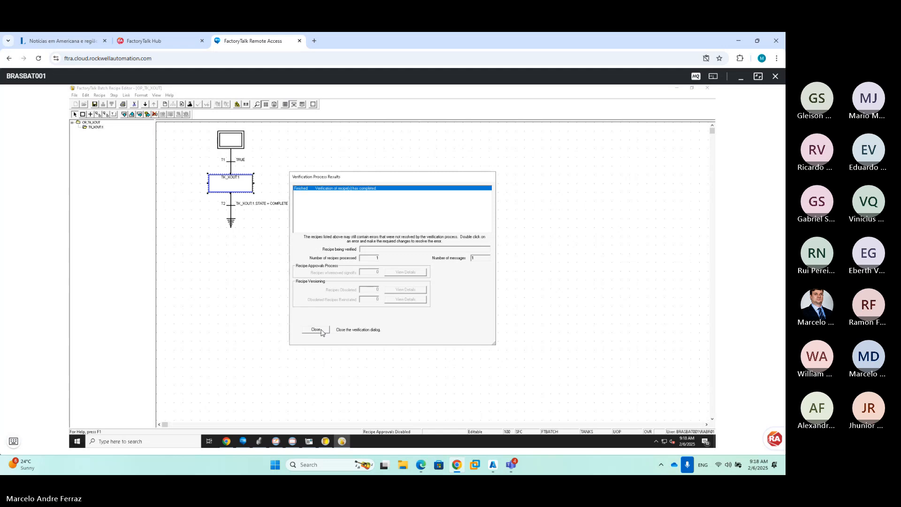
left_click(316, 329)
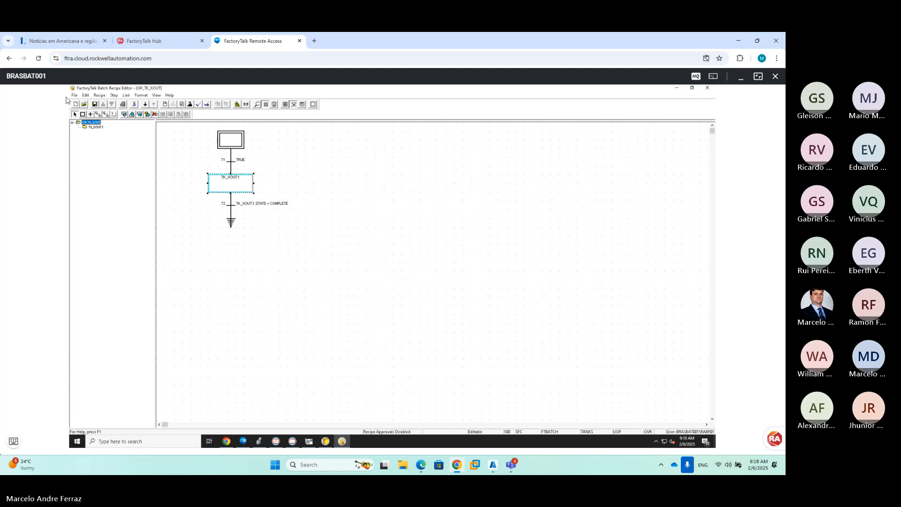
left_click(707, 88)
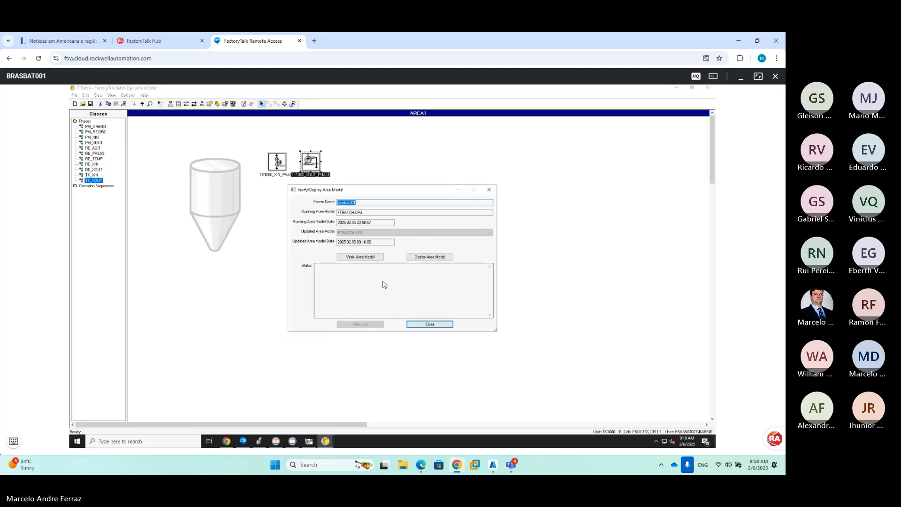
Deploy the updated area model, which fails on non-permitted differences
left_click(424, 259)
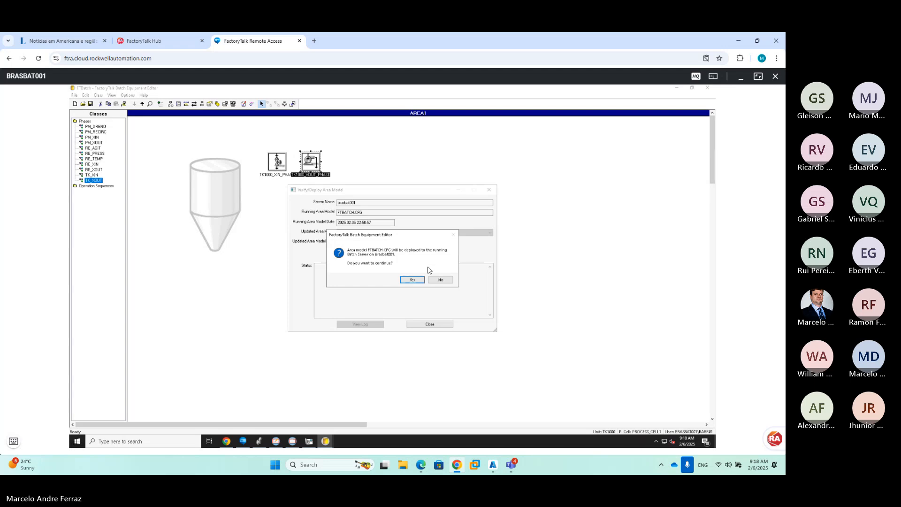
left_click(416, 280)
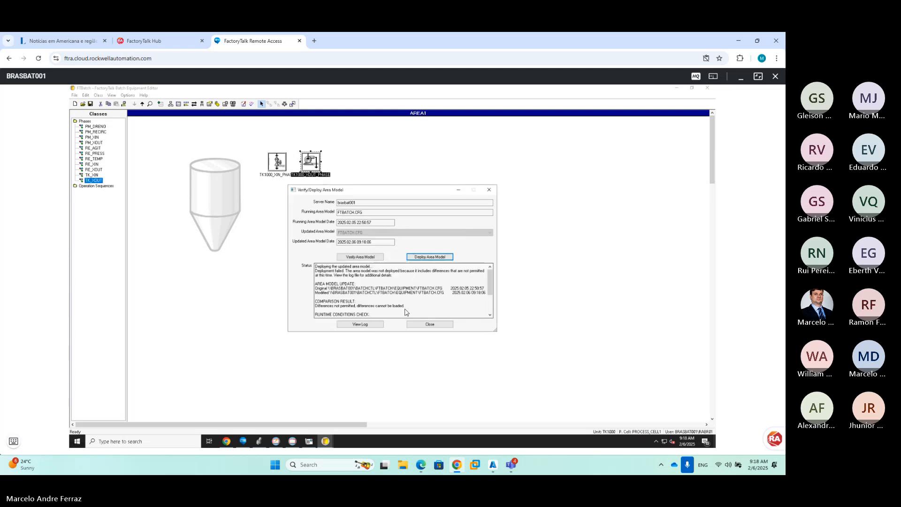
left_click(430, 325)
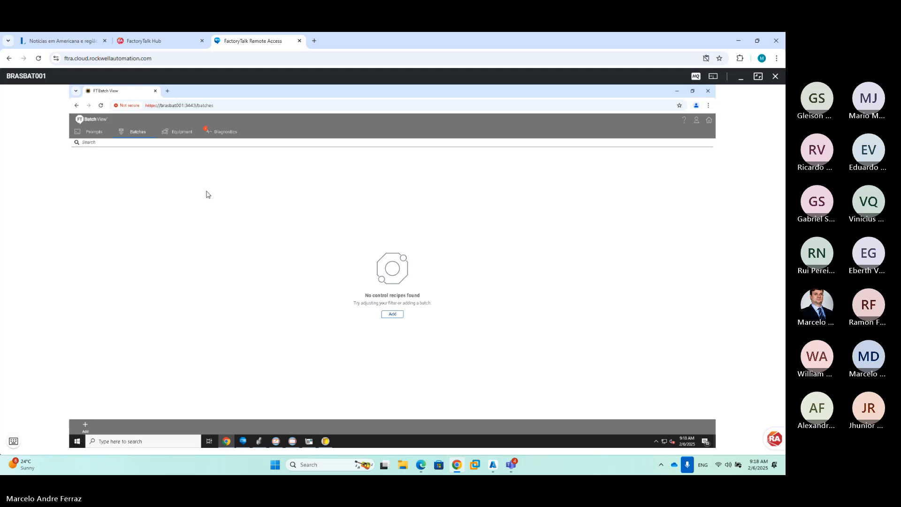
Rerun tag verification in Diagnostics Statistics, showing FTBATCH.CFG with 126 Good and 0 Bad tags
left_click(220, 131)
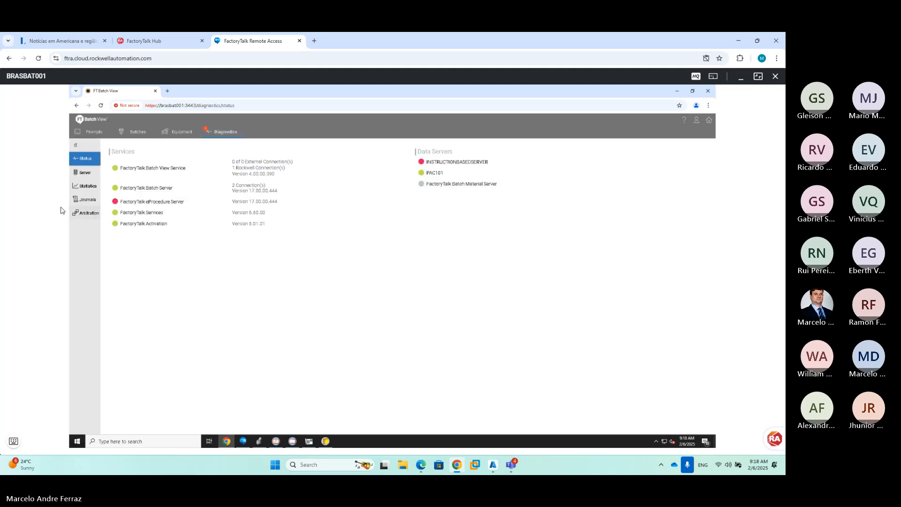
left_click(87, 185)
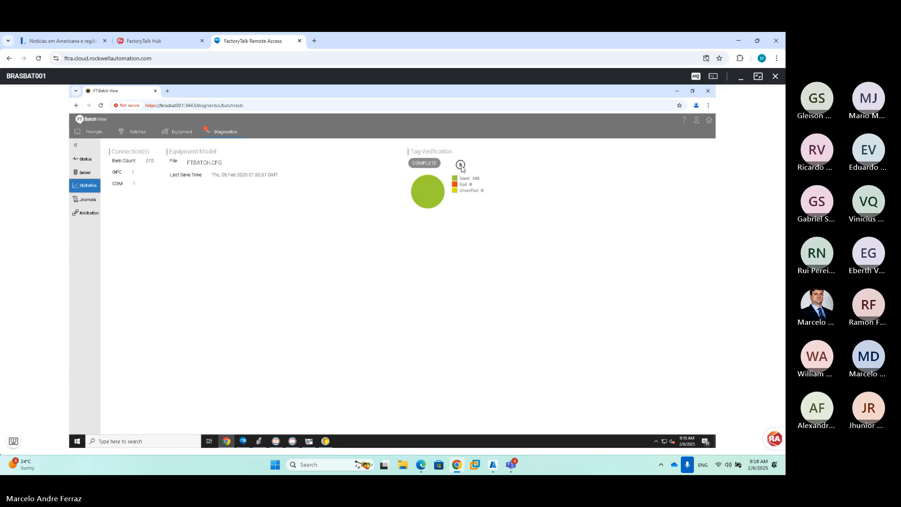
left_click(461, 167)
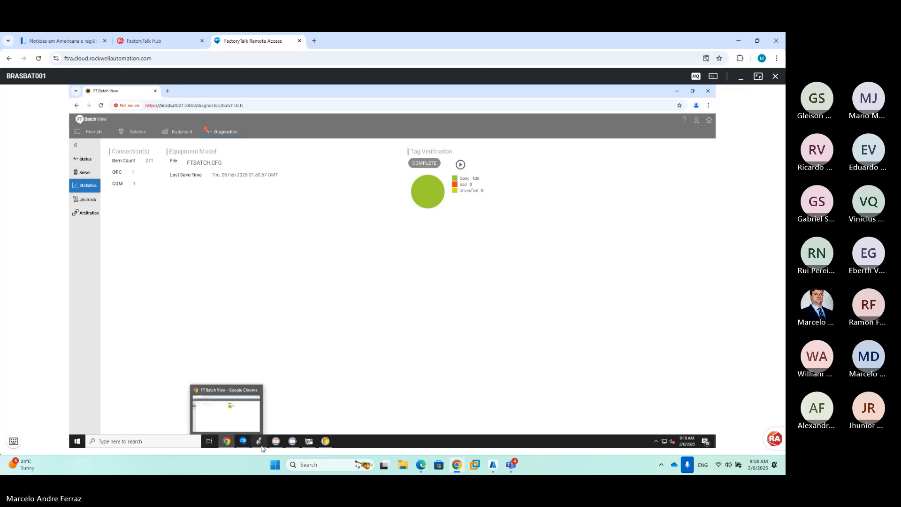
left_click(77, 441)
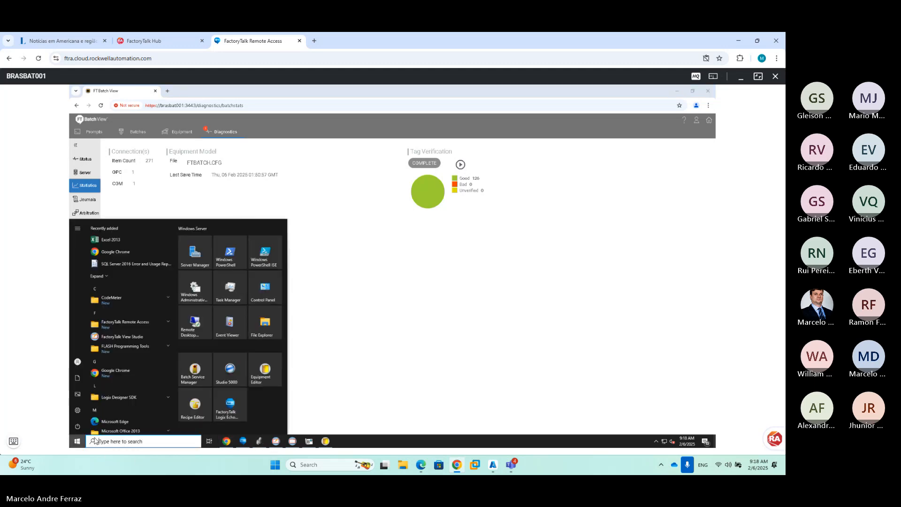
Stop and restart the Batch Server service in Batch Service Manager, then close it
left_click(205, 370)
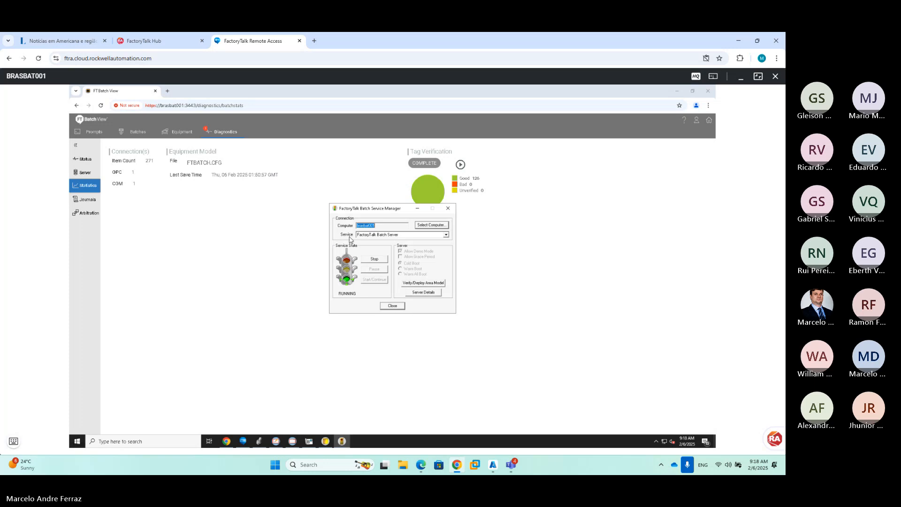
left_click(374, 259)
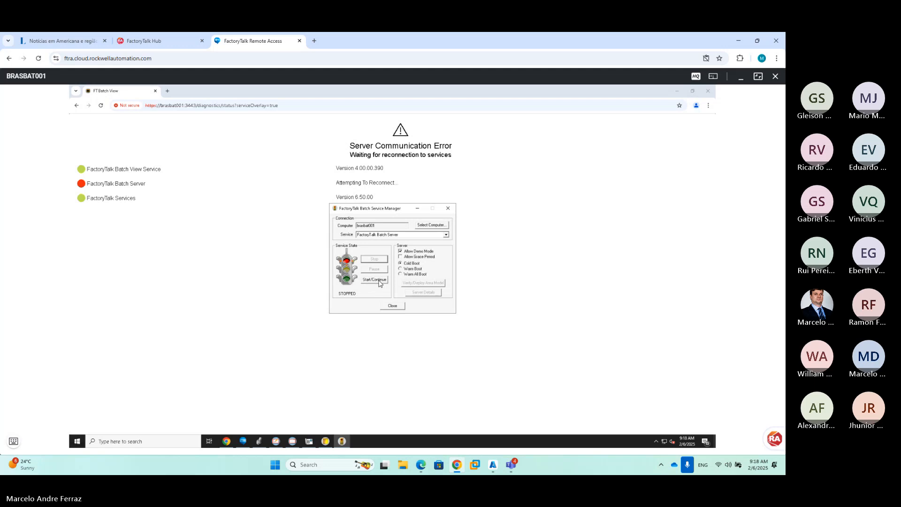
left_click(380, 281)
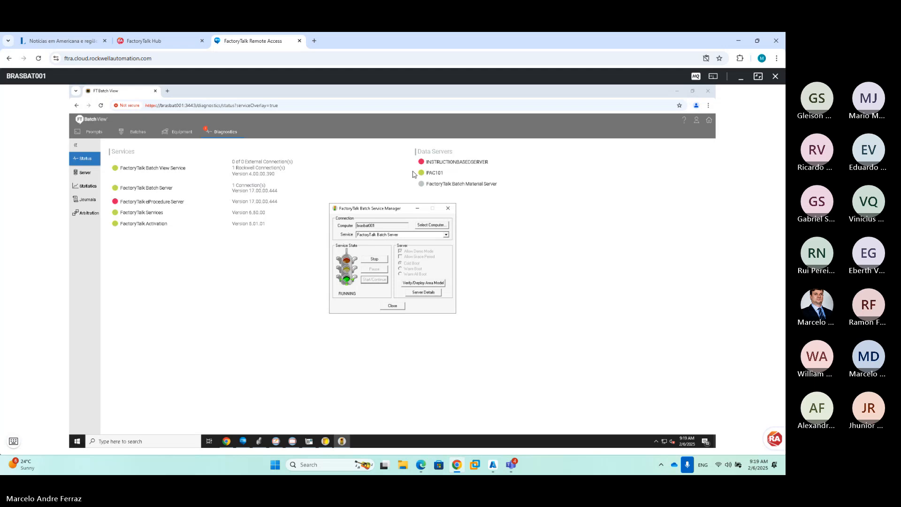
left_click(393, 305)
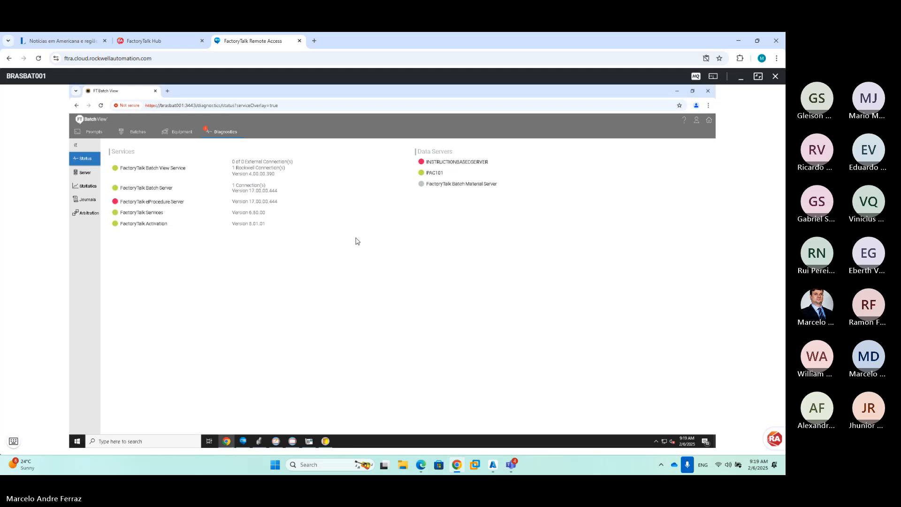
Rerun tag verification, then create an OP_TK_XOUT batch bound to tank TK1000
left_click(88, 186)
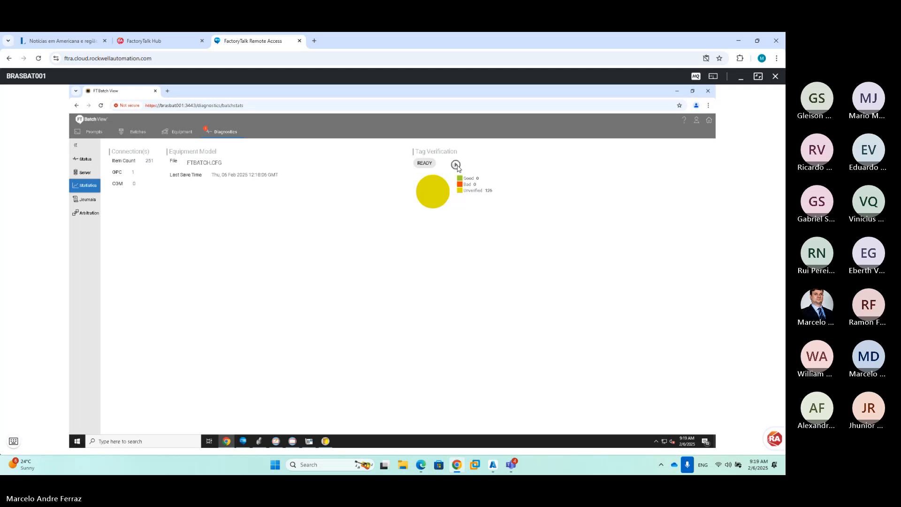
left_click(457, 165)
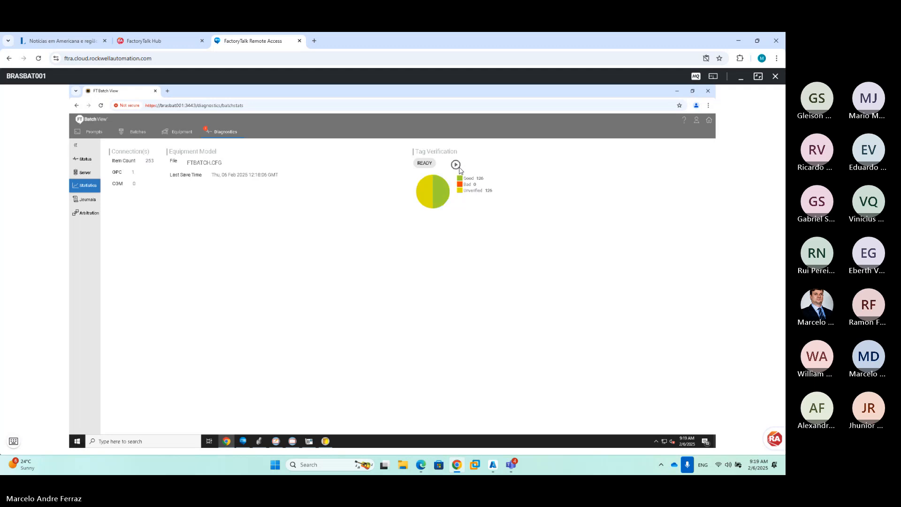
left_click(146, 134)
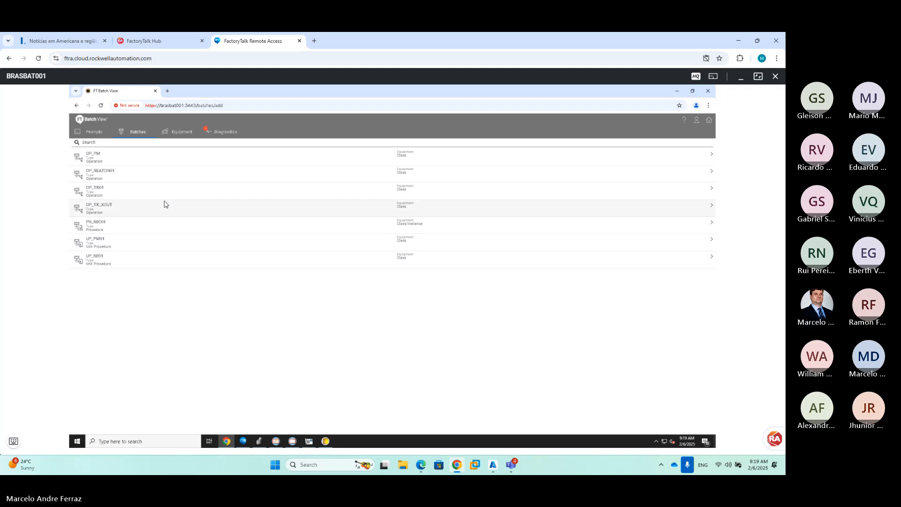
left_click(165, 205)
left_click(429, 184)
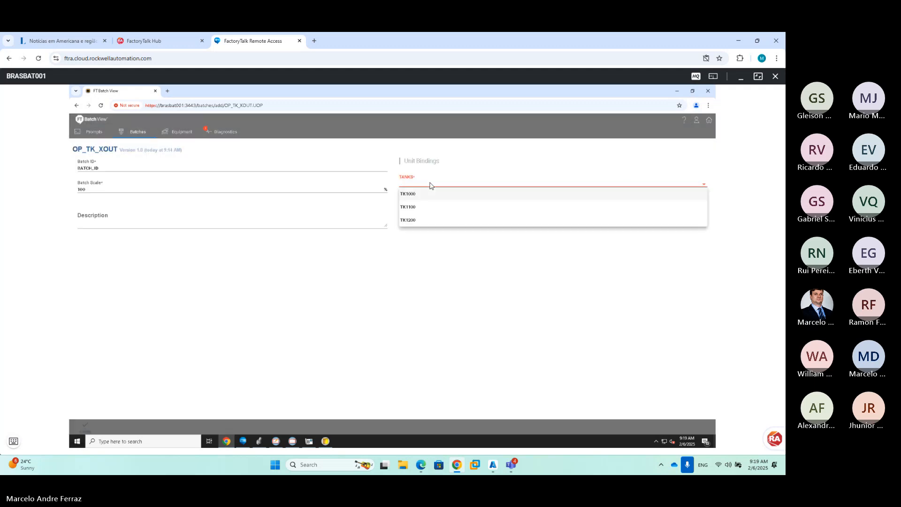
left_click(428, 197)
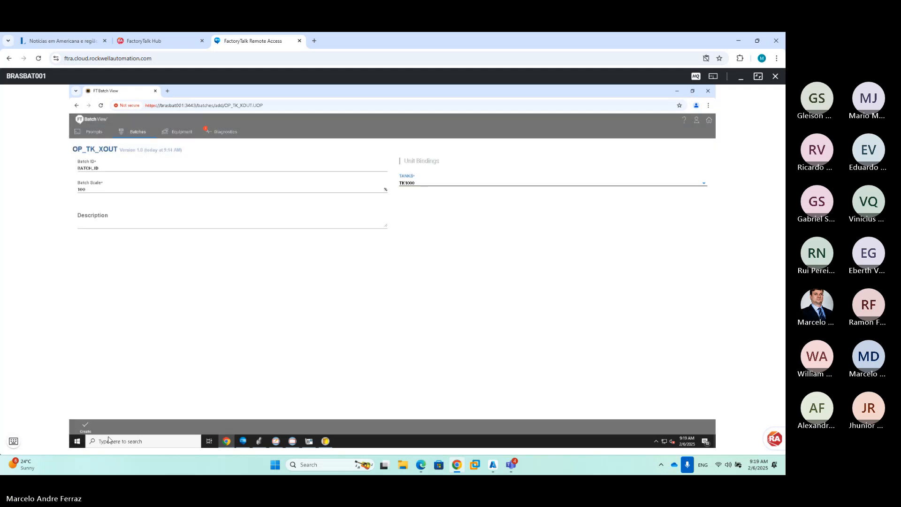
left_click(85, 427)
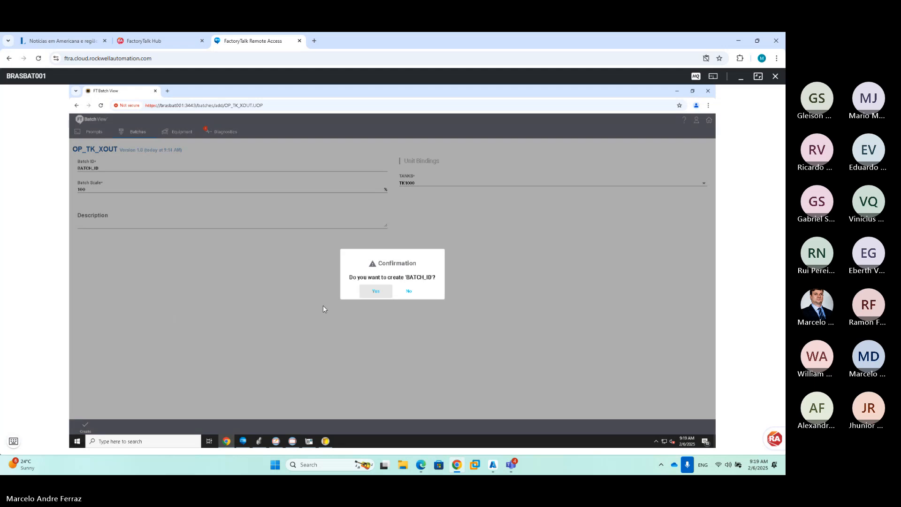
left_click(384, 291)
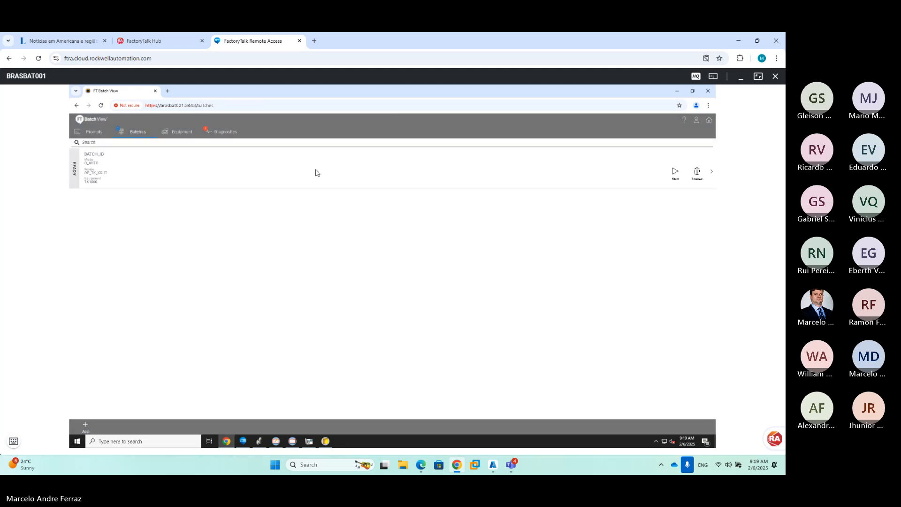
Start the new OP_TK_XOUT batch and view its details
left_click(674, 172)
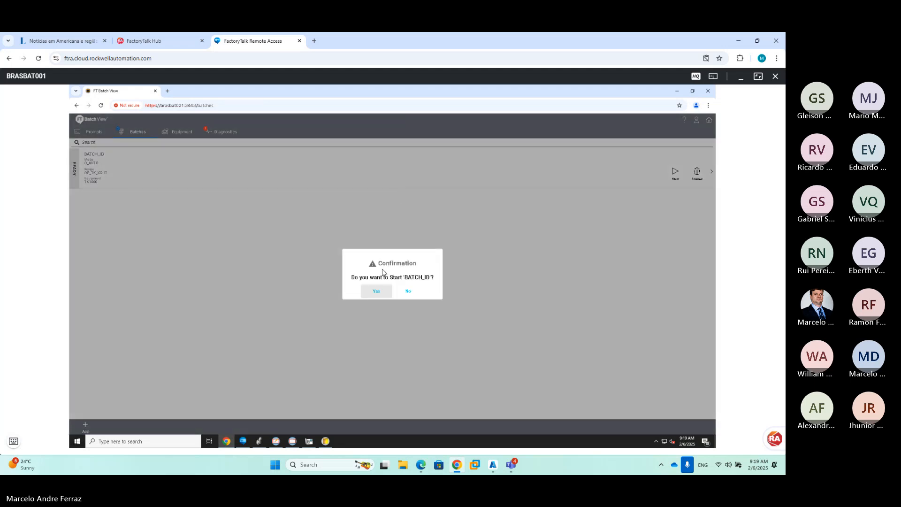
left_click(376, 292)
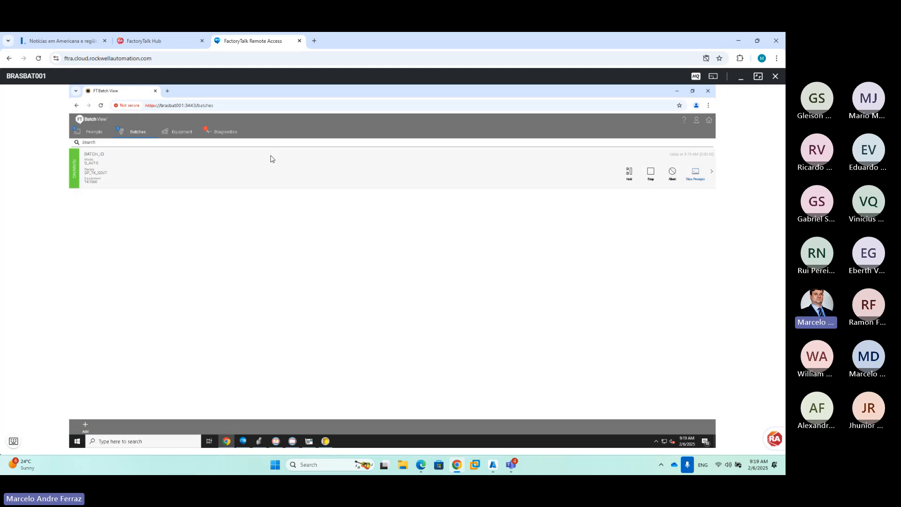
left_click(230, 160)
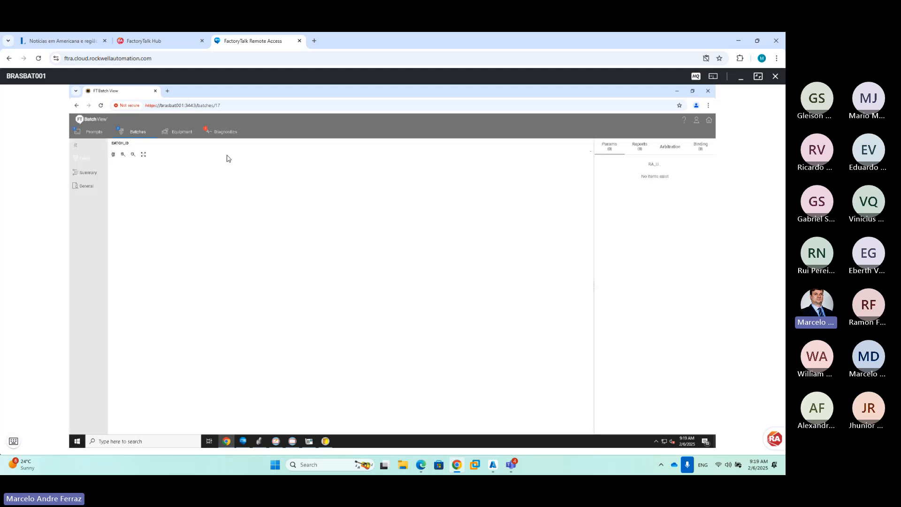
Answer the SP_DESTINO prompt with PM1200 and acknowledge it
left_click(92, 134)
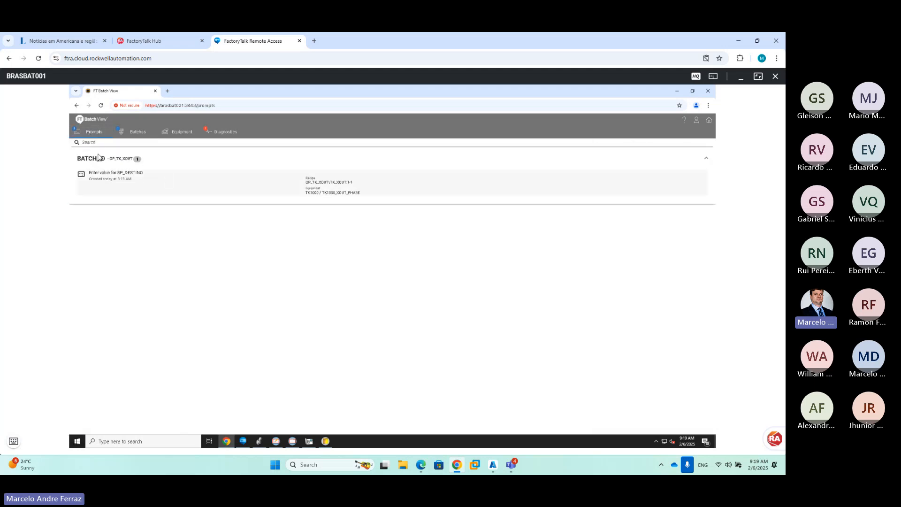
left_click(125, 175)
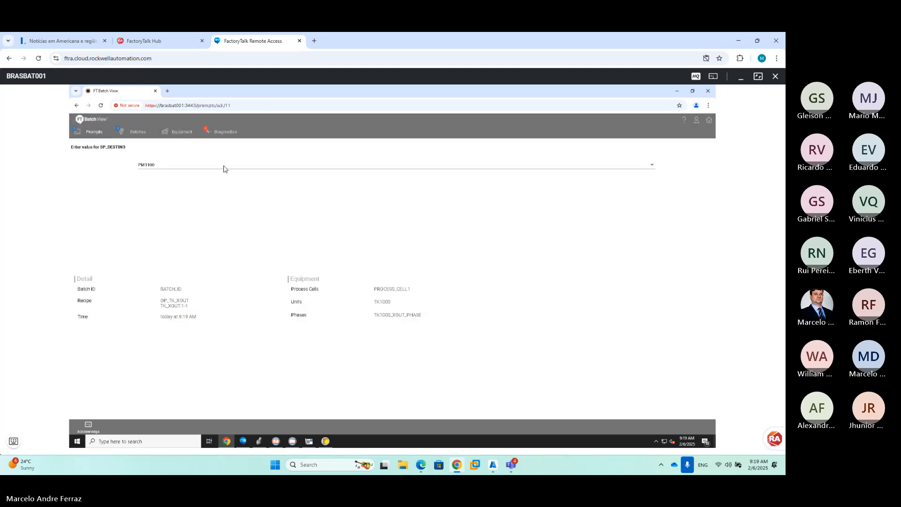
left_click(224, 168)
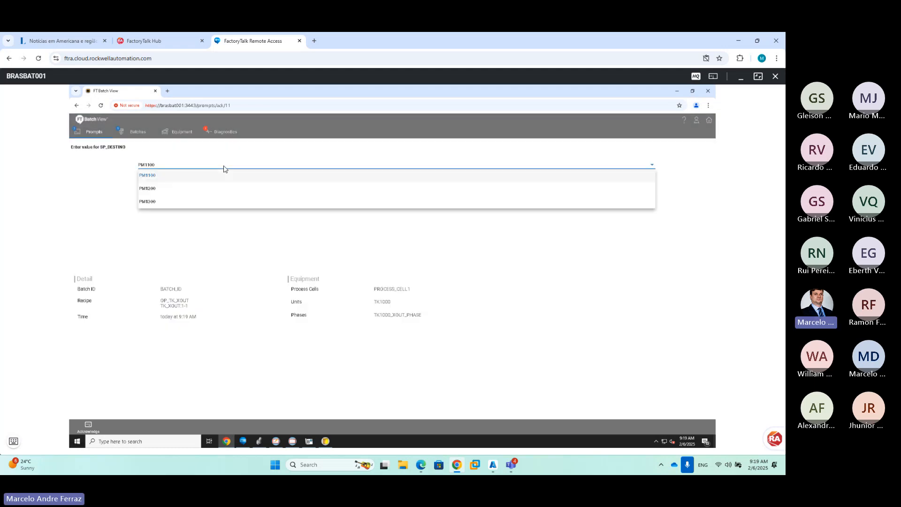
left_click(173, 189)
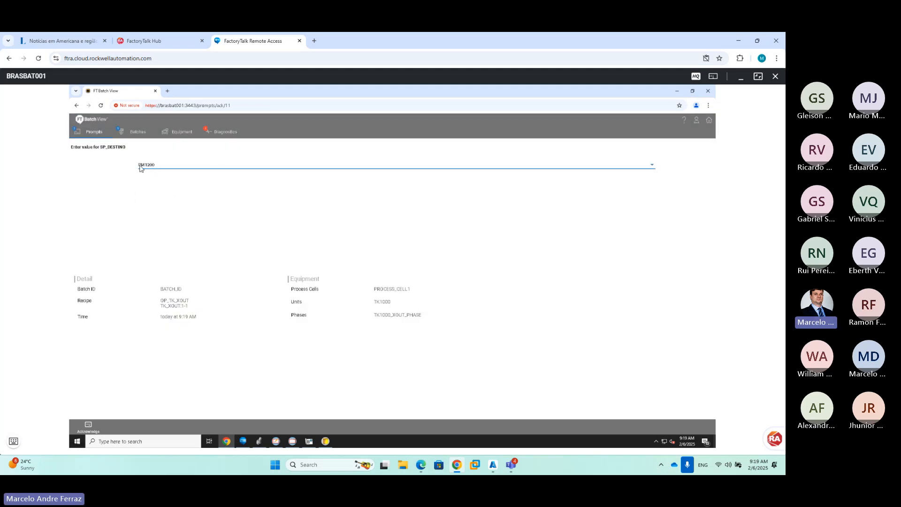
left_click(99, 420)
left_click(373, 293)
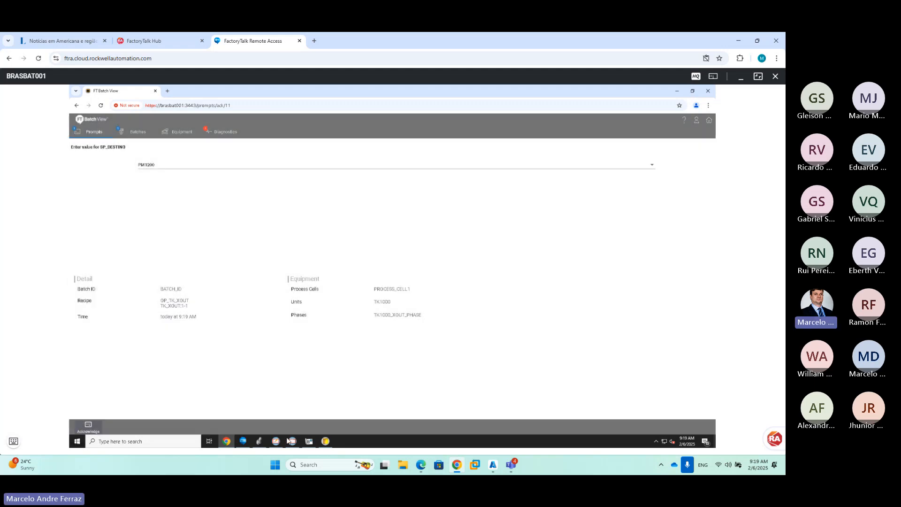
left_click(287, 439)
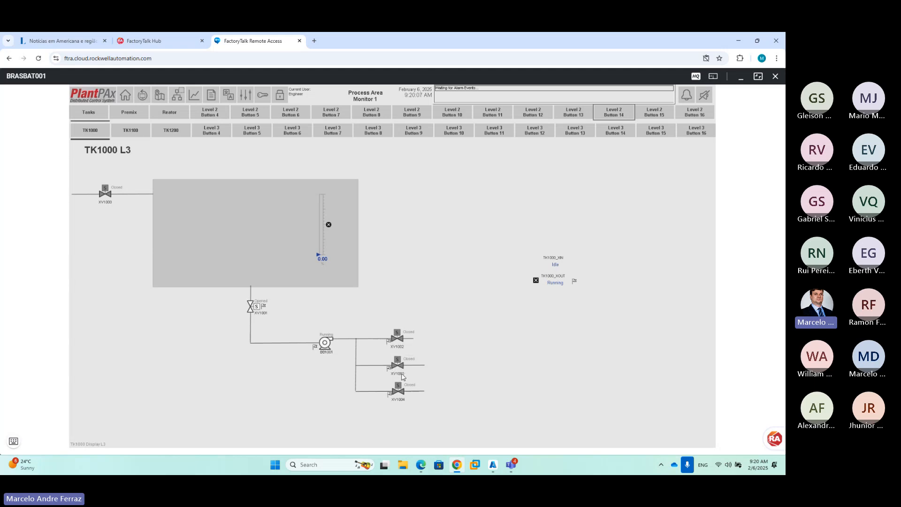
Switch from the PlantPAx TK1000 display back to Logix Designer via the remote window switcher
left_click(13, 441)
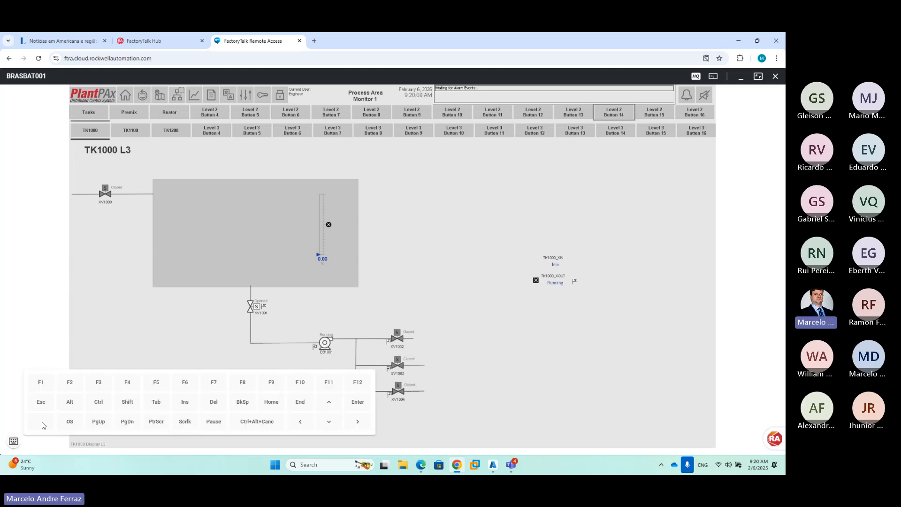
left_click(69, 402)
left_click(156, 401)
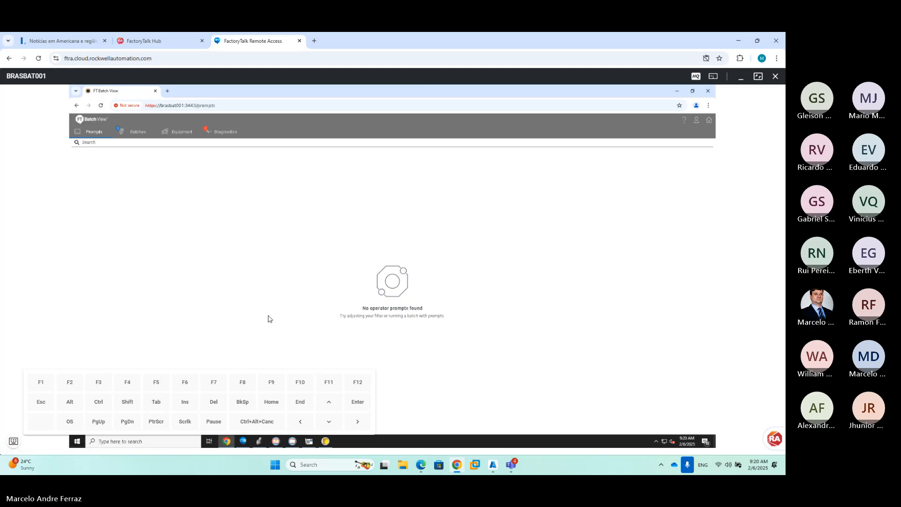
left_click(258, 441)
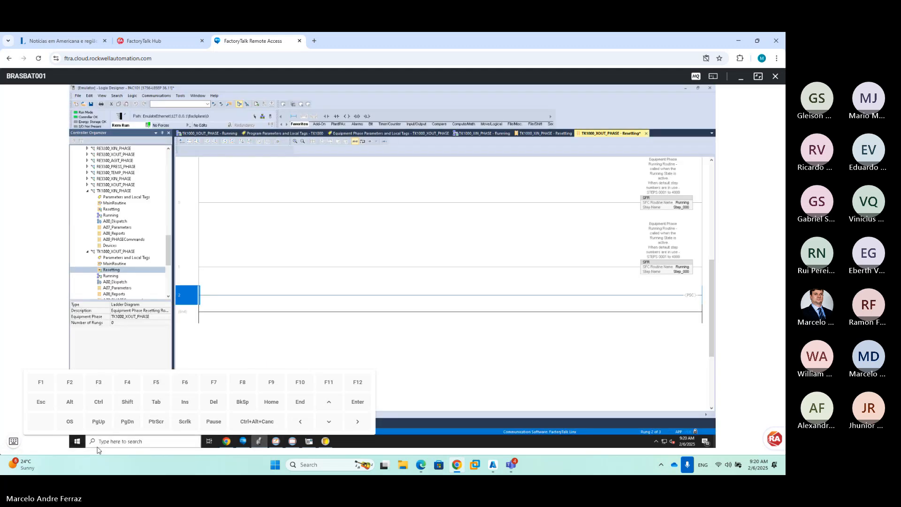
Close the XIN Resetting, XIN Running and XOUT Resetting routine tabs
left_click(13, 441)
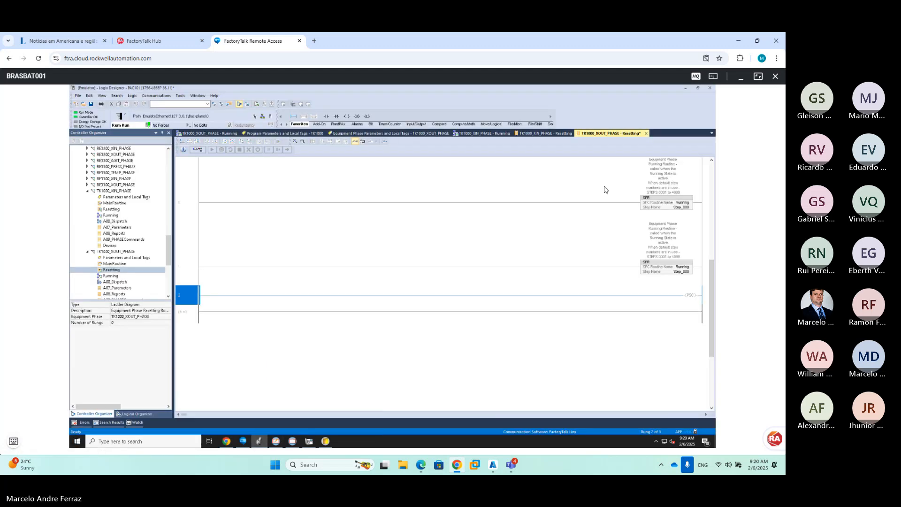
left_click(561, 134)
left_click(580, 134)
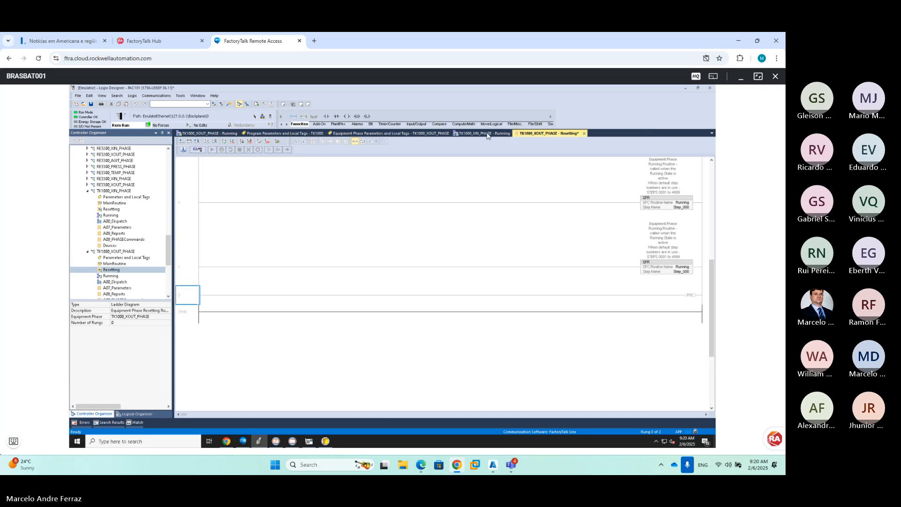
left_click(487, 134)
scroll(356, 221, "up", 5)
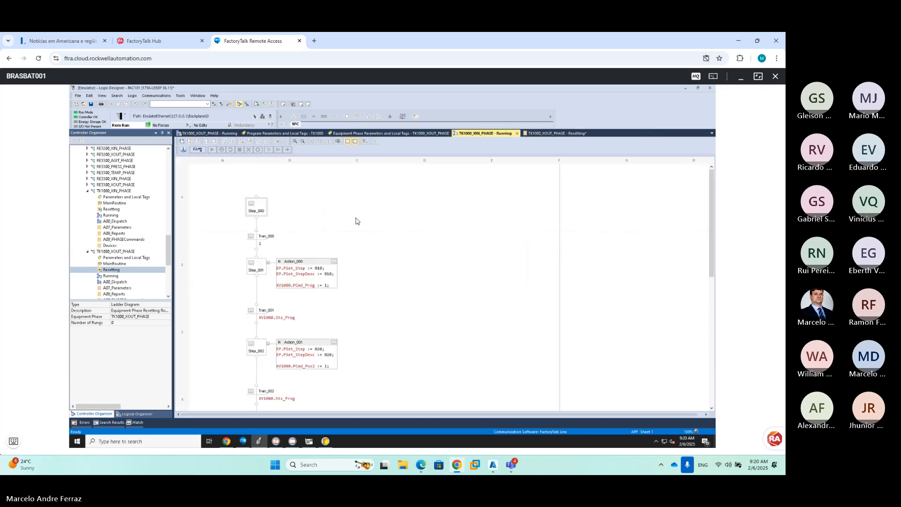
left_click(516, 136)
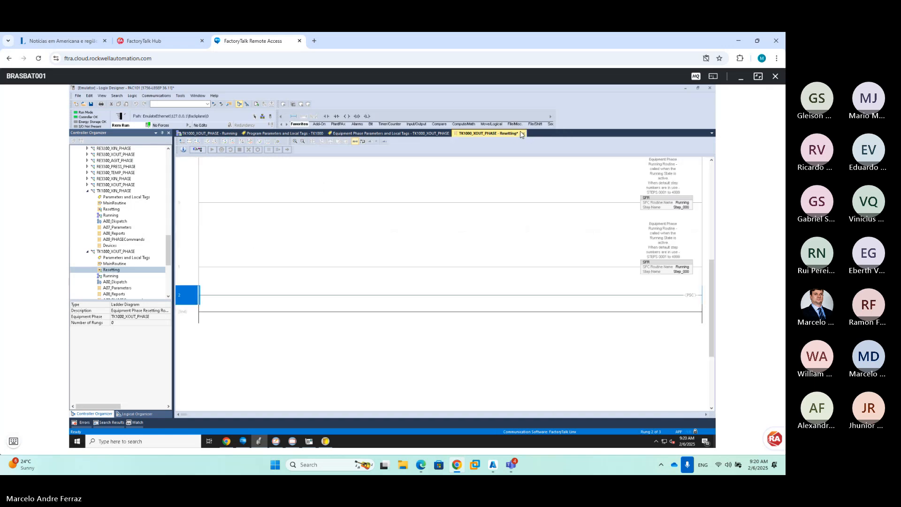
left_click(521, 135)
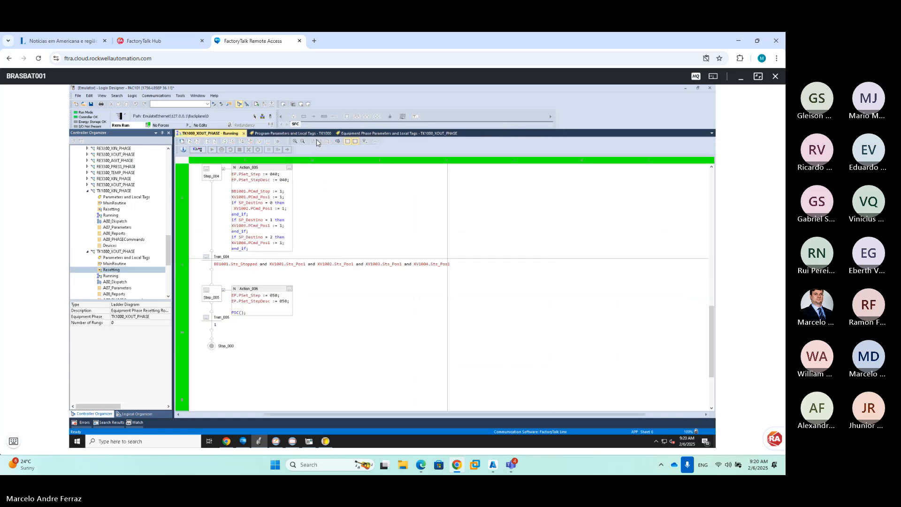
scroll(270, 234, "up", 5)
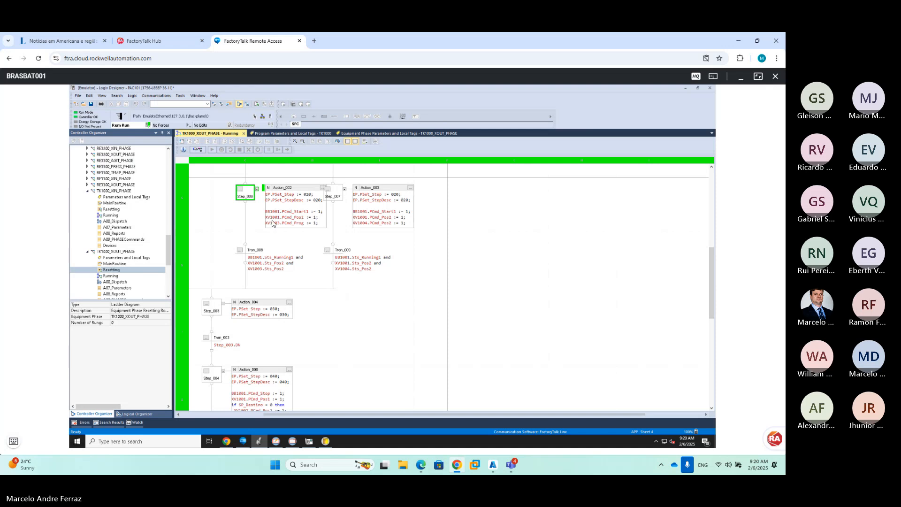
Change Action_002's XV1003.PCmd_Prog tag to XV1003.PCmd_Pos2
mouse_move(284, 226)
double_click(315, 230)
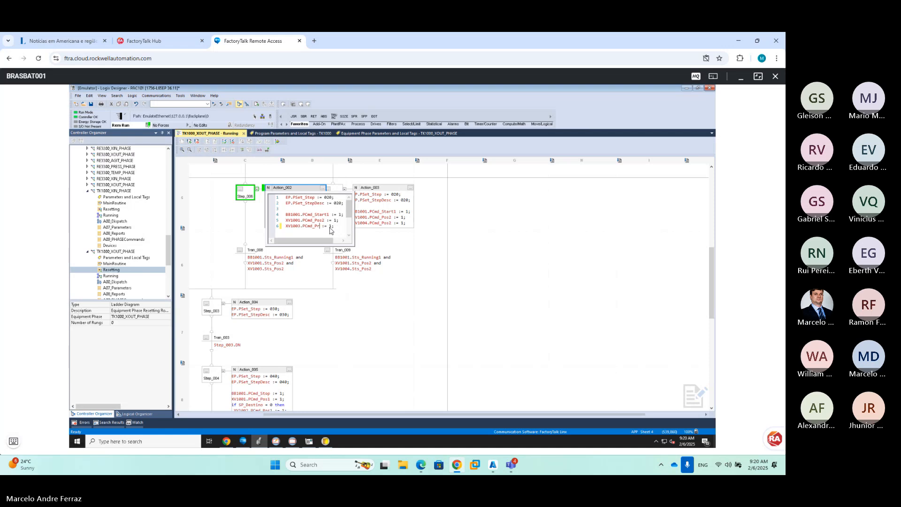
key("BackSpace")
key("BackSpace")
key("BackSpace")
type("os2")
left_click(321, 193)
Finalize all edits and return to the PlantPAx TK1000 display
left_click(280, 142)
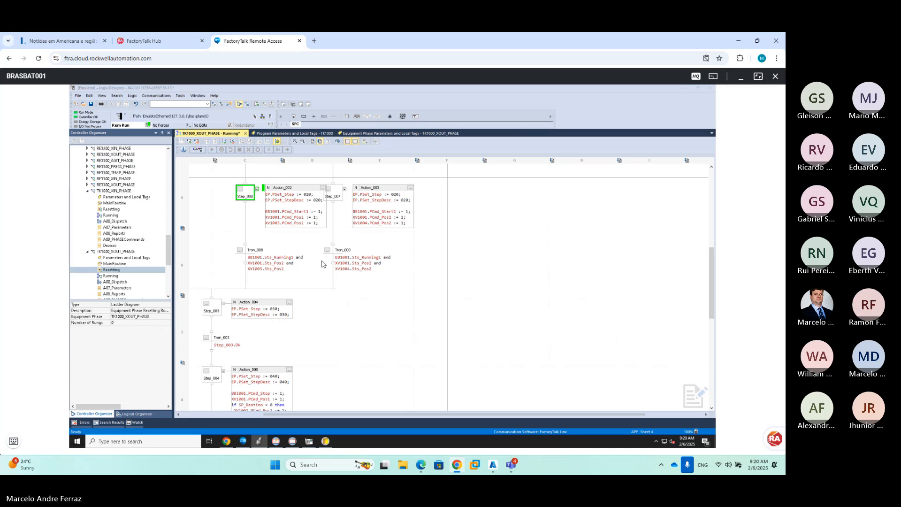
left_click(354, 339)
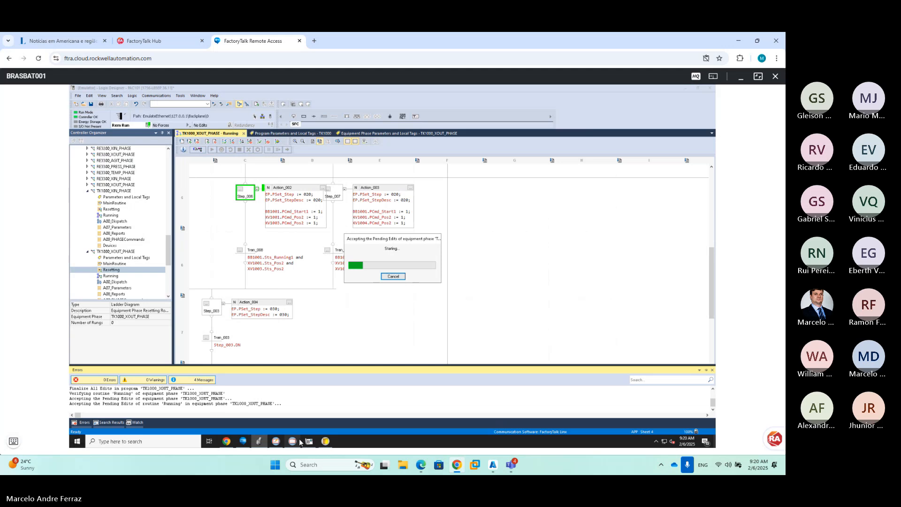
left_click(302, 383)
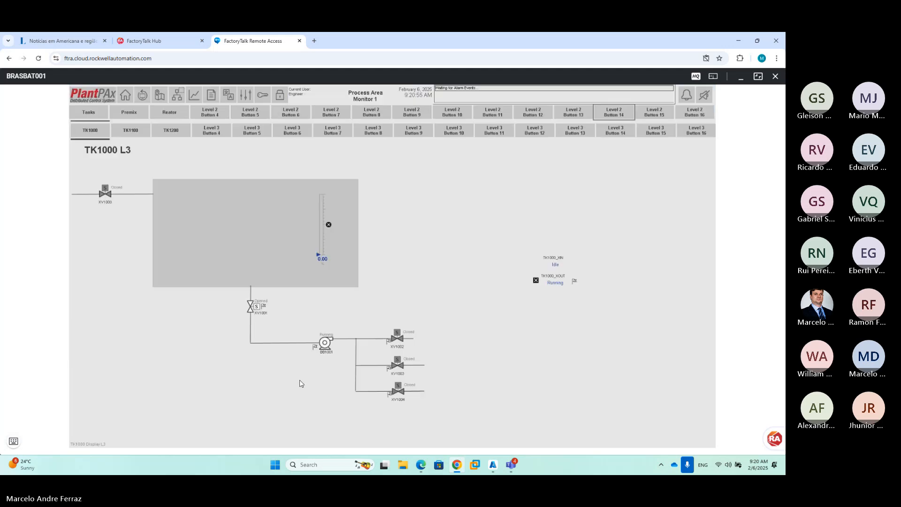
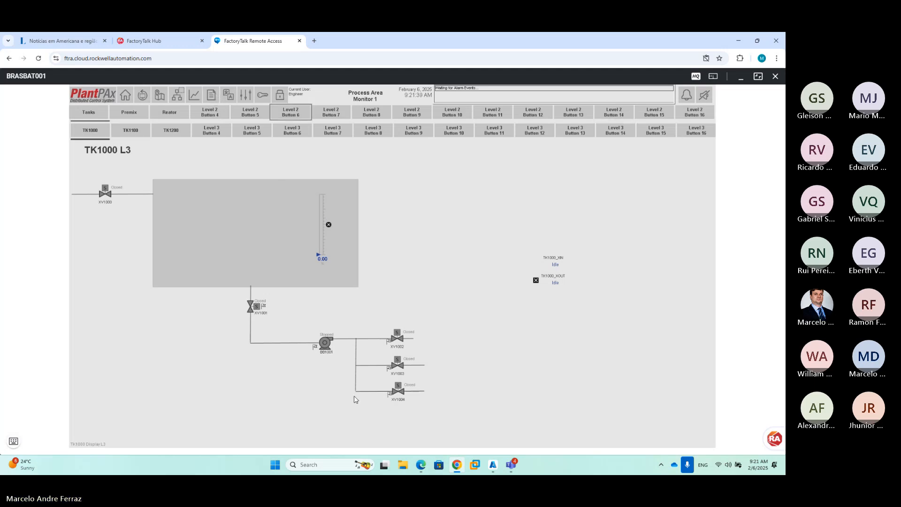
View the TK1100 L3 tank display, then switch to the Logix Designer window
left_click(14, 441)
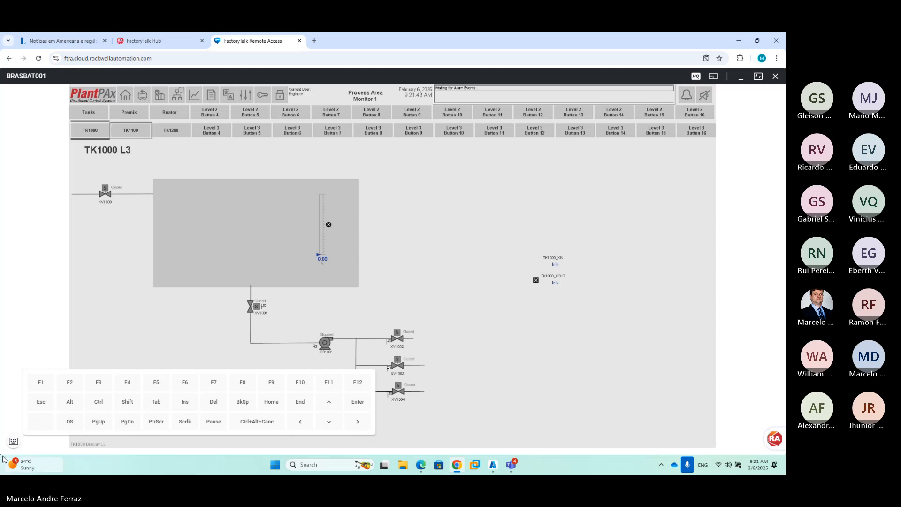
left_click(14, 441)
left_click(13, 441)
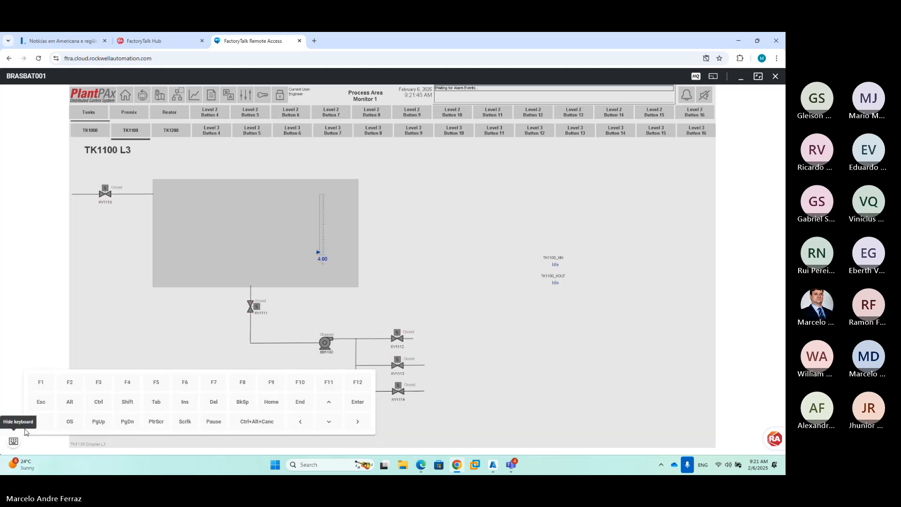
left_click(69, 402)
left_click(156, 402)
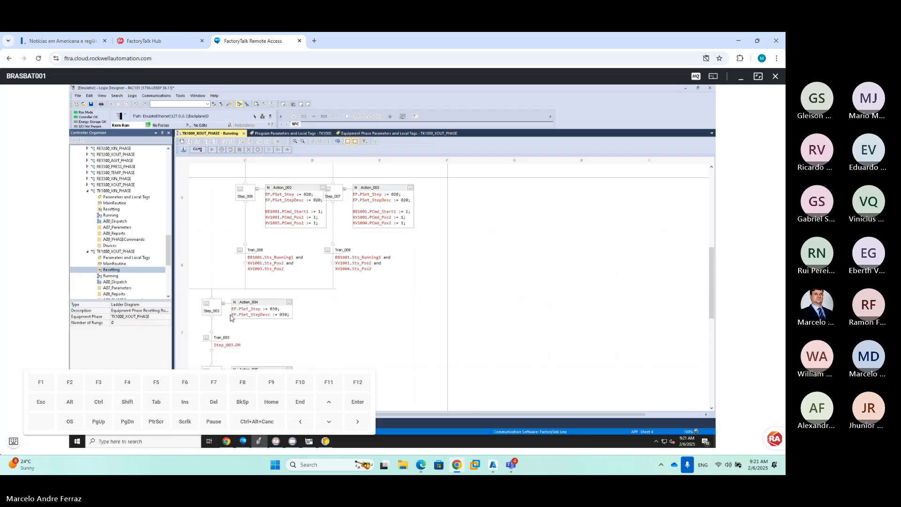
Close the Running chart and both tag tables, and collapse the XIN and XOUT phase nodes
left_click(244, 134)
left_click(266, 133)
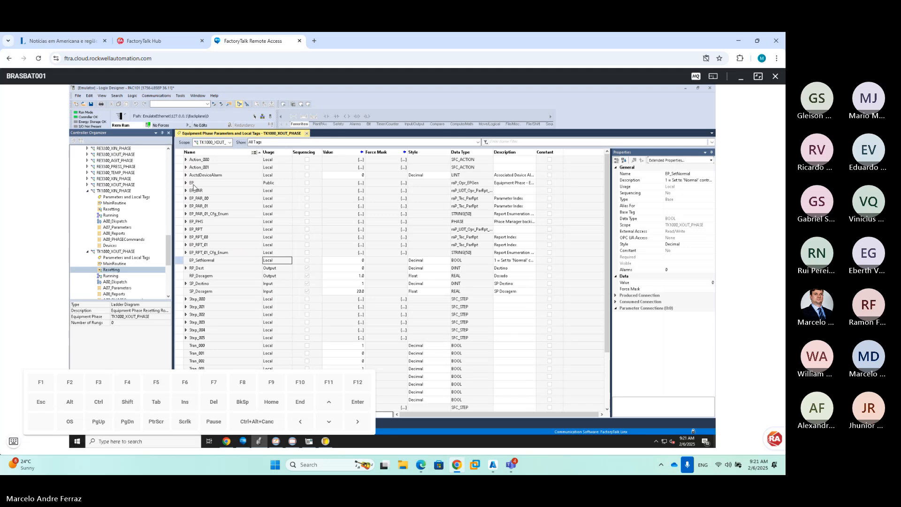
left_click(306, 133)
left_click(87, 191)
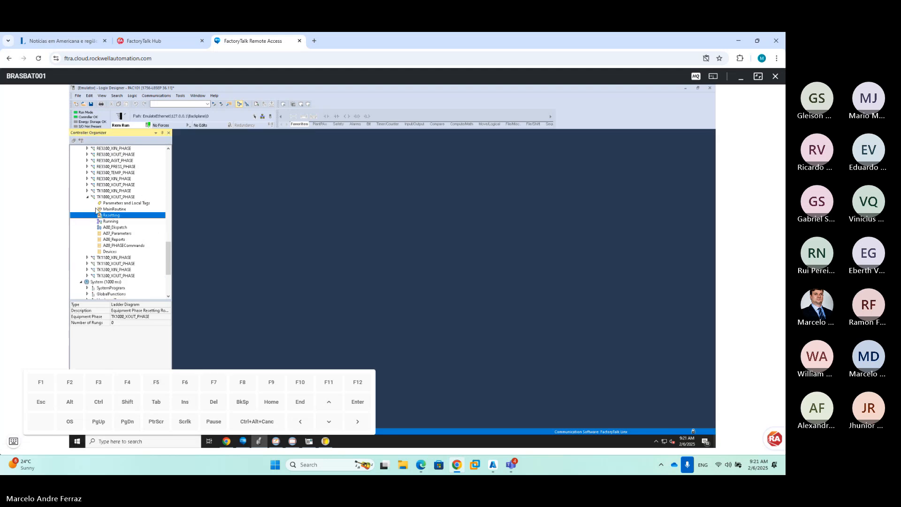
left_click(88, 197)
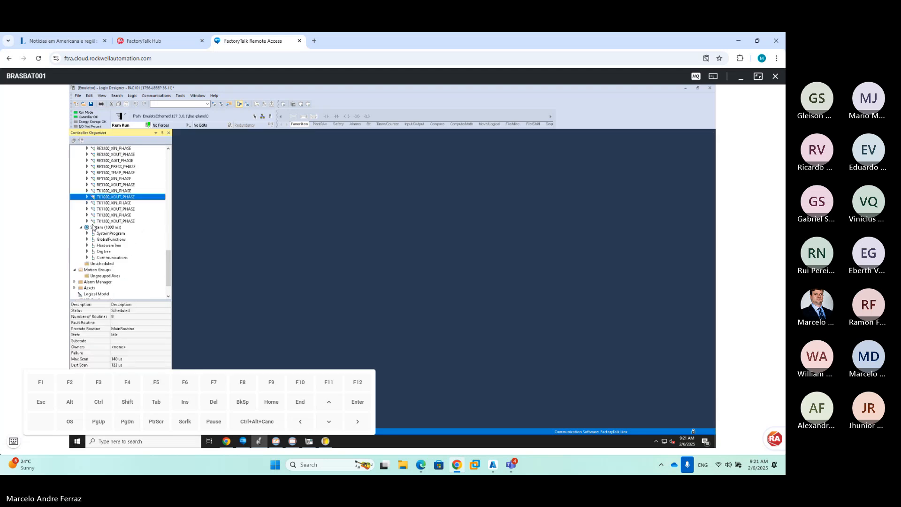
scroll(101, 236, "down", 2)
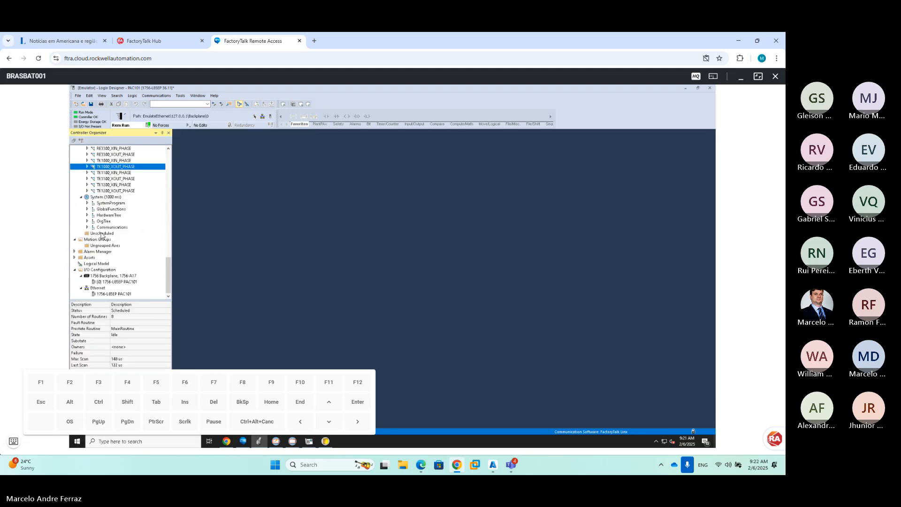
Export TK1000_XOUT_PHASE's Running routine as Running_Routine_SFC.L5X with tag values uploaded
left_click(87, 167)
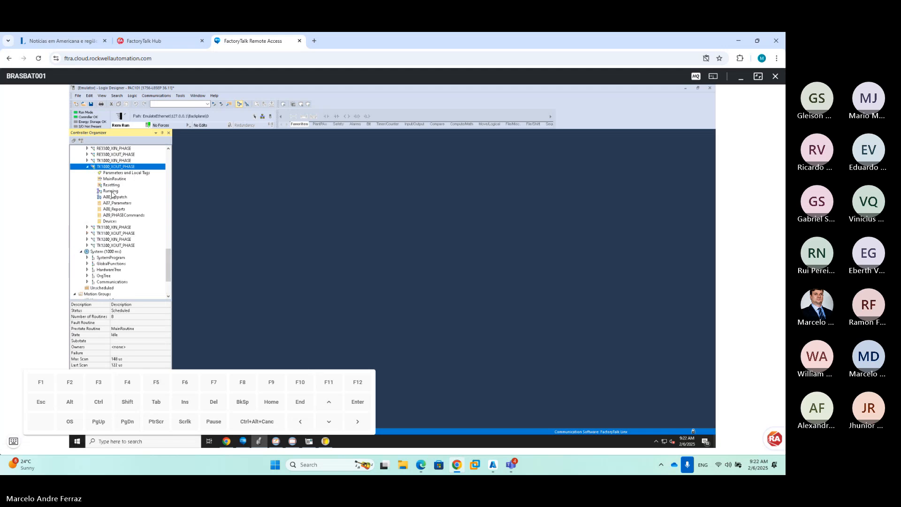
right_click(115, 192)
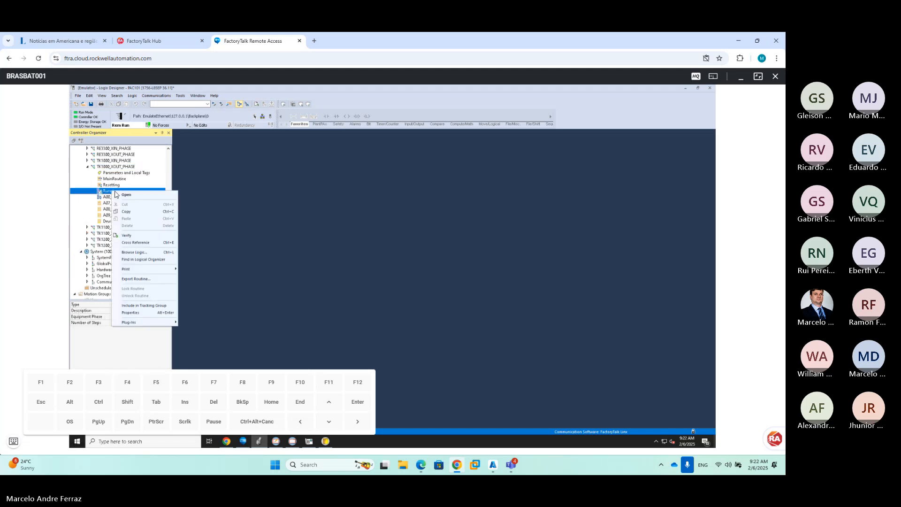
left_click(136, 279)
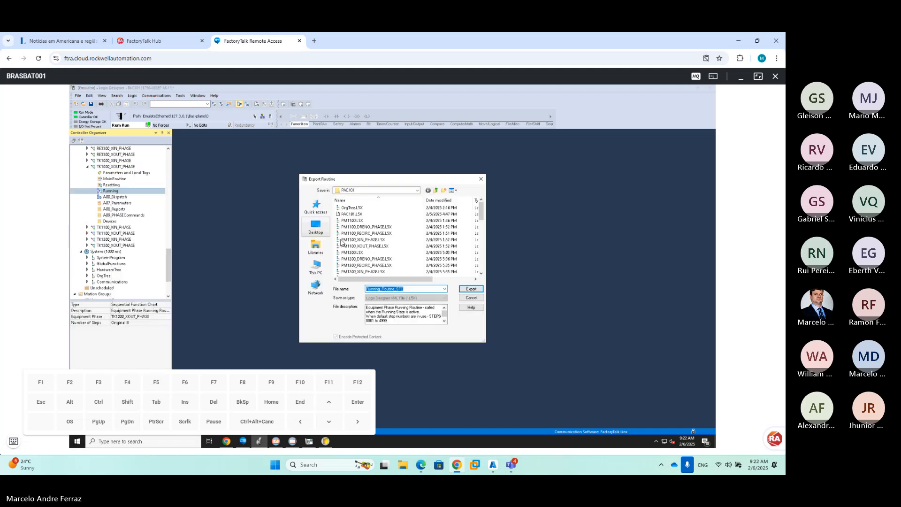
left_click(468, 291)
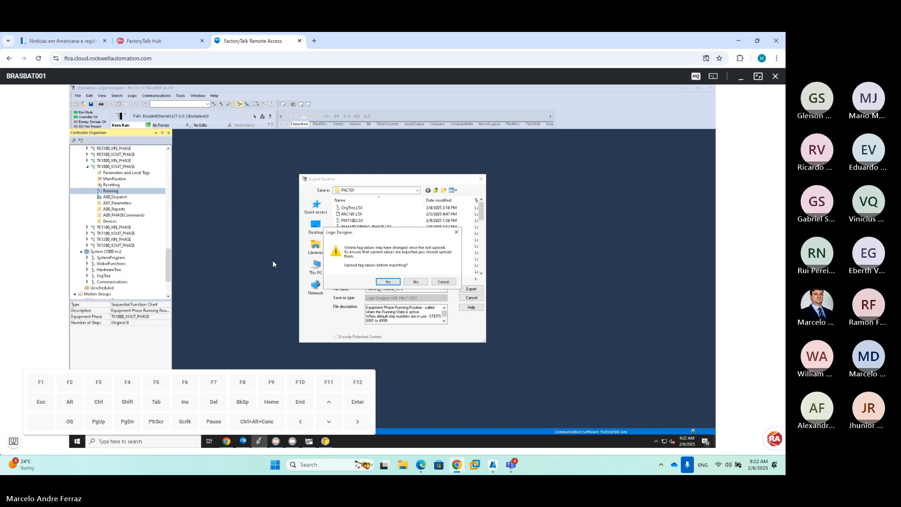
left_click(388, 282)
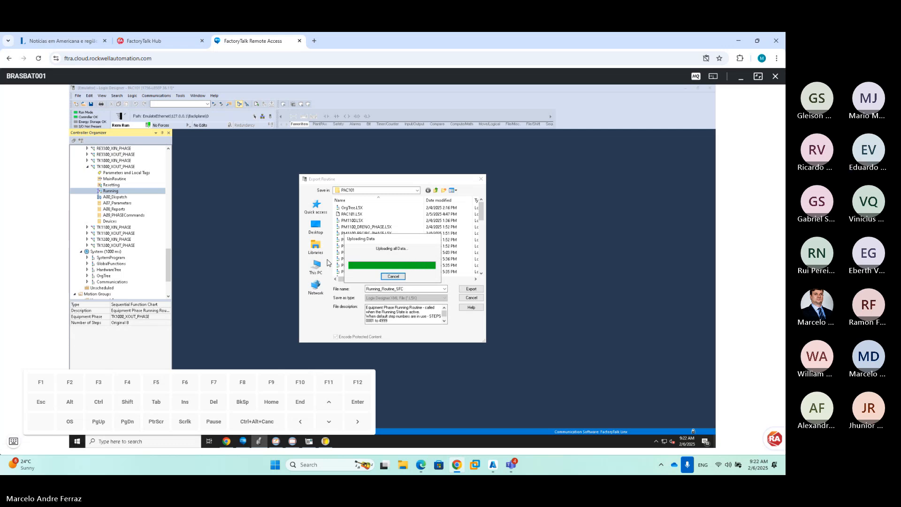
left_click(87, 233)
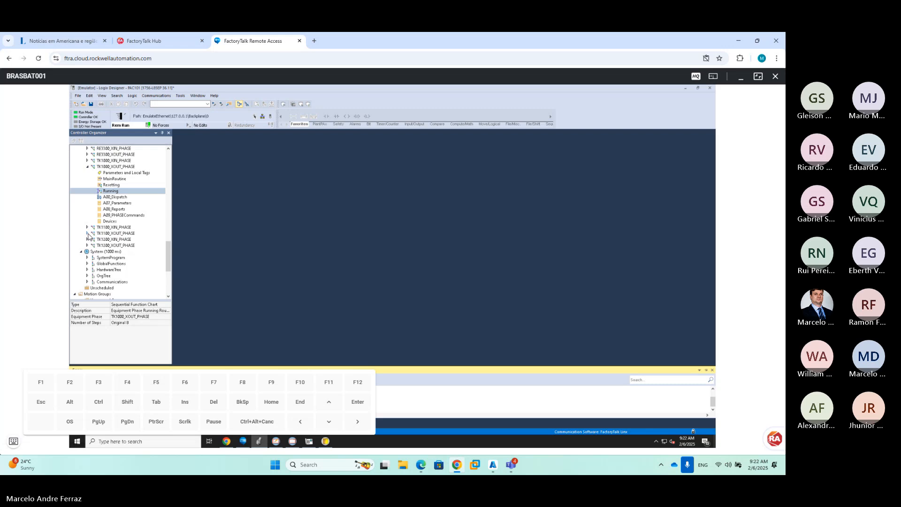
Import Running_Routine_SFC.L5X into TK1100_XOUT_PHASE
right_click(124, 236)
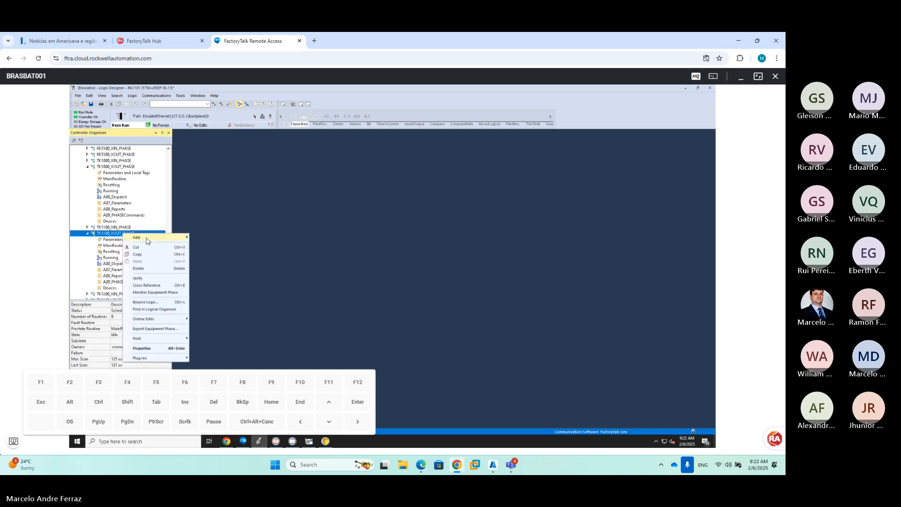
mouse_move(146, 238)
left_click(221, 271)
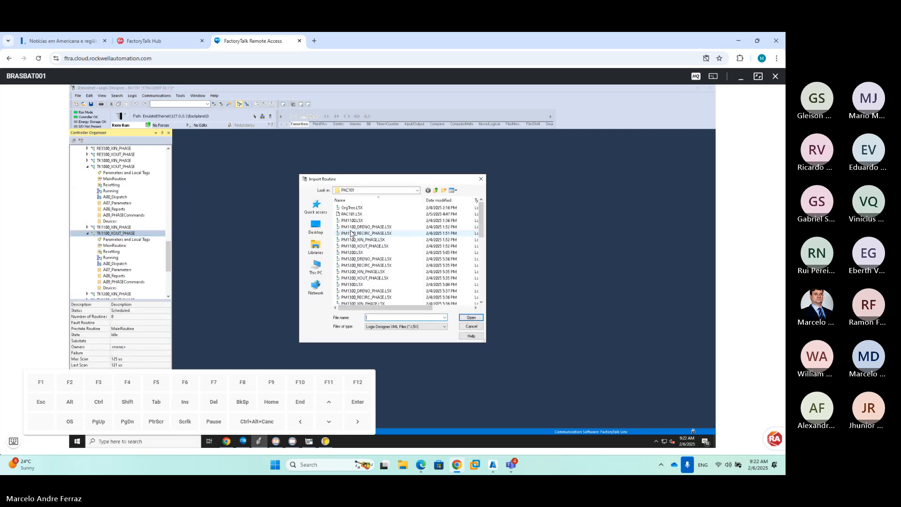
scroll(376, 262, "down", 5)
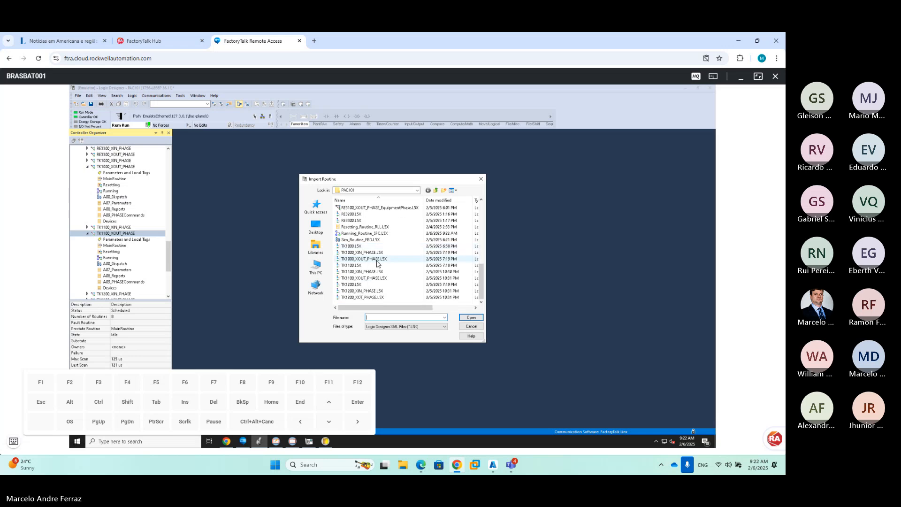
double_click(364, 234)
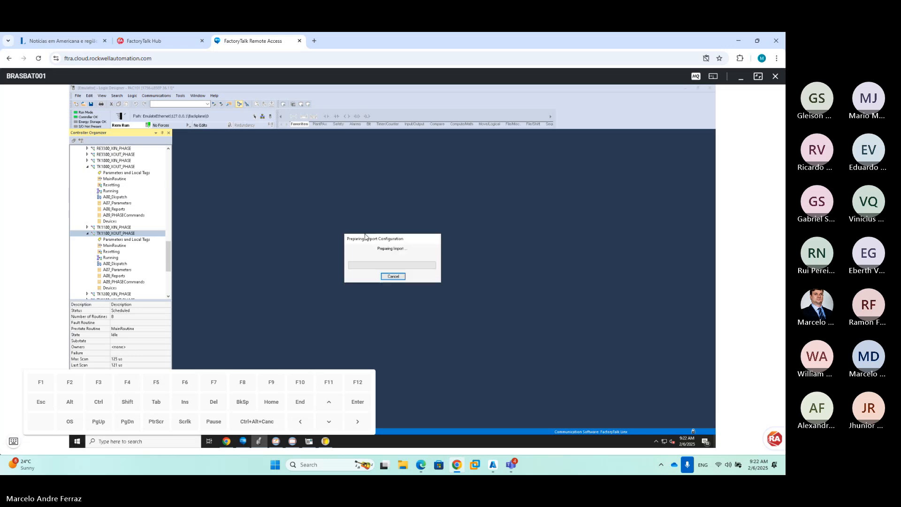
Check the TK1100 L3 HMI display, then return to Logix Designer
left_click(13, 441)
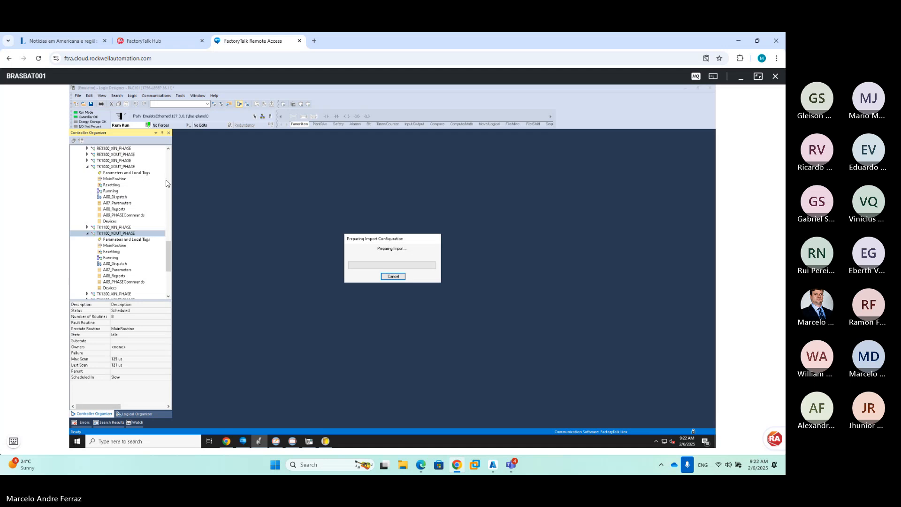
left_click(293, 441)
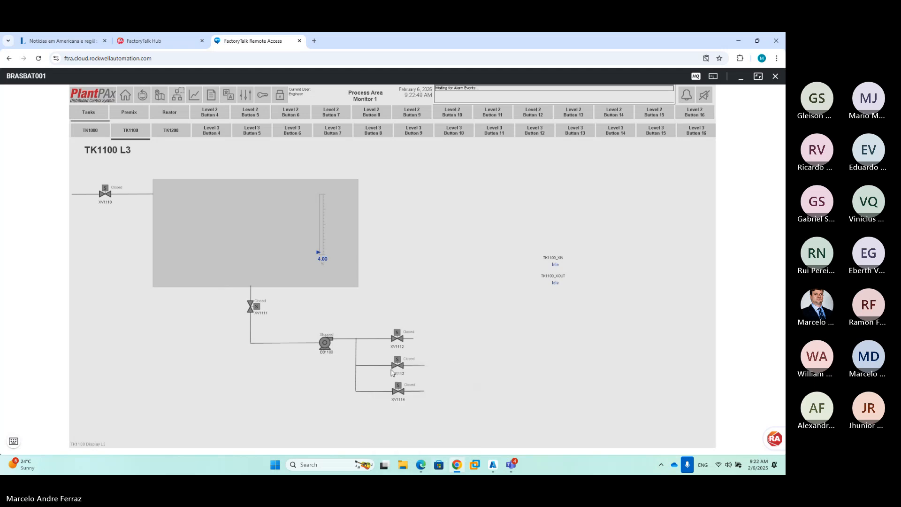
left_click(11, 441)
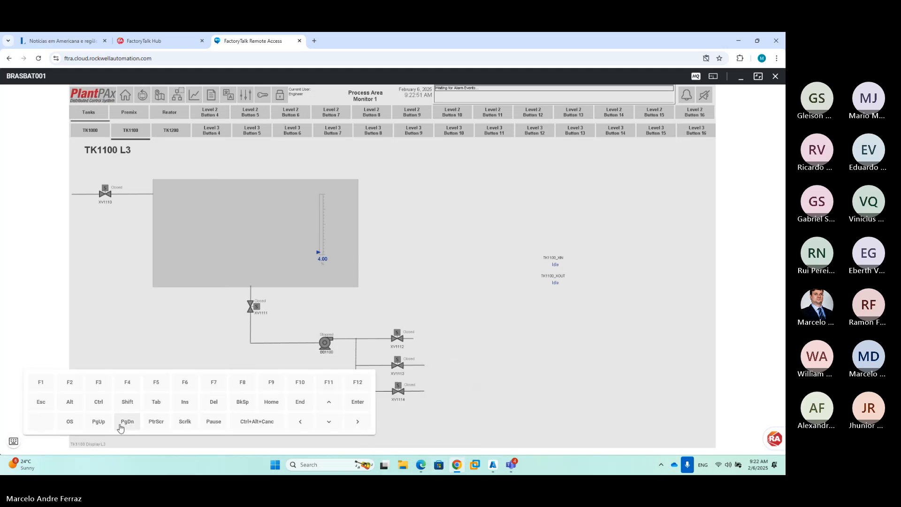
left_click(68, 421)
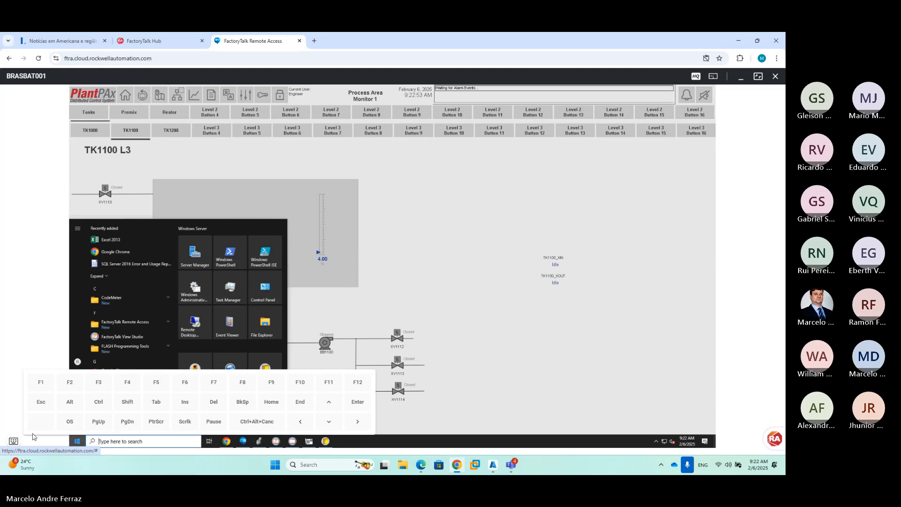
left_click(258, 441)
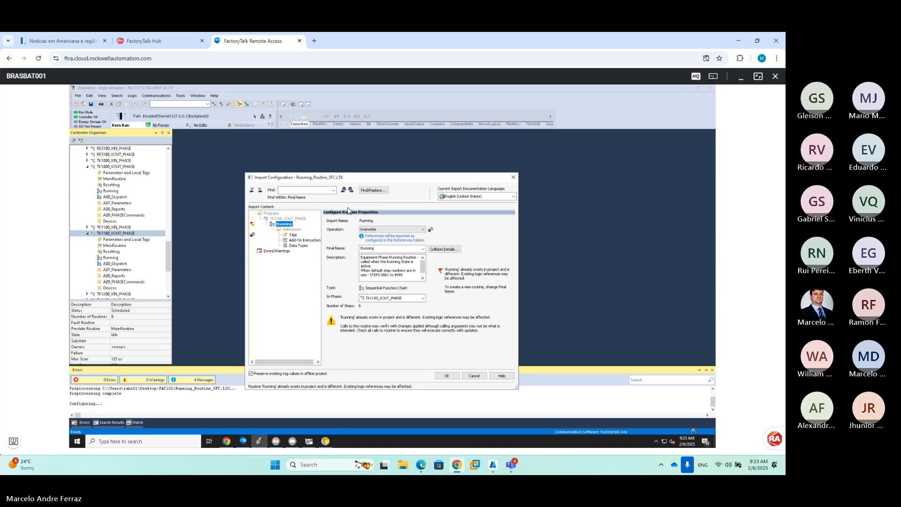
In the import's tag references, change BB1001's final name to BB1100
left_click(298, 236)
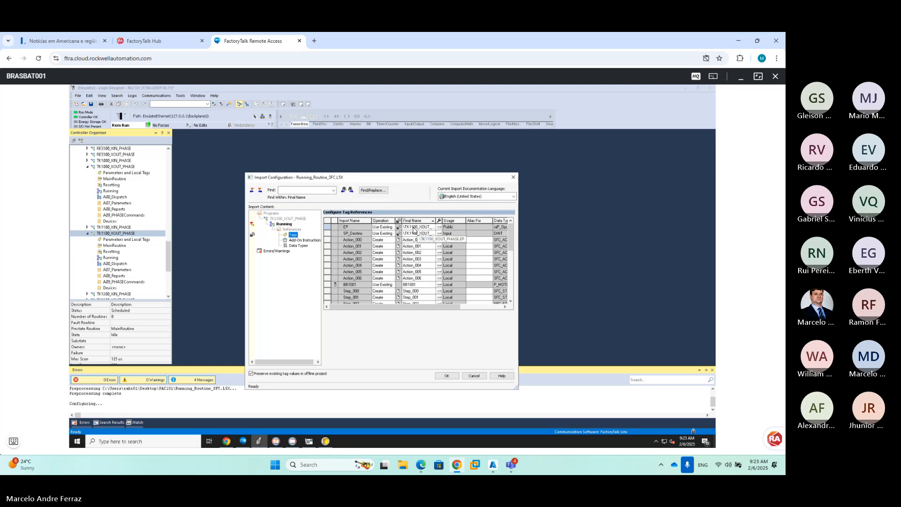
left_click(417, 285)
type("BB11")
left_click(414, 279)
left_click(511, 301)
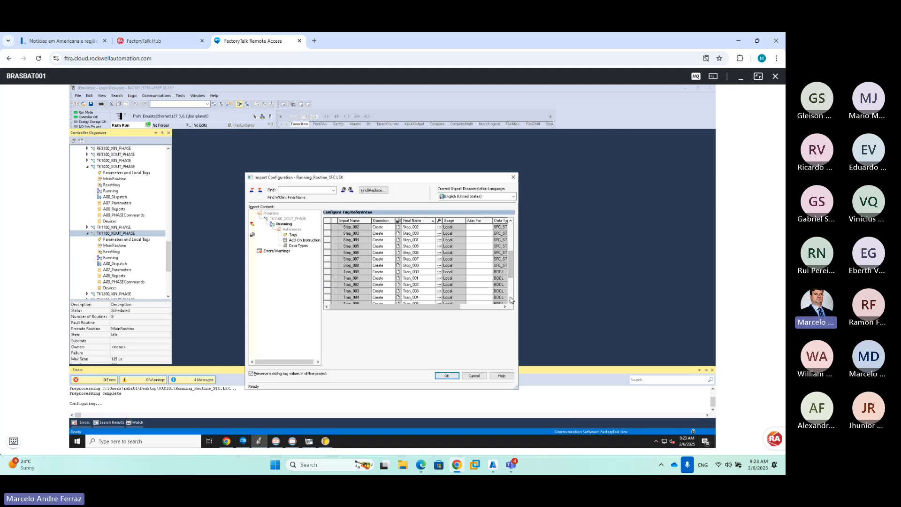
scroll(511, 301, "down", 4)
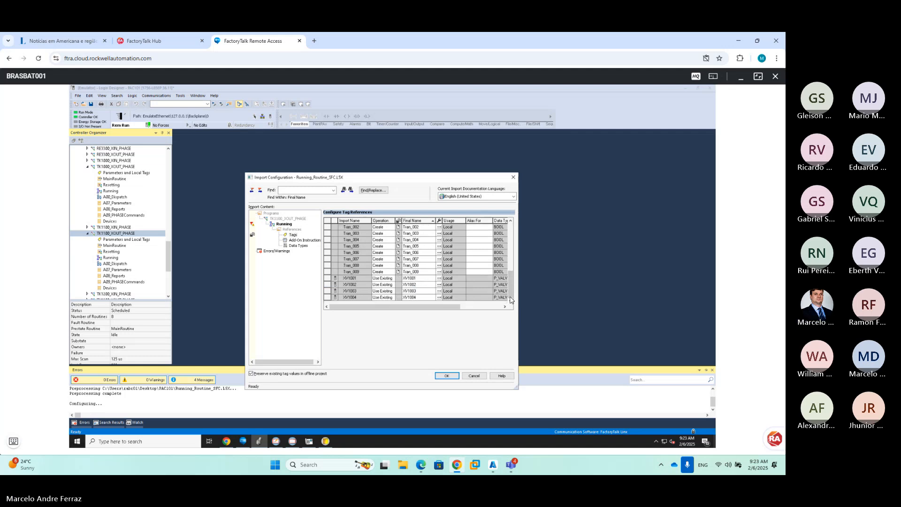
Map XV1001 to XV1111 and begin renaming XV1002 to XV1112
left_click(418, 280)
type("11")
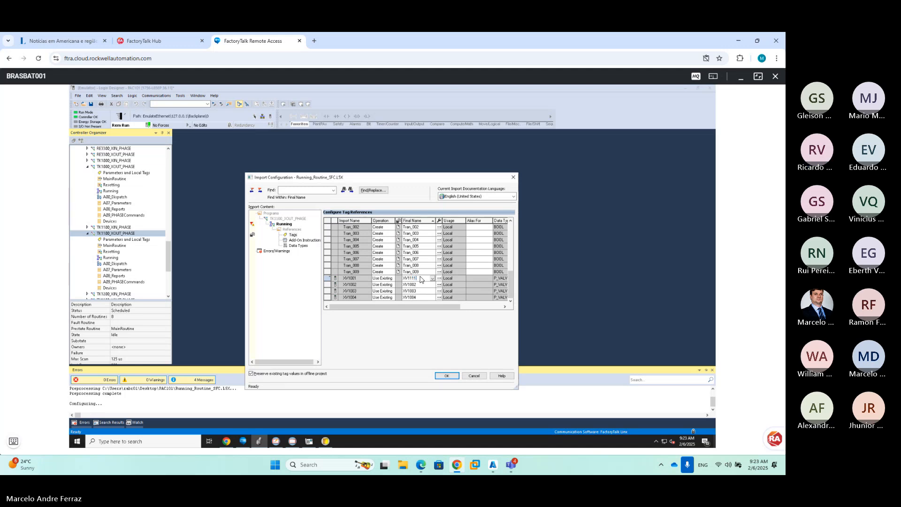
type("1")
key("Return")
left_click(422, 284)
type("11")
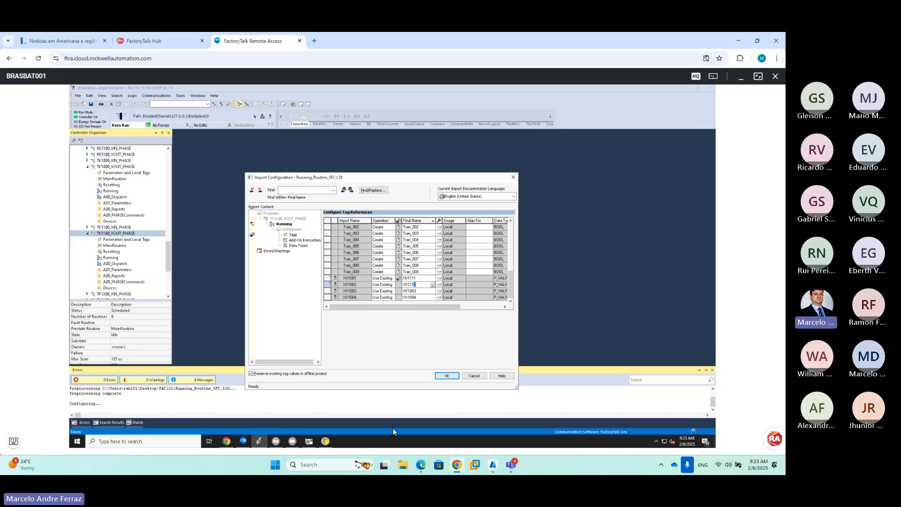
mouse_move(509, 467)
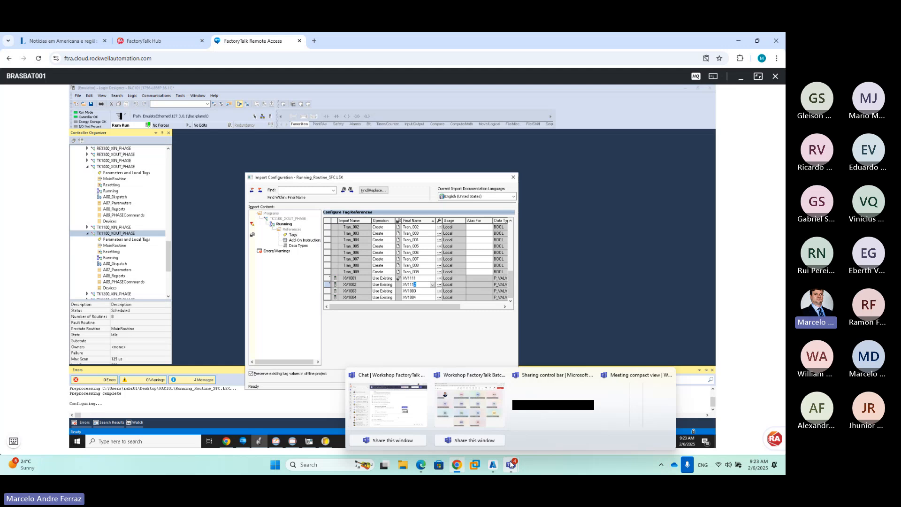
left_click(473, 408)
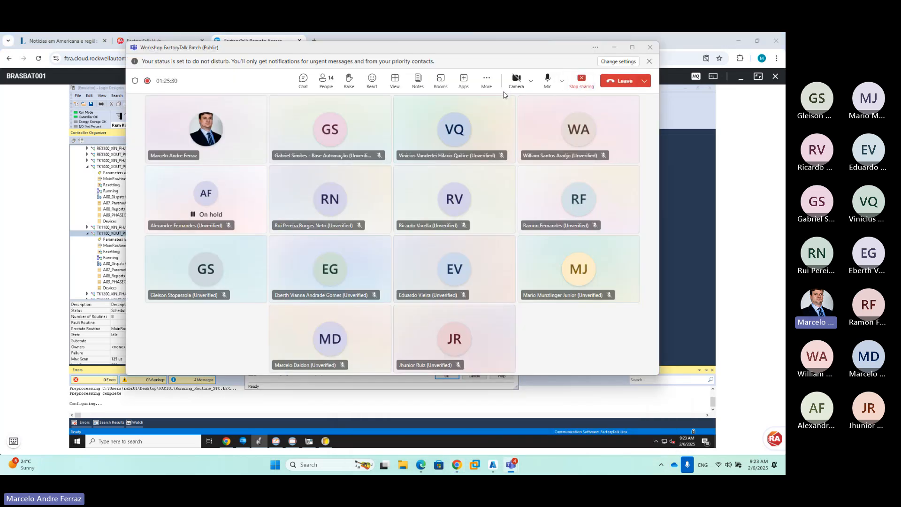
left_click(321, 83)
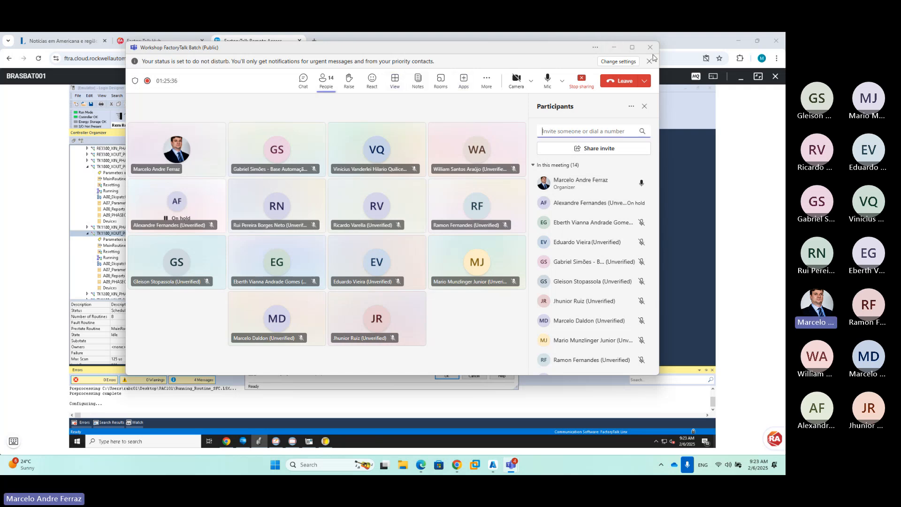
left_click(614, 47)
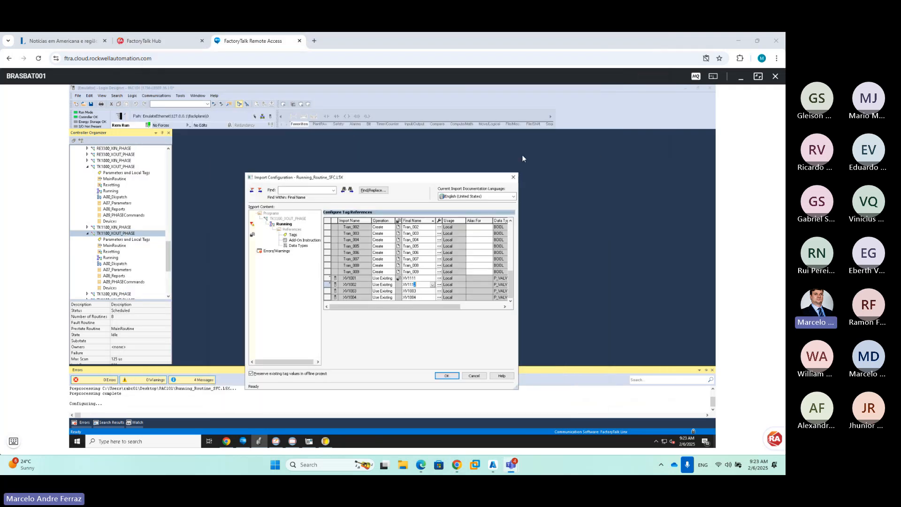
Set the final names of XV1002, XV1003 and XV1004 to XV1112, XV1113 and XV1114
left_click(416, 292)
type("11")
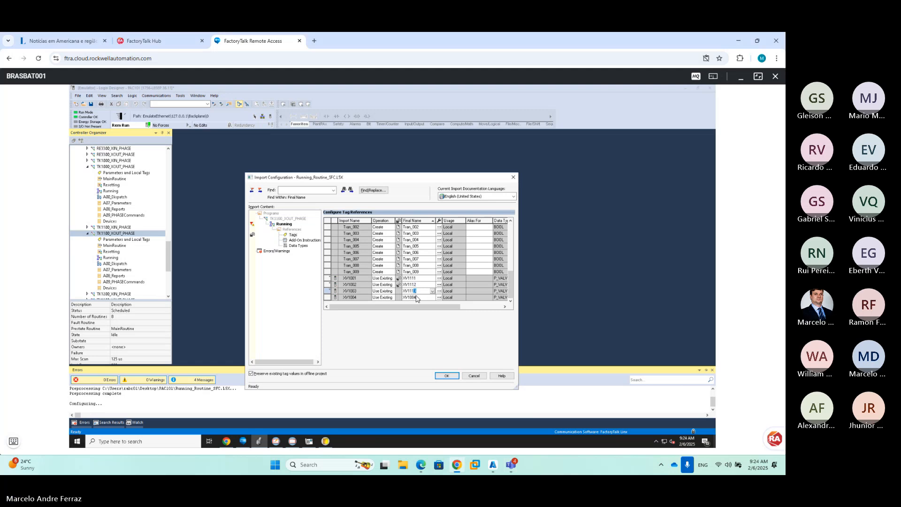
left_click(411, 297)
key("BackSpace")
type("11")
left_click(413, 291)
Accept the import configuration and import the logic edits as pending
scroll(418, 270, "up", 8)
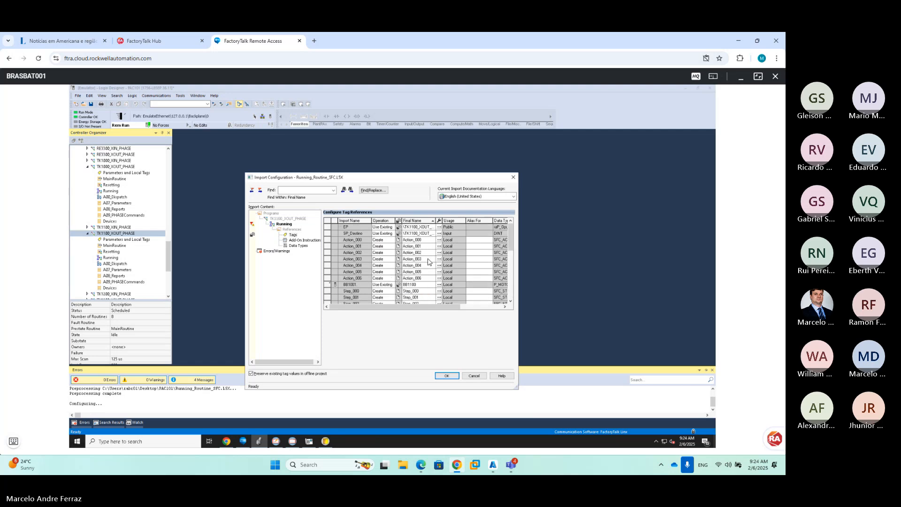
left_click(445, 377)
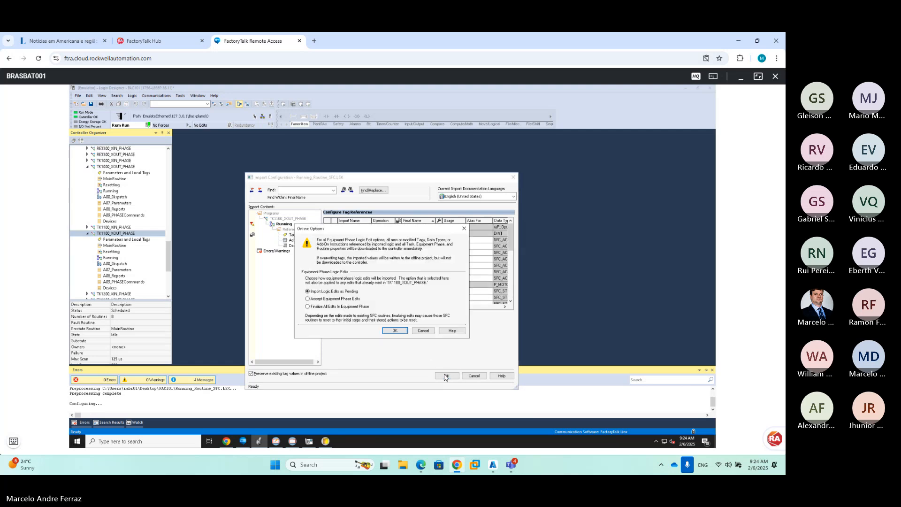
left_click(397, 330)
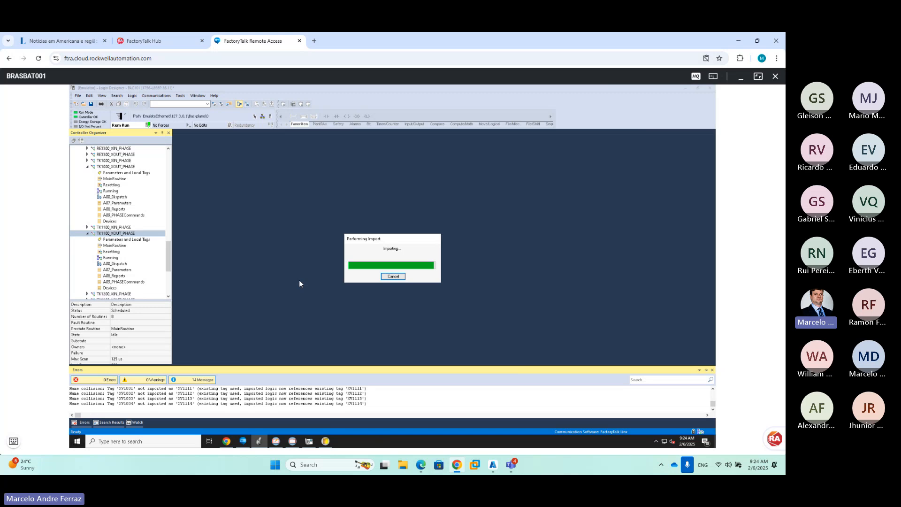
Look at the TK1200 L3 display in the PlantPAx client, then return to Logix Designer
left_click(293, 441)
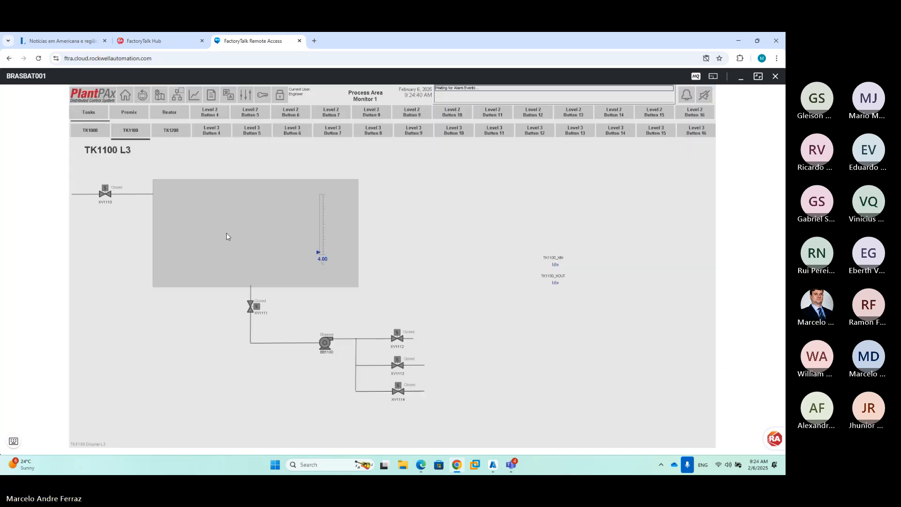
left_click(171, 130)
left_click(14, 441)
left_click(70, 421)
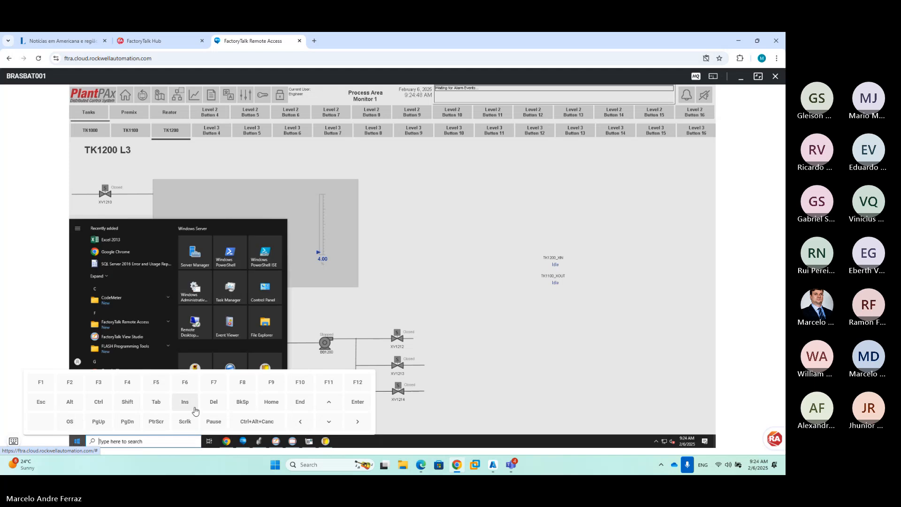
left_click(259, 441)
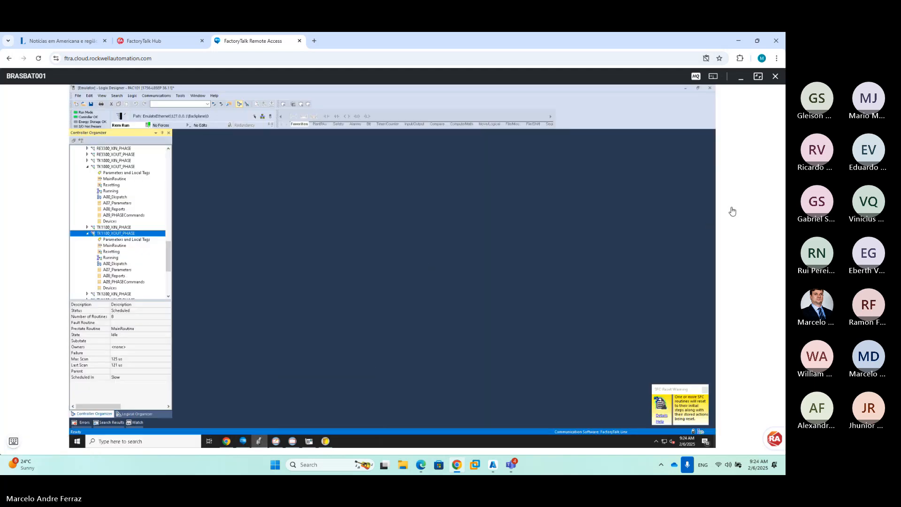
Finalize the imported Running edits in TK1100_XOUT_PHASE and open the Resetting routine
left_click(116, 259)
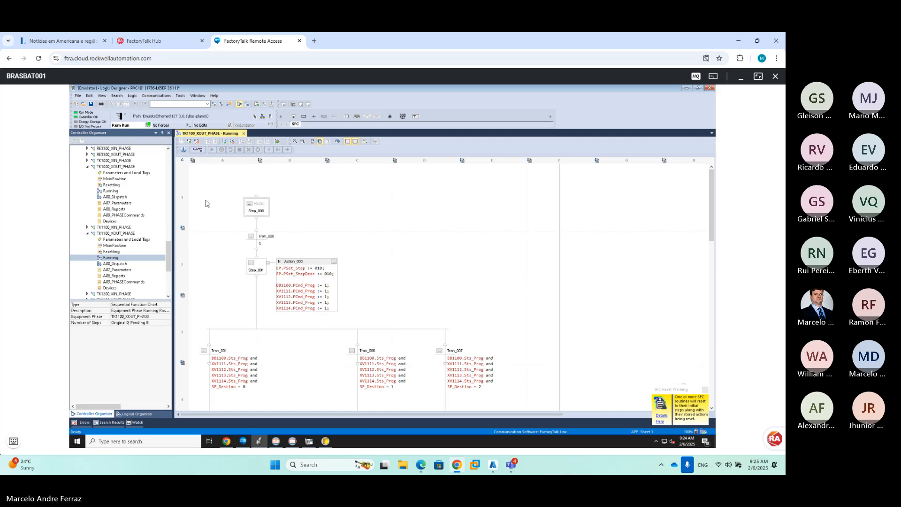
left_click(279, 143)
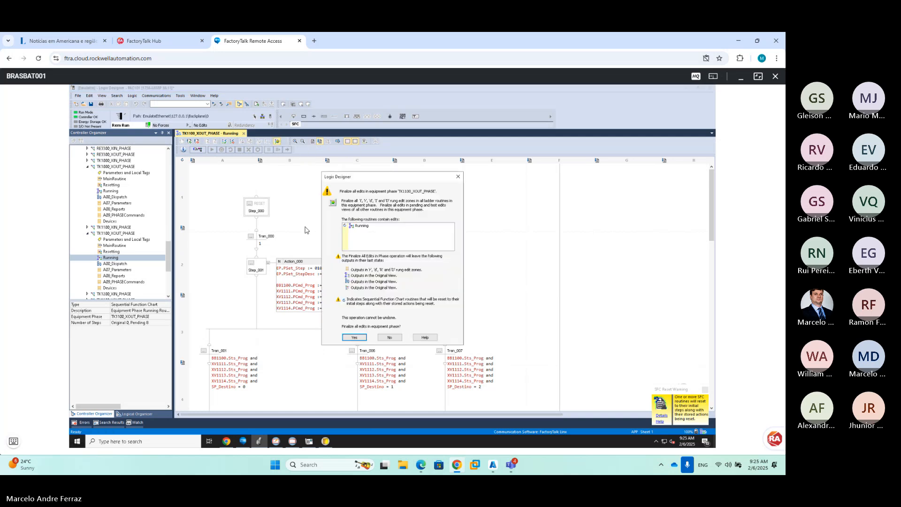
left_click(354, 337)
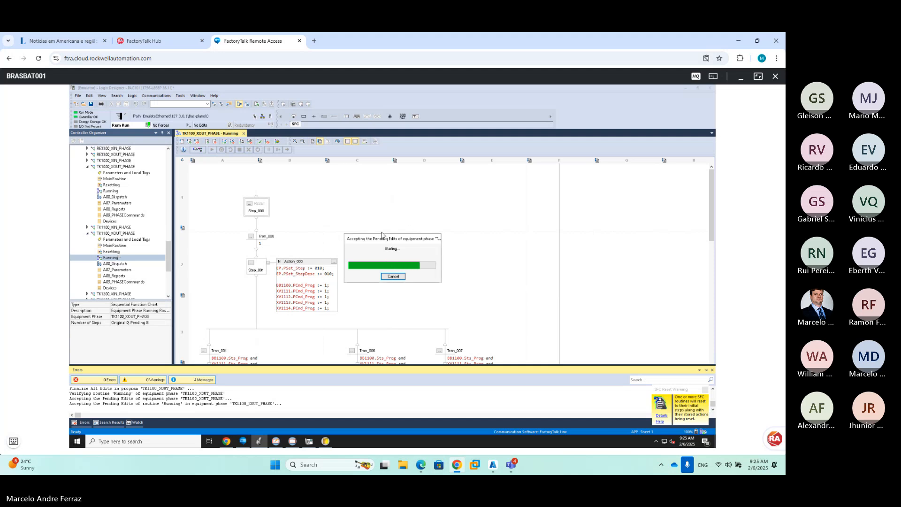
left_click(126, 252)
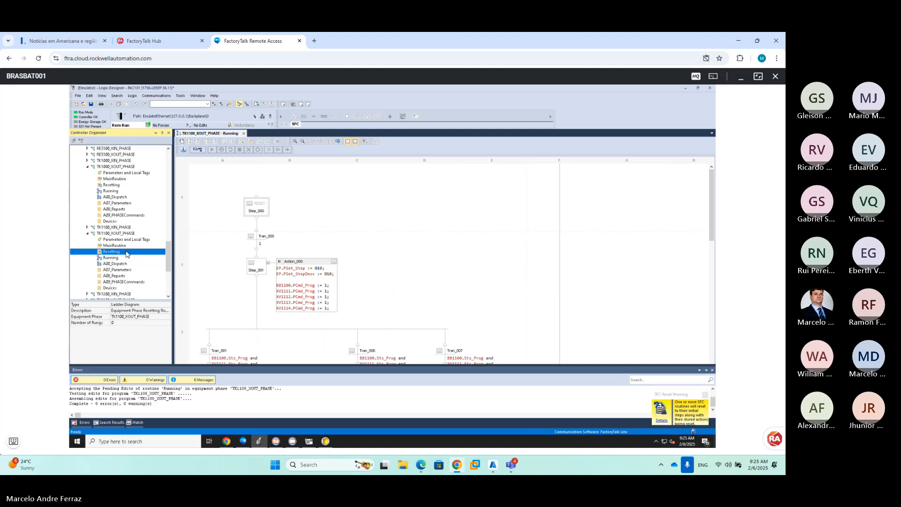
double_click(126, 252)
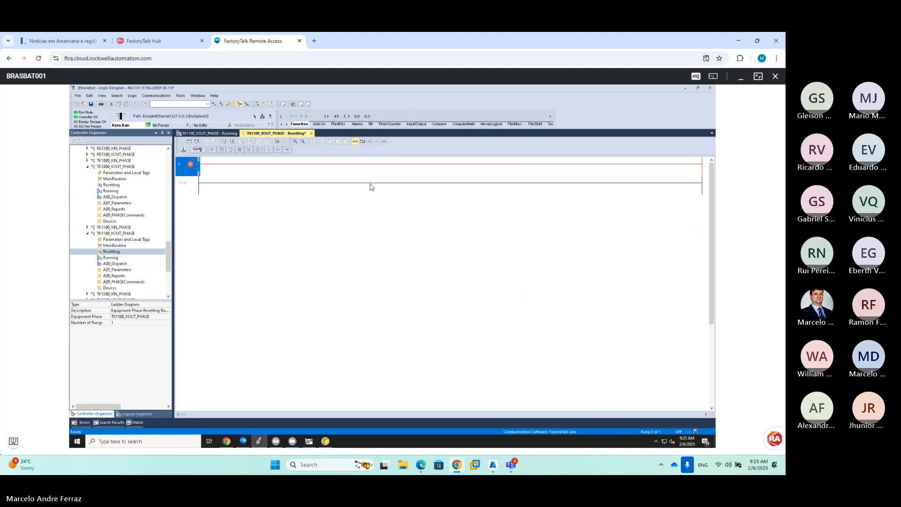
Replace the empty rung with an SFR rung resetting the Running chart to Step_000
key("Delete")
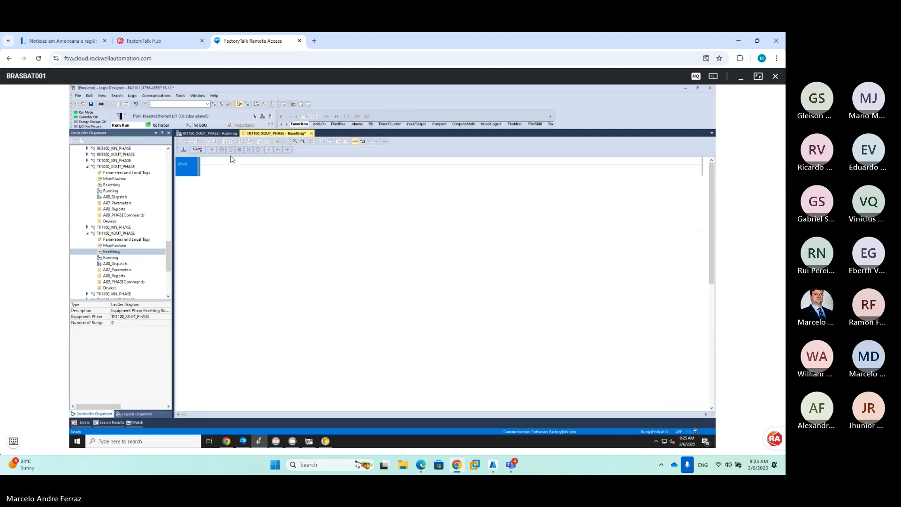
double_click(230, 159)
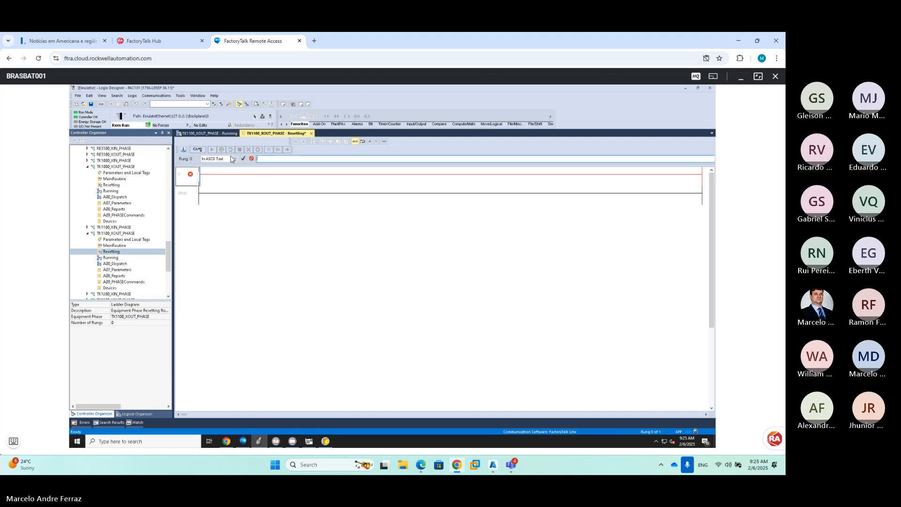
type("sfr")
key("Return")
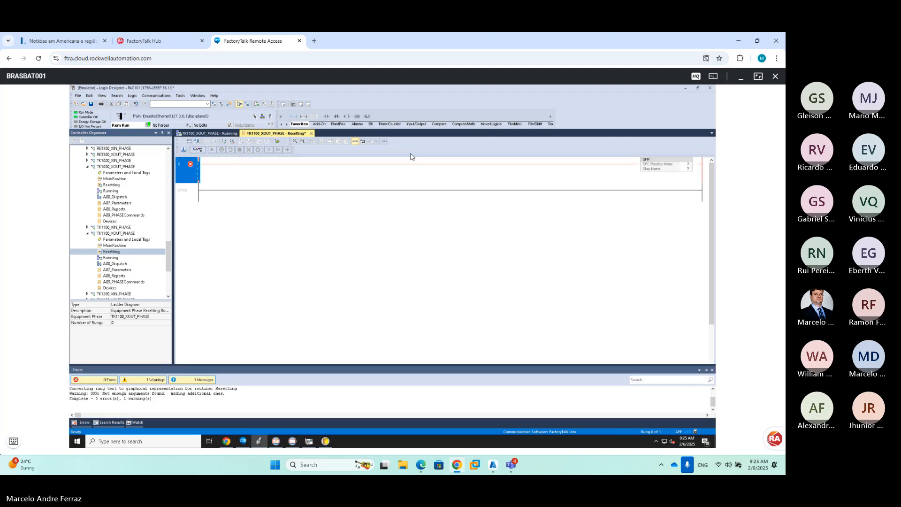
double_click(692, 166)
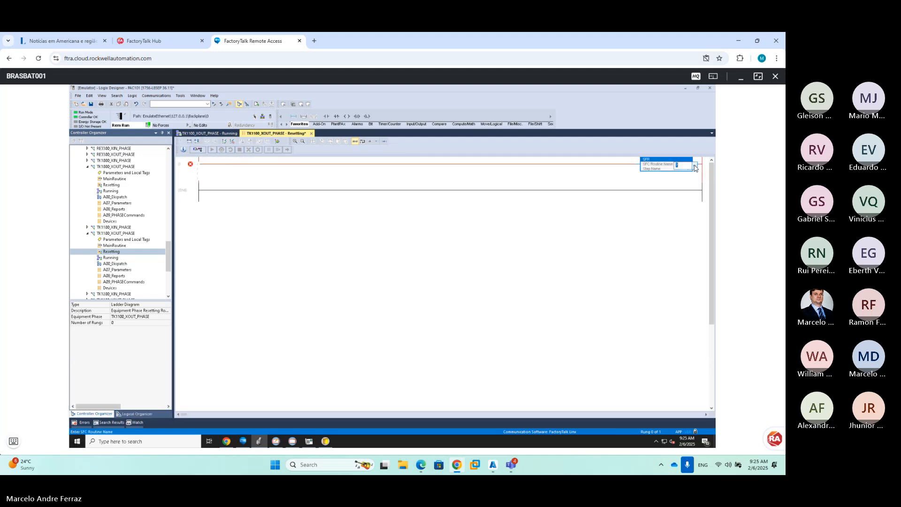
left_click(696, 166)
left_click(687, 173)
left_click(678, 188)
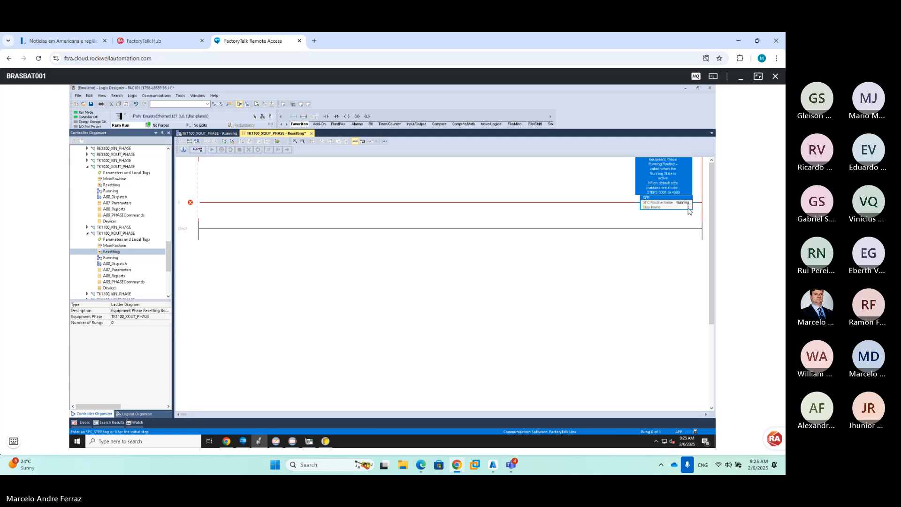
double_click(688, 207)
left_click(693, 208)
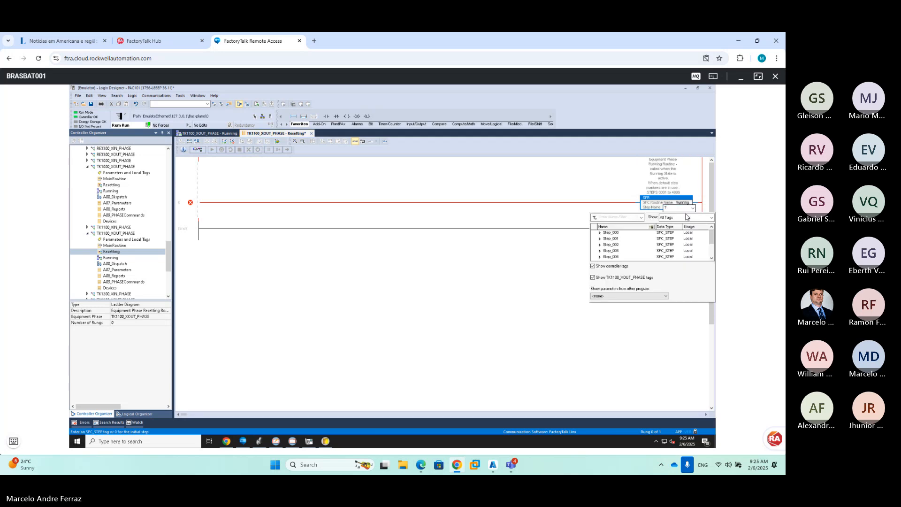
double_click(615, 233)
key("Return")
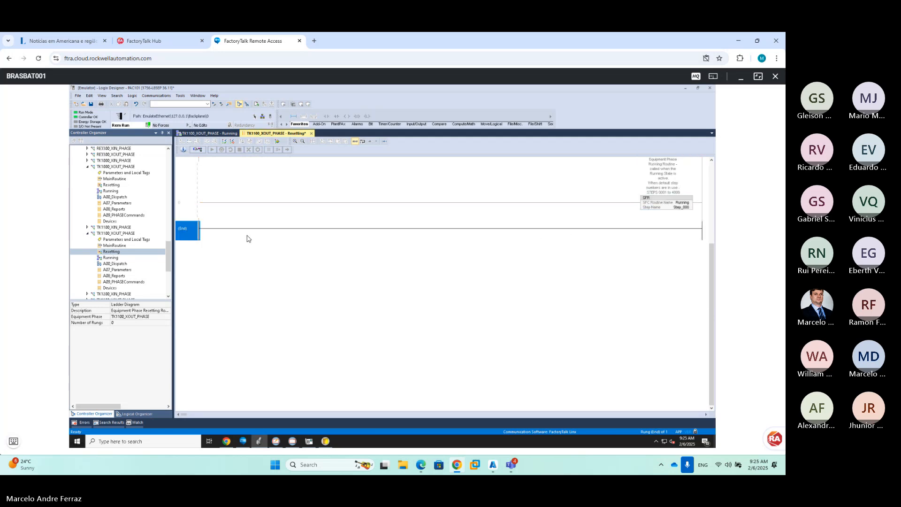
Add a PSC rung and finalize all edits in the phase
double_click(209, 224)
type("p")
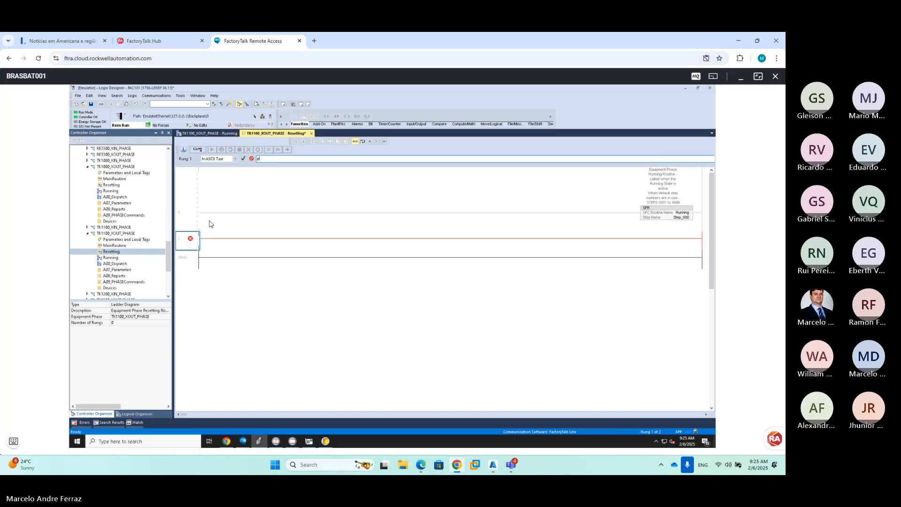
type("sc")
key("Return")
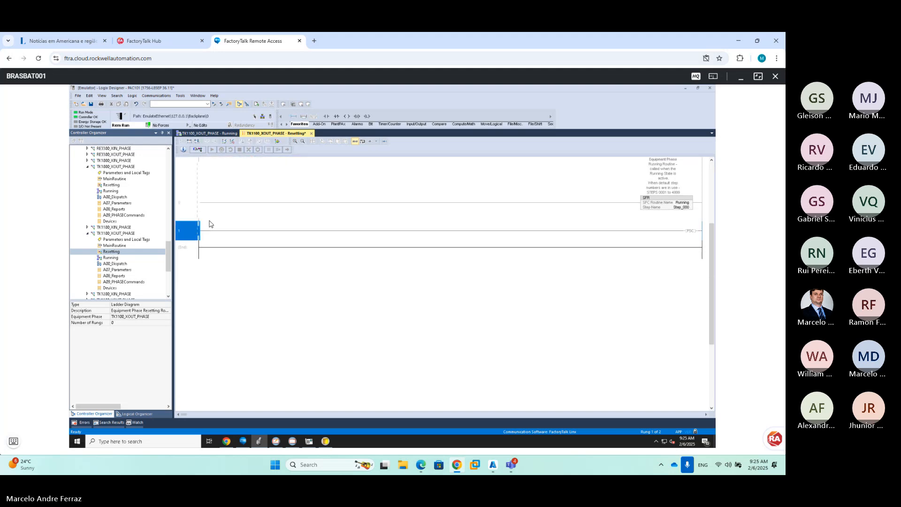
left_click(267, 142)
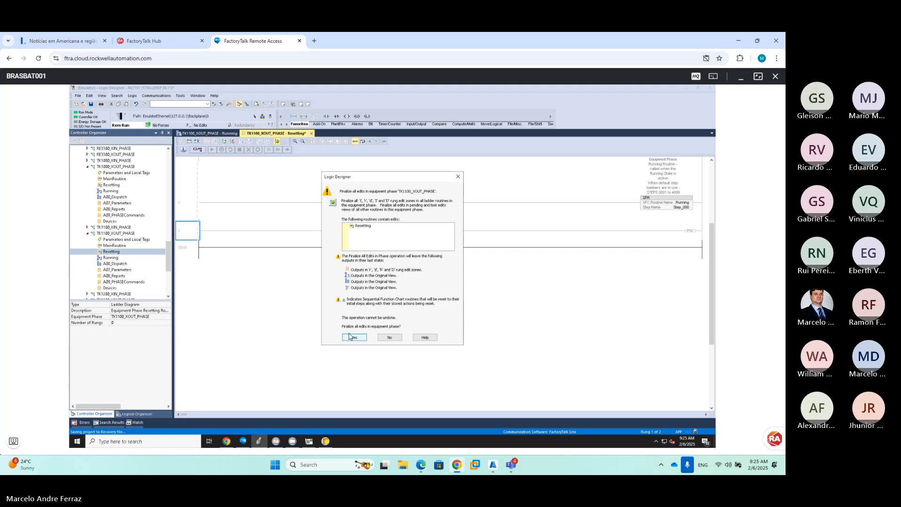
left_click(353, 337)
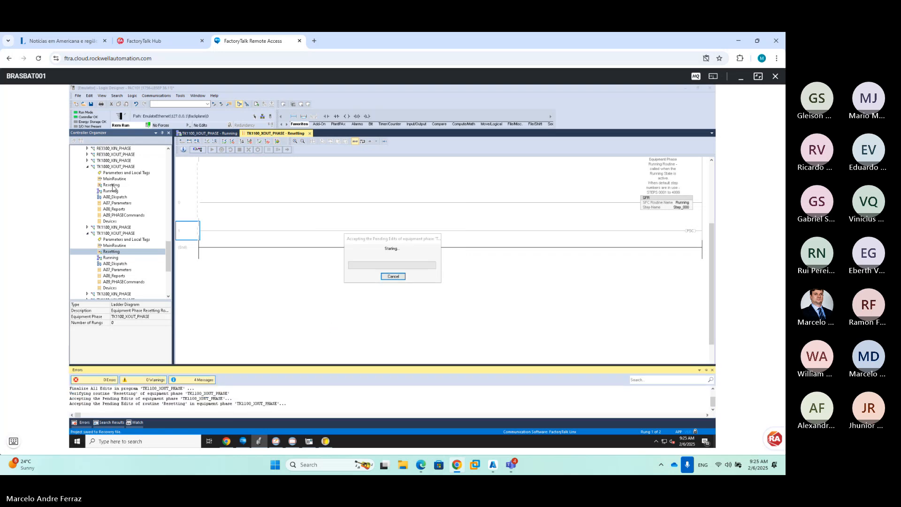
left_click(87, 234)
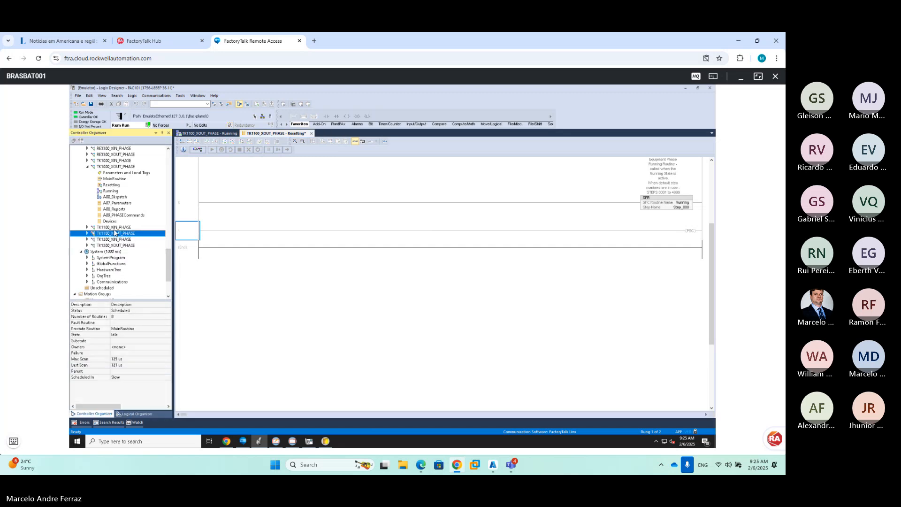
Re-export TK1100_XOUT_PHASE's Running routine as Running_Routine_SFC.L5X, replacing the earlier file
right_click(110, 236)
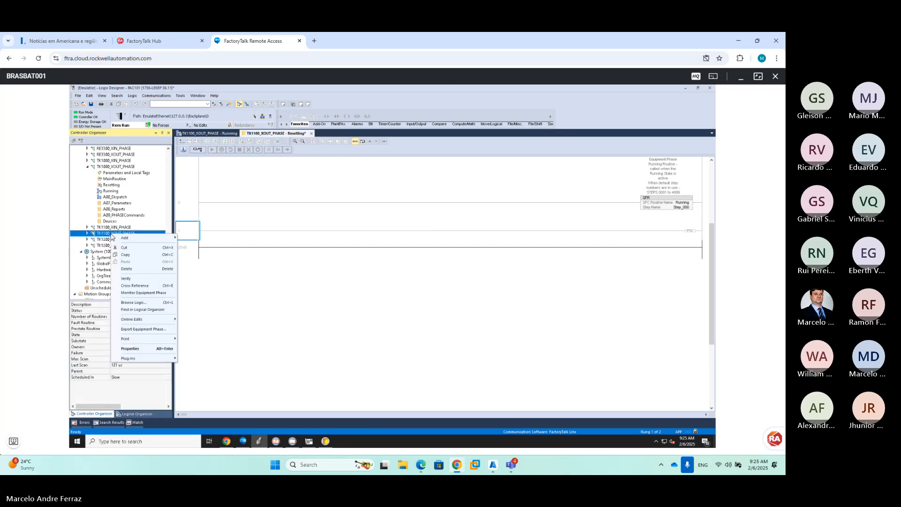
left_click(88, 233)
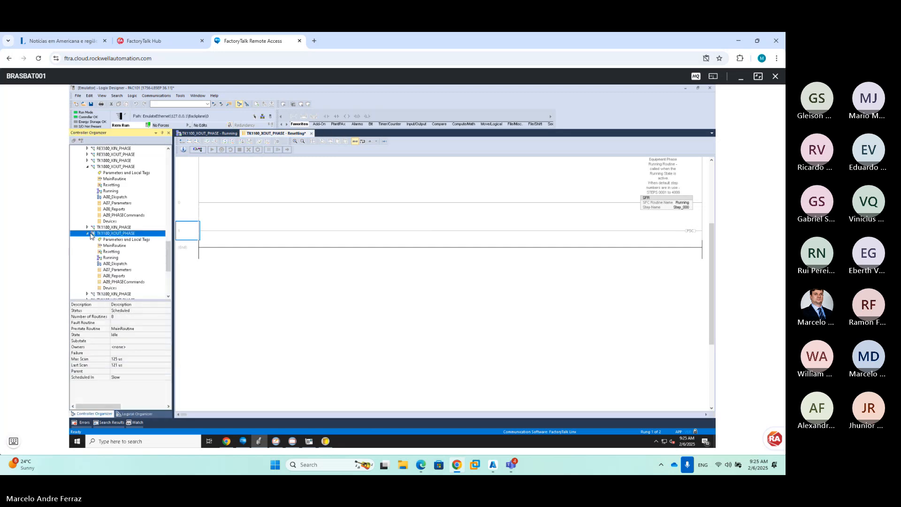
right_click(111, 258)
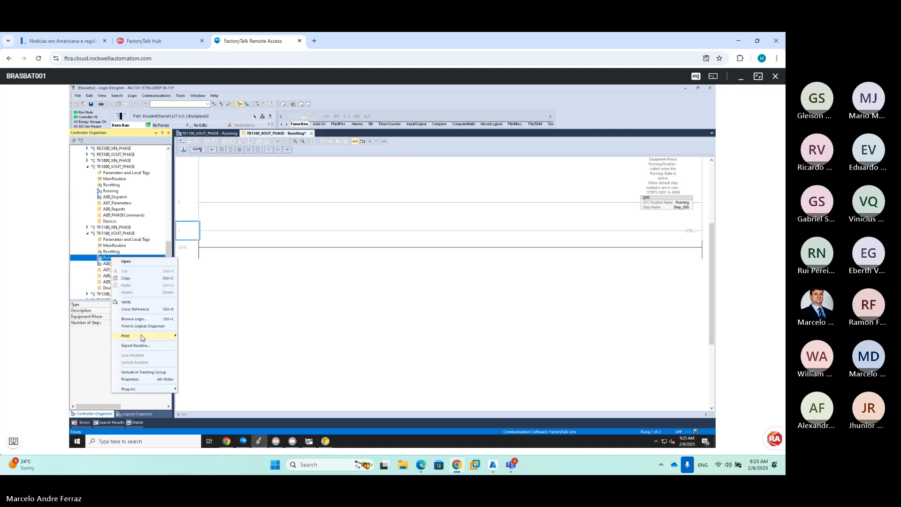
left_click(141, 345)
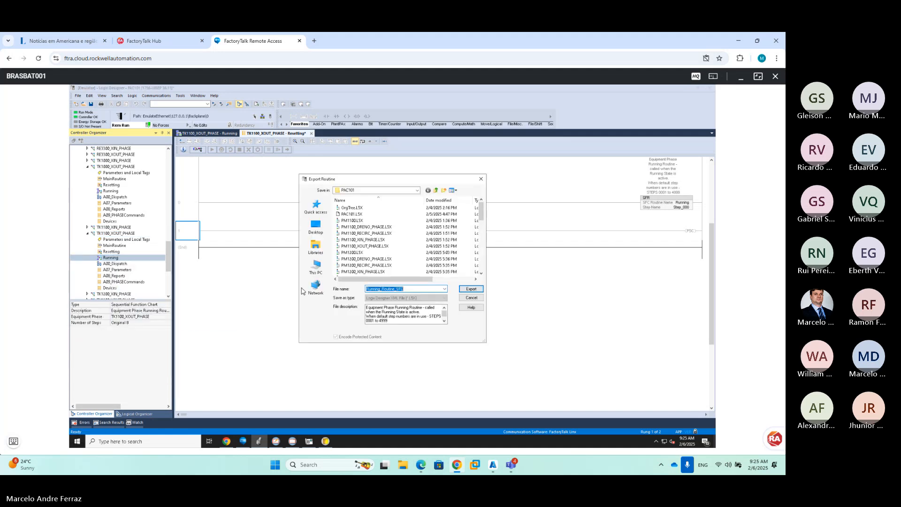
left_click(470, 289)
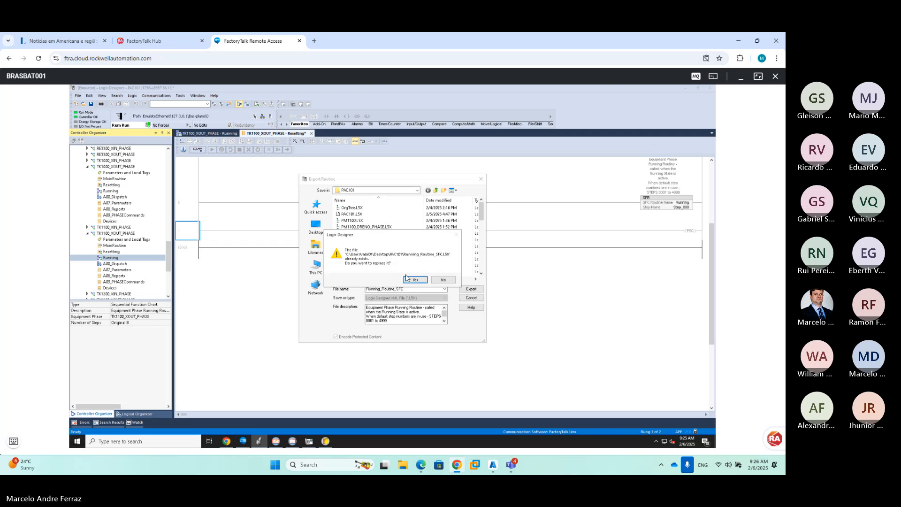
left_click(389, 282)
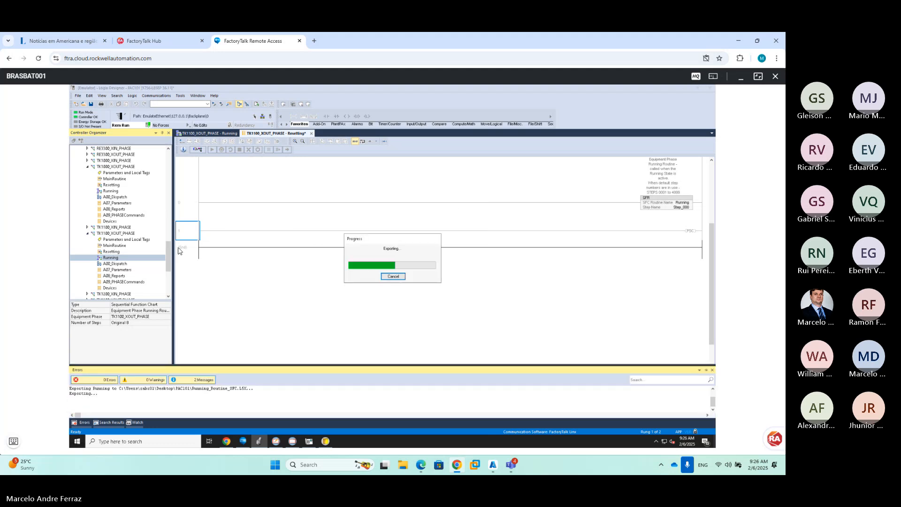
left_click(88, 233)
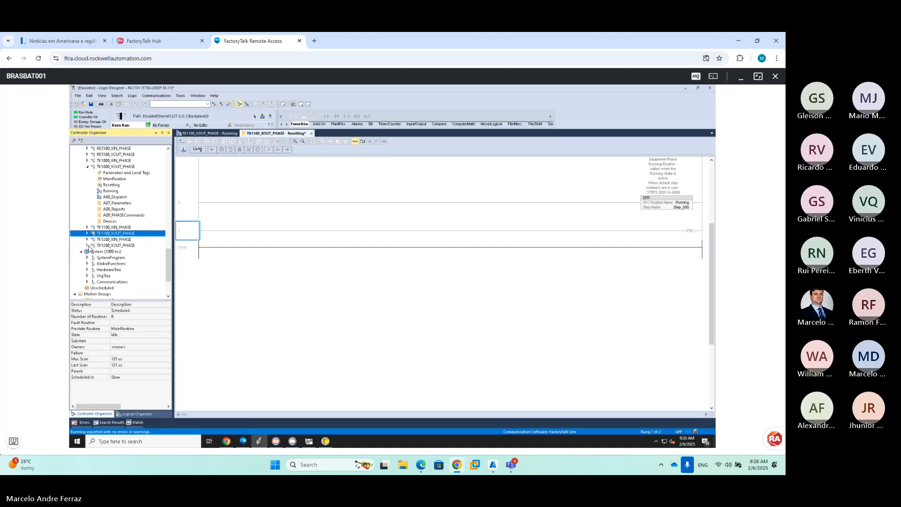
right_click(108, 246)
Load Running_Routine_SFC.L5X for import into TK1200_XOUT_PHASE, overwriting its Running routine
mouse_move(170, 253)
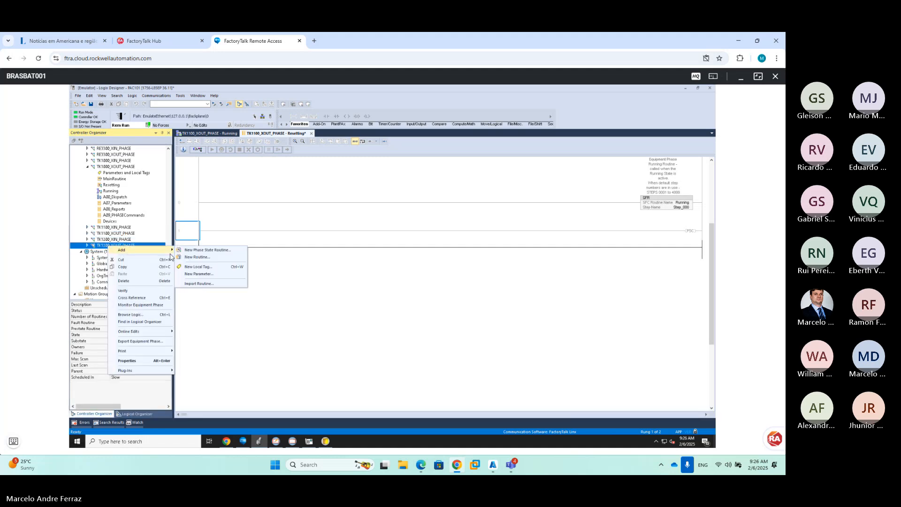
left_click(209, 284)
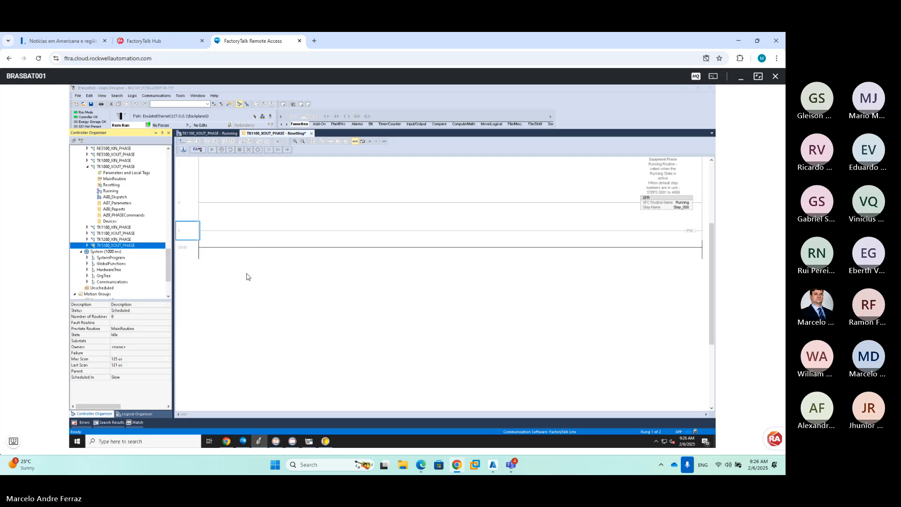
scroll(370, 271, "down", 5)
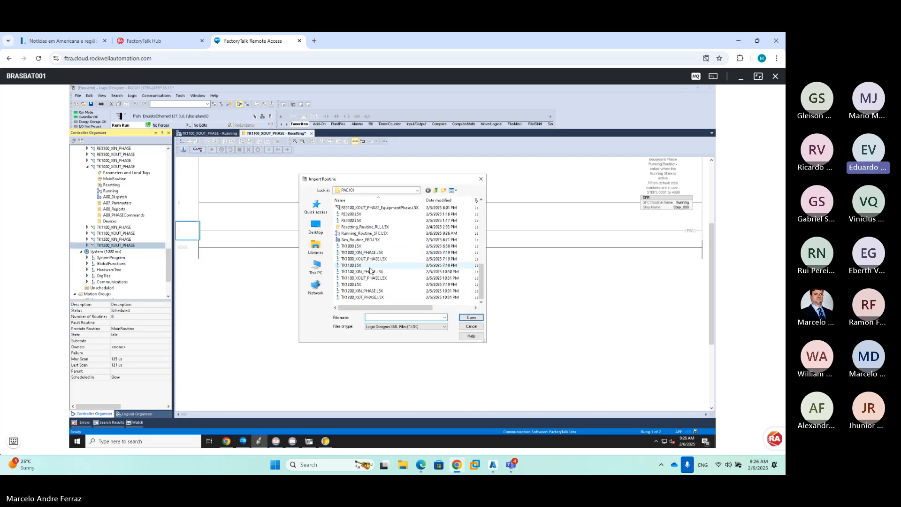
double_click(371, 233)
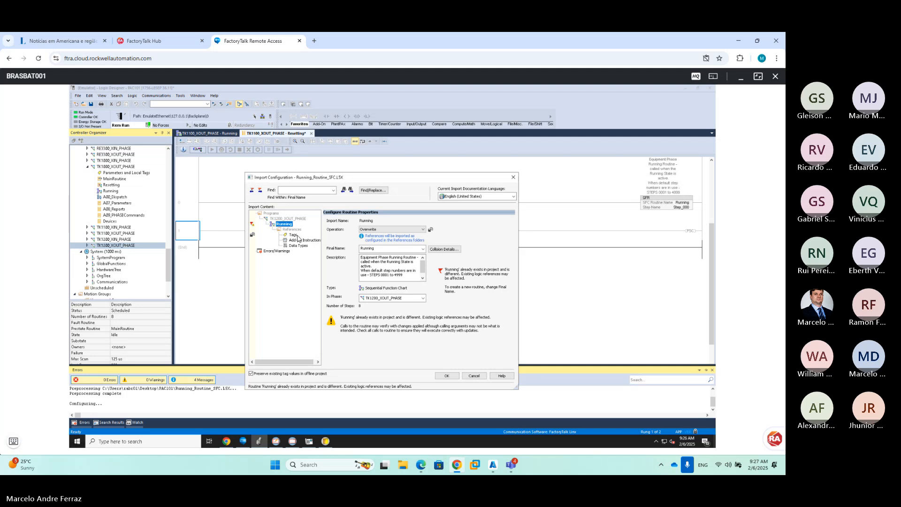
Remap the Running routine's BB1100 tag reference to BB1200
left_click(296, 235)
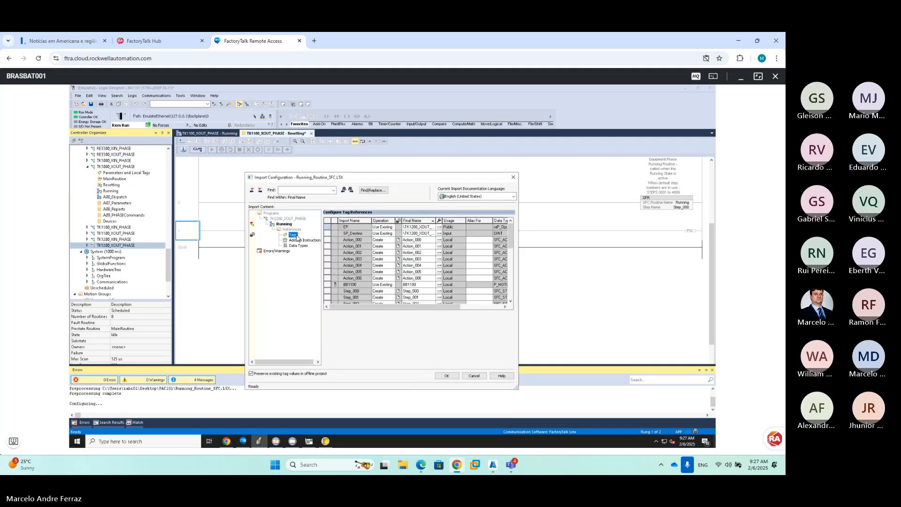
left_click(413, 285)
type("BB12")
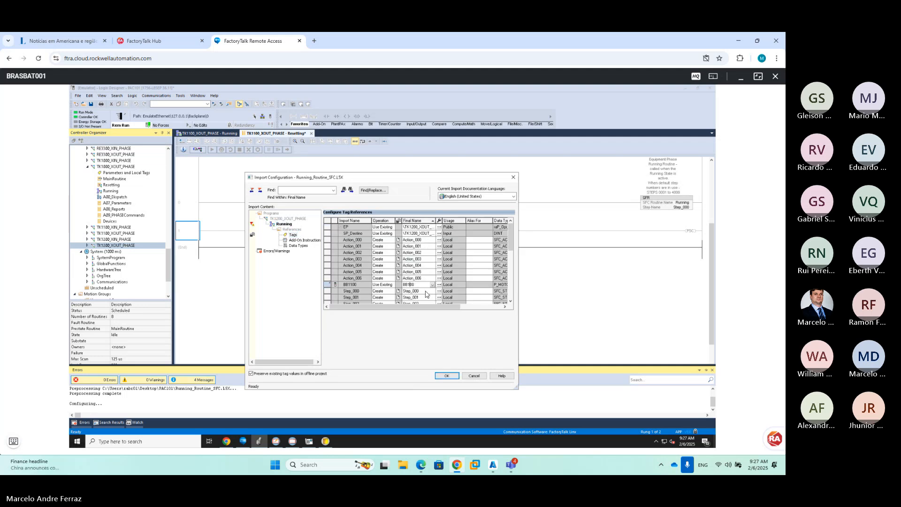
left_click(511, 297)
left_click(511, 297)
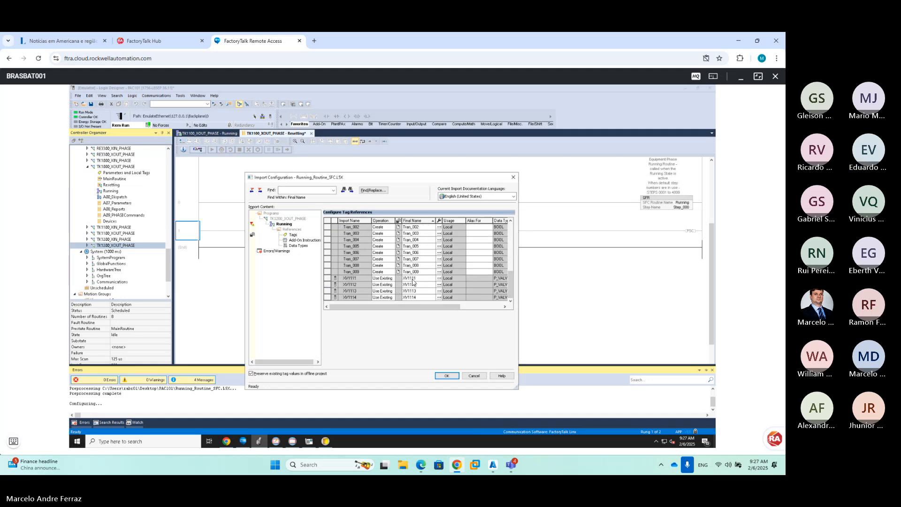
Change final names XV1111–XV1114 to XV1211–XV1214
left_click(414, 280)
type("XV12")
key("Return")
left_click(413, 286)
left_click(411, 291)
double_click(412, 293)
left_click(412, 293)
key("Return")
left_click(411, 298)
key("Return")
Accept the import configuration and online options to run the Running routine import
scroll(427, 256, "up", 8)
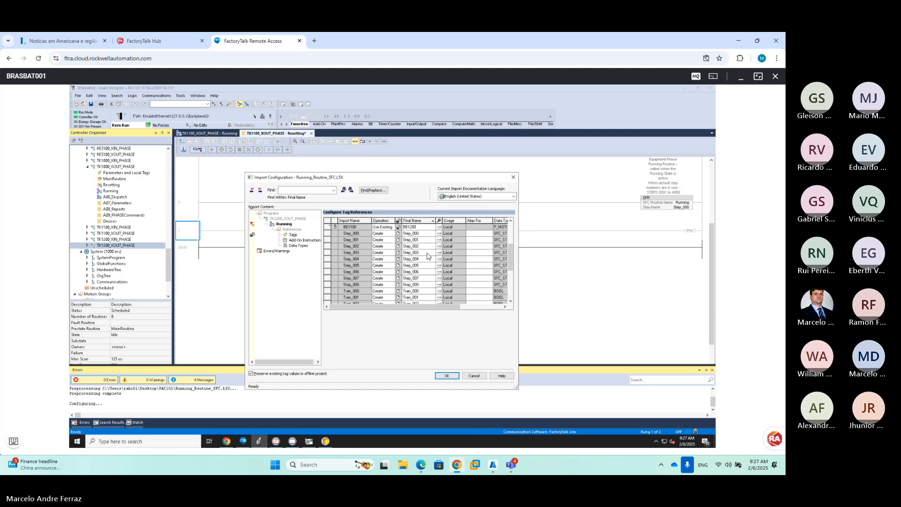
left_click(445, 376)
left_click(402, 332)
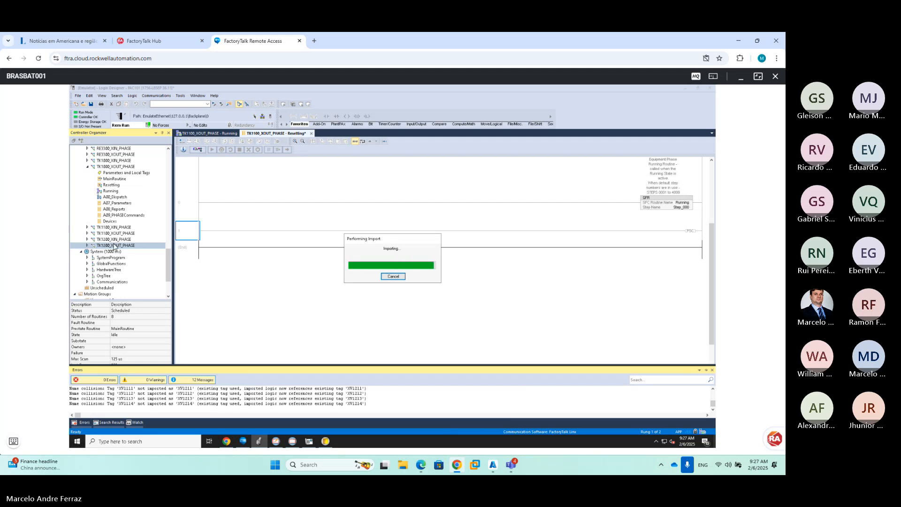
right_click(115, 245)
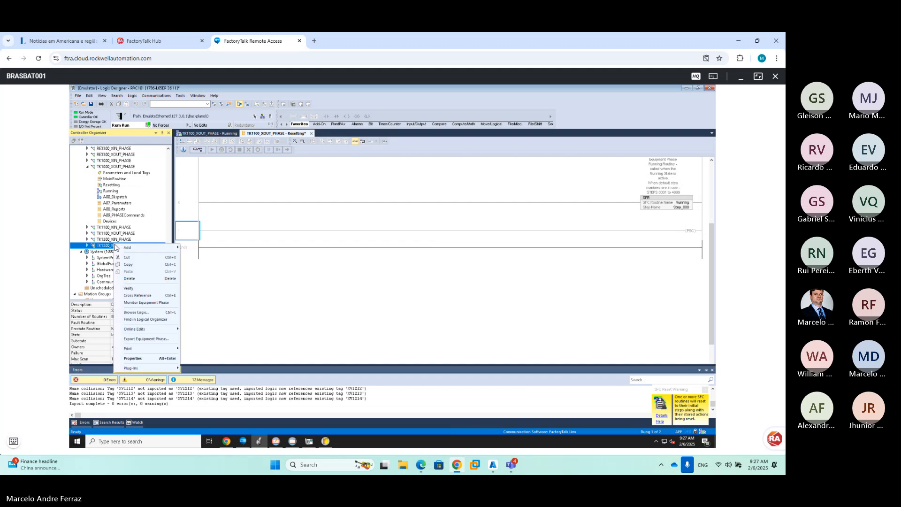
Import Resetting_Routine_RLL.L5X into TK1200_XOUT_PHASE with logic edits kept pending
mouse_move(128, 248)
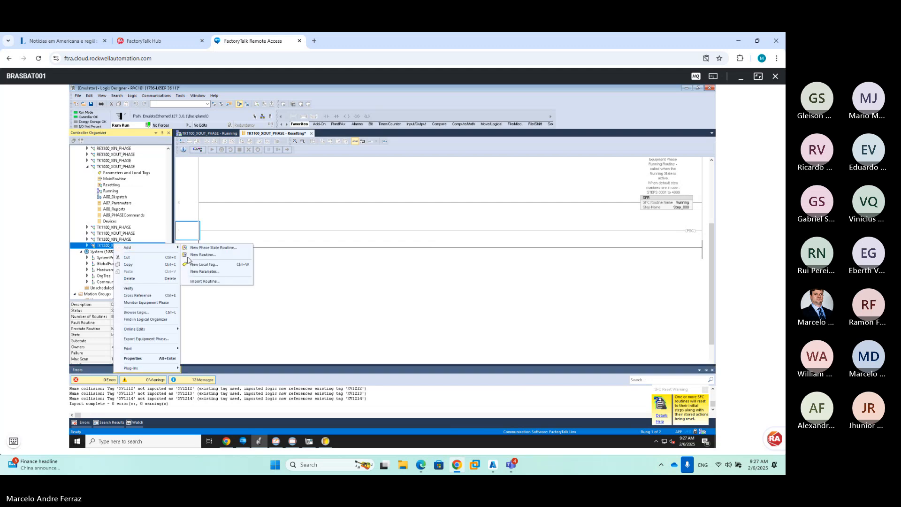
left_click(205, 282)
scroll(383, 271, "down", 10)
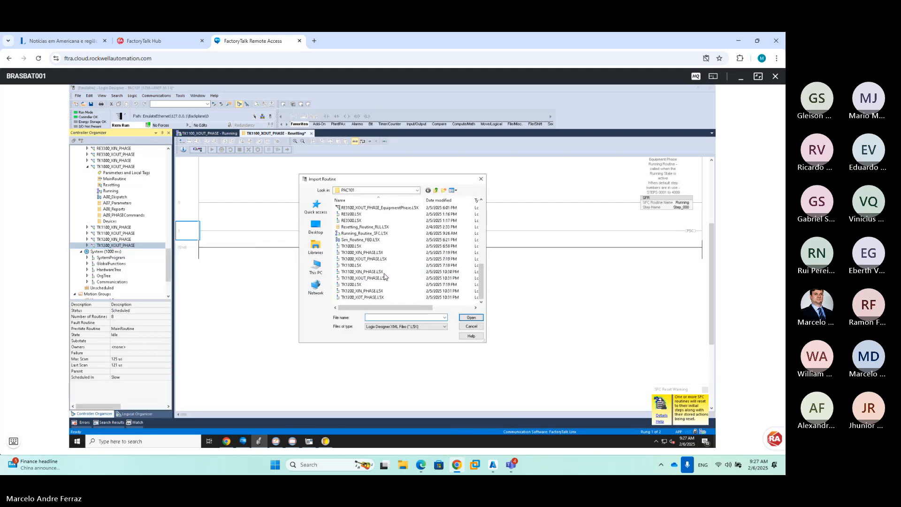
double_click(358, 227)
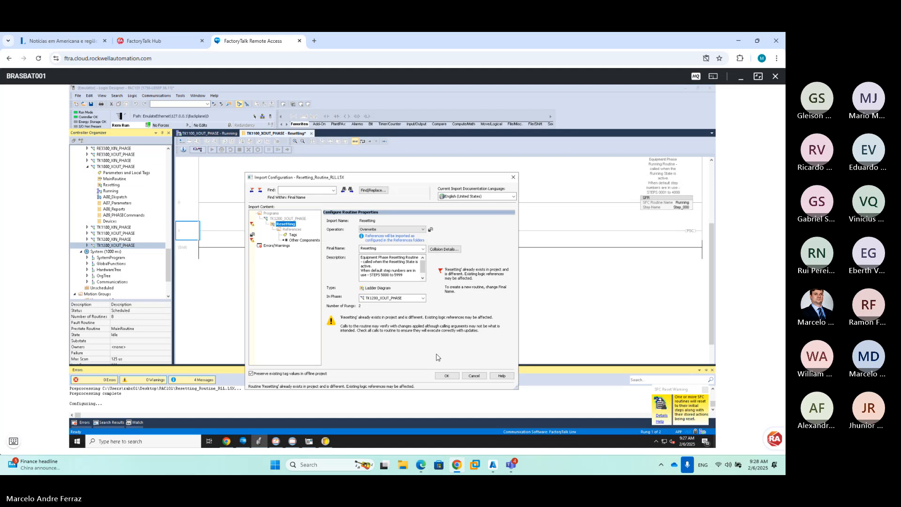
left_click(446, 376)
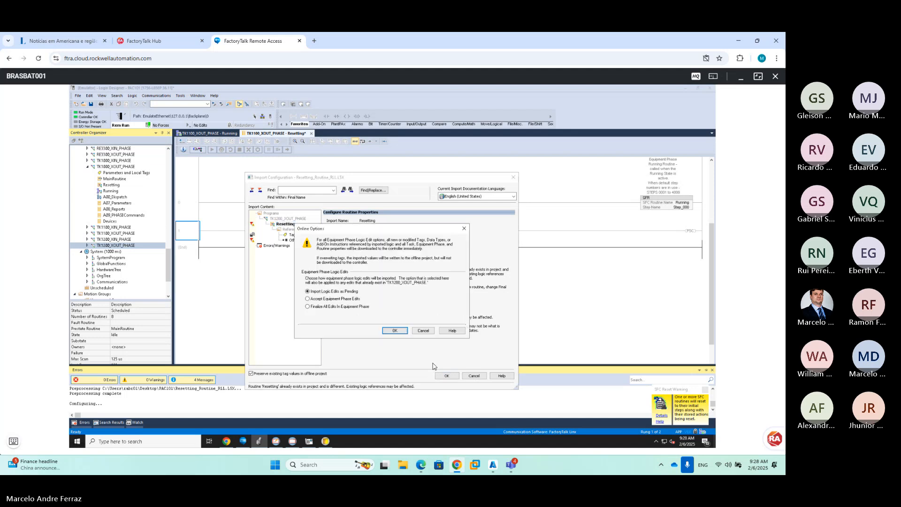
left_click(394, 331)
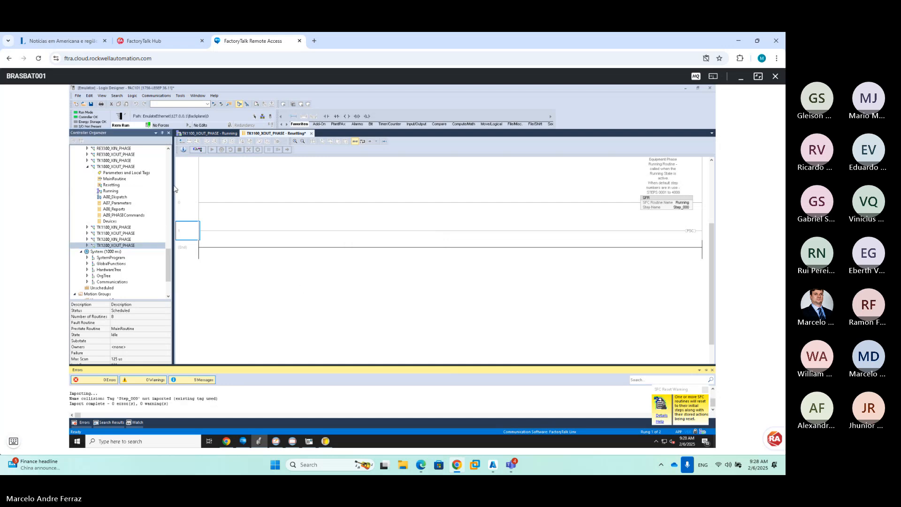
left_click(88, 245)
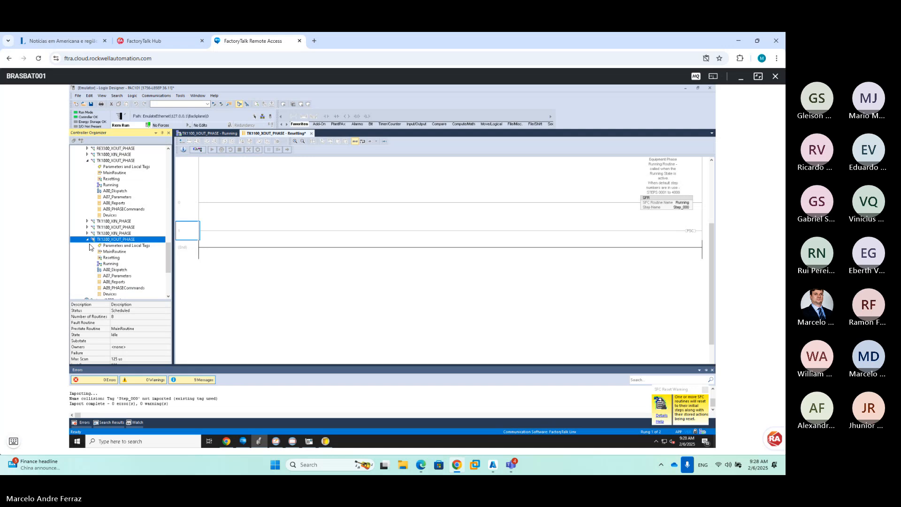
Open TK1200_XOUT_PHASE's Running SFC and finalize all pending edits in the phase
left_click(113, 264)
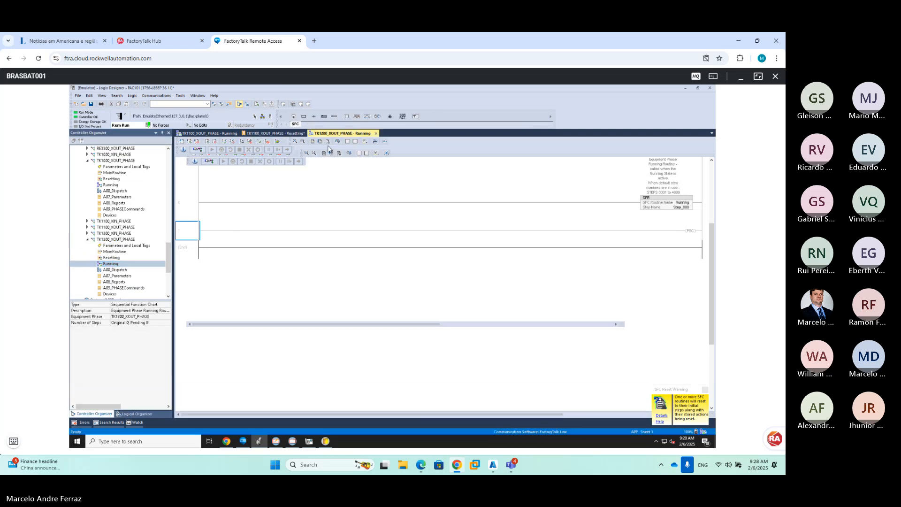
left_click(278, 143)
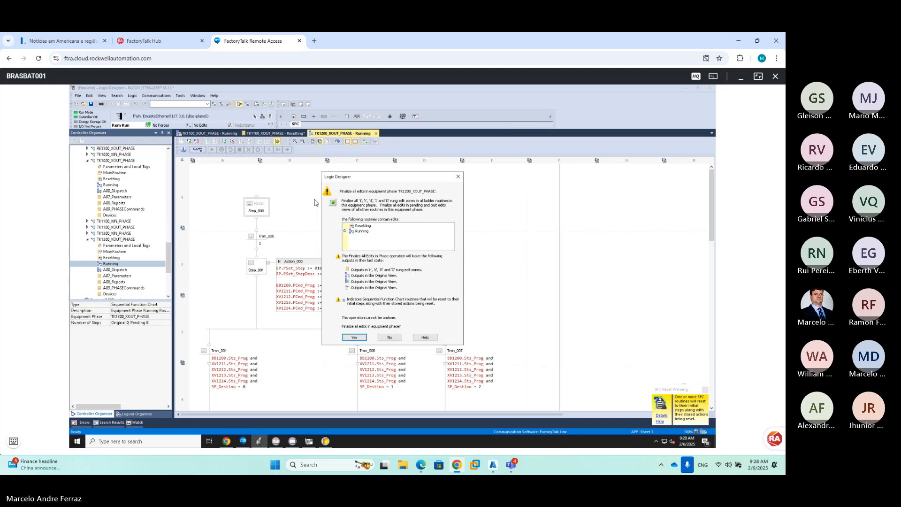
left_click(356, 338)
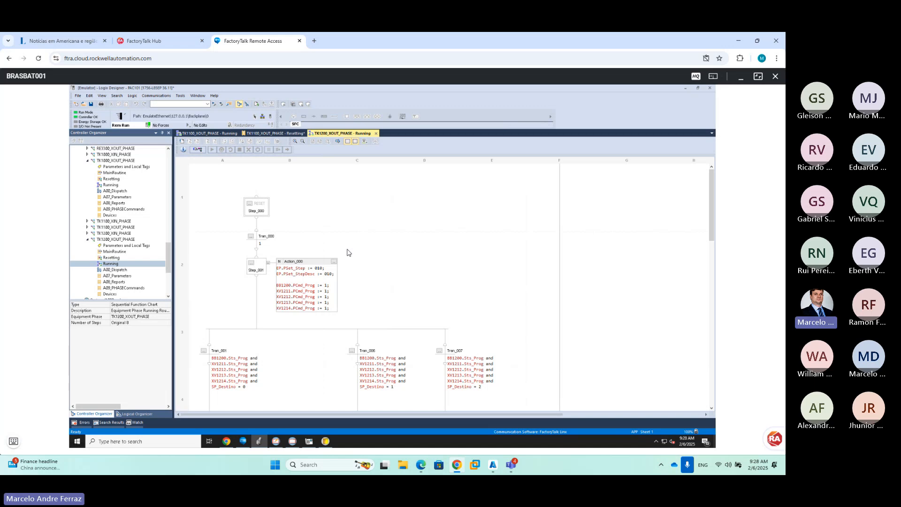
left_click(293, 441)
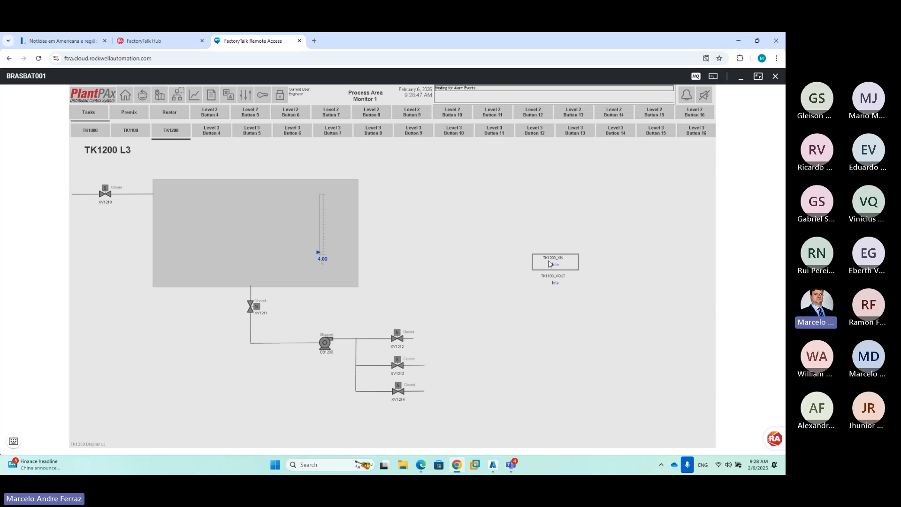
Navigate through Premix, Reator and Tanks to the TK1000 L3 display, then open the remote Start menu
left_click(136, 113)
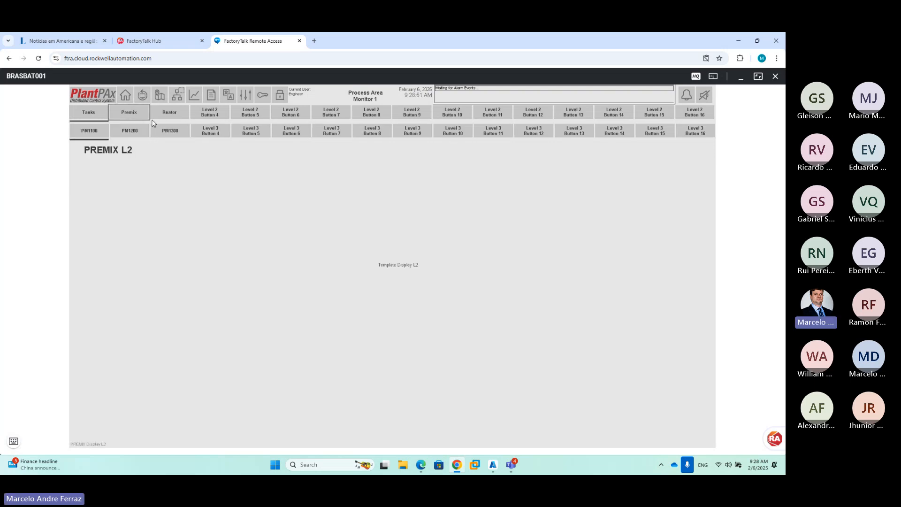
left_click(166, 117)
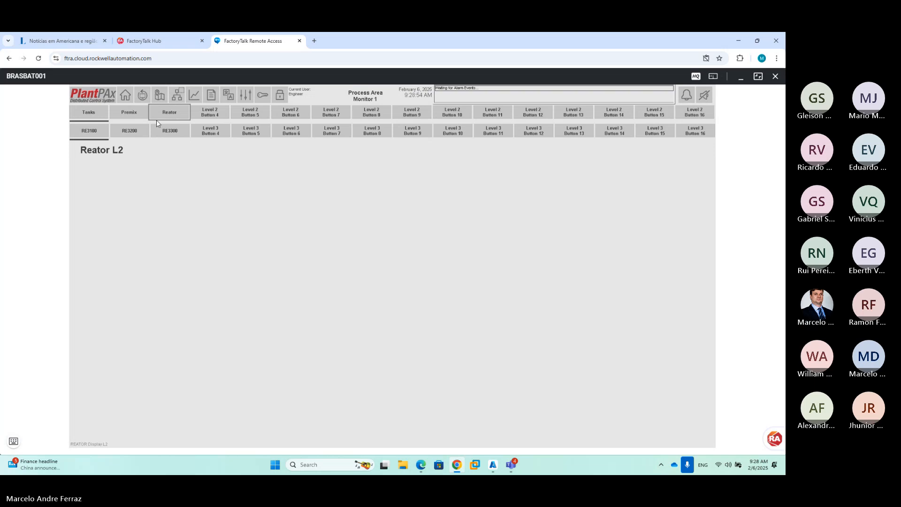
left_click(89, 113)
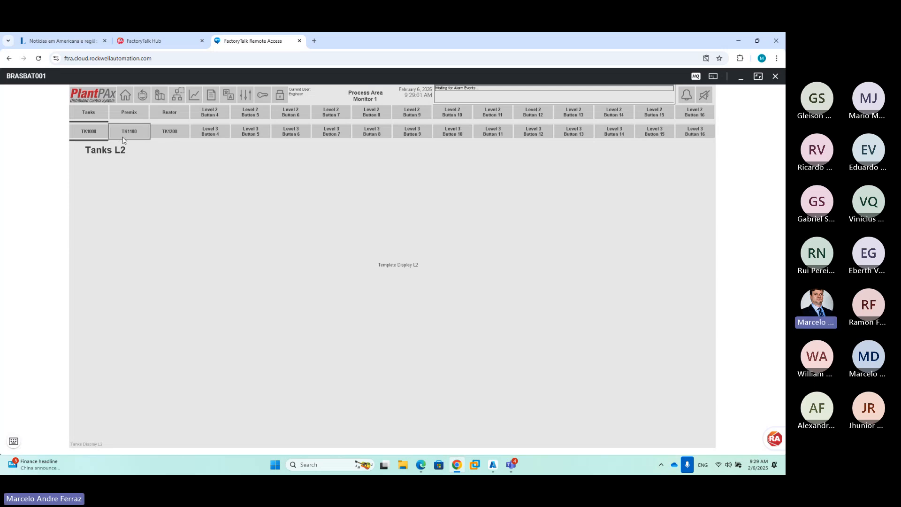
left_click(89, 131)
left_click(13, 442)
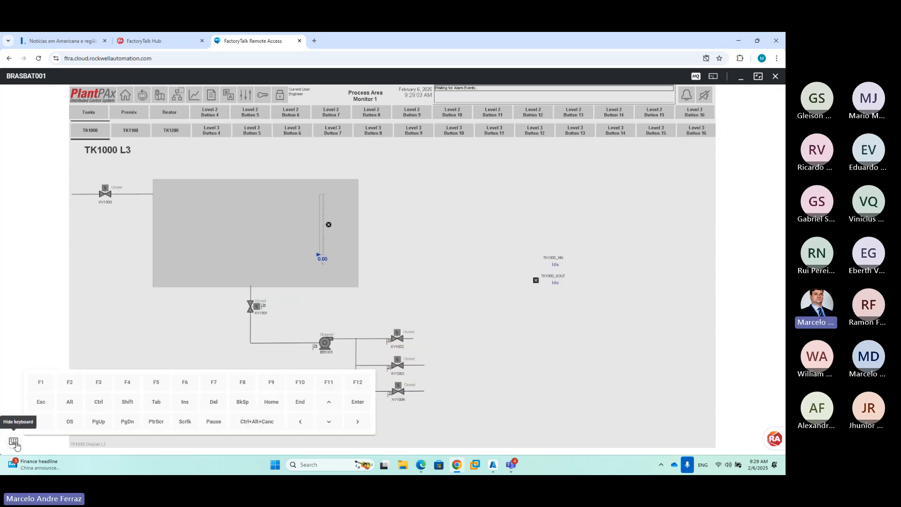
left_click(69, 421)
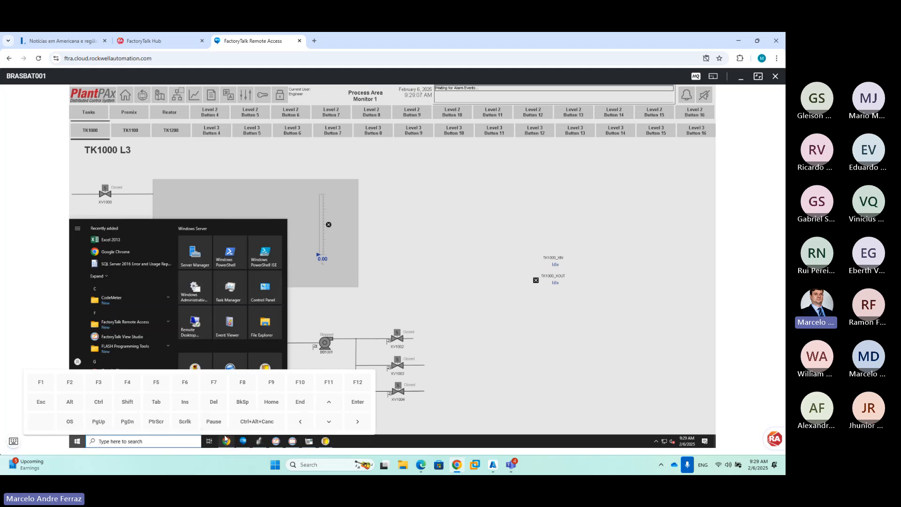
Check Batch View's empty Prompts page, hide the on-screen keyboard, and bring up the Equipment Editor
left_click(228, 441)
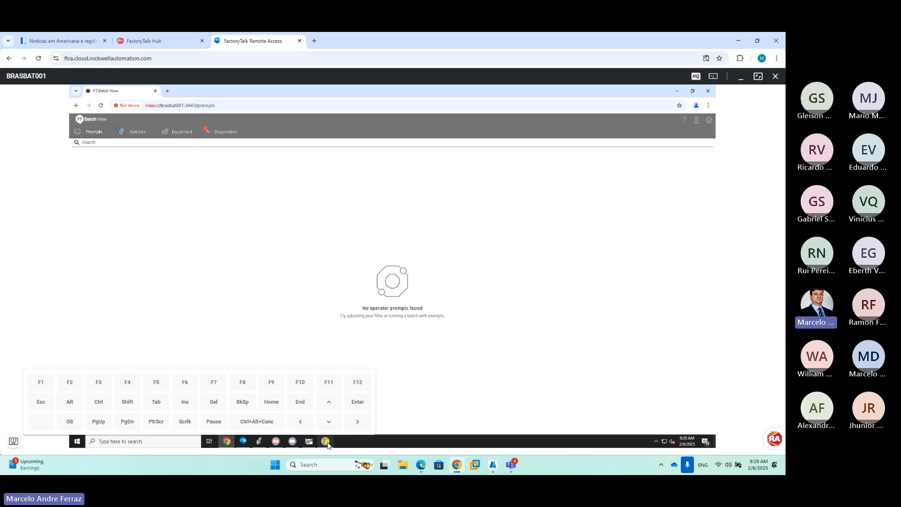
left_click(13, 441)
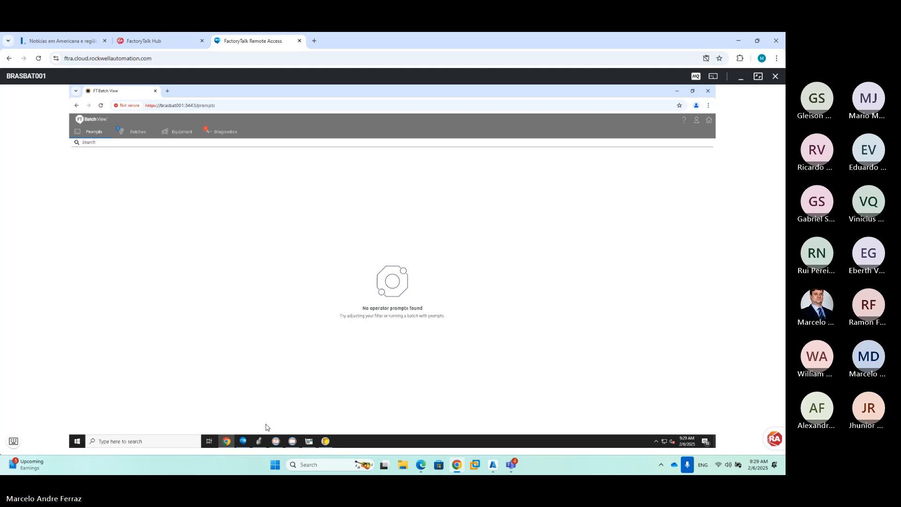
left_click(324, 443)
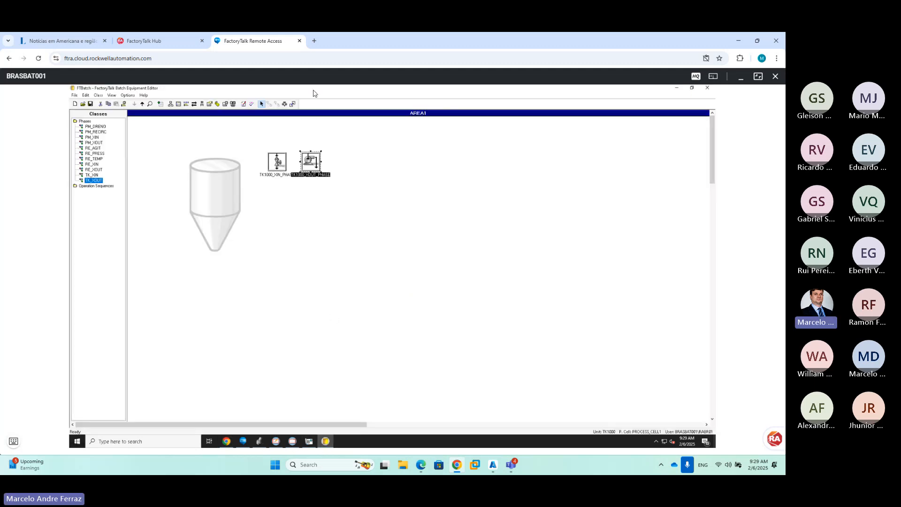
Verify and validate all 7 recipes in the Recipe Editor, accepting changes without an audit comment
left_click(285, 104)
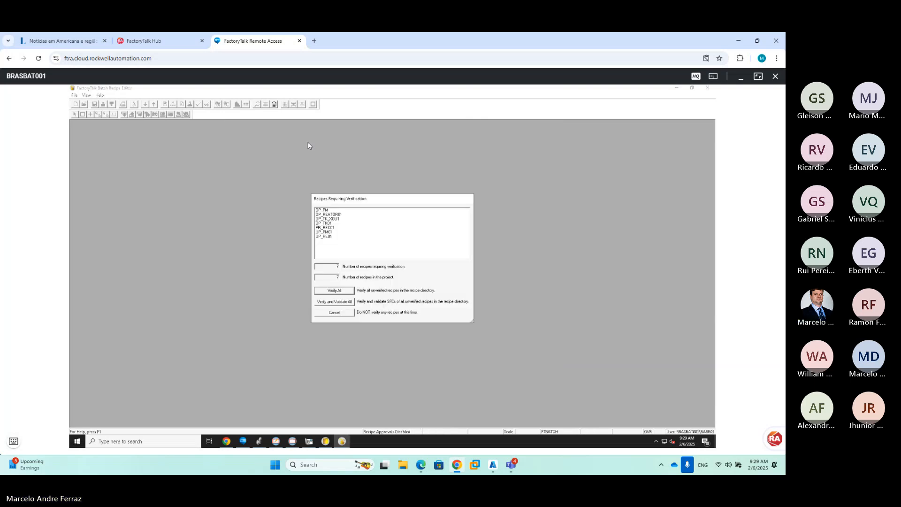
left_click(349, 303)
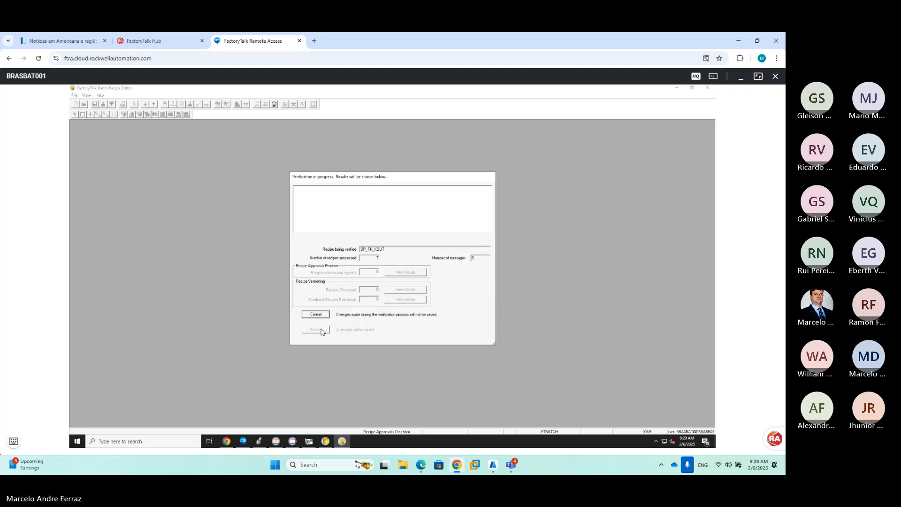
left_click(322, 331)
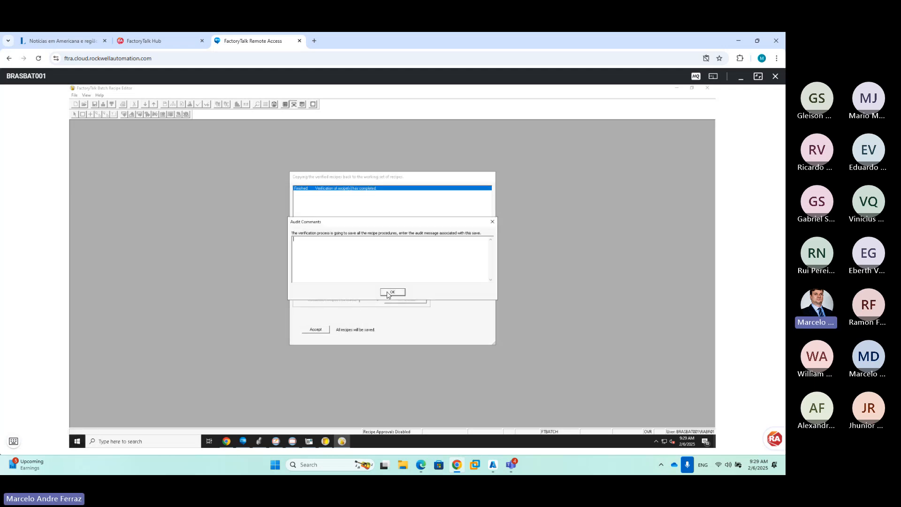
left_click(390, 292)
left_click(316, 329)
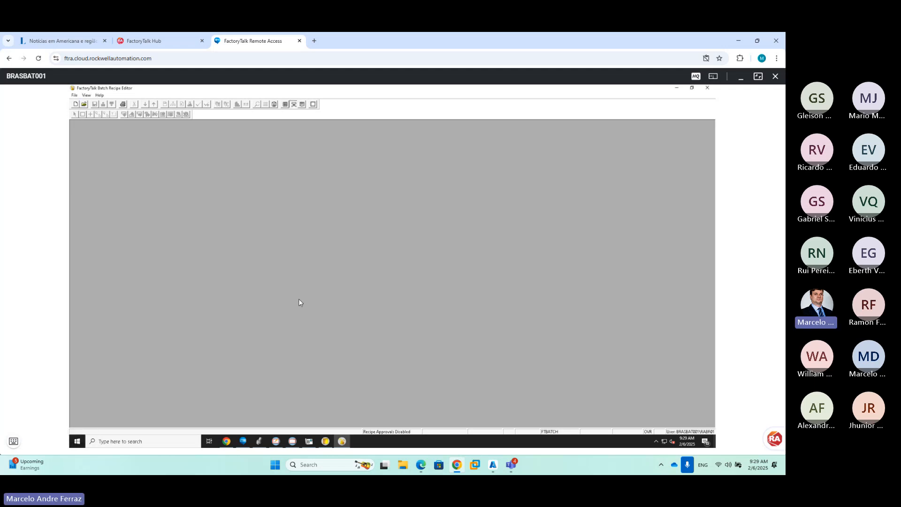
left_click(84, 104)
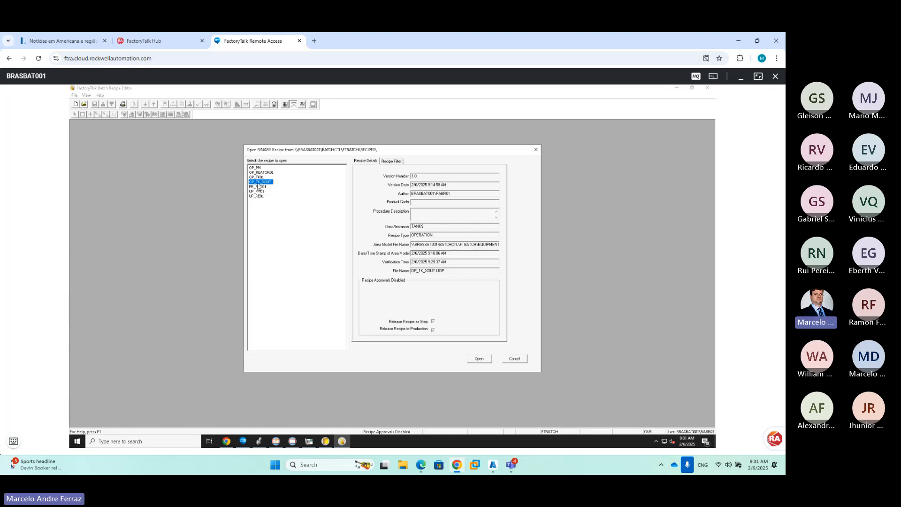
Preview OP_TK01, OP_TK_XOUT and OP_PM, then open UP_PM01 and inspect its OP_PM:1 step
left_click(258, 178)
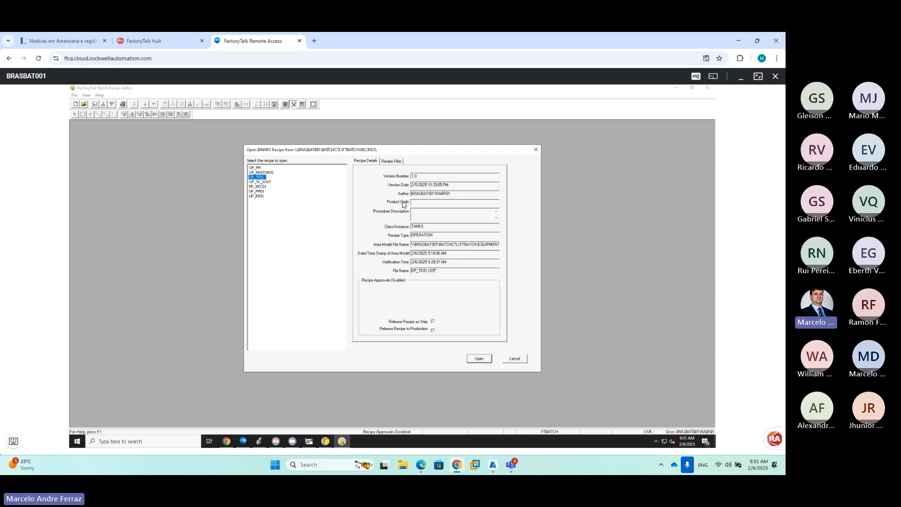
left_click(261, 182)
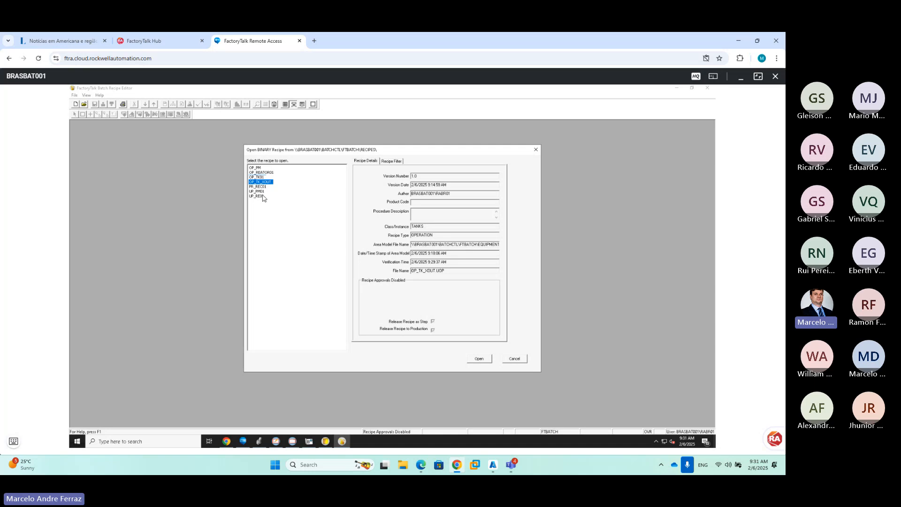
left_click(258, 168)
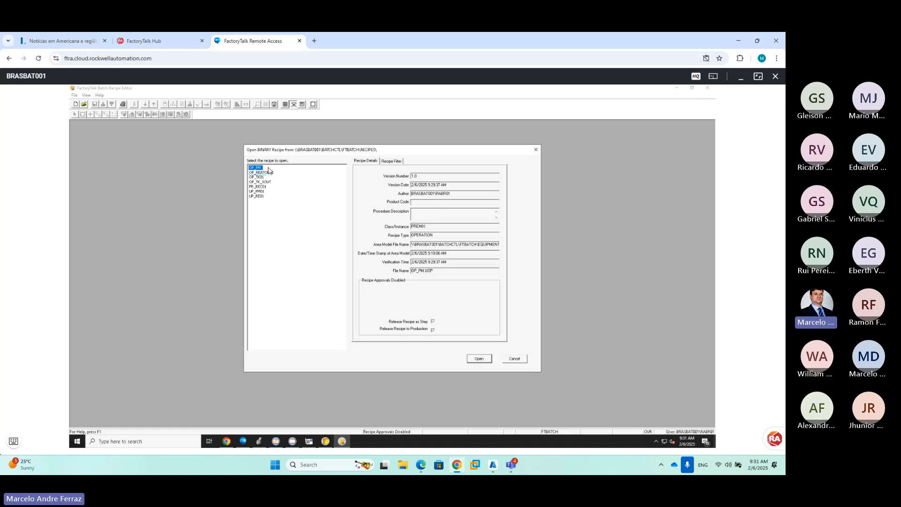
left_click(259, 192)
double_click(259, 193)
left_click(239, 188)
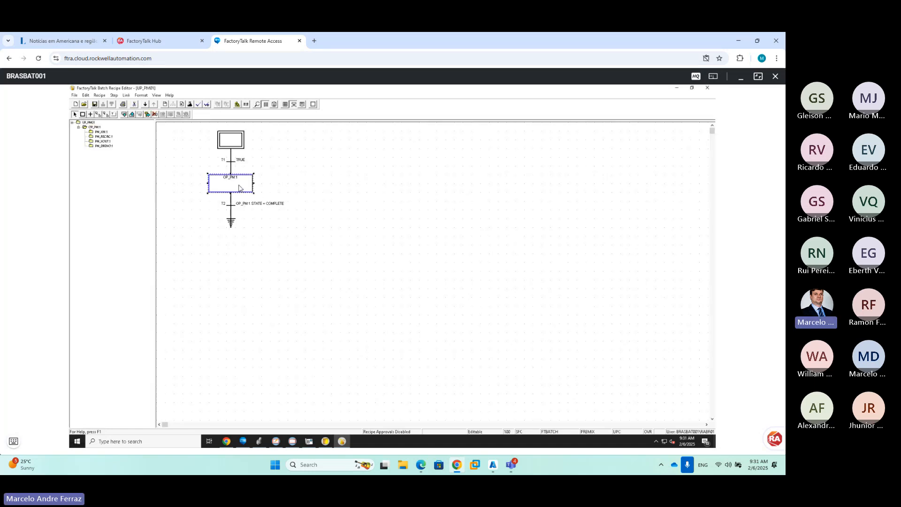
double_click(239, 188)
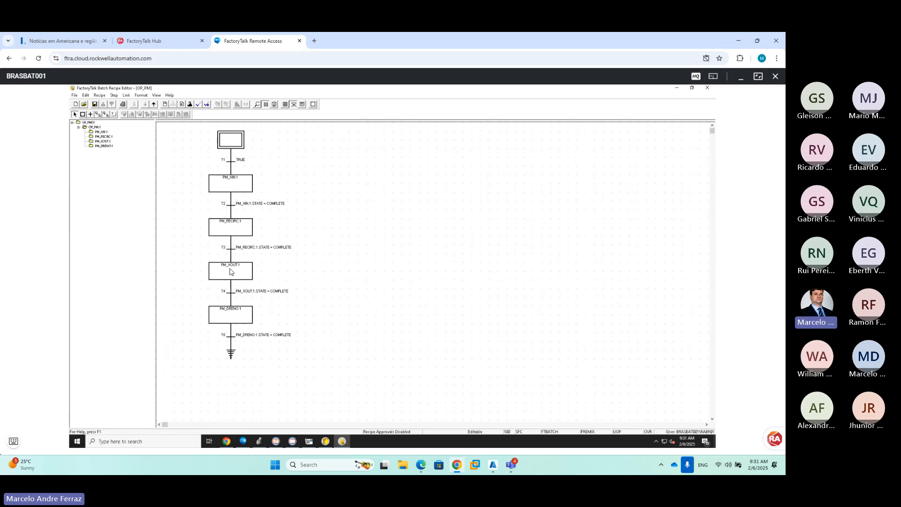
double_click(232, 141)
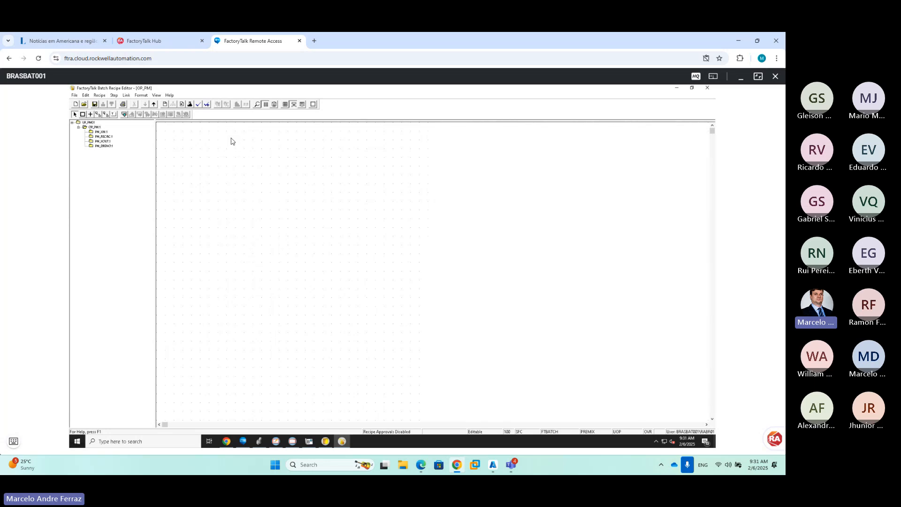
Open UP_RE01 and drill into its OP_REATOR01:1 operation chart
left_click(85, 103)
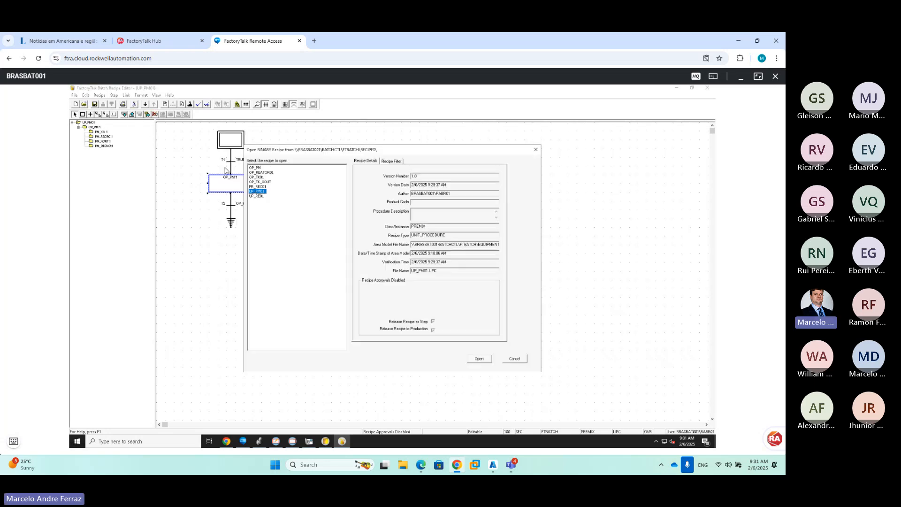
double_click(257, 196)
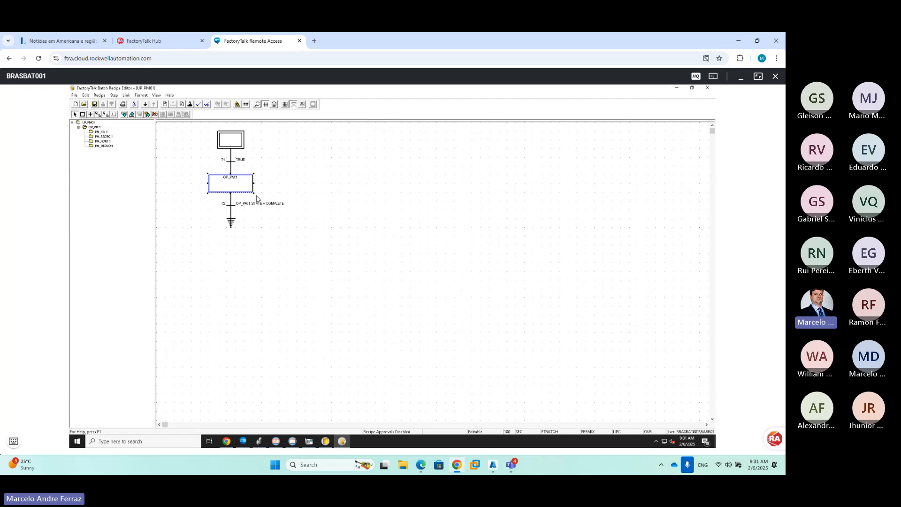
double_click(224, 188)
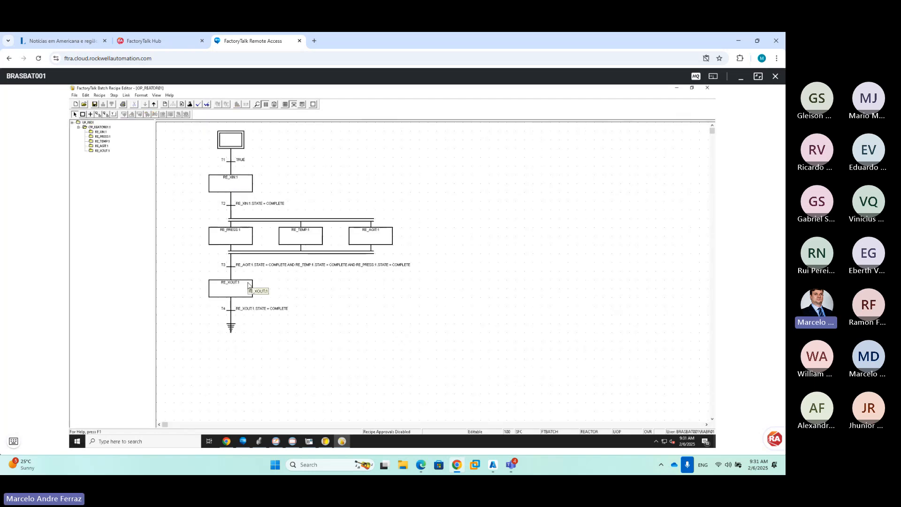
left_click(84, 104)
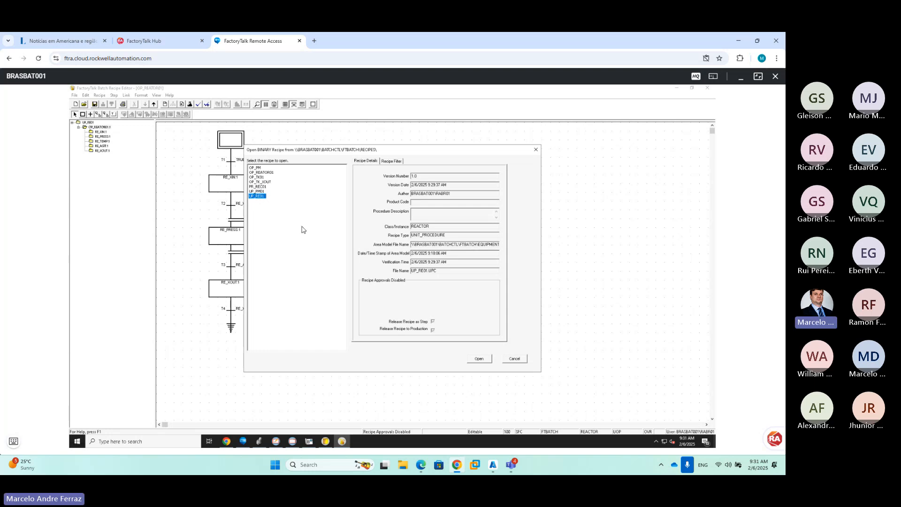
Create a new unit procedure named UP_TK_XOUT
left_click(515, 359)
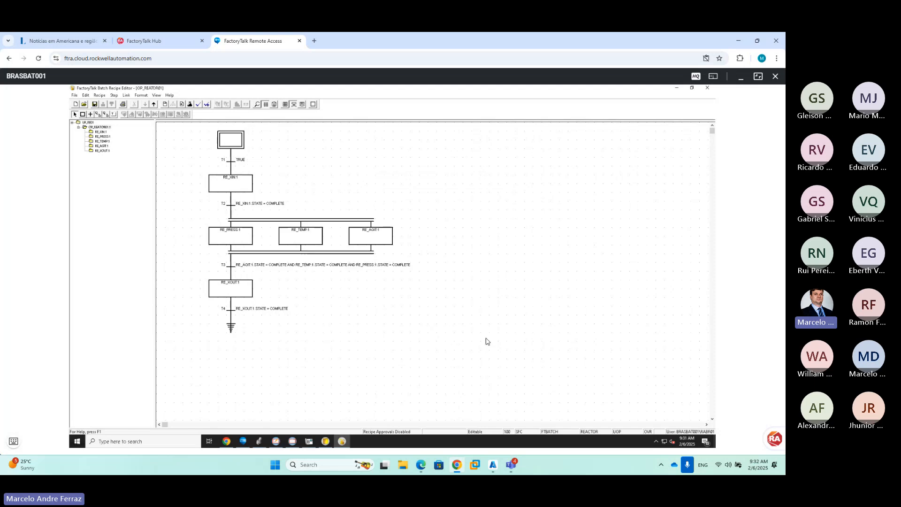
left_click(75, 104)
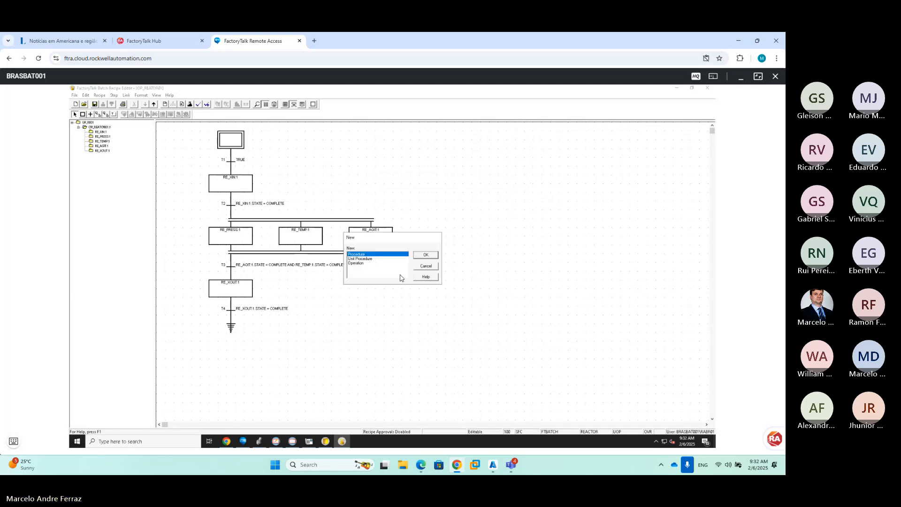
left_click(368, 258)
left_click(418, 258)
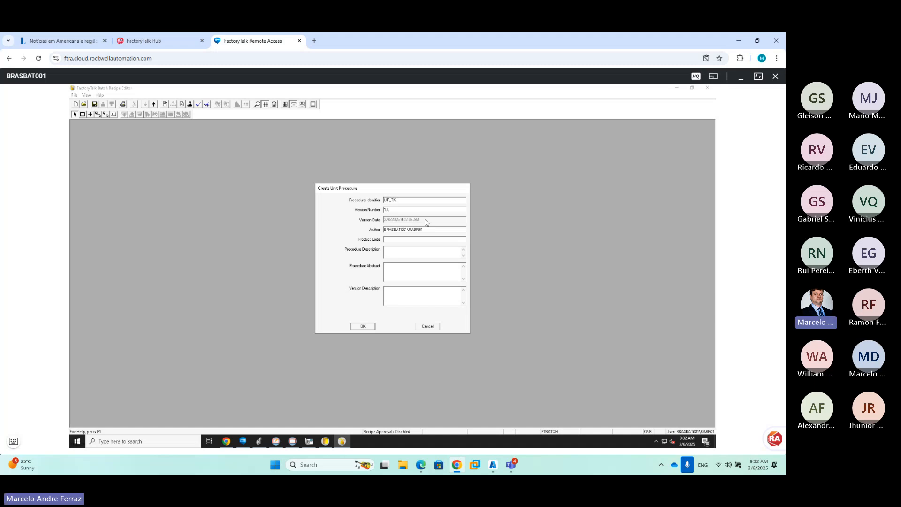
type("UP_TK_X0")
left_click(361, 326)
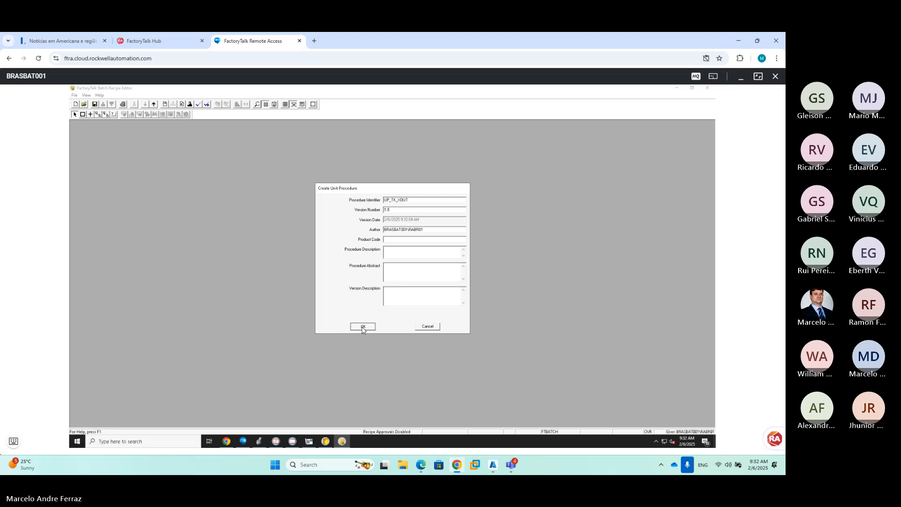
Set the unit procedure's unit class to TANKS
left_click(357, 249)
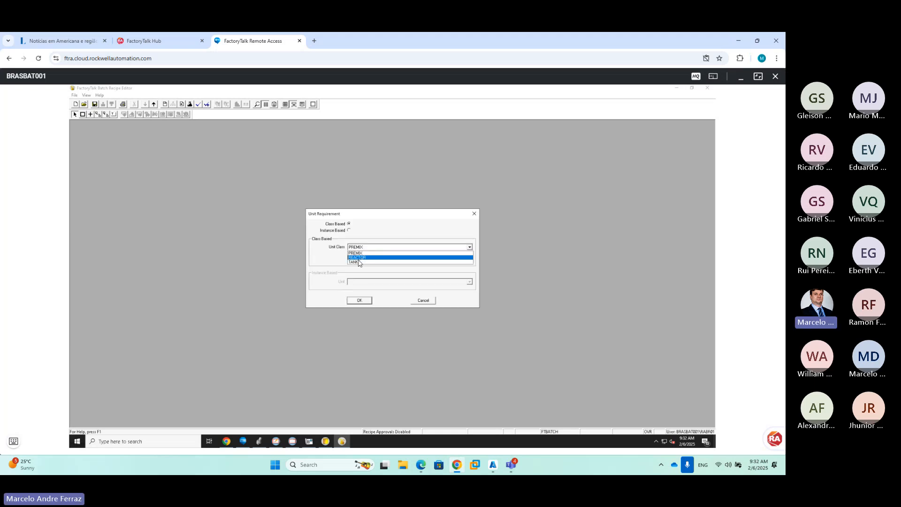
left_click(357, 257)
left_click(357, 250)
left_click(358, 263)
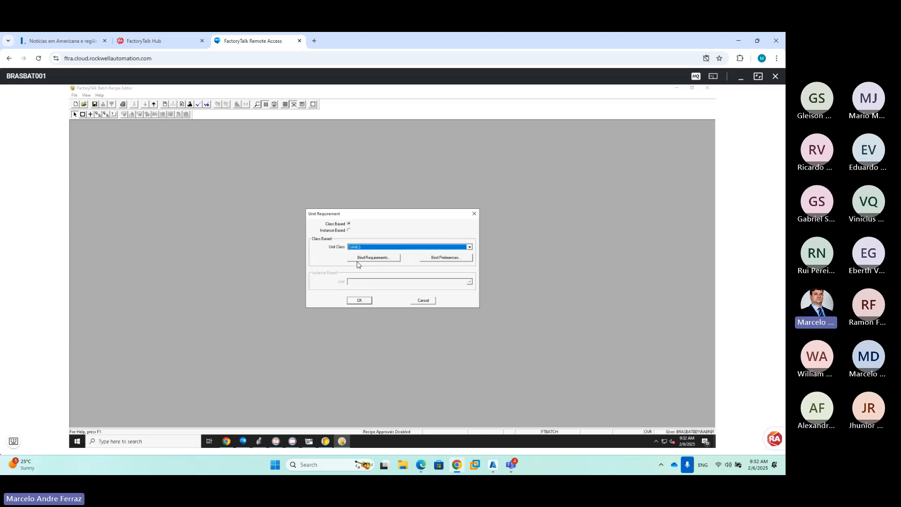
left_click(358, 300)
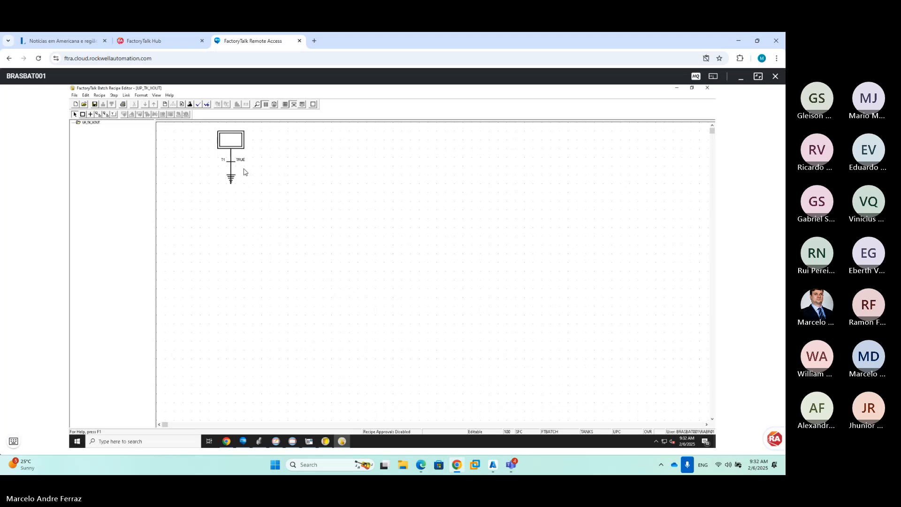
Insert a step running OP_TK_XOUT and confirm it has no parameters
left_click(125, 116)
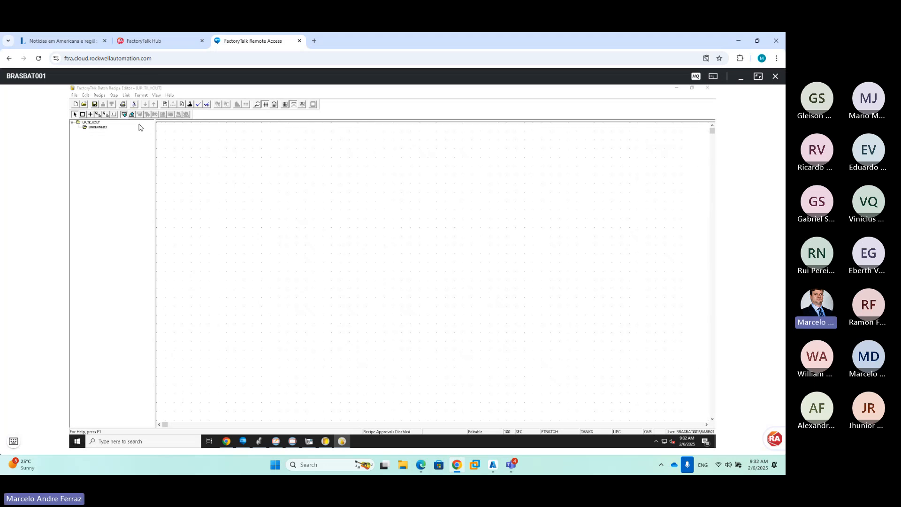
left_click(375, 243)
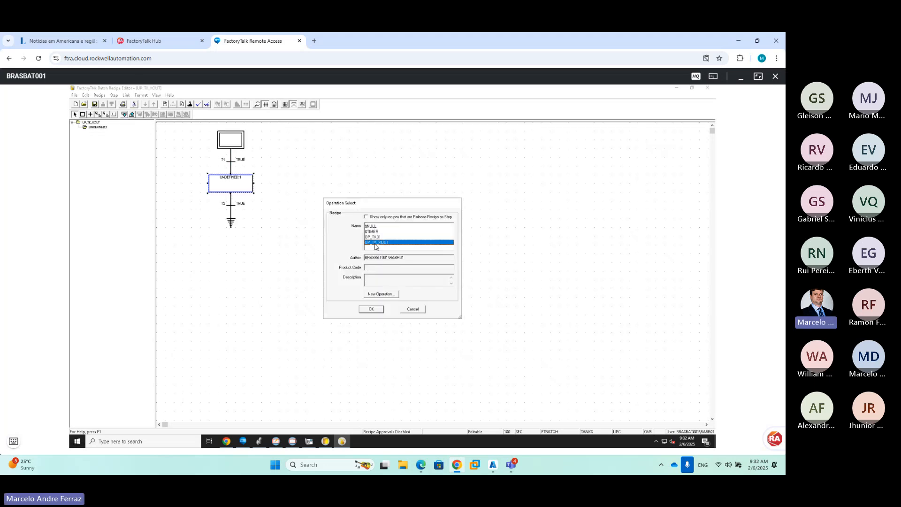
left_click(374, 310)
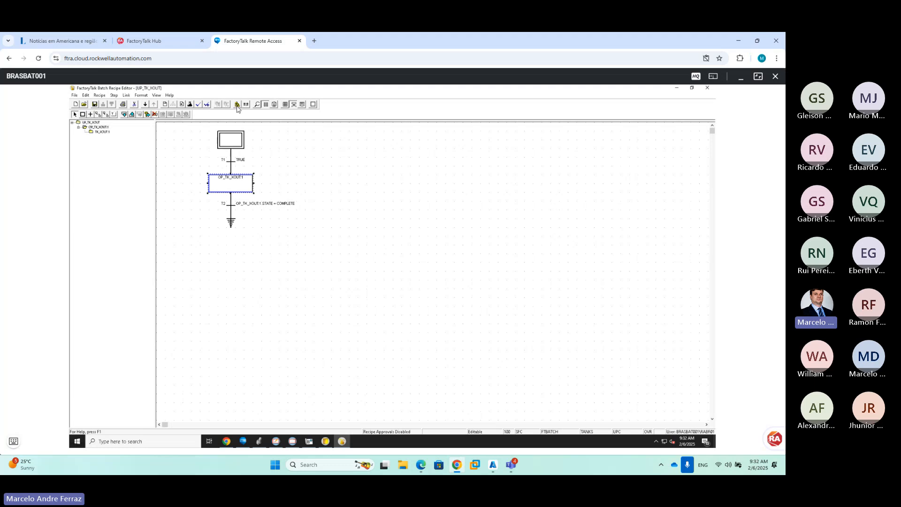
left_click(245, 105)
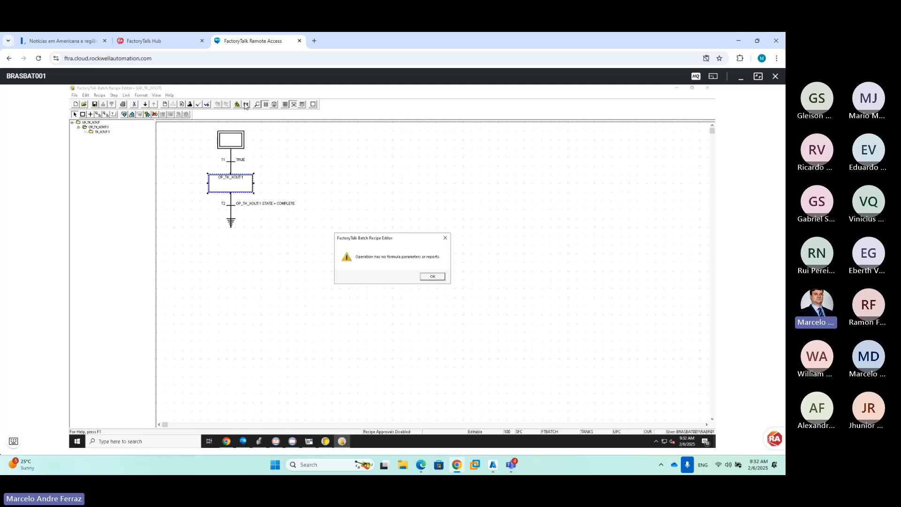
left_click(432, 277)
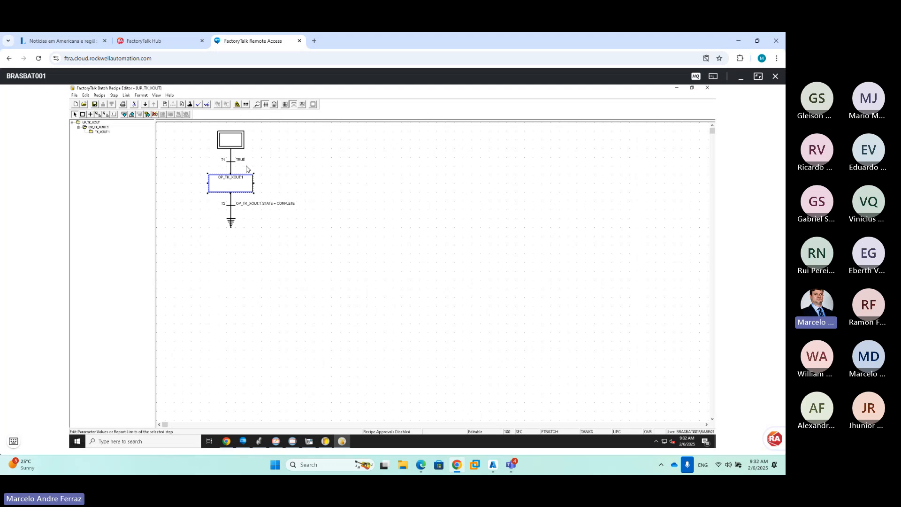
left_click(246, 105)
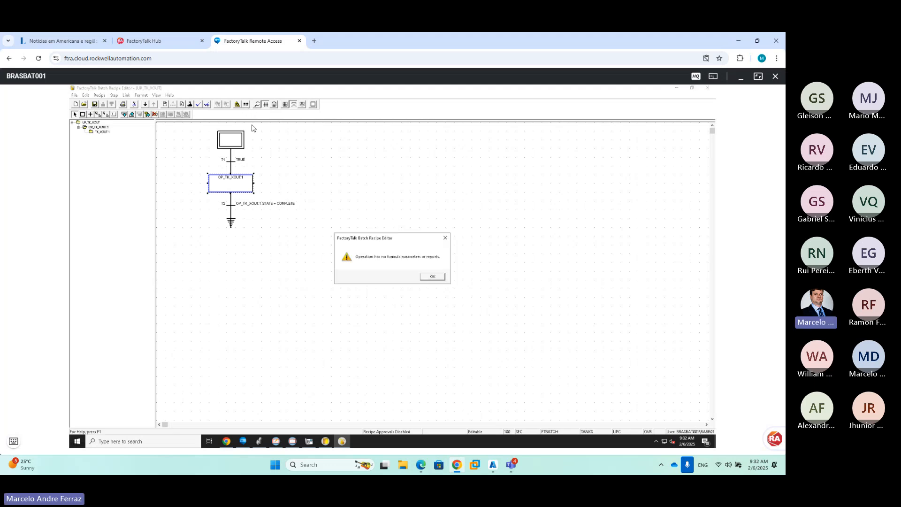
left_click(432, 278)
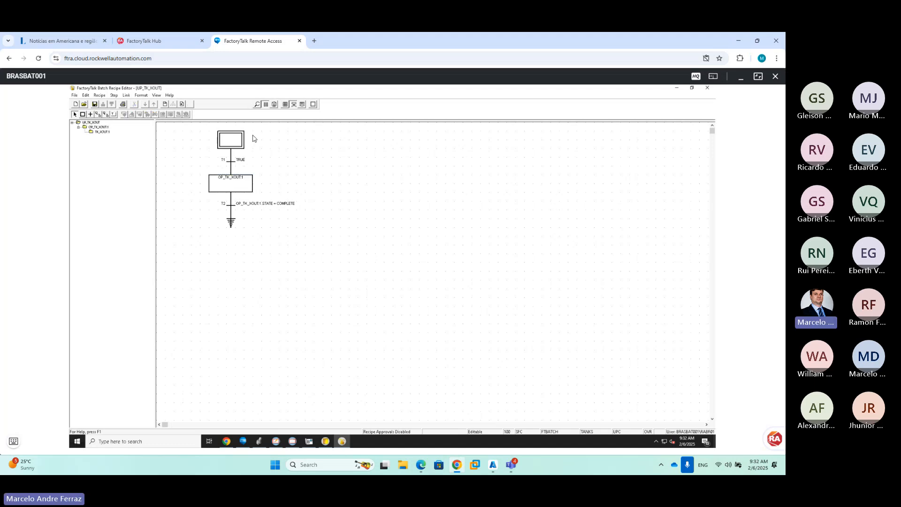
Review the TK_XOUT:1 step's phase and parameters without changes, then return to UP_TK_XOUT
double_click(232, 184)
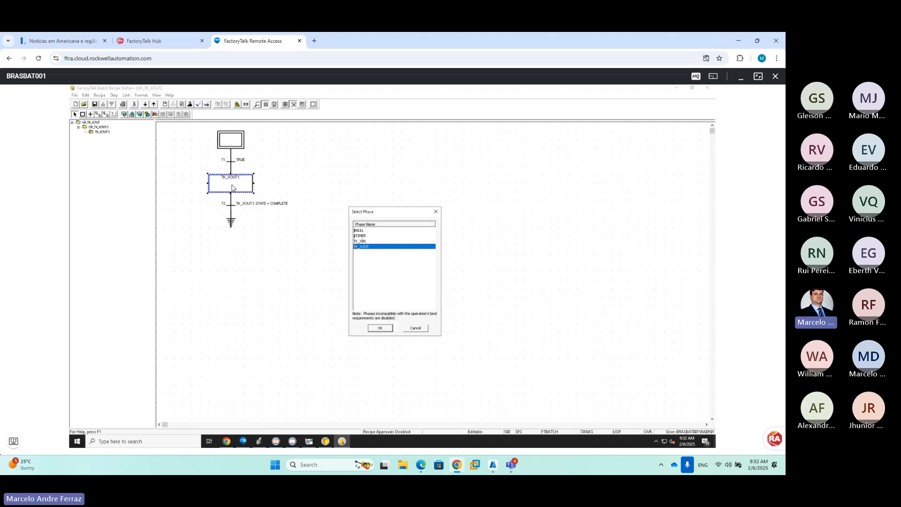
left_click(419, 331)
left_click(243, 104)
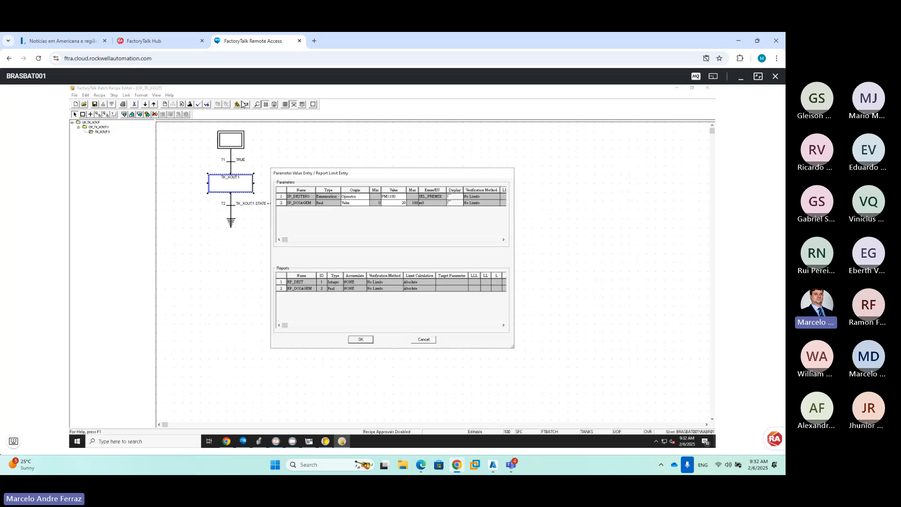
left_click(423, 339)
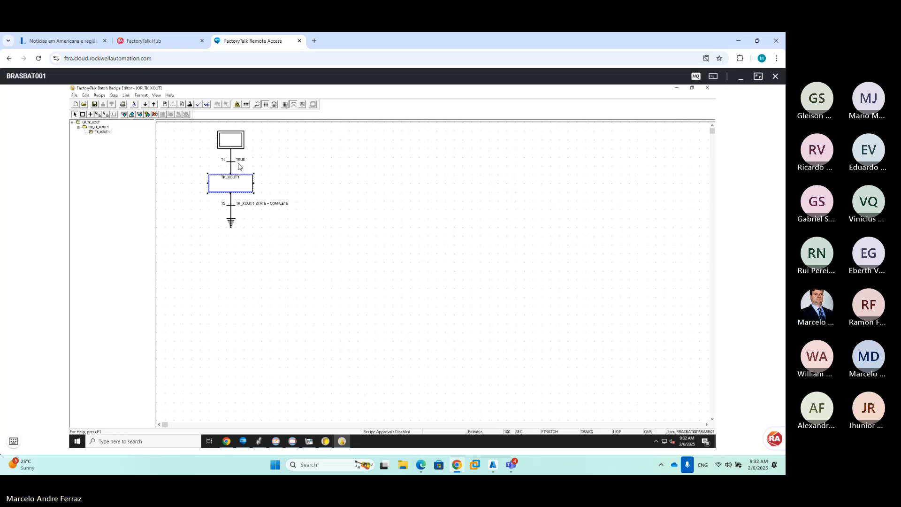
left_click(233, 144)
double_click(232, 144)
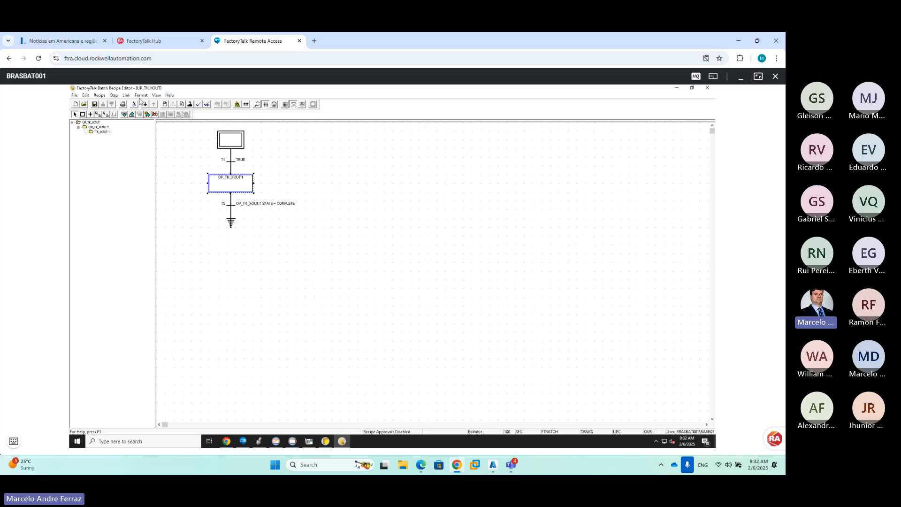
Leave recipe parameters unchanged and enable Release Recipe as Step in the header data
left_click(100, 95)
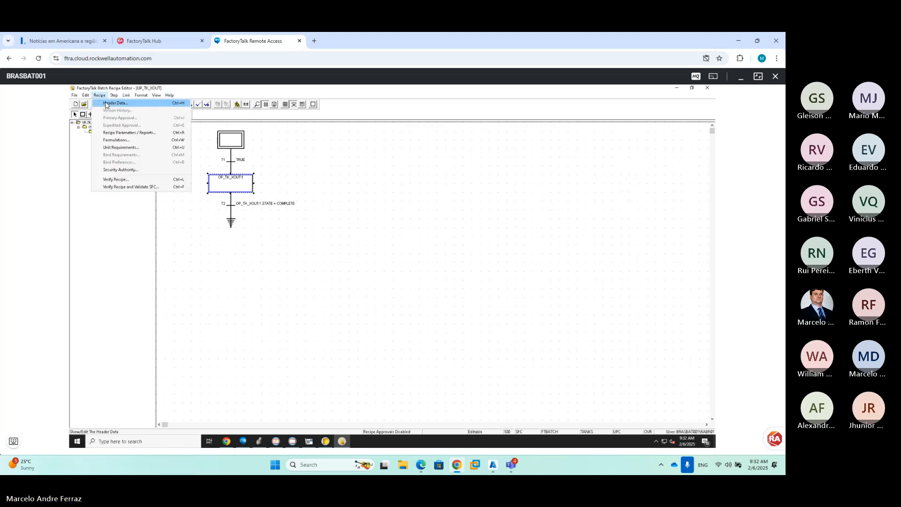
left_click(123, 133)
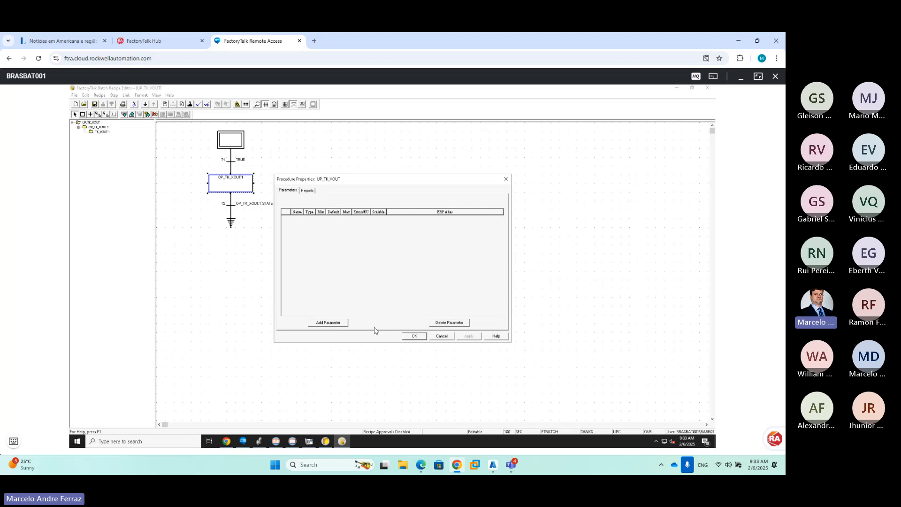
left_click(336, 322)
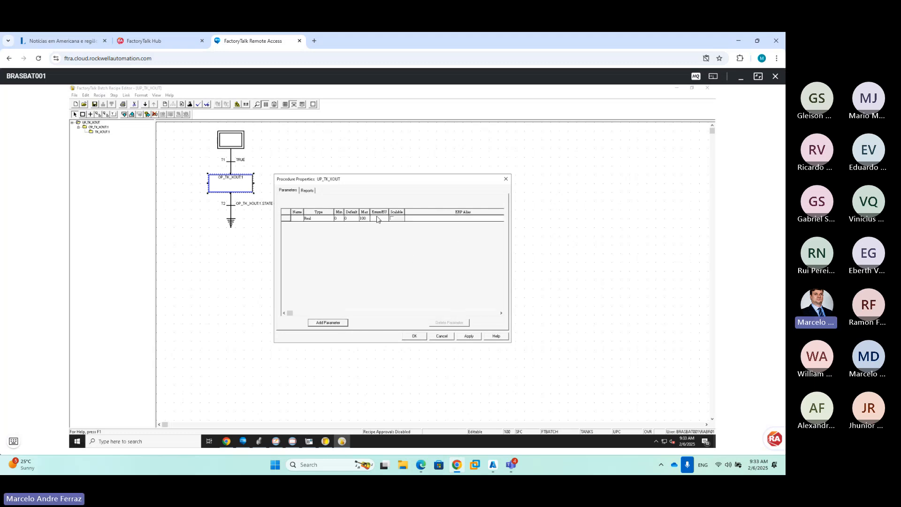
left_click(442, 336)
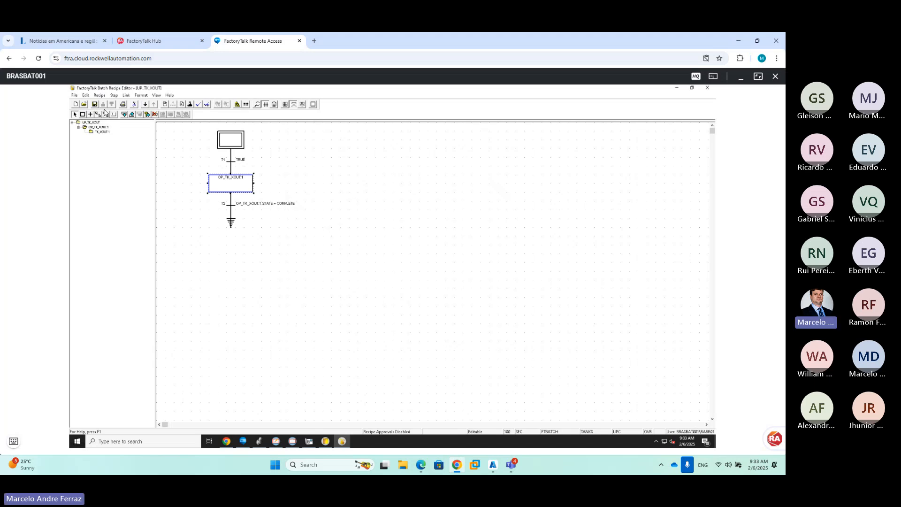
left_click(165, 104)
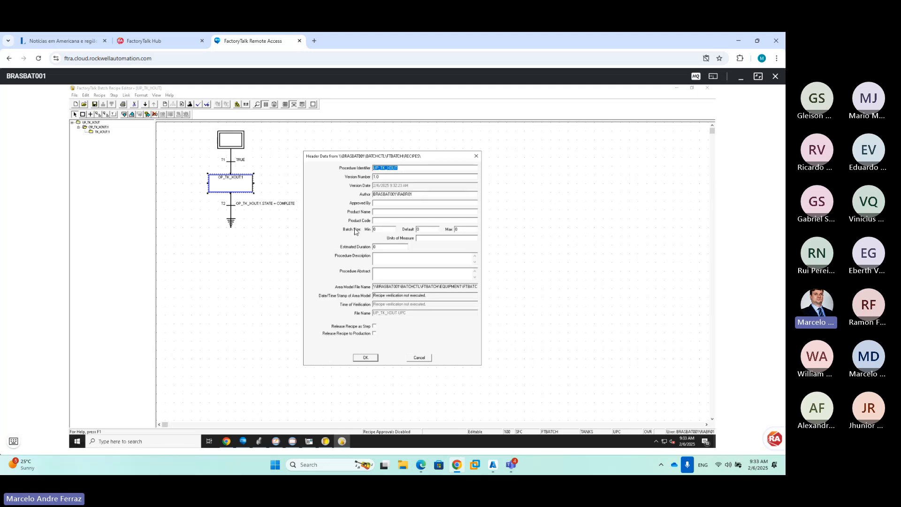
left_click(374, 326)
left_click(370, 357)
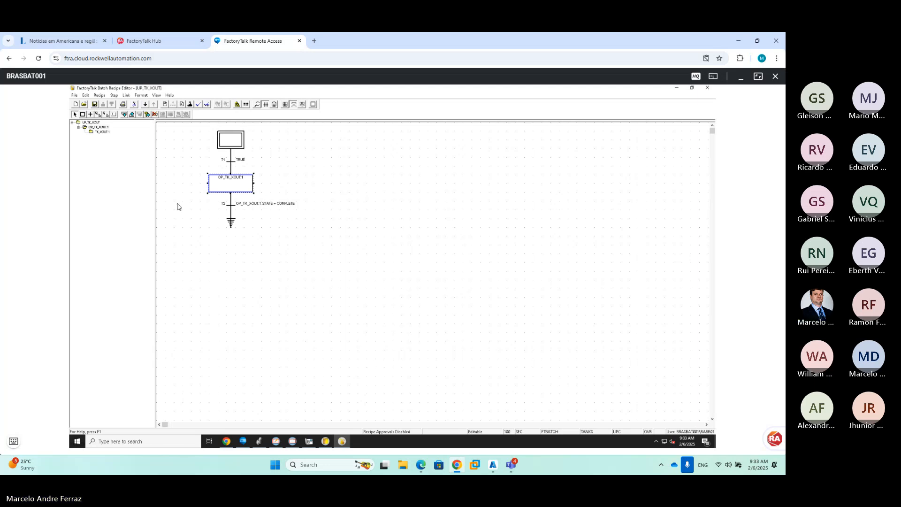
Save UP_TK_XOUT without an audit comment, then open the UP_PM01 unit procedure
left_click(95, 104)
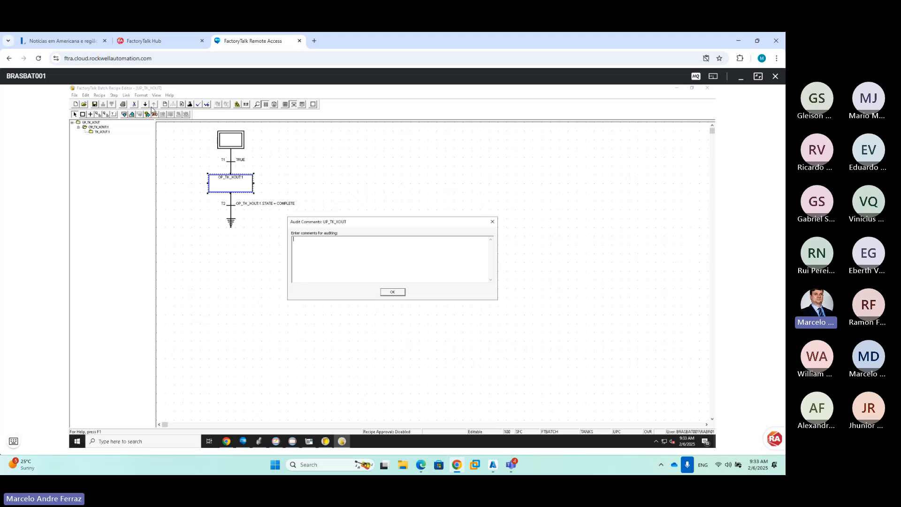
left_click(393, 292)
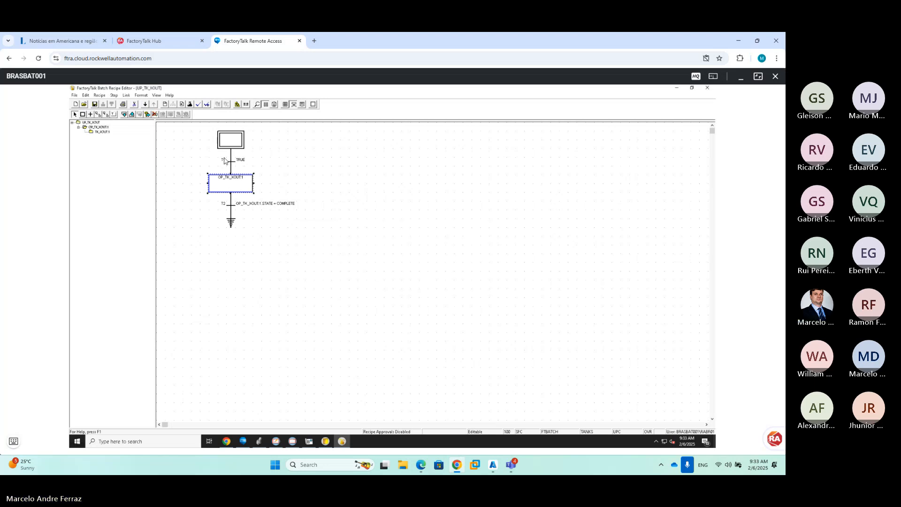
left_click(84, 105)
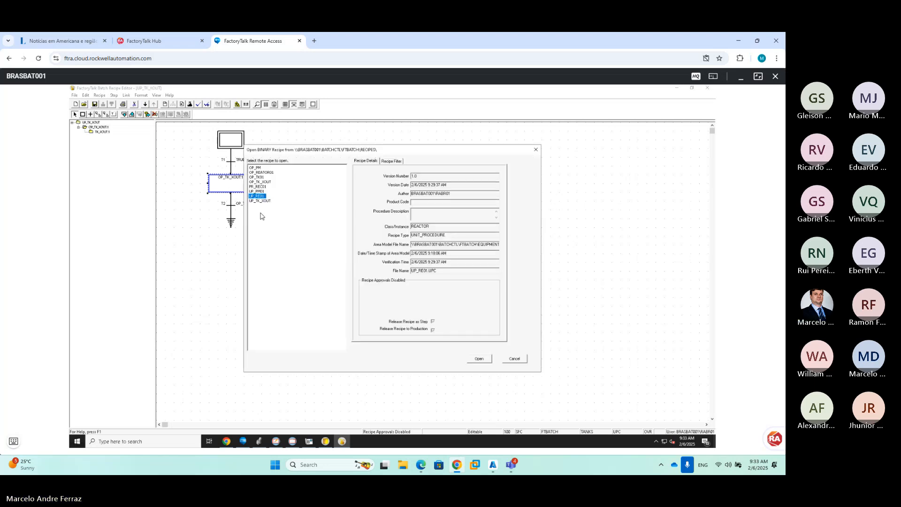
left_click(261, 191)
left_click(265, 201)
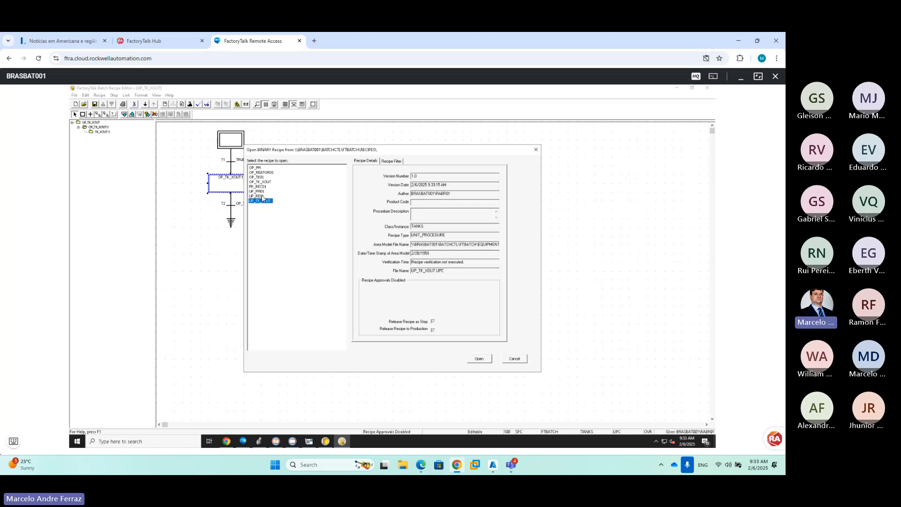
left_click(262, 196)
left_click(262, 192)
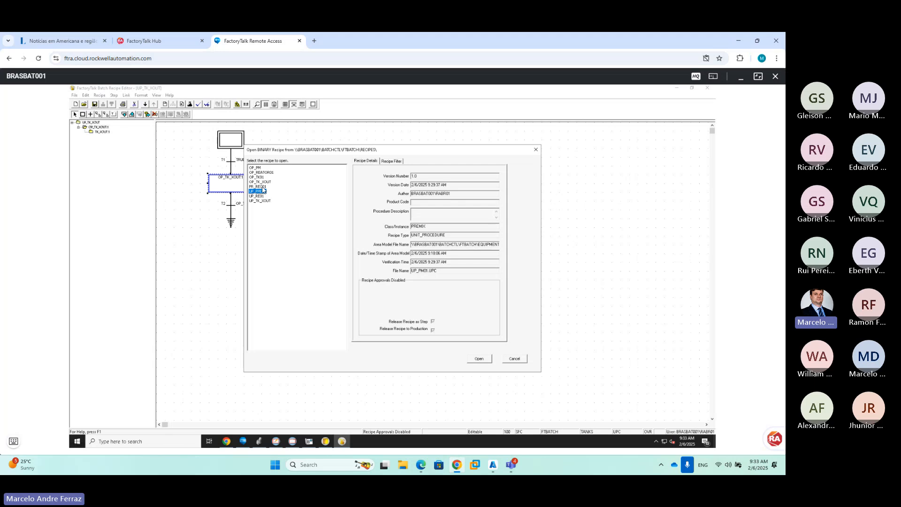
left_click(480, 359)
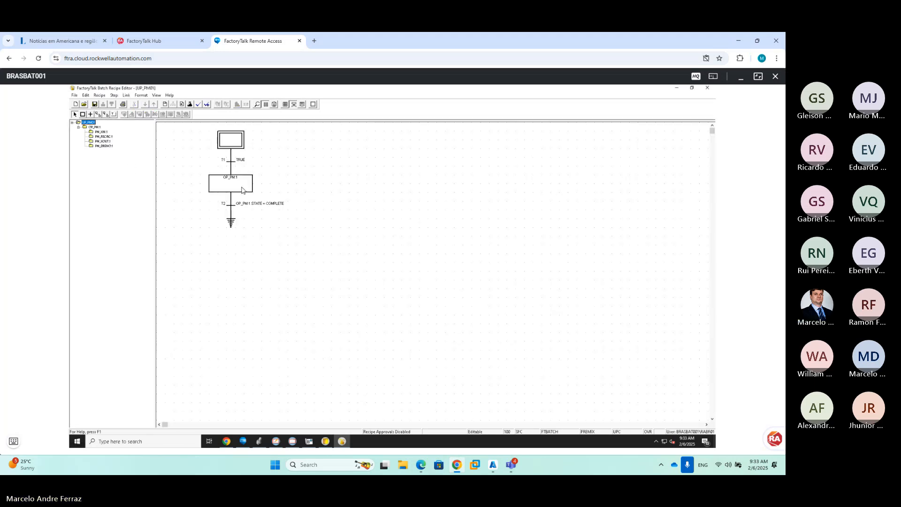
left_click(75, 104)
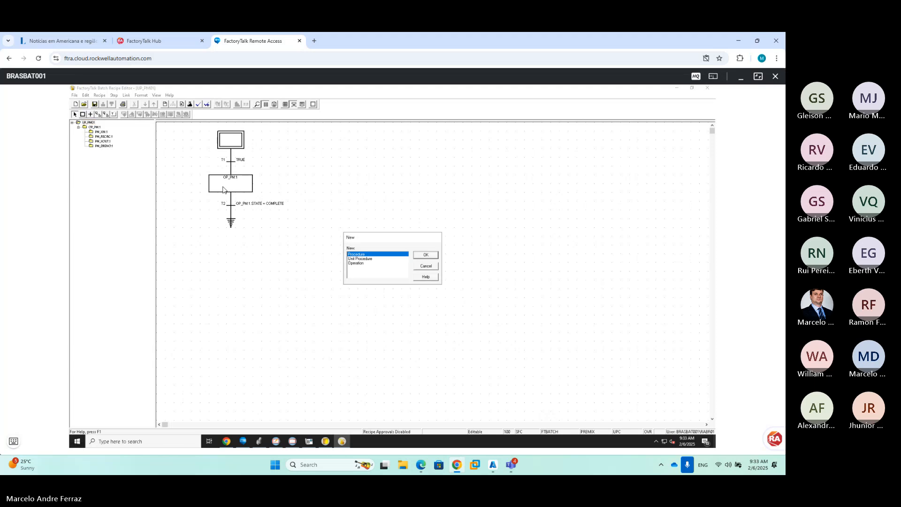
Create a new procedure named PR_RECEITA001
left_click(426, 255)
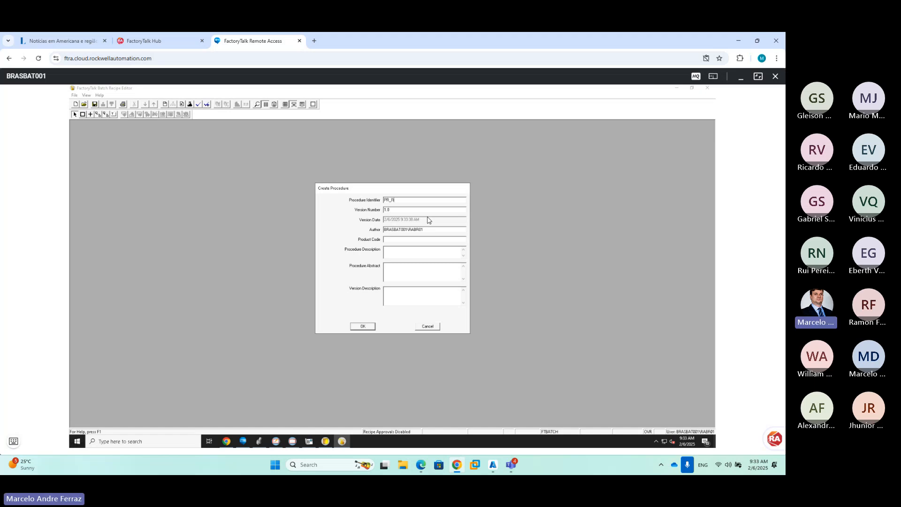
type("ITA")
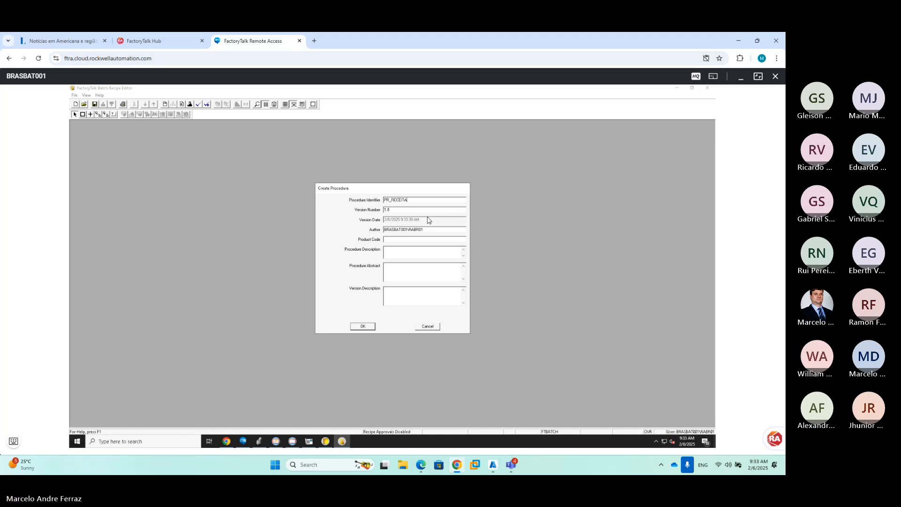
type("001")
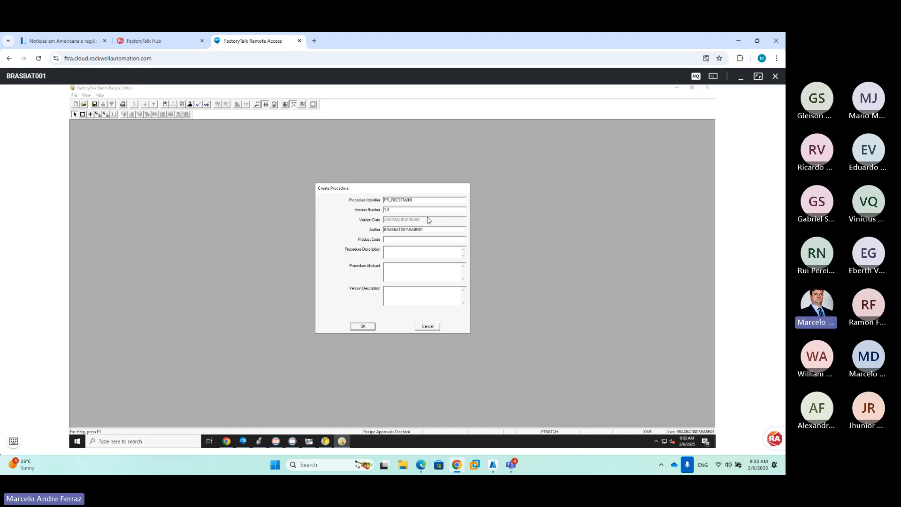
left_click(363, 326)
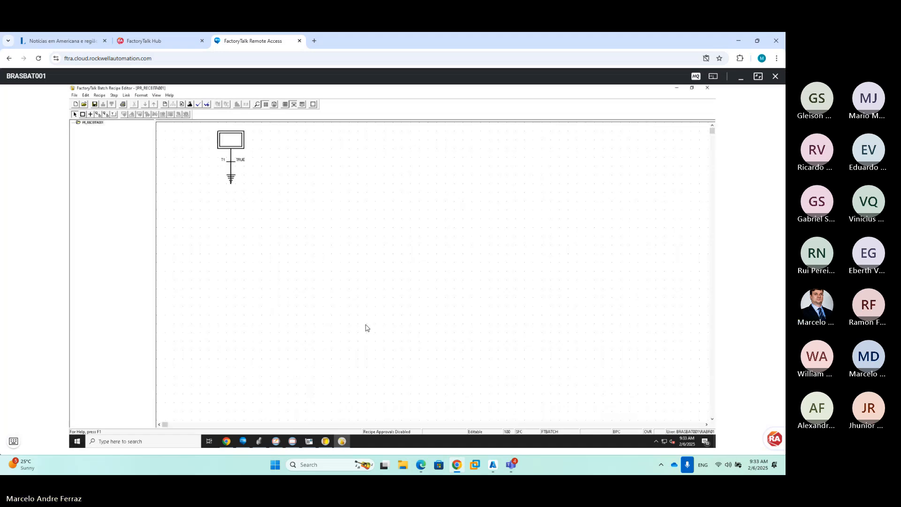
Insert a UP_TK_XOUT step after T1 with a parallel UP_PM01 step
left_click(230, 160)
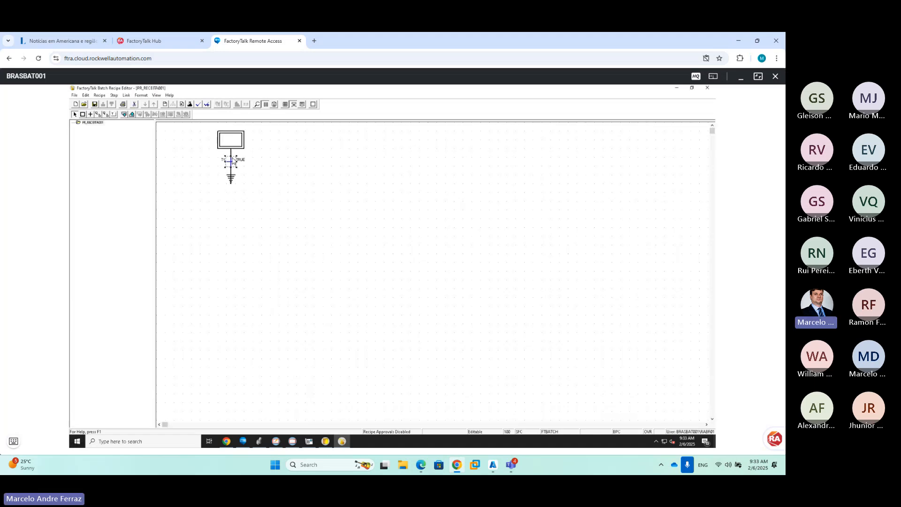
left_click(125, 115)
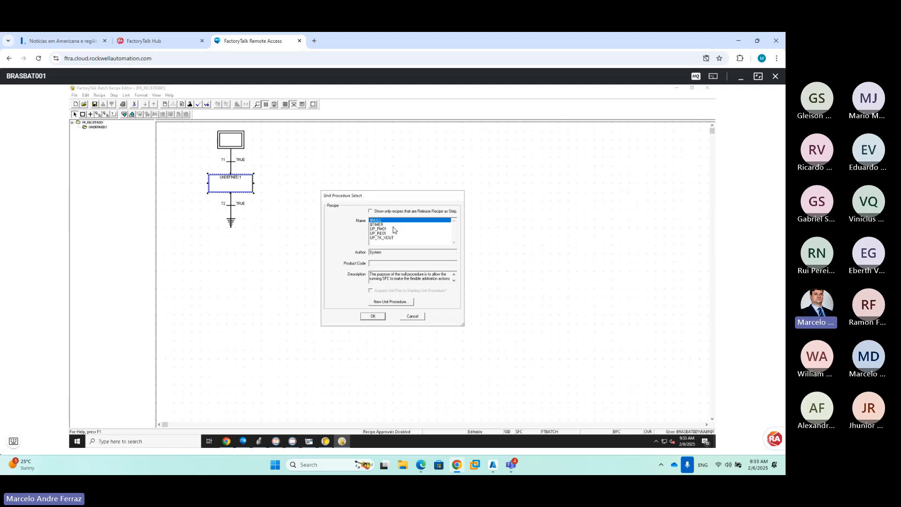
left_click(392, 237)
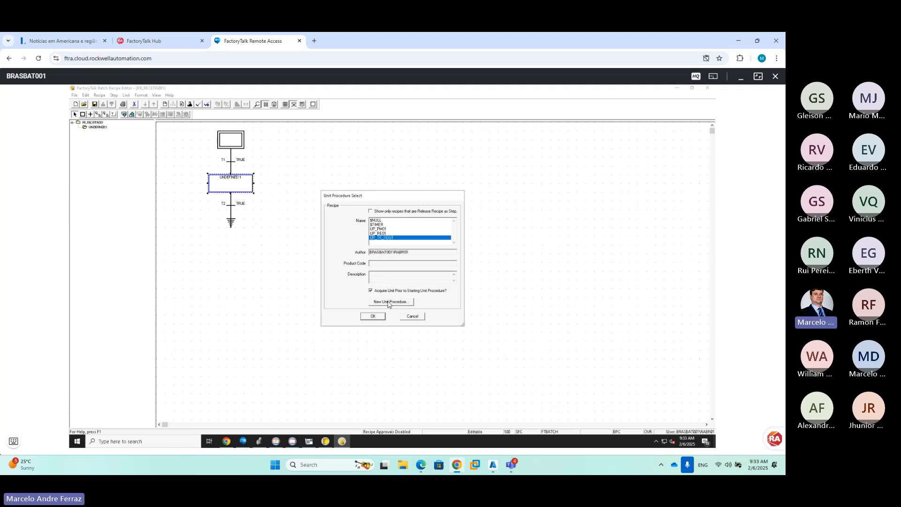
left_click(378, 317)
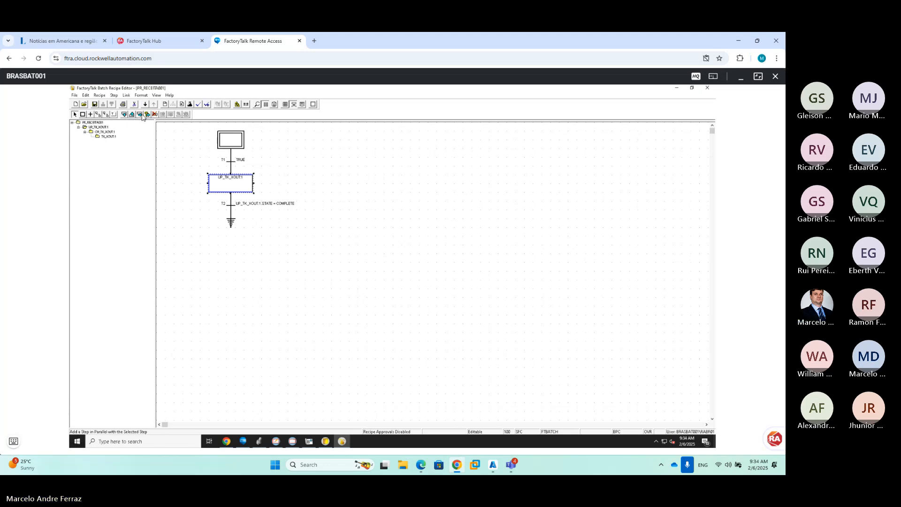
left_click(139, 115)
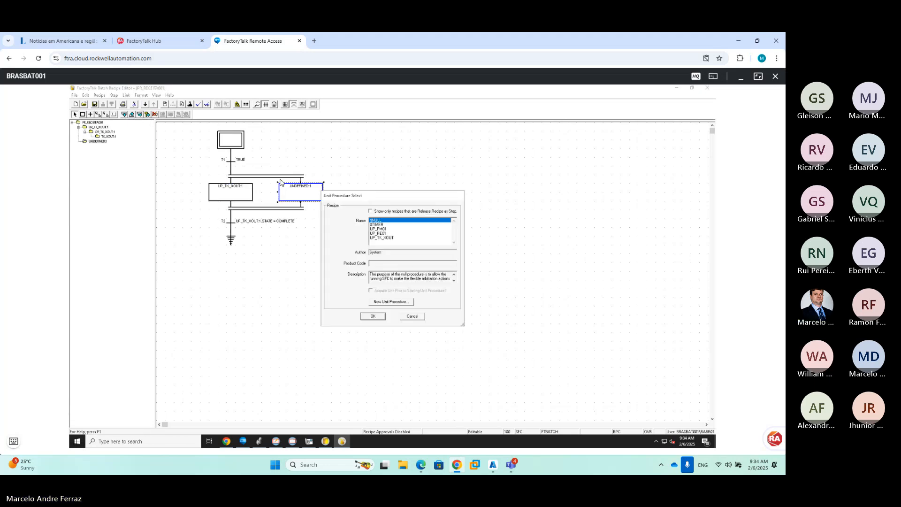
left_click(385, 229)
left_click(383, 317)
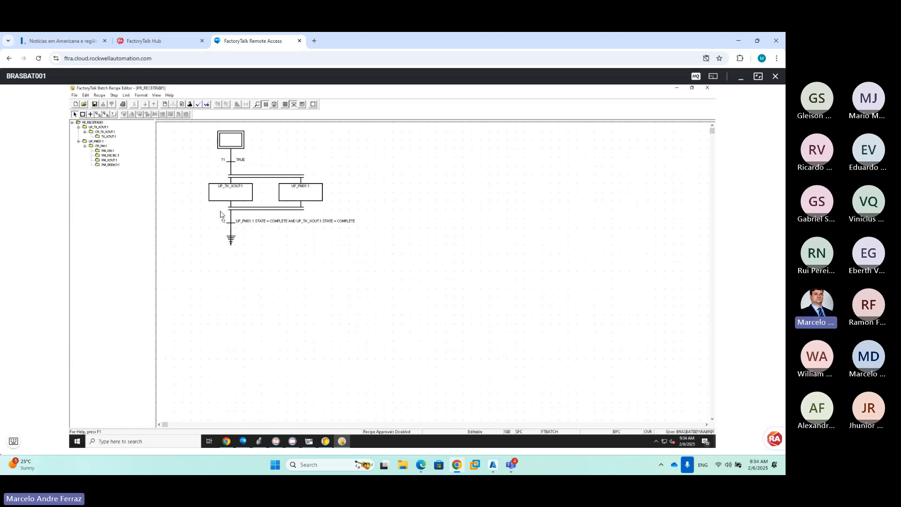
Insert a UP_RE01 step after transition T2
left_click(232, 224)
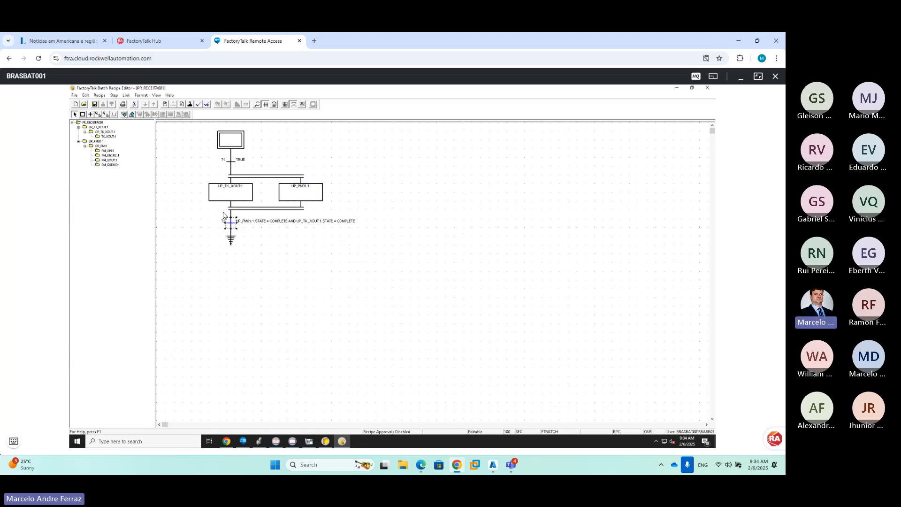
left_click(123, 114)
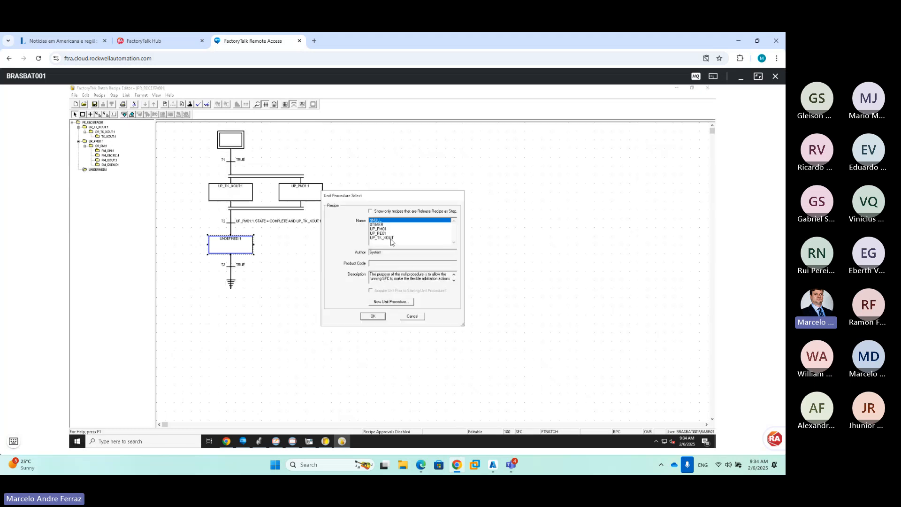
left_click(384, 233)
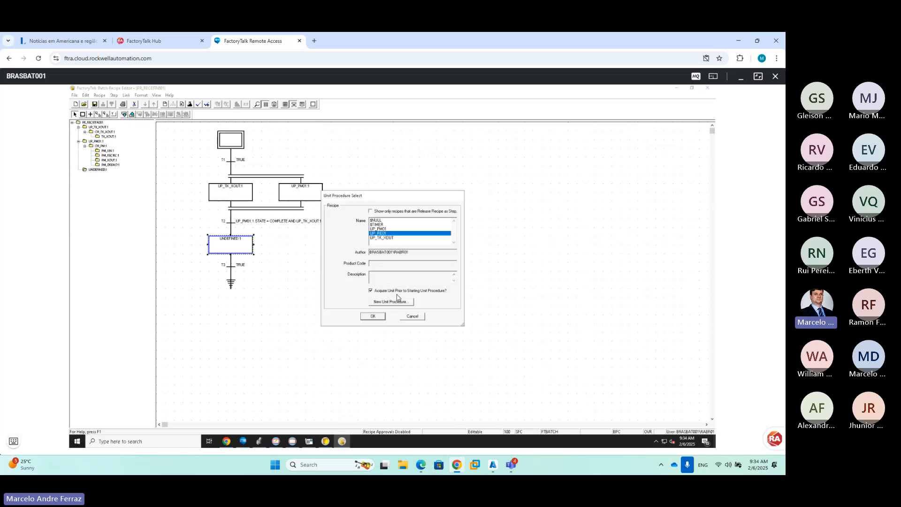
left_click(380, 317)
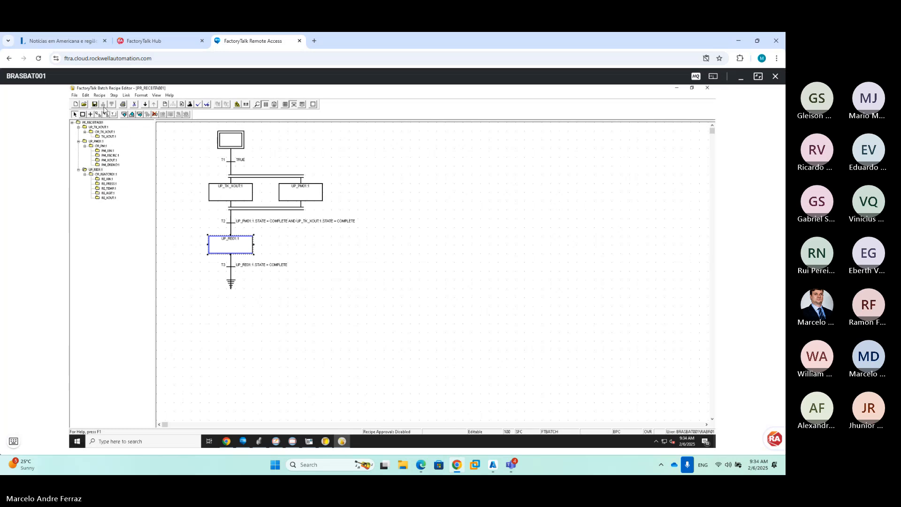
In Header Data, allow releasing the recipe as a step and to production
left_click(165, 105)
left_click(374, 332)
left_click(374, 326)
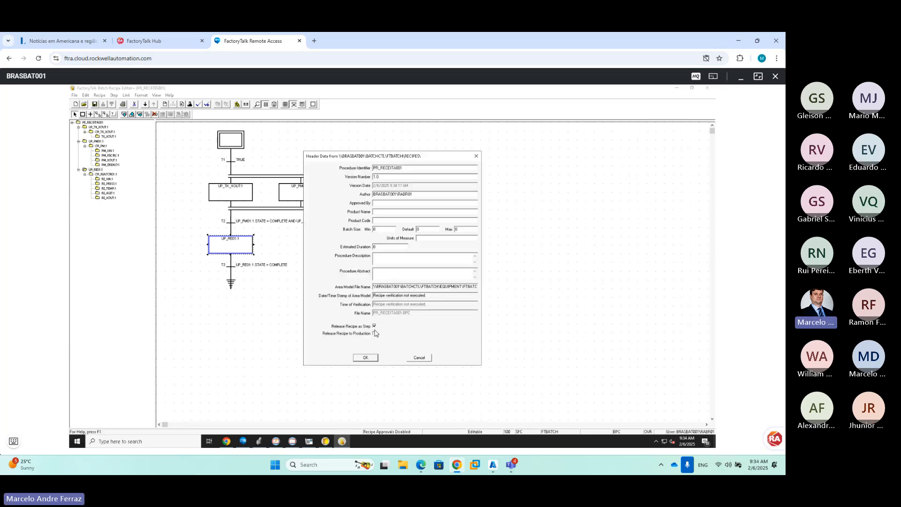
left_click(365, 358)
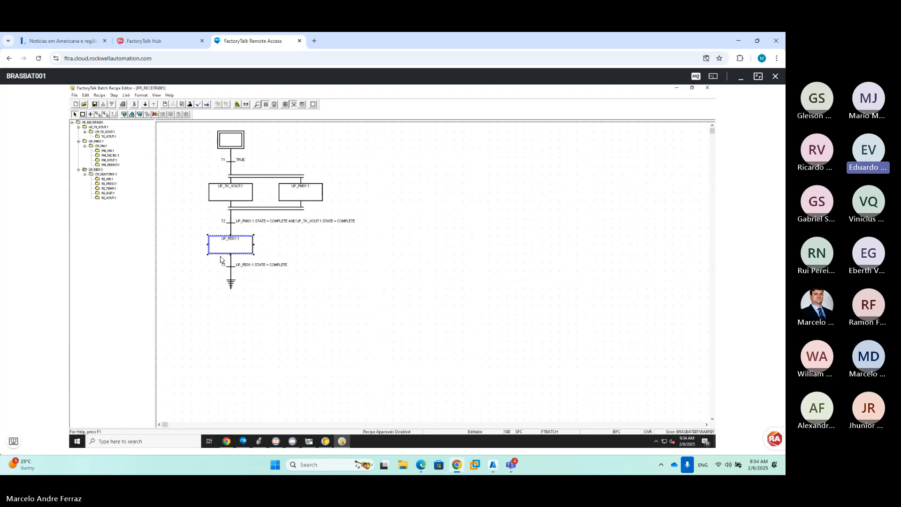
Save PR_RECEITA001 without an audit comment and bring FactoryTalk View Studio to the front
left_click(94, 105)
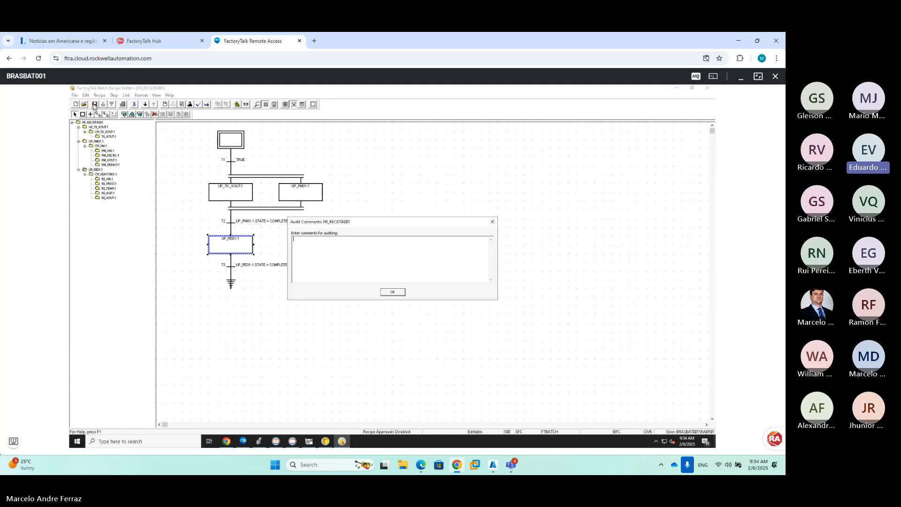
left_click(382, 293)
mouse_move(280, 444)
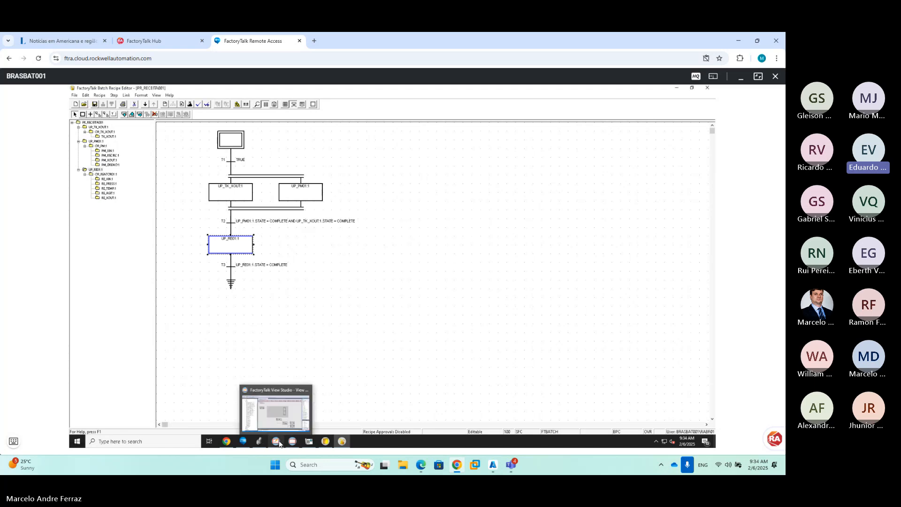
left_click(289, 387)
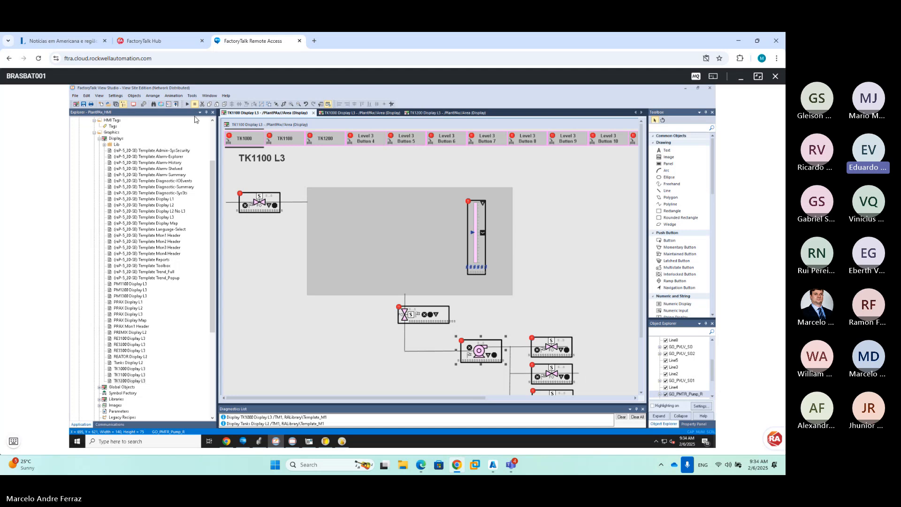
Save and close TK1100 Display L3, close TK1200 and TK1000, and open PM1100 Display L3
left_click(313, 113)
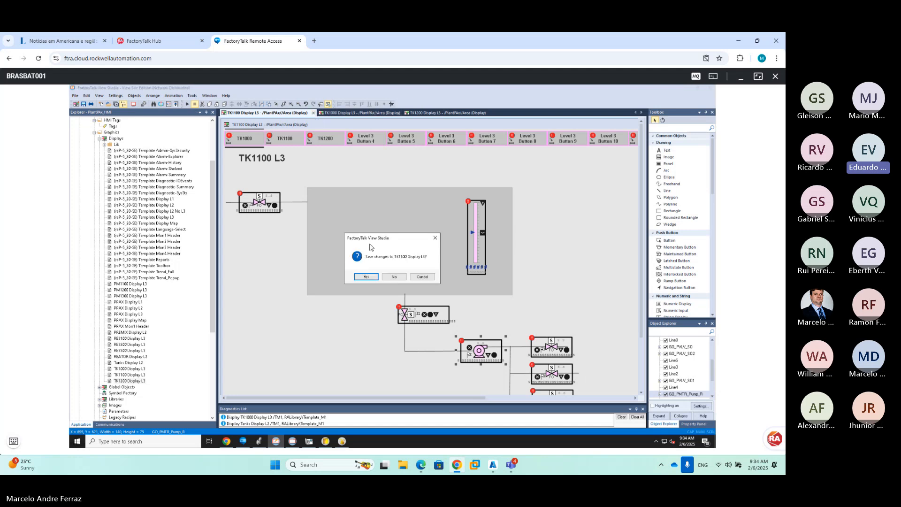
left_click(366, 277)
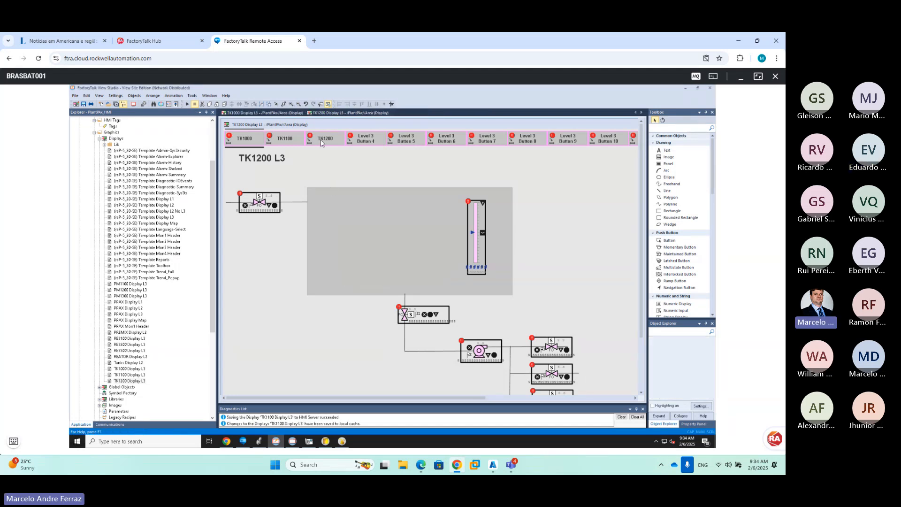
left_click(396, 114)
left_click(311, 115)
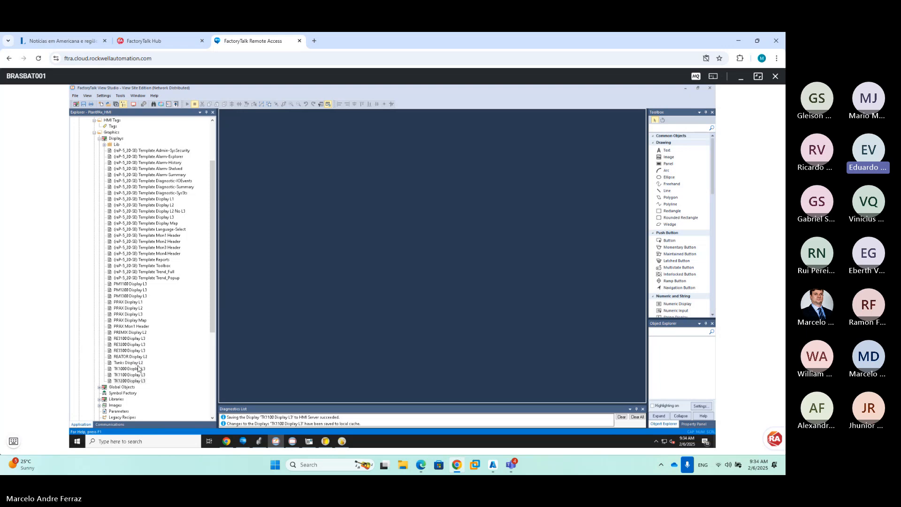
left_click(140, 287)
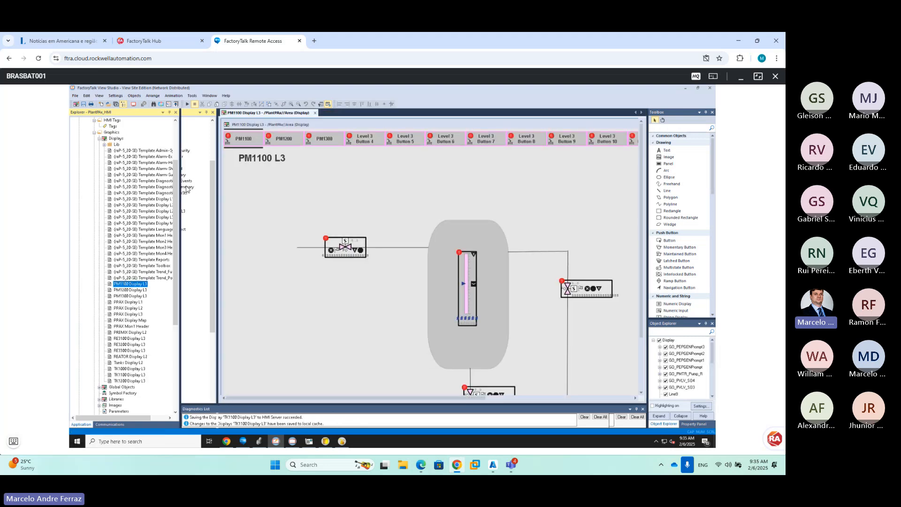
Draw a BatchViewHMI.FullView ActiveX control onto PM1100 Display L3
left_click(135, 96)
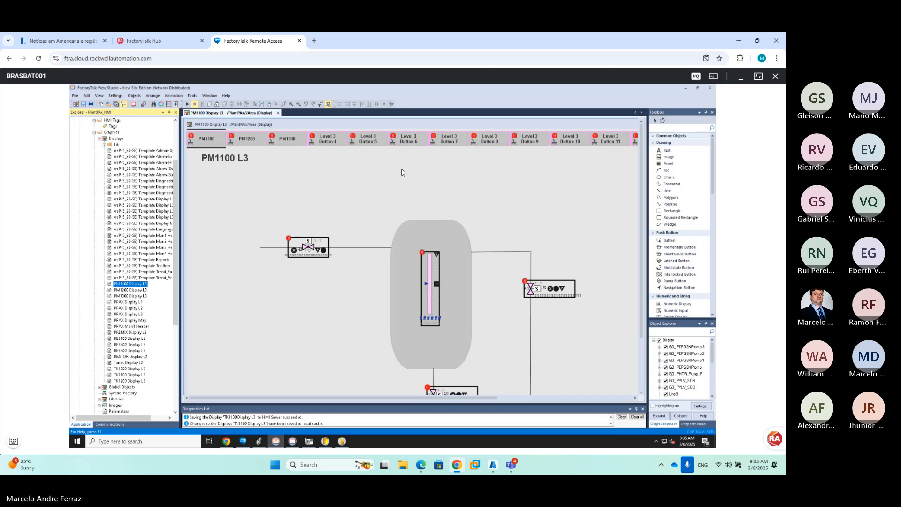
left_click(627, 399)
left_click_drag(520, 177, 638, 348)
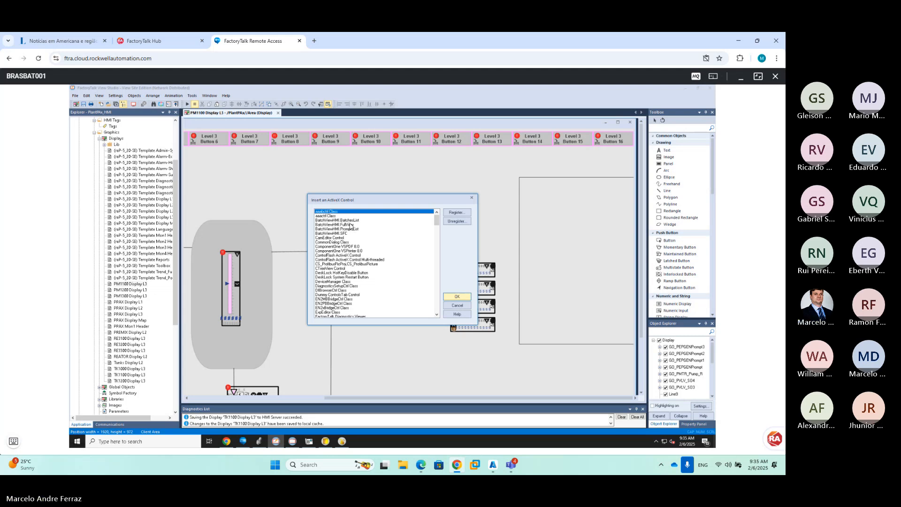
left_click(351, 225)
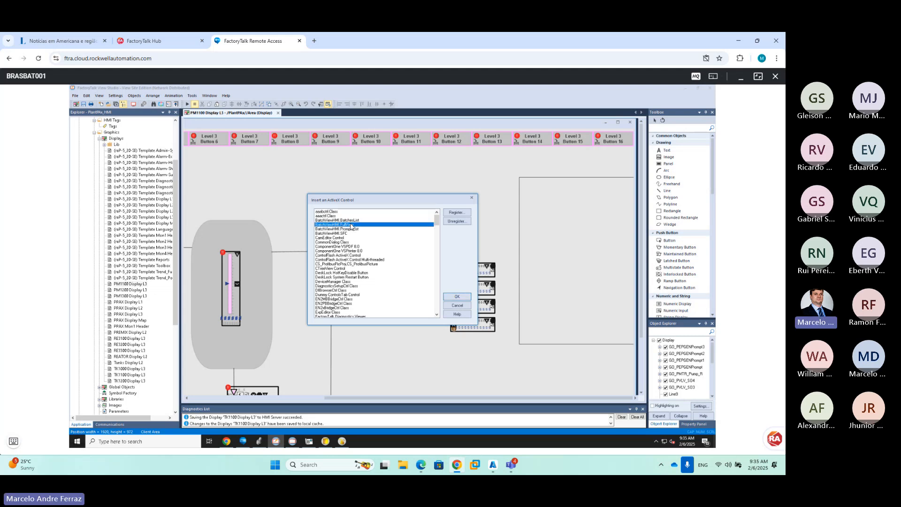
left_click(452, 297)
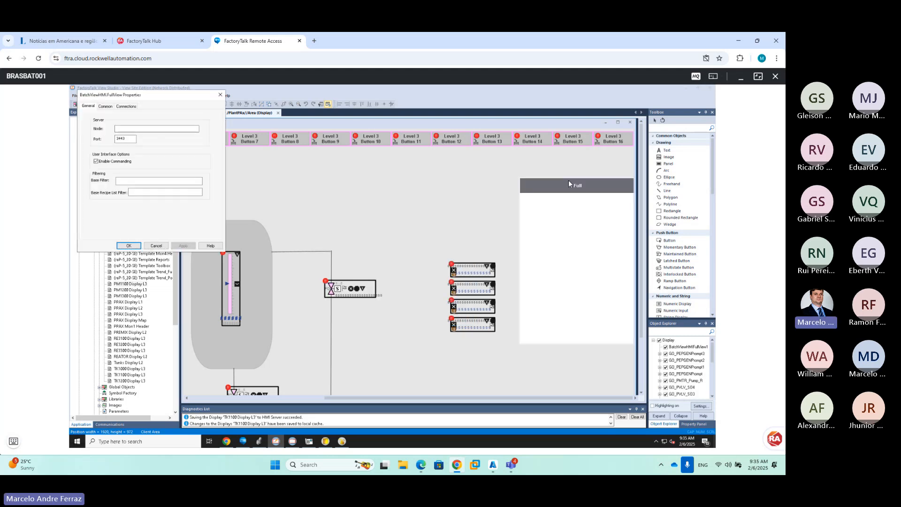
Enter the Batch server node and accept the properties with commanding enabled
left_click(150, 129)
type("brasbat001")
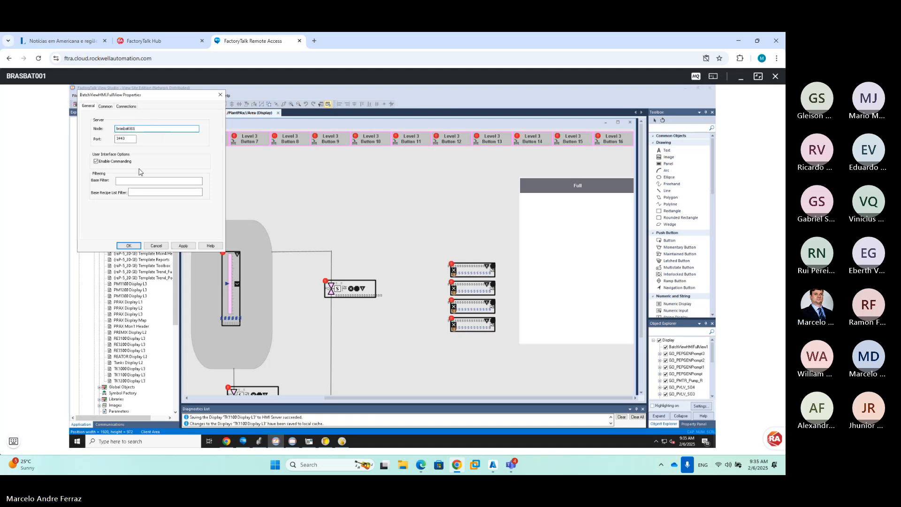
left_click(134, 245)
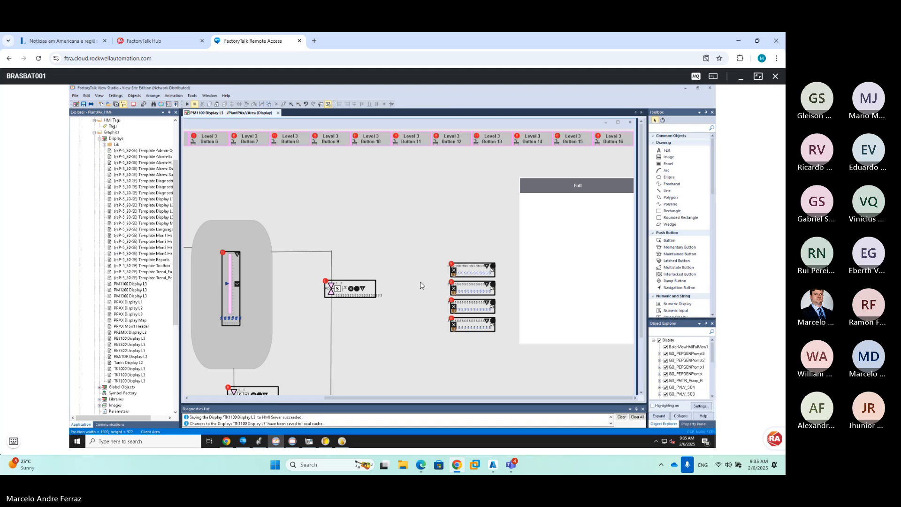
Zoom out and shift the four stacked buttons on PM1100 Display L3 left
left_click(298, 105)
left_click(298, 105)
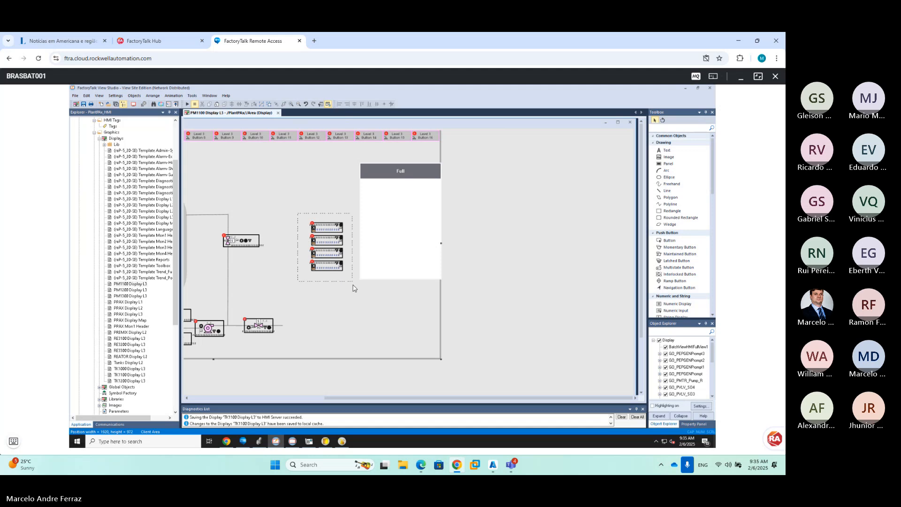
left_click_drag(353, 285, 350, 281)
left_click_drag(324, 230, 291, 230)
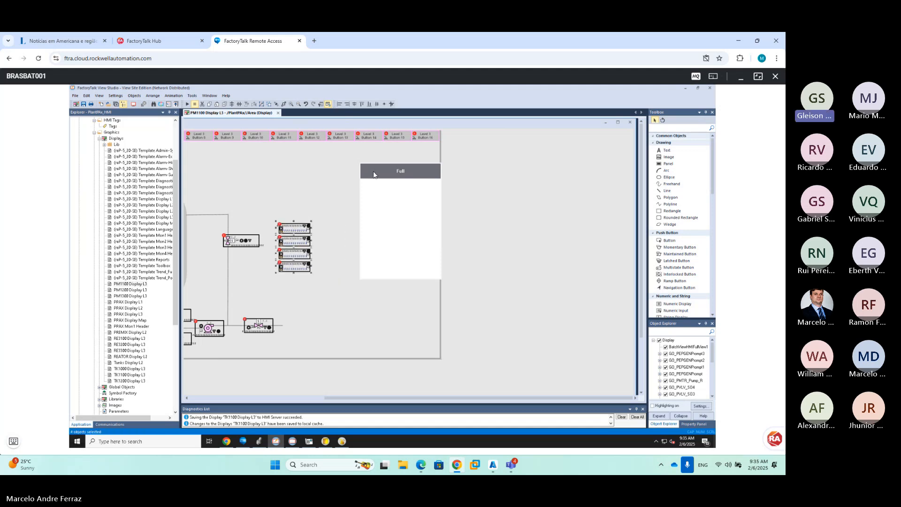
Move the Full batch view up-left, enlarge it, save PM1100, and open TK1000 Display L3
left_click_drag(374, 171, 340, 165)
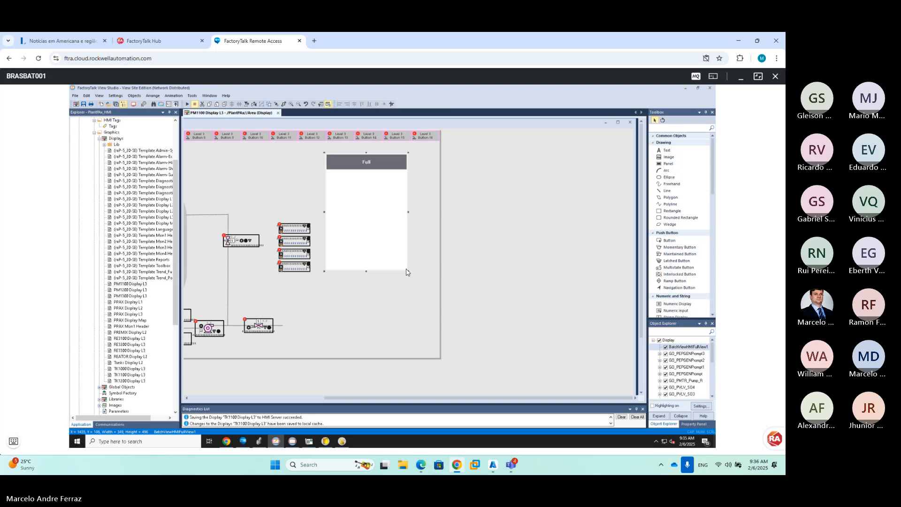
left_click_drag(410, 273, 439, 319)
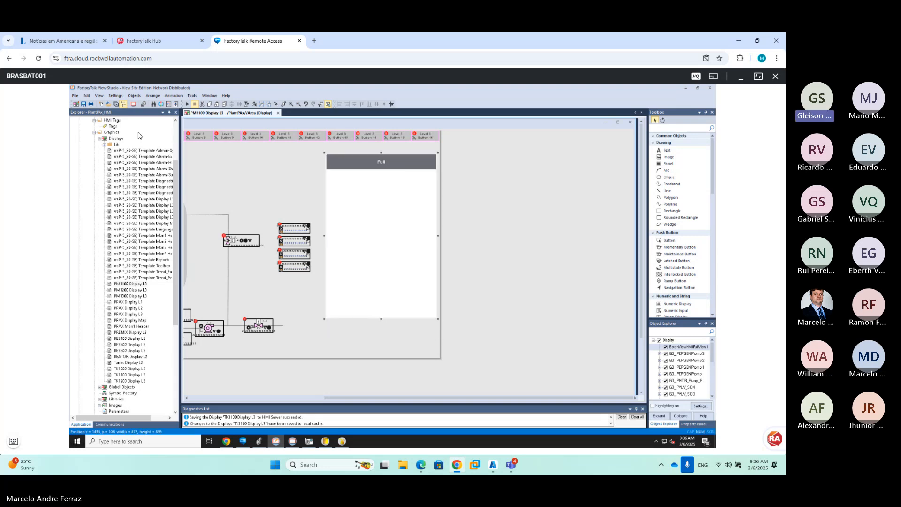
left_click(83, 104)
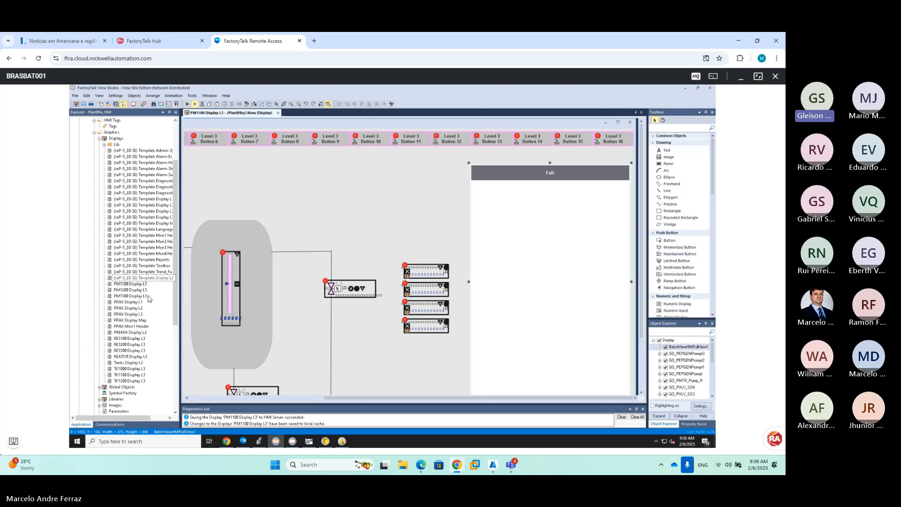
left_click(129, 369)
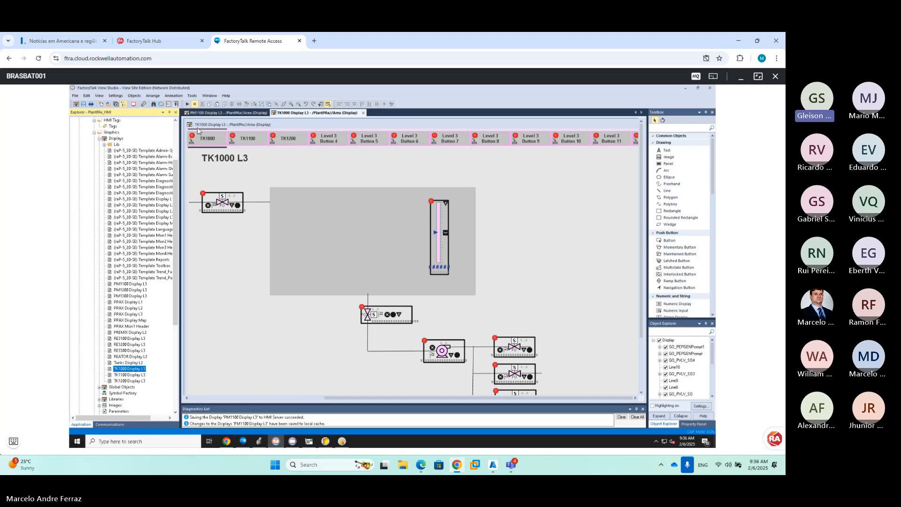
Zoom out and shift the two right-hand objects on TK1000 Display L3 left
left_click(298, 105)
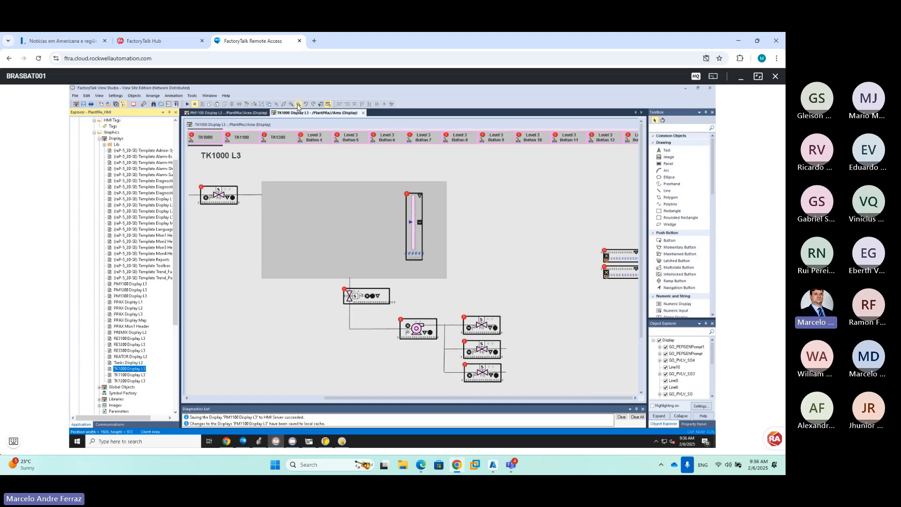
left_click(298, 105)
left_click_drag(491, 211, 460, 234)
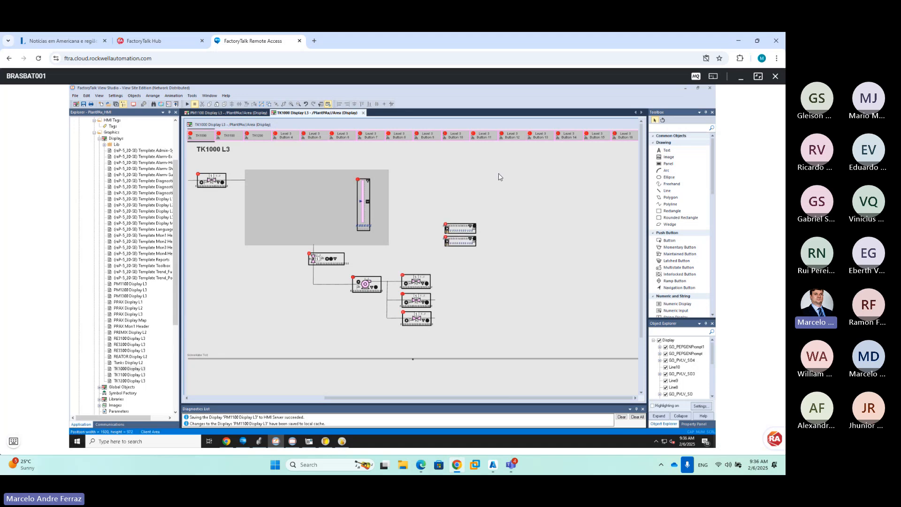
Paste the Full batch view, move it left, enlarge it, and save TK1000 Display L3
key("ctrl+v")
left_click_drag(541, 181, 499, 175)
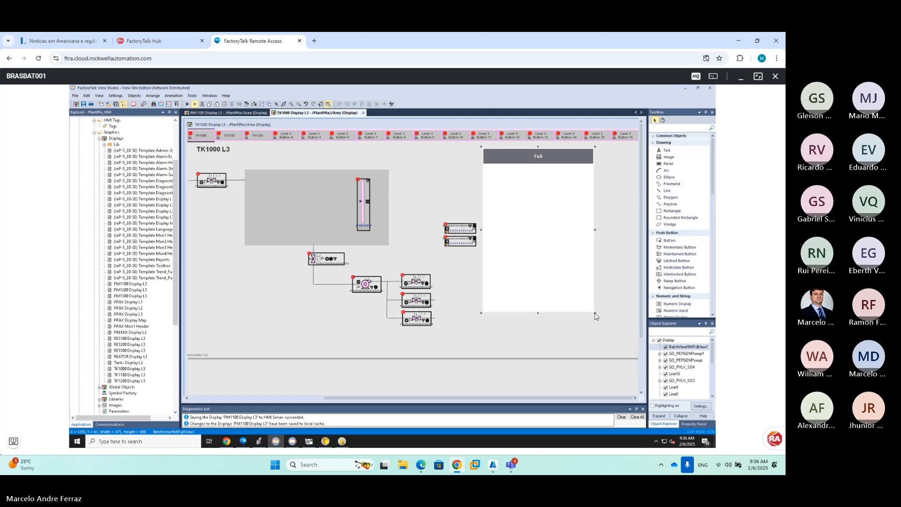
left_click_drag(595, 316, 637, 336)
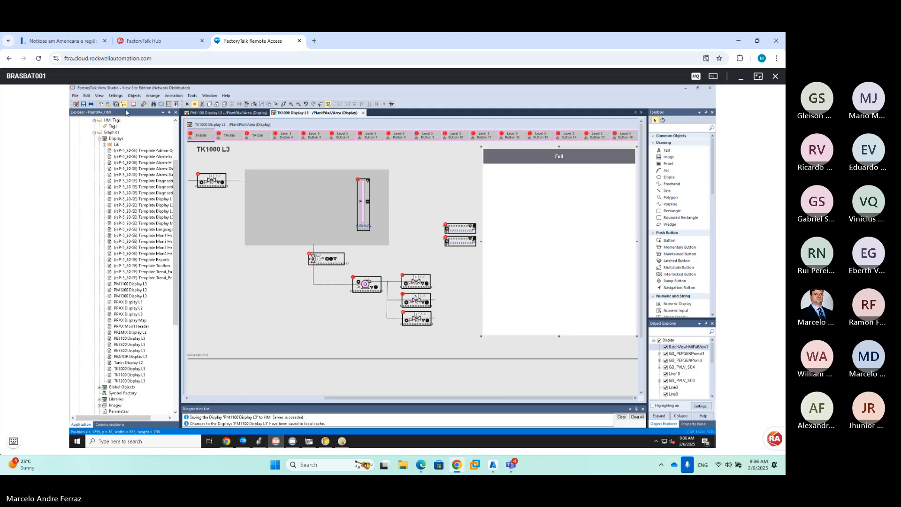
left_click(83, 104)
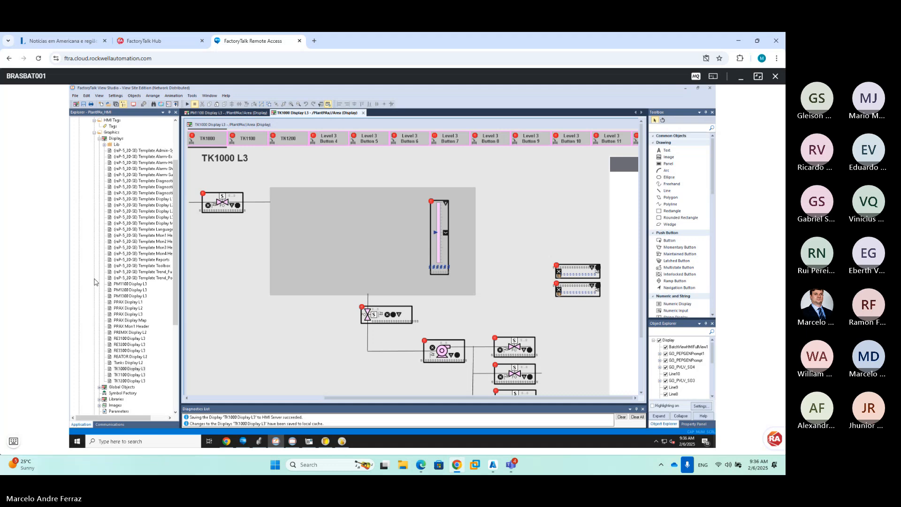
left_click(137, 290)
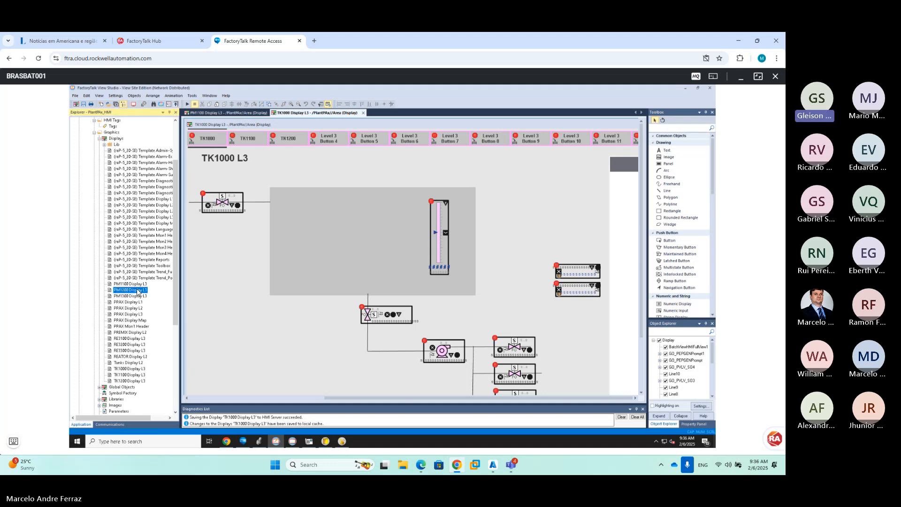
Open PM1200 Display L3, shift its four stacked objects left, and save the display
double_click(137, 290)
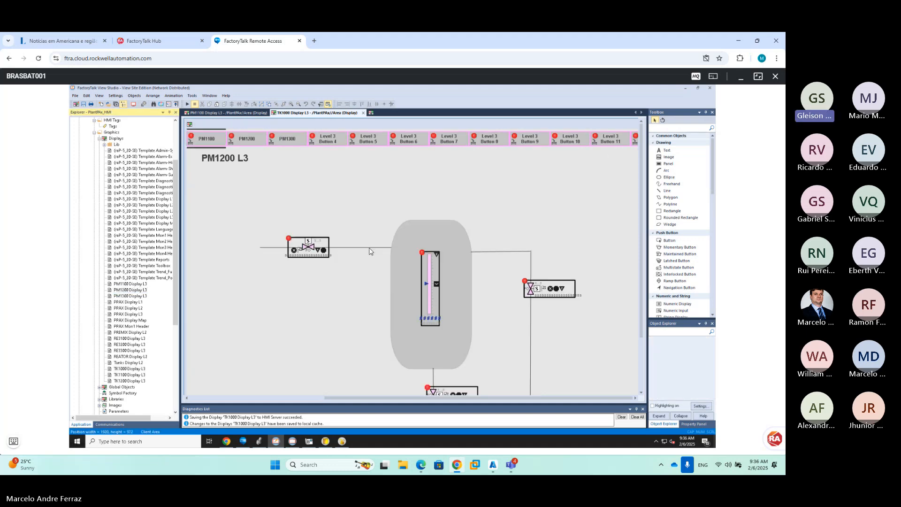
left_click(297, 105)
left_click(298, 104)
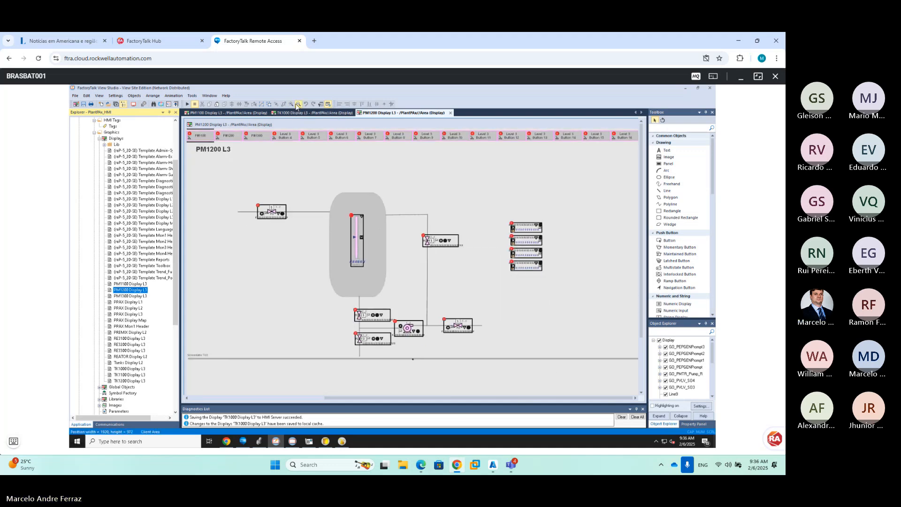
left_click(298, 104)
left_click_drag(456, 196, 508, 276)
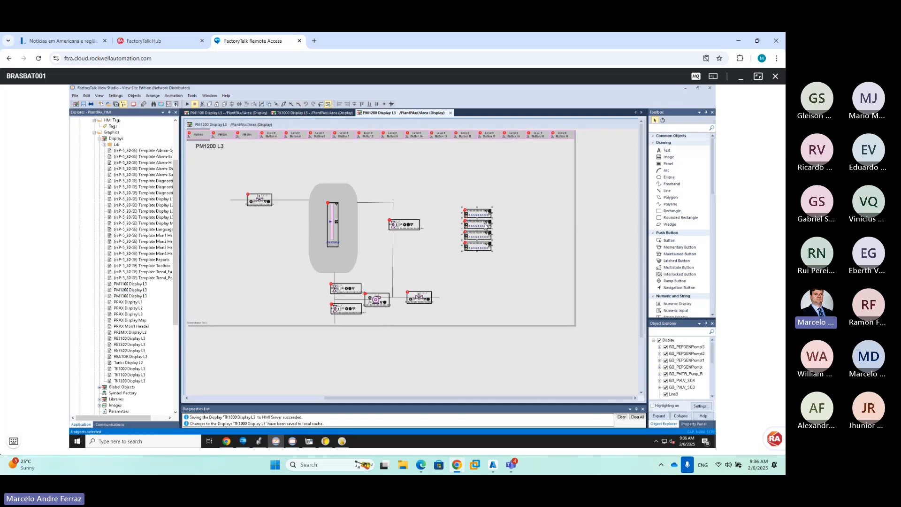
left_click_drag(465, 213, 438, 217)
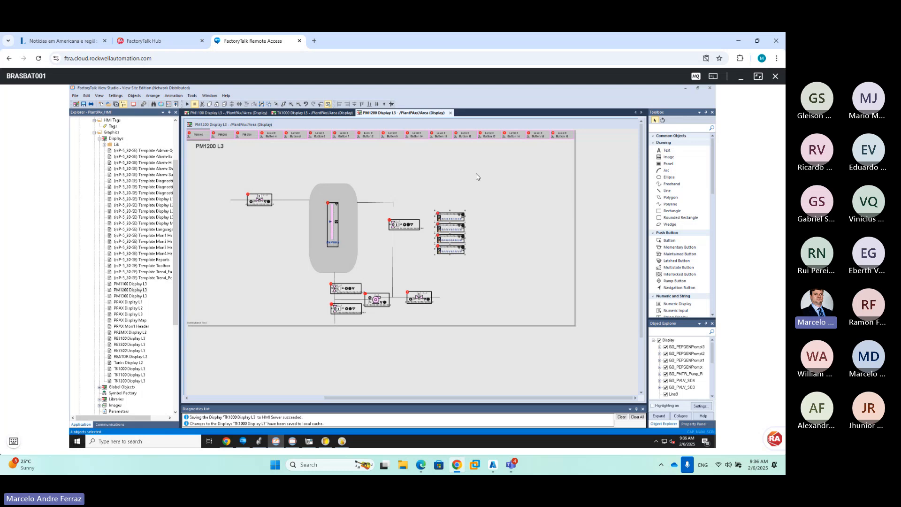
left_click_drag(470, 157, 484, 185)
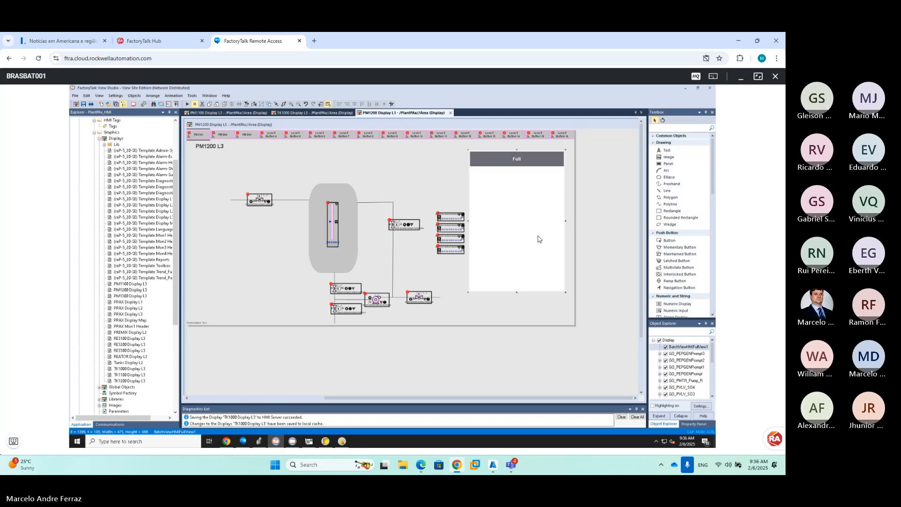
left_click(84, 105)
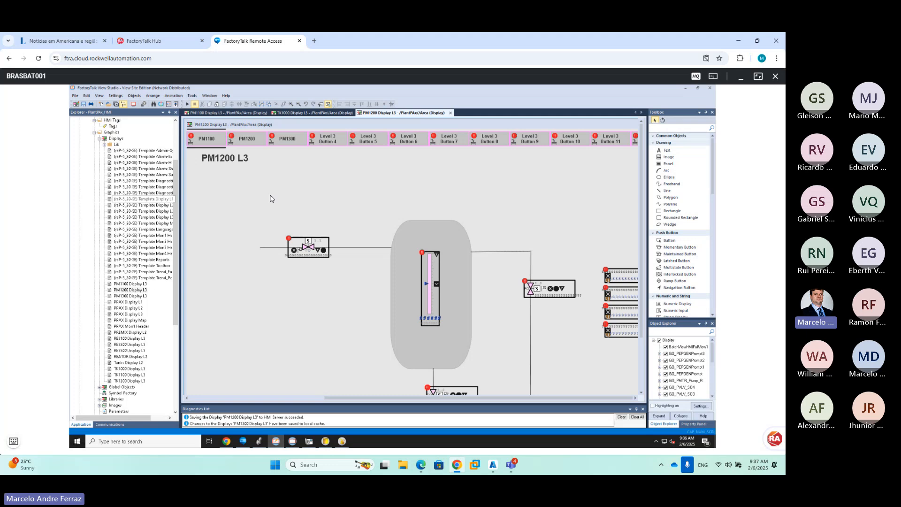
Open PM1300 Display L3, shift the four stacked objects left and the whole diagram up-left
left_click(135, 296)
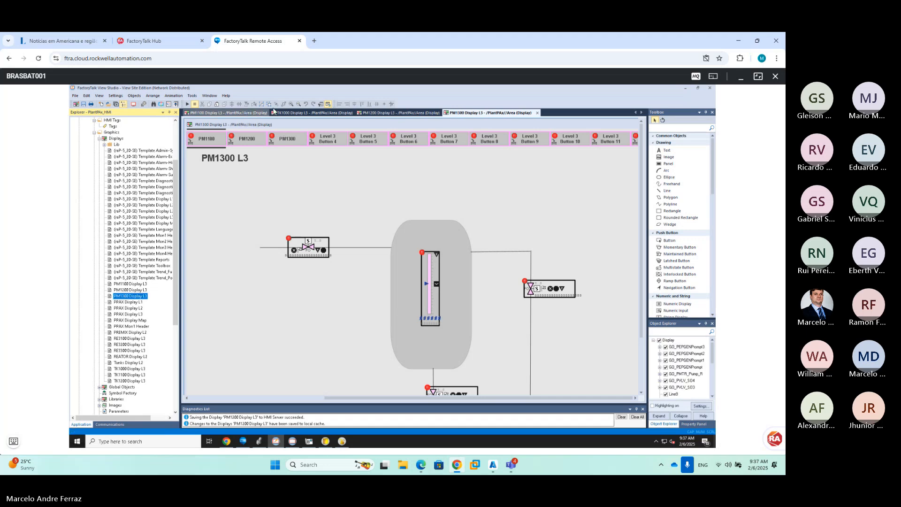
left_click(299, 104)
left_click(299, 104)
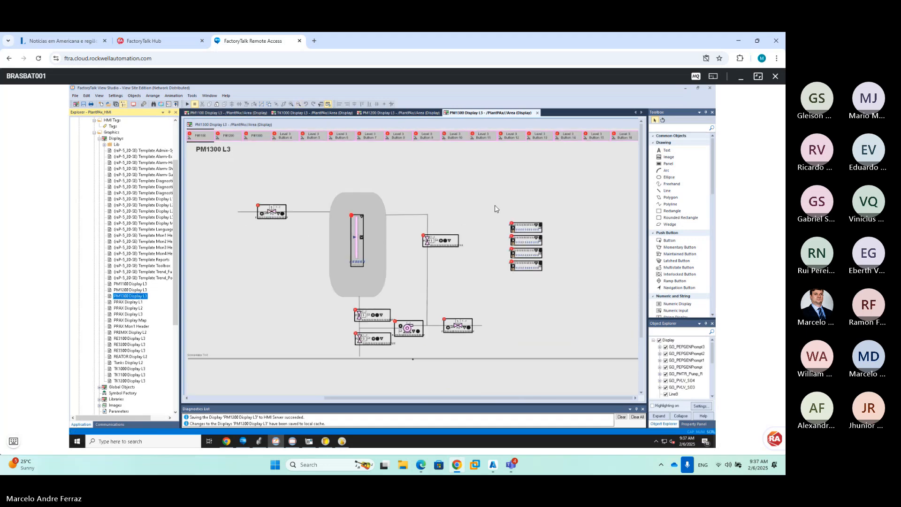
left_click_drag(500, 211, 563, 290)
left_click_drag(514, 230, 506, 230)
left_click_drag(215, 173, 568, 359)
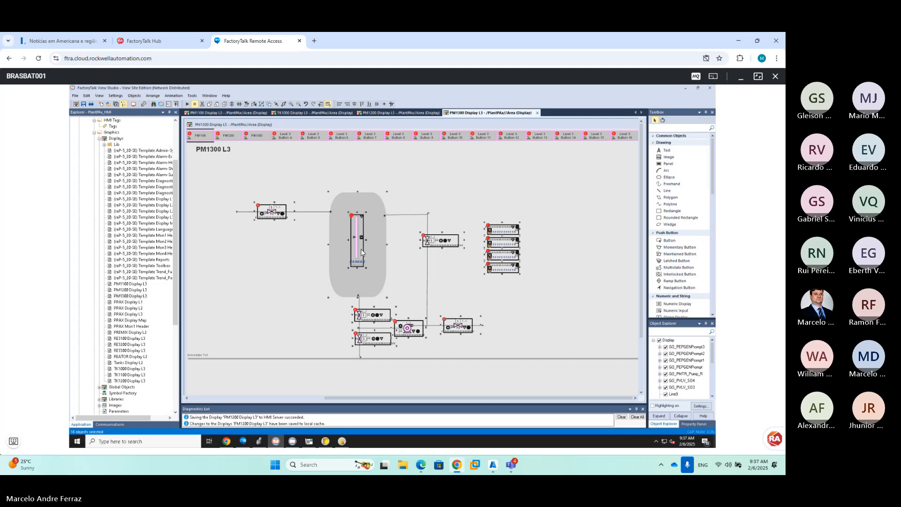
left_click_drag(361, 250, 336, 232)
Paste the Full batch view, move it left, enlarge it, and save PM1300
key("ctrl+v")
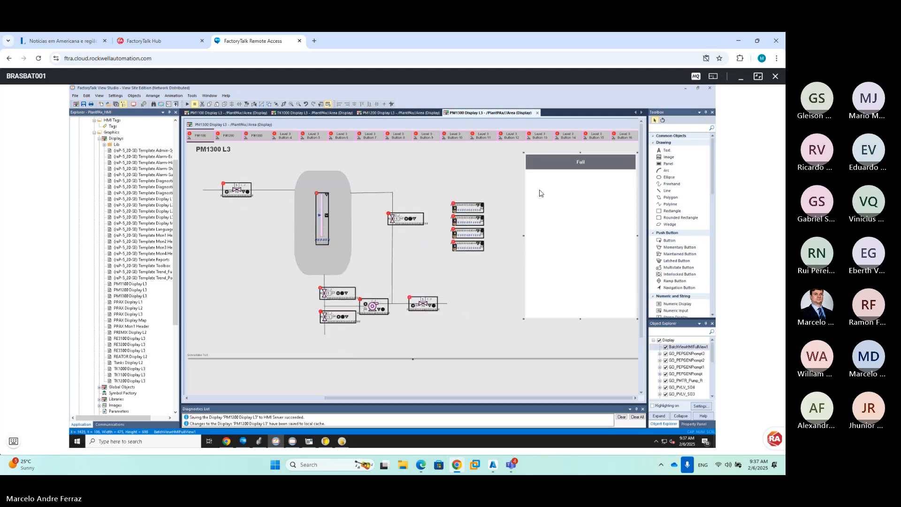
left_click_drag(525, 240, 499, 236)
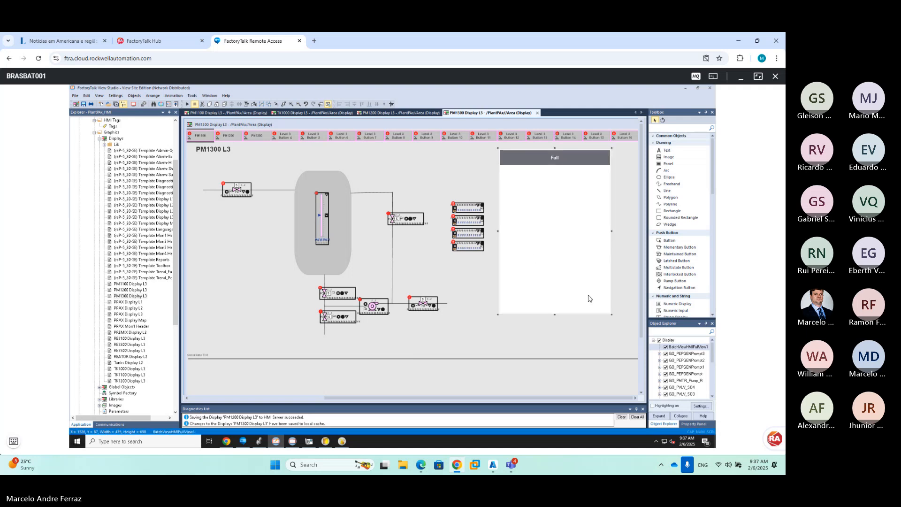
left_click_drag(616, 318, 627, 324)
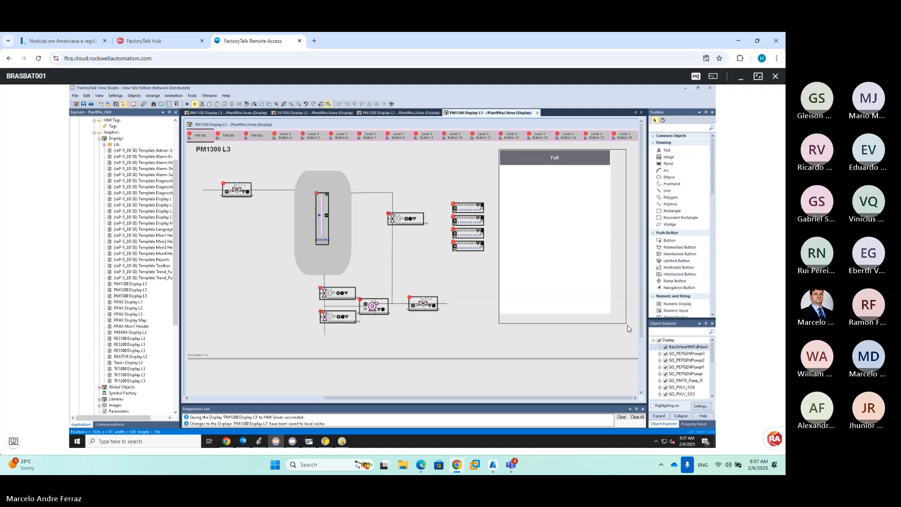
left_click(84, 105)
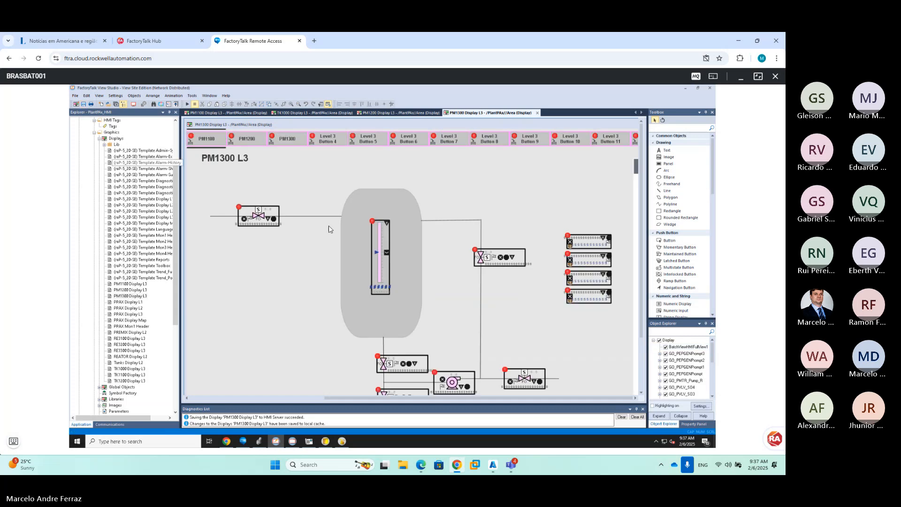
Open RE3100 Display L3, nudge the diagram up-left, and move the five right-hand objects left
left_click(135, 339)
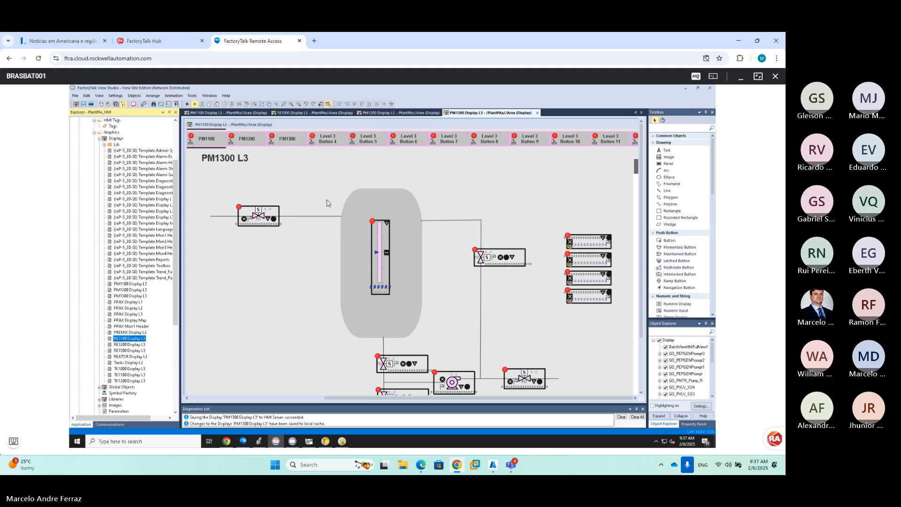
double_click(129, 338)
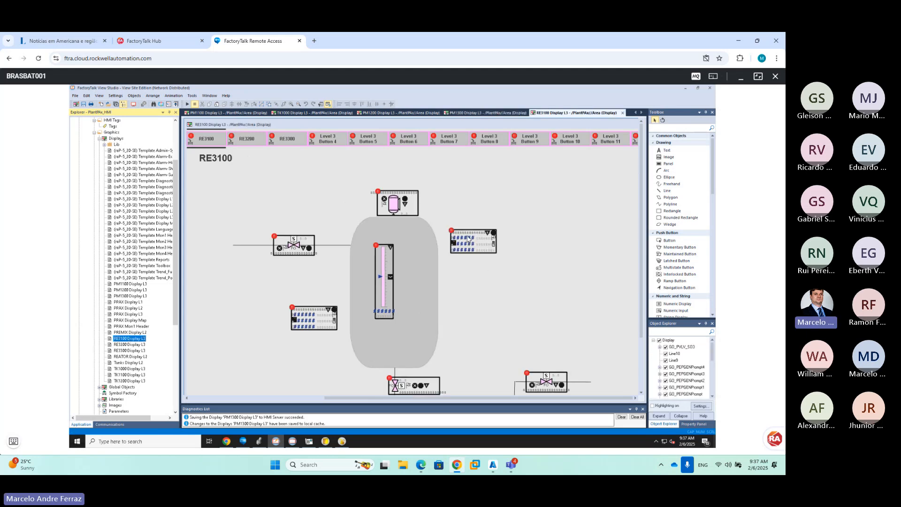
left_click(298, 107)
left_click(299, 107)
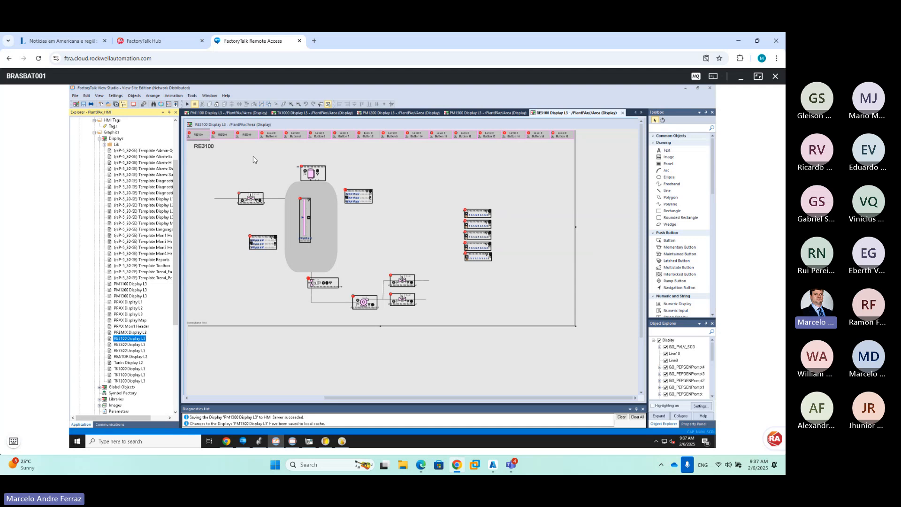
left_click_drag(202, 158, 507, 322)
left_click_drag(311, 215, 299, 209)
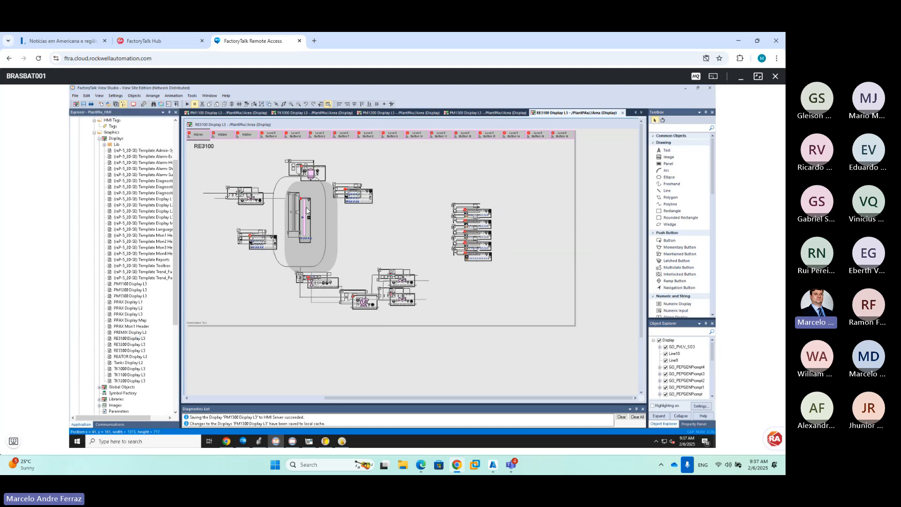
left_click_drag(426, 188, 493, 268)
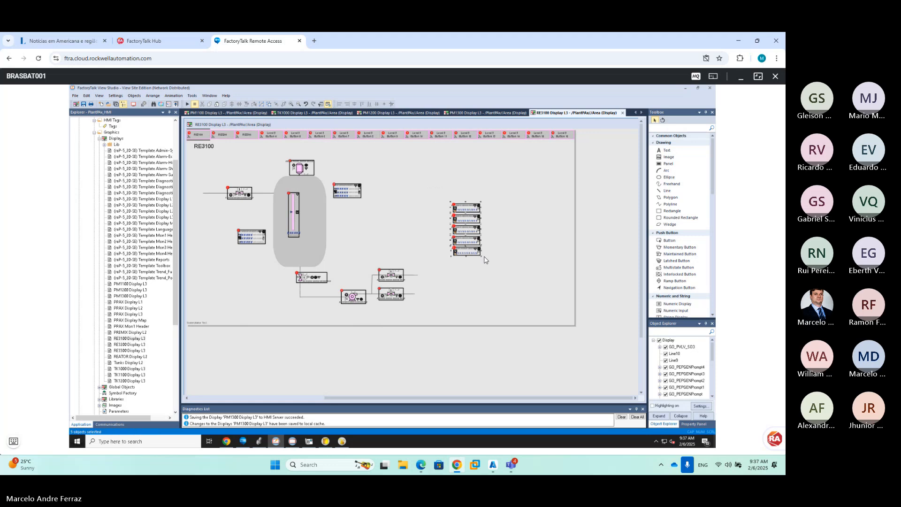
left_click_drag(472, 219, 442, 213)
Paste the Batch View Full panel, shift it left, enlarge it slightly, and save RE3100
key("ctrl+v")
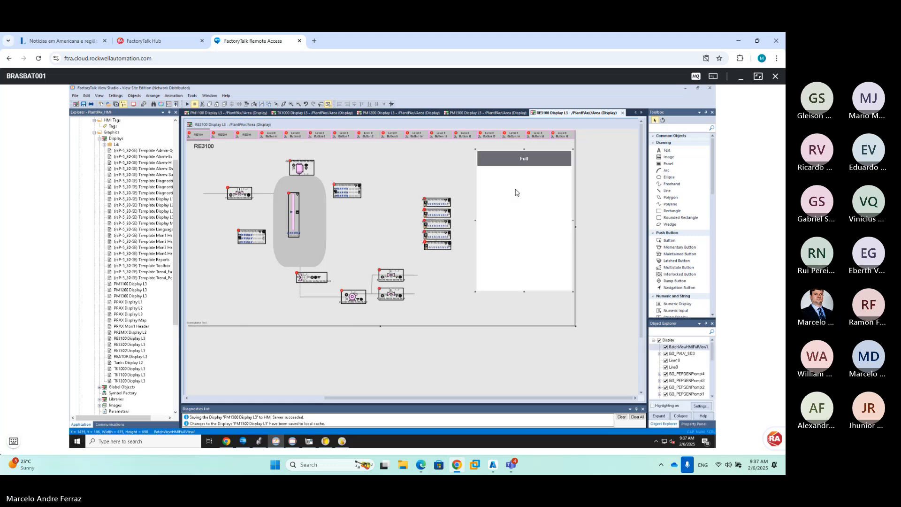
left_click_drag(500, 184, 485, 187)
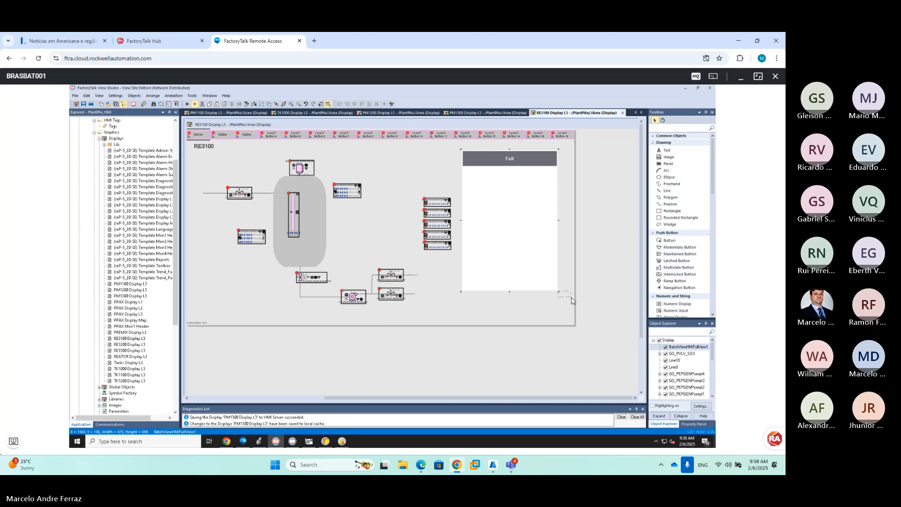
mouse_move(571, 297)
left_mouse_down()
mouse_move(559, 292)
mouse_move(571, 301)
left_mouse_up()
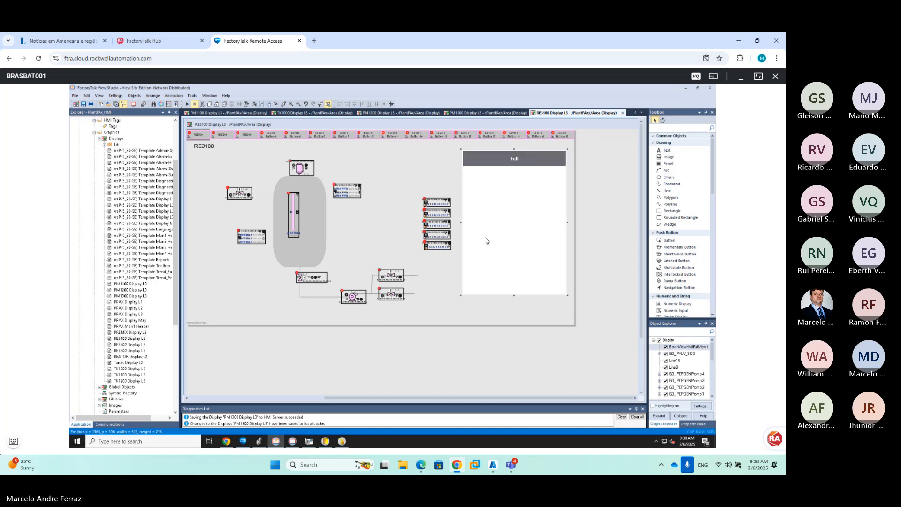
left_click(84, 103)
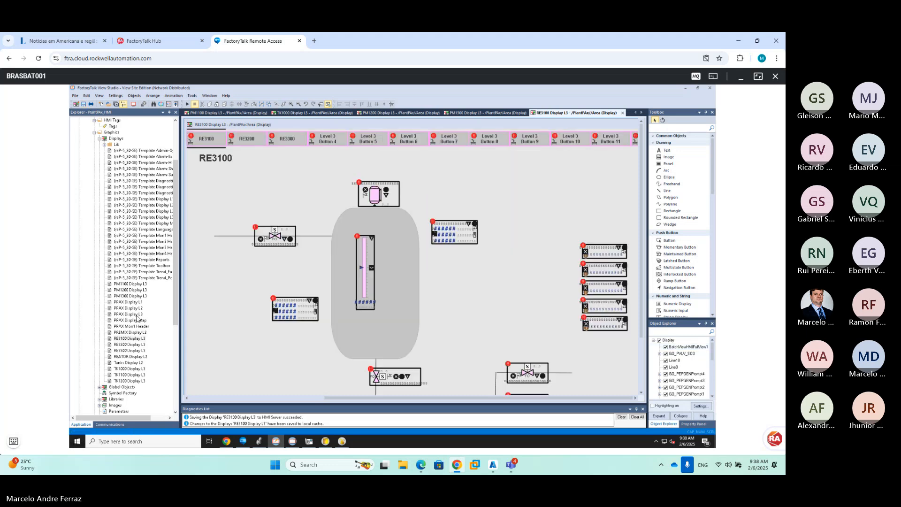
Open RE3200 Display L3 and move its five-faceplate stack left
left_click(131, 344)
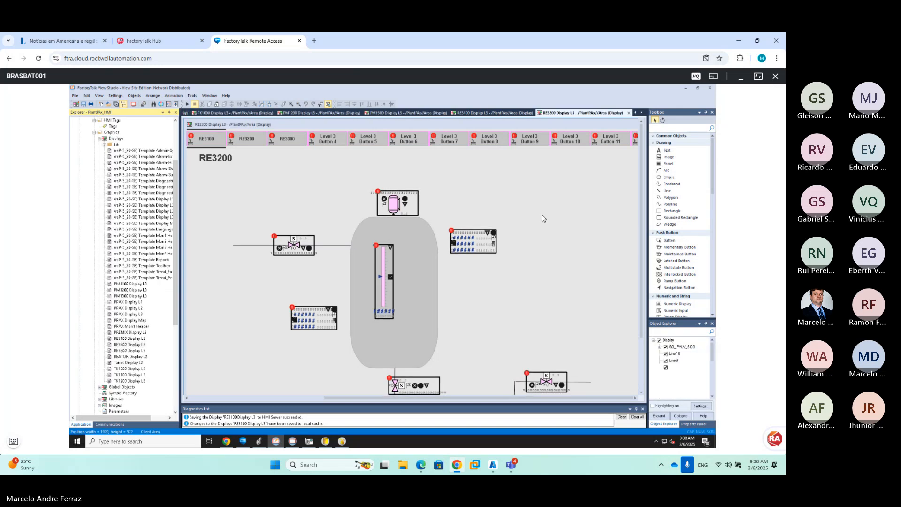
left_click(299, 105)
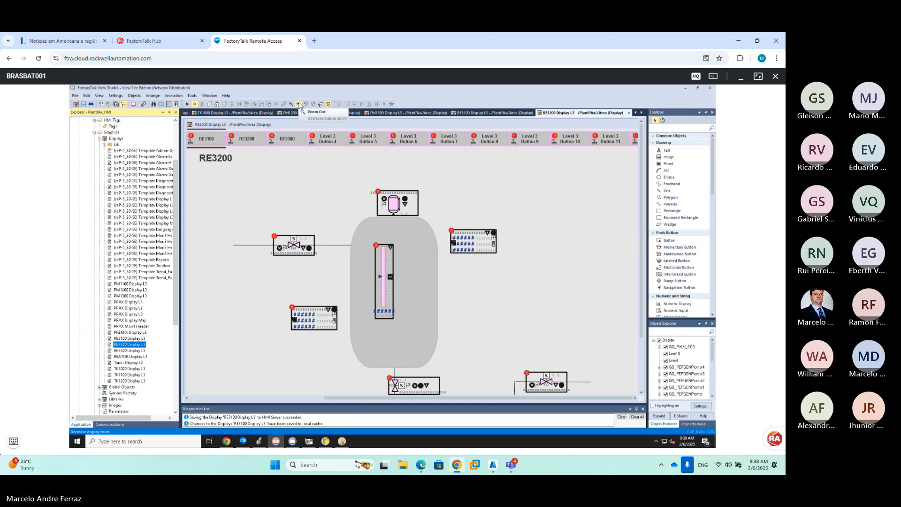
left_click(299, 104)
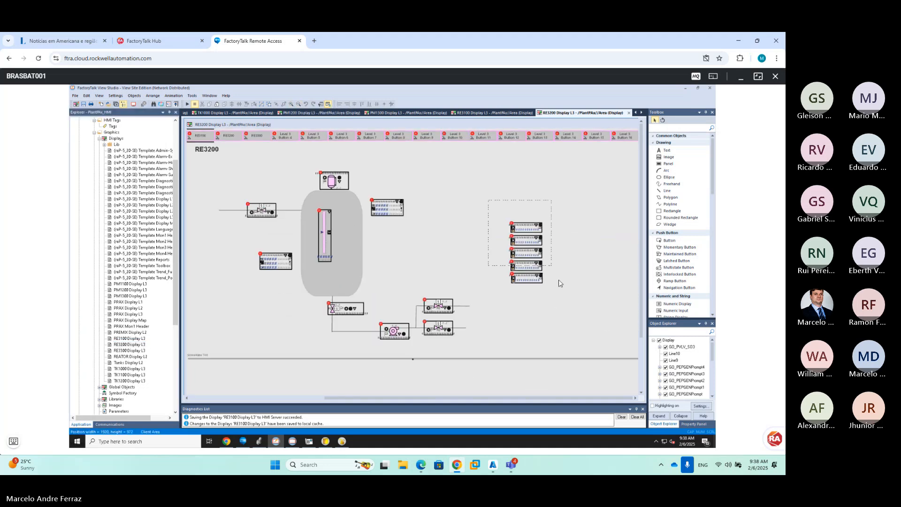
left_click_drag(525, 229, 505, 197)
Paste the Batch View Full panel, enlarge it to fit, and save RE3200
key("ctrl+v")
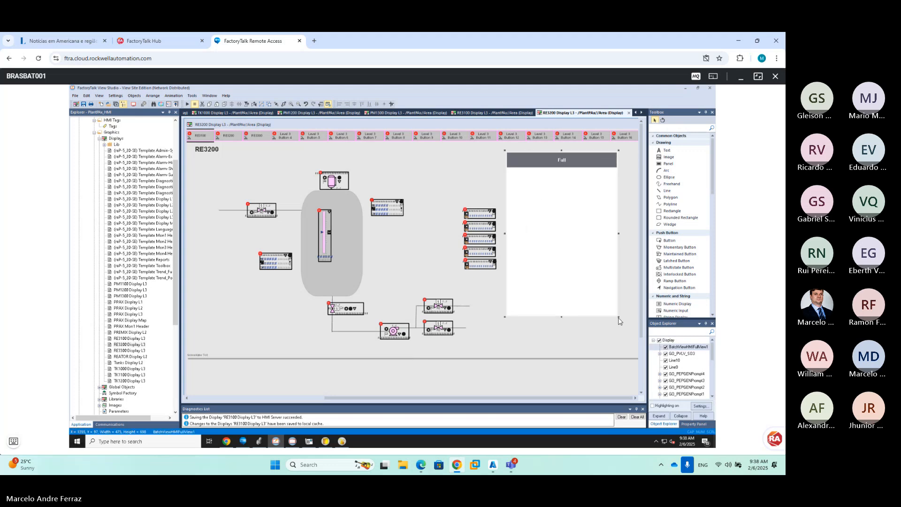
left_click_drag(619, 321, 638, 330)
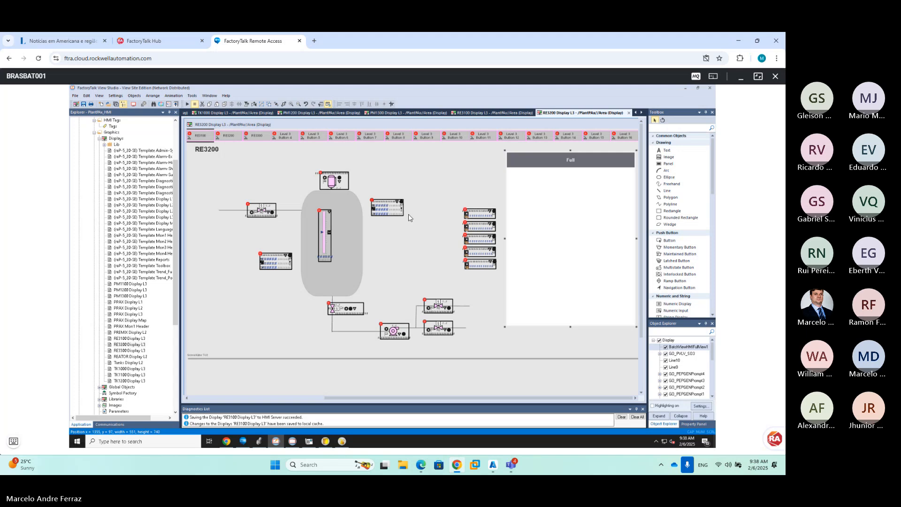
left_click(83, 103)
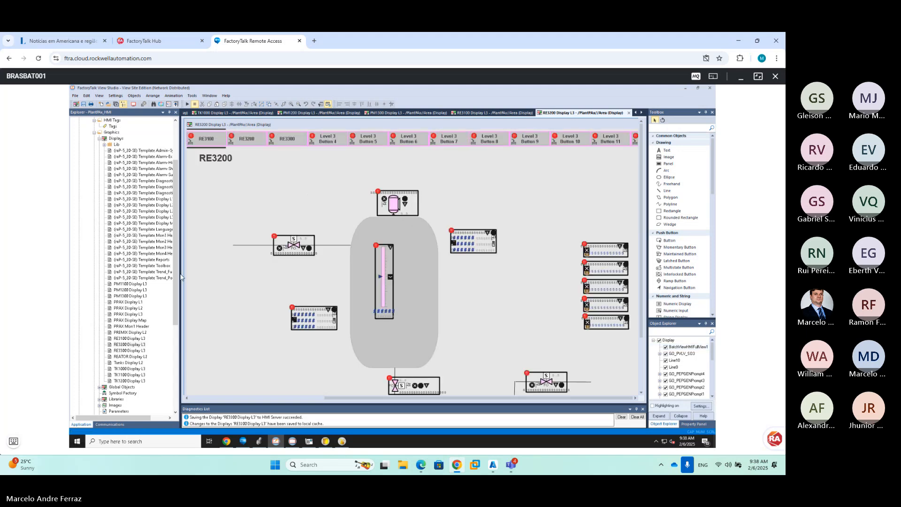
Open RE3300 Display L3 maximized and zoomed out, and shift the faceplate stack left
left_click(136, 350)
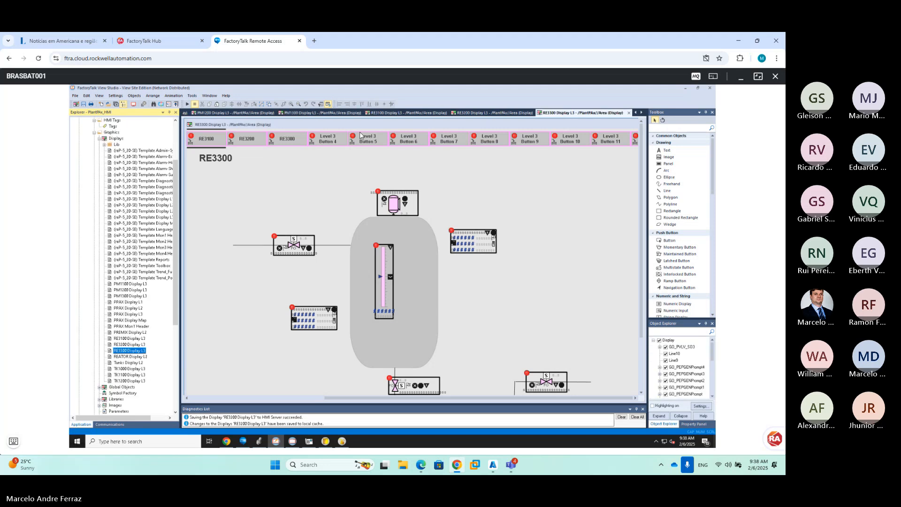
left_click(299, 104)
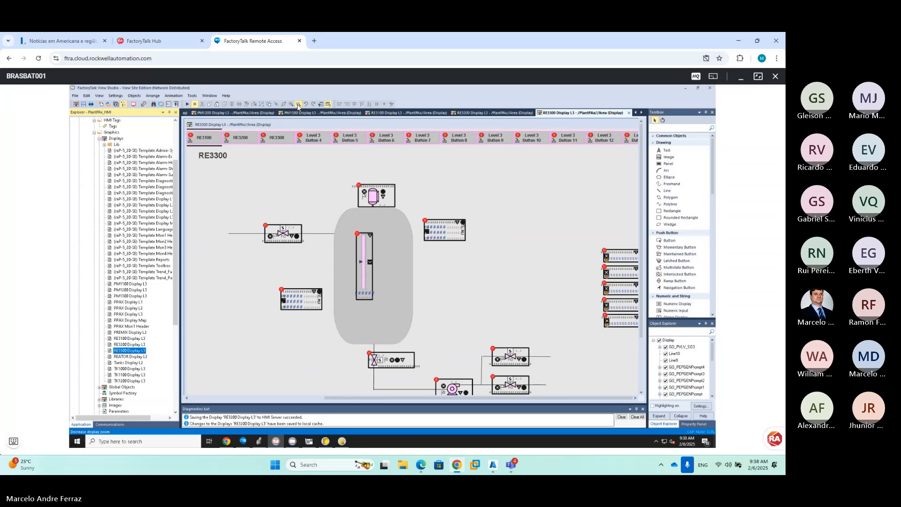
double_click(298, 124)
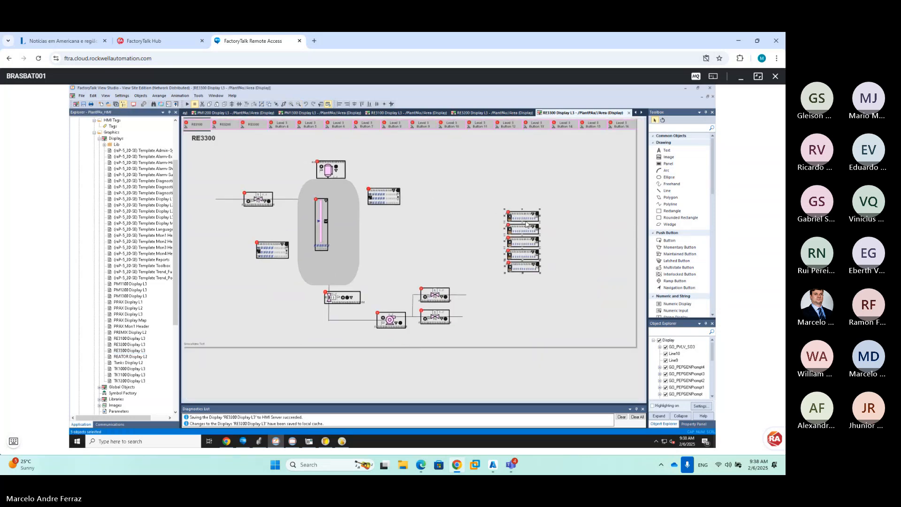
left_click_drag(516, 221, 470, 221)
Paste the Batch View Full panel onto RE3300, widen it leftward, save, and switch to the PlantPAx client
key("ctrl+v")
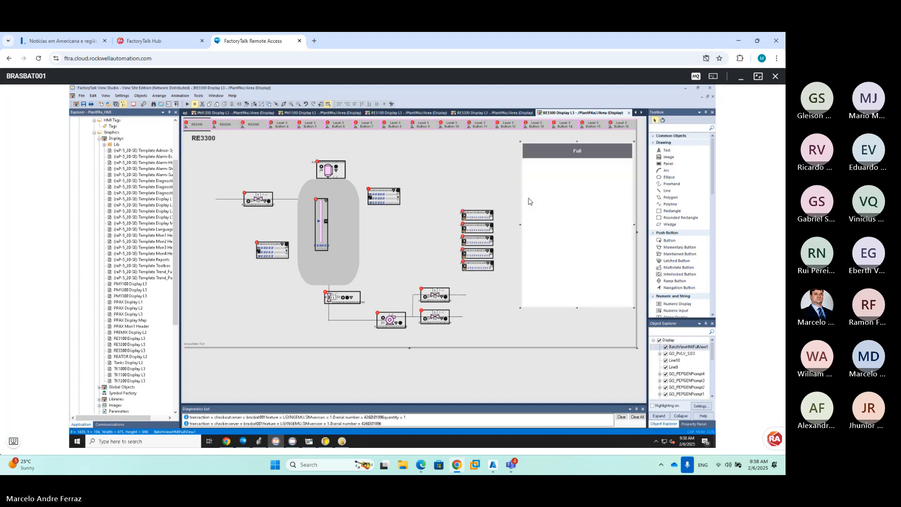
left_click_drag(520, 227, 501, 226)
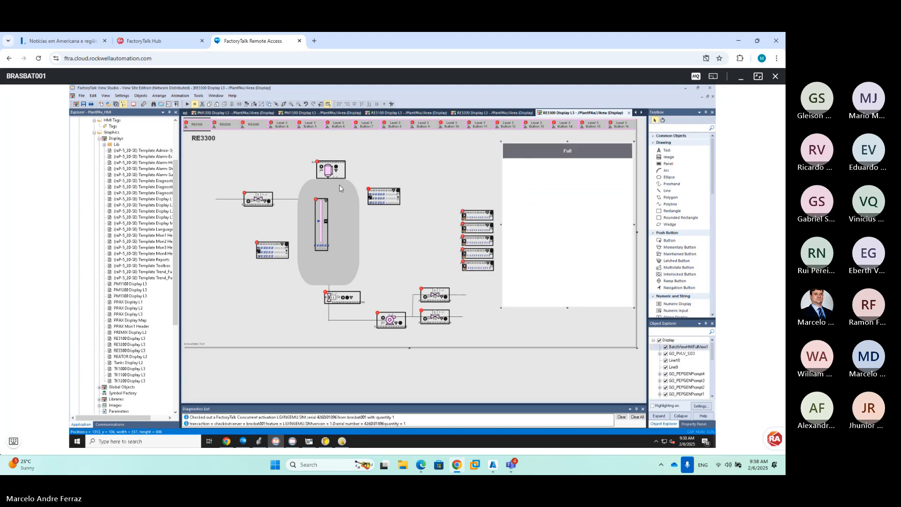
left_click(85, 104)
left_click(308, 441)
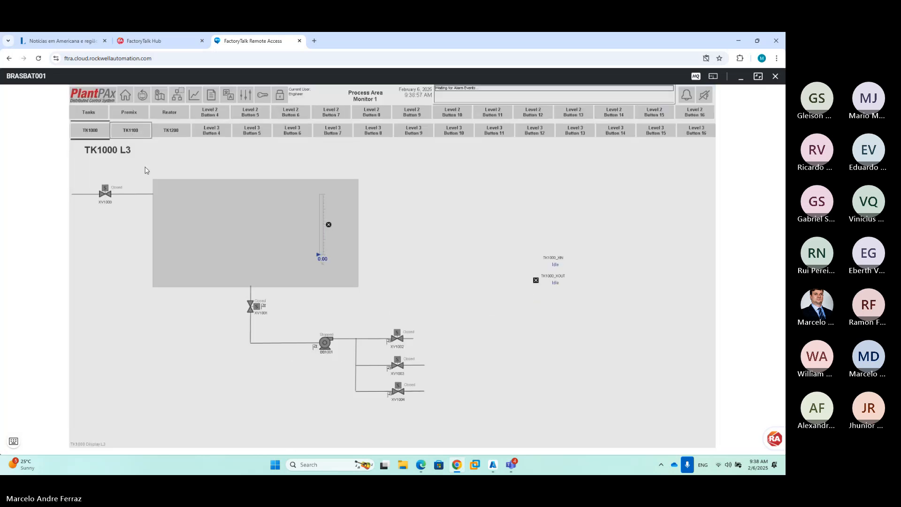
Load the TK1000 L3 tank display with its embedded Batch View panel
left_click(130, 131)
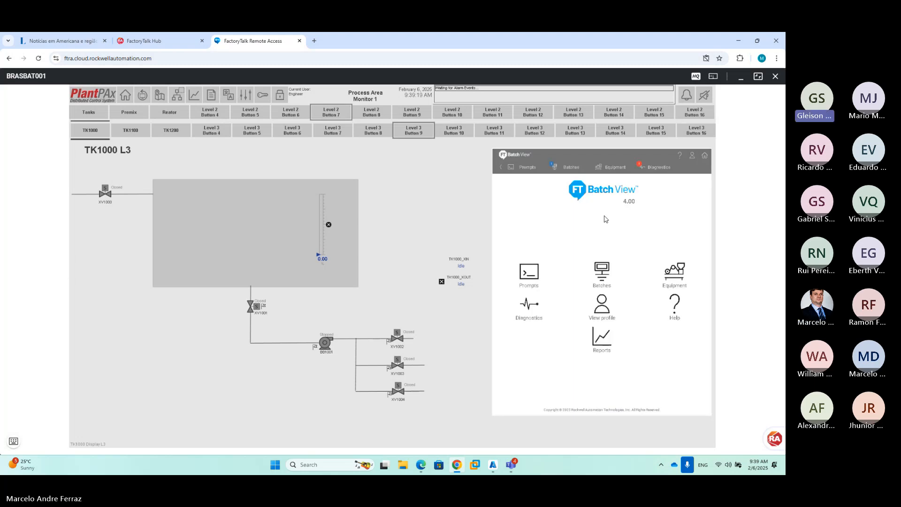
List TK1000's batches in Batch View, review the current user's profile, then open the remote Start menu
left_click(569, 168)
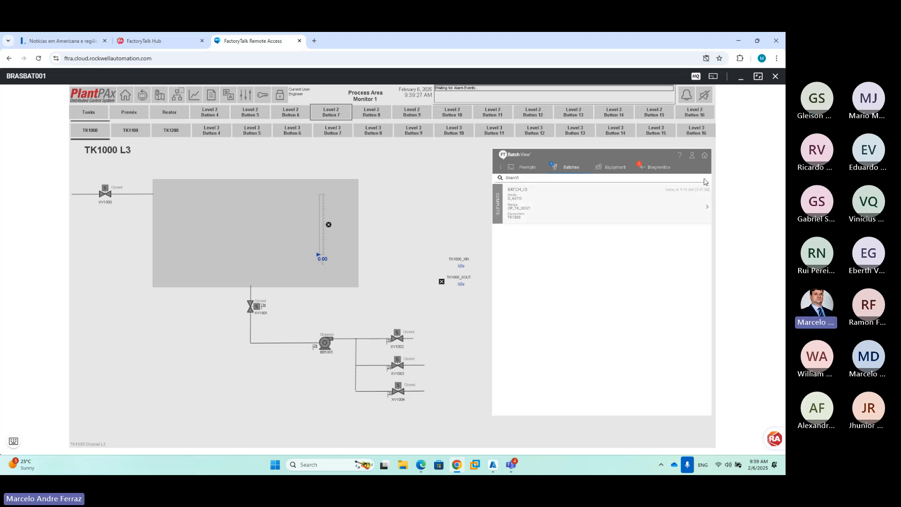
left_click(692, 156)
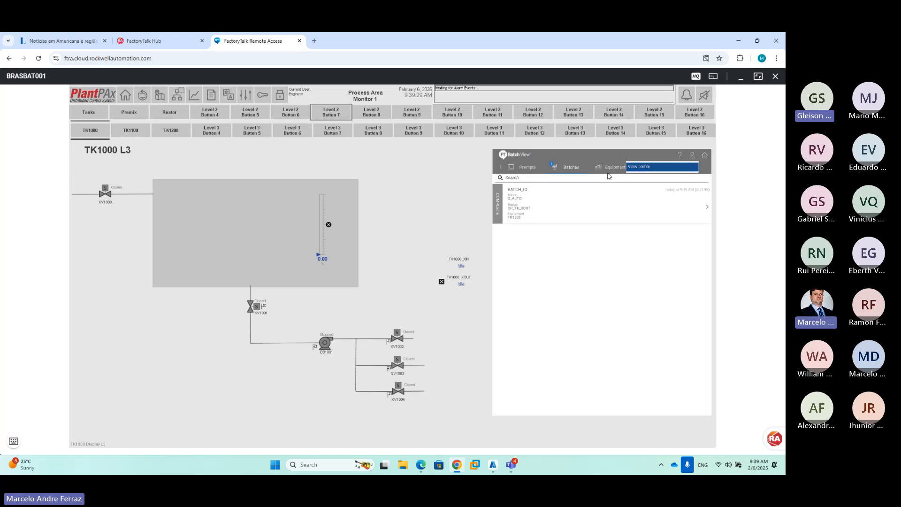
left_click(662, 167)
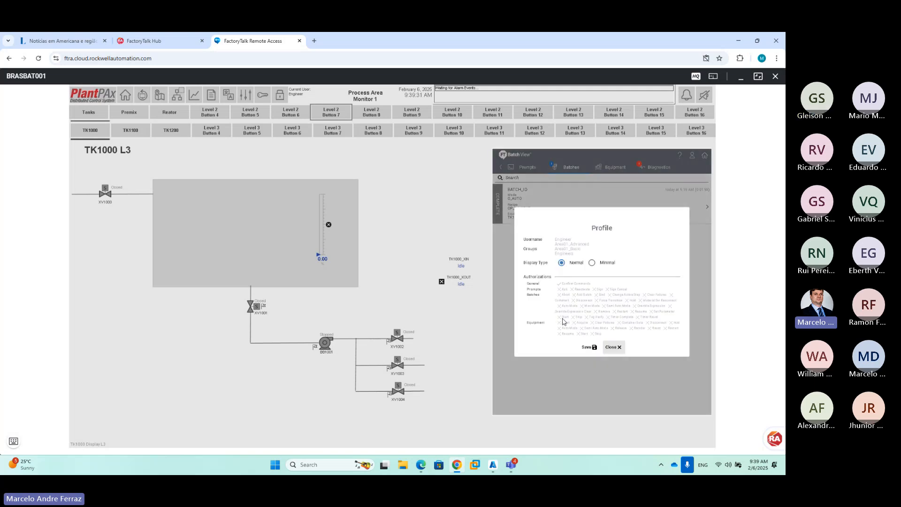
left_click(612, 348)
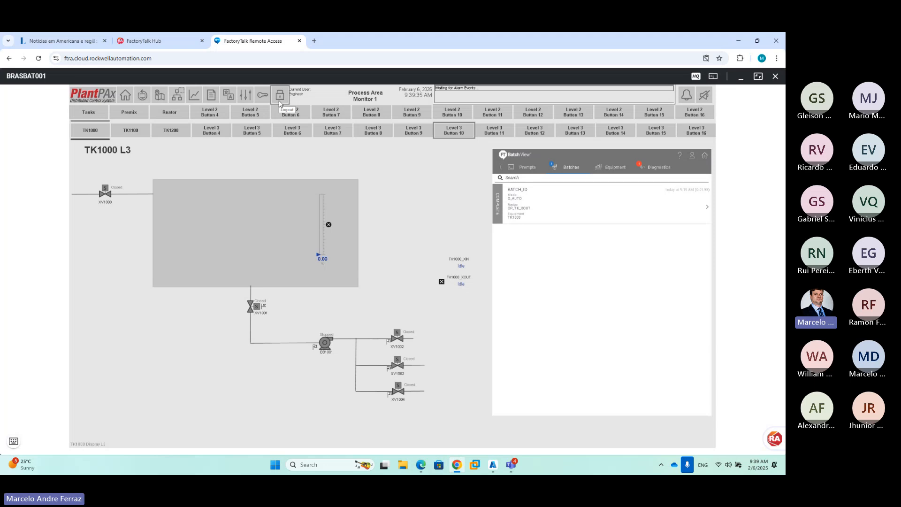
left_click(13, 441)
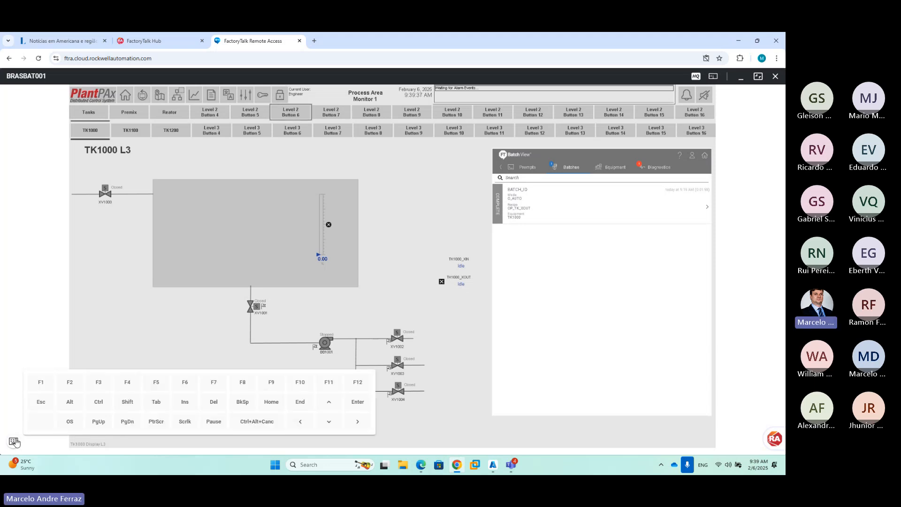
left_click(68, 422)
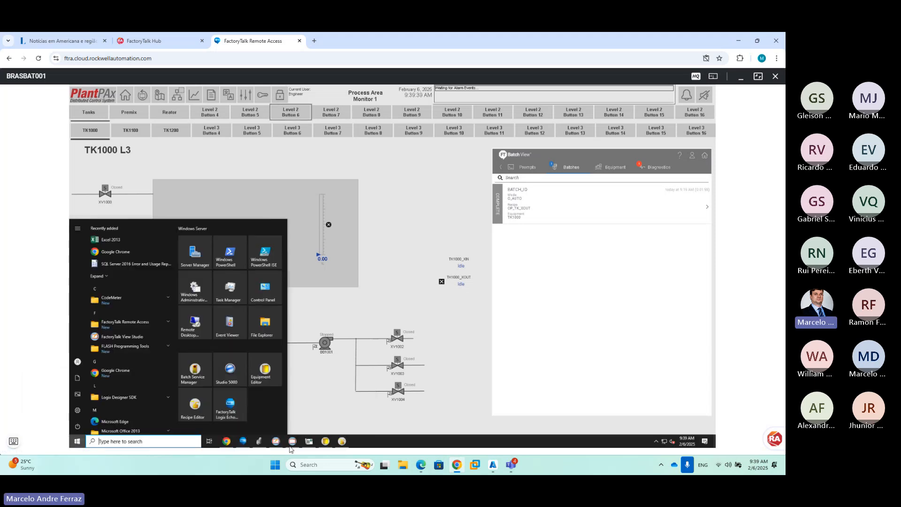
In View Studio, collapse Displays and expand System Policies > Product Policies to bring up Batch policy options
left_click(277, 442)
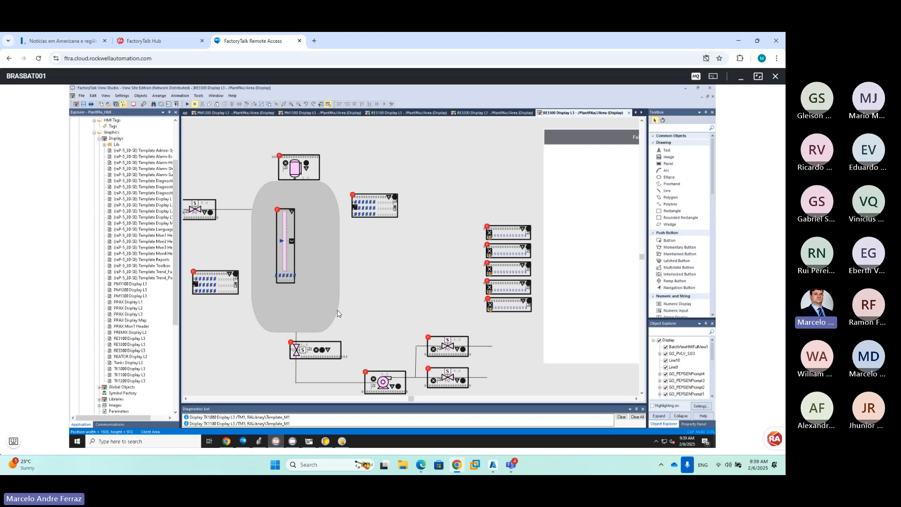
left_click(100, 139)
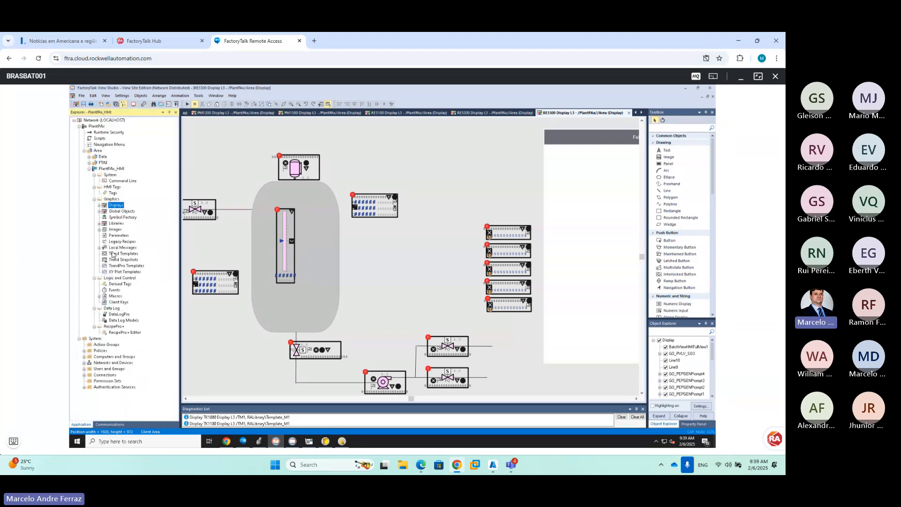
left_click(84, 351)
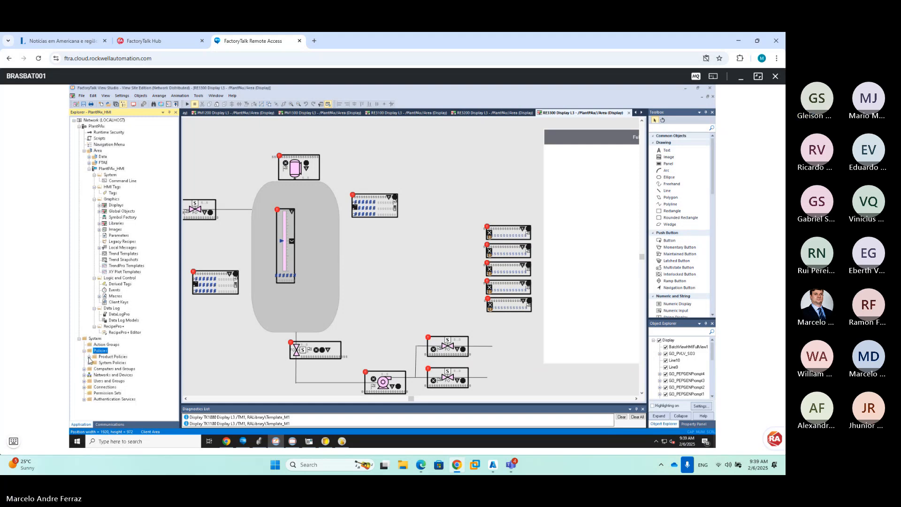
left_click(89, 357)
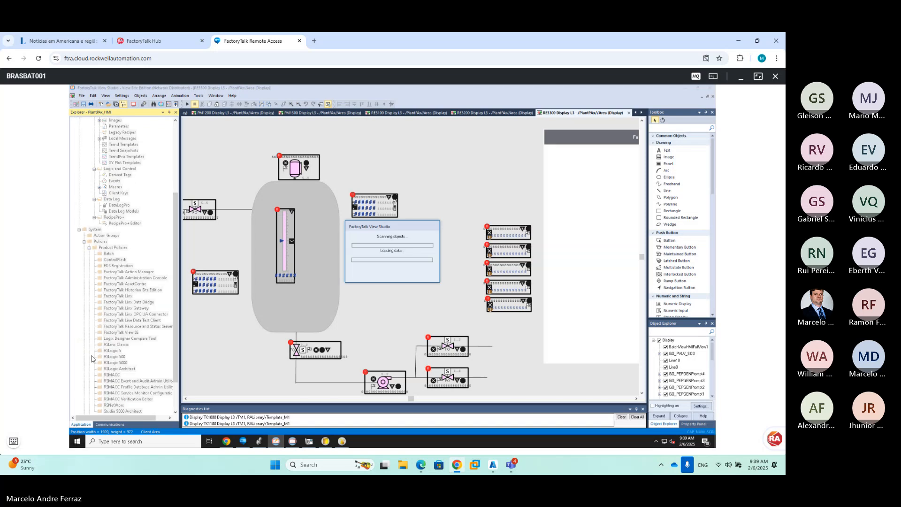
left_click(107, 254)
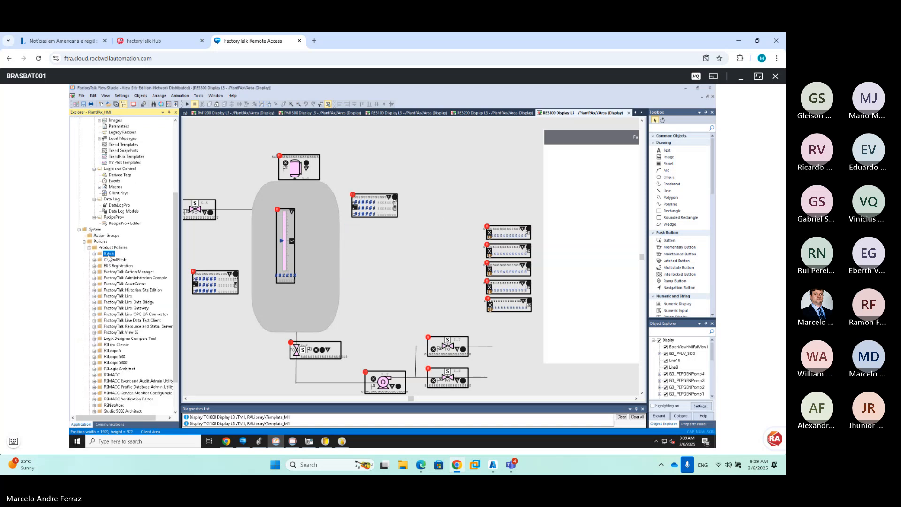
right_click(109, 255)
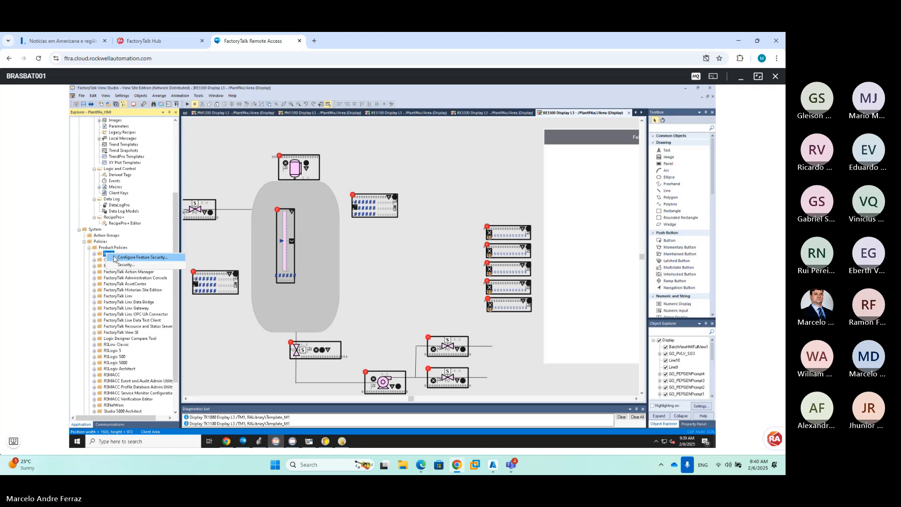
Open Batch feature security and review the All Users and Administrators permissions
left_click(114, 258)
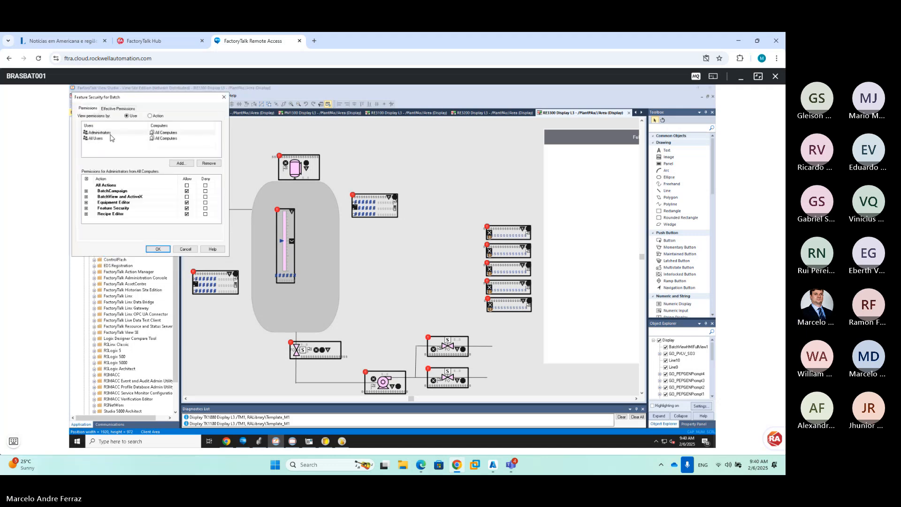
left_click(109, 139)
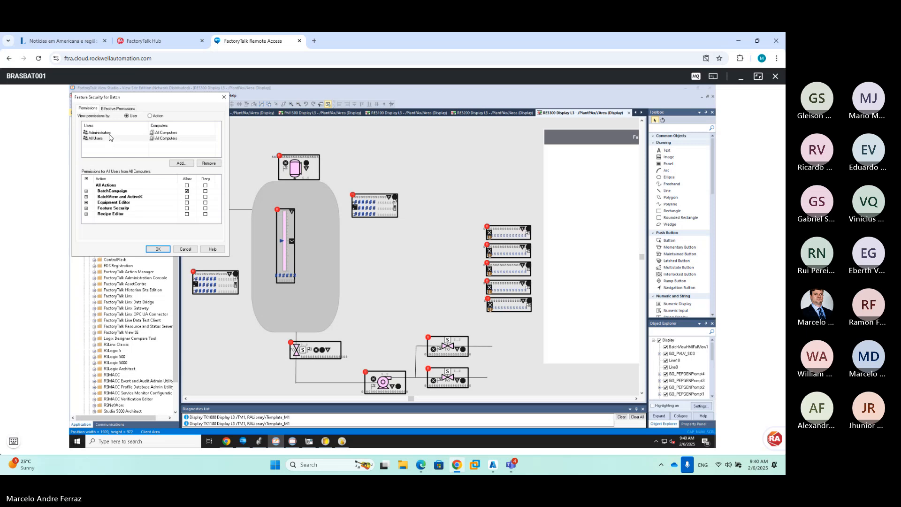
left_click(110, 133)
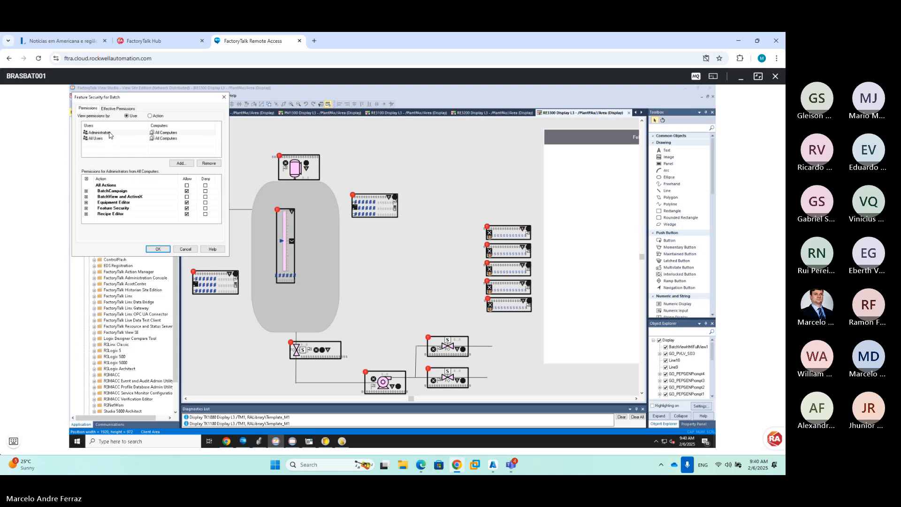
Add Engineers and allow BatchCampaign, Equipment Editor, Feature Security and Recipe Editor
left_click(181, 163)
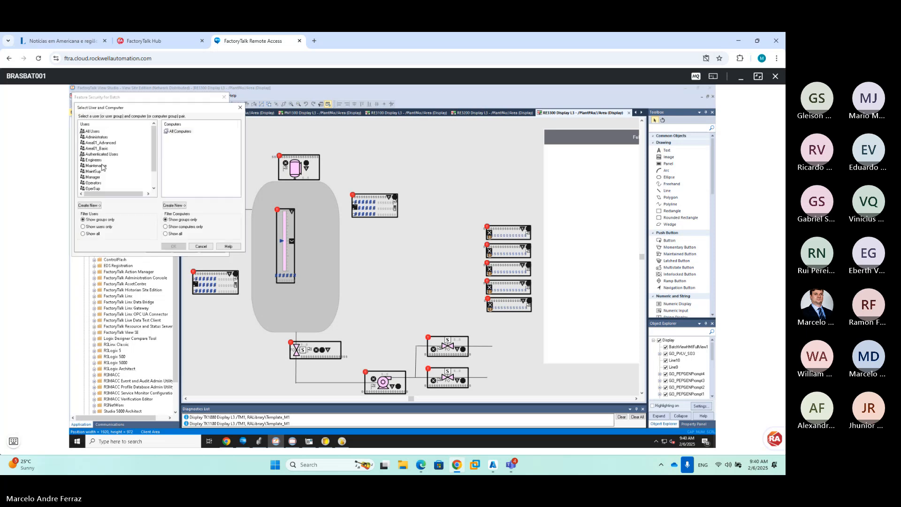
left_click(97, 160)
left_click(175, 247)
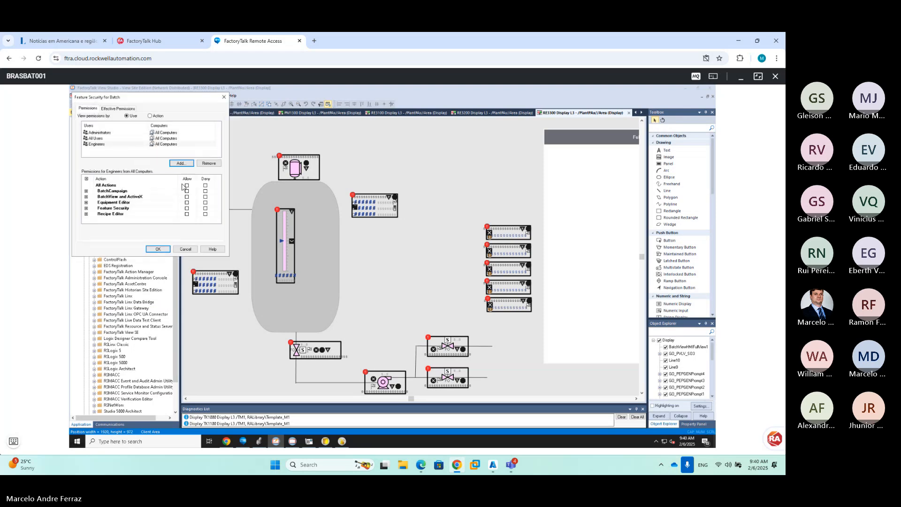
left_click(121, 133)
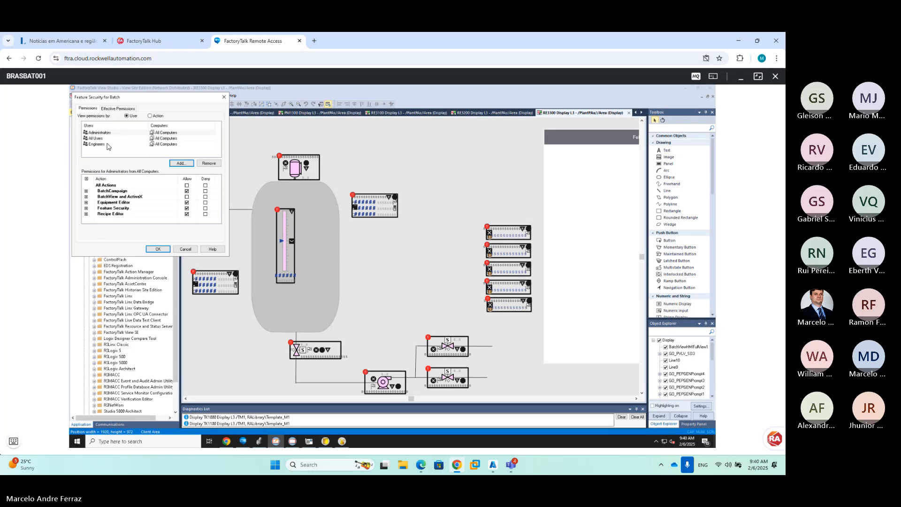
left_click(97, 144)
left_click(187, 191)
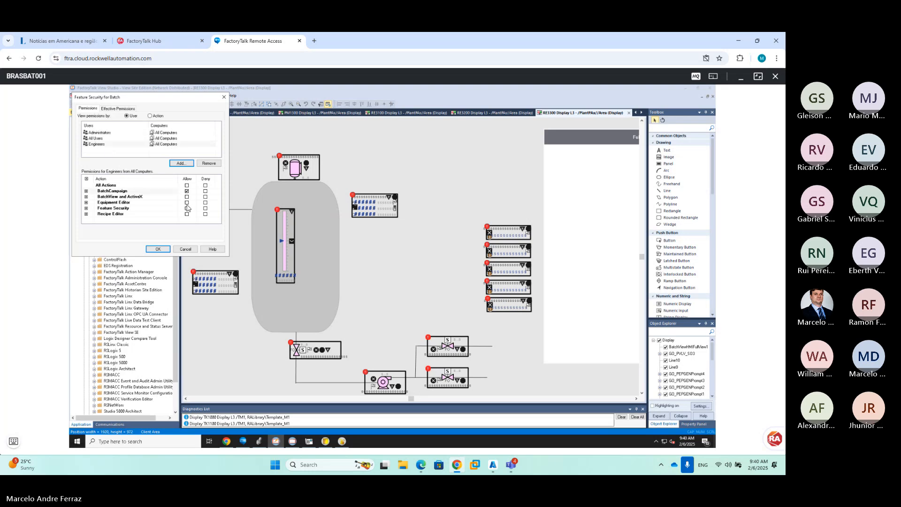
left_click(187, 202)
left_click(187, 208)
left_click(187, 214)
Add Operators with only BatchCampaign allowed, leaving Equipment Editor off, and confirm with OK
left_click(181, 164)
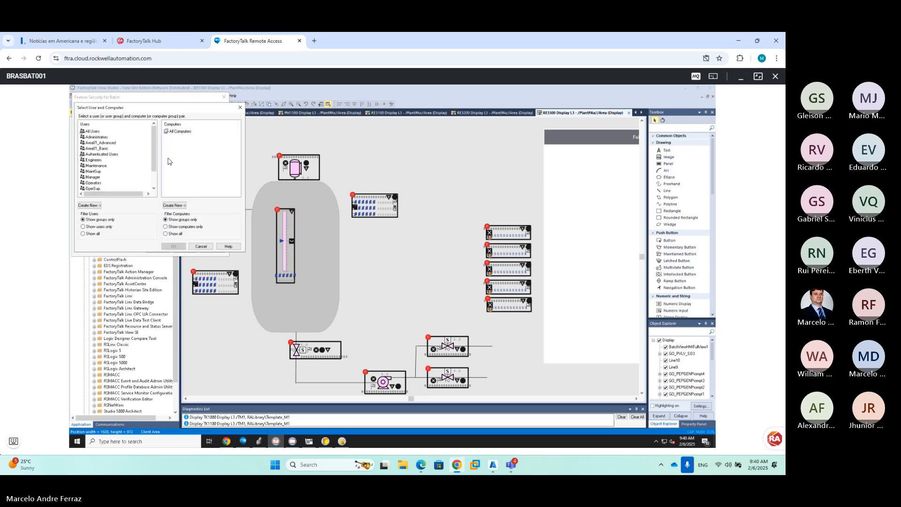
left_click(96, 183)
left_click(173, 246)
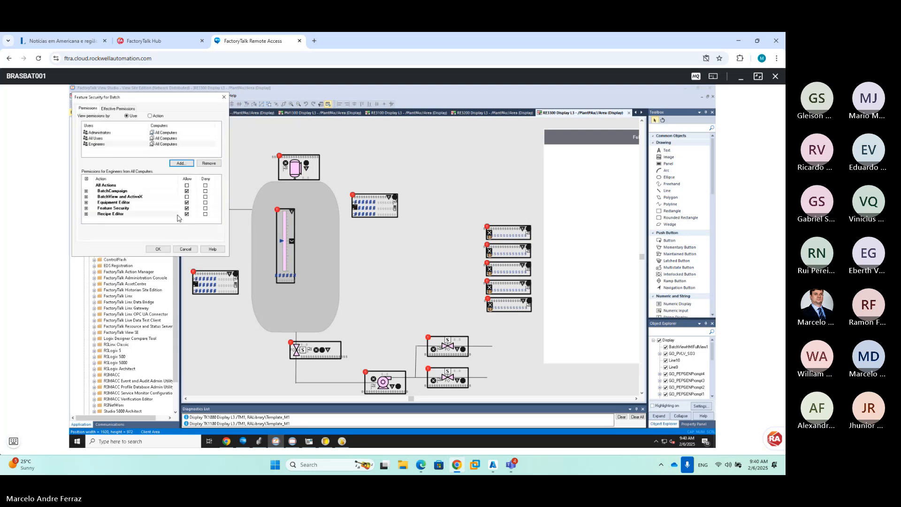
left_click(187, 191)
left_click(187, 203)
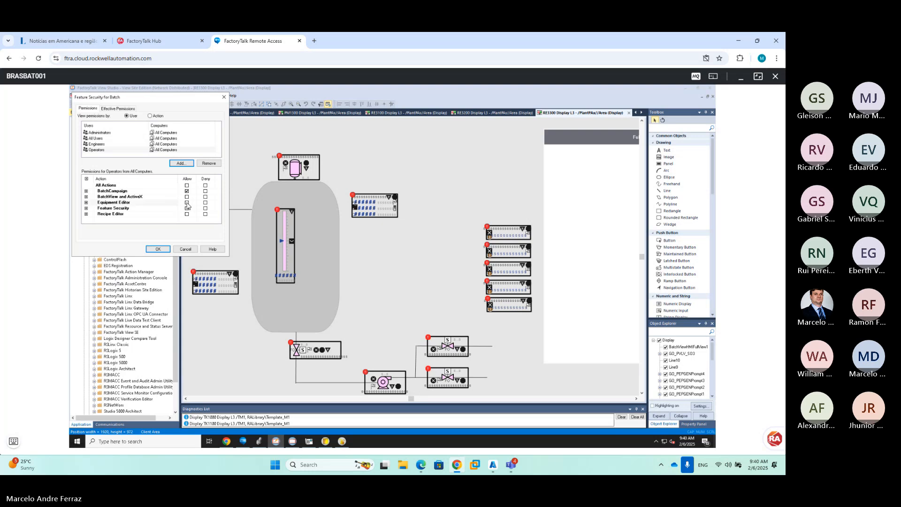
left_click(187, 202)
left_click(158, 249)
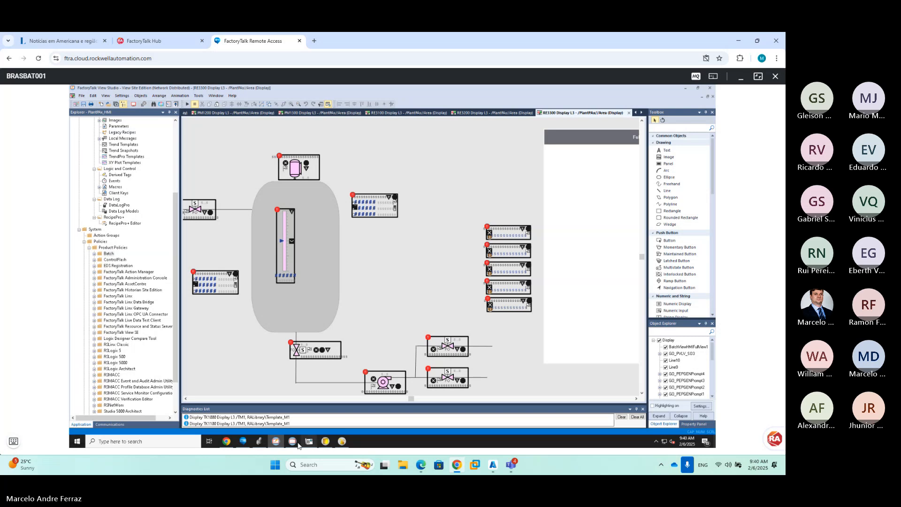
In the PlantPAx client, show the TK1000 L3 display and list its batches in Batch View
left_click(295, 444)
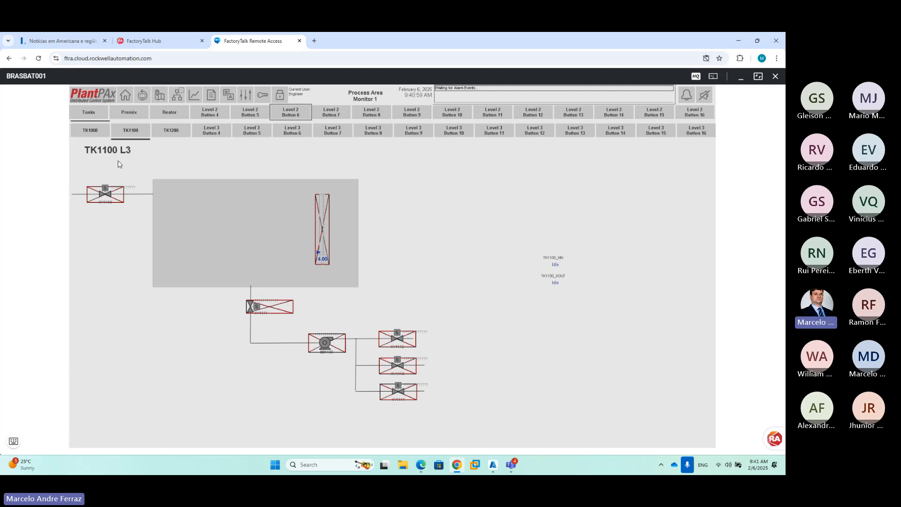
left_click(101, 139)
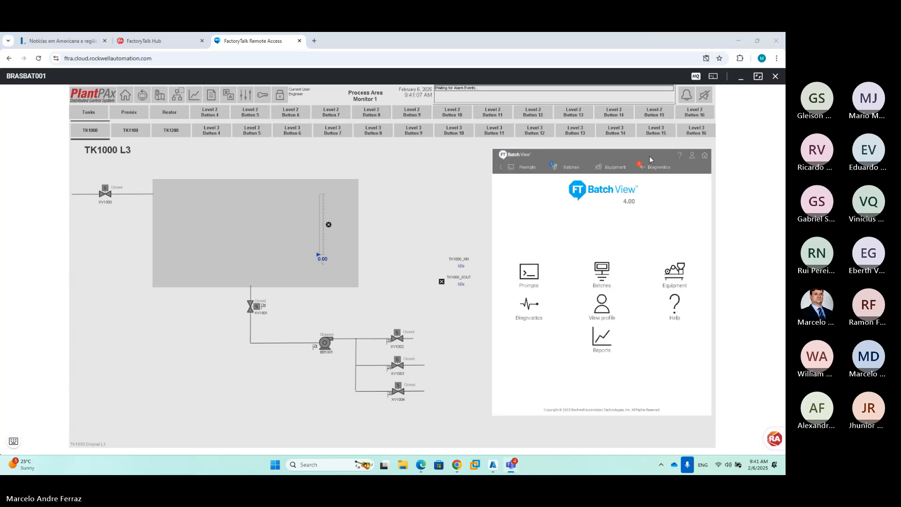
left_click(571, 167)
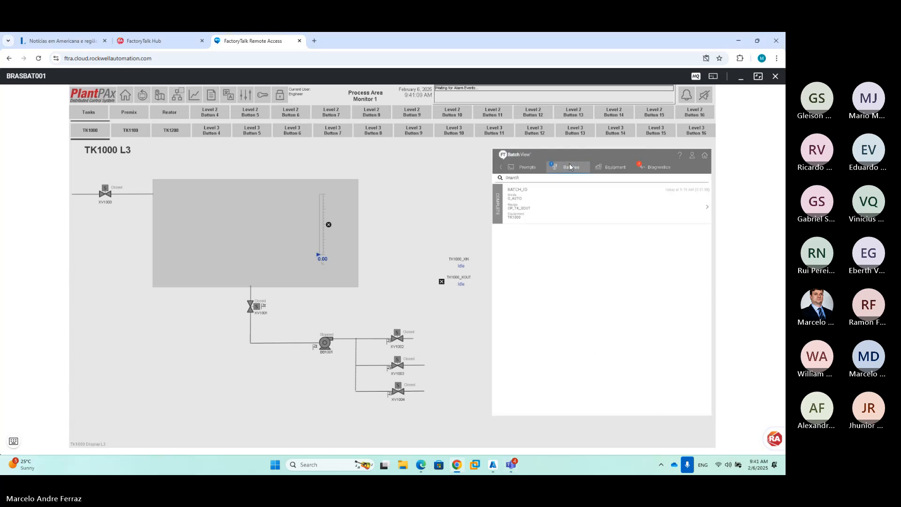
Open and dismiss the remote Start menu, then return to View Studio
left_click(14, 442)
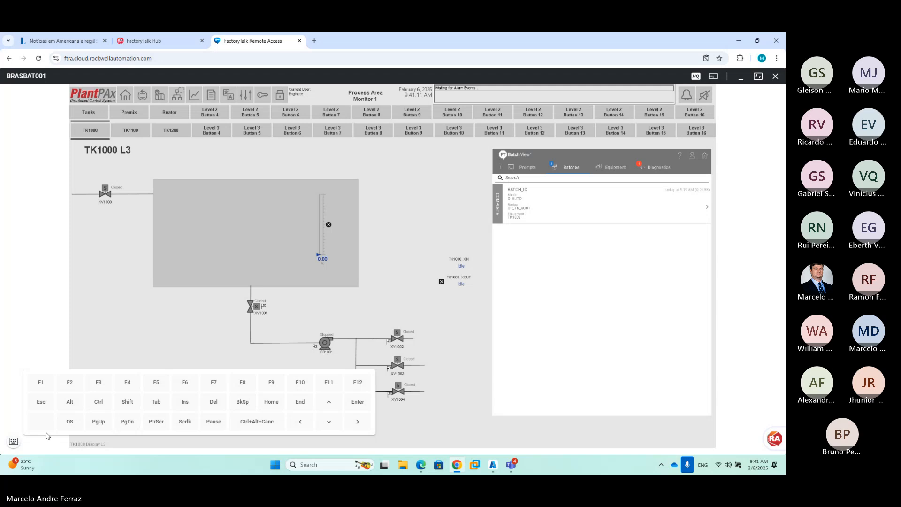
left_click(70, 421)
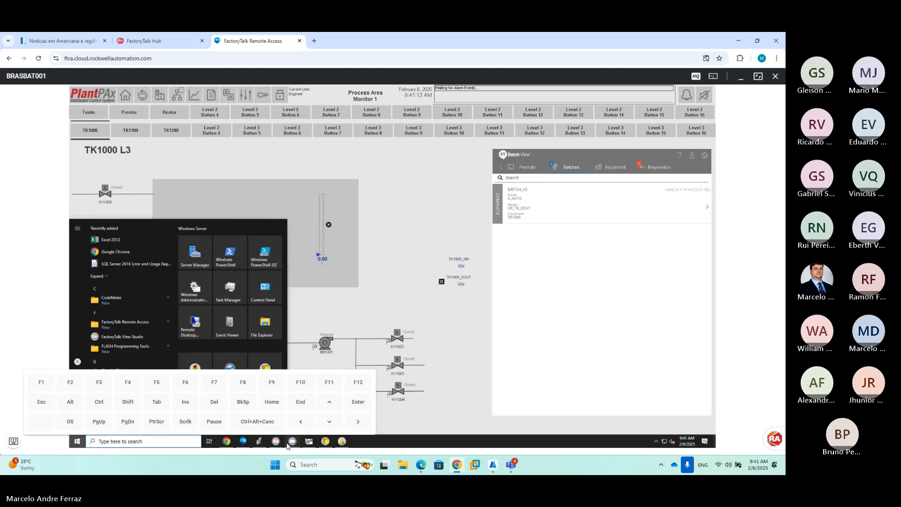
left_click(14, 441)
mouse_move(292, 442)
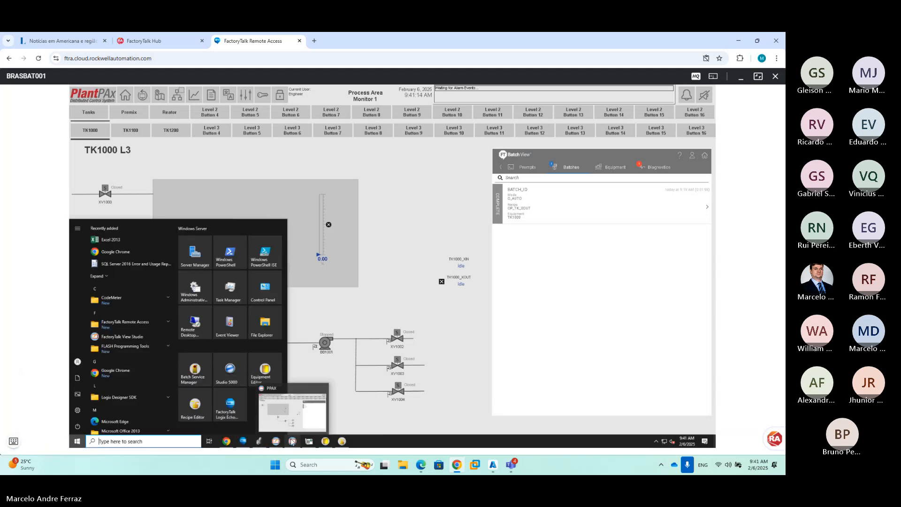
left_click(289, 424)
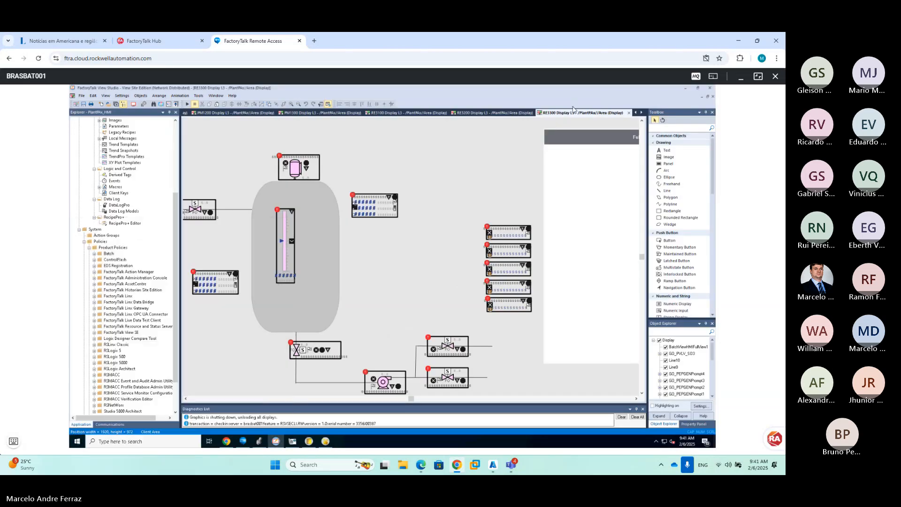
Close the RE3300, RE3200 and RE3100 display tabs
left_click(629, 113)
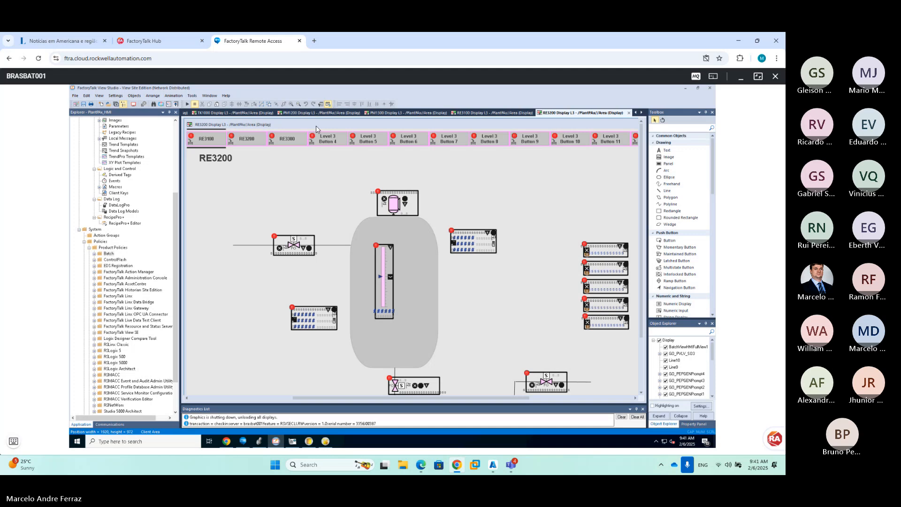
left_click(580, 399)
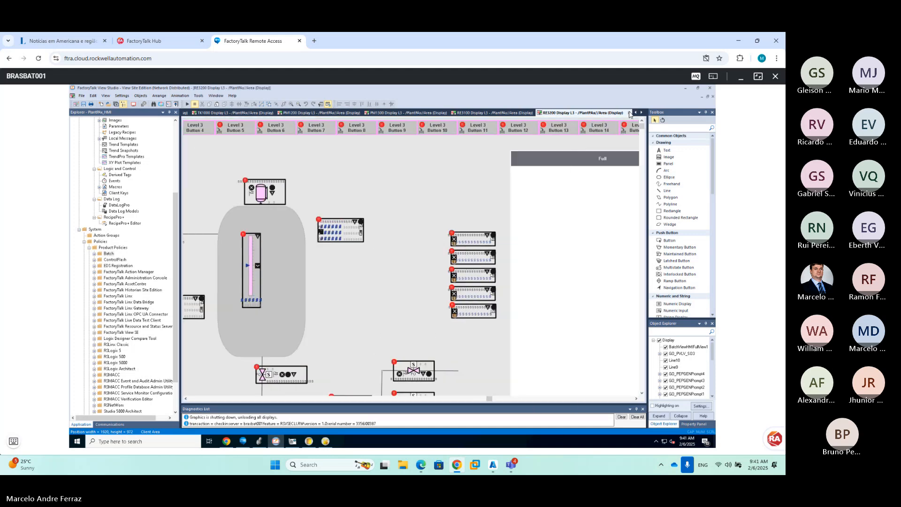
left_click(629, 113)
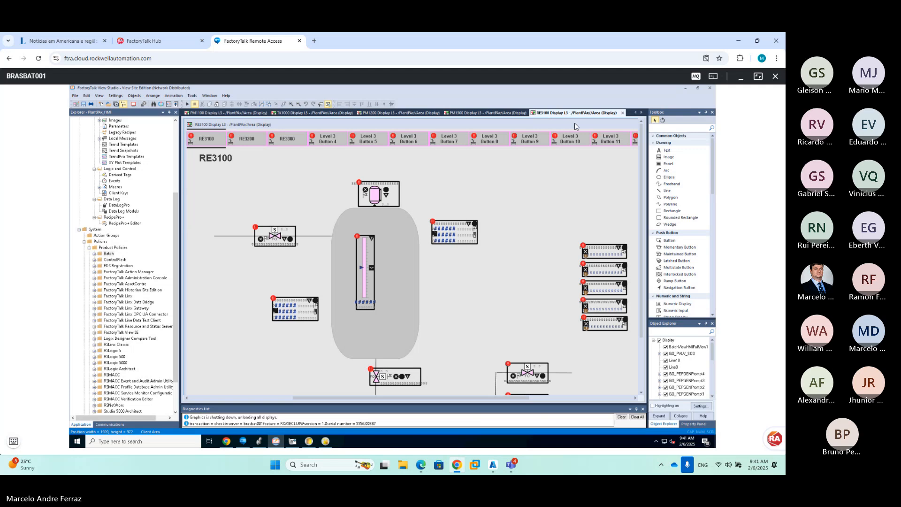
left_click(588, 399)
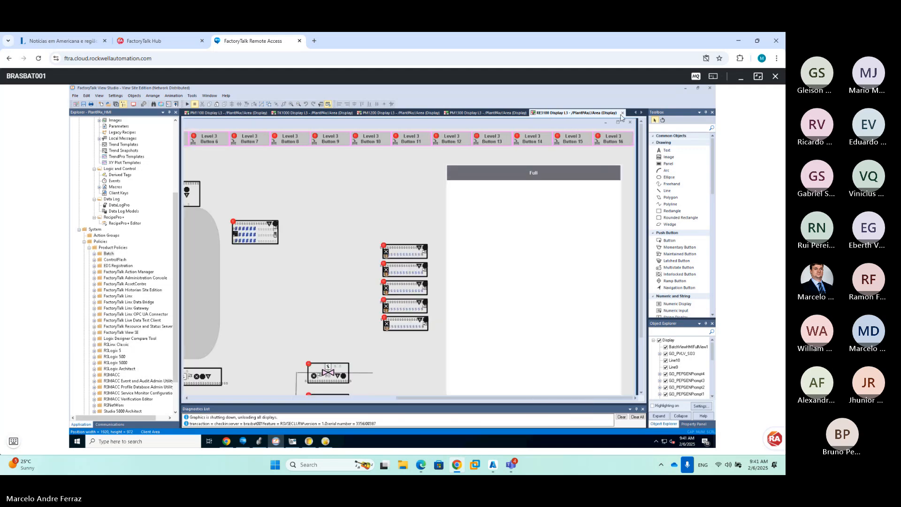
left_click(622, 113)
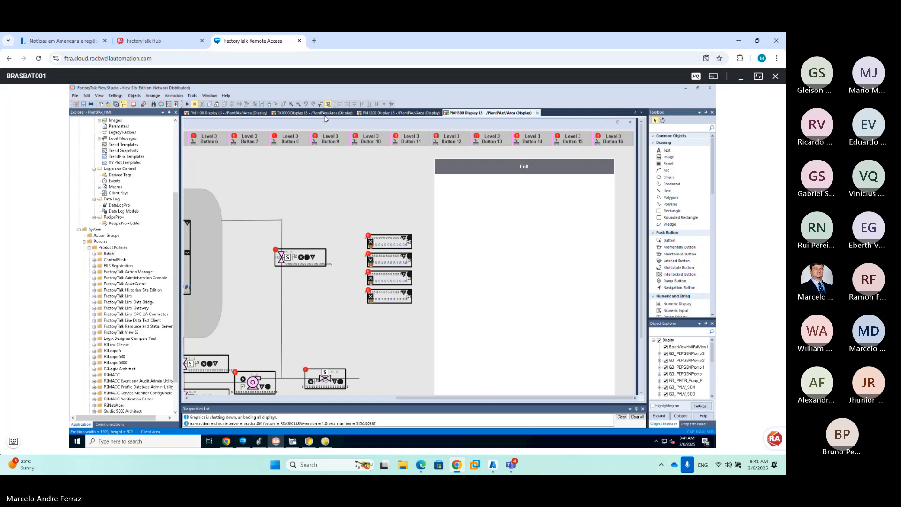
On maximized, zoomed-out PM1300 Display L3, shift the Full panel slightly right, widen it, and close it
double_click(291, 120)
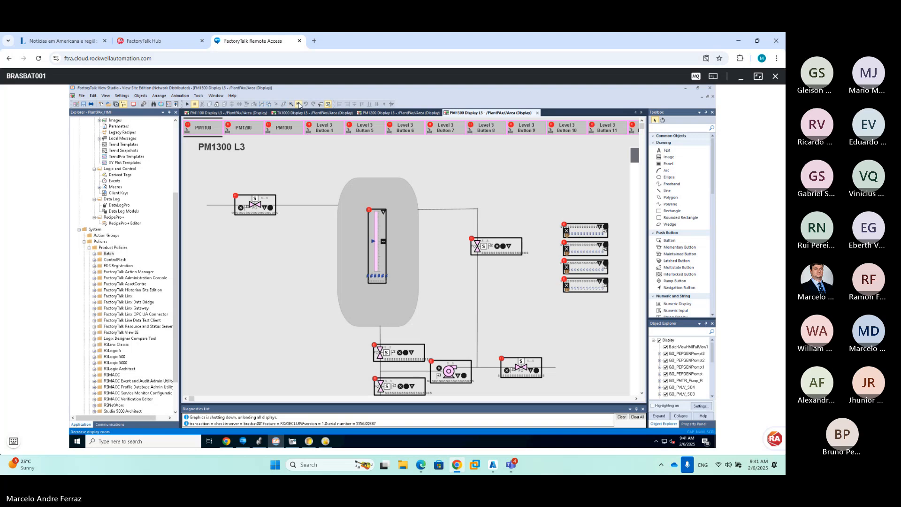
left_click(299, 104)
left_click(299, 104)
left_click(298, 104)
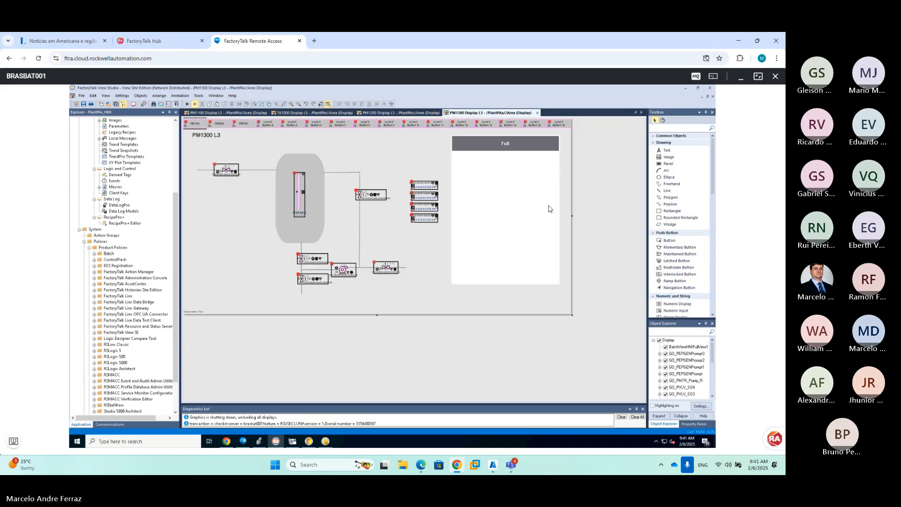
left_click(504, 235)
left_click_drag(502, 235, 508, 233)
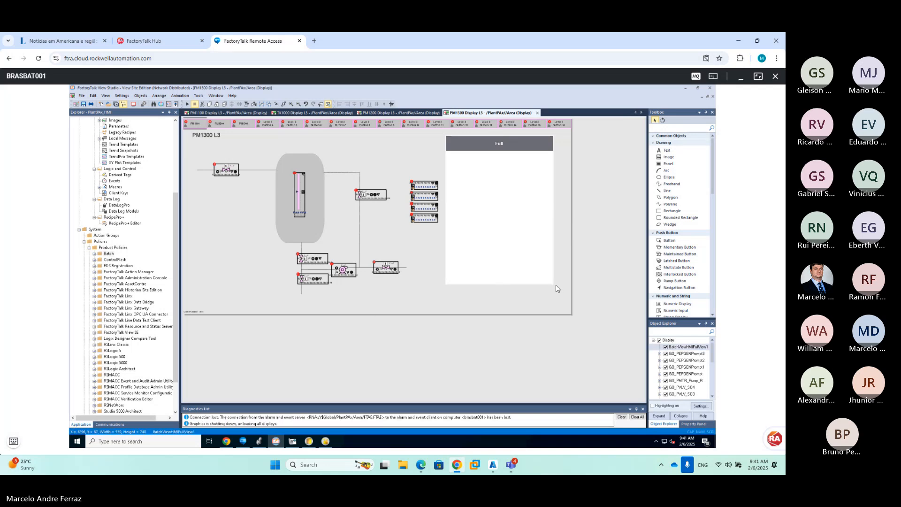
left_click_drag(557, 288, 561, 283)
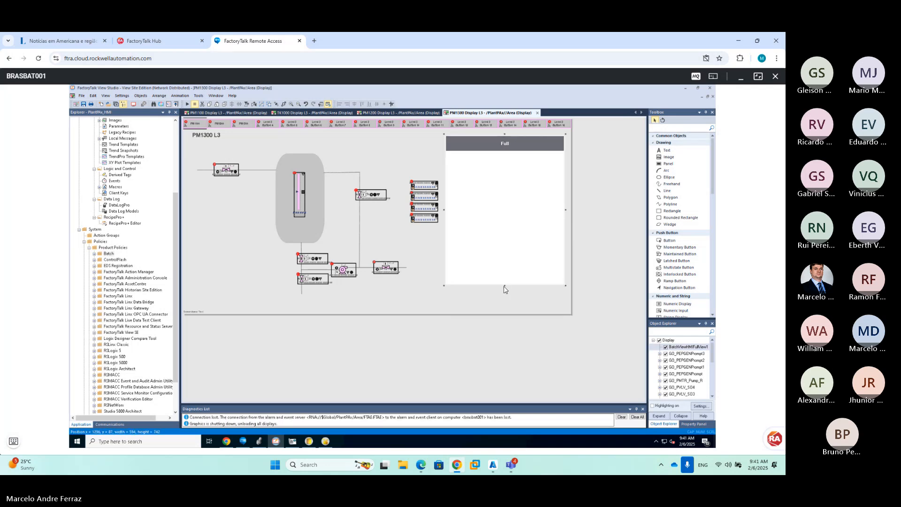
left_click(503, 290)
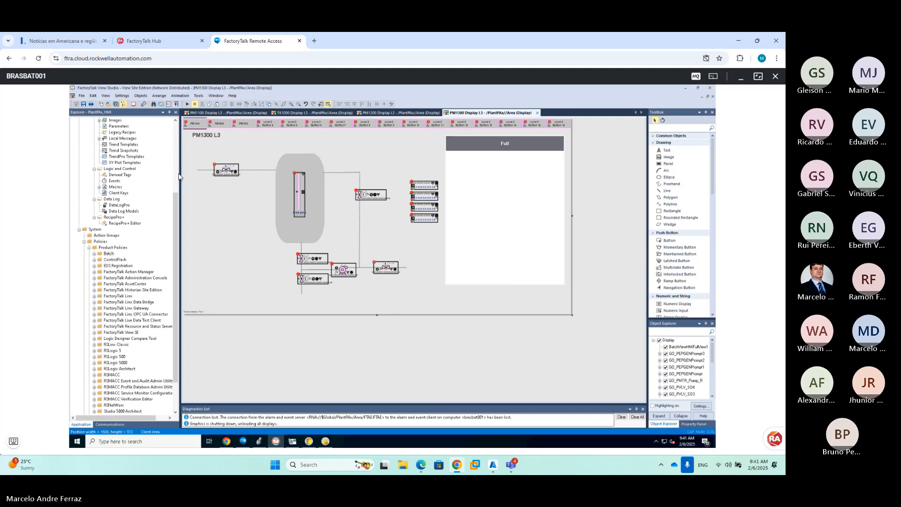
left_click(538, 113)
Save PM1300, then move PM1200's process graphics up and left
left_click(366, 277)
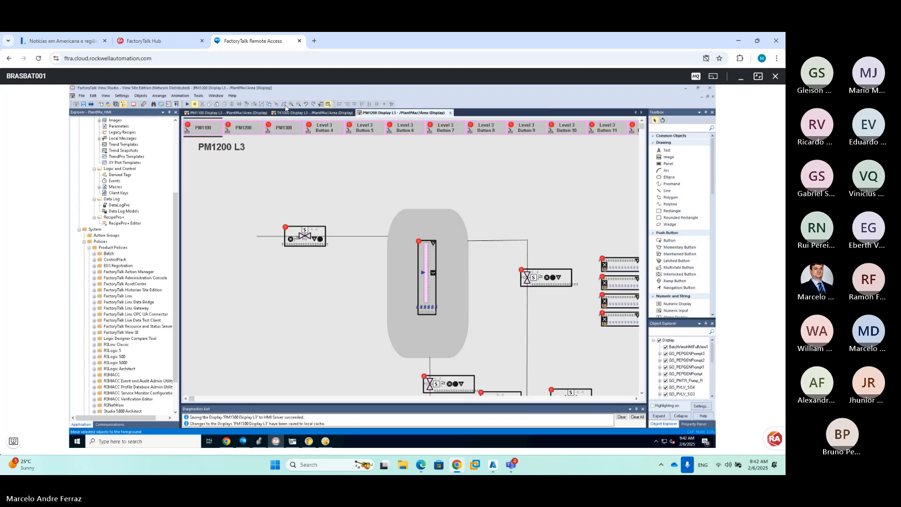
left_click(298, 104)
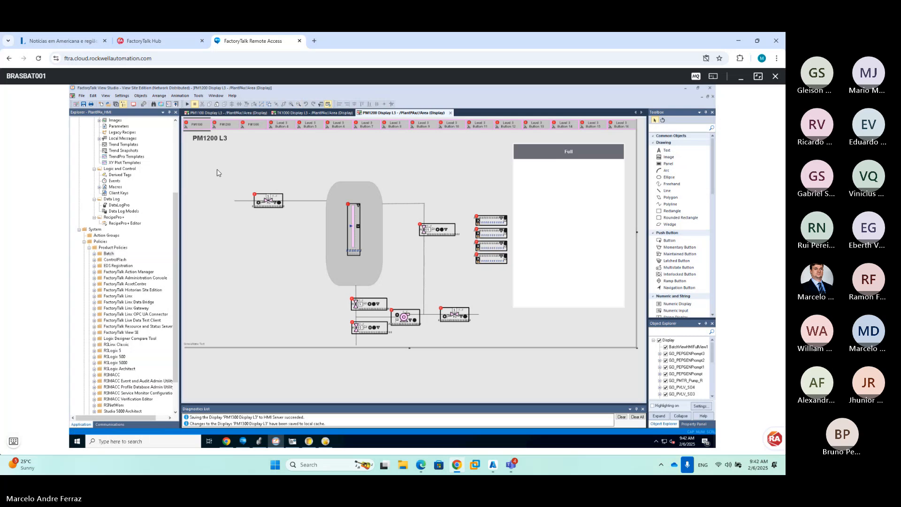
left_click_drag(209, 165, 519, 359)
left_click_drag(367, 238, 324, 219)
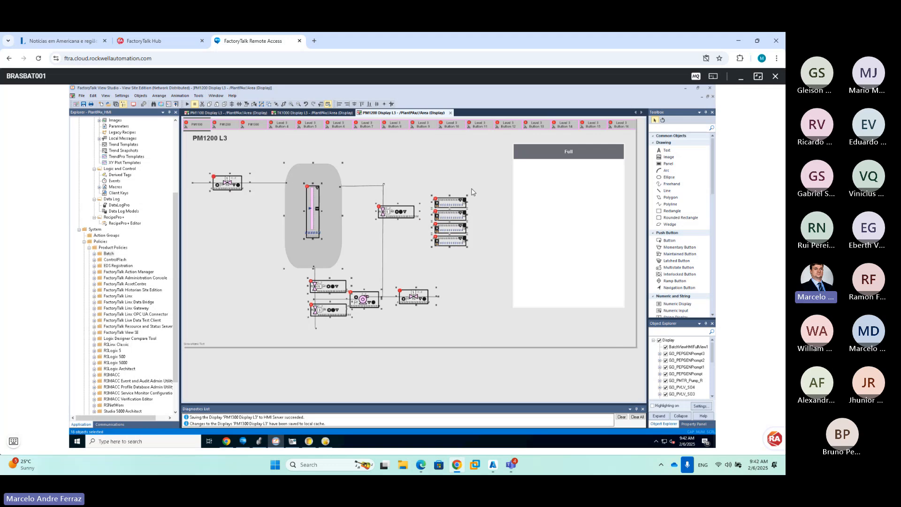
left_click(496, 195)
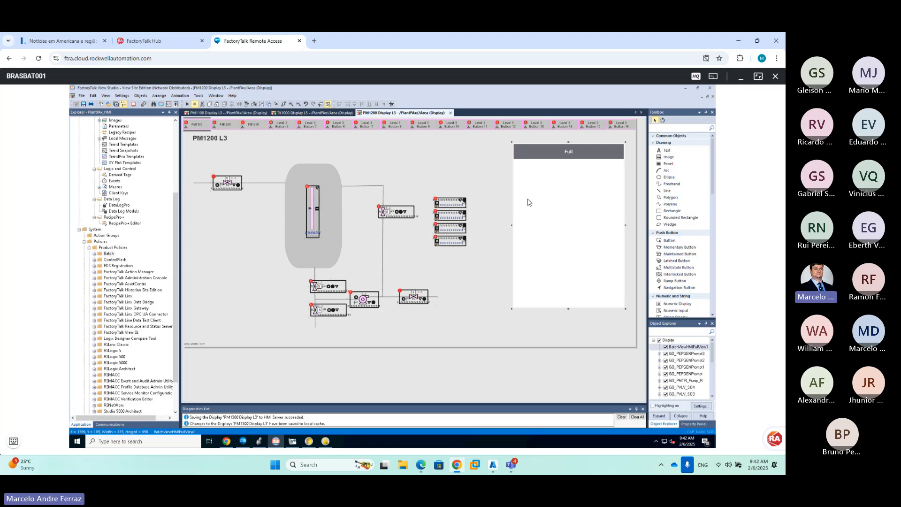
Shift PM1200's Full panel left, enlarge it down and right, and zoom back in
left_click_drag(527, 201, 497, 209)
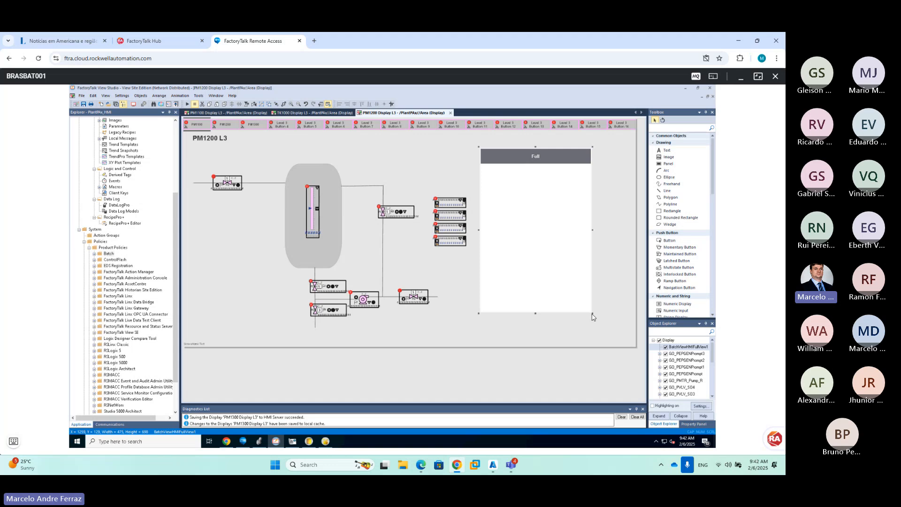
left_click_drag(592, 314, 616, 318)
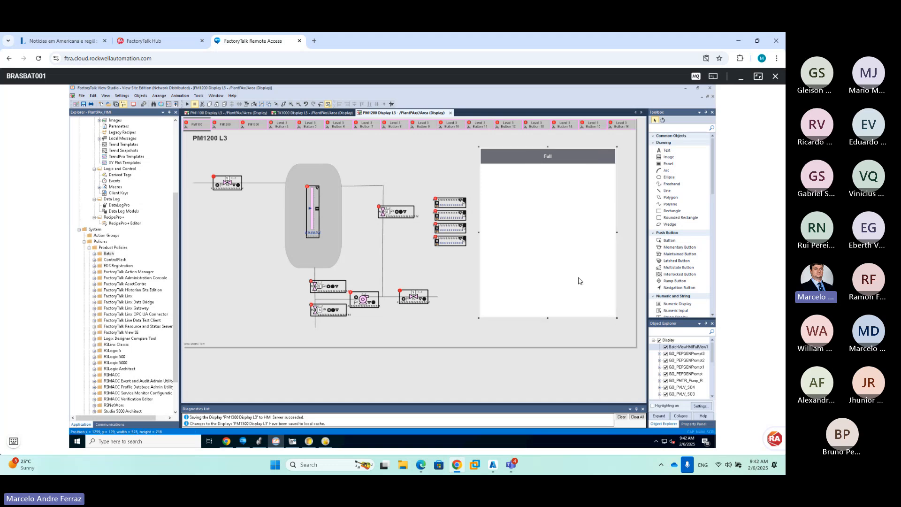
left_click(413, 147)
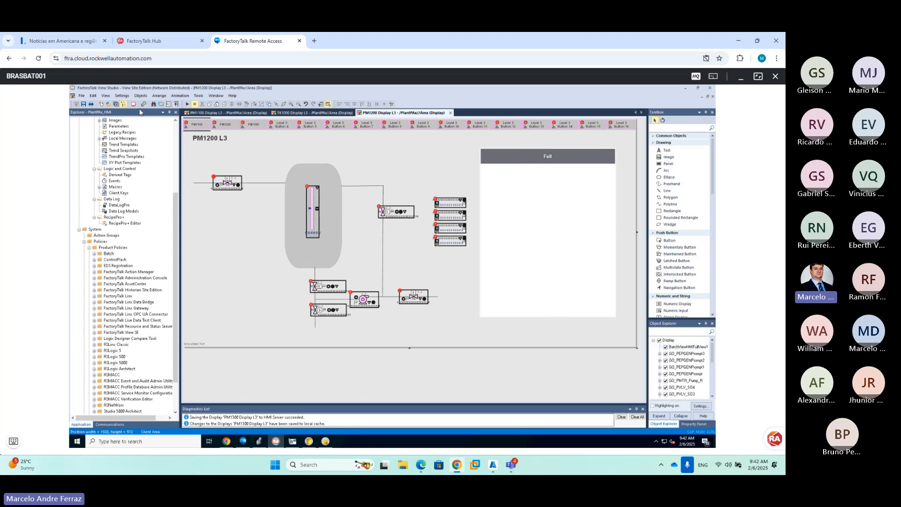
key("ctrl+plus")
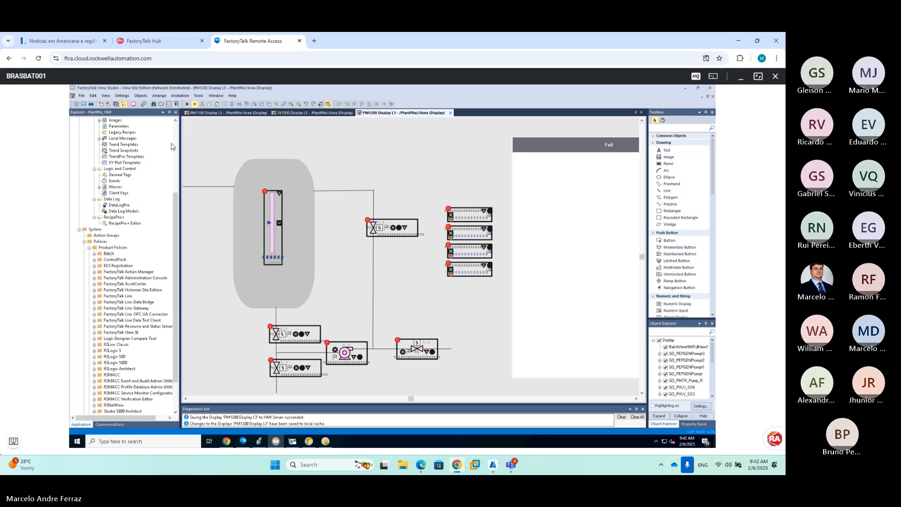
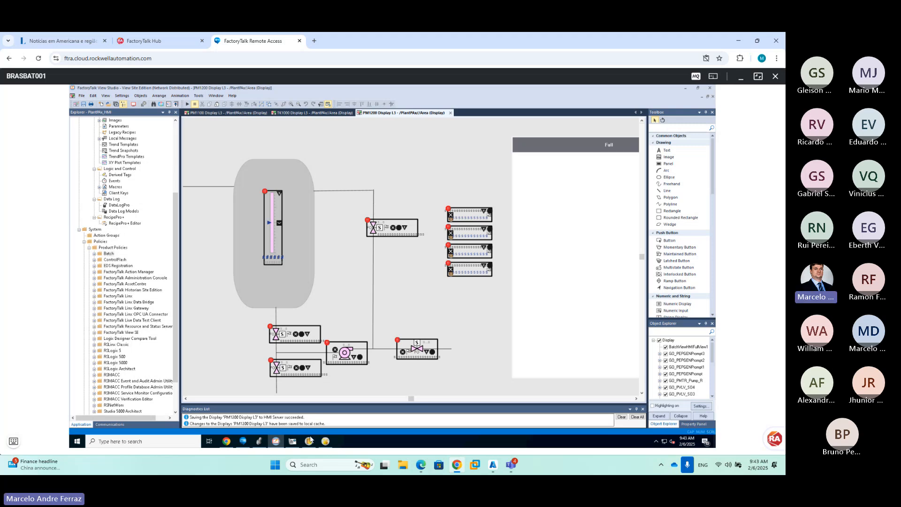
In Logix Designer, close the TK1200 and TK1100 XOUT phase routines and collapse TK1200_XOUT_PHASE
mouse_move(280, 441)
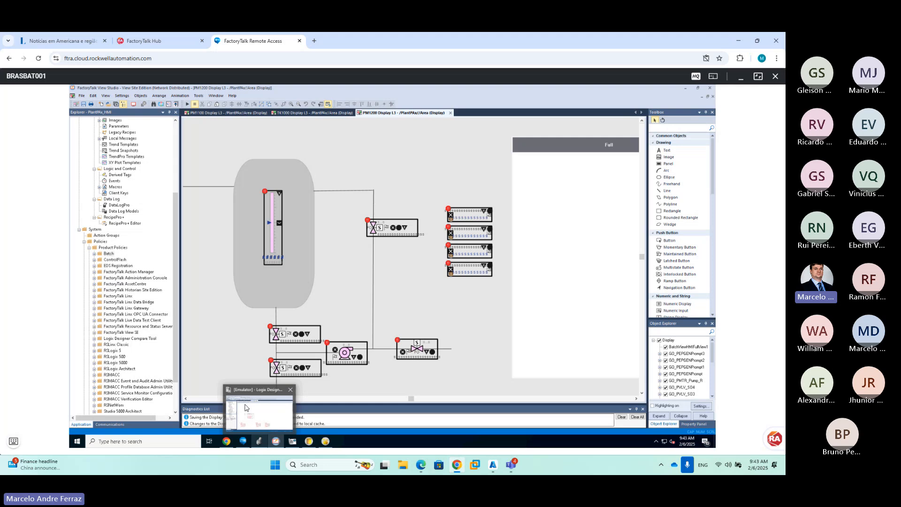
left_click(251, 389)
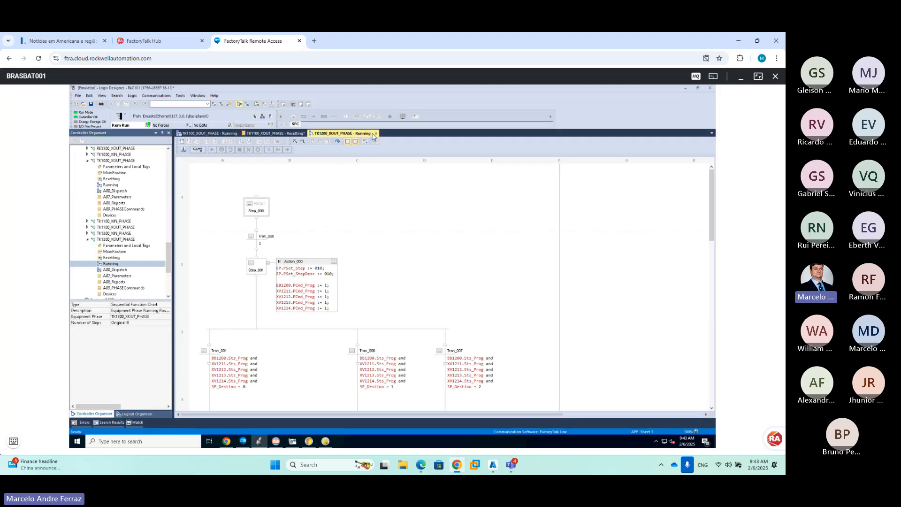
left_click(376, 136)
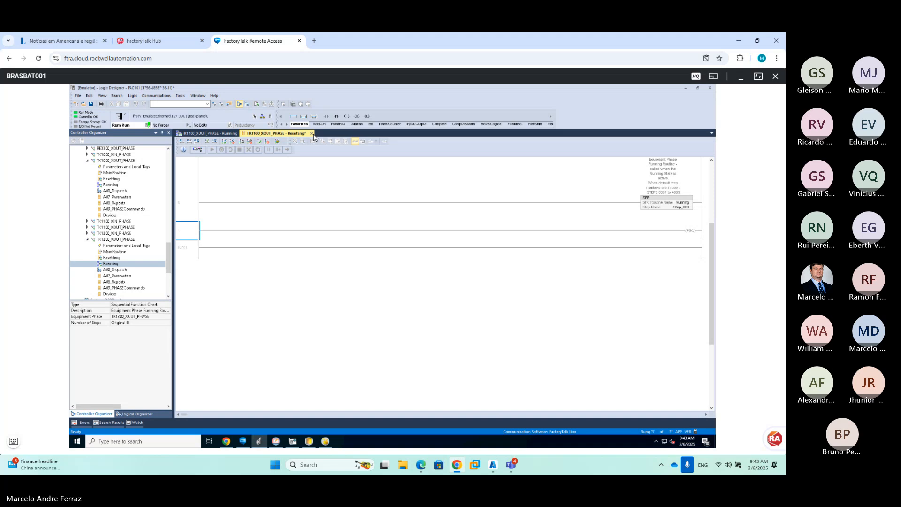
left_click(312, 134)
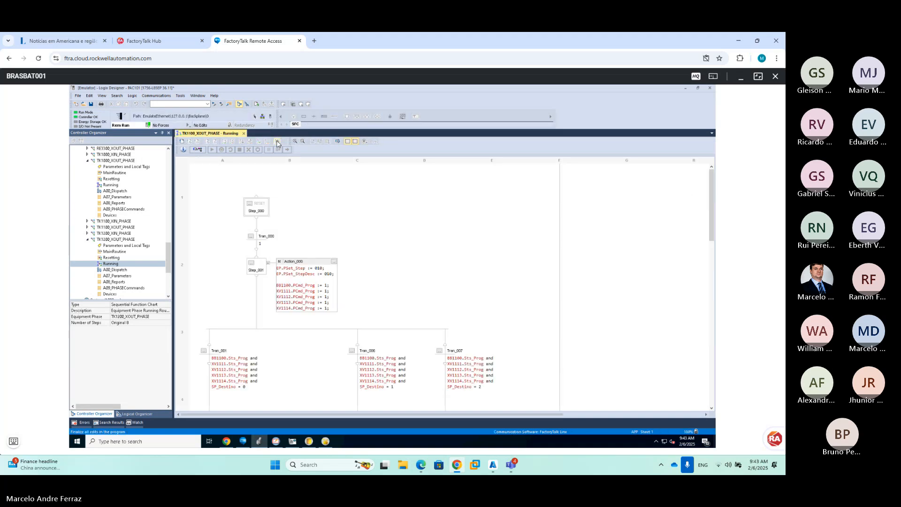
left_click(244, 136)
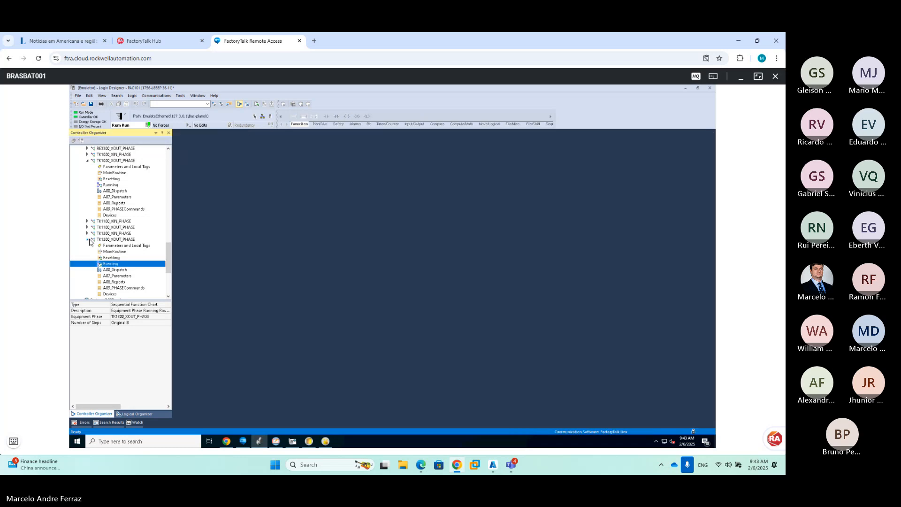
left_click(87, 239)
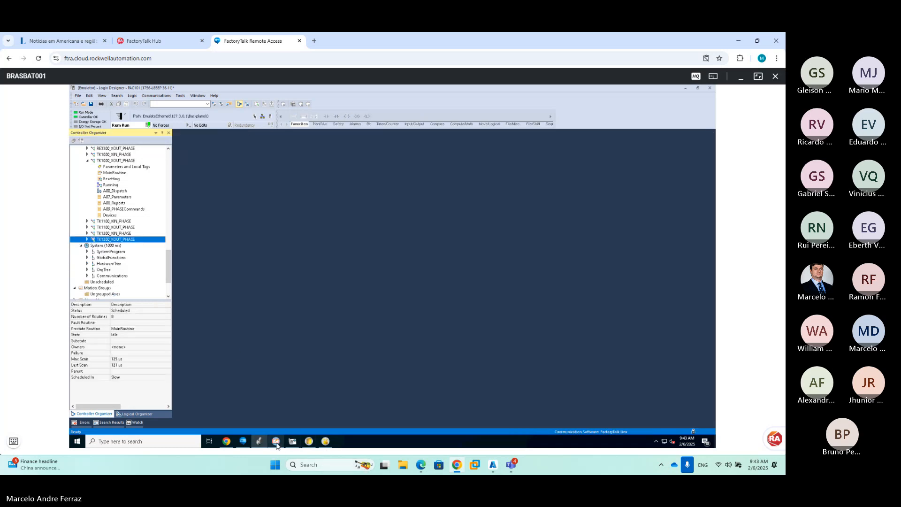
mouse_move(277, 444)
left_click(272, 419)
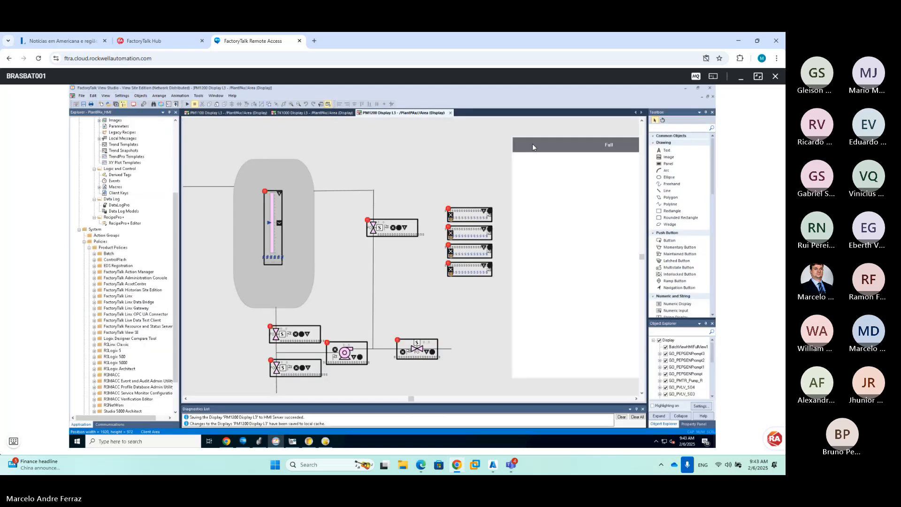
Close the PM1200 and TK1000 displays, then maximize PM1100 Display L3 and zoom out to the whole canvas
left_click(450, 112)
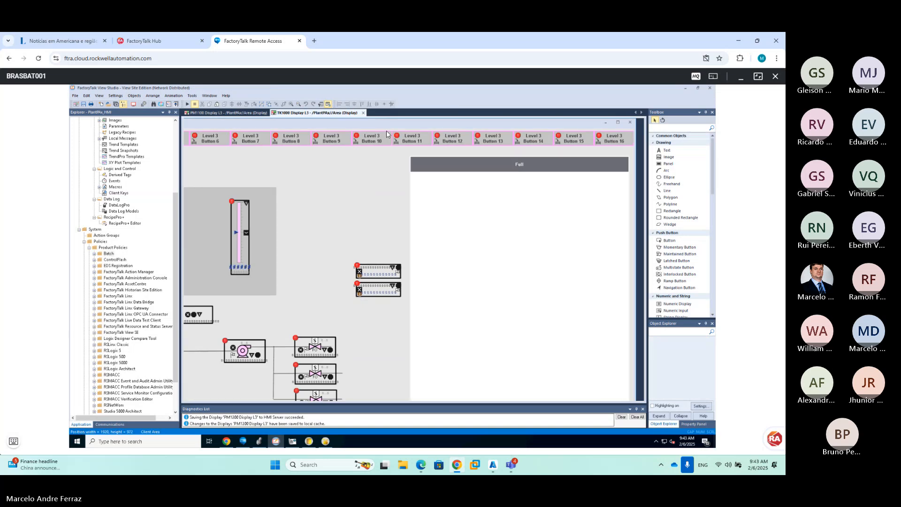
left_click(362, 113)
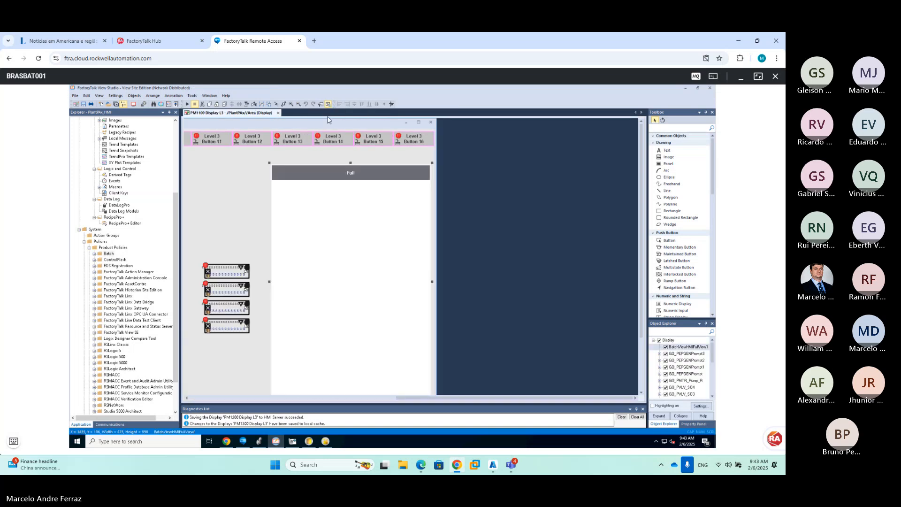
left_click(418, 122)
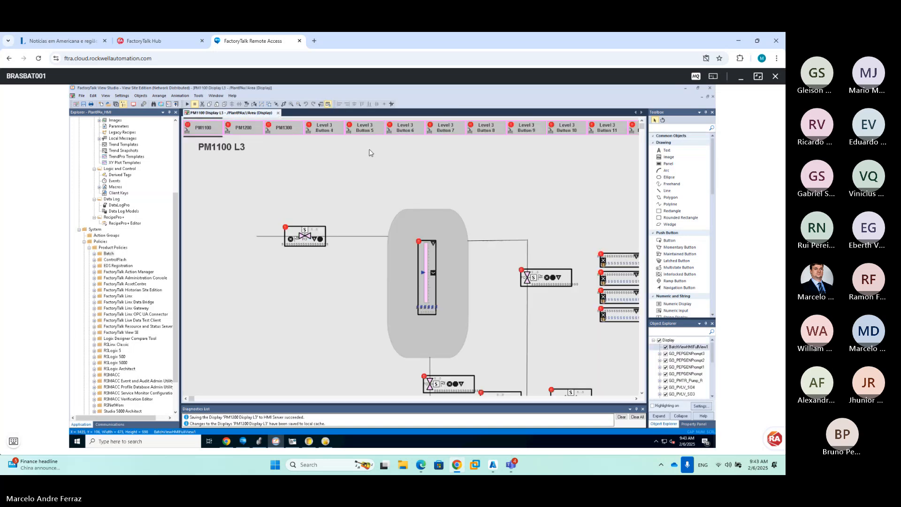
left_click(298, 105)
left_click(298, 104)
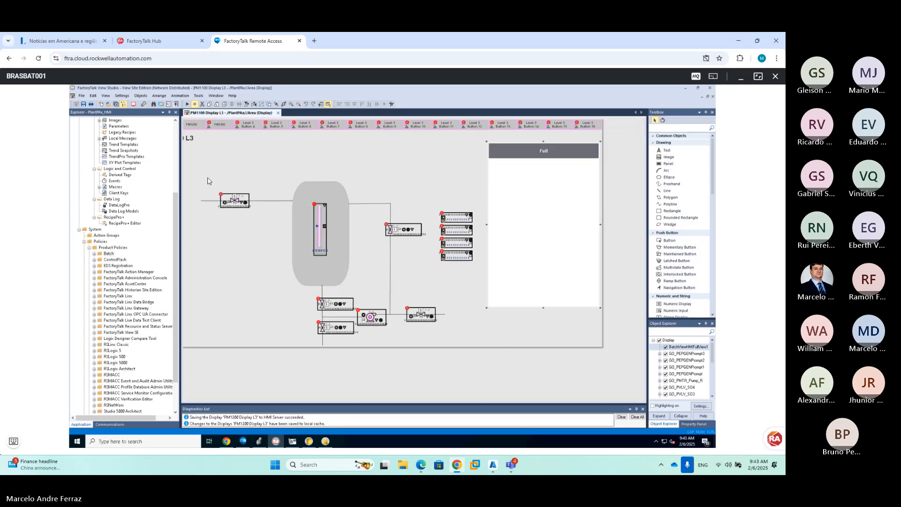
left_click_drag(191, 160, 392, 281)
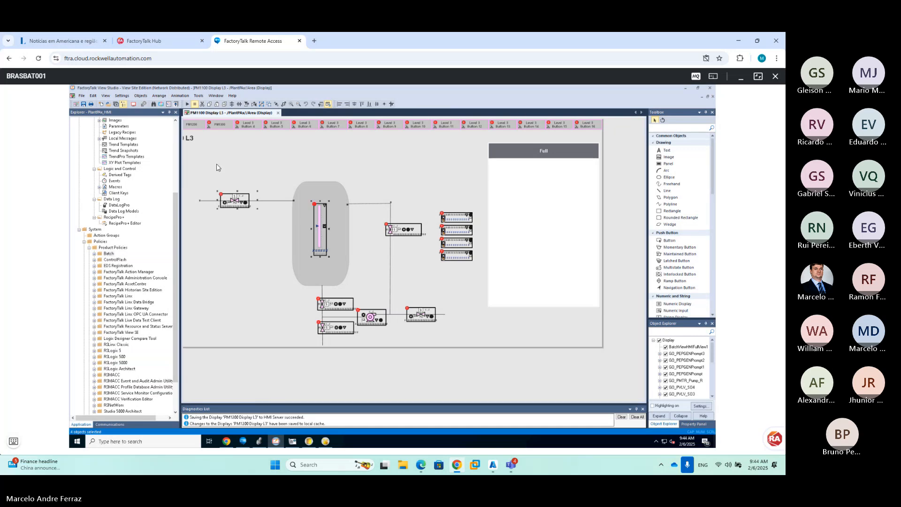
left_click(193, 156)
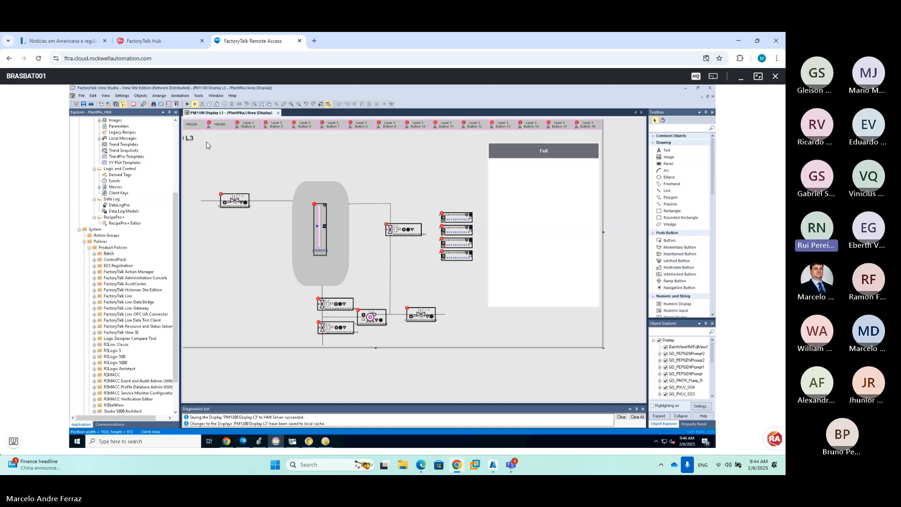
left_click(290, 105)
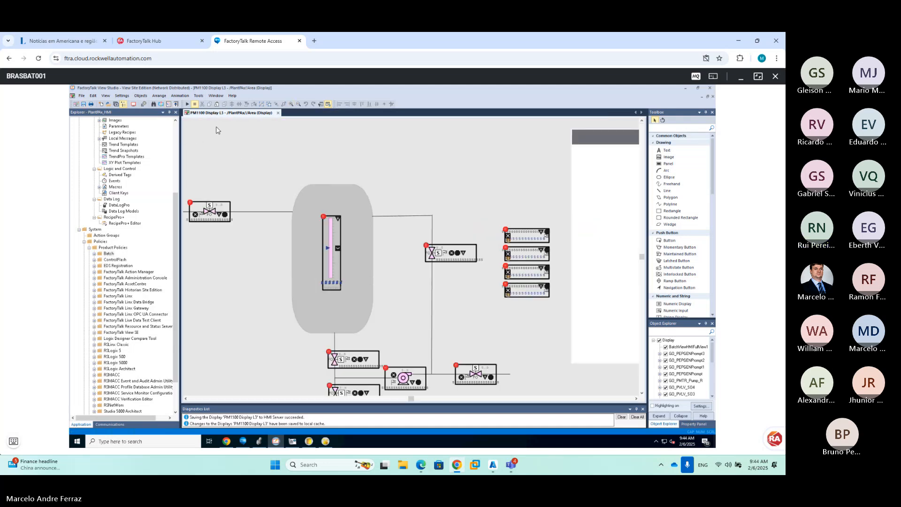
left_click(299, 103)
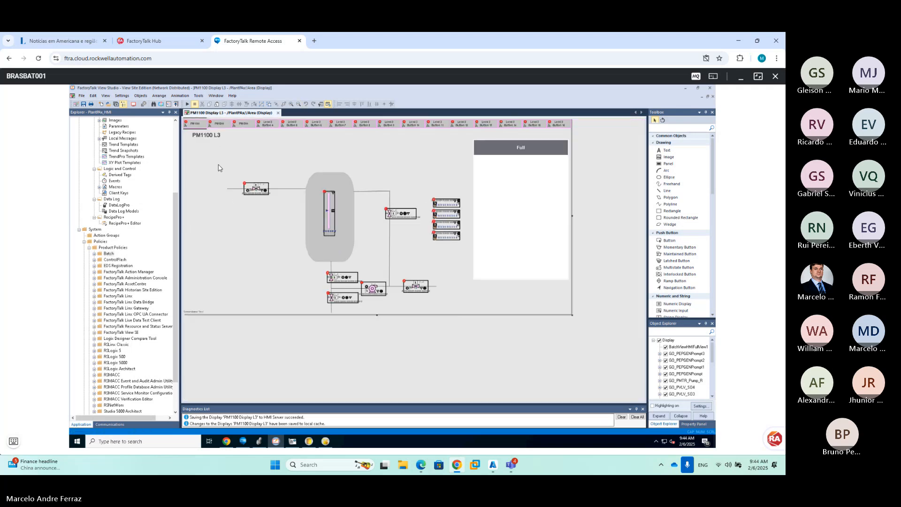
Move PM1100's process graphics up and to the left
left_click_drag(207, 146, 478, 331)
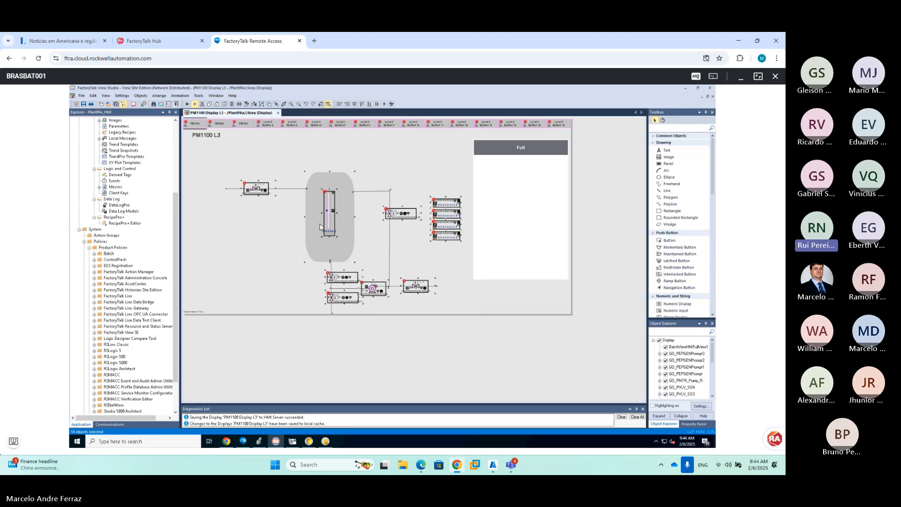
left_click_drag(320, 224, 295, 212)
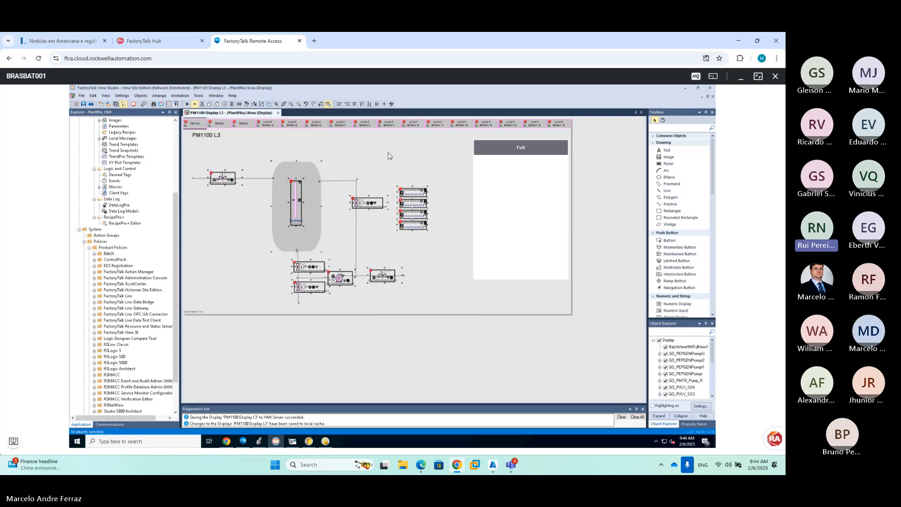
left_click(483, 173)
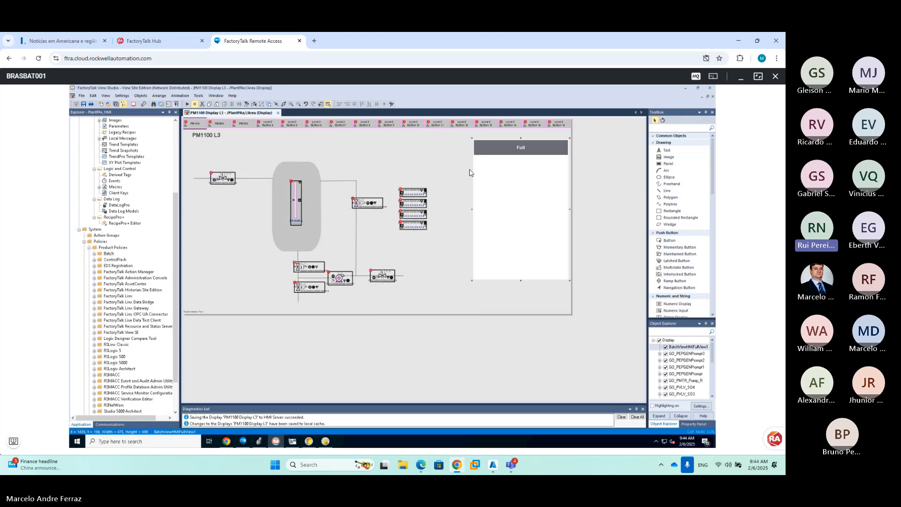
Shift the BatchViewHMIFullView1 panel left, widen it, and save PM1100
double_click(464, 169)
left_click(163, 243)
left_click_drag(488, 181, 452, 183)
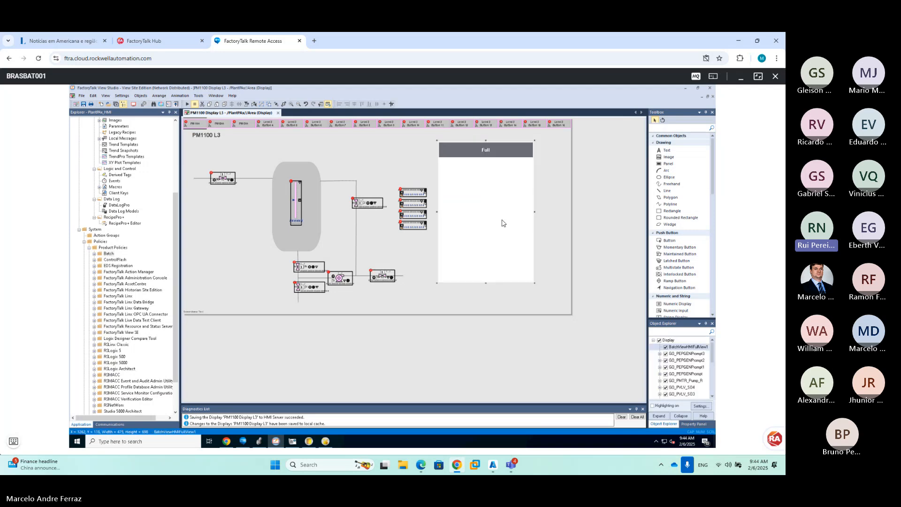
left_click(536, 287)
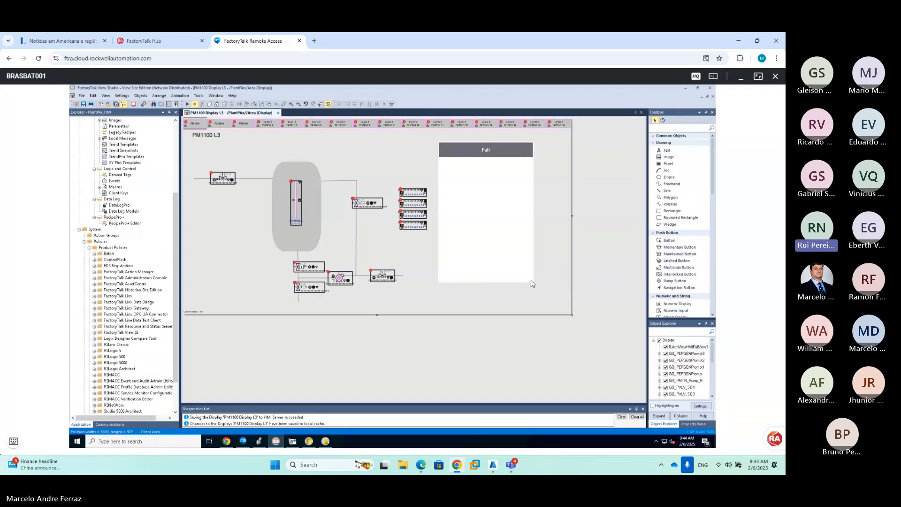
left_click(533, 281)
left_click_drag(534, 287, 559, 285)
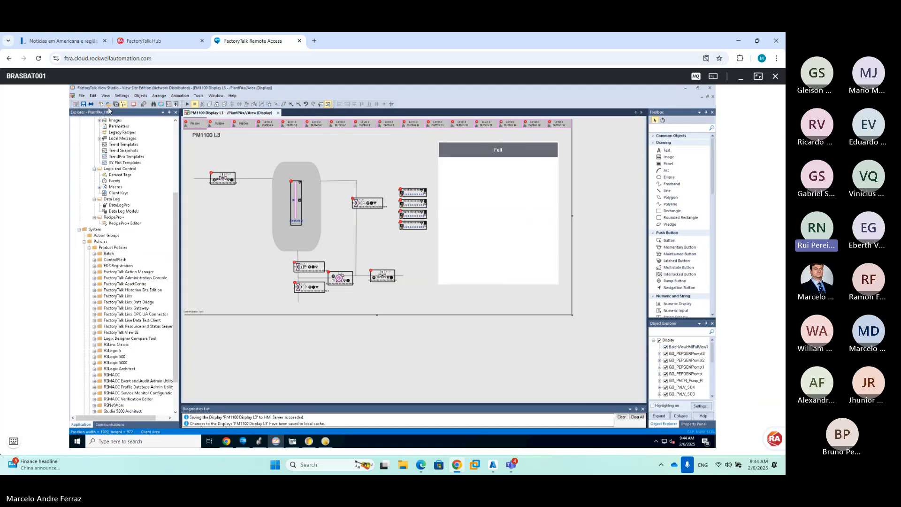
left_click(85, 104)
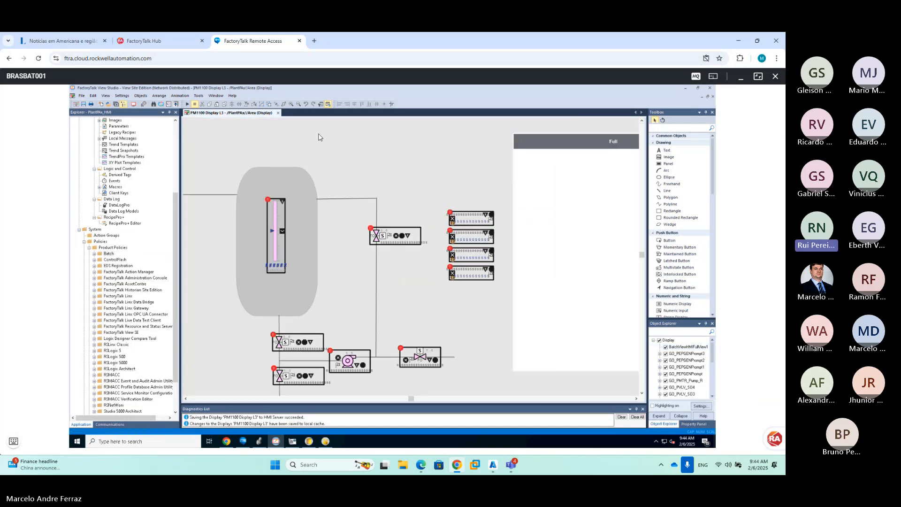
Close PM1100 and review the Batch product policy's feature security permissions for All Users
left_click(278, 113)
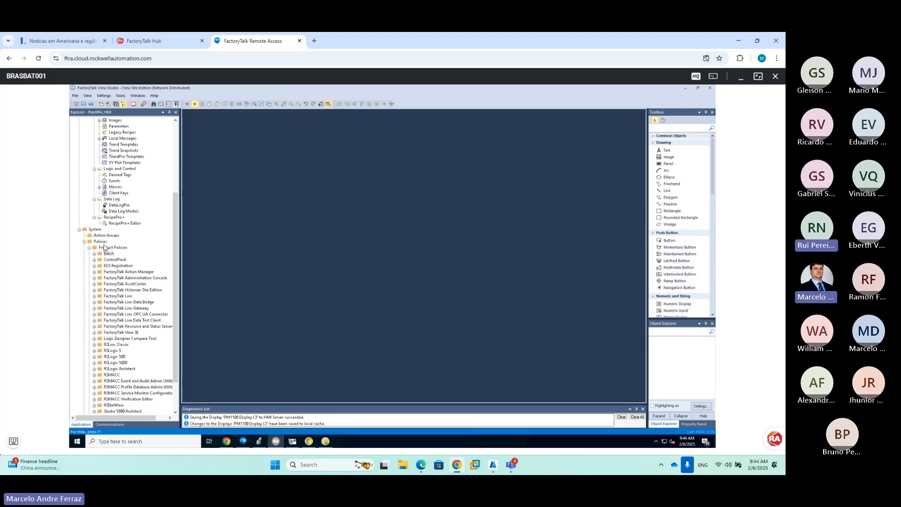
left_click(108, 254)
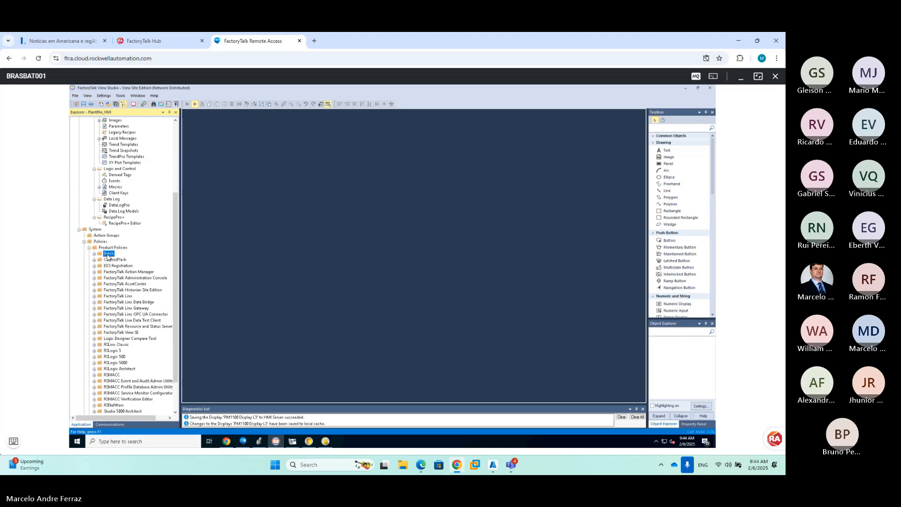
right_click(114, 260)
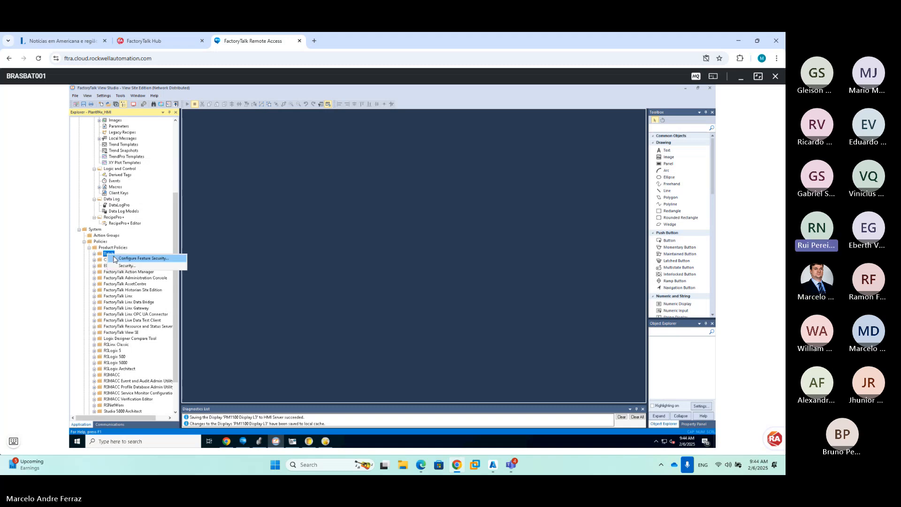
left_click(115, 259)
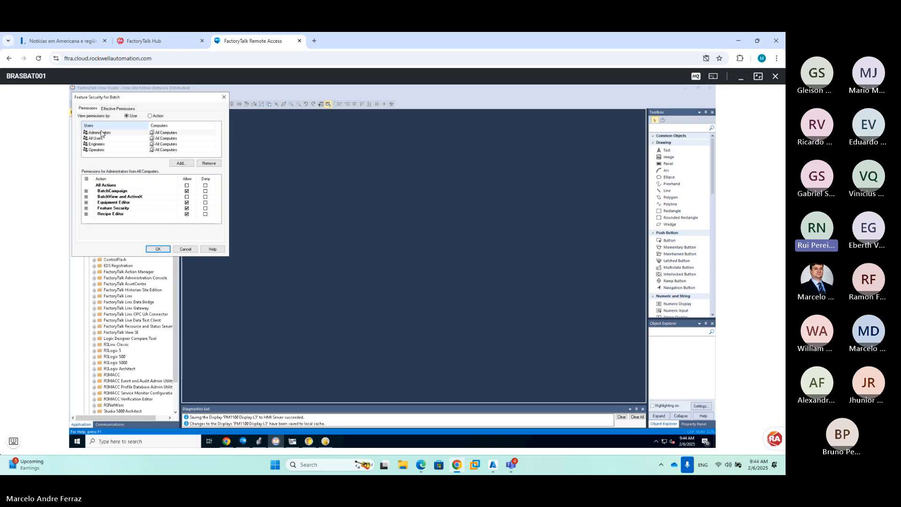
left_click(97, 138)
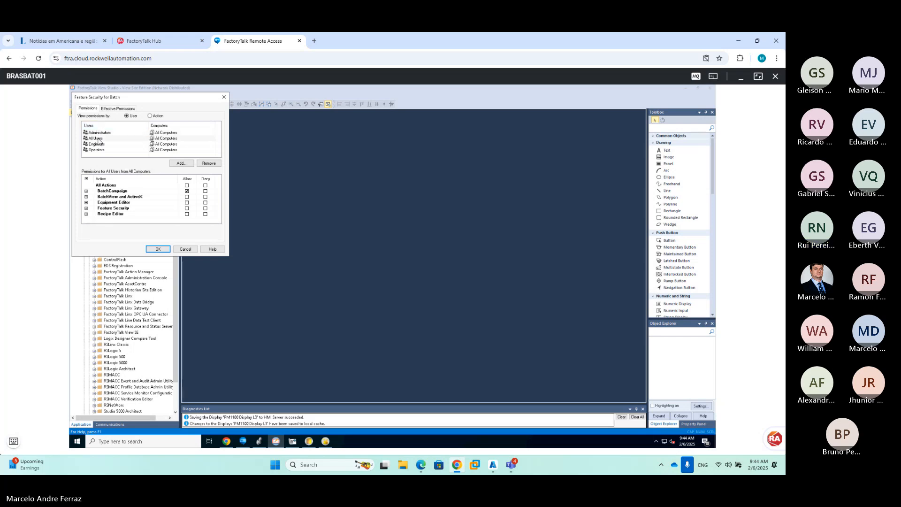
left_click(158, 249)
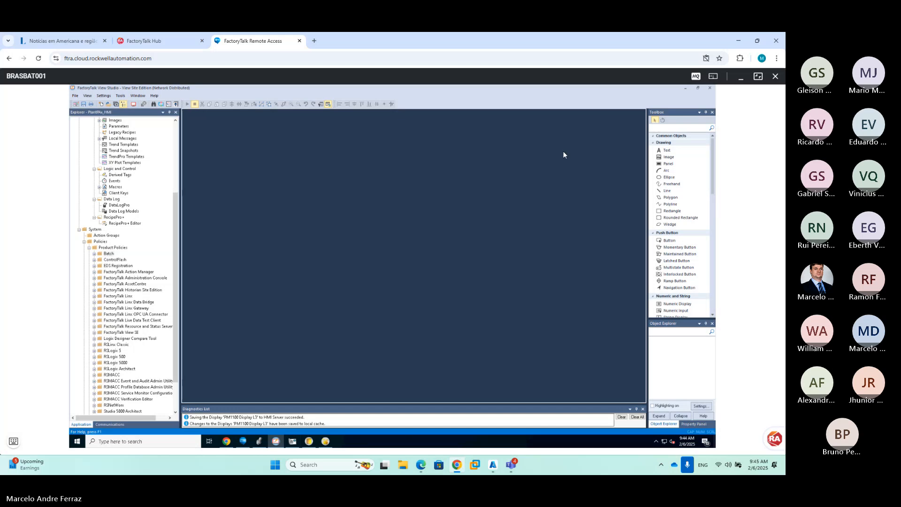
Minimize or close the open engineering and batch windows, then launch the PPAX client from the desktop
left_click(685, 90)
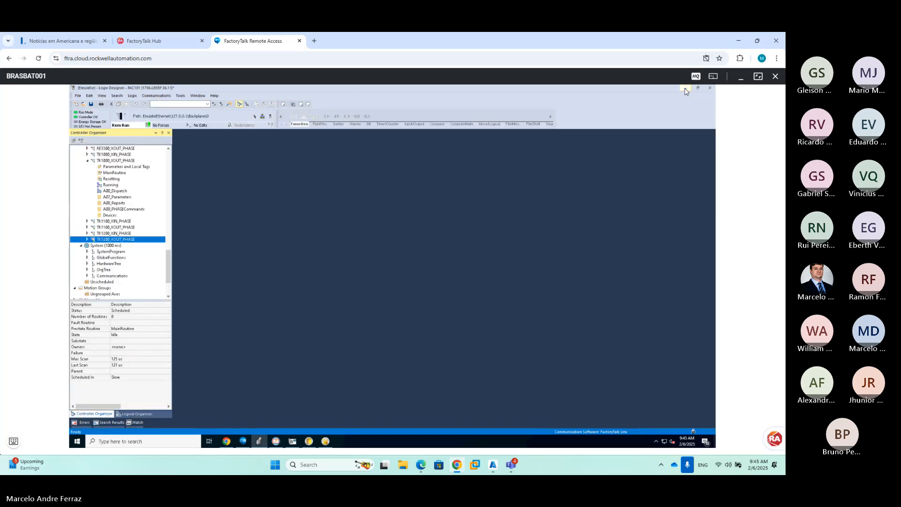
left_click(685, 89)
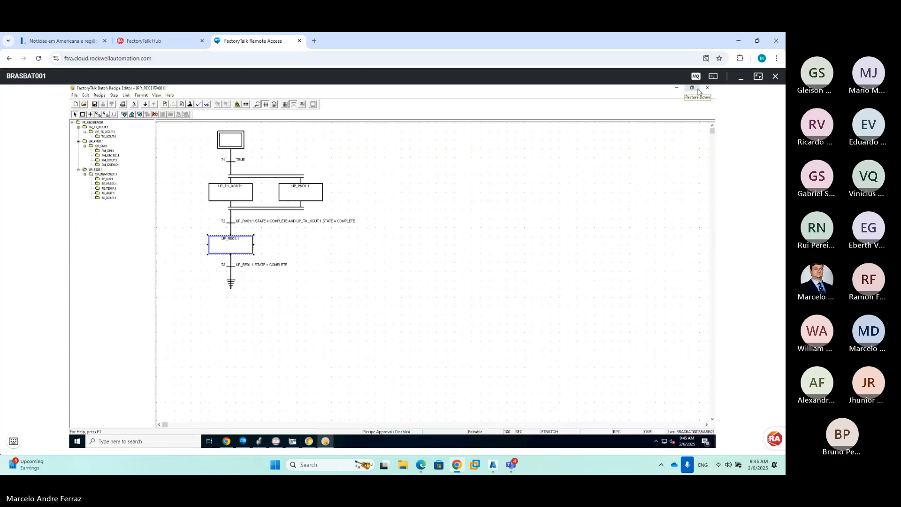
left_click(685, 89)
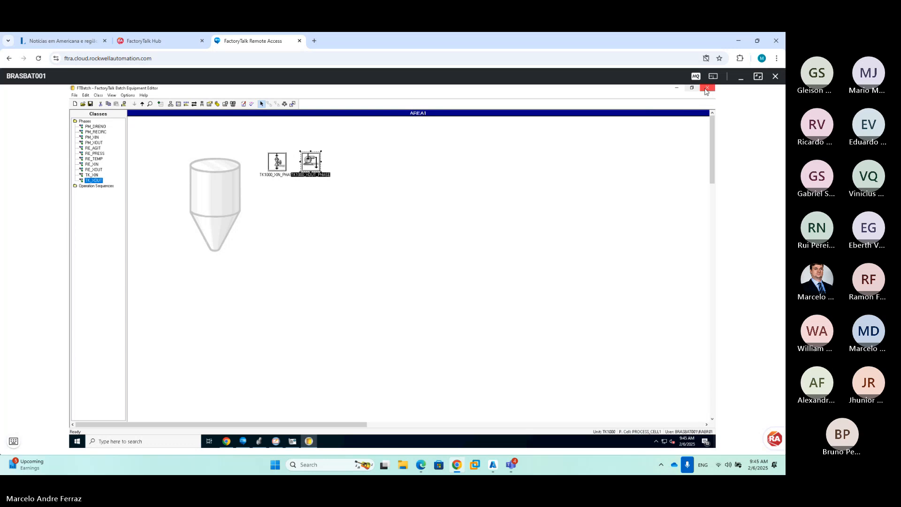
left_click(686, 90)
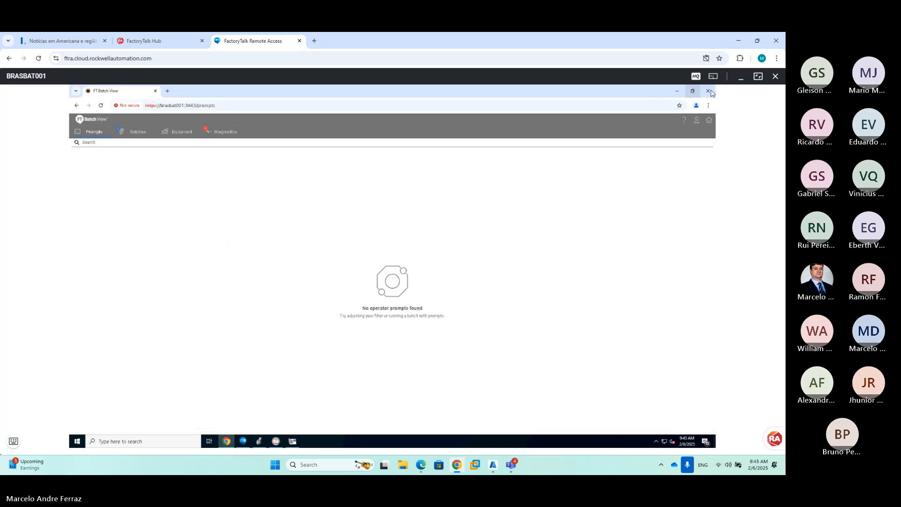
left_click(677, 90)
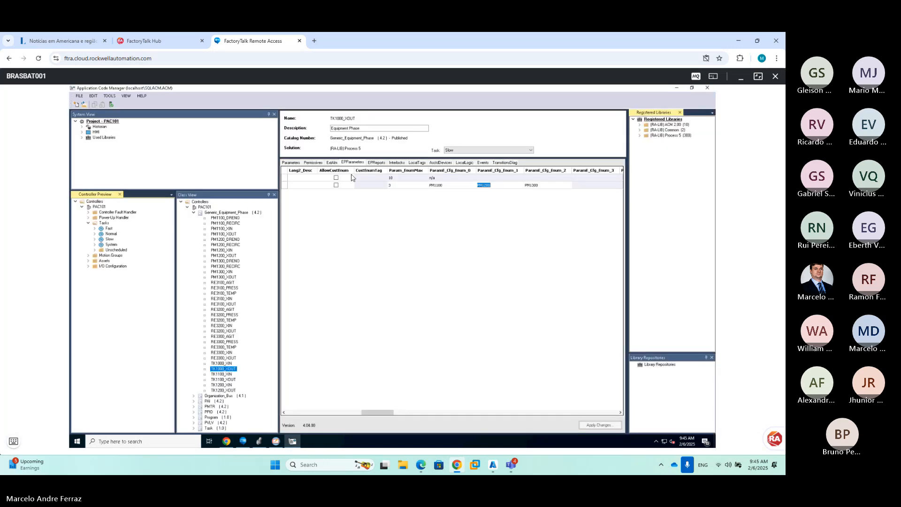
left_click(676, 89)
left_click(82, 303)
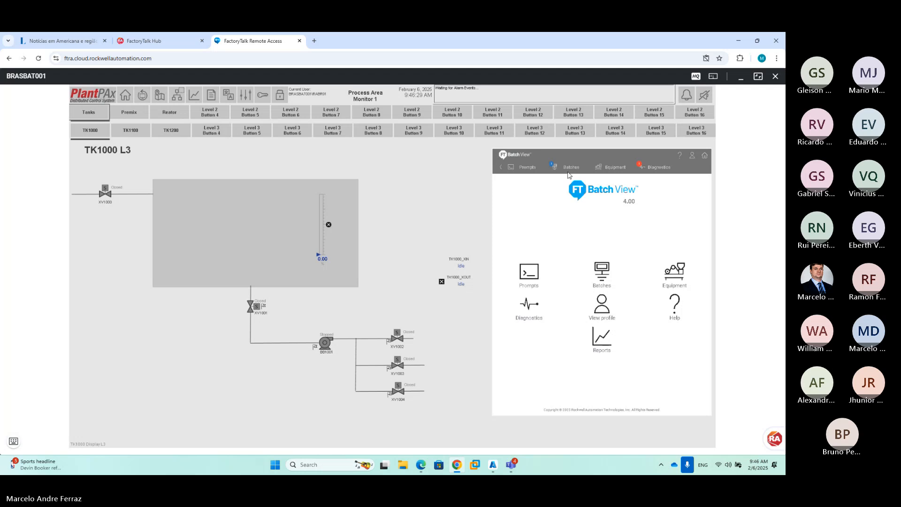
Remove the old BATCH_ID batch from the Batch View batch list
left_click(568, 169)
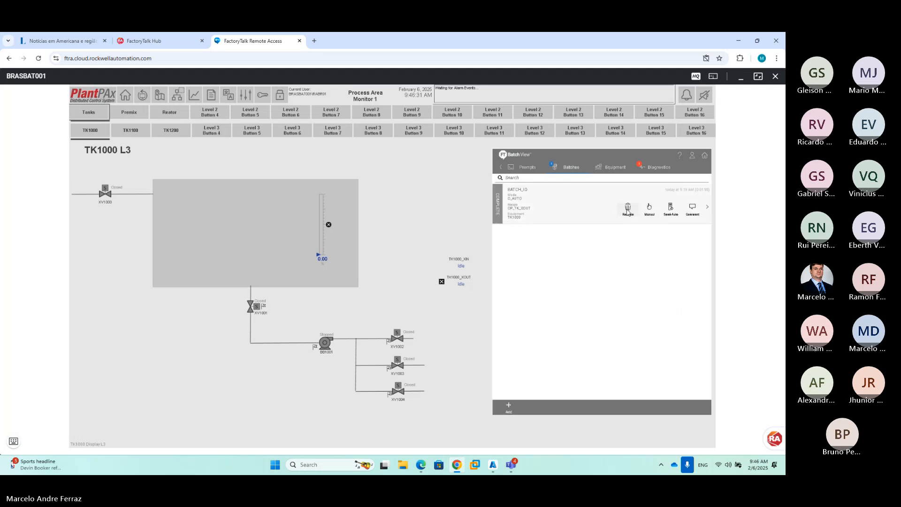
left_click(628, 209)
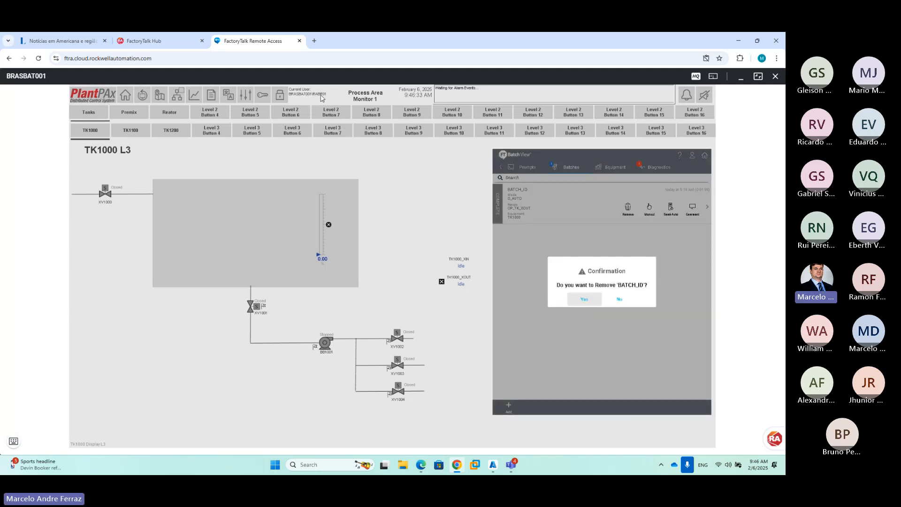
left_click(580, 300)
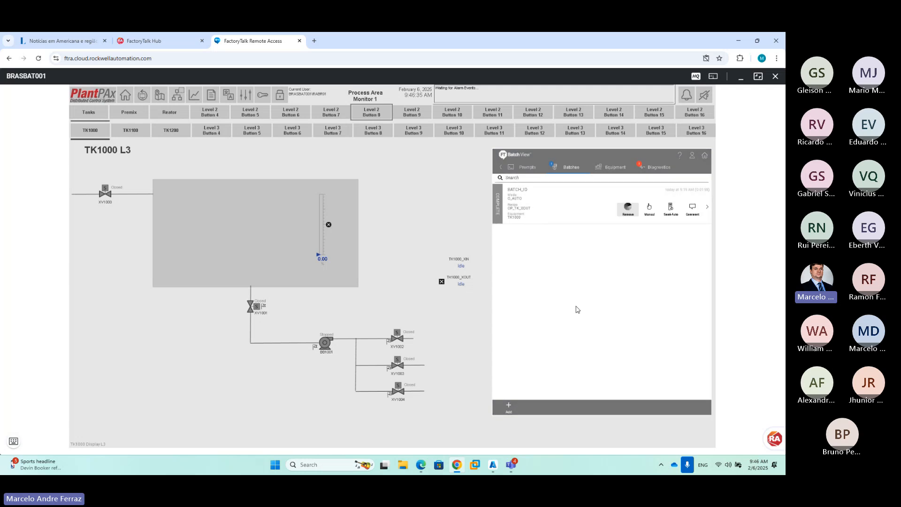
Create and start an OP_TK_XOUT batch with the TANKS unit bound to TK1000
left_click(511, 407)
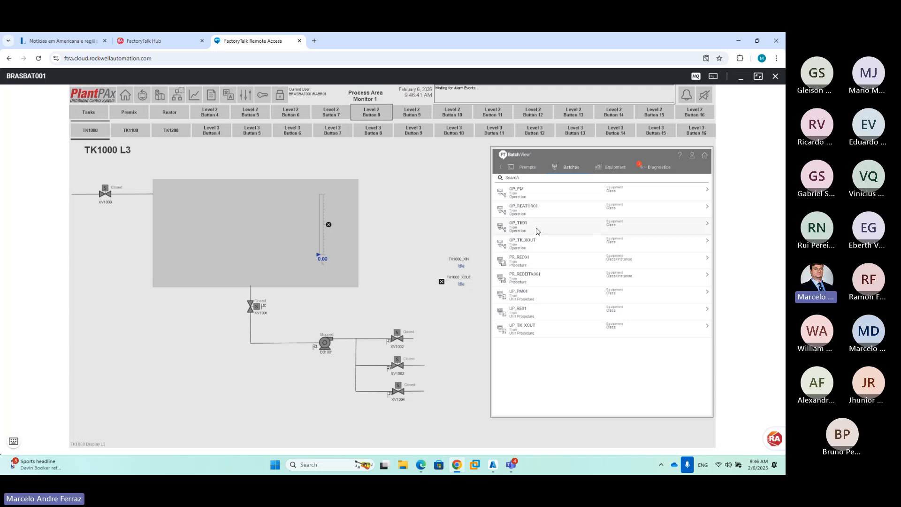
left_click(540, 242)
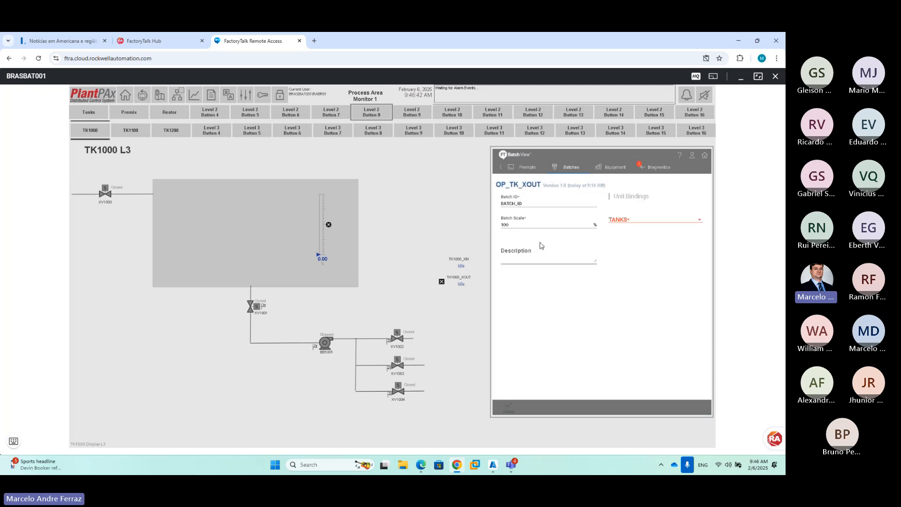
left_click(671, 220)
left_click(642, 232)
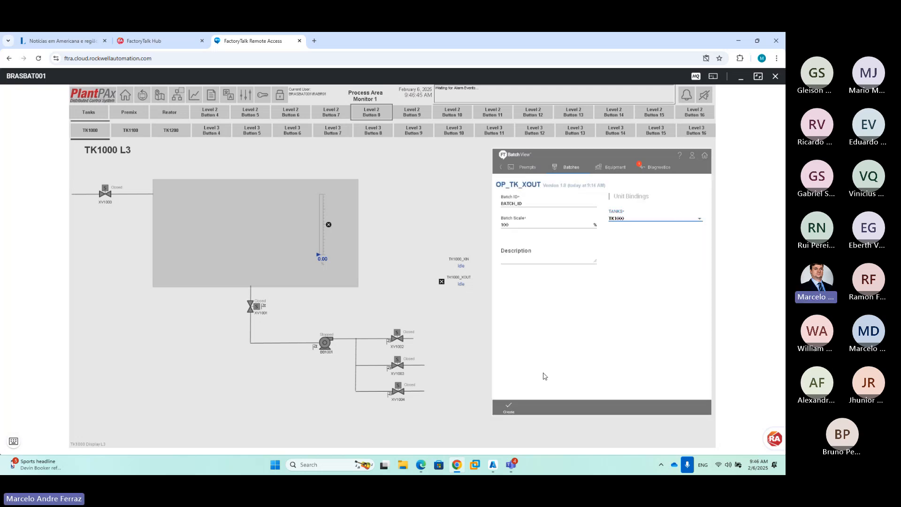
left_click(507, 411)
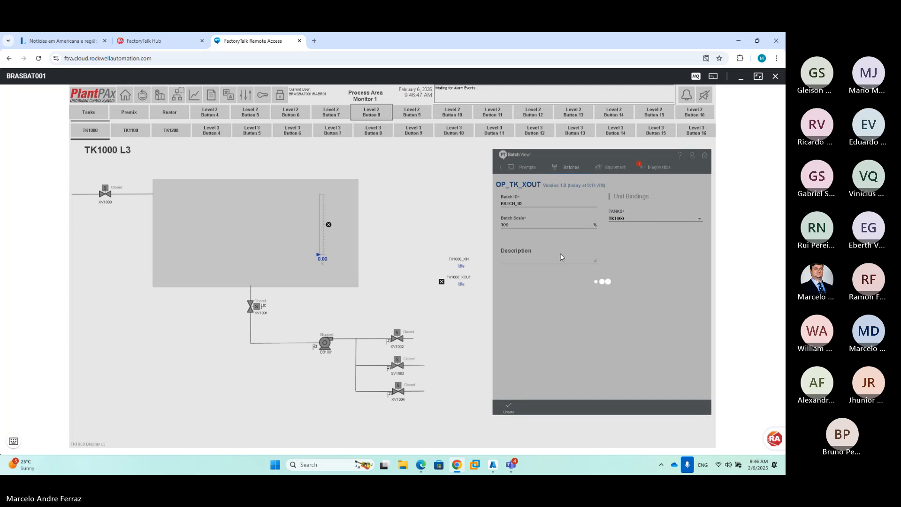
left_click(585, 299)
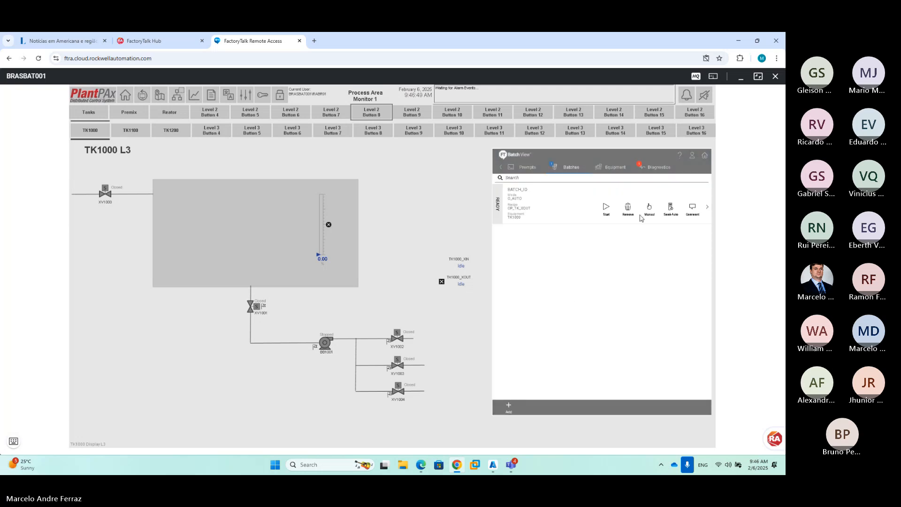
left_click(607, 208)
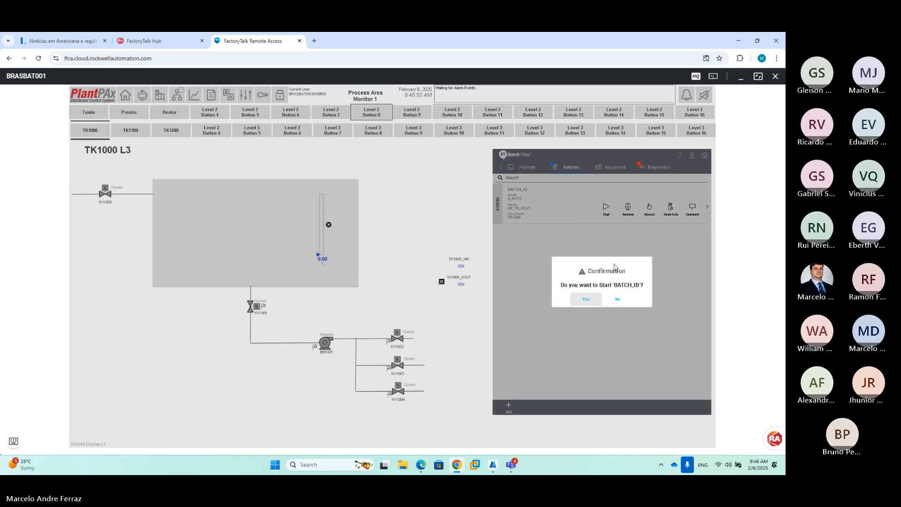
left_click(592, 300)
Set the SP_DESTINO prompt to PM1300 and acknowledge it
left_click(527, 169)
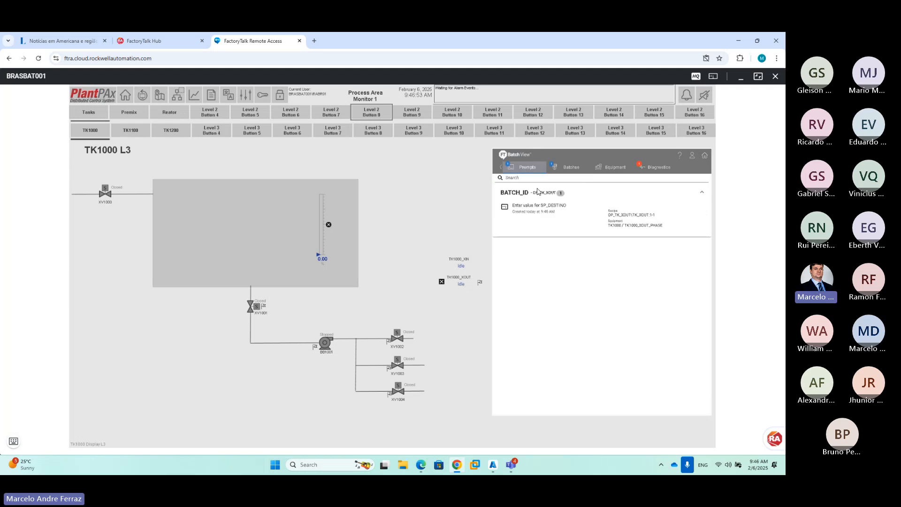
left_click(563, 232)
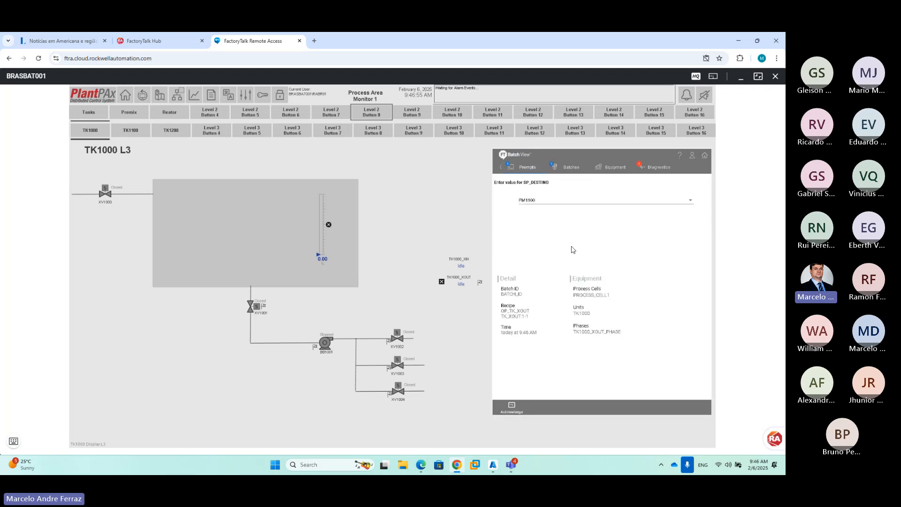
left_click(553, 201)
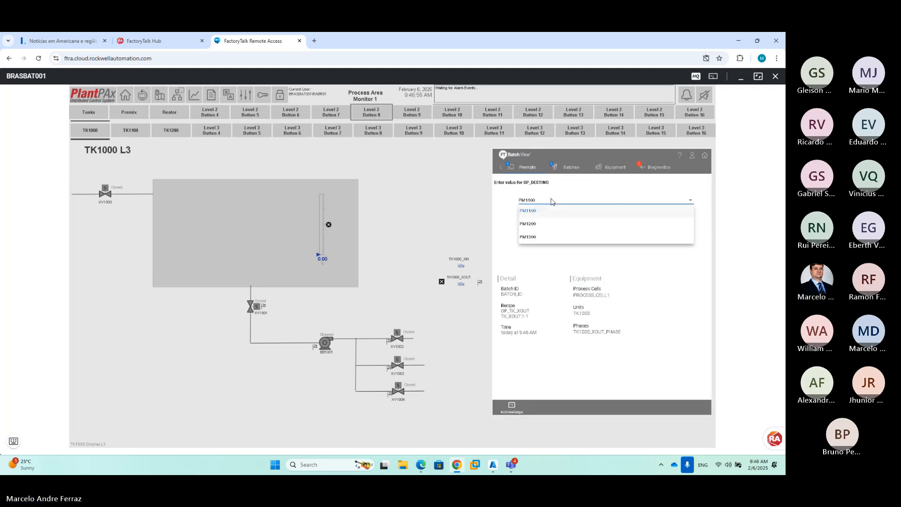
left_click(543, 237)
left_click(513, 405)
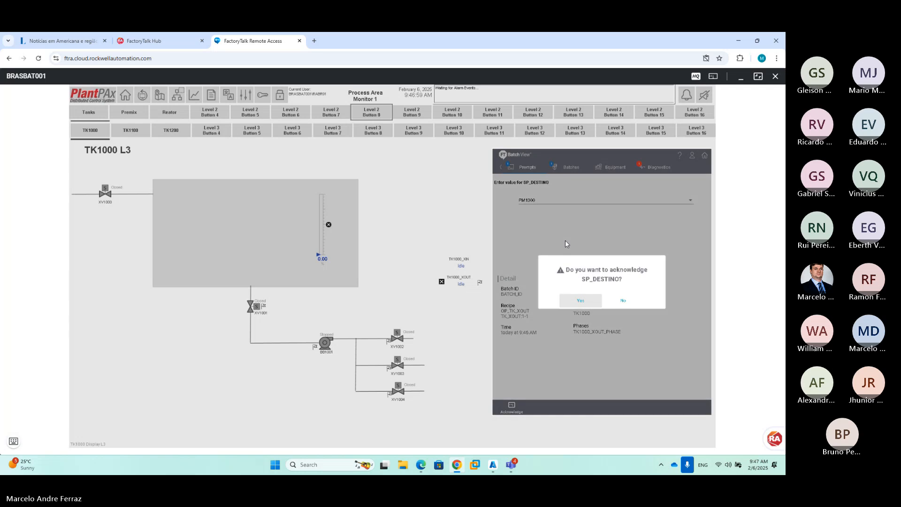
left_click(580, 300)
View the running BATCH_ID's step chart, then return to the batch list
left_click(567, 168)
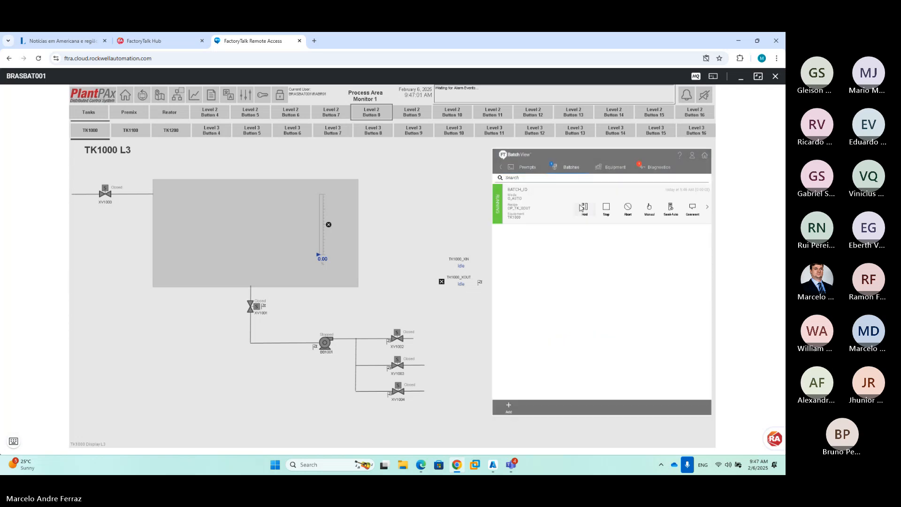
left_click(555, 207)
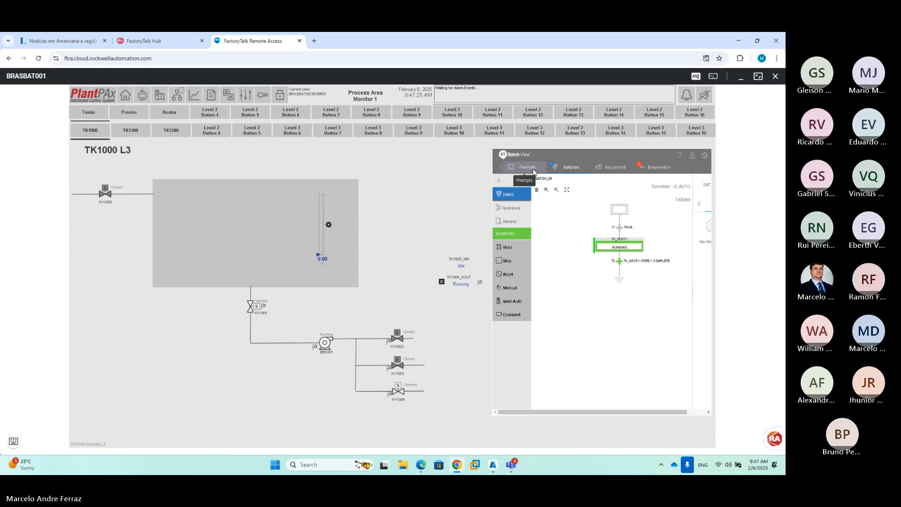
left_click(572, 169)
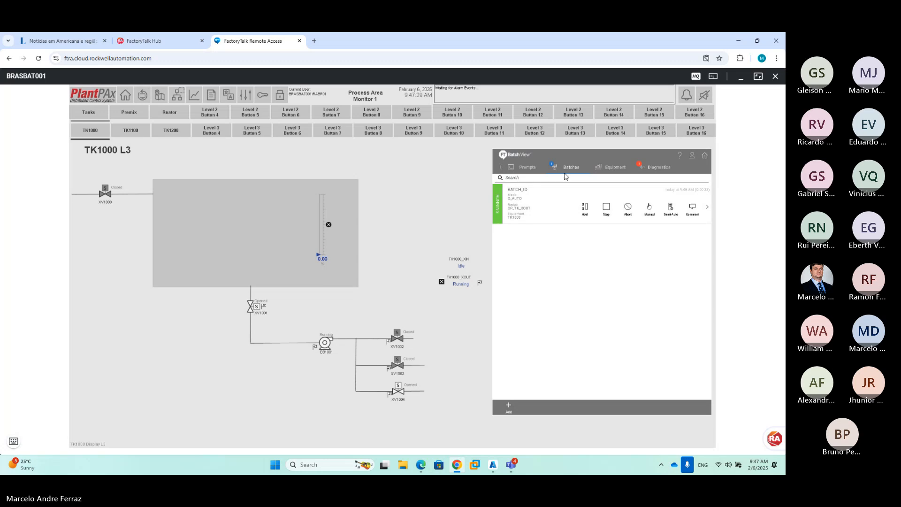
left_click(555, 211)
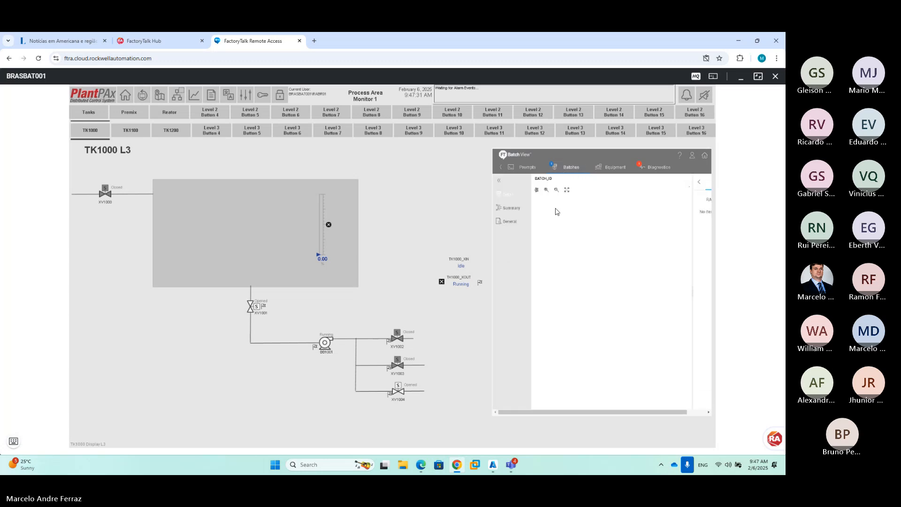
left_click(565, 167)
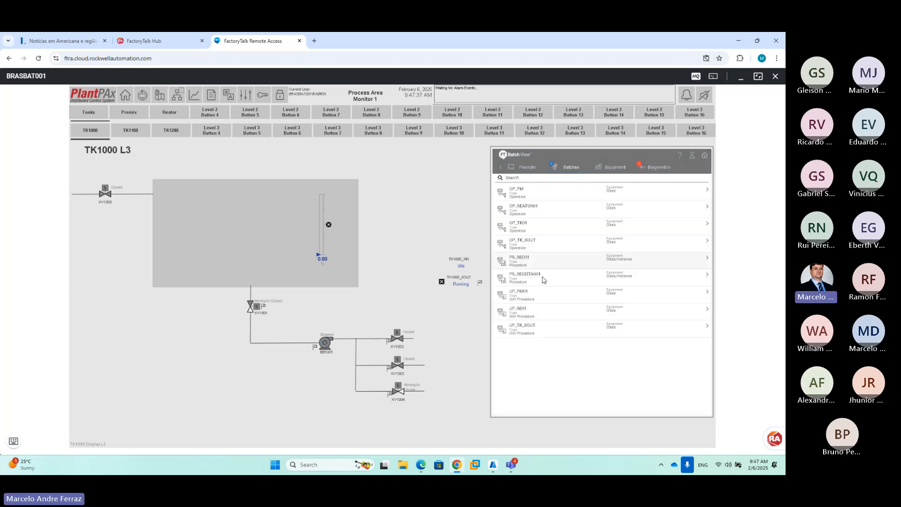
Add a PR_RECEITA001 batch binding UP_PM01:1 to PM1100, UP_RE01:1 to RE3100, UP_TK_XOUT:1 to TK1000, then create it
left_click(543, 280)
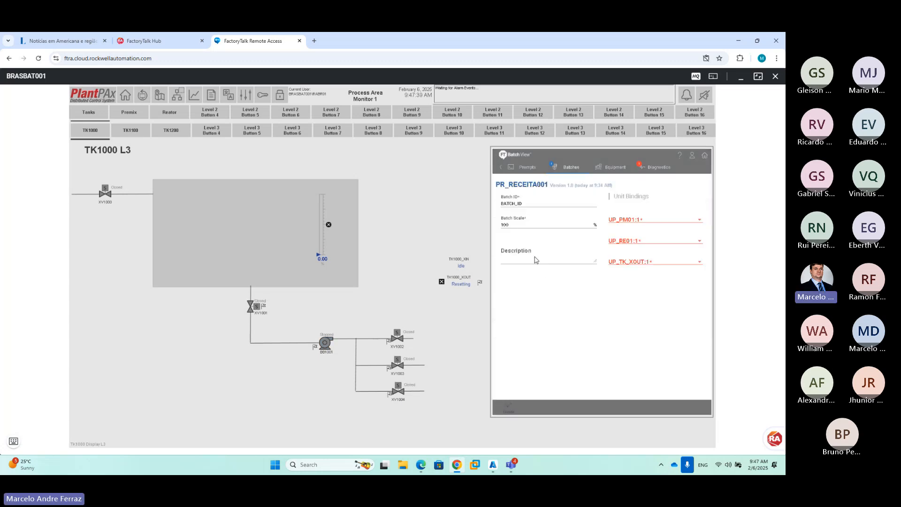
left_click(633, 221)
left_click(637, 221)
left_click(637, 221)
left_click(632, 232)
left_click(634, 240)
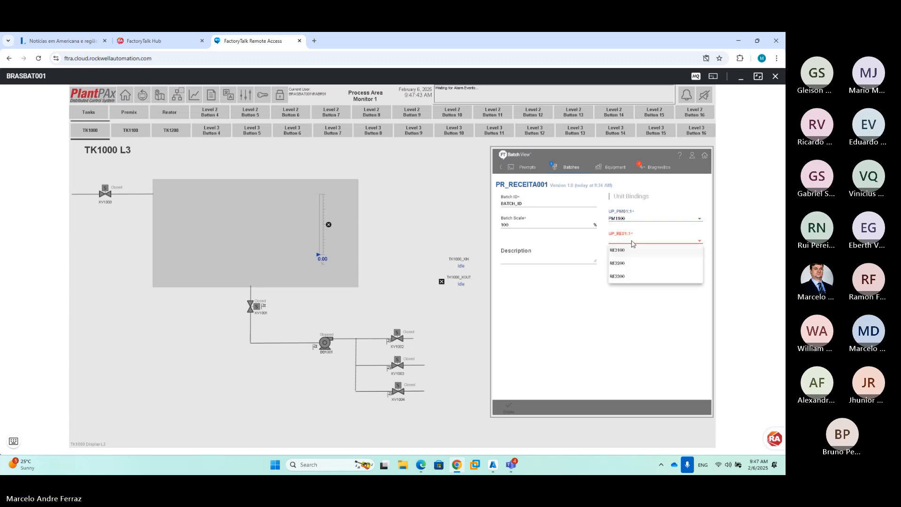
left_click(633, 251)
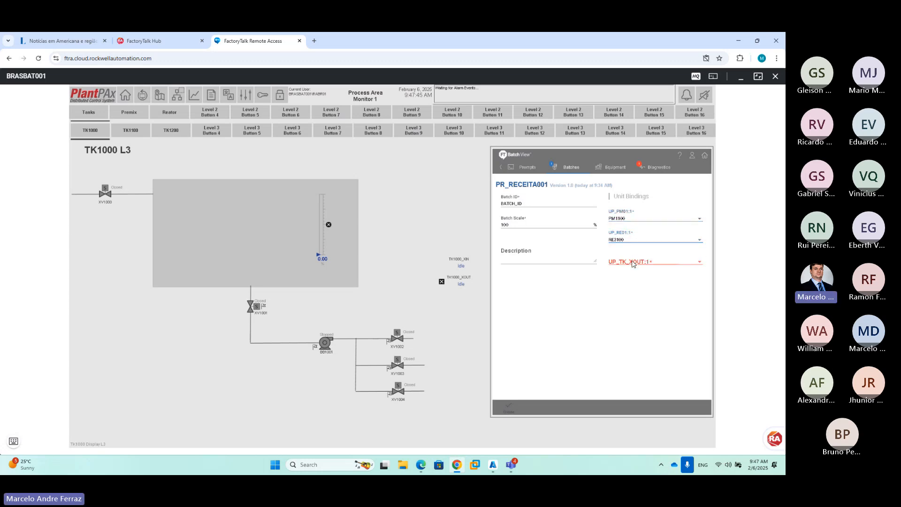
left_click(633, 261)
left_click(631, 271)
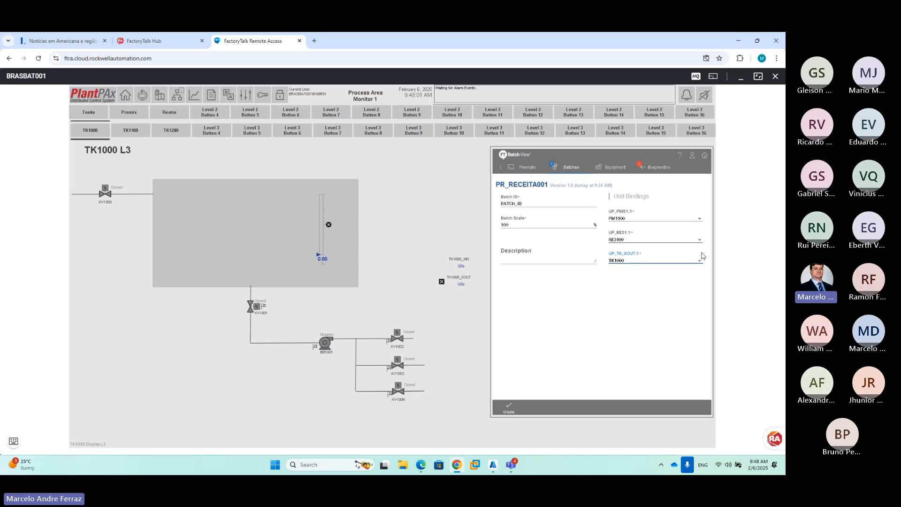
left_click(623, 240)
left_click(623, 240)
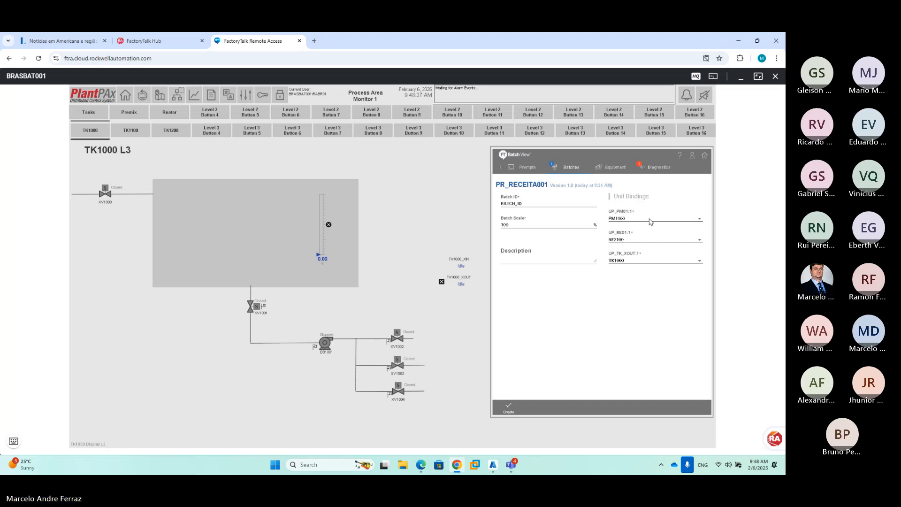
left_click(510, 408)
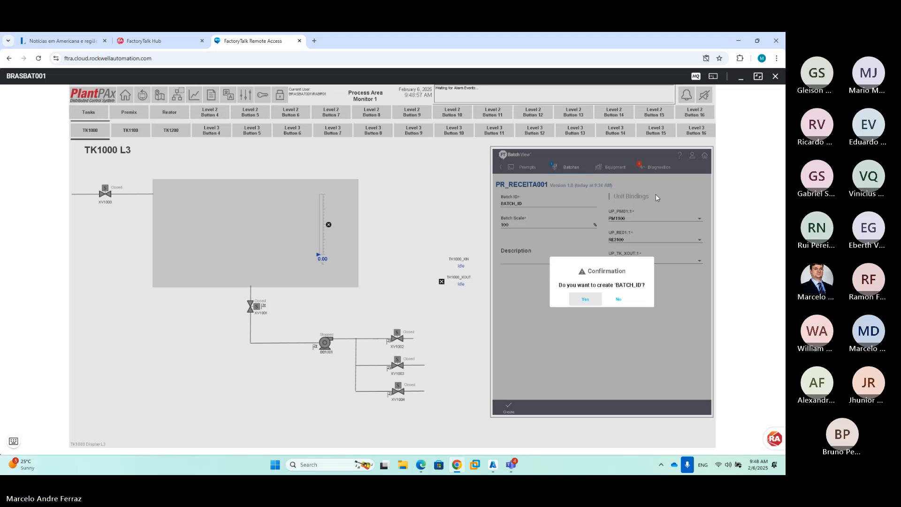
Confirm and start the PR_RECEITA001 batch, and remove the completed OP_TK_XOUT batch
left_click(585, 298)
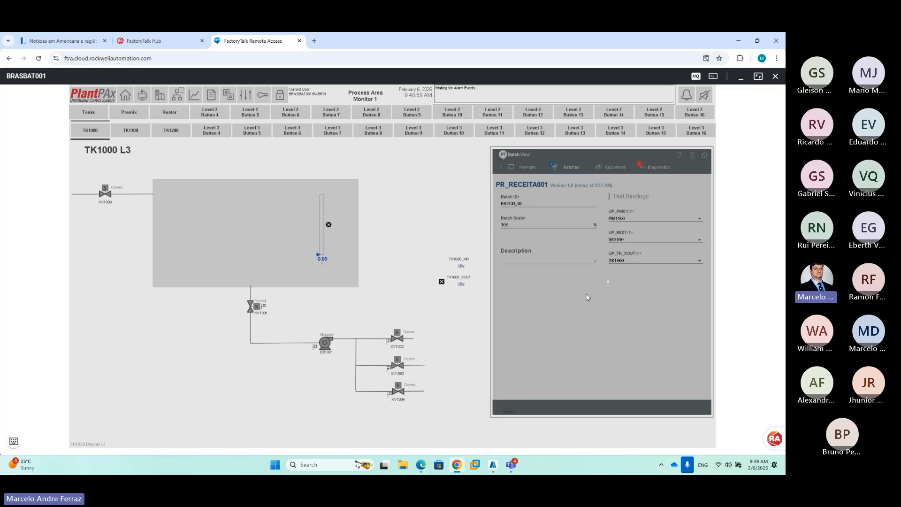
left_click(605, 251)
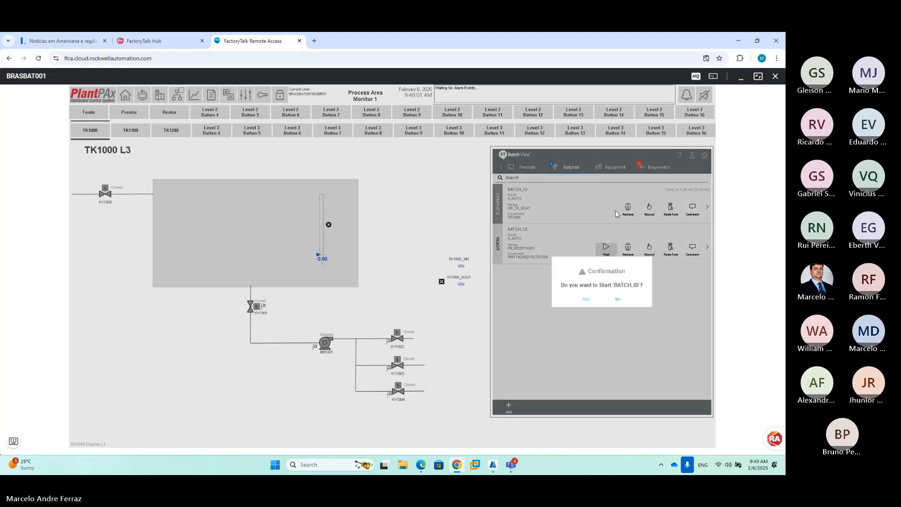
left_click(586, 299)
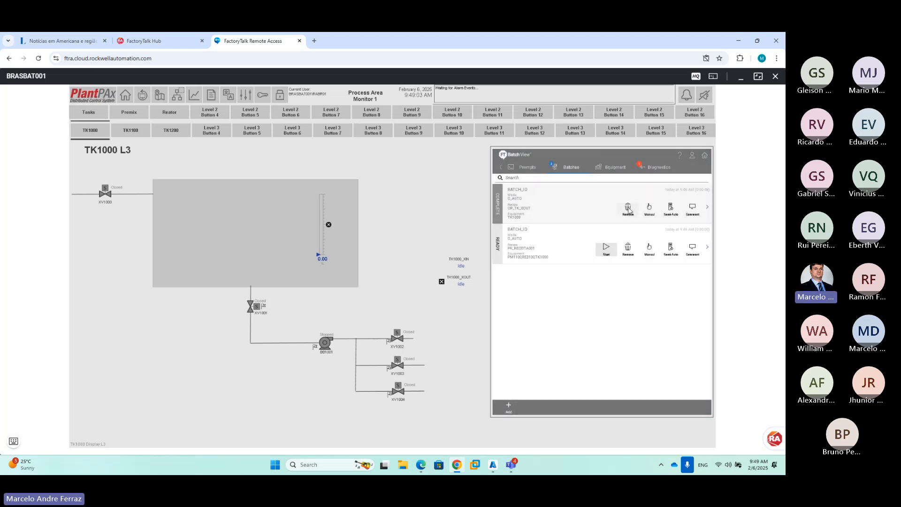
left_click(628, 209)
left_click(582, 298)
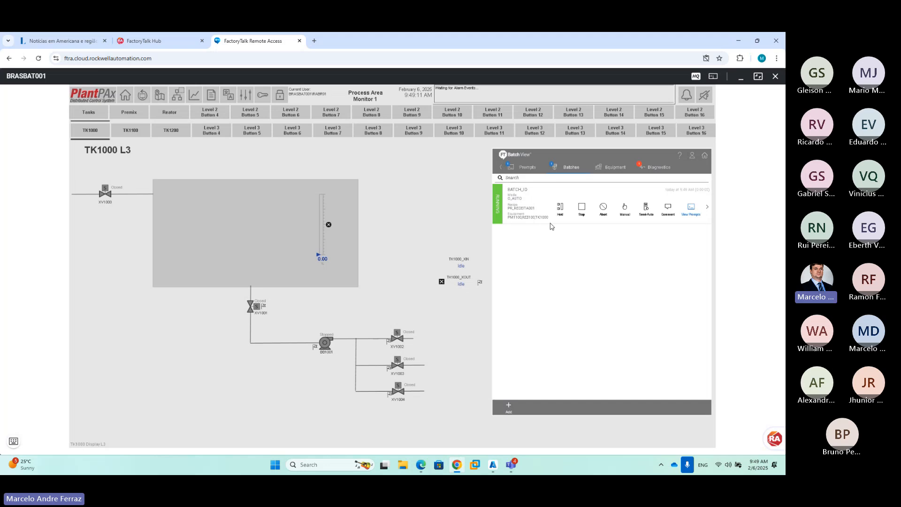
Acknowledge the SP_DESTINO prompt with PM1100 and open the running BATCH_ID's procedure chart
left_click(526, 167)
left_click(537, 219)
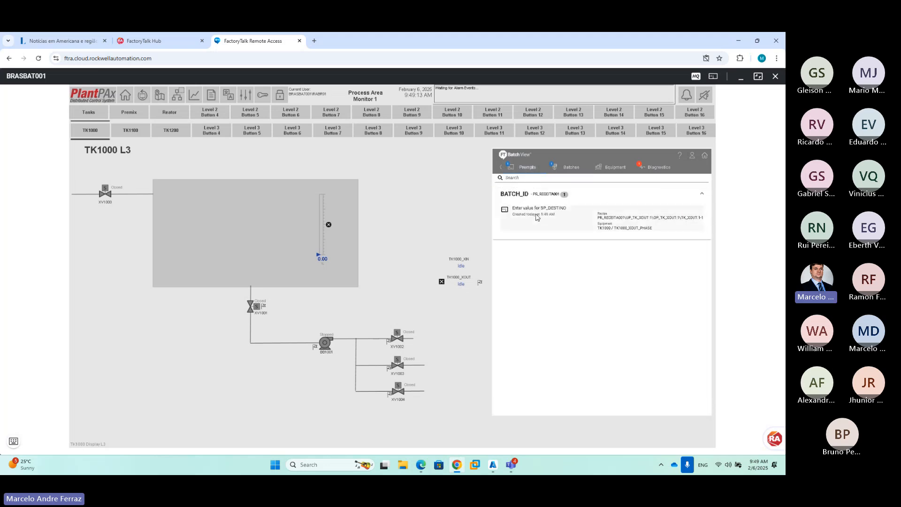
left_click(570, 203)
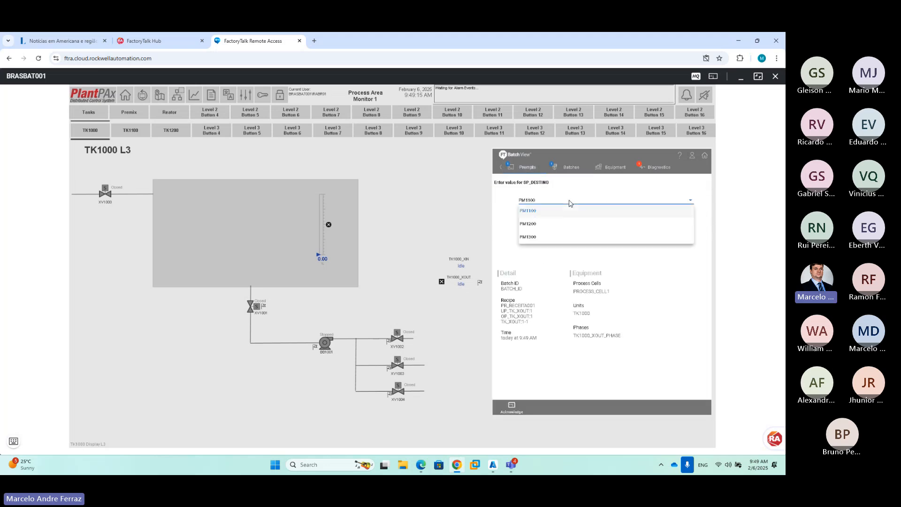
left_click(528, 224)
left_click(510, 412)
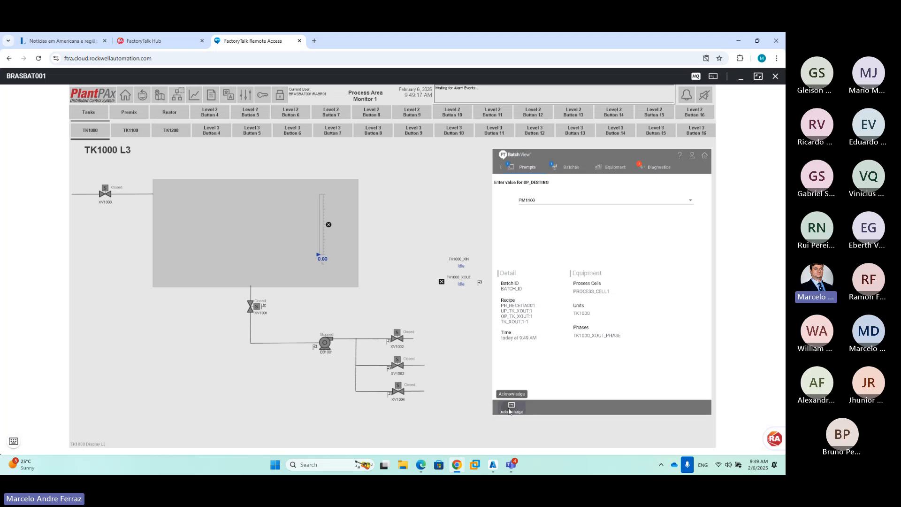
left_click(571, 299)
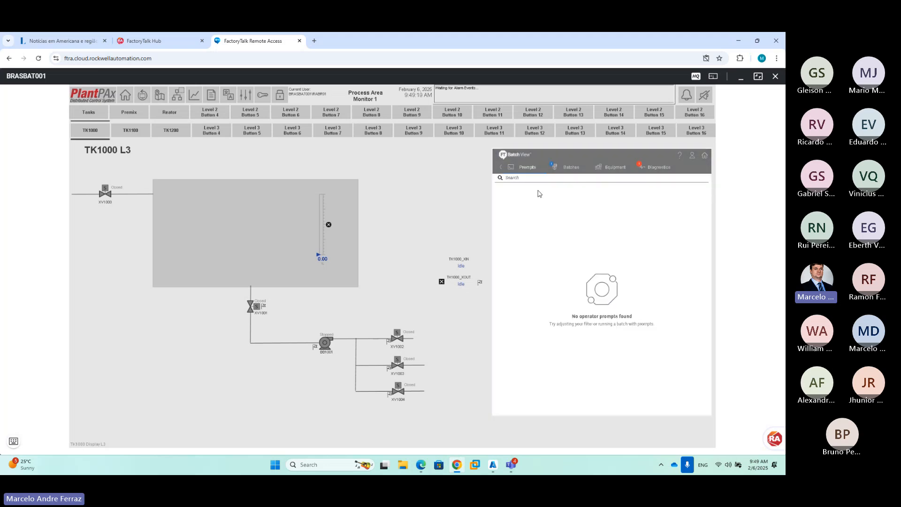
left_click(563, 170)
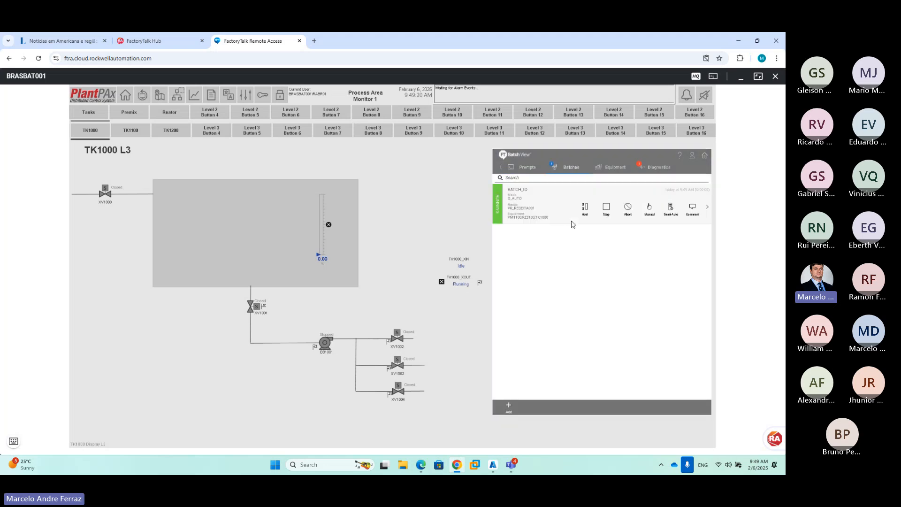
left_click(543, 205)
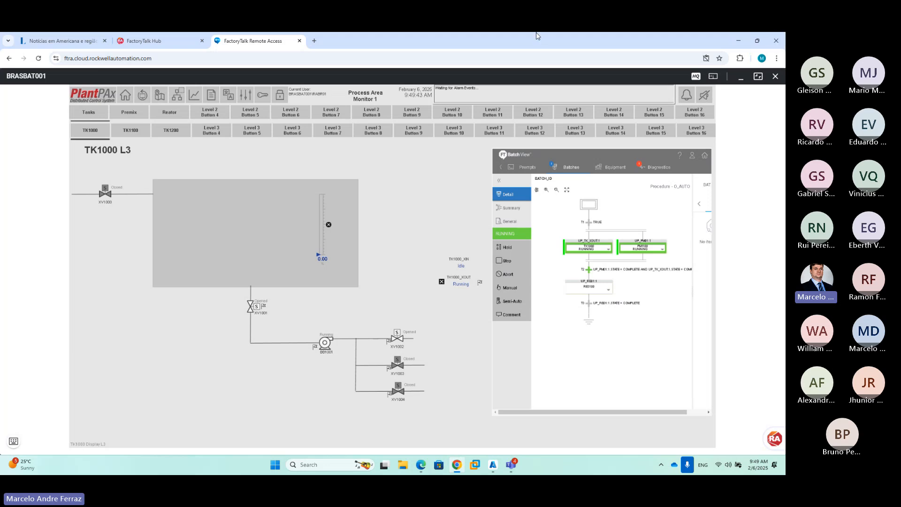
Open the Premix PM1100 display and show the running batch in its embedded Batch View
left_click(141, 116)
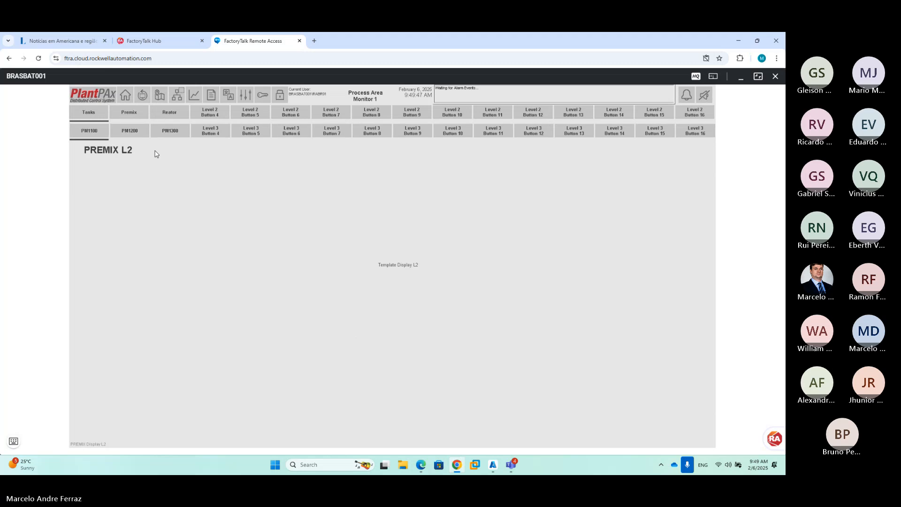
left_click(100, 133)
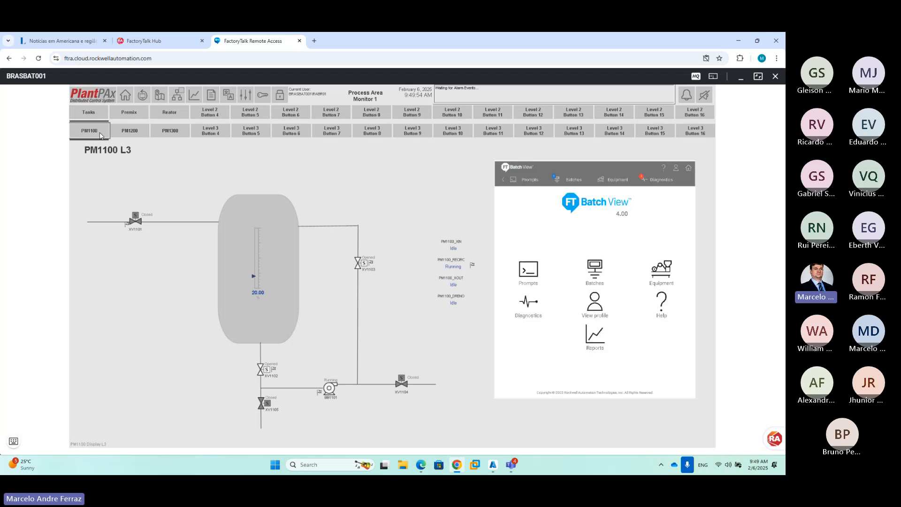
left_click(565, 183)
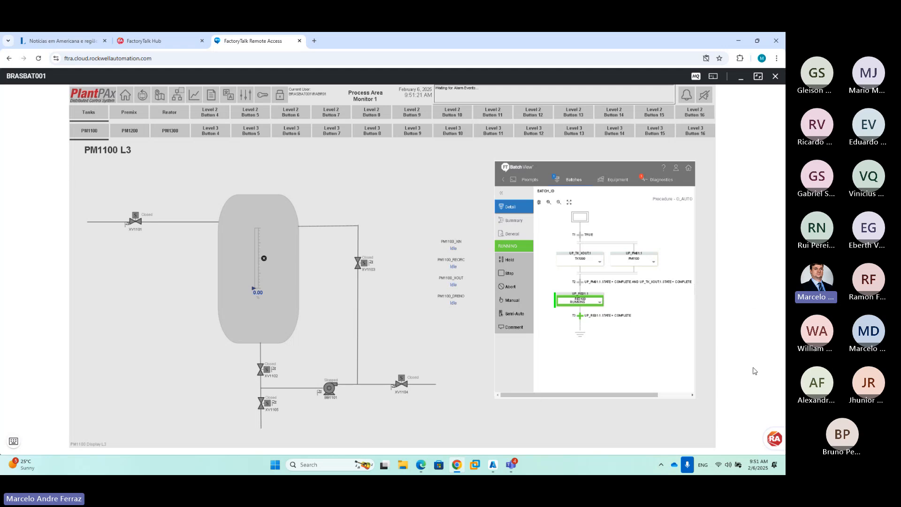
Open the Reator RE3100 display, view BATCH_ID's chart in Batch View, and bring up the login dialog
left_click(172, 118)
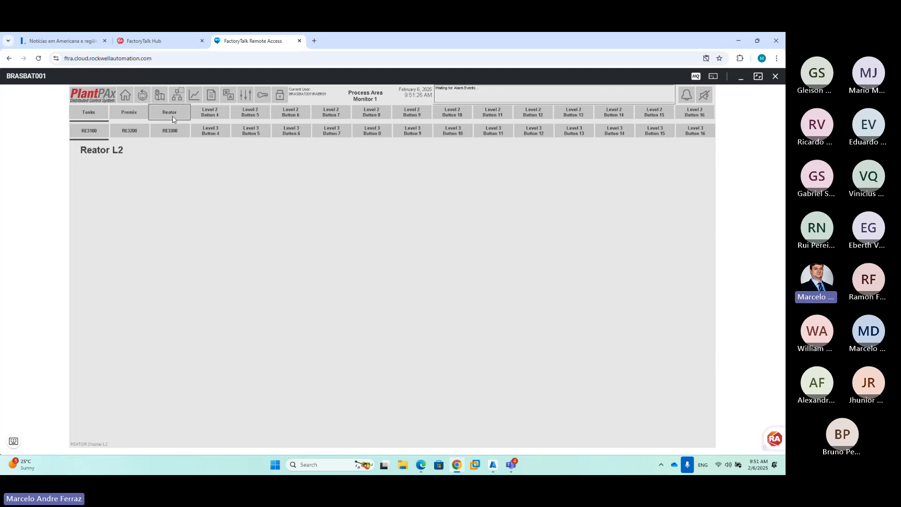
left_click(94, 134)
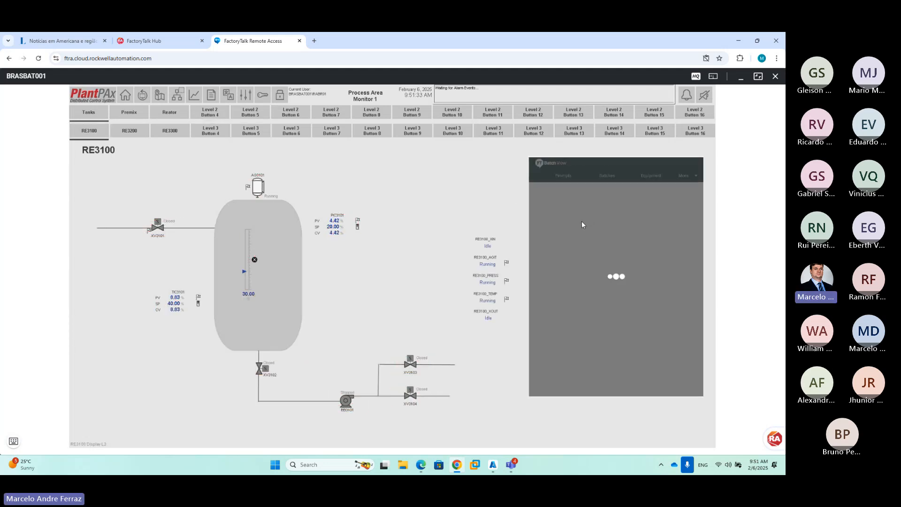
left_click(610, 180)
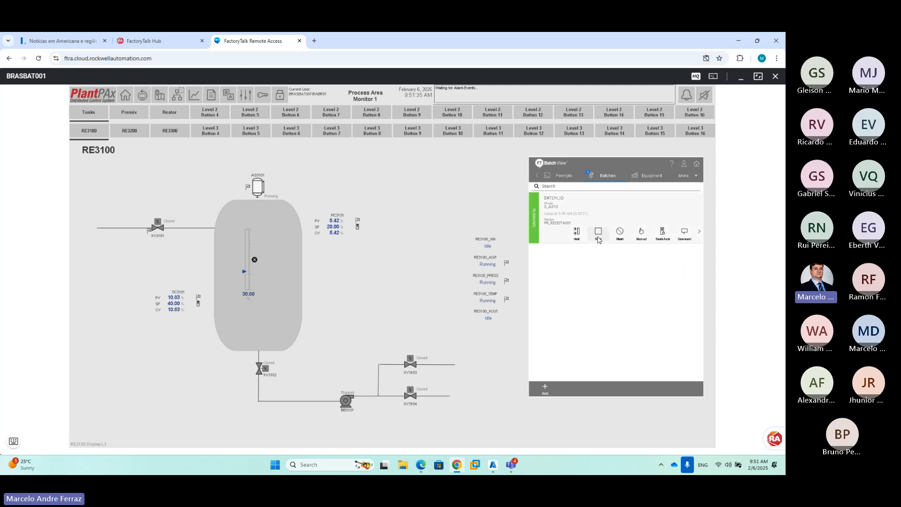
left_click(604, 213)
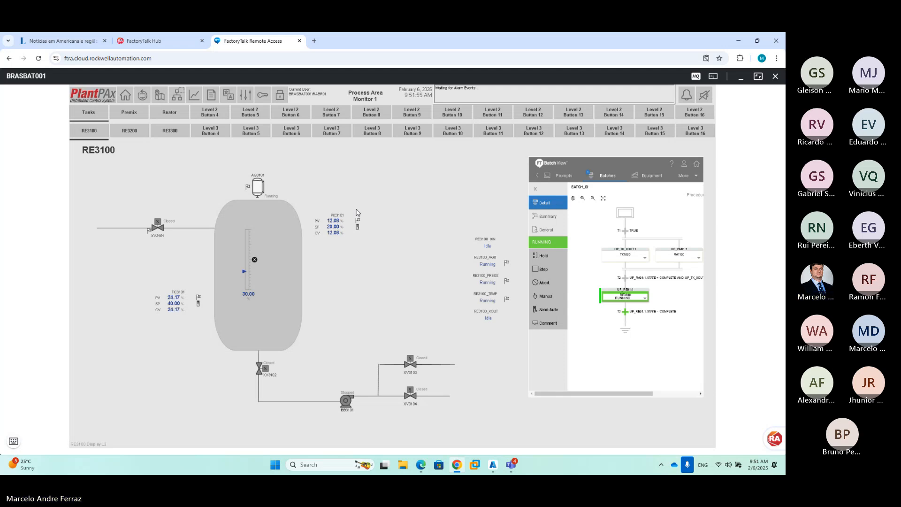
left_click(264, 97)
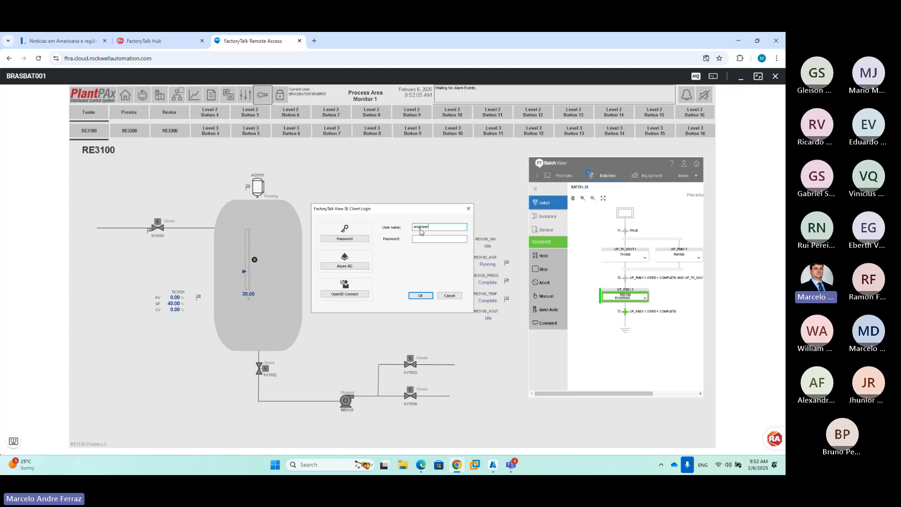
Log in with the engineer account's password and reopen the running batch's chart in Batch View
key("Tab")
type("•")
key("Return")
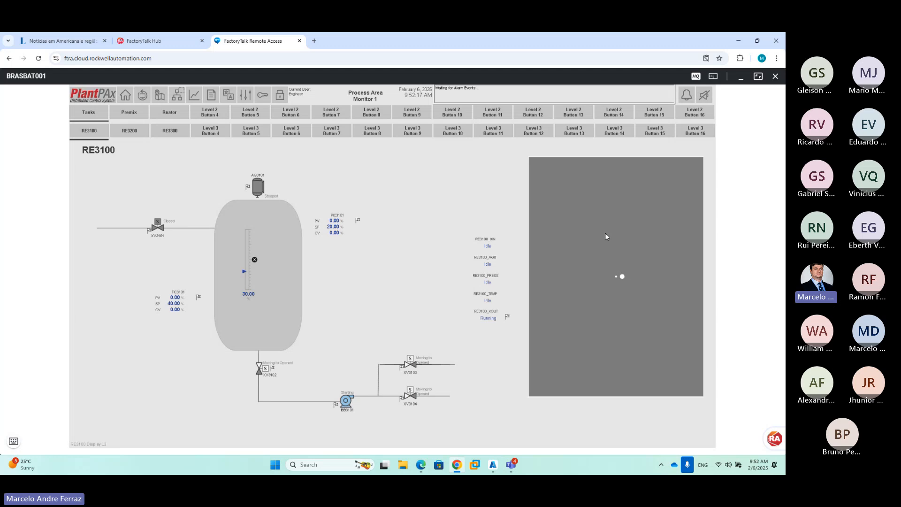
left_click(617, 269)
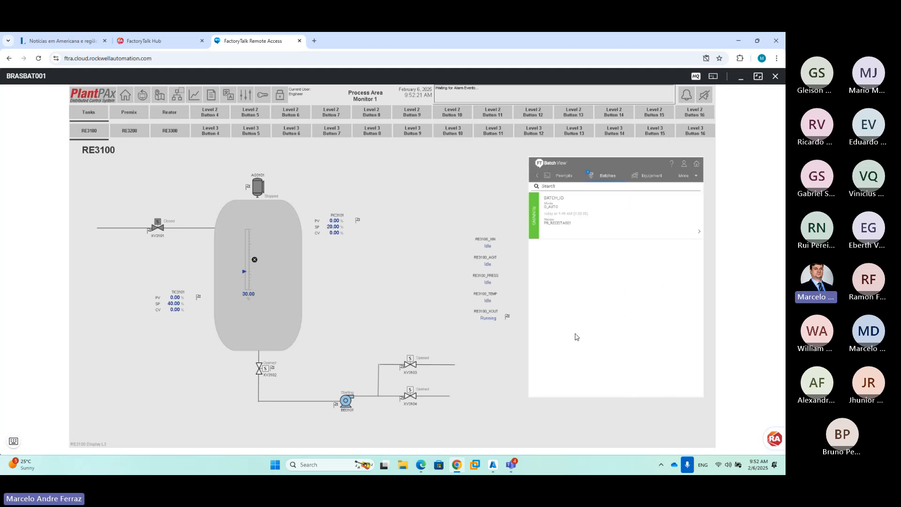
left_click(626, 223)
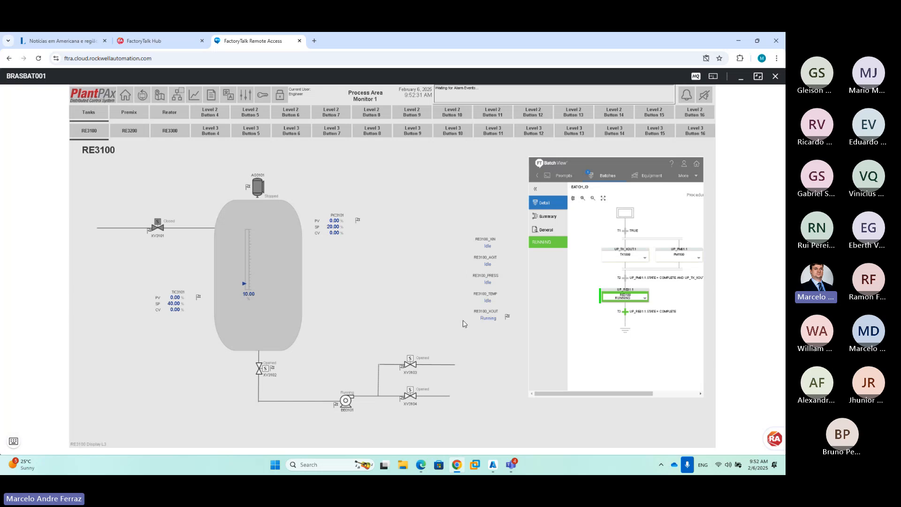
Launch FactoryTalk Batch Service Manager from the remote Windows Start menu
mouse_move(511, 465)
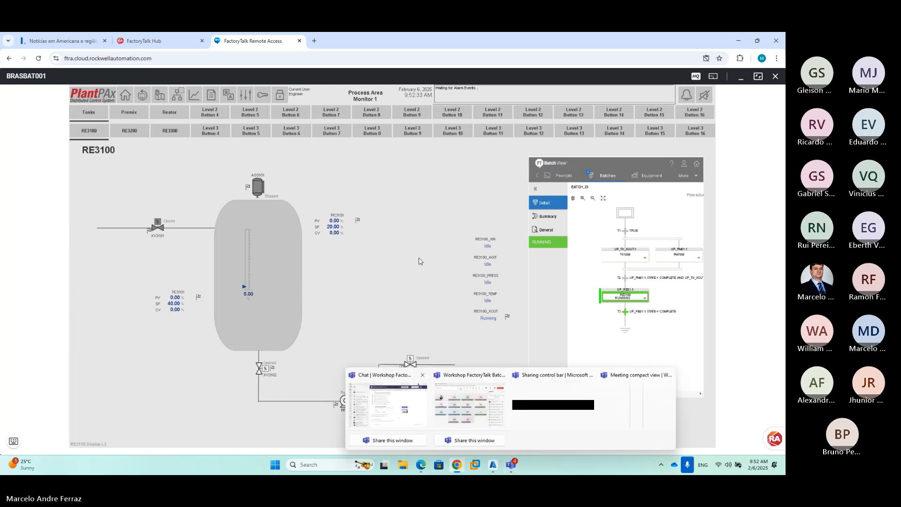
left_click(15, 443)
left_click(64, 423)
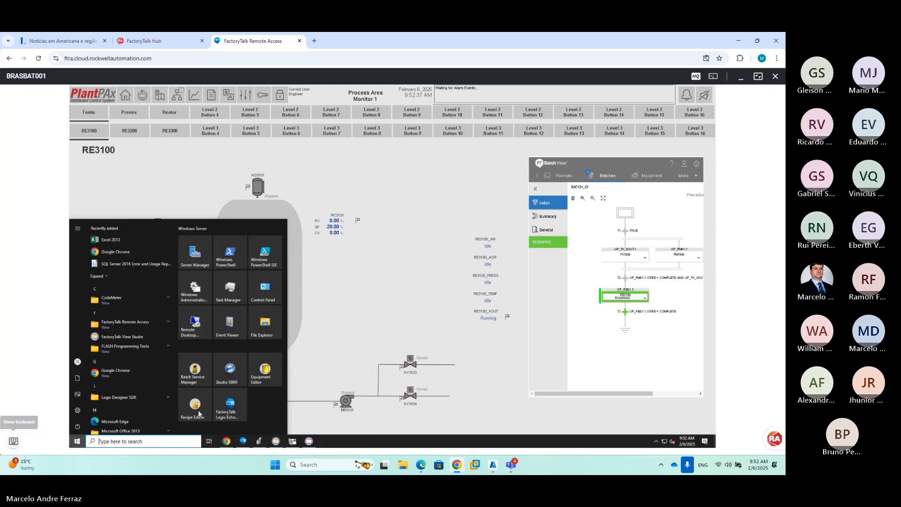
left_click(198, 372)
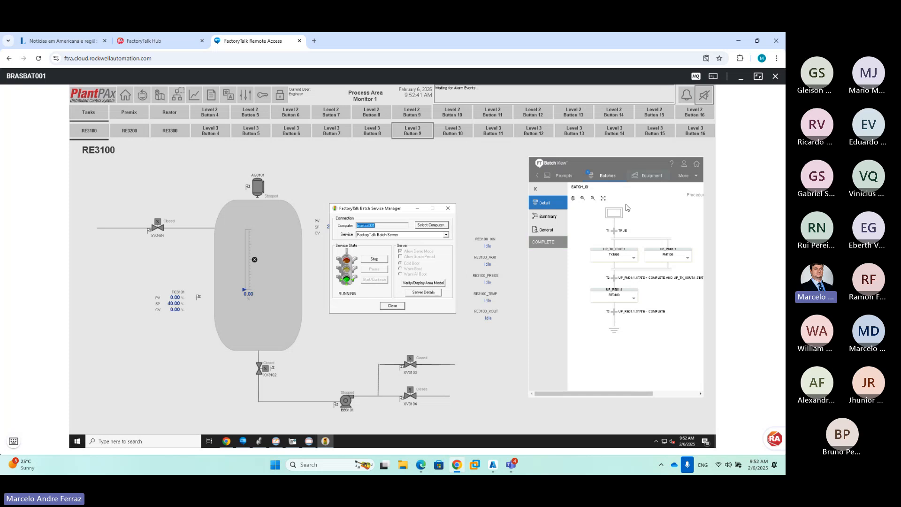
Relaunch Batch Service Manager and stop, then restart, the FactoryTalk Batch Server service
left_click(608, 176)
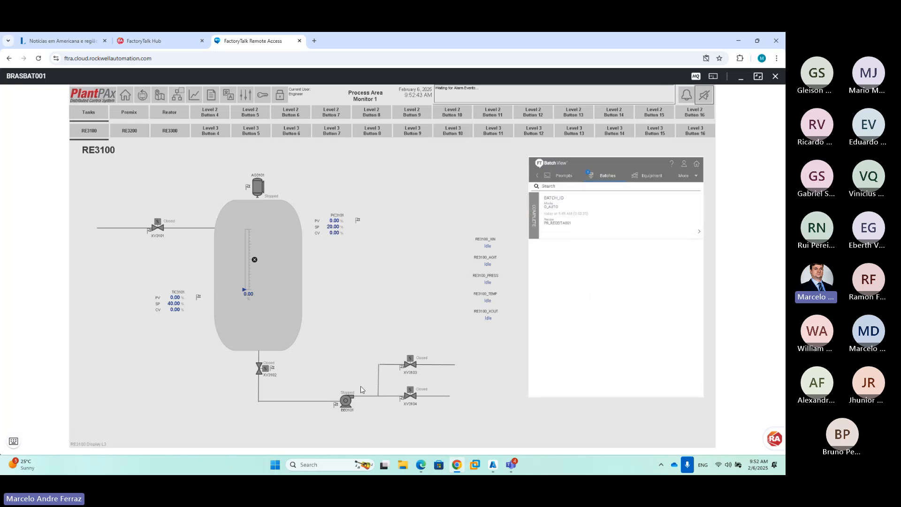
left_click(14, 441)
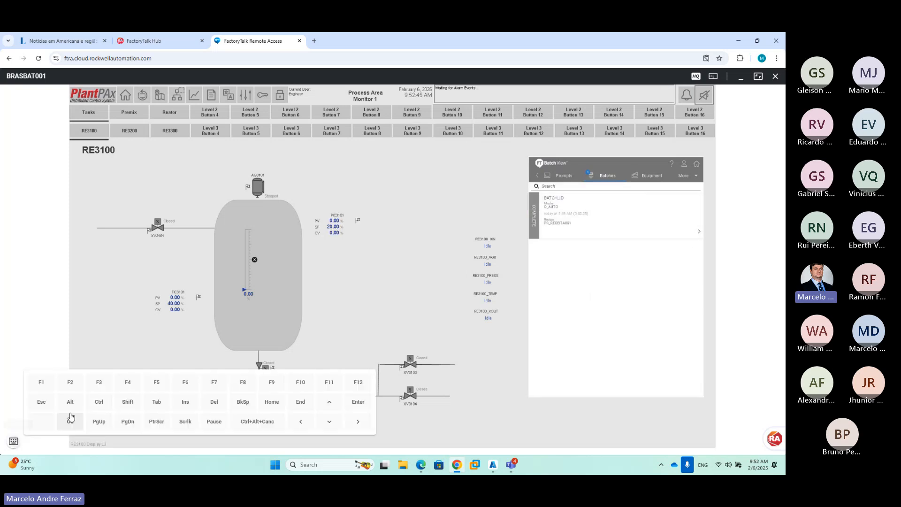
left_click(70, 421)
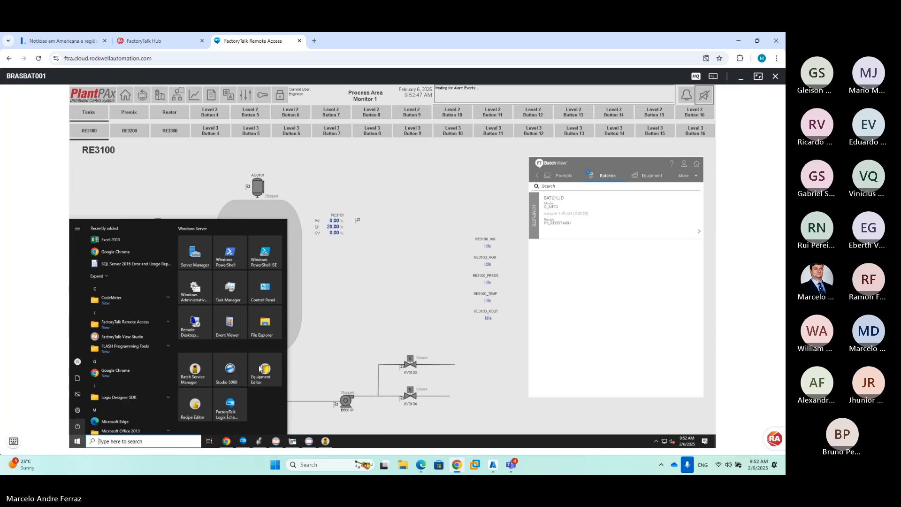
left_click(194, 368)
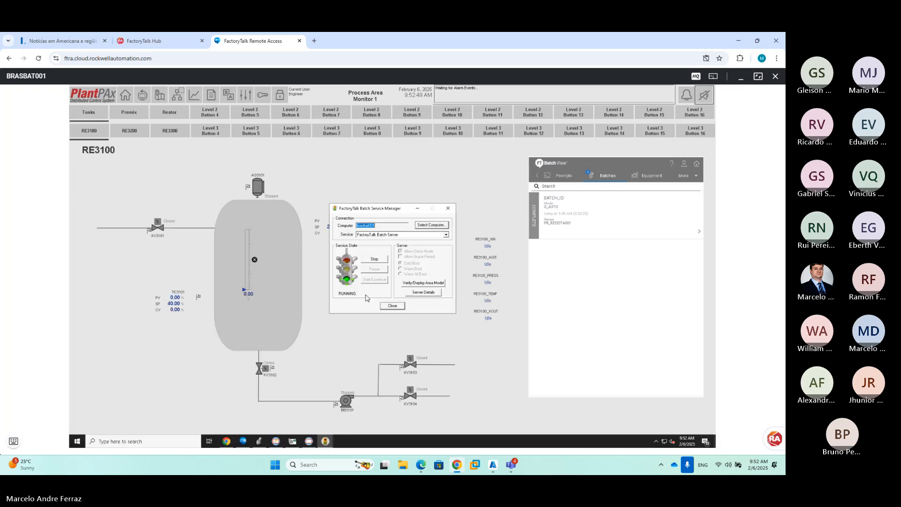
left_click(375, 259)
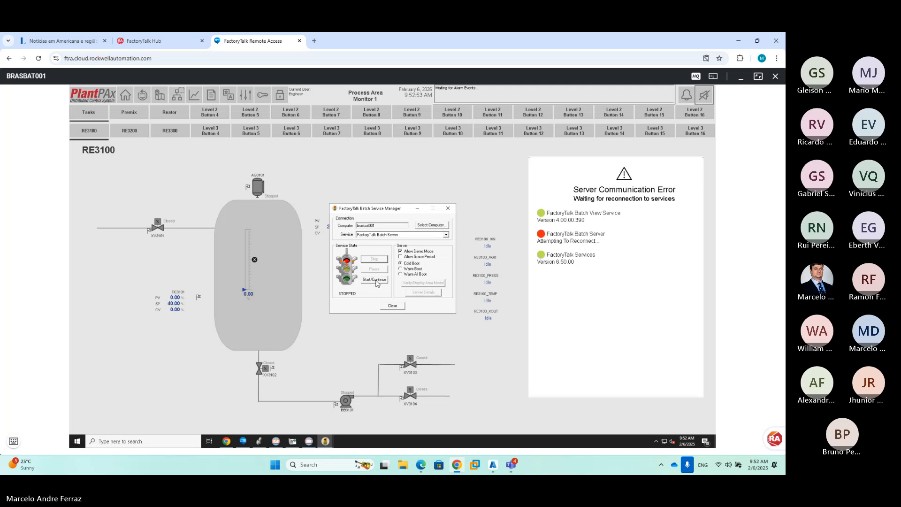
left_click(376, 280)
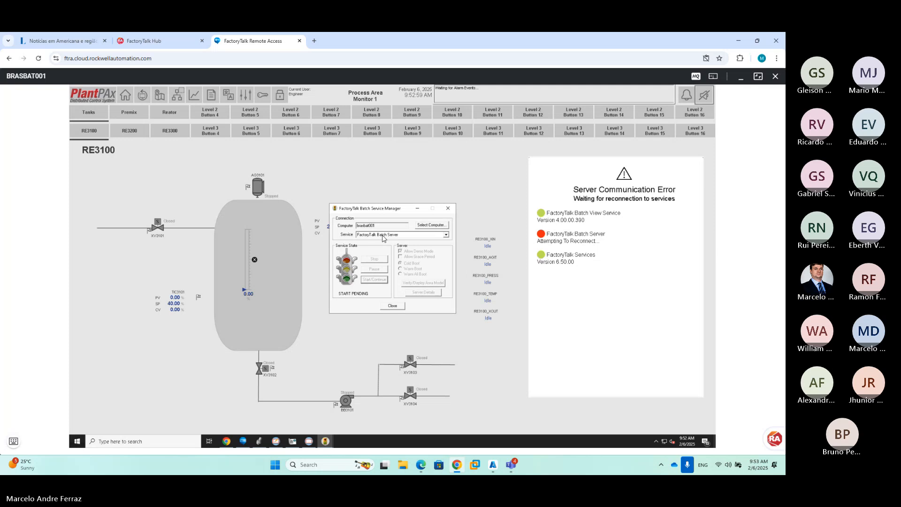
Restart the FactoryTalk Batch View Server service, reselect Batch Server, and close the manager
left_click(383, 235)
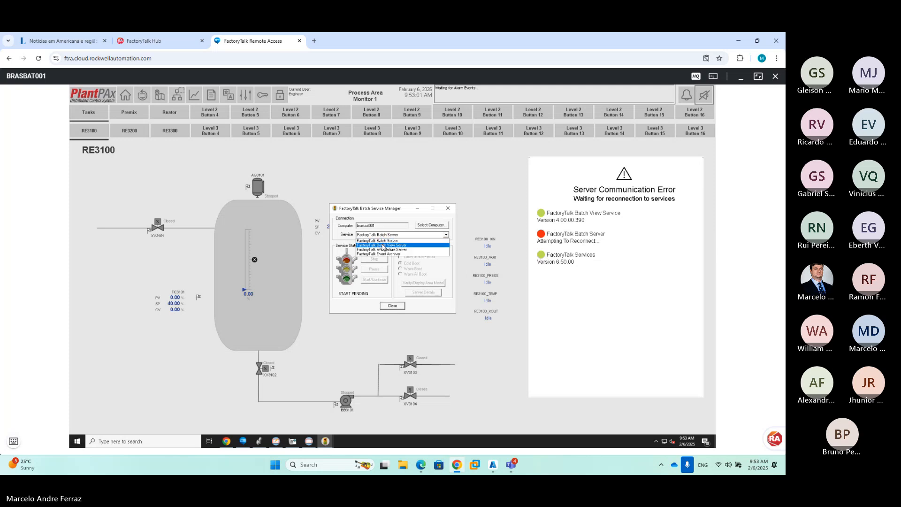
left_click(386, 245)
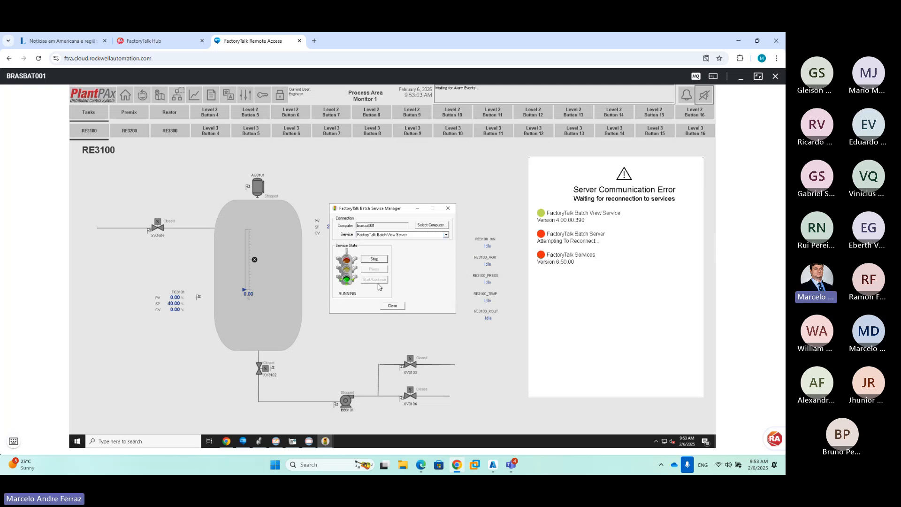
left_click(374, 279)
left_click(373, 235)
left_click(379, 245)
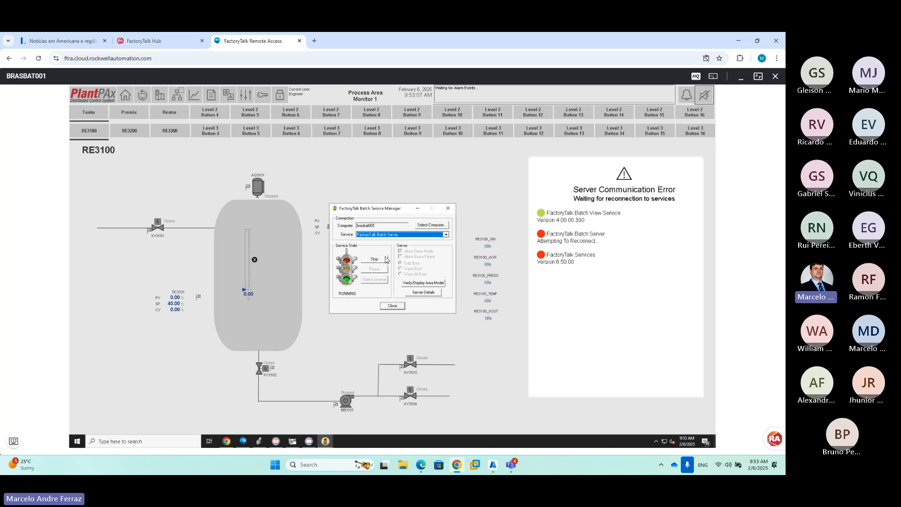
left_click(393, 305)
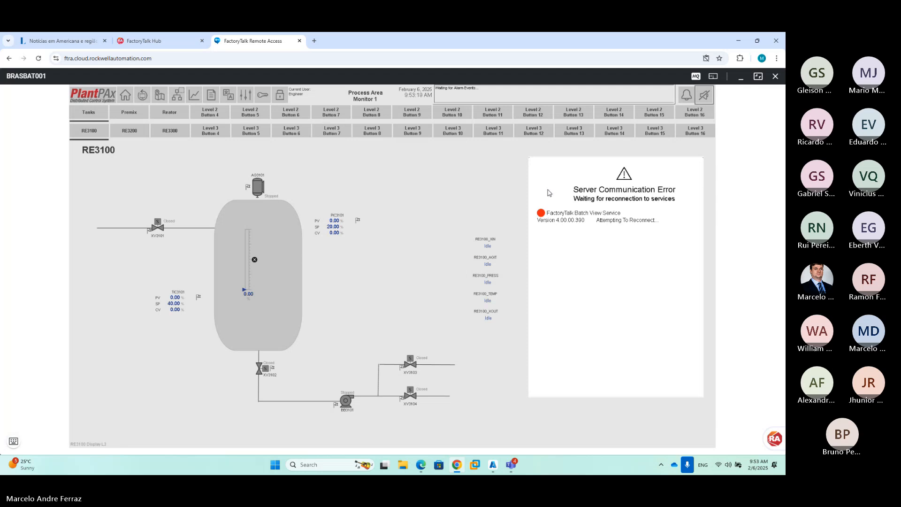
Reopen Batch Service Manager, confirm Batch View Server is RUNNING, and close it
left_click(13, 443)
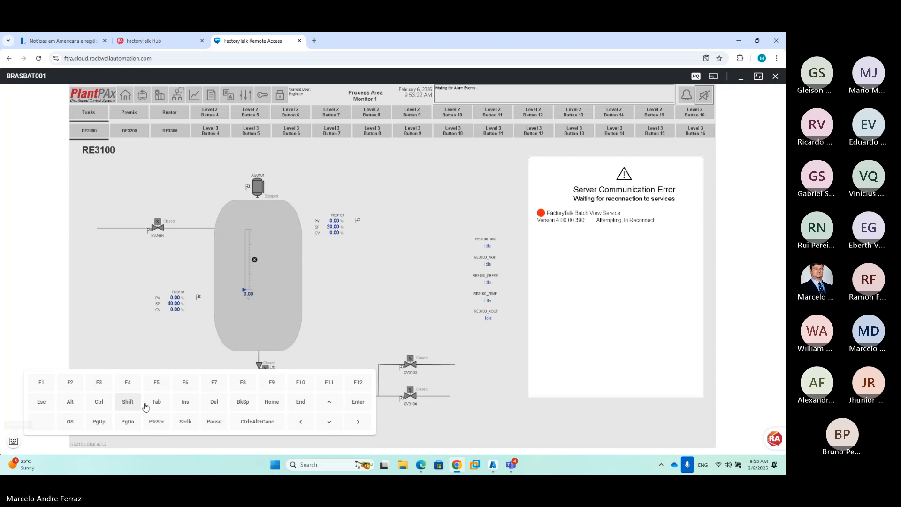
left_click(70, 421)
left_click(15, 441)
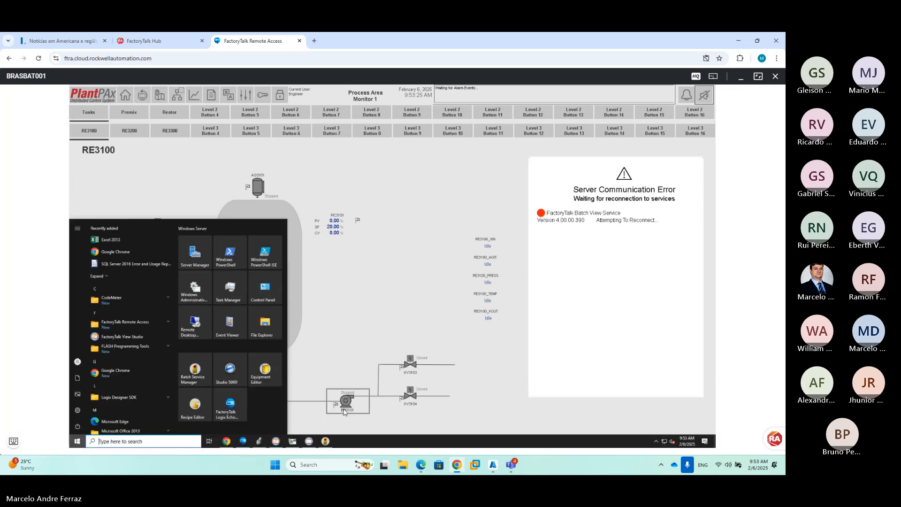
left_click(326, 441)
left_click(392, 239)
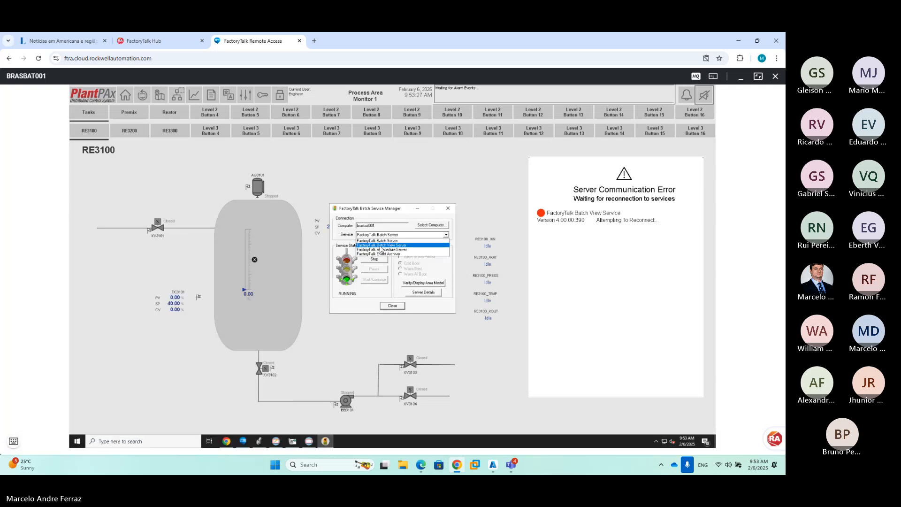
left_click(381, 248)
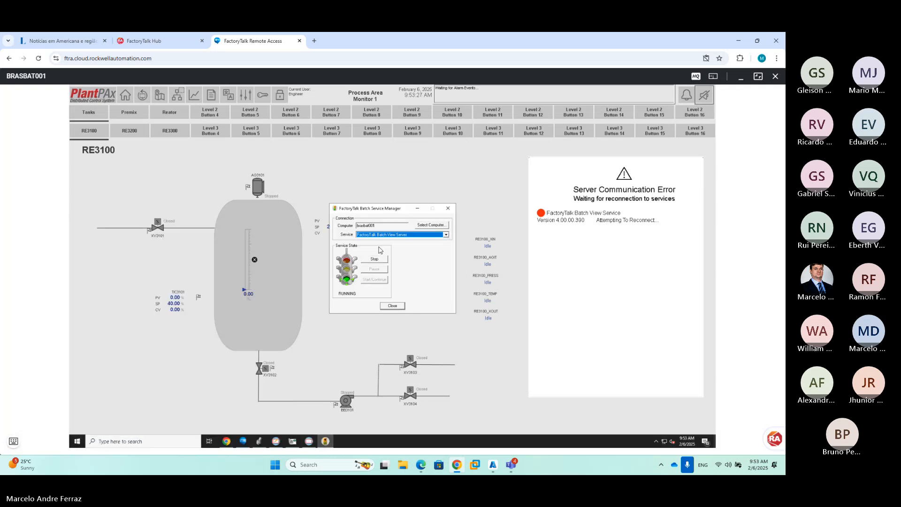
left_click(392, 306)
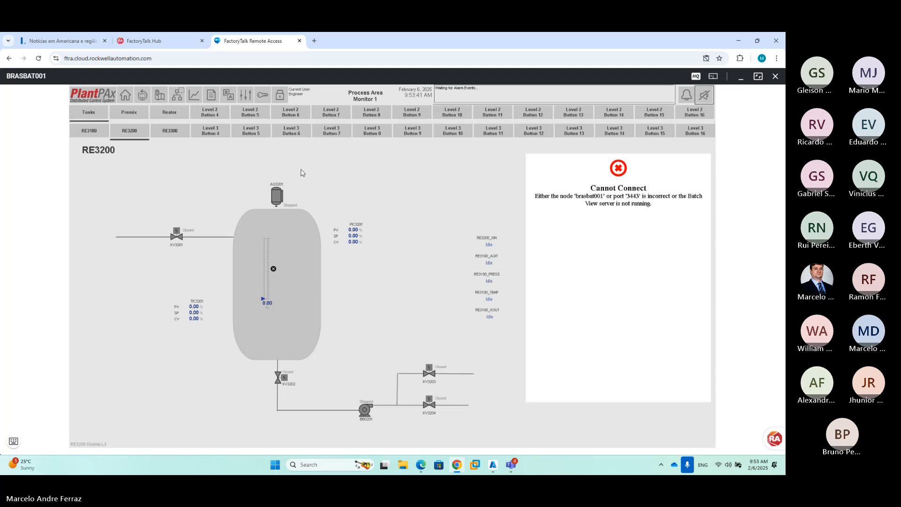
Switch to the RE3100 reactor display, then stop and restart the FactoryTalk Batch Server service
left_click(84, 135)
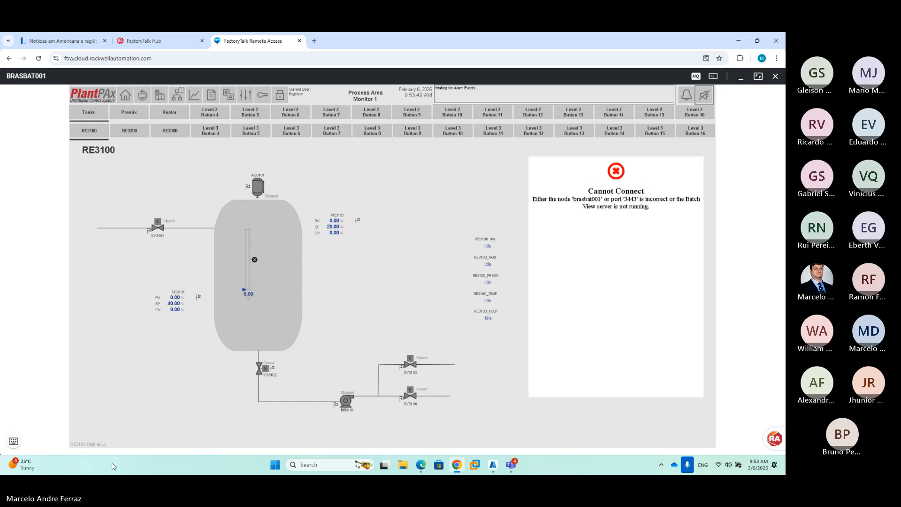
left_click(13, 441)
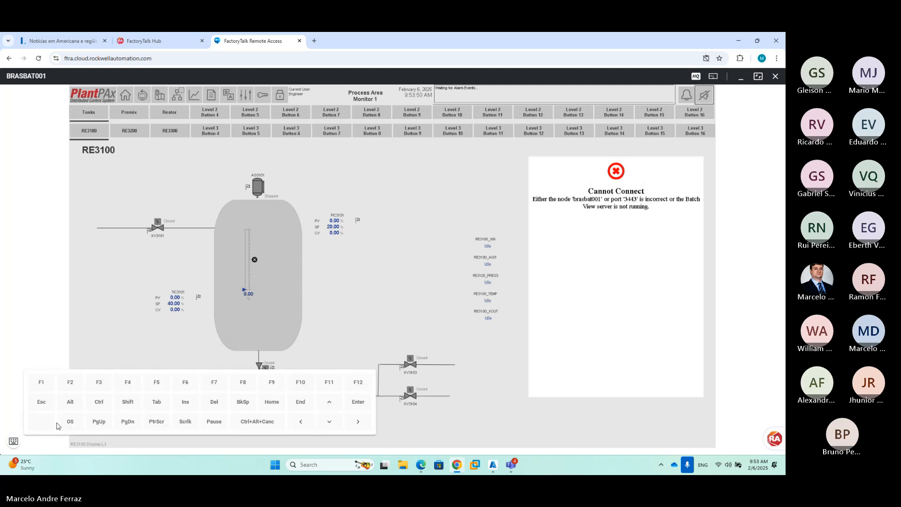
left_click(24, 441)
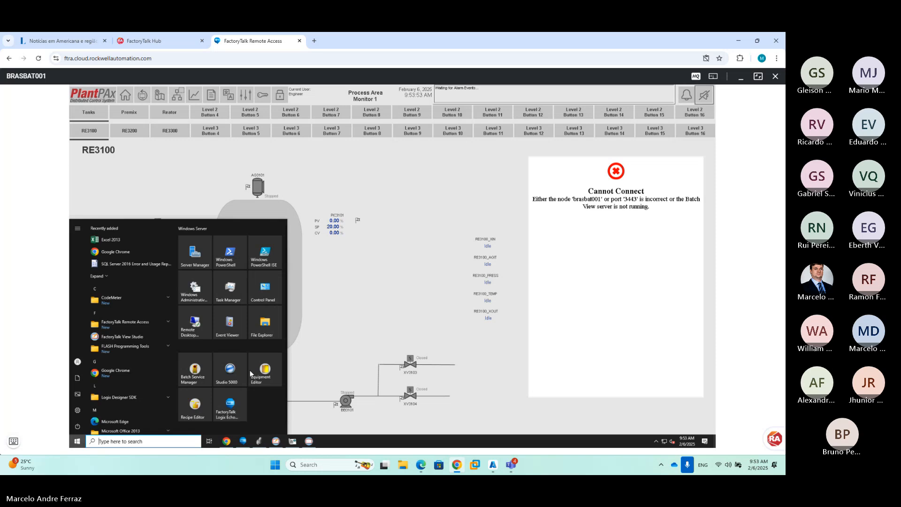
left_click(194, 370)
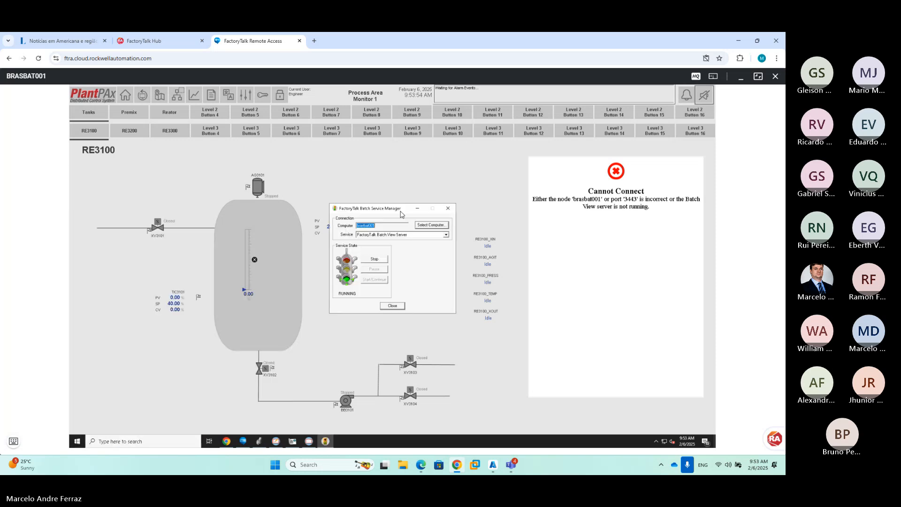
left_click(391, 235)
left_click(390, 244)
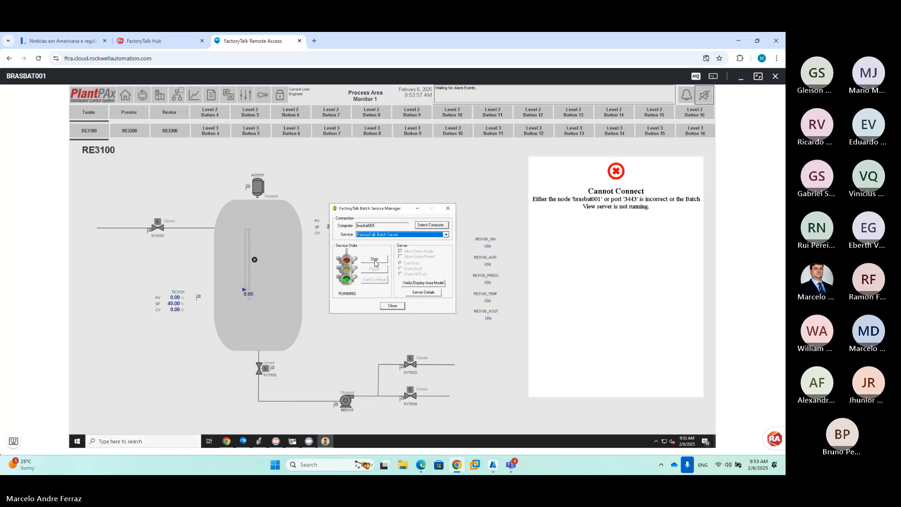
left_click(374, 260)
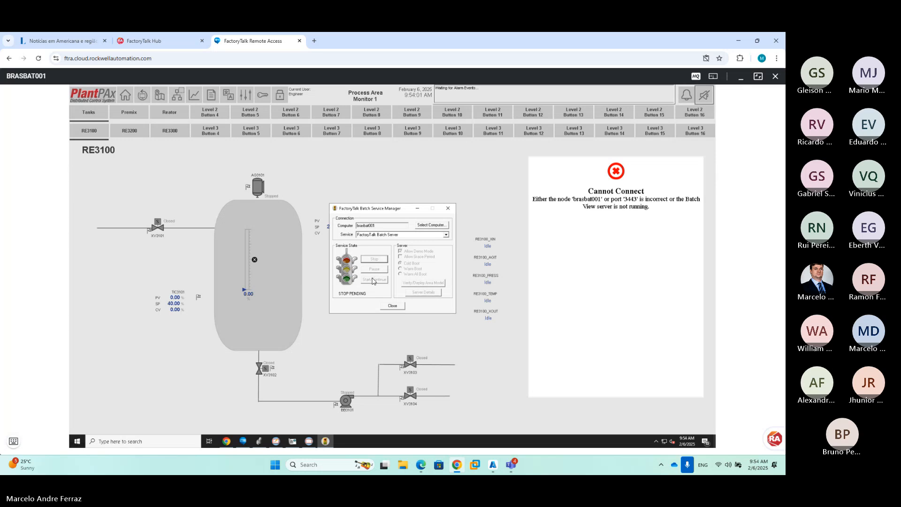
left_click(373, 280)
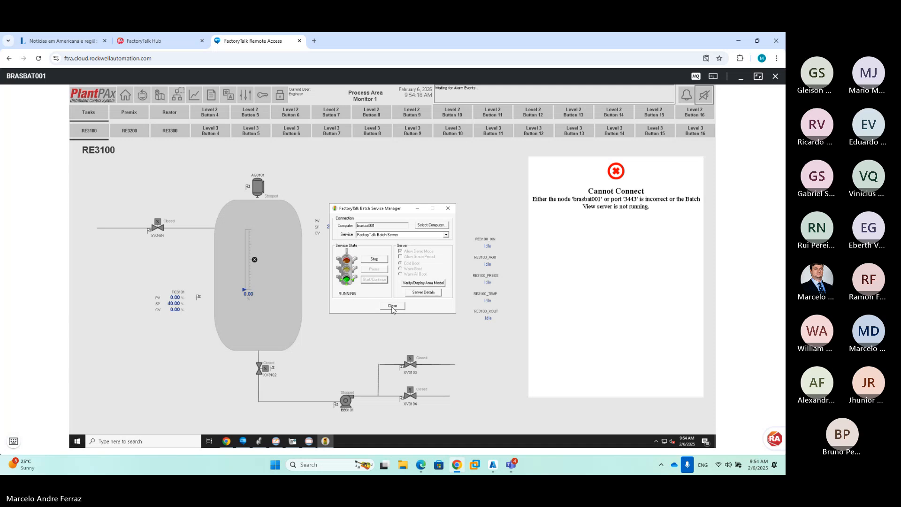
Check the Event Archiver service, reselect Batch Server, close the manager, and open Start
left_click(390, 235)
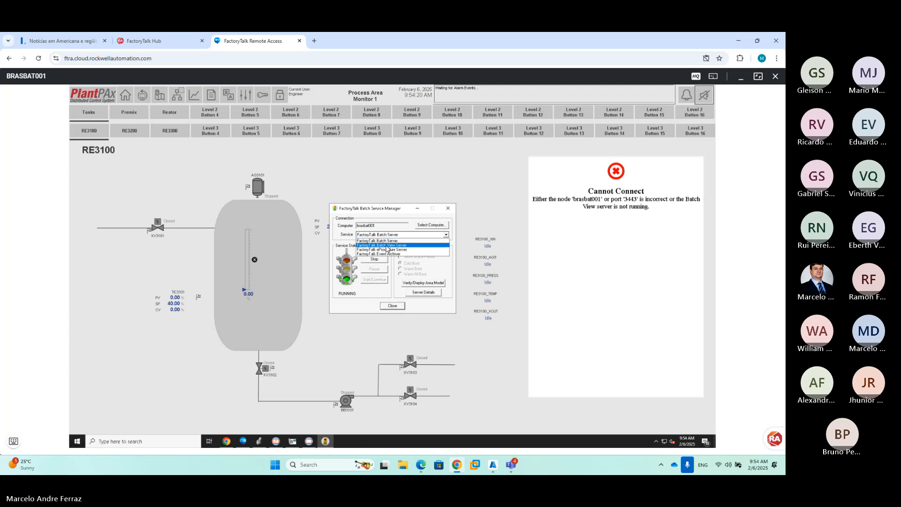
left_click(388, 249)
left_click(388, 235)
left_click(387, 253)
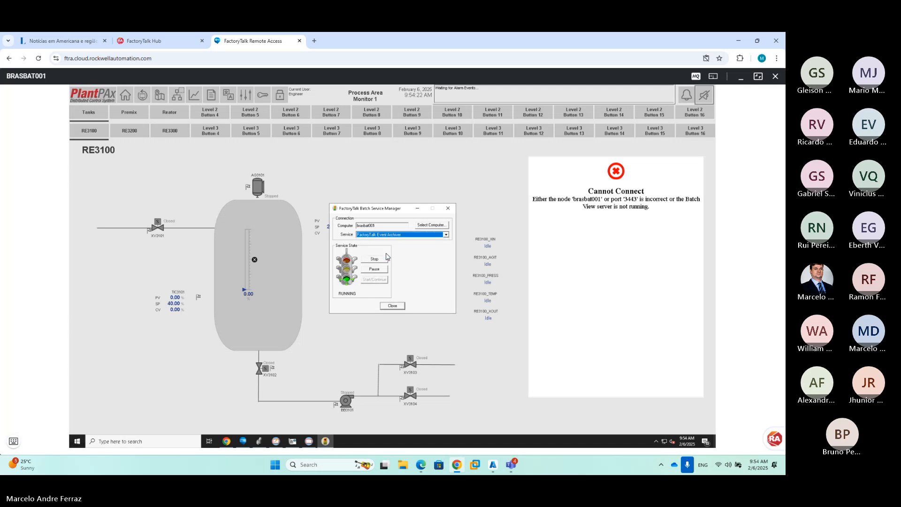
left_click(381, 234)
left_click(388, 249)
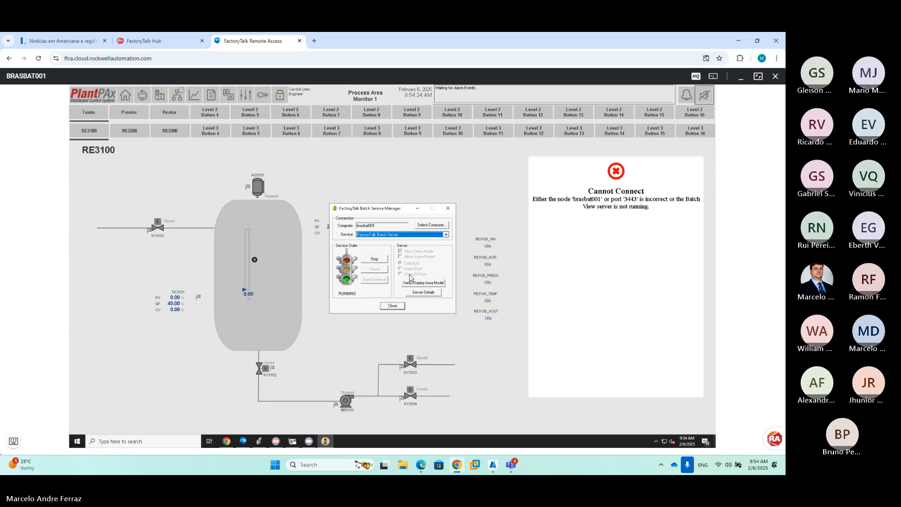
left_click(392, 306)
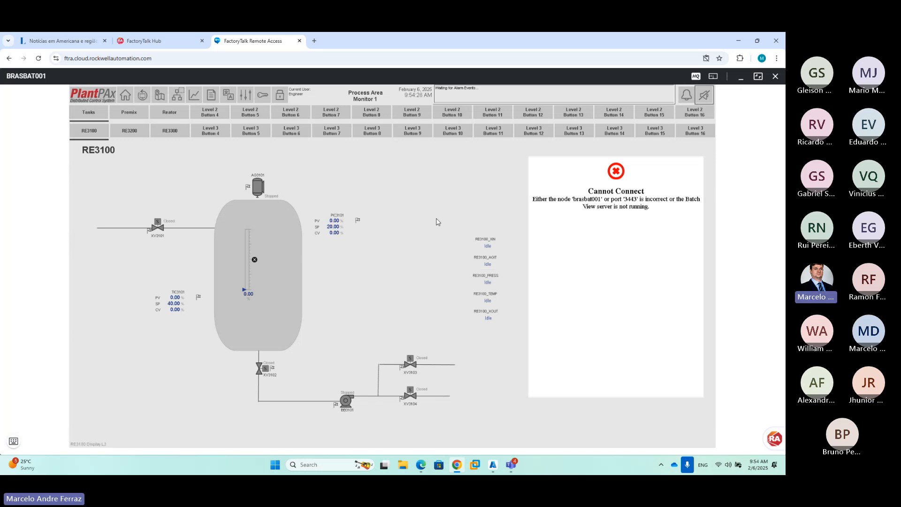
left_click(14, 441)
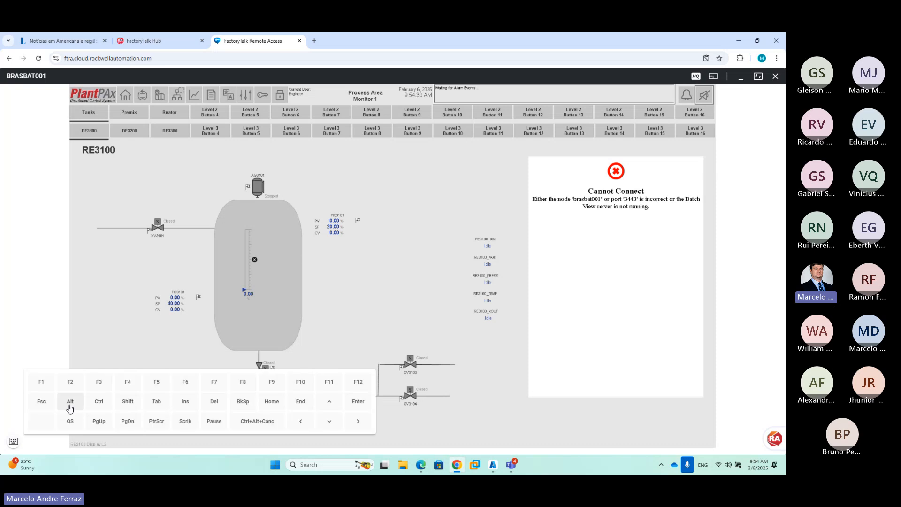
left_click(69, 421)
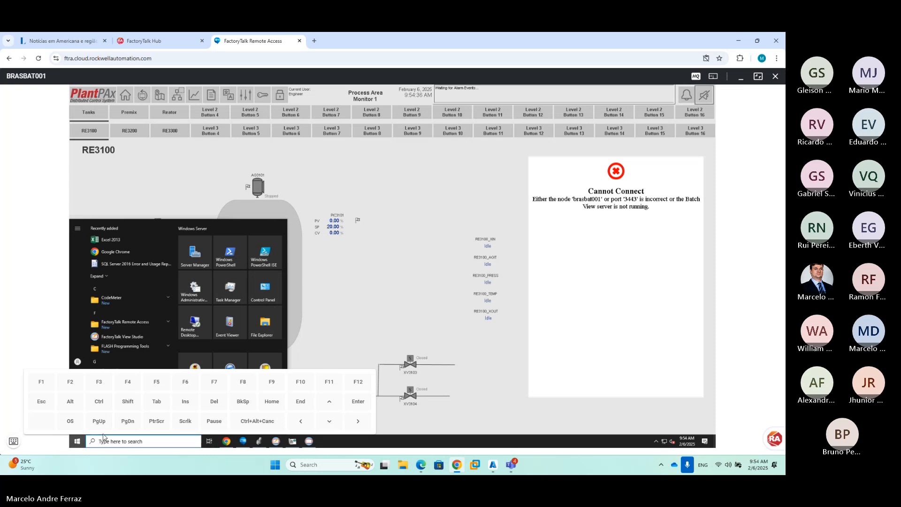
left_click(13, 441)
left_click(114, 443)
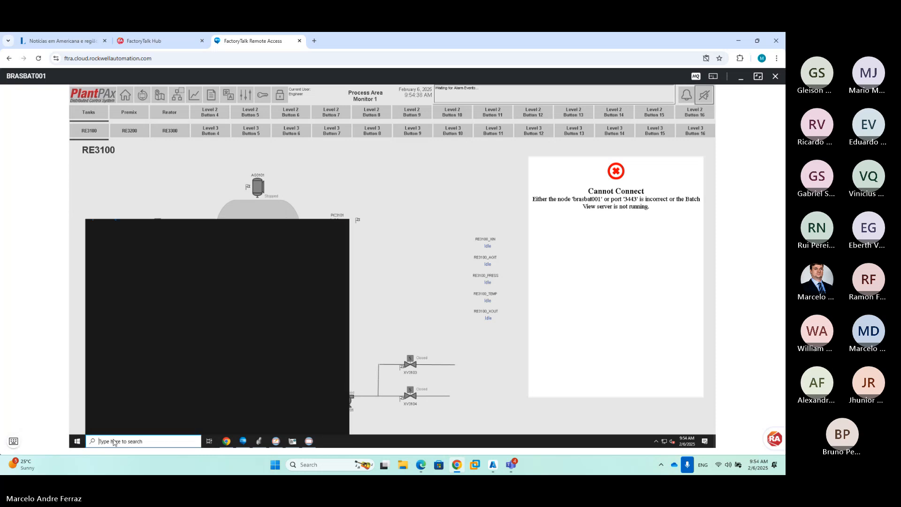
type("repo")
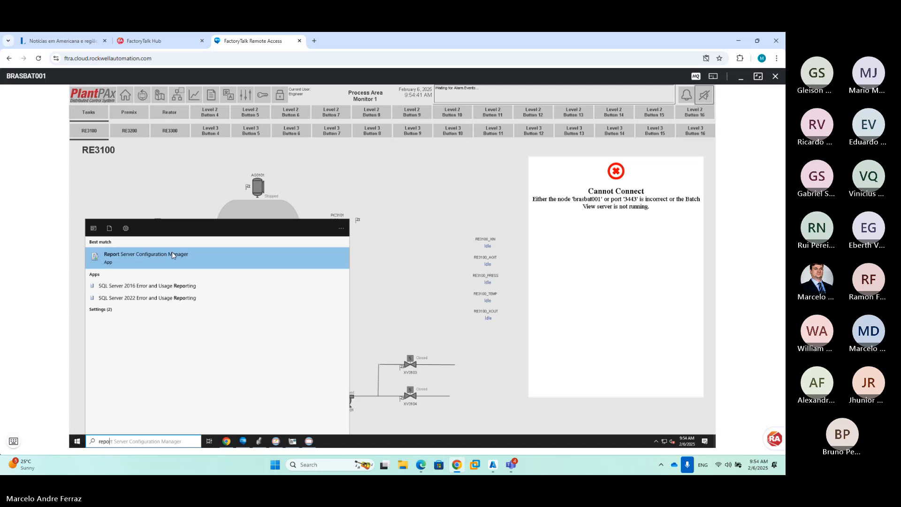
left_click(172, 253)
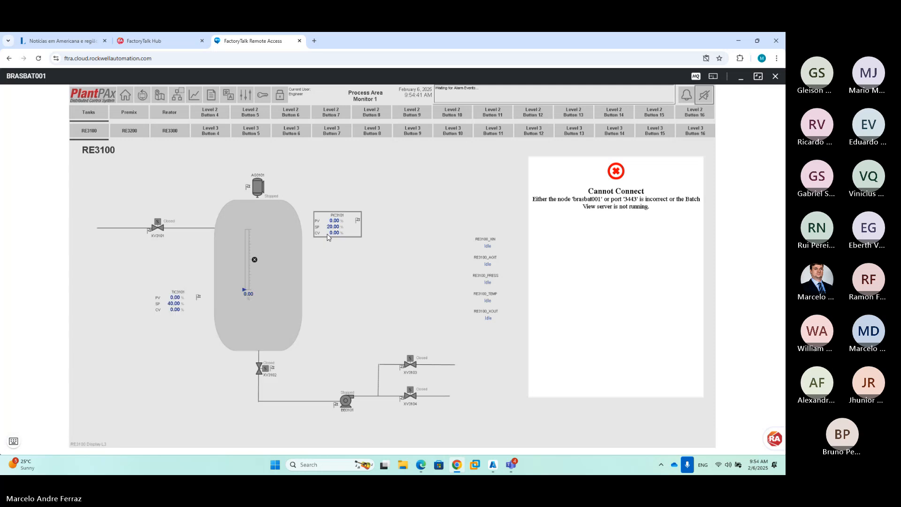
left_click(427, 301)
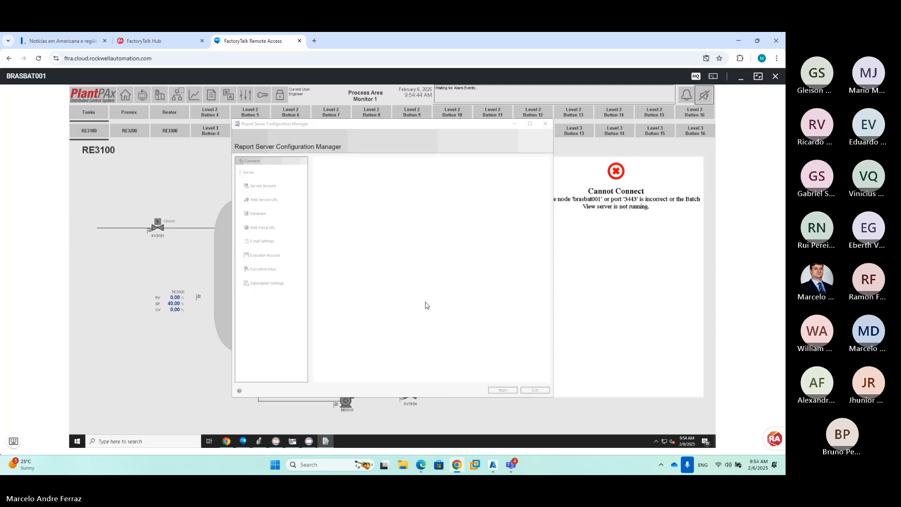
left_click(274, 228)
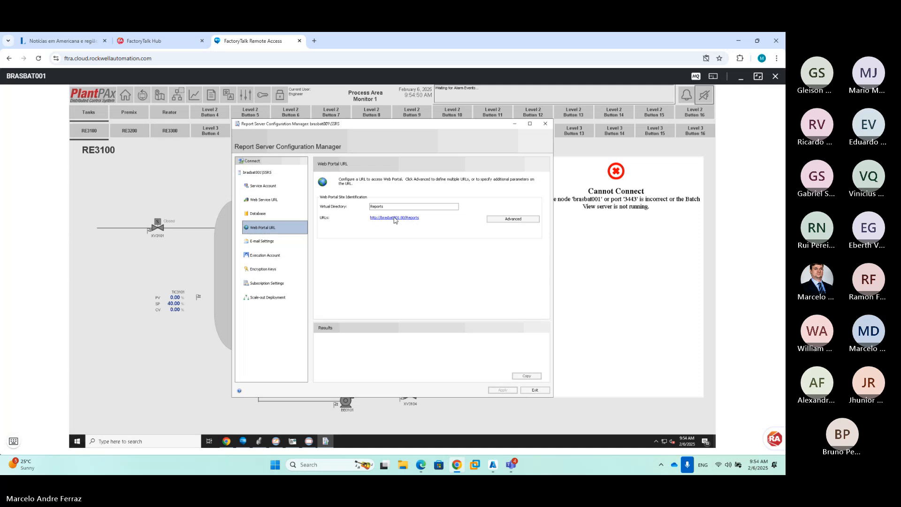
left_click(378, 220)
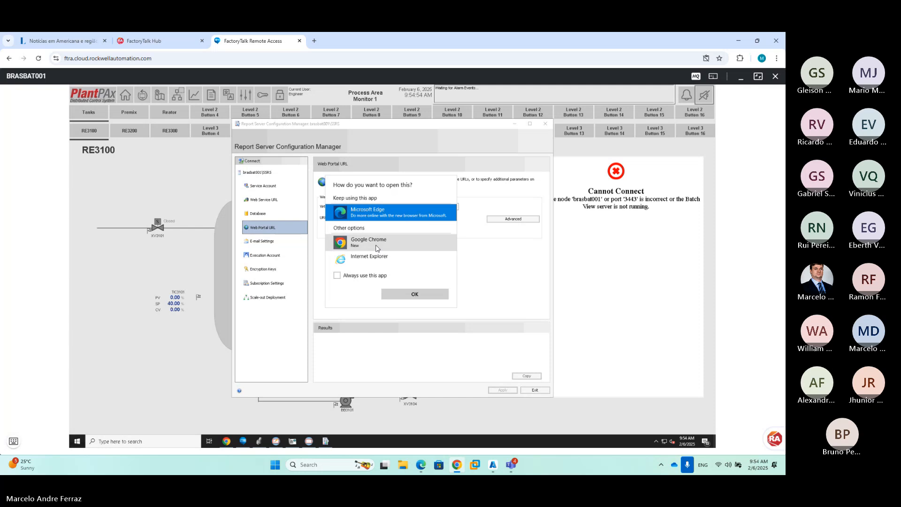
left_click(375, 243)
Open the Reports portal in Chrome, then return to the SE Client's Tanks TK1000 display
left_click(415, 295)
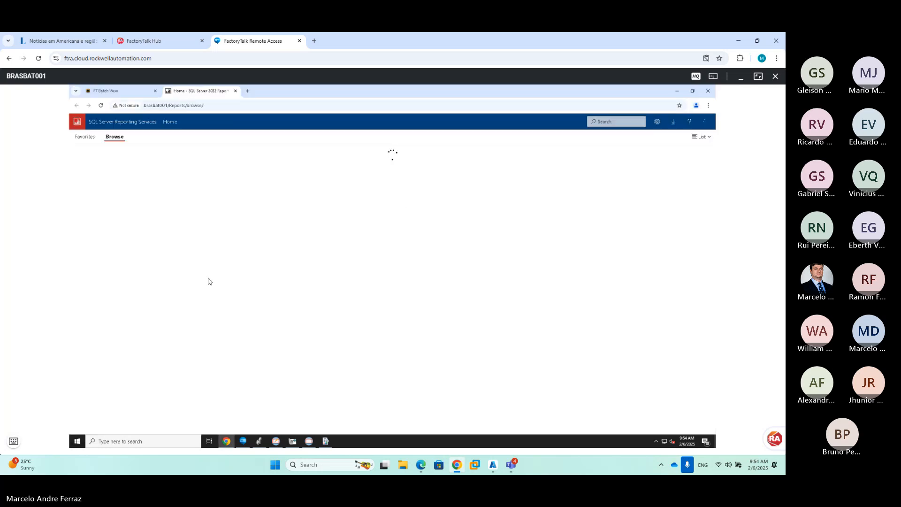
key("alt+Tab")
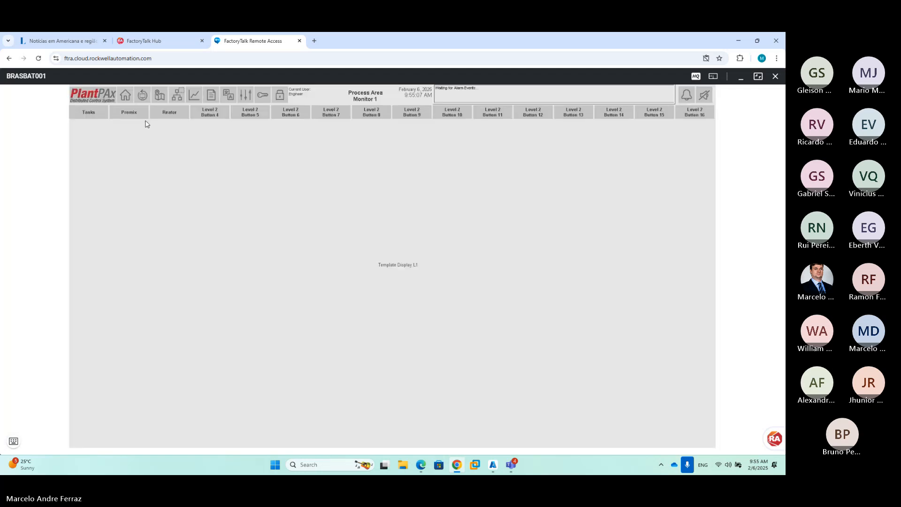
left_click(97, 115)
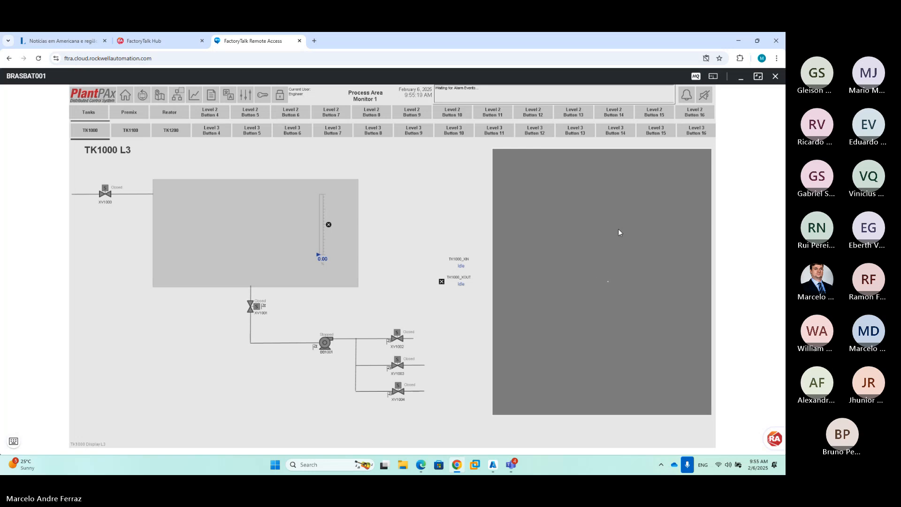
Check Batch View's Batches and Prompts pages, which show no control recipes or operator prompts
left_click(572, 170)
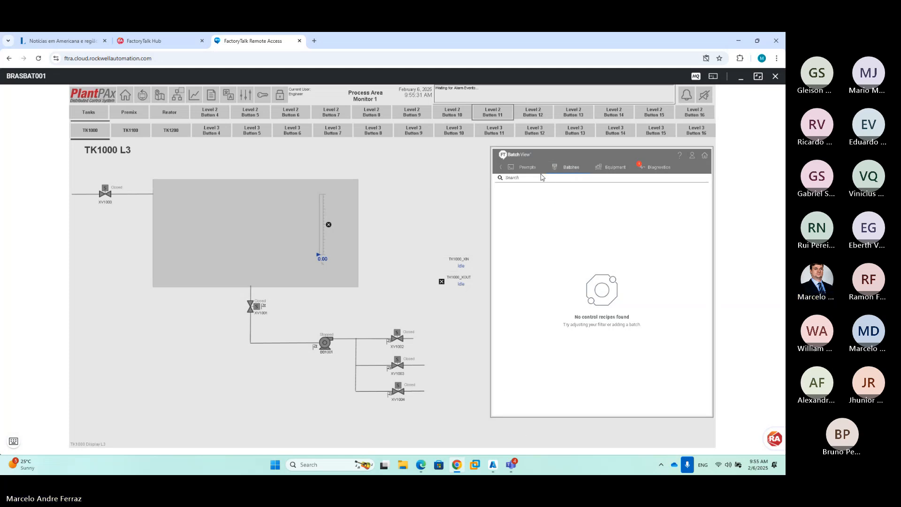
left_click(527, 167)
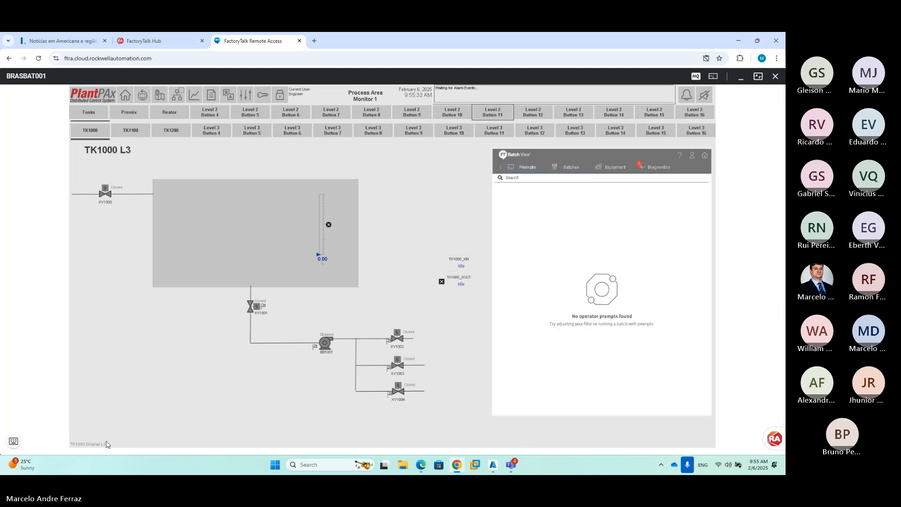
left_click(14, 441)
left_click(70, 421)
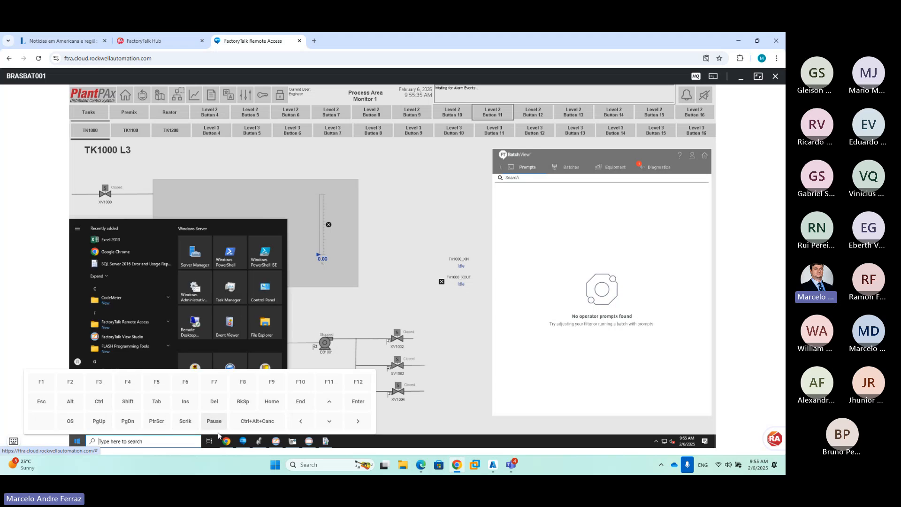
Close Batch feature security and expand the Batch product policy to reach BatchView & ActiveX
left_click(257, 421)
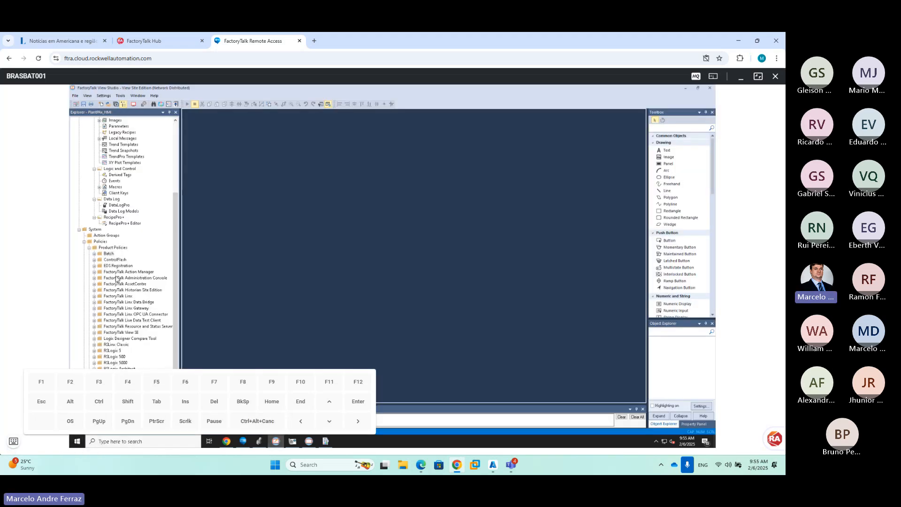
left_click(109, 254)
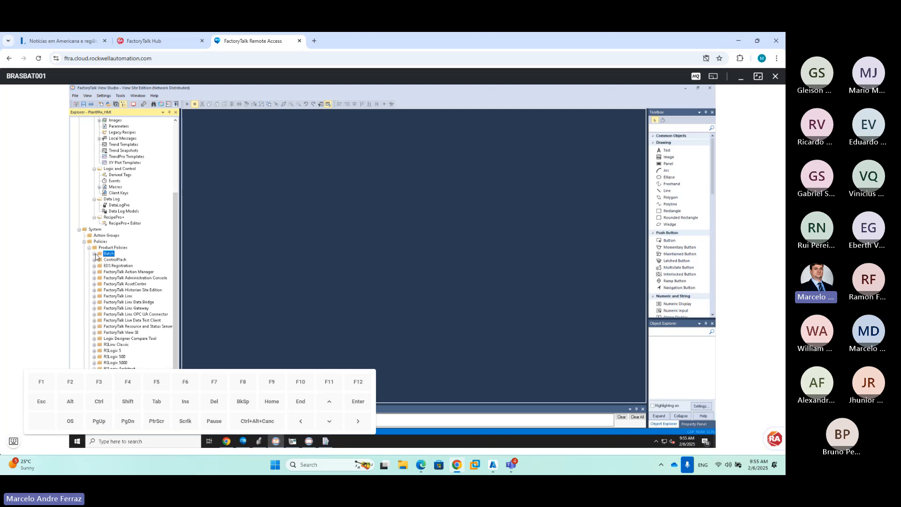
left_click(94, 254)
left_click(14, 441)
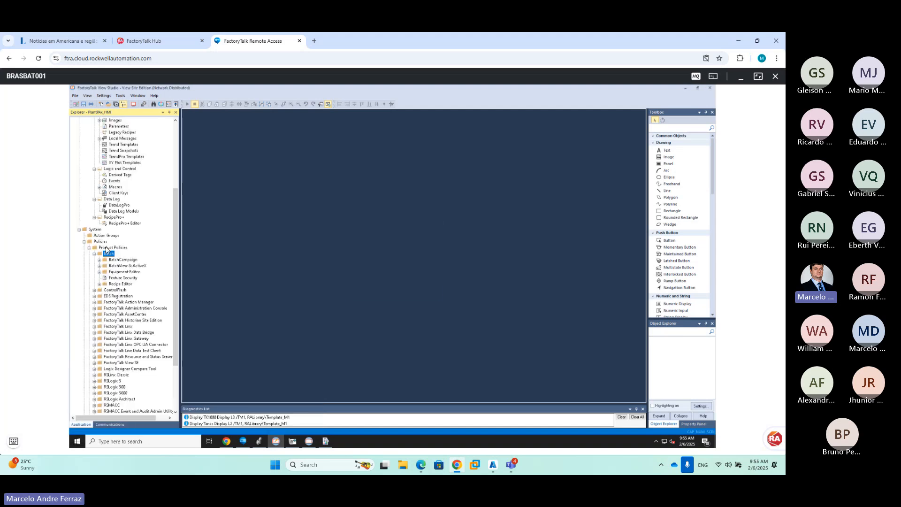
left_click(94, 254)
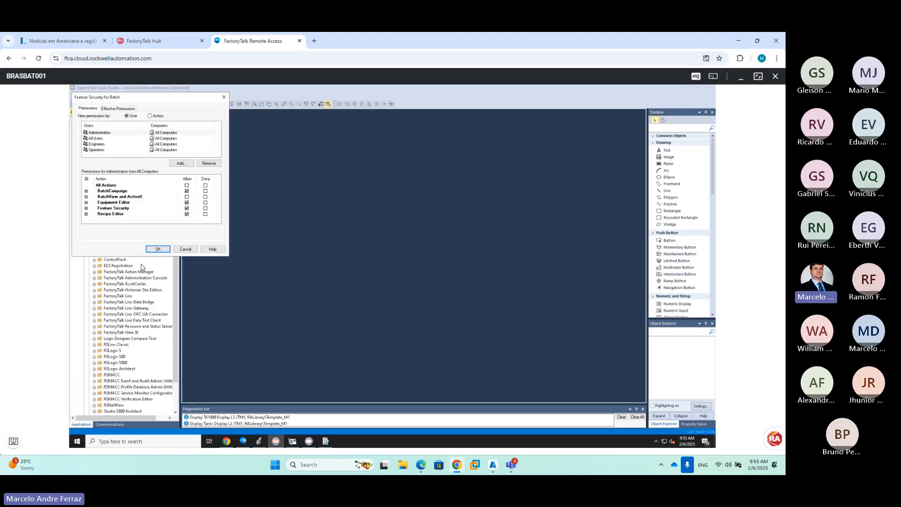
left_click(185, 247)
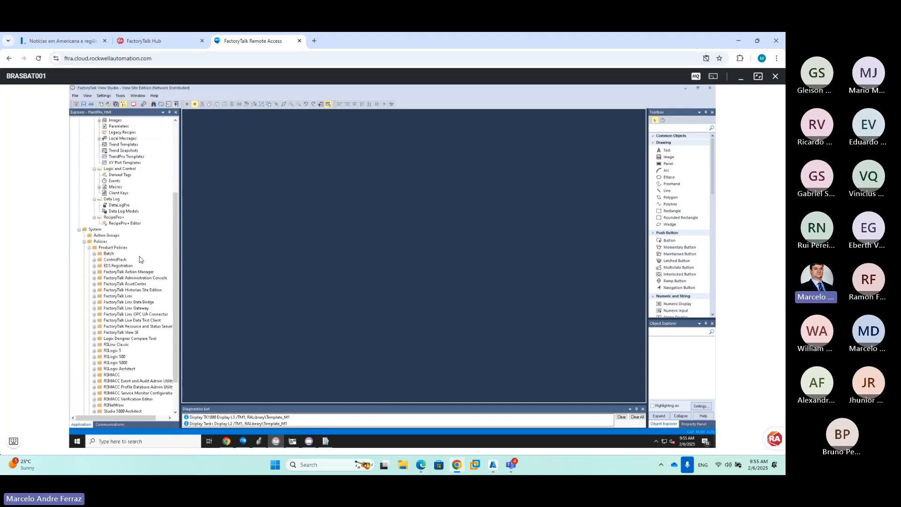
double_click(99, 254)
left_click(119, 266)
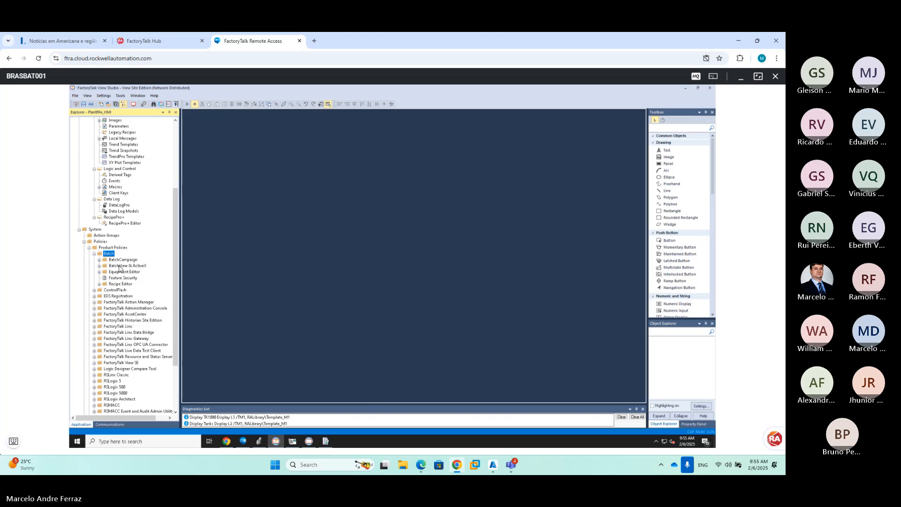
right_click(120, 267)
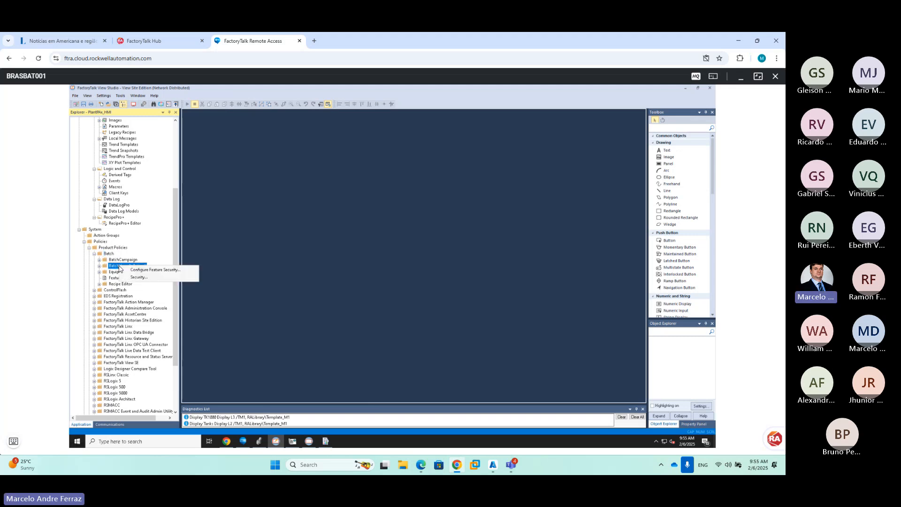
Add Engineers to BatchView & ActiveX security, allowing Commands, Phase Commands and View
left_click(140, 275)
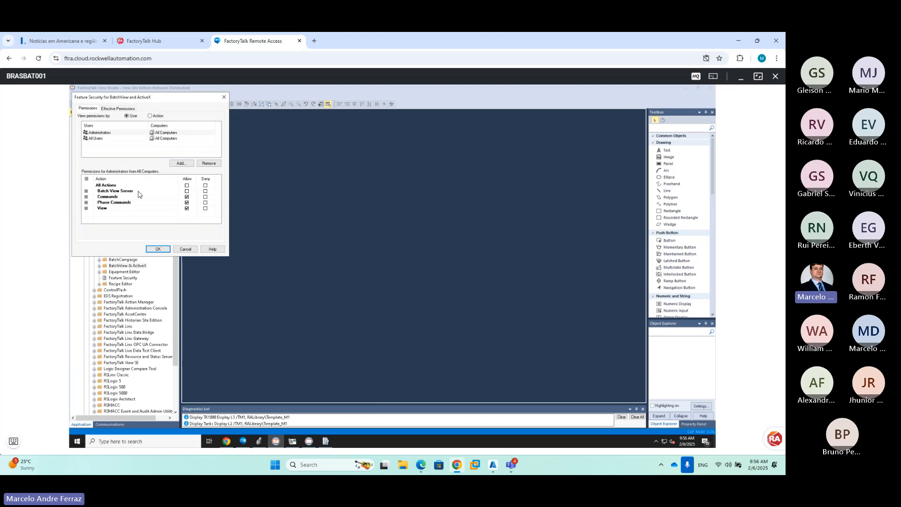
left_click(172, 164)
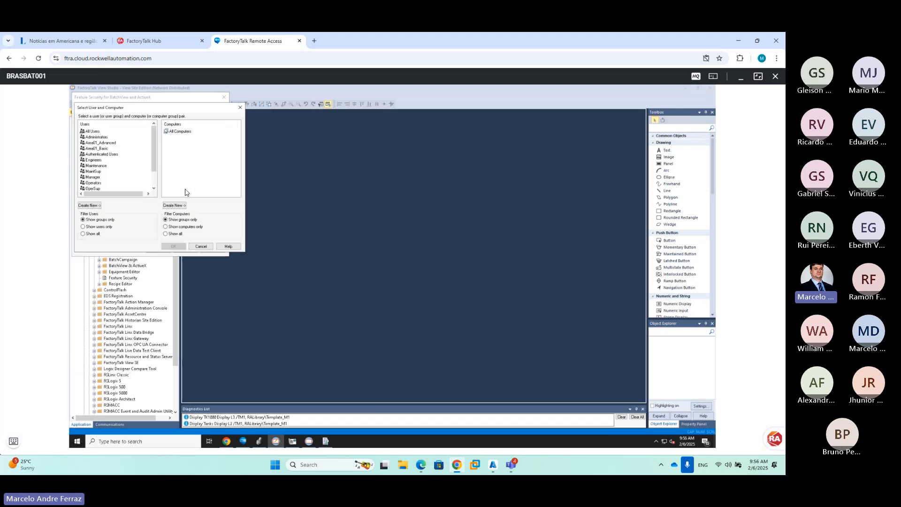
left_click(95, 160)
left_click(173, 247)
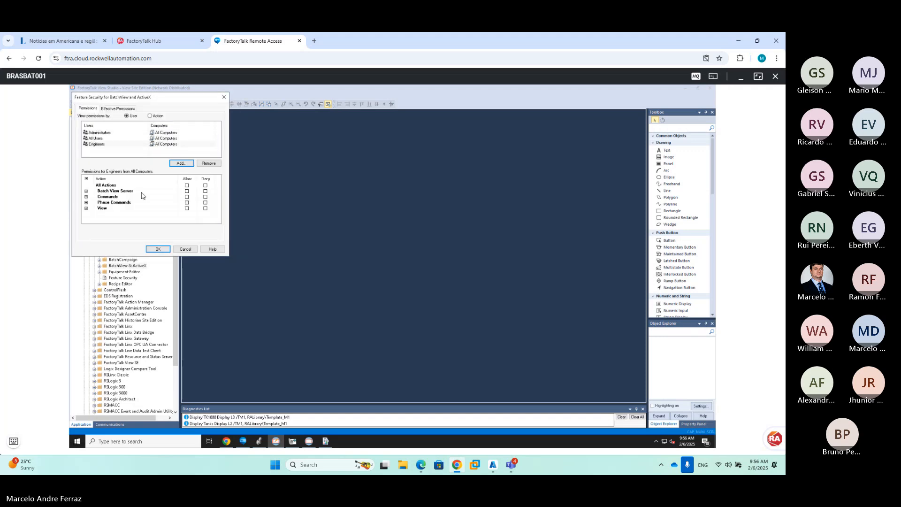
left_click(187, 197)
left_click(187, 202)
left_click(187, 209)
left_click(170, 249)
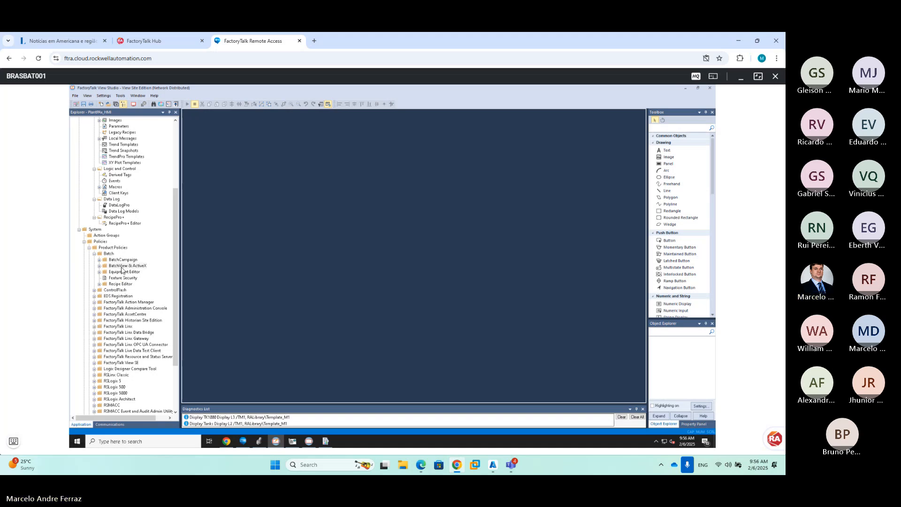
Add Operators with Commands, Phase Commands and View allowed, then save the feature security
left_click(125, 266)
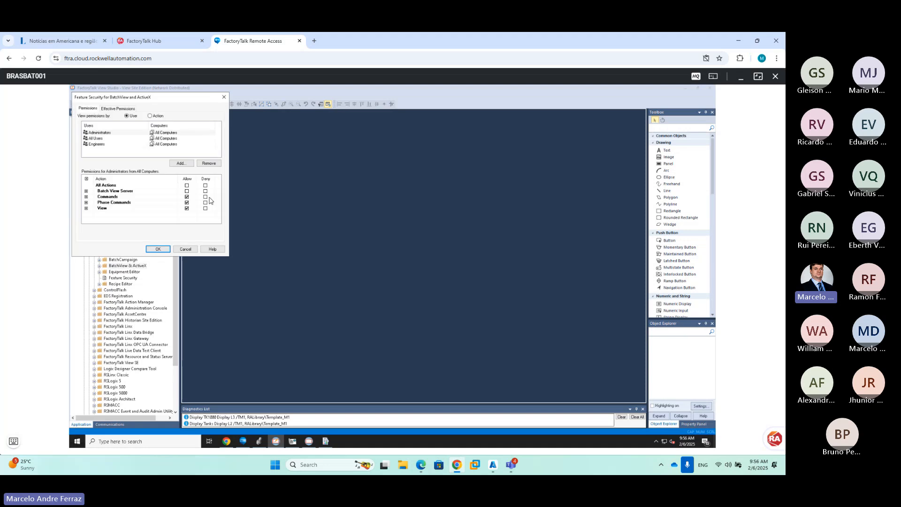
left_click(170, 164)
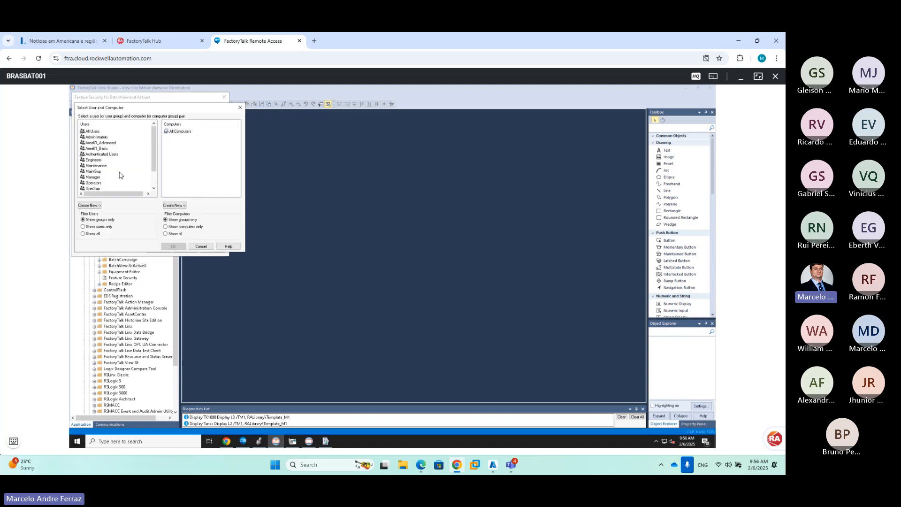
left_click(95, 184)
left_click(174, 246)
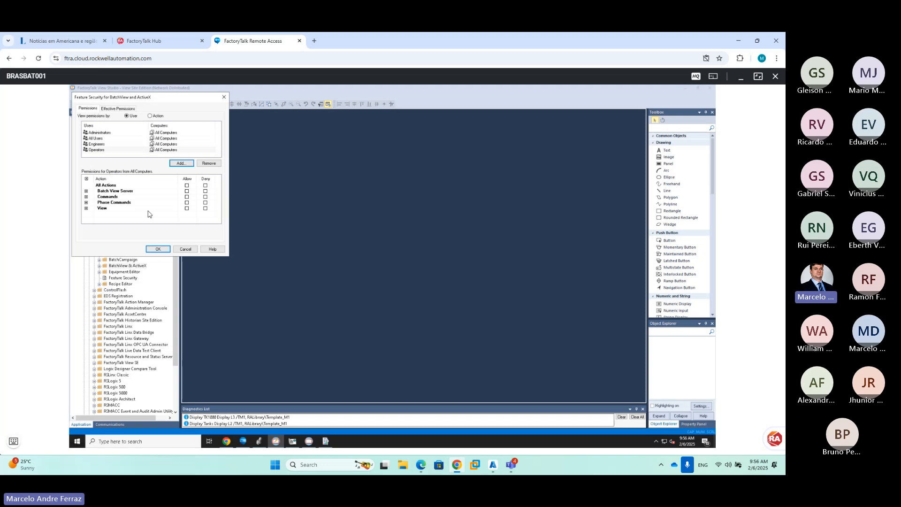
left_click(187, 197)
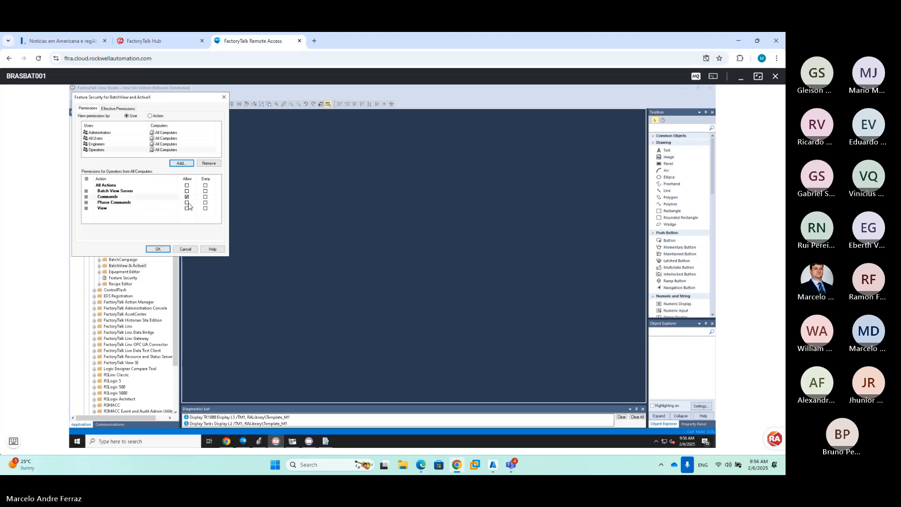
left_click(187, 203)
left_click(187, 208)
left_click(86, 192)
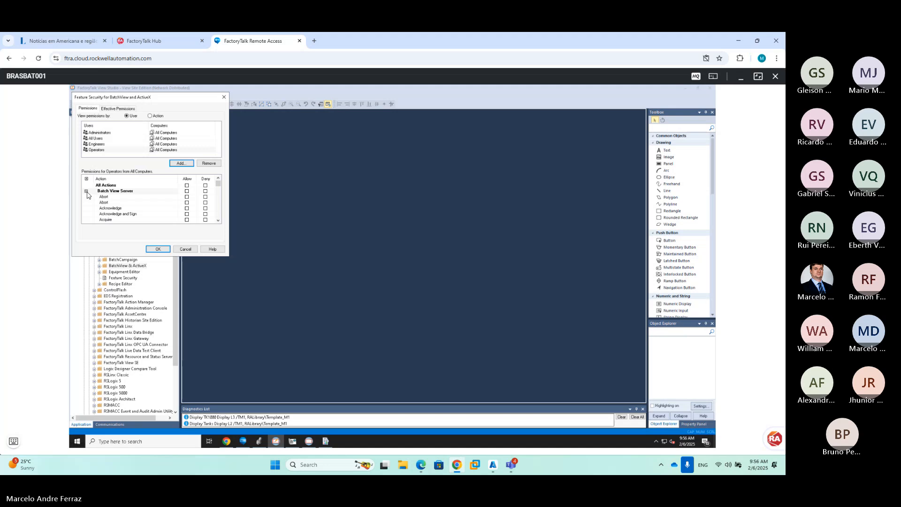
left_click(86, 192)
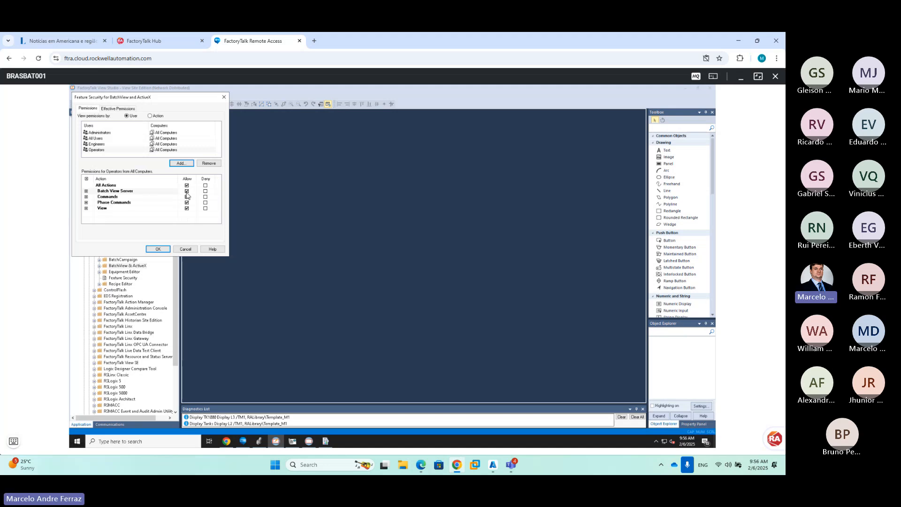
left_click(121, 144)
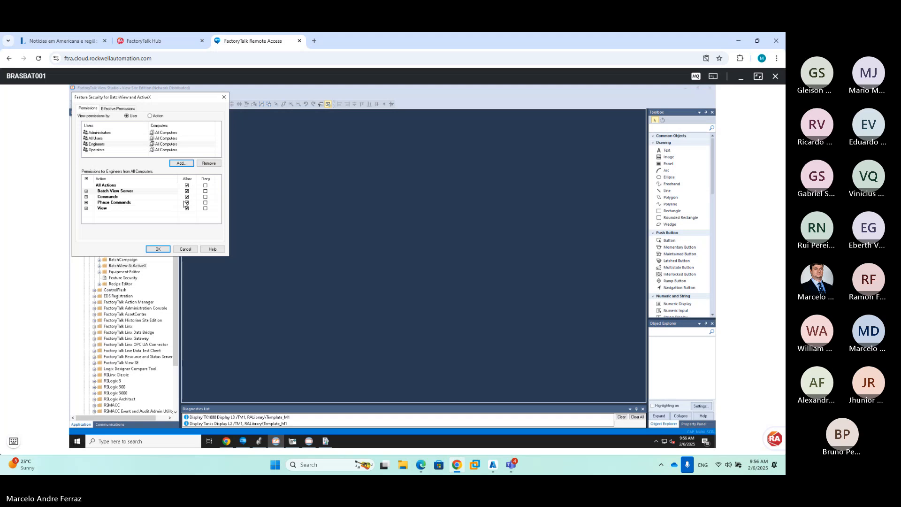
left_click(161, 252)
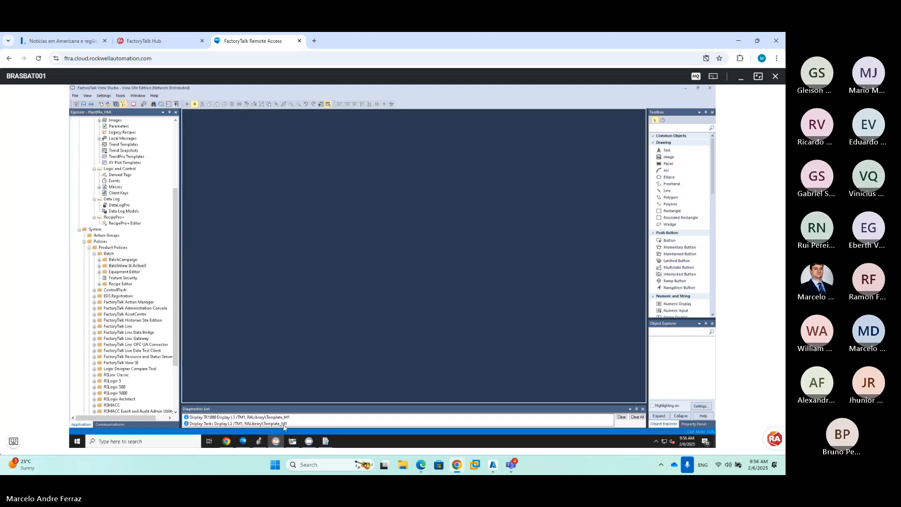
In Batch Service Manager, stop and restart the Batch View Server service, then close the manager
left_click(308, 441)
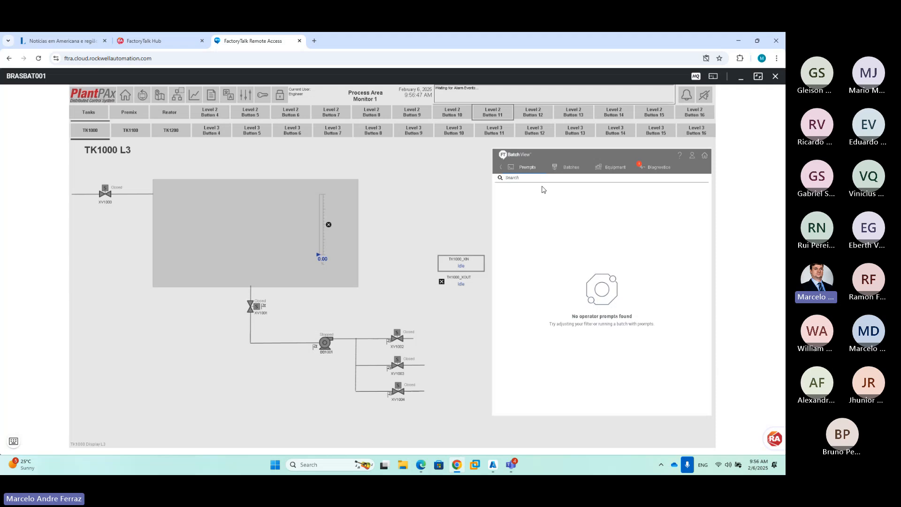
left_click(13, 441)
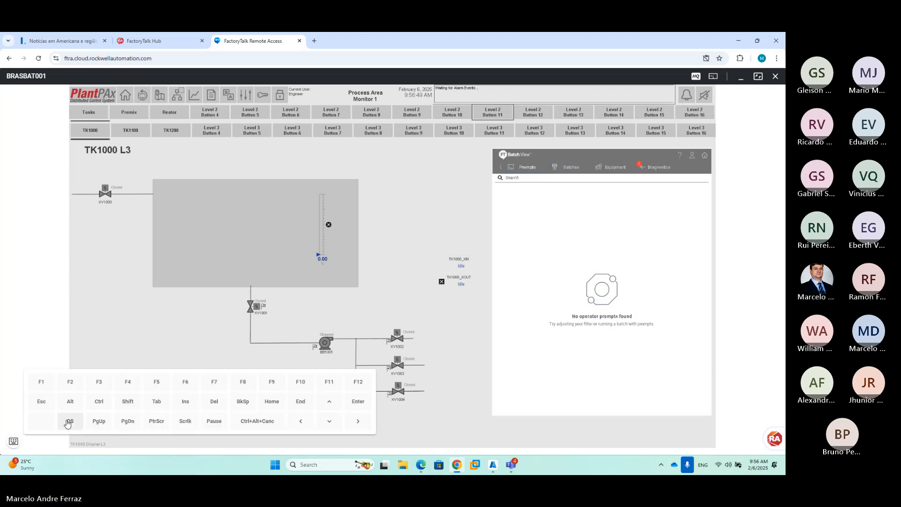
key("super")
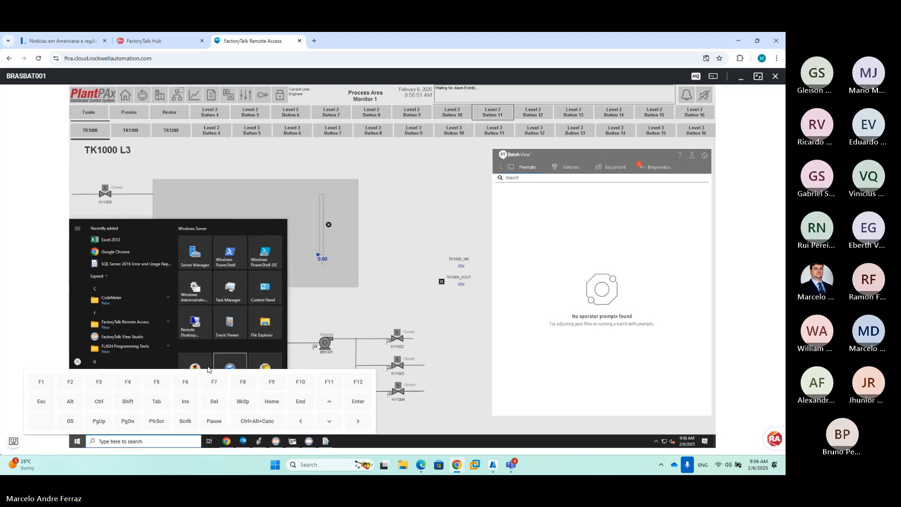
key("Escape")
left_click(376, 235)
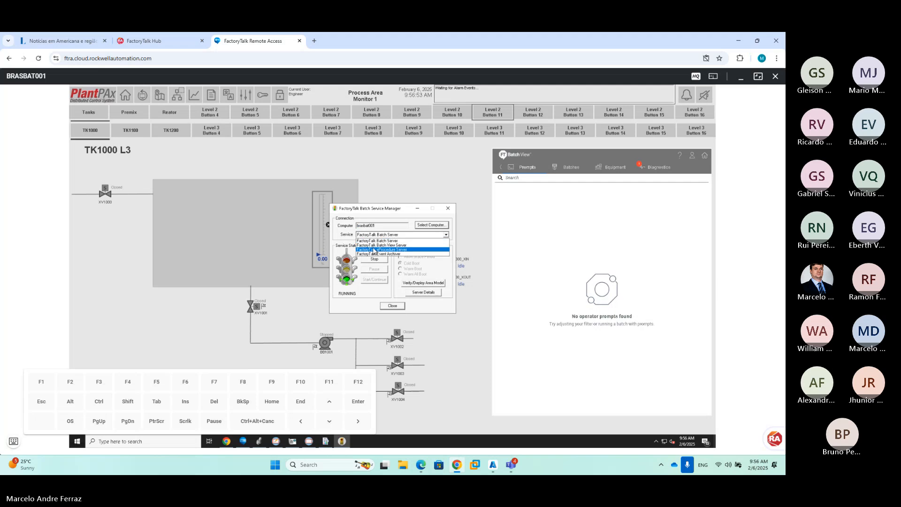
left_click(372, 245)
left_click(374, 259)
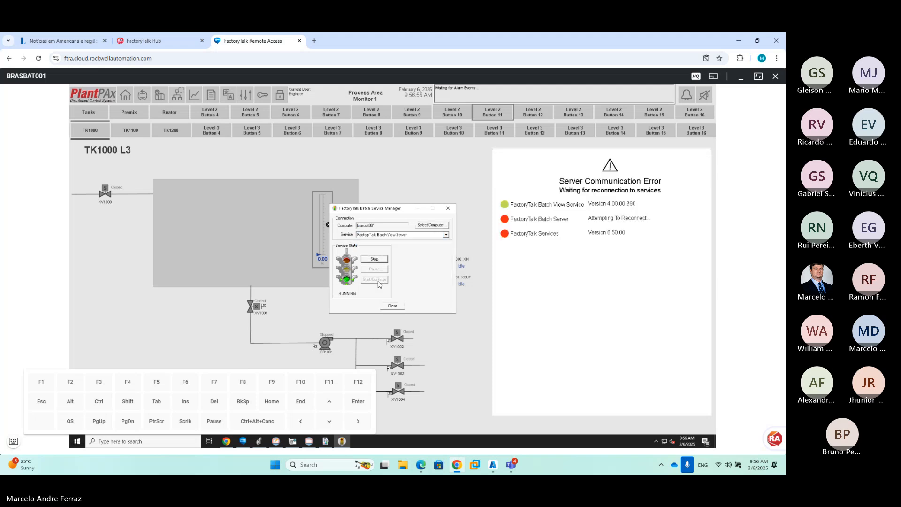
left_click(375, 280)
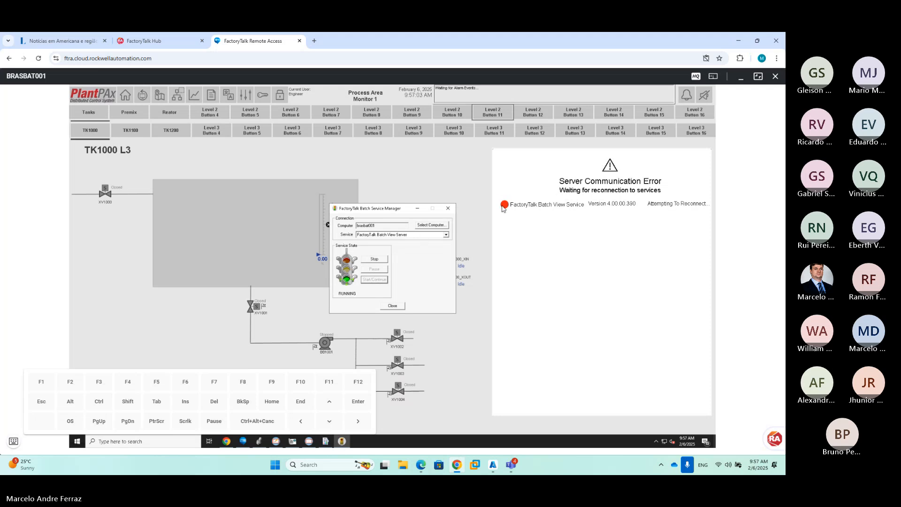
left_click(392, 306)
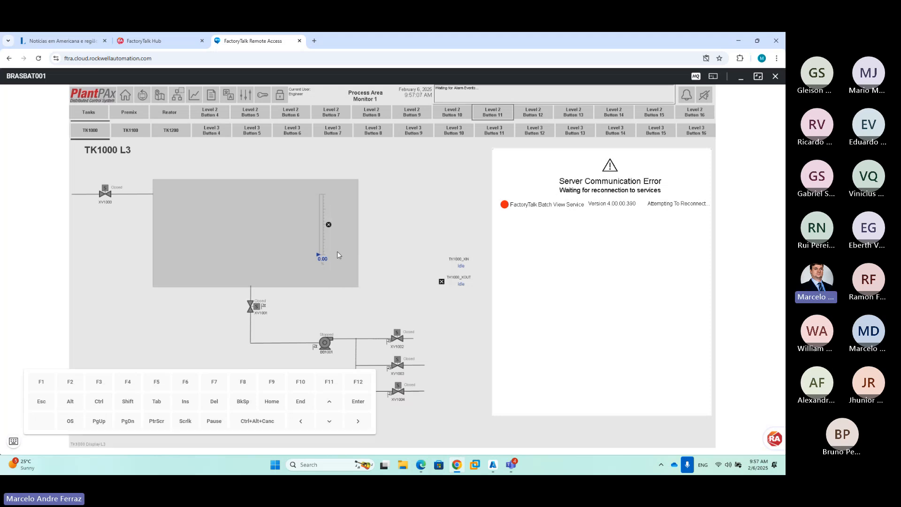
Reload the TK1000 L3 display via Tanks L2 and view Batch View's Batches page
left_click(96, 119)
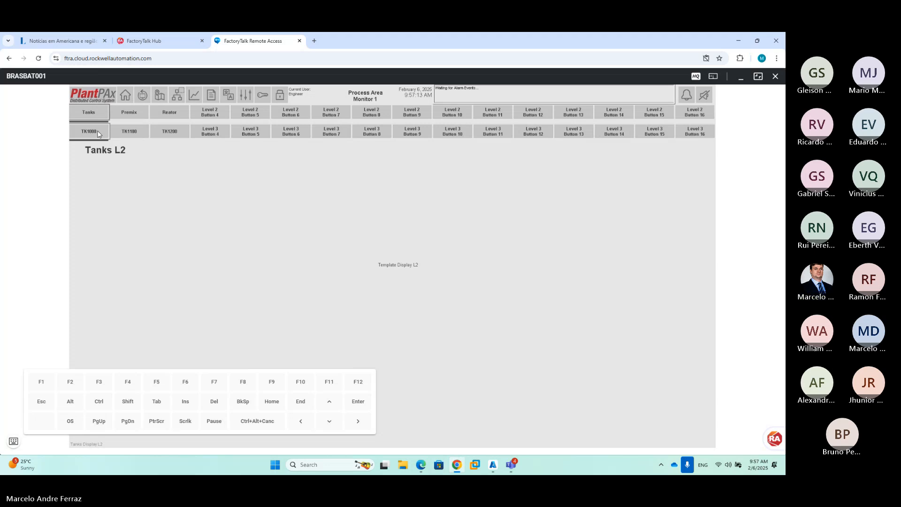
left_click(97, 133)
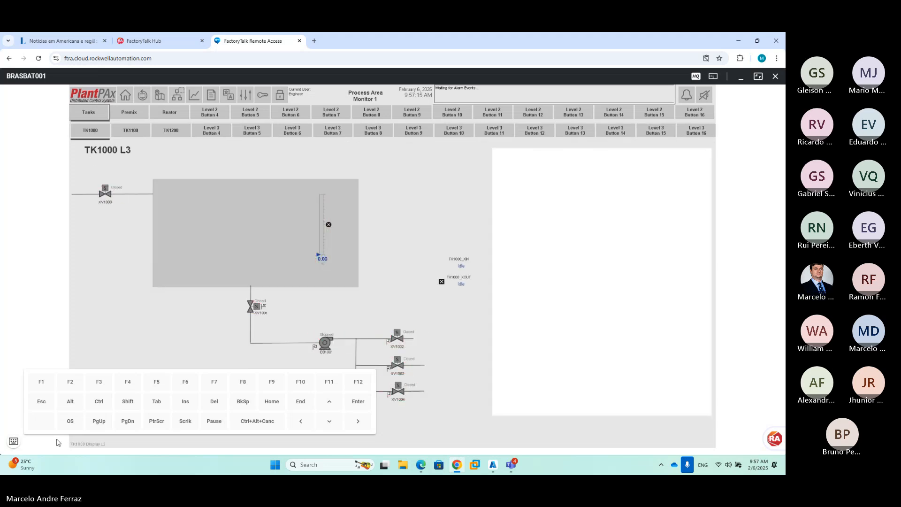
left_click(14, 441)
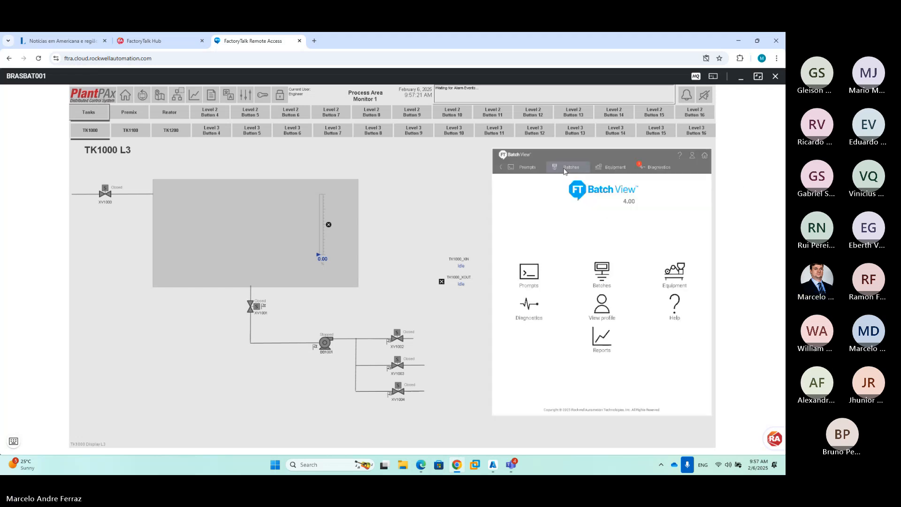
left_click(566, 167)
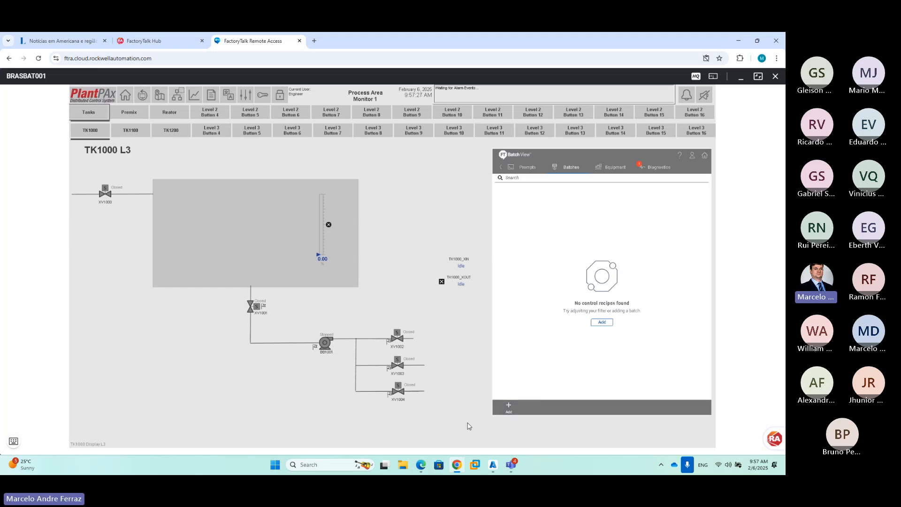
Switch to the meeting window and open its more-options menu
mouse_move(511, 465)
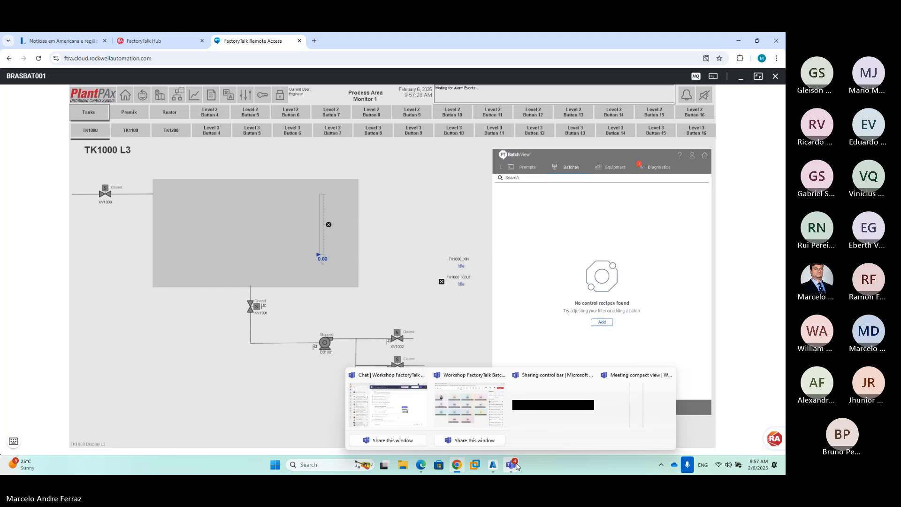
left_click(468, 405)
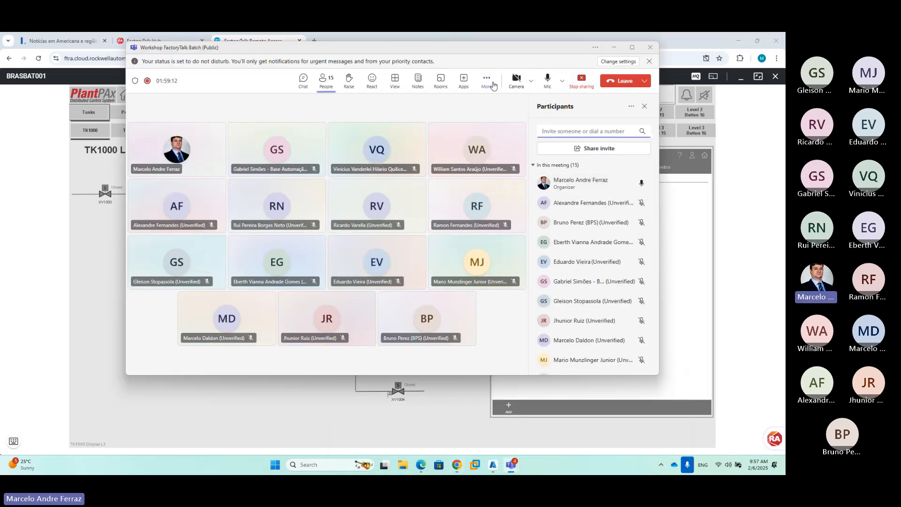
left_click(488, 88)
mouse_move(512, 103)
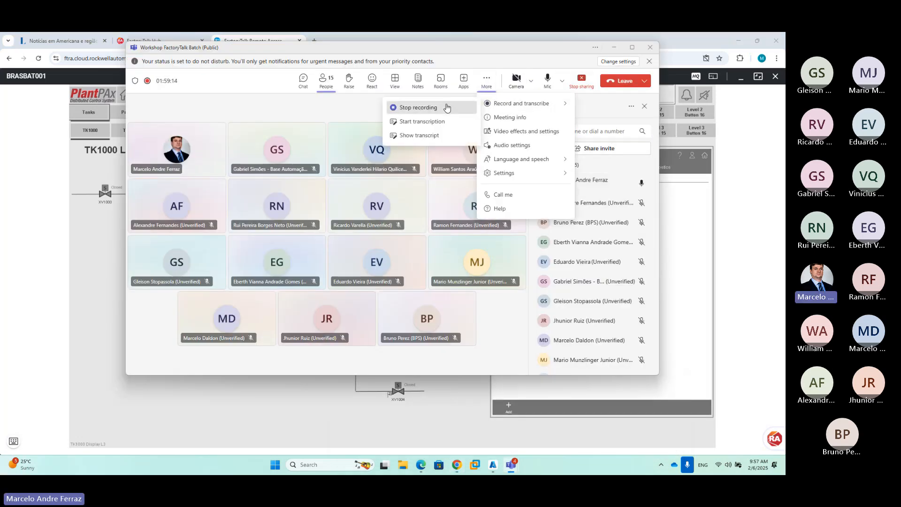